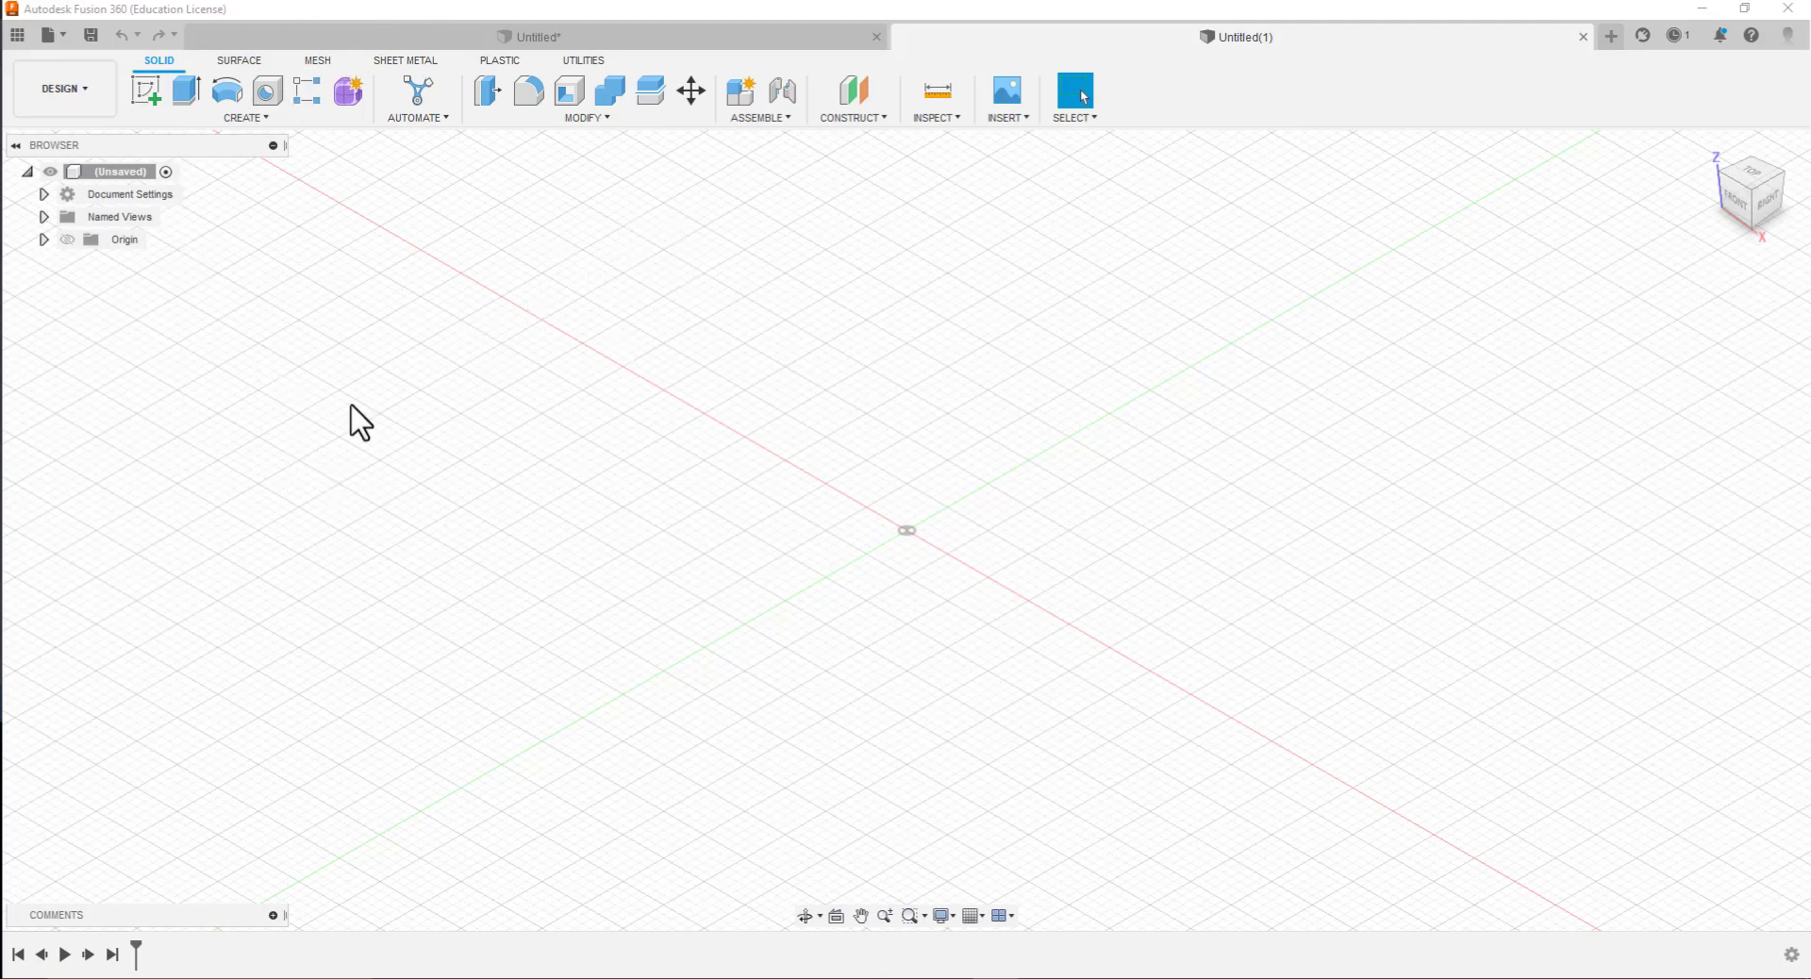
# Save the new design under the name Loft in the OER location
pyautogui.click(92, 34)
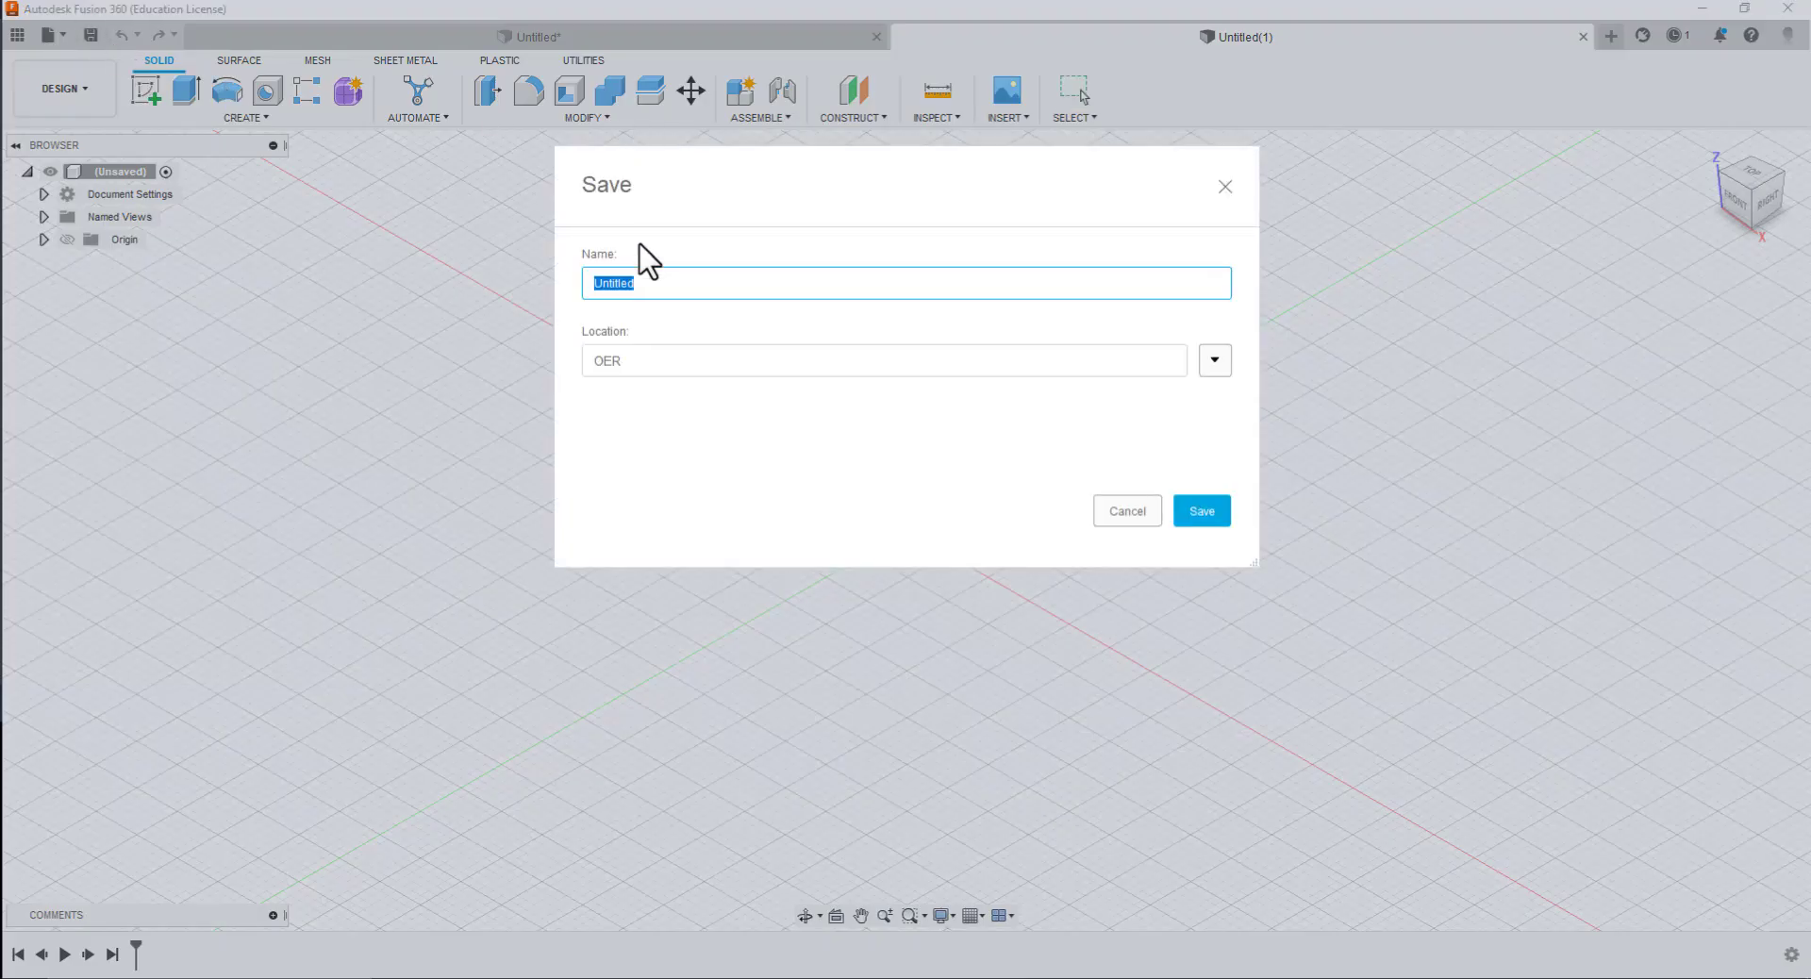
pyautogui.press('BackSpace')
pyautogui.click(1196, 514)
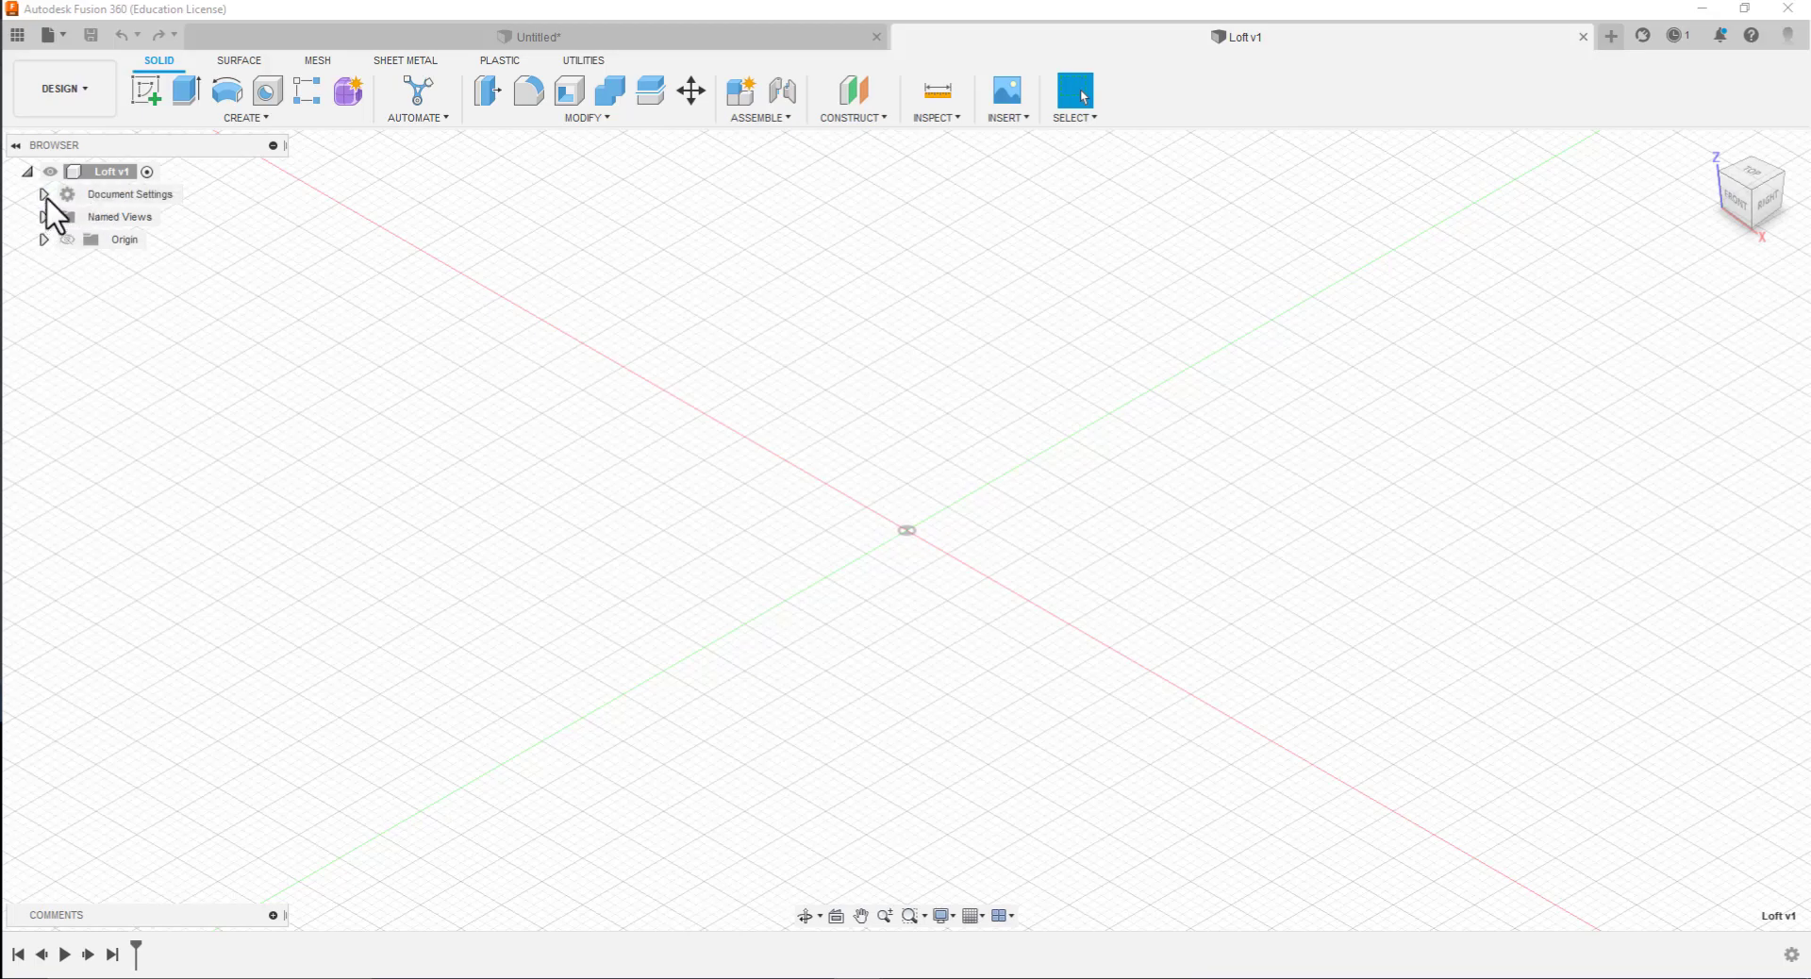
# Create an internal standard component named Loft and make it the active component
pyautogui.click(44, 194)
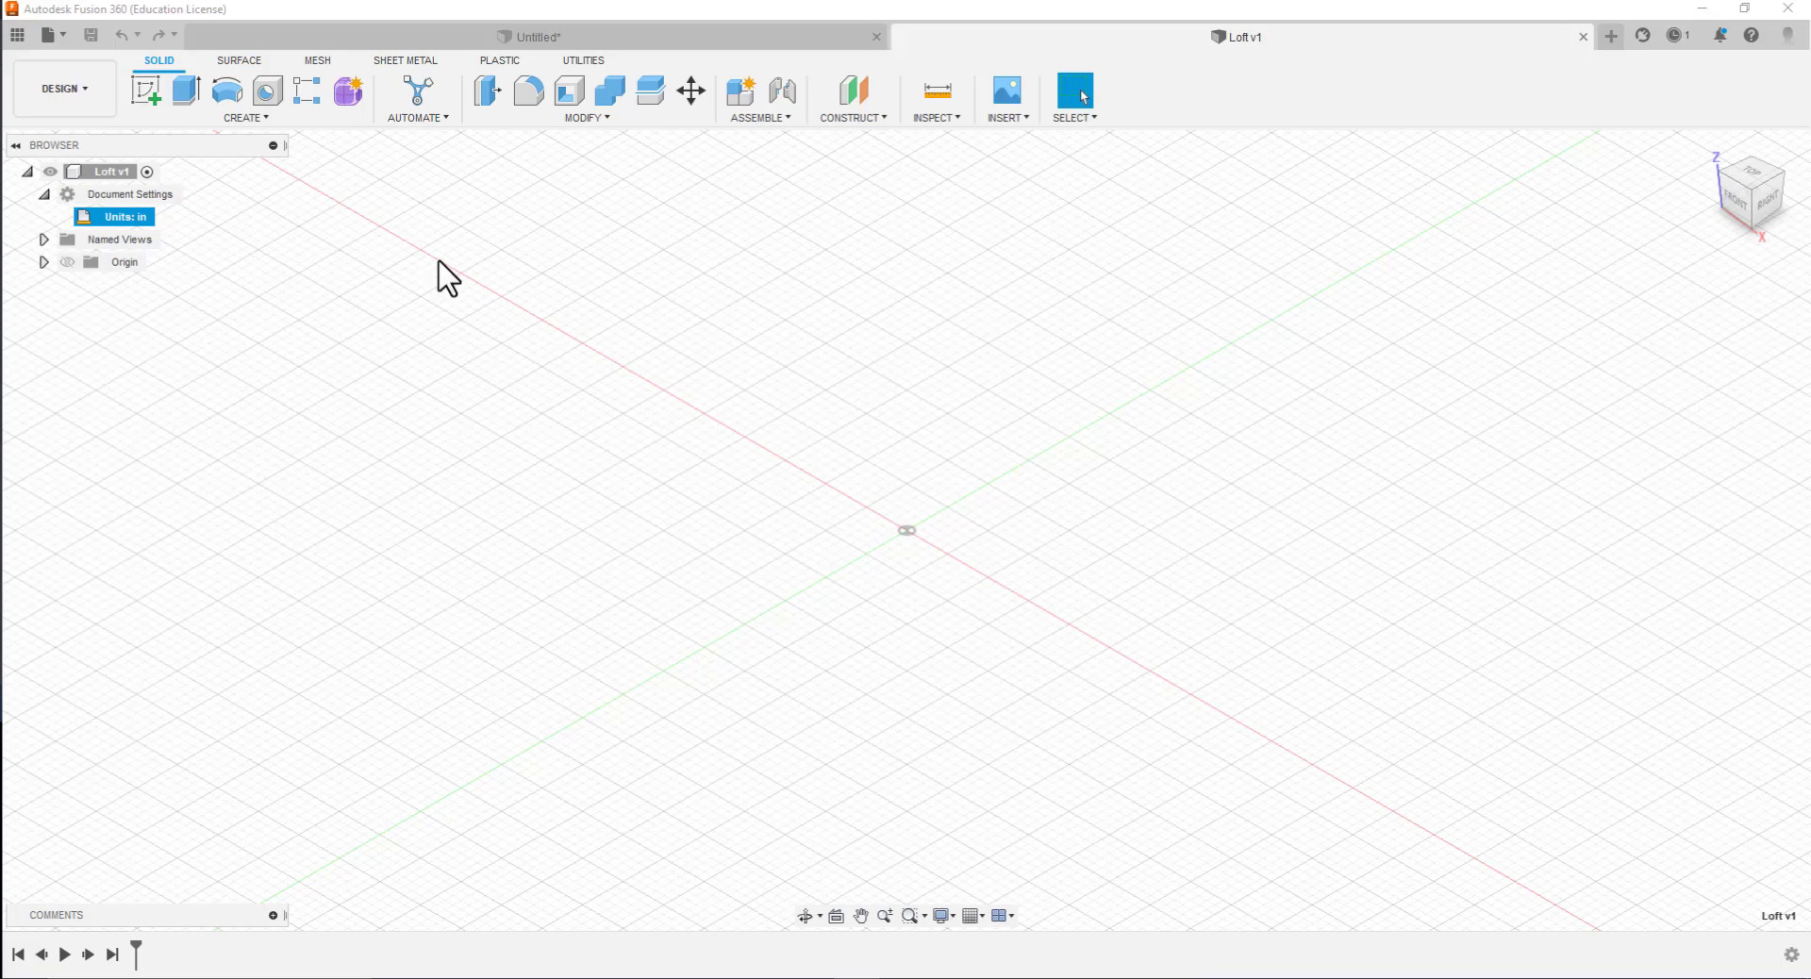
pyautogui.click(1757, 189)
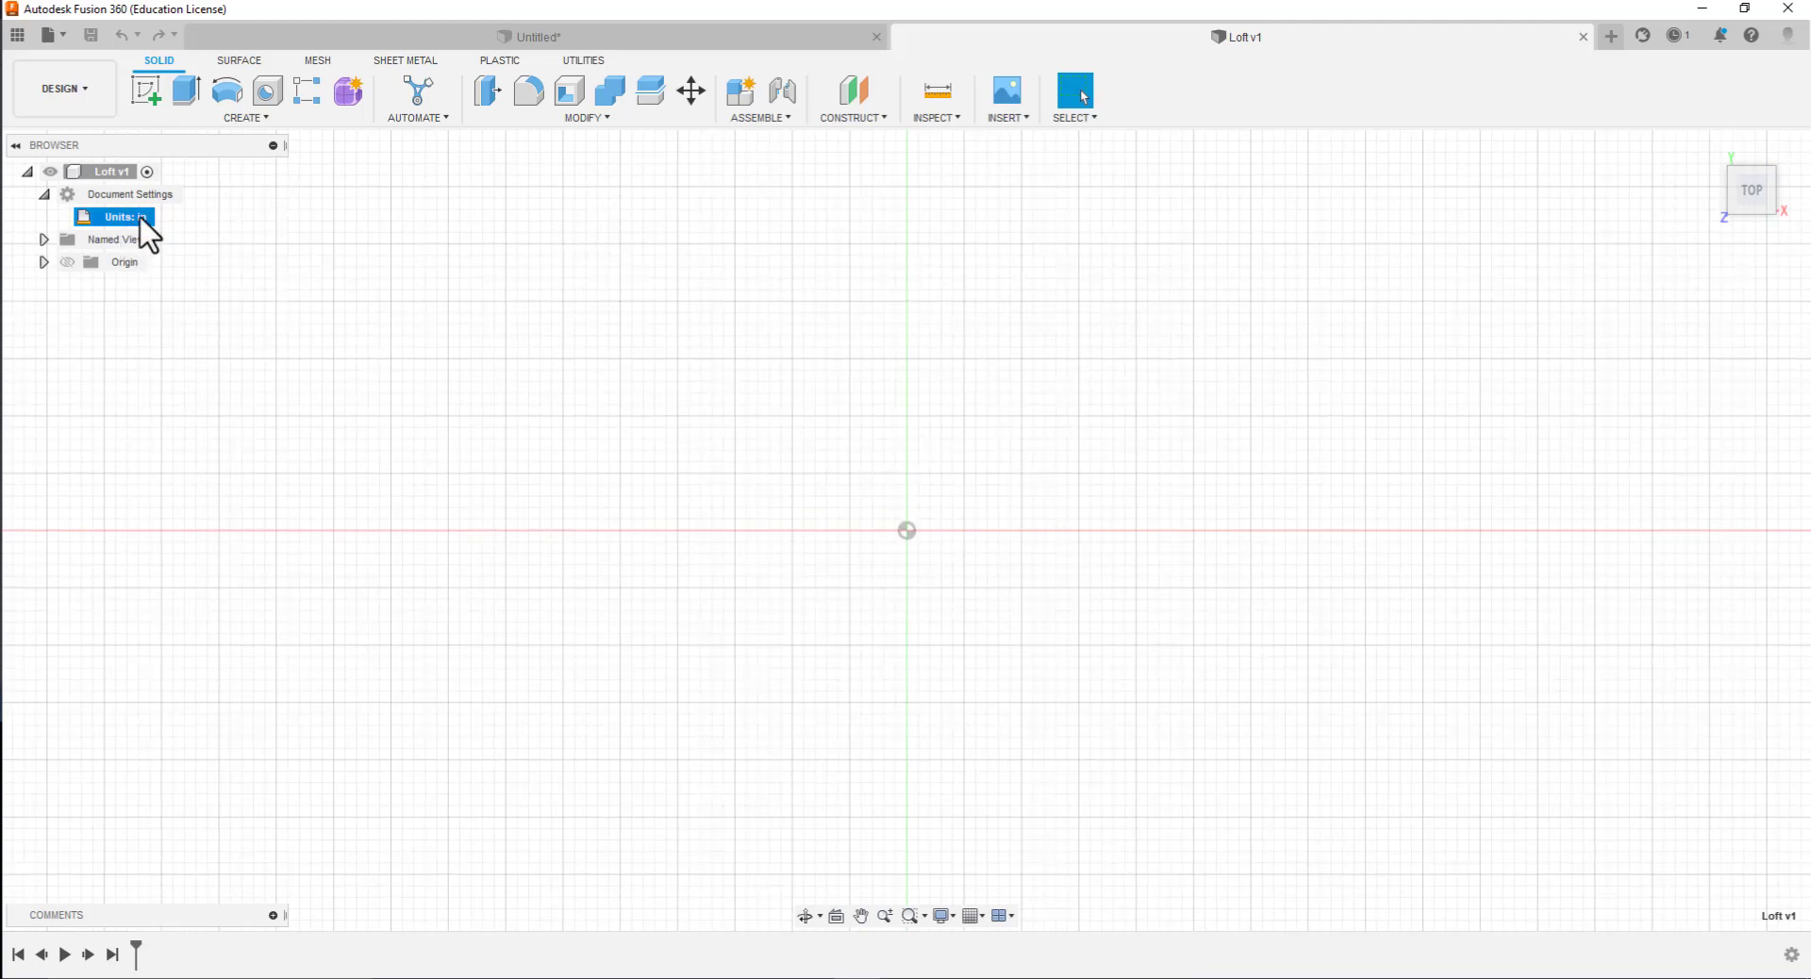
pyautogui.click(740, 92)
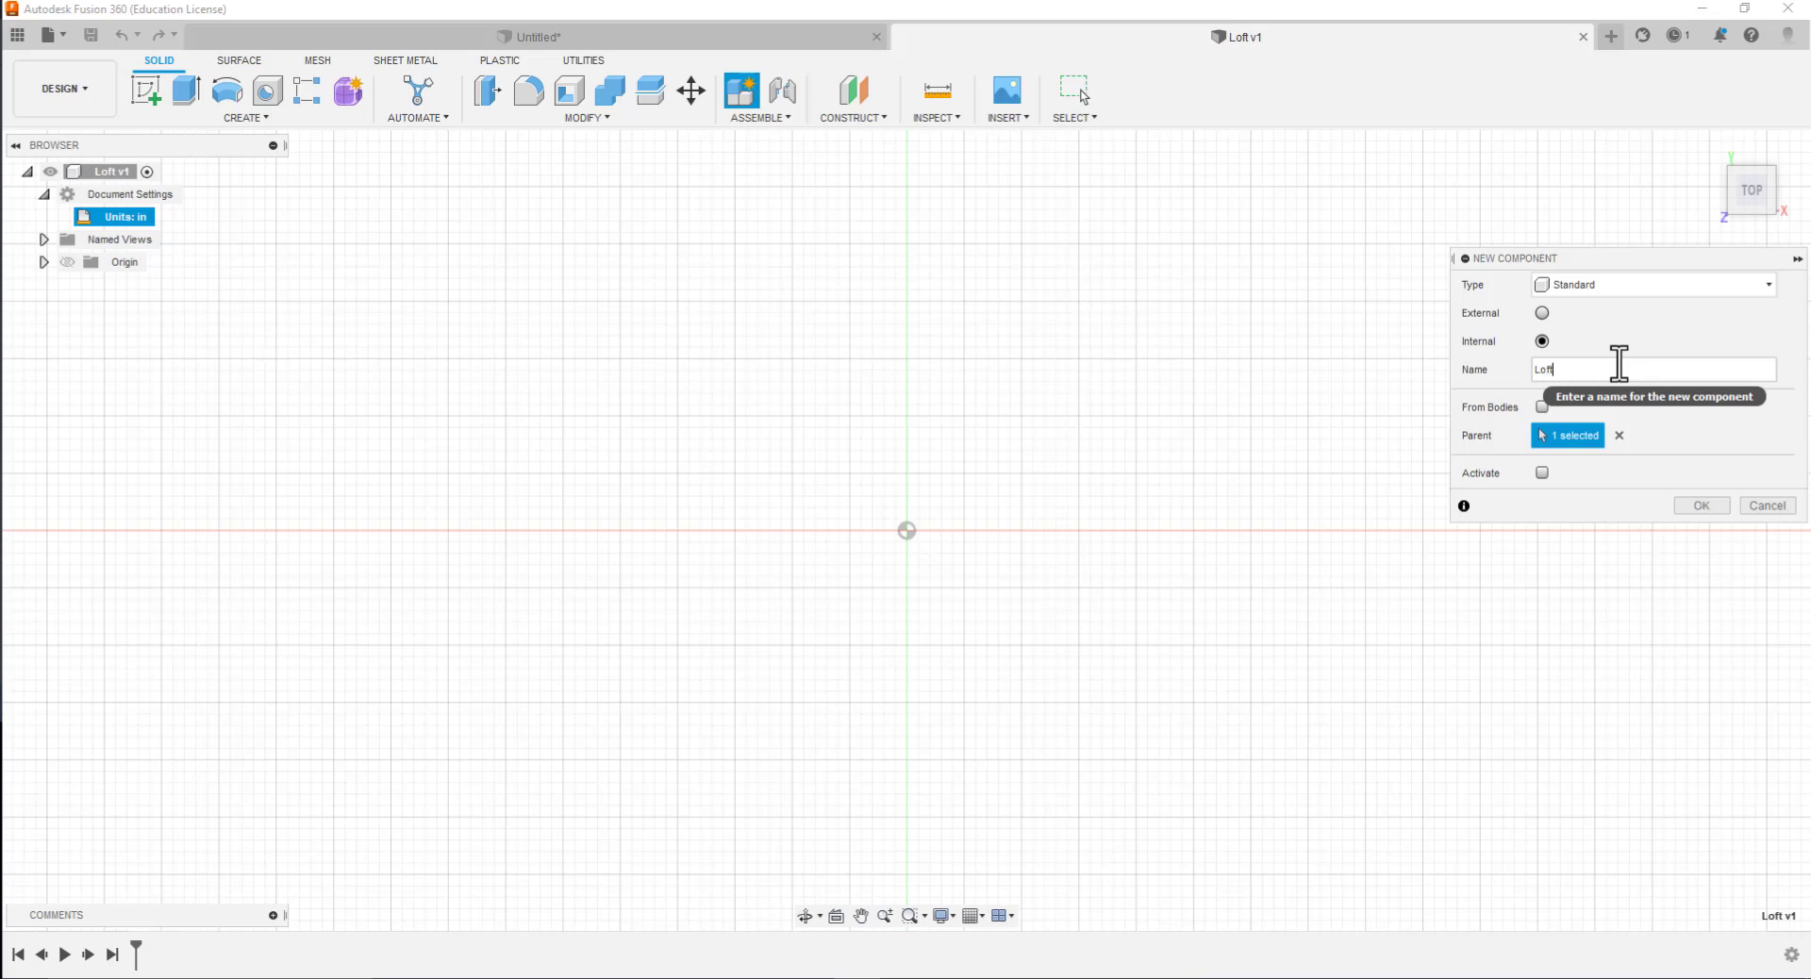
pyautogui.click(1542, 473)
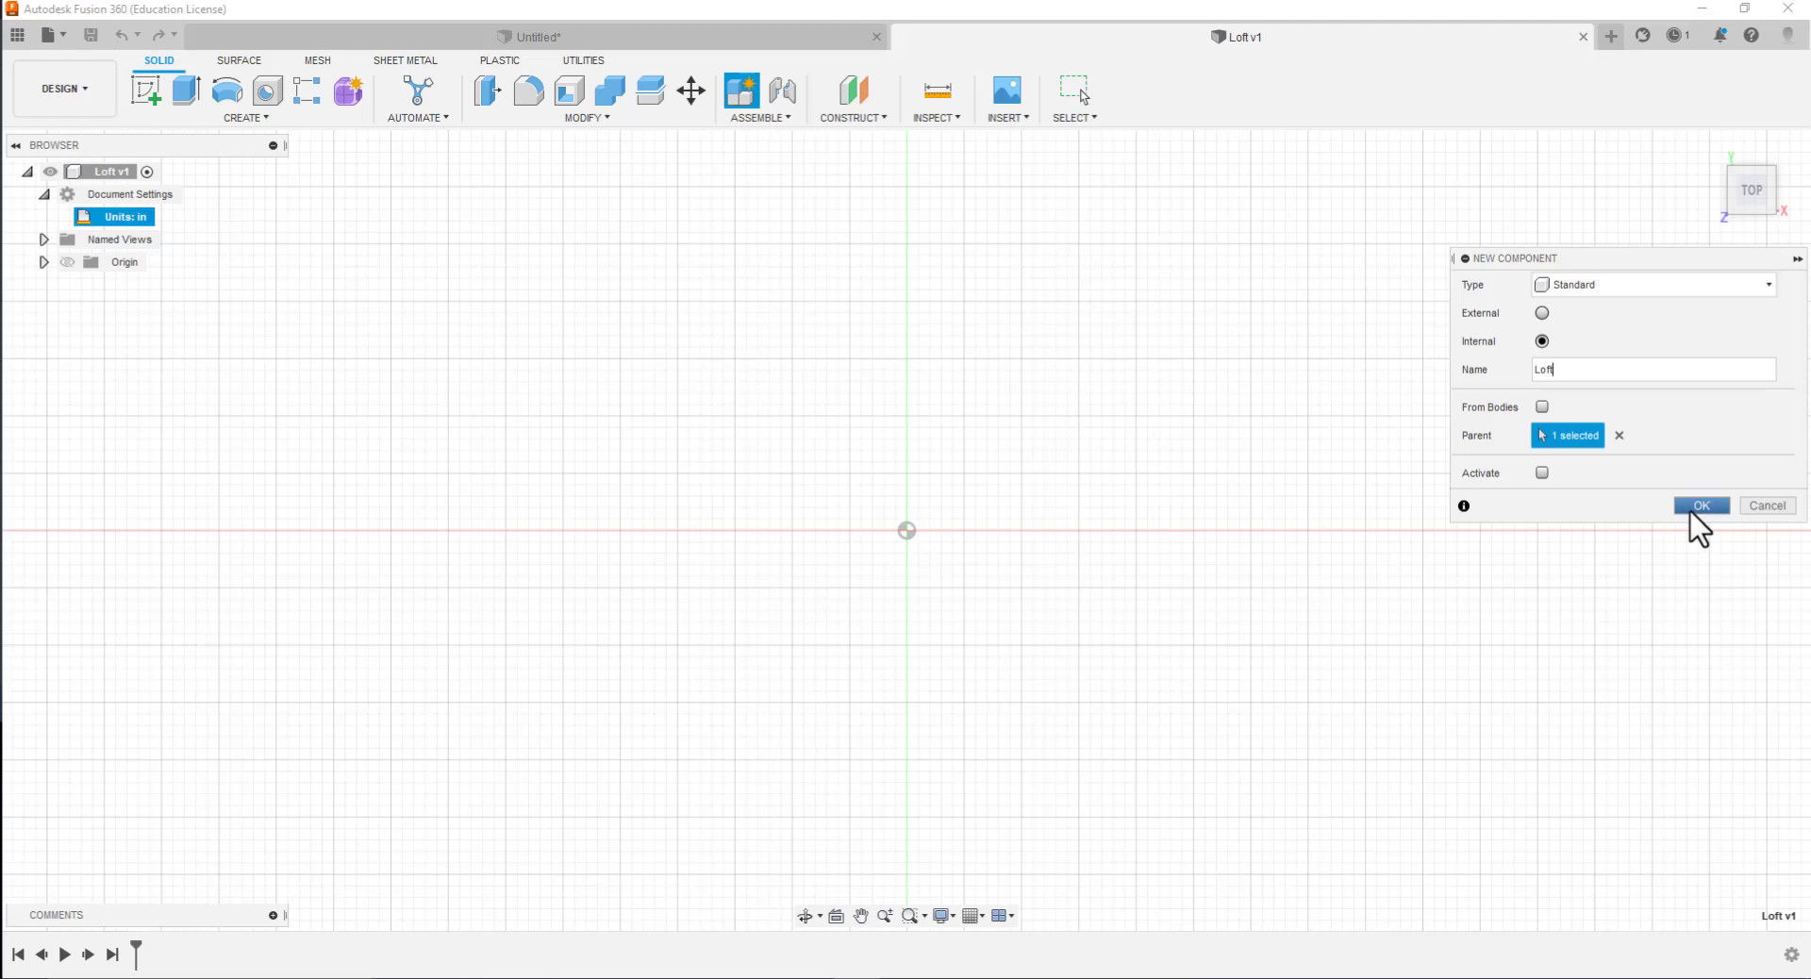
pyautogui.click(1695, 508)
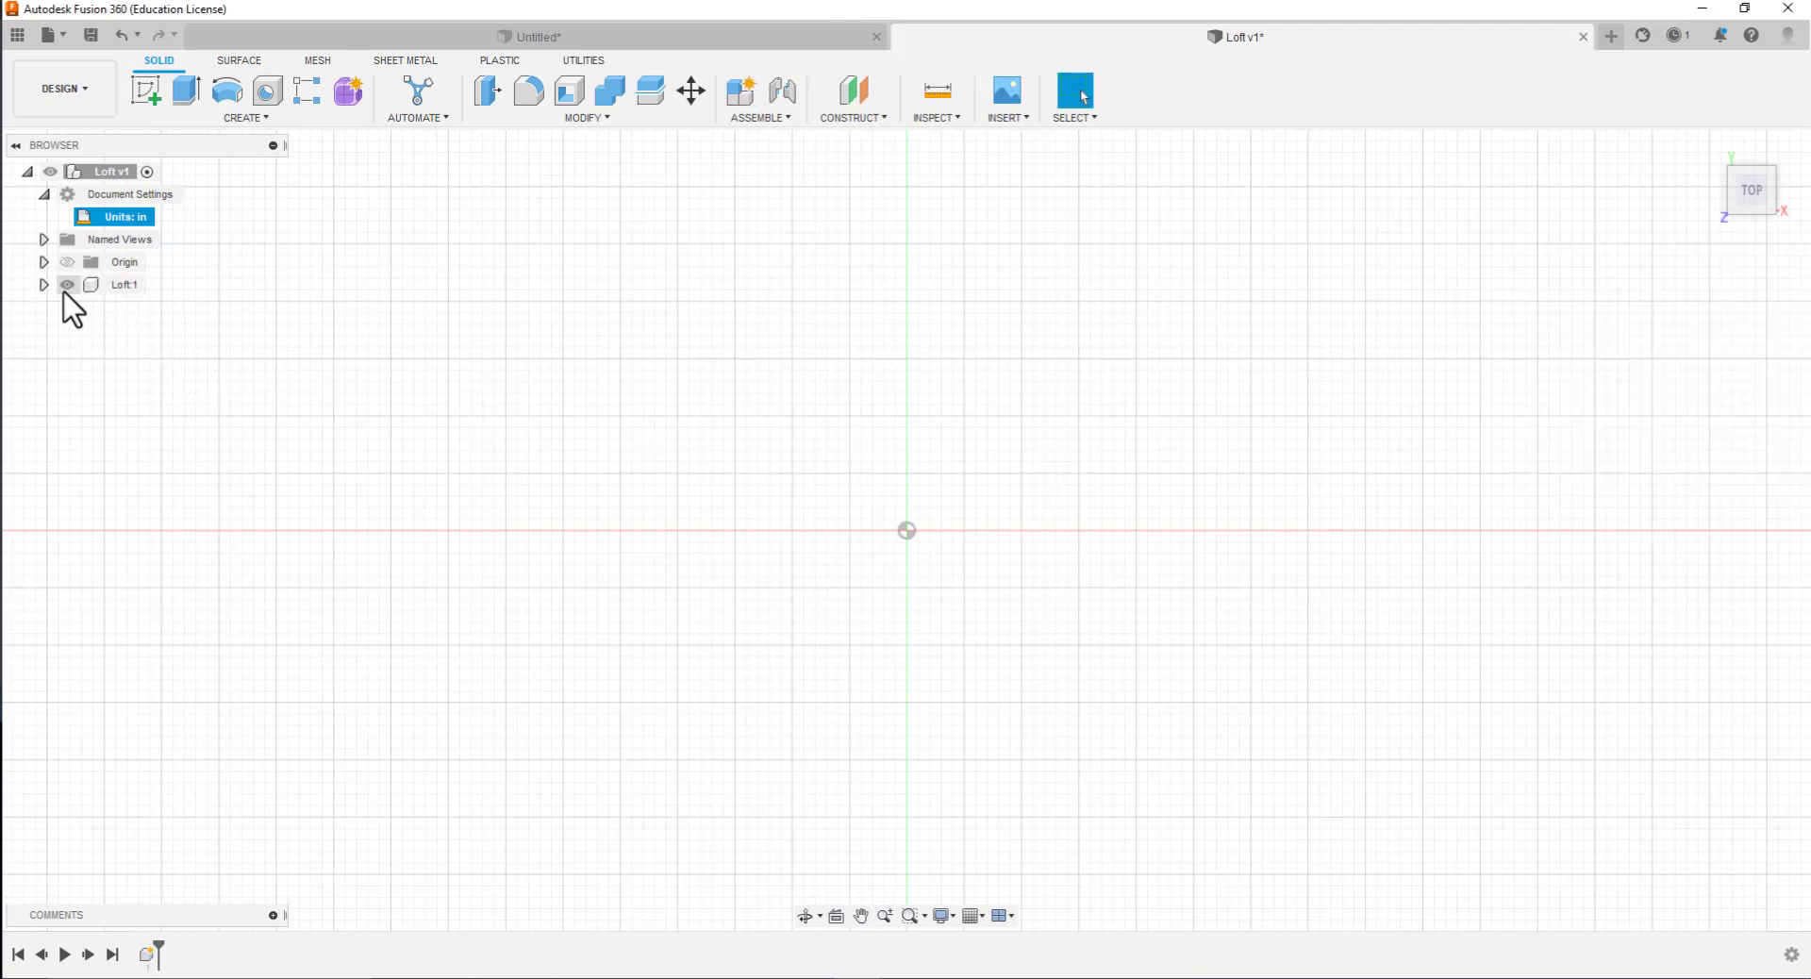
pyautogui.click(156, 285)
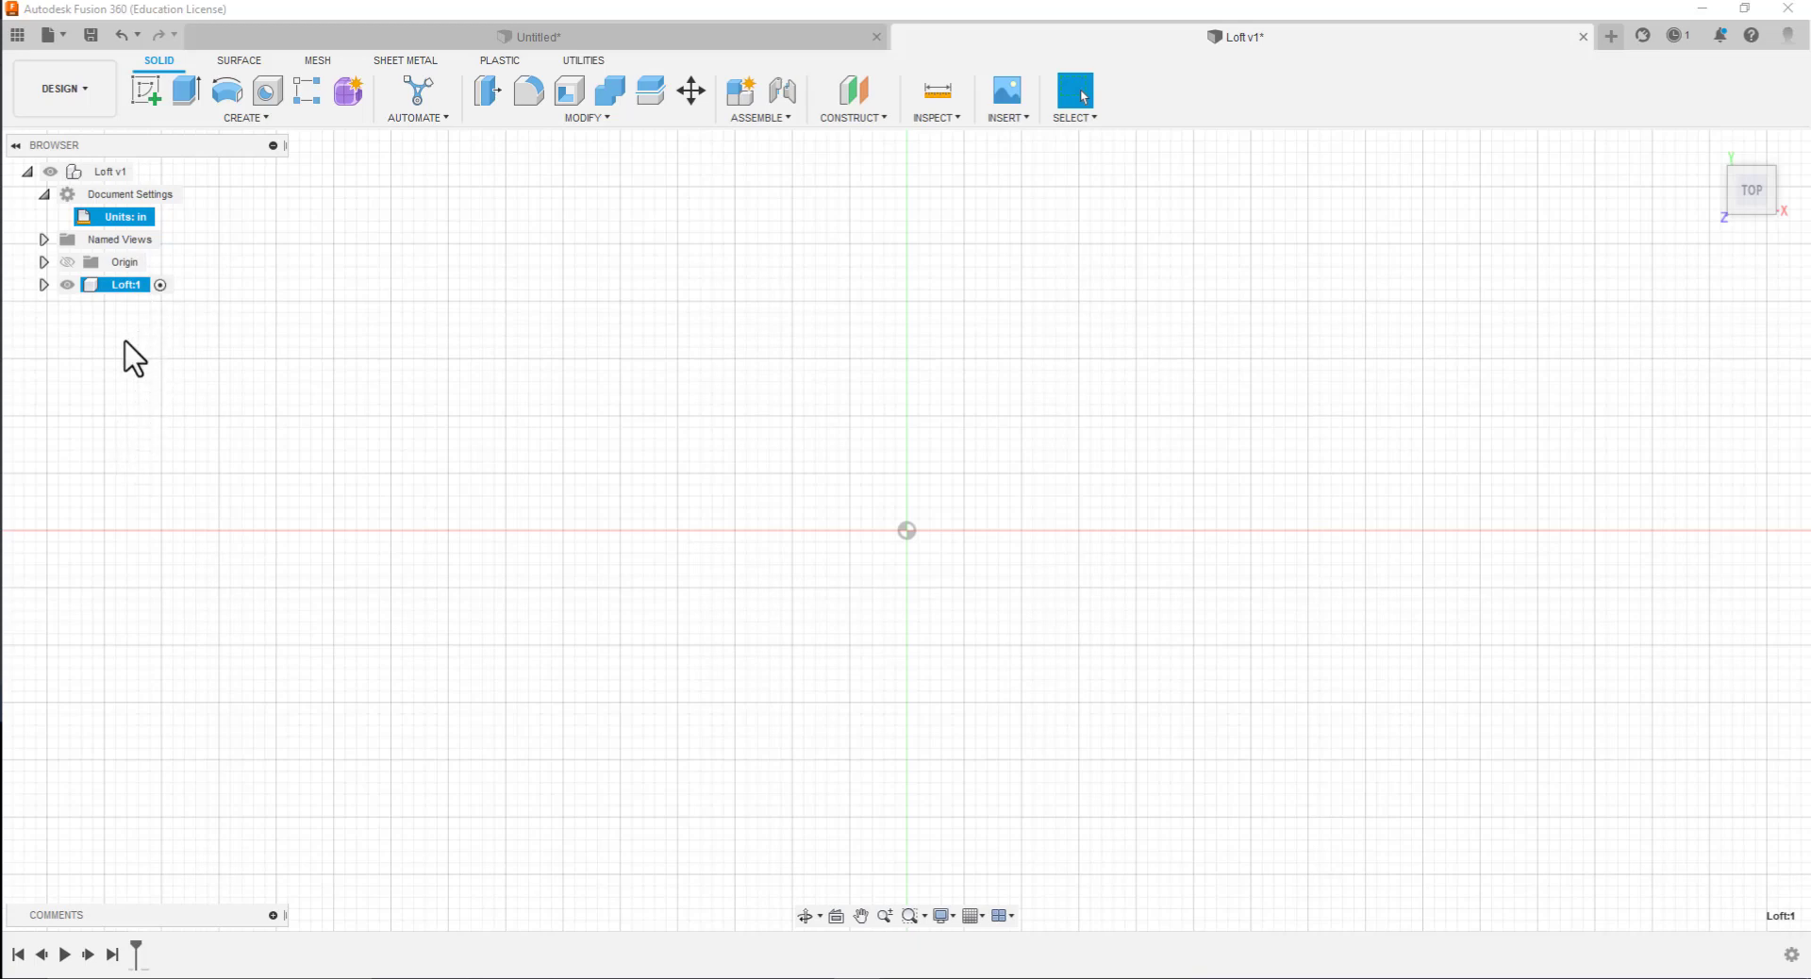
# Create a construction plane offset 0.00 in from the XY plane
pyautogui.click(852, 119)
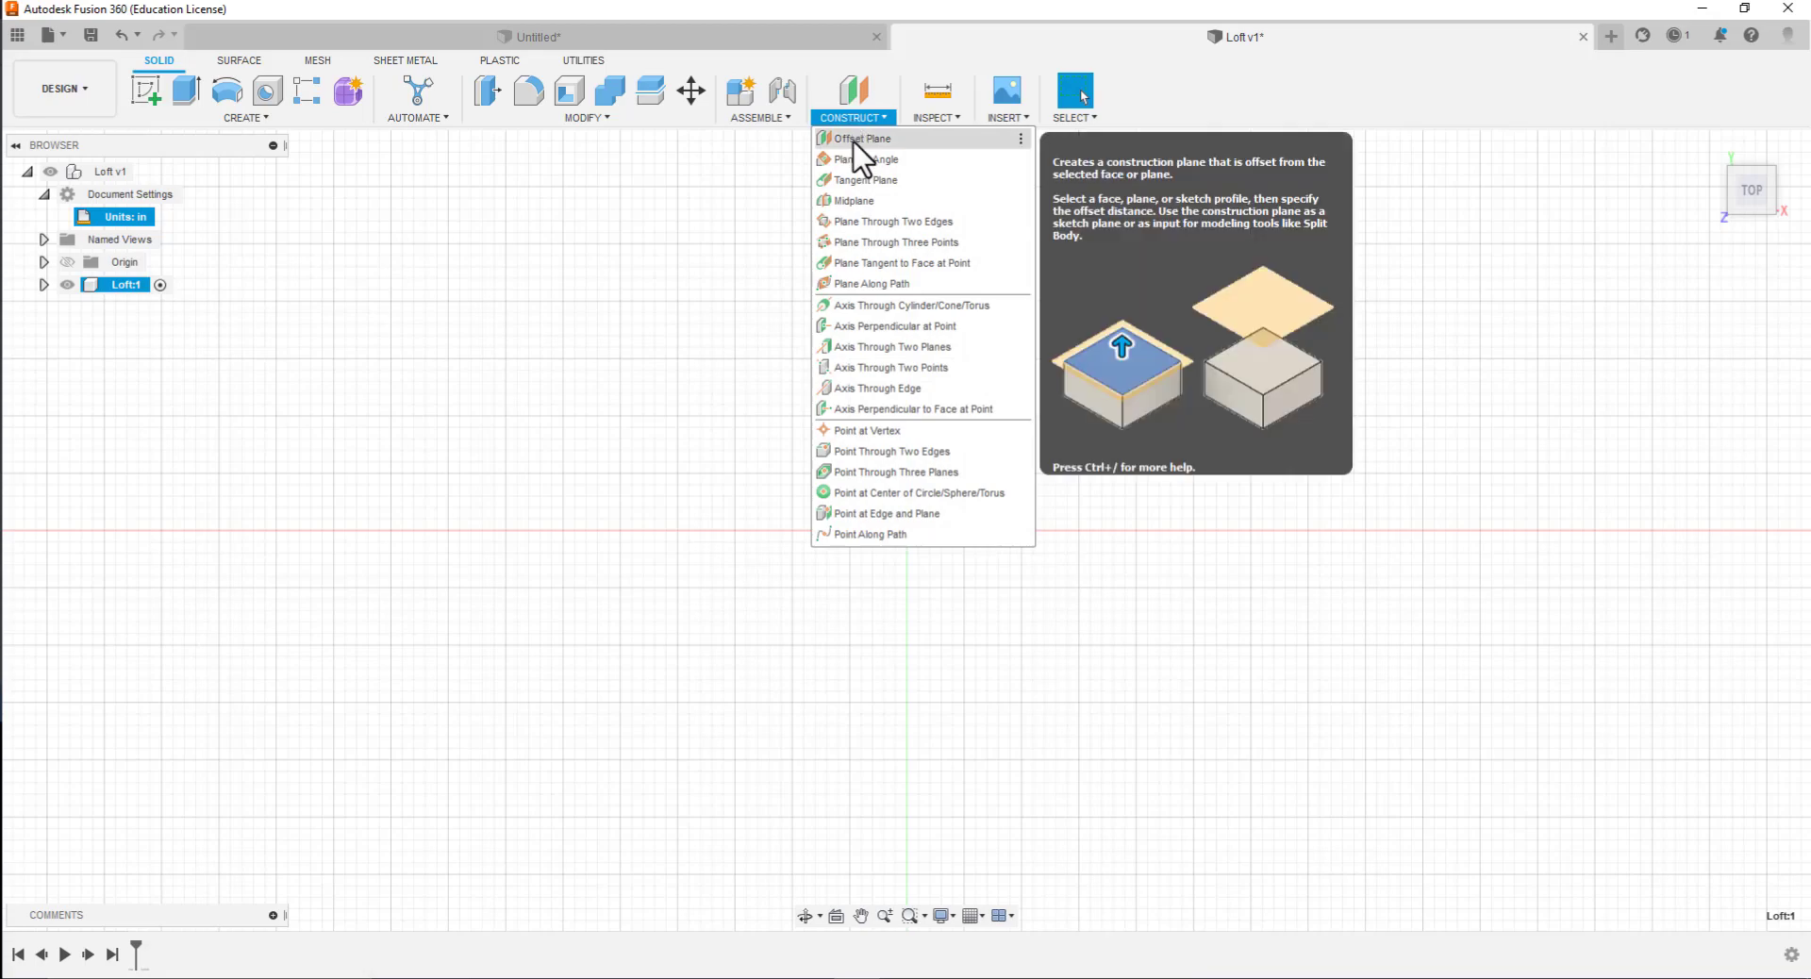
pyautogui.click(857, 139)
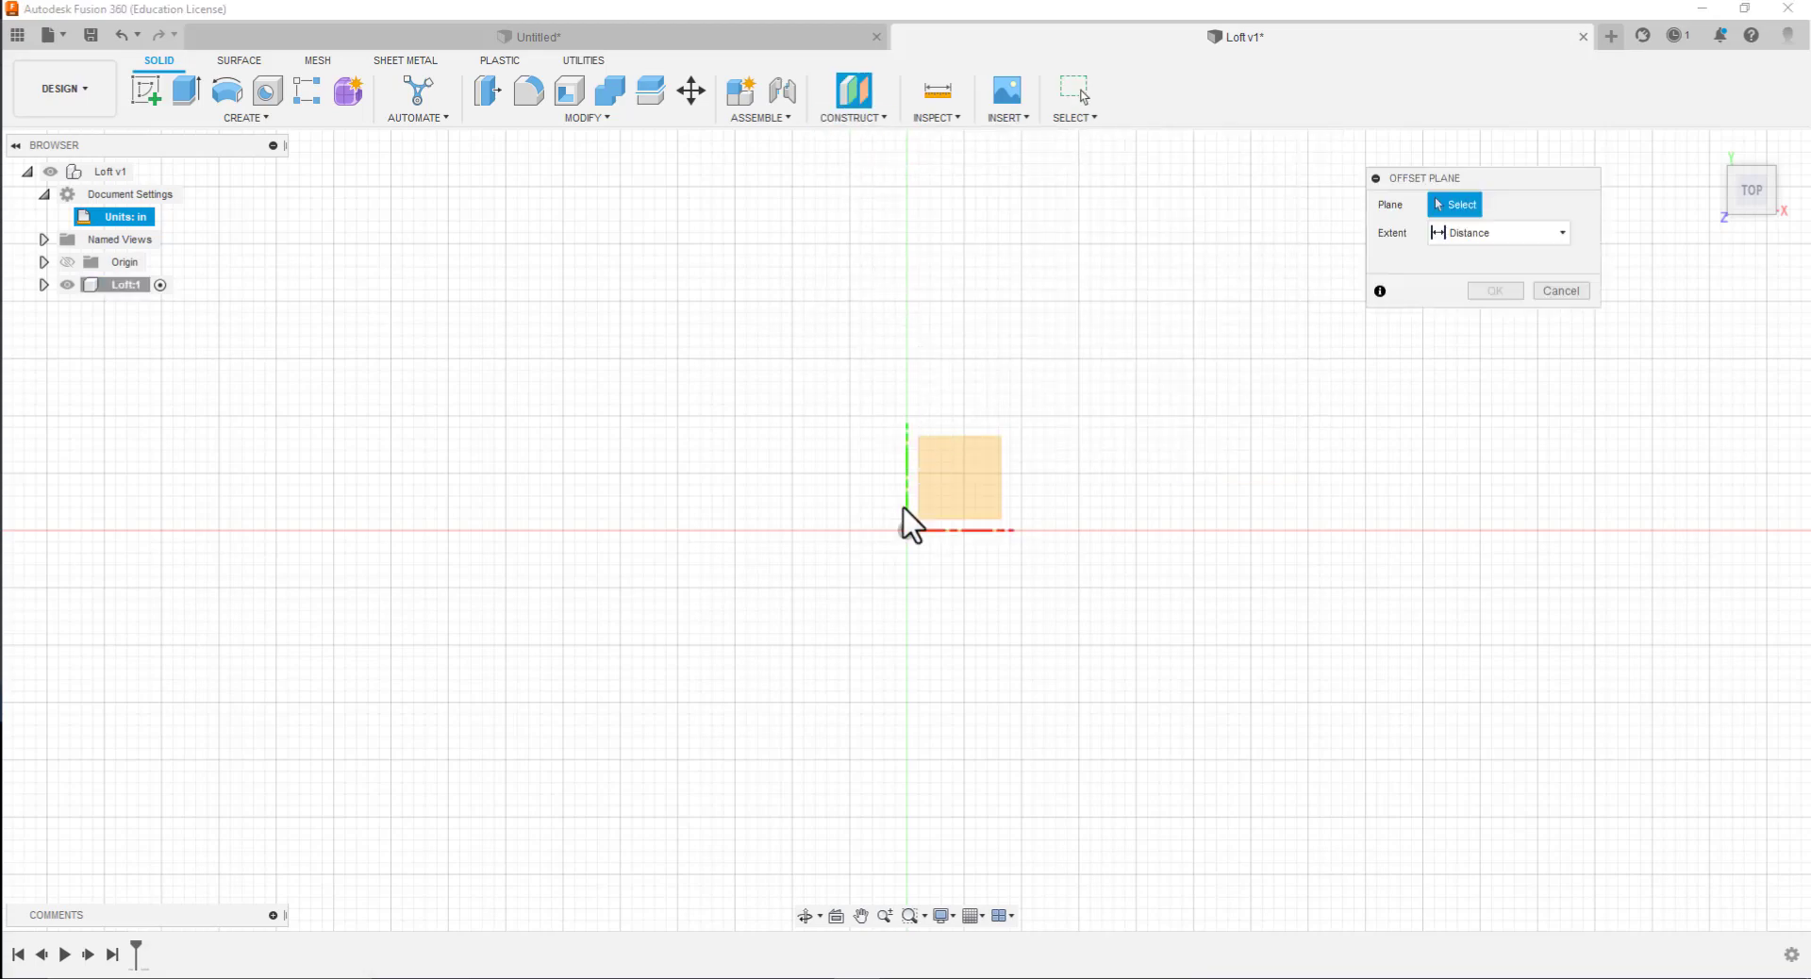
pyautogui.click(934, 506)
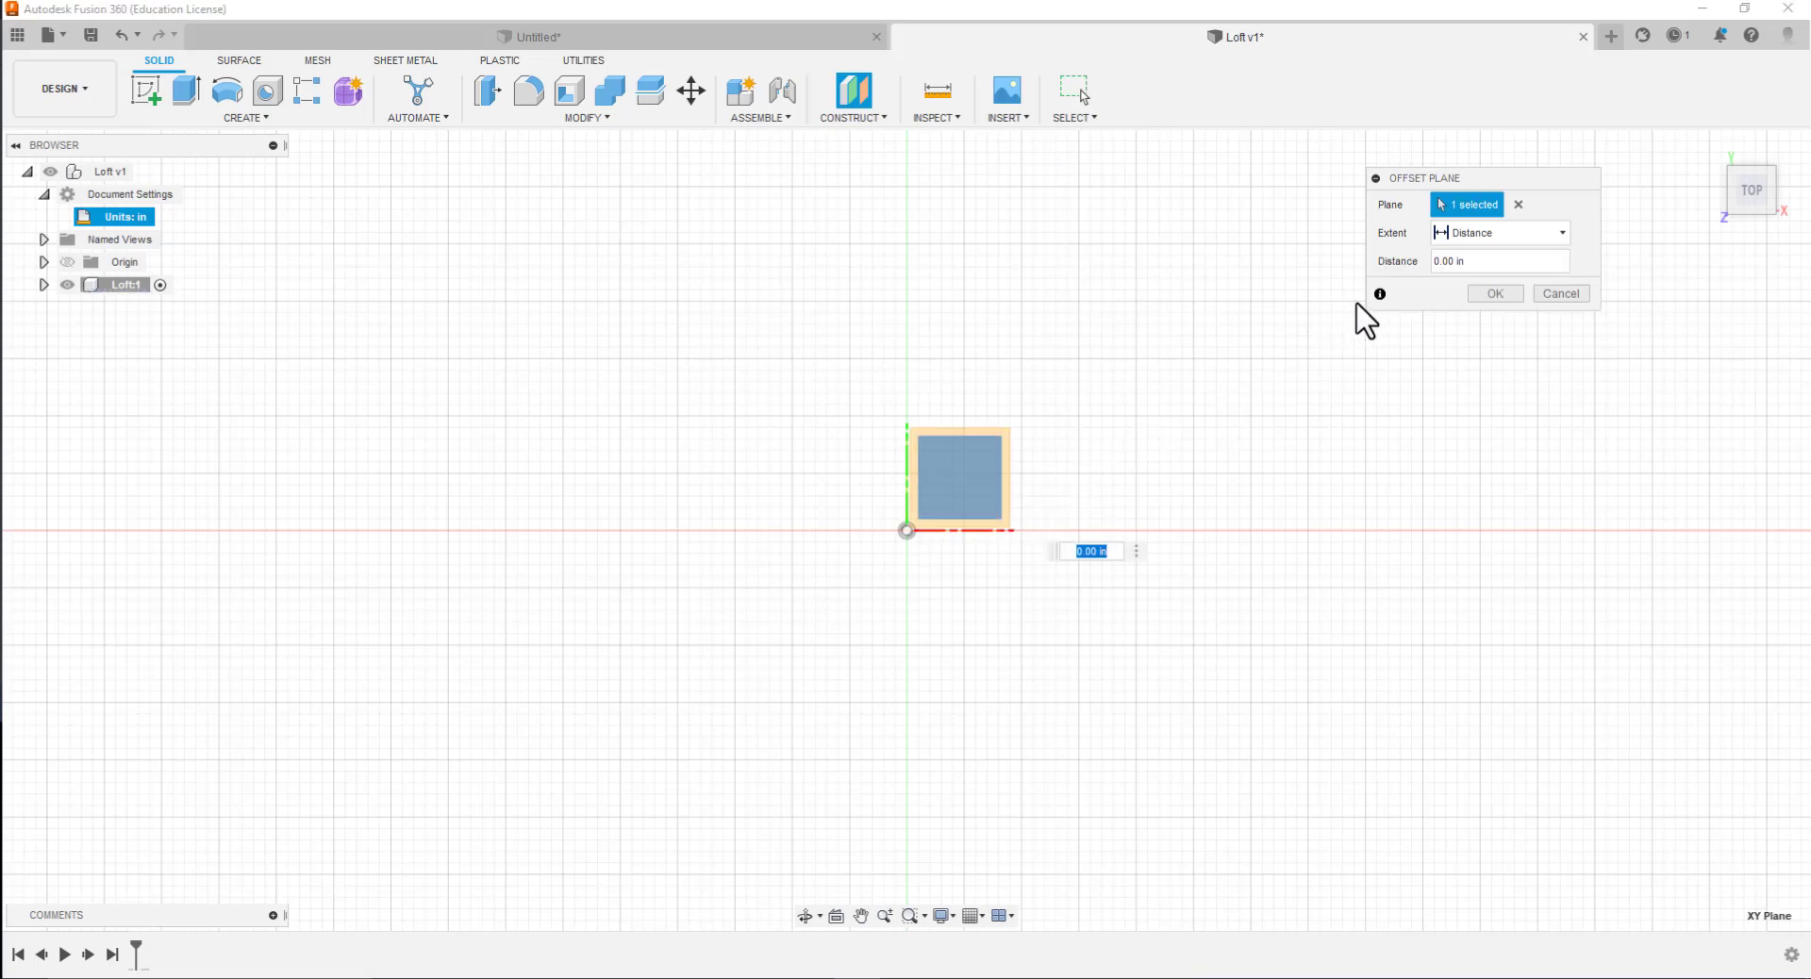
pyautogui.click(1499, 298)
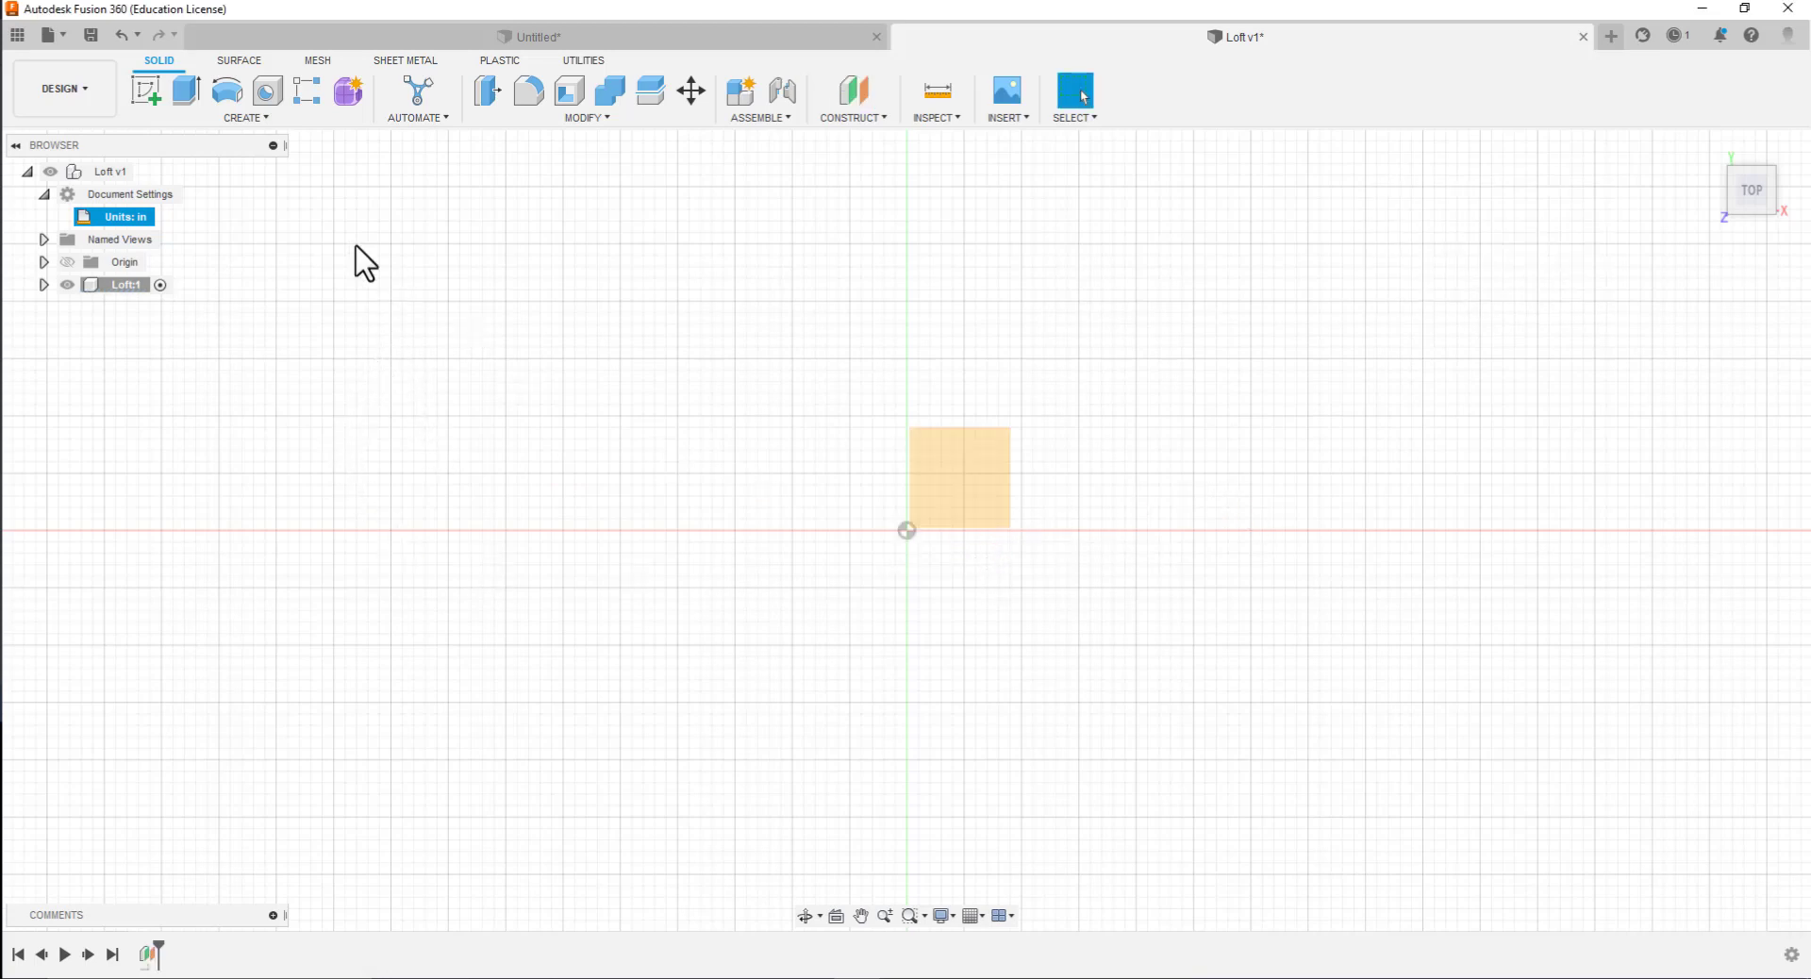
# Start a sketch on the new construction plane and rename it Square1
pyautogui.click(149, 93)
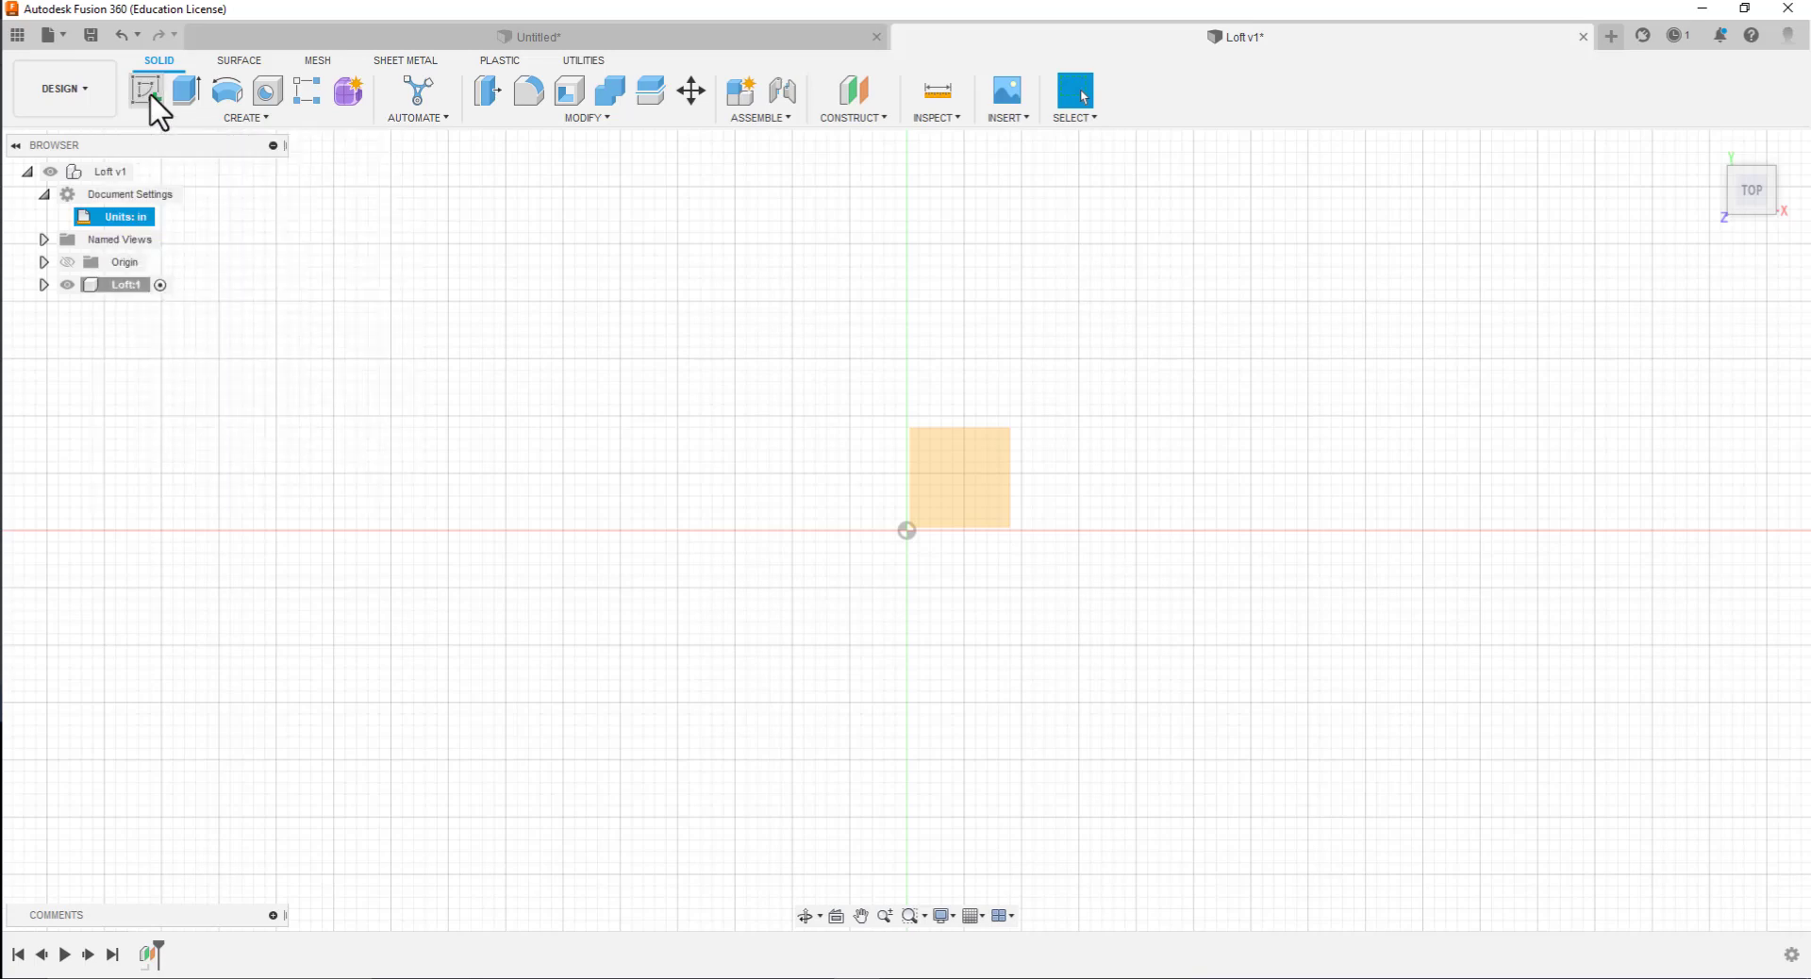
pyautogui.click(969, 486)
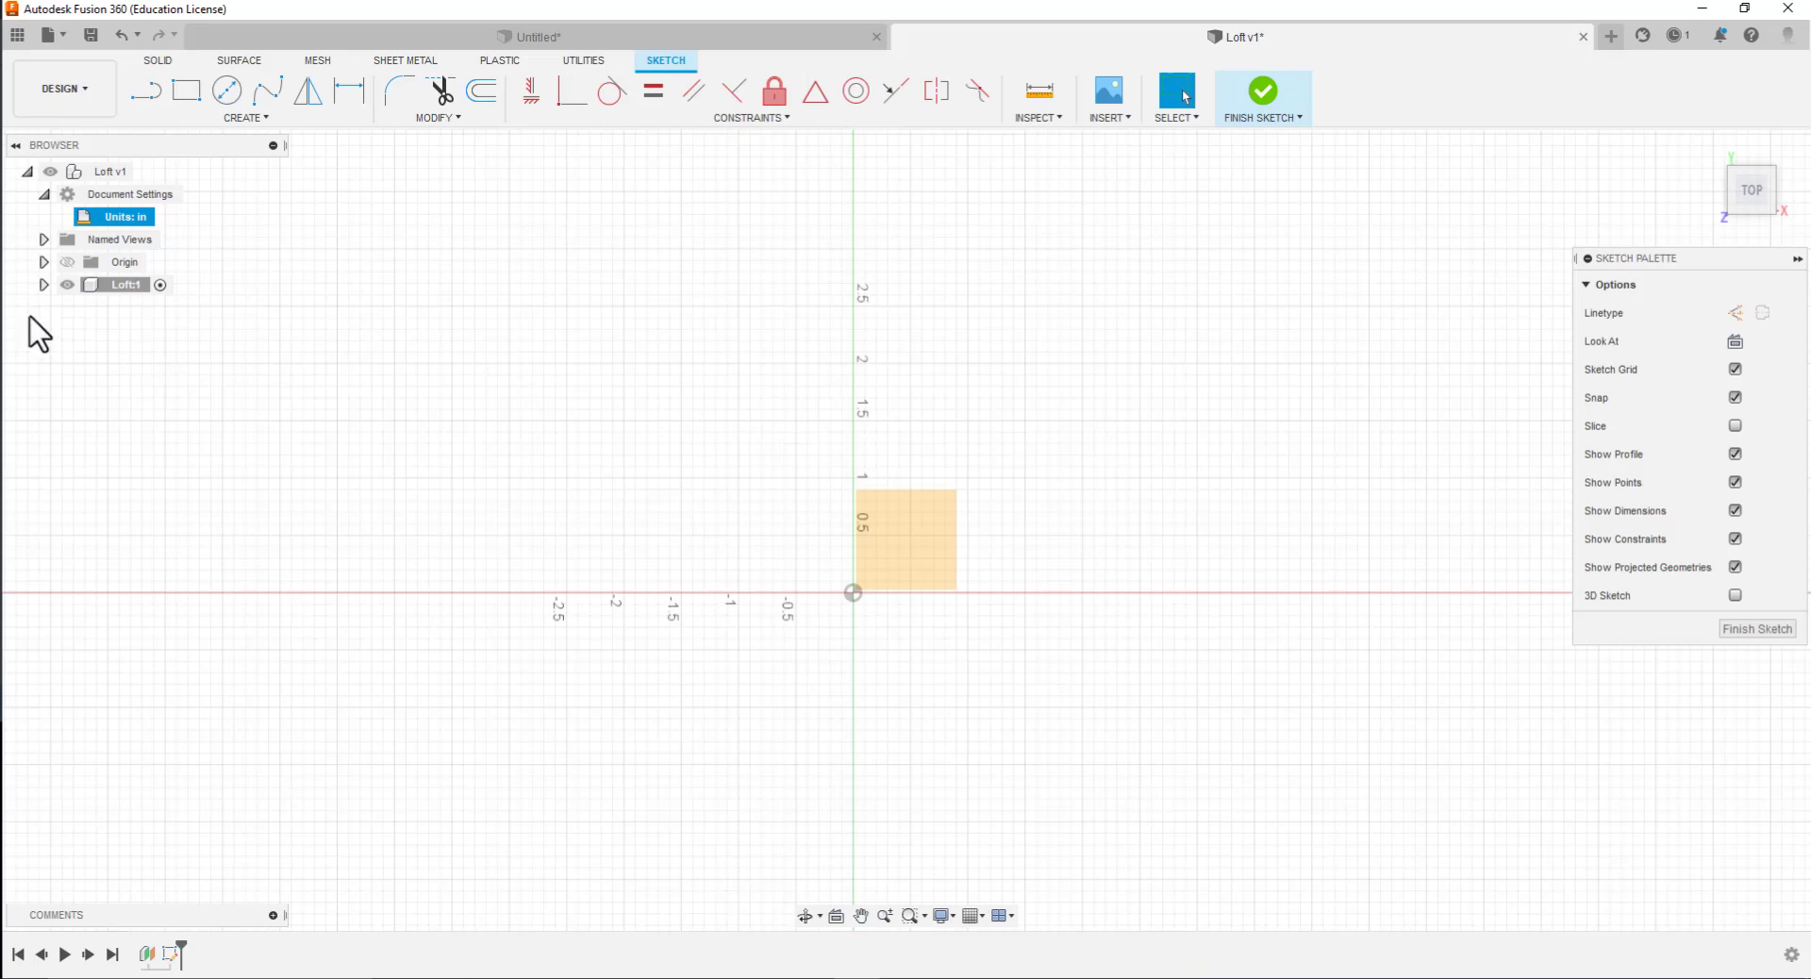
pyautogui.click(44, 285)
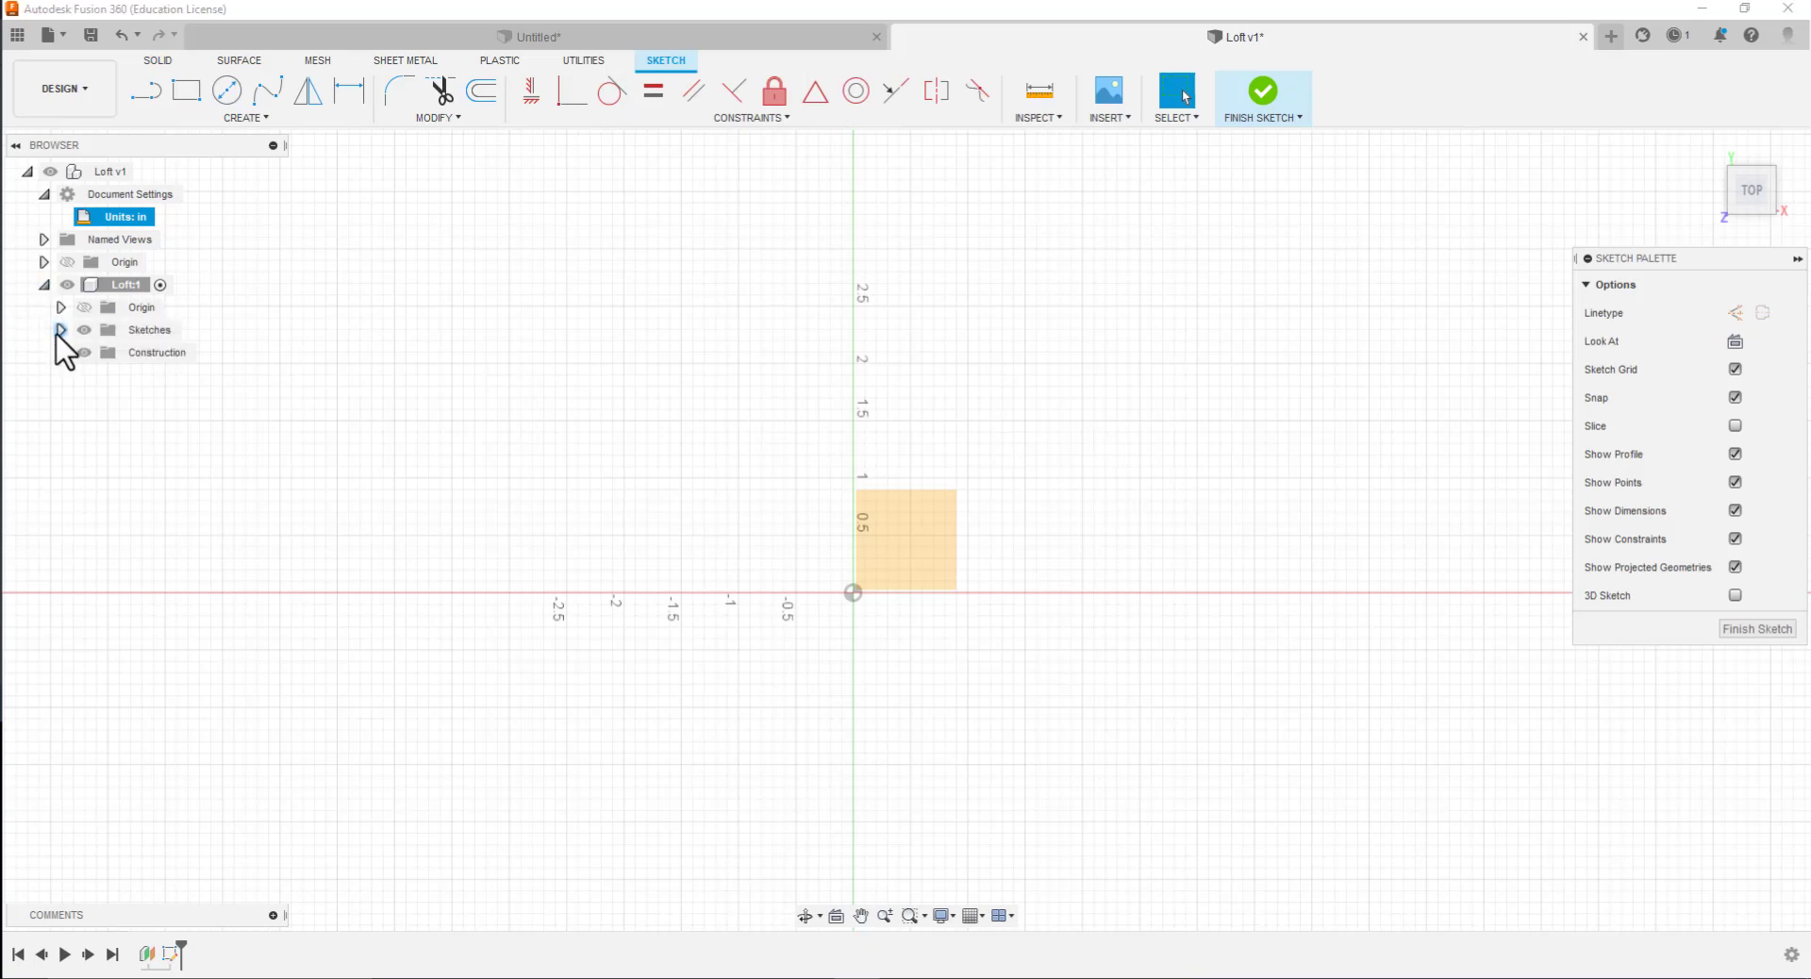
pyautogui.click(60, 330)
pyautogui.click(61, 376)
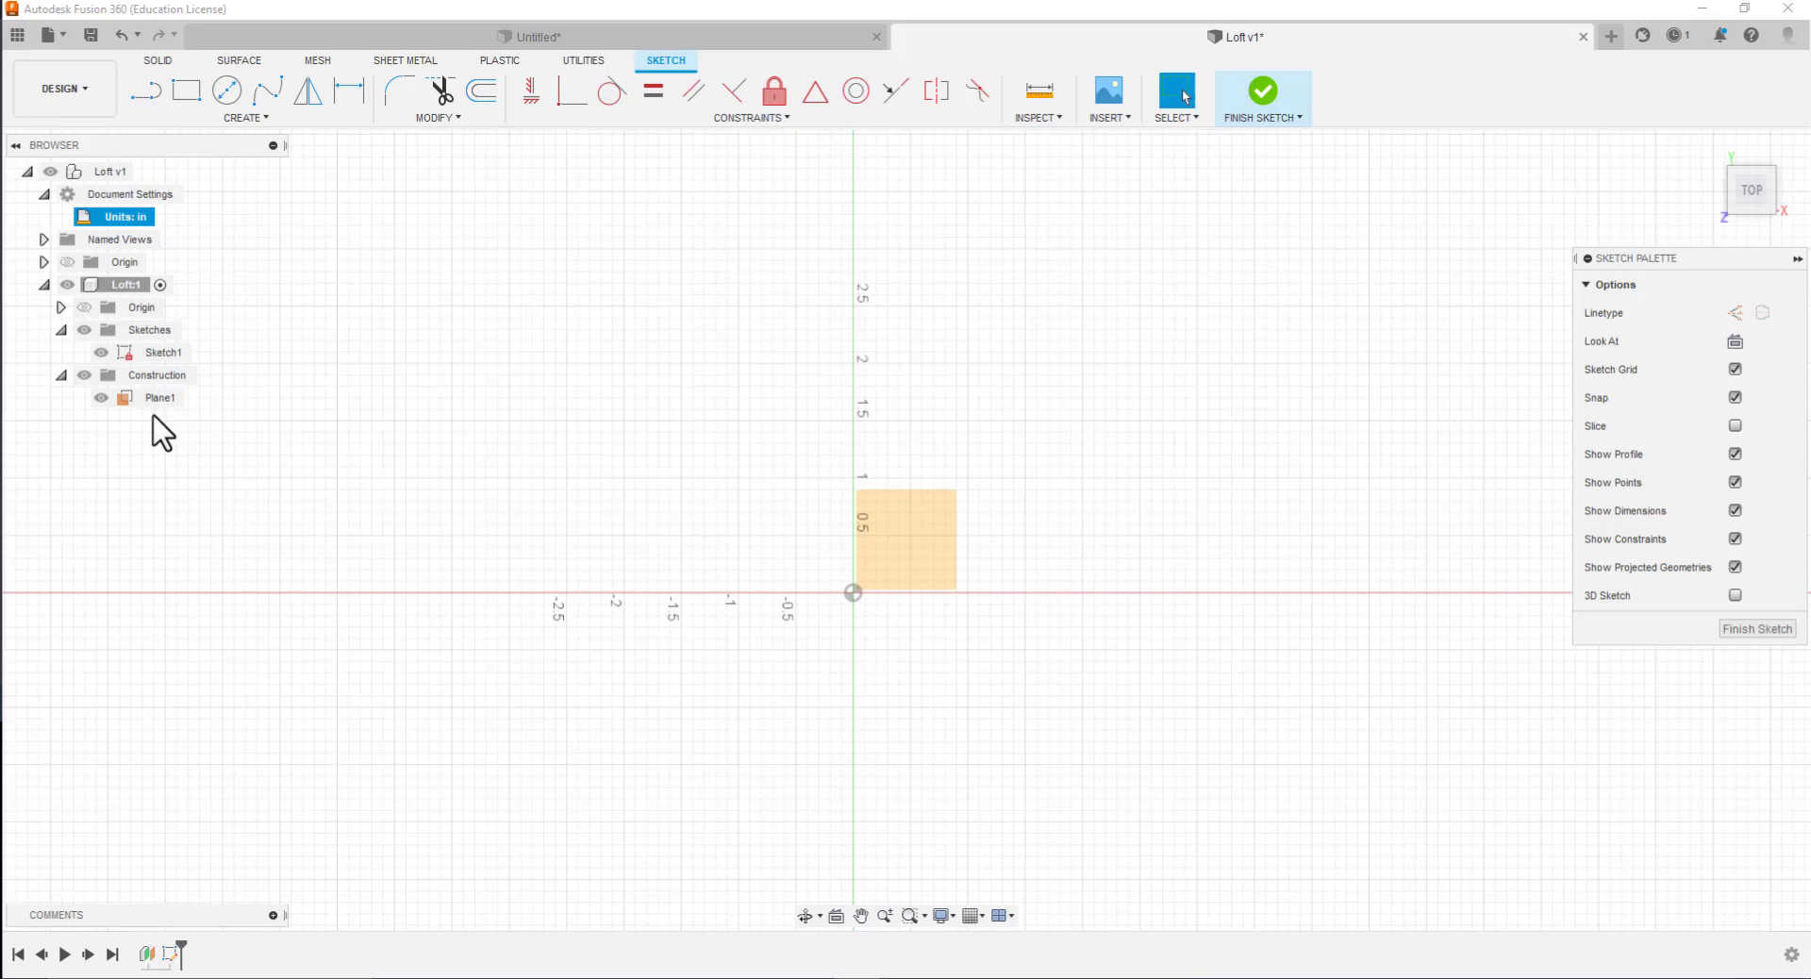
pyautogui.click(172, 351)
pyautogui.click(172, 352)
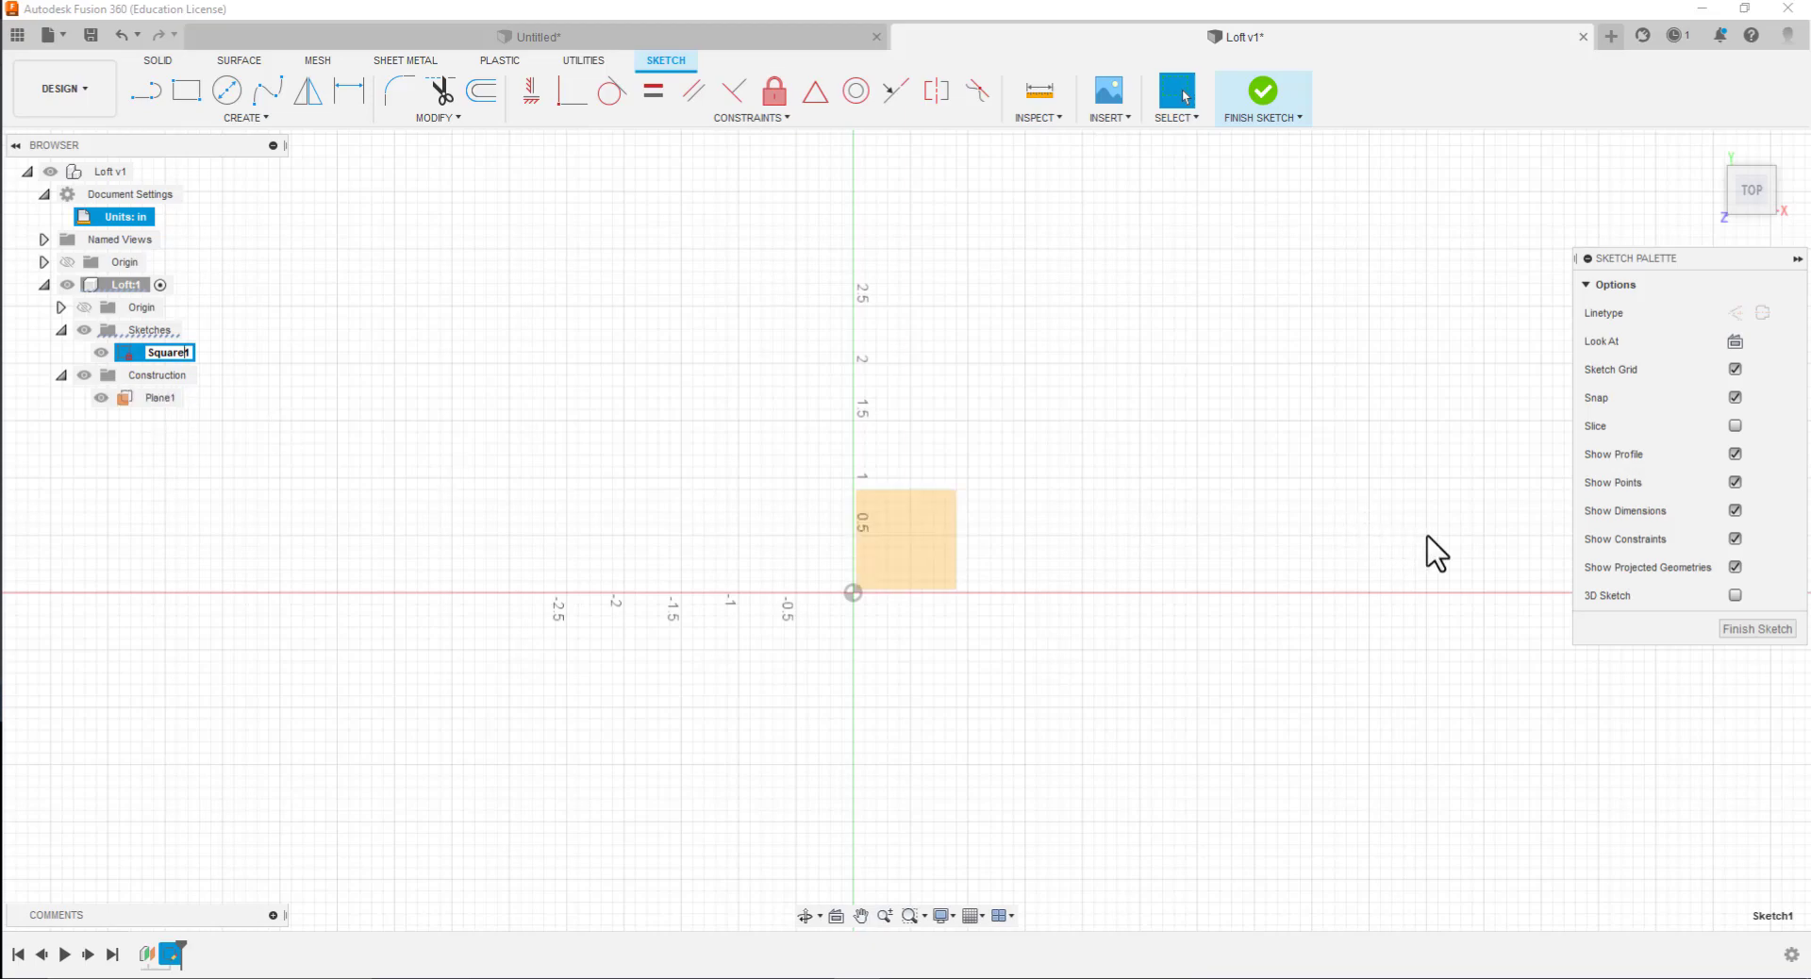
pyautogui.click(492, 236)
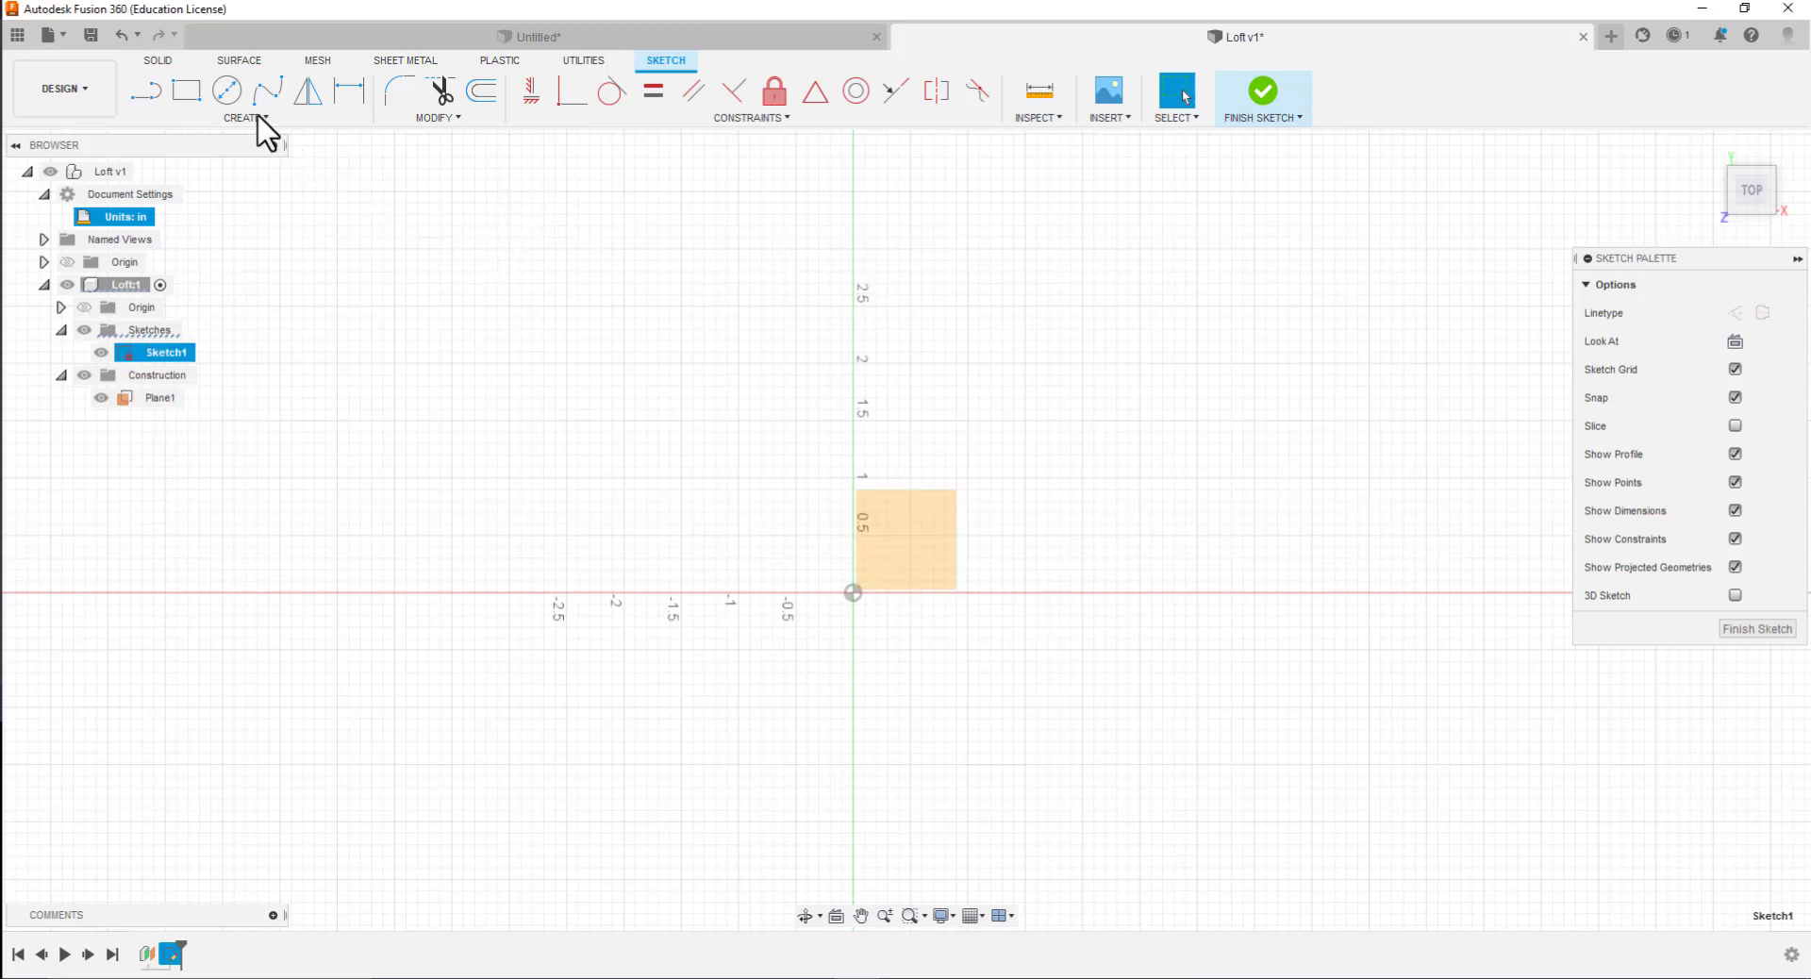
# Draw a 4 in by 4 in rectangle with one corner at the origin and finish the sketch
pyautogui.click(187, 92)
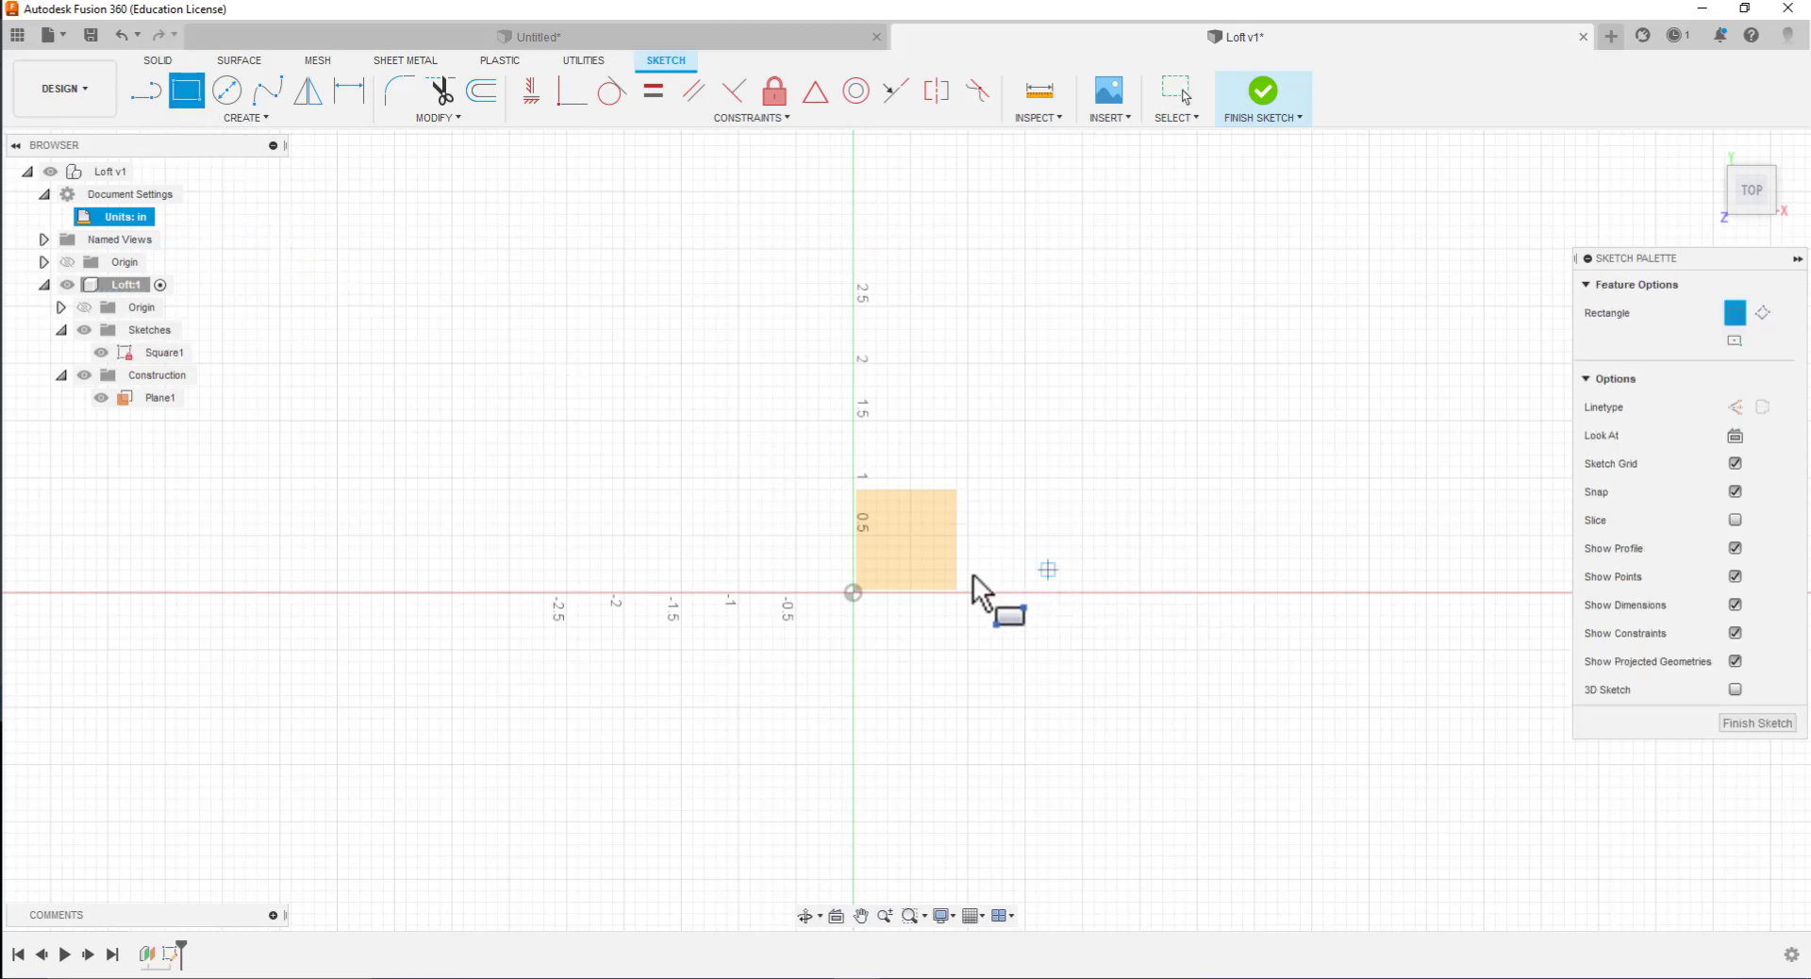
pyautogui.click(852, 592)
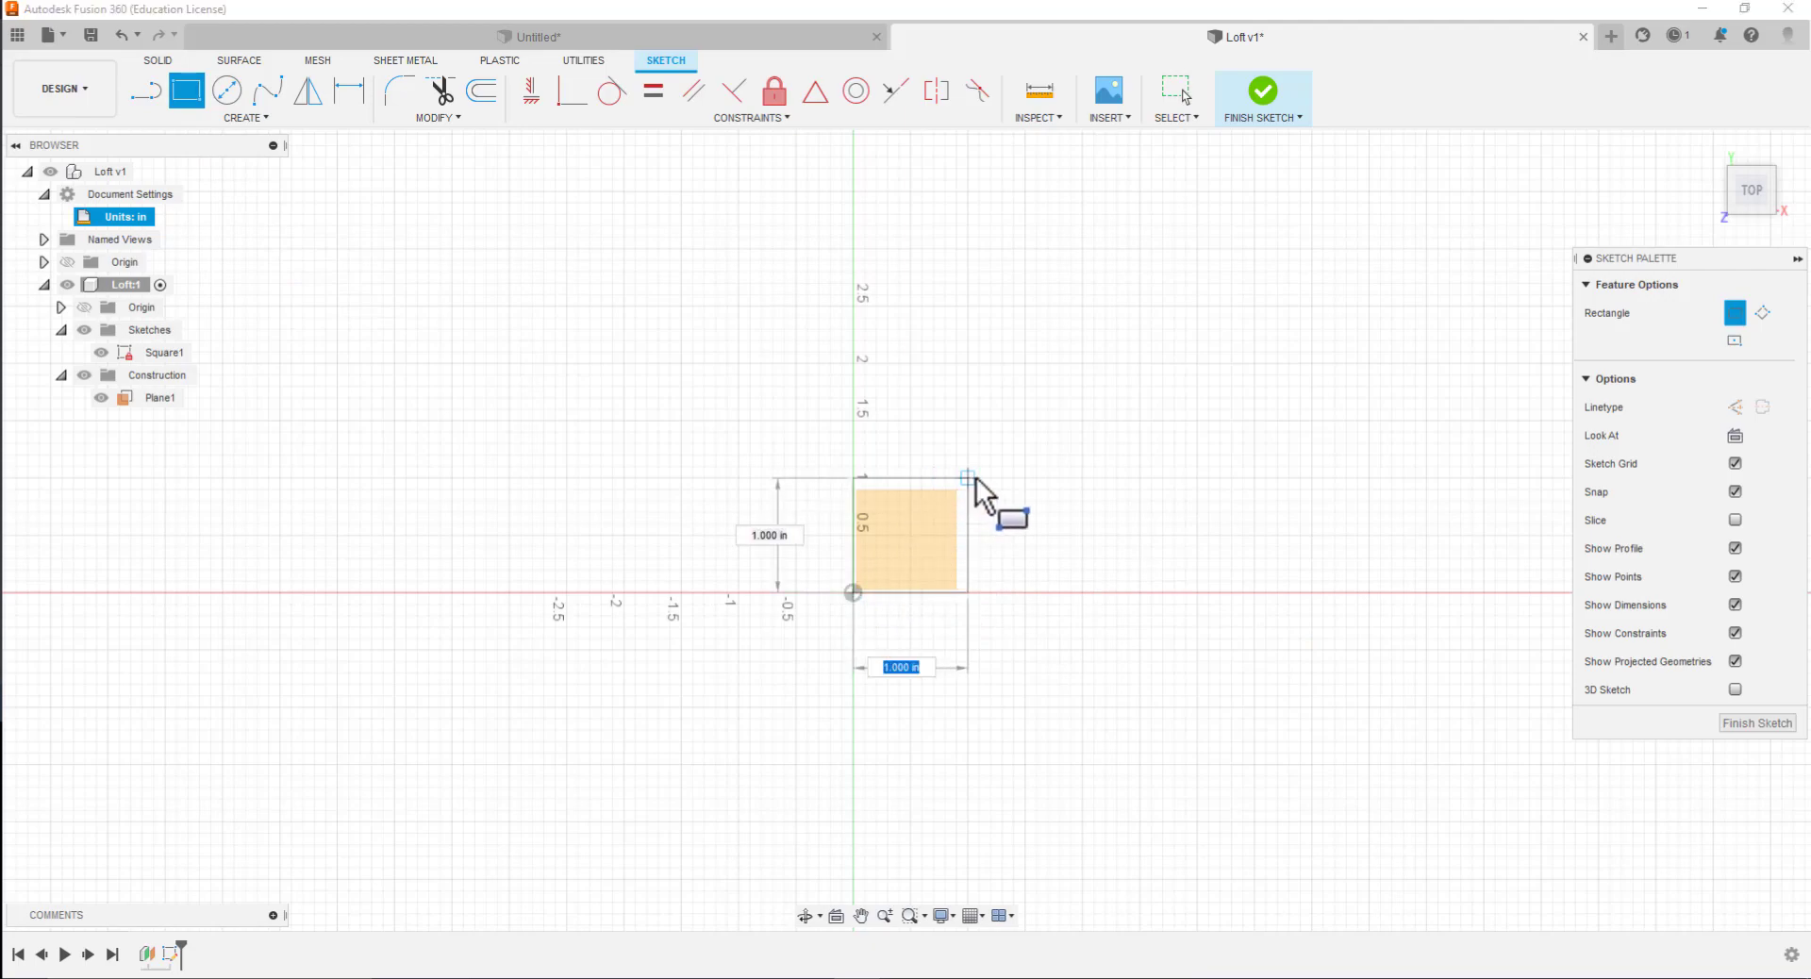
pyautogui.write('4')
pyautogui.press('Tab')
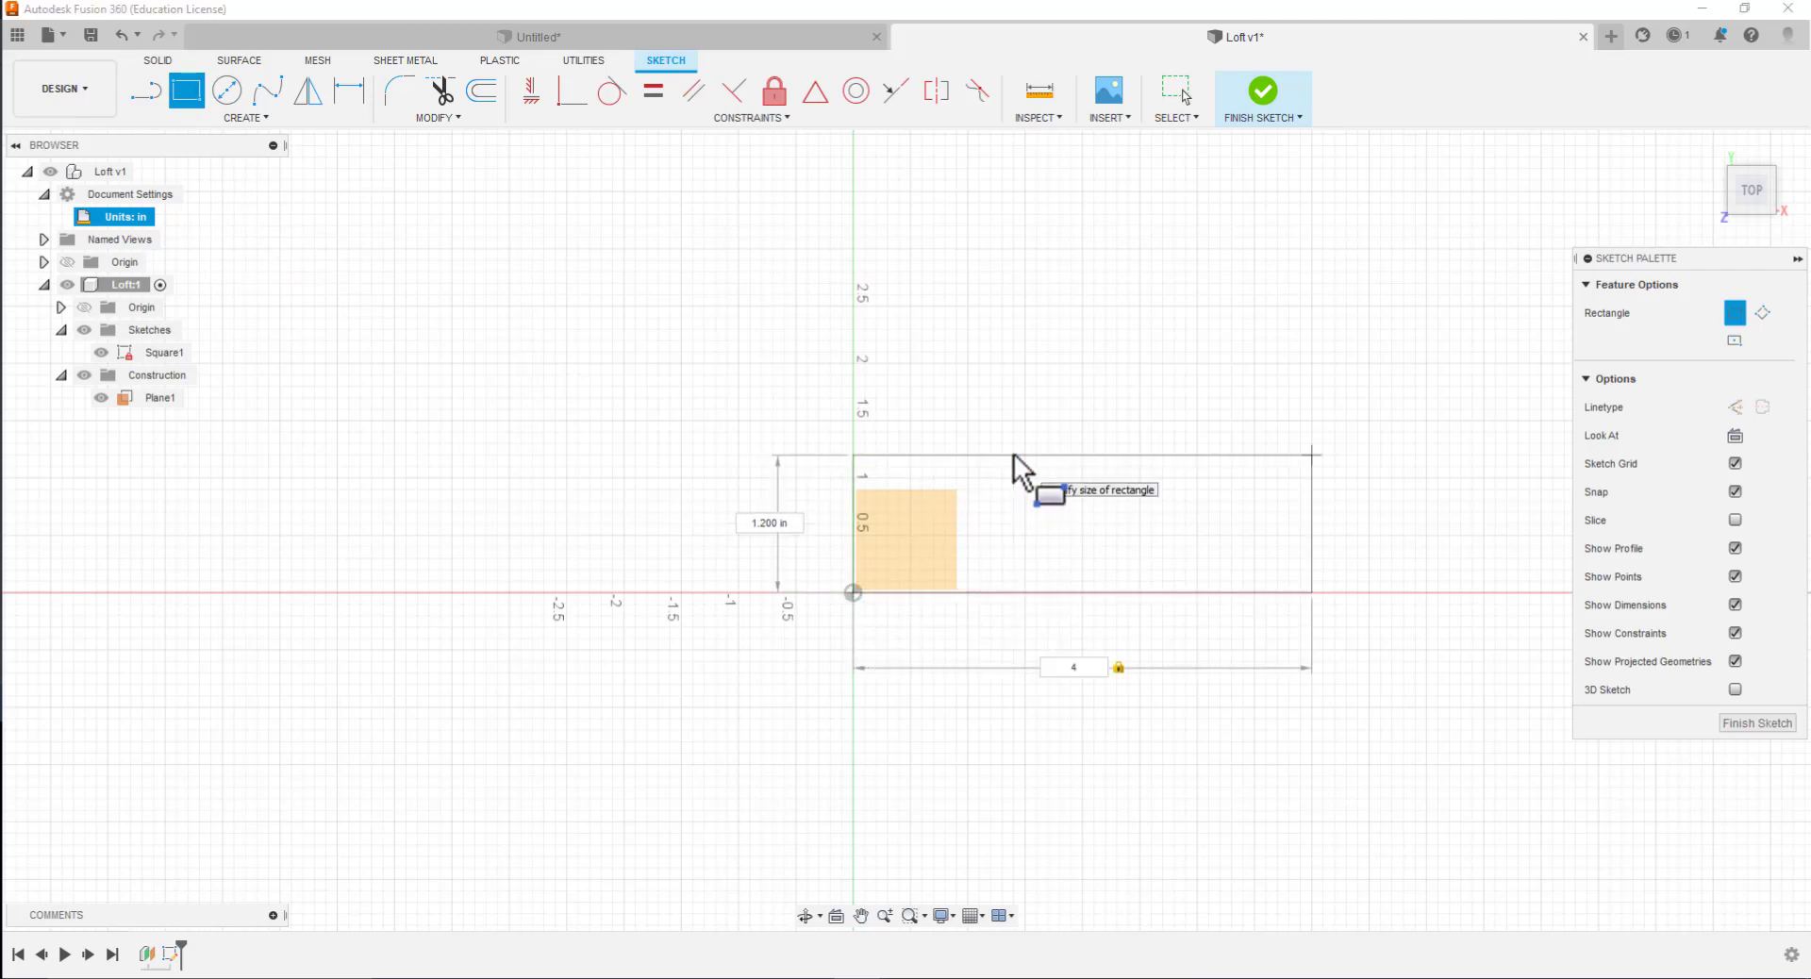
pyautogui.write('4')
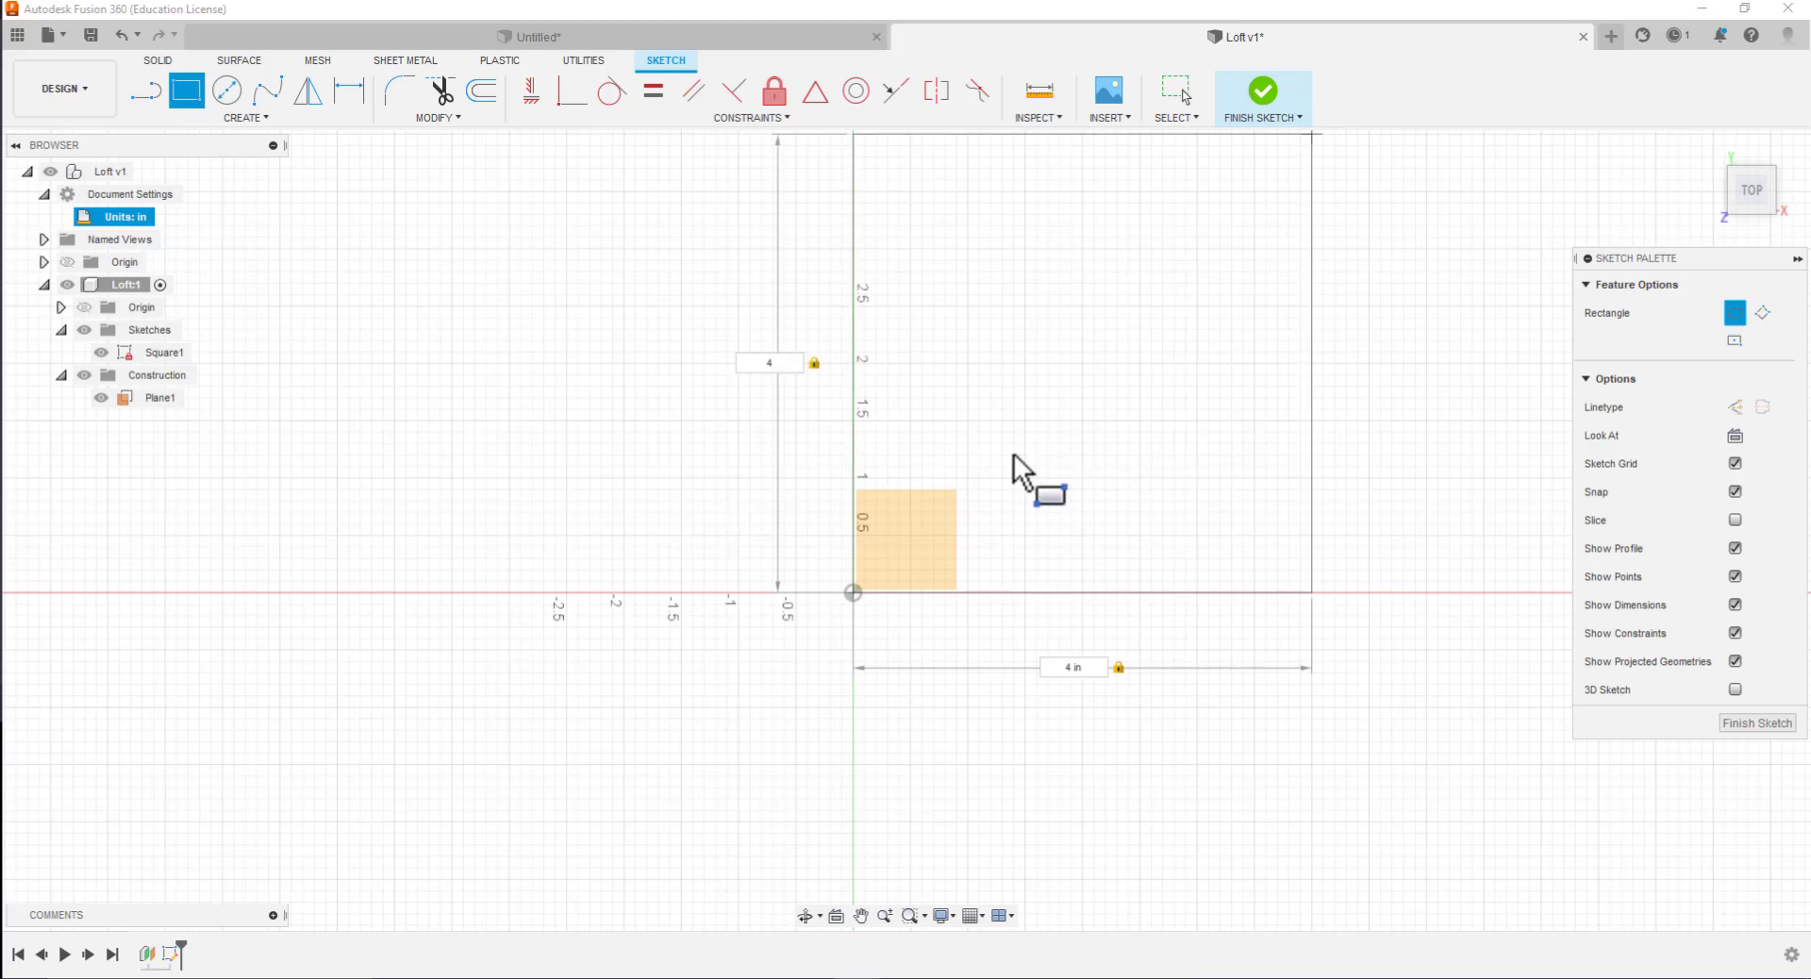
pyautogui.press('Return')
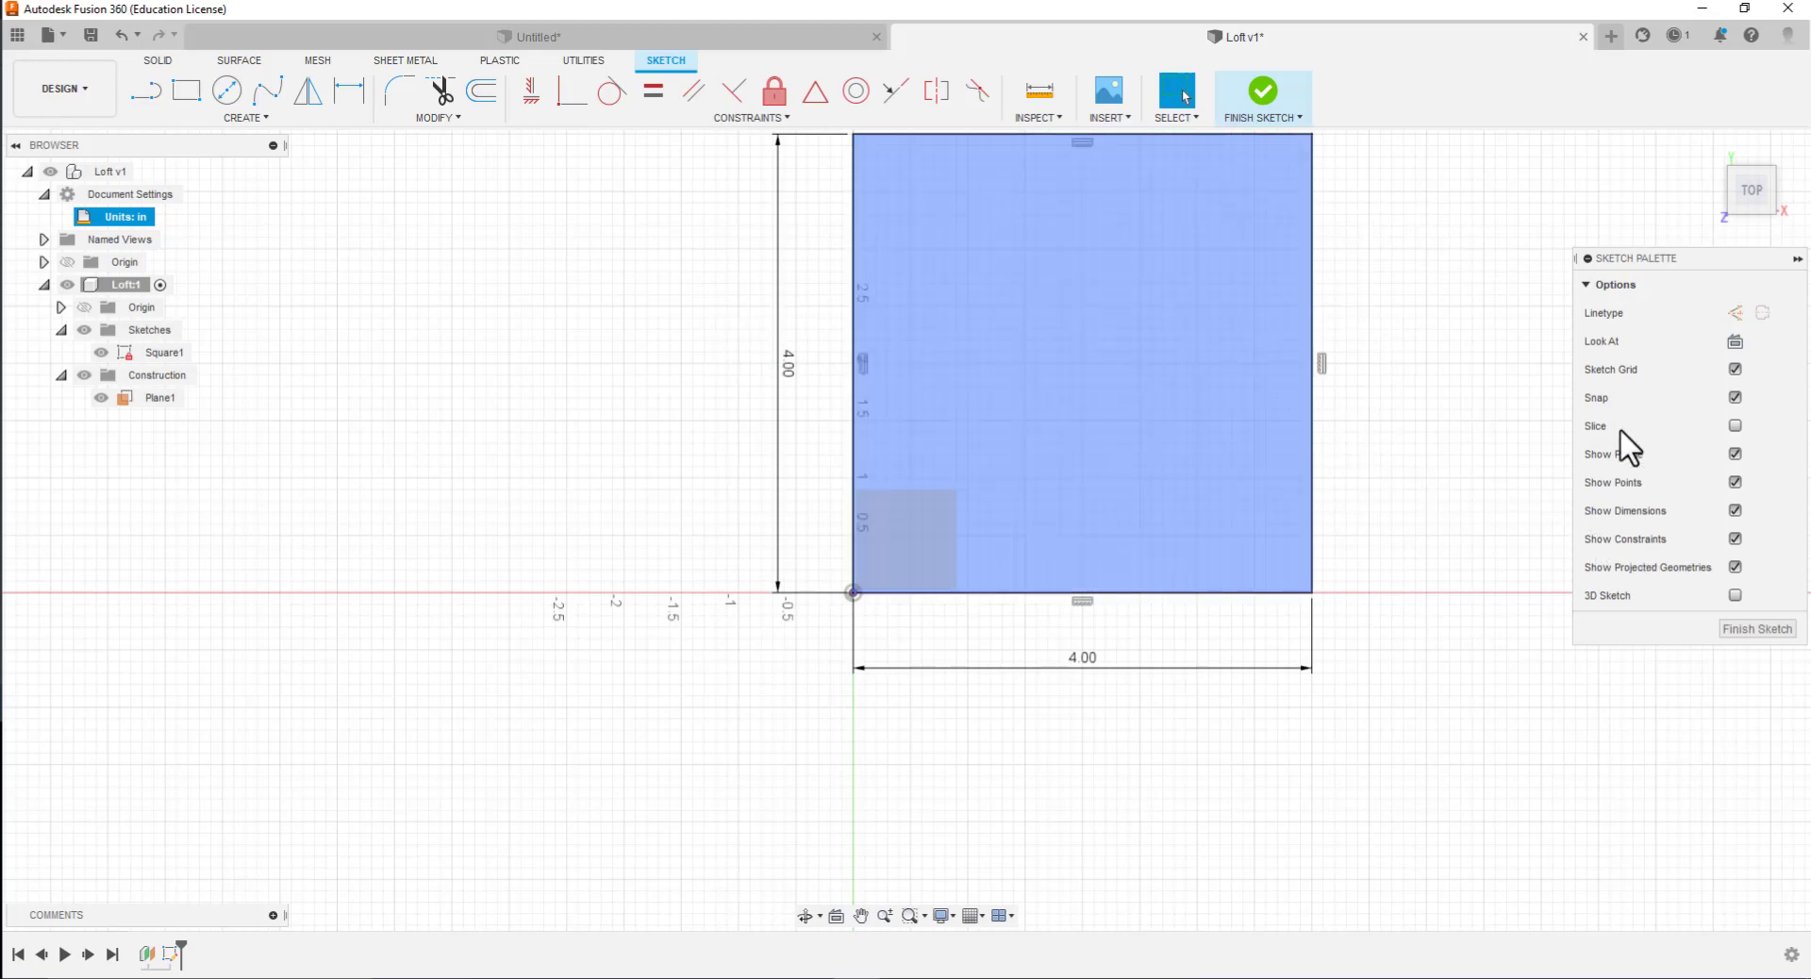
pyautogui.click(1741, 629)
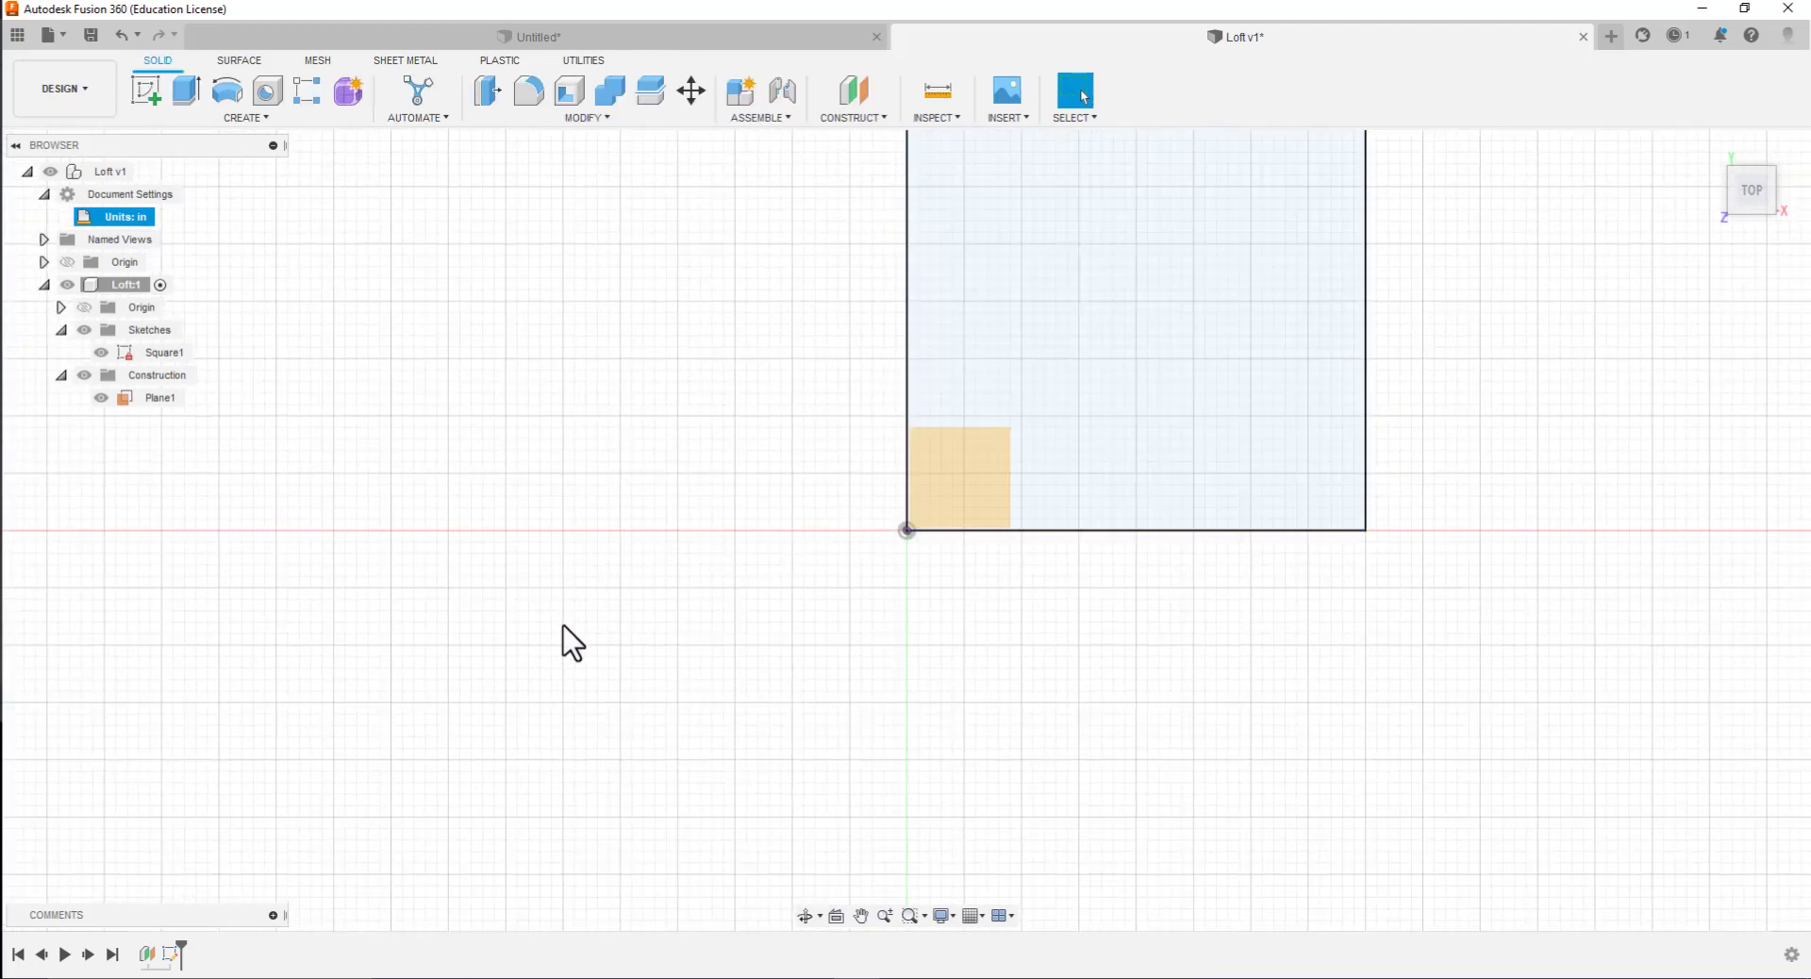
# Hide Plane1 and the existing sketches, and create a construction plane offset 0.50 in from the XY plane
pyautogui.click(849, 117)
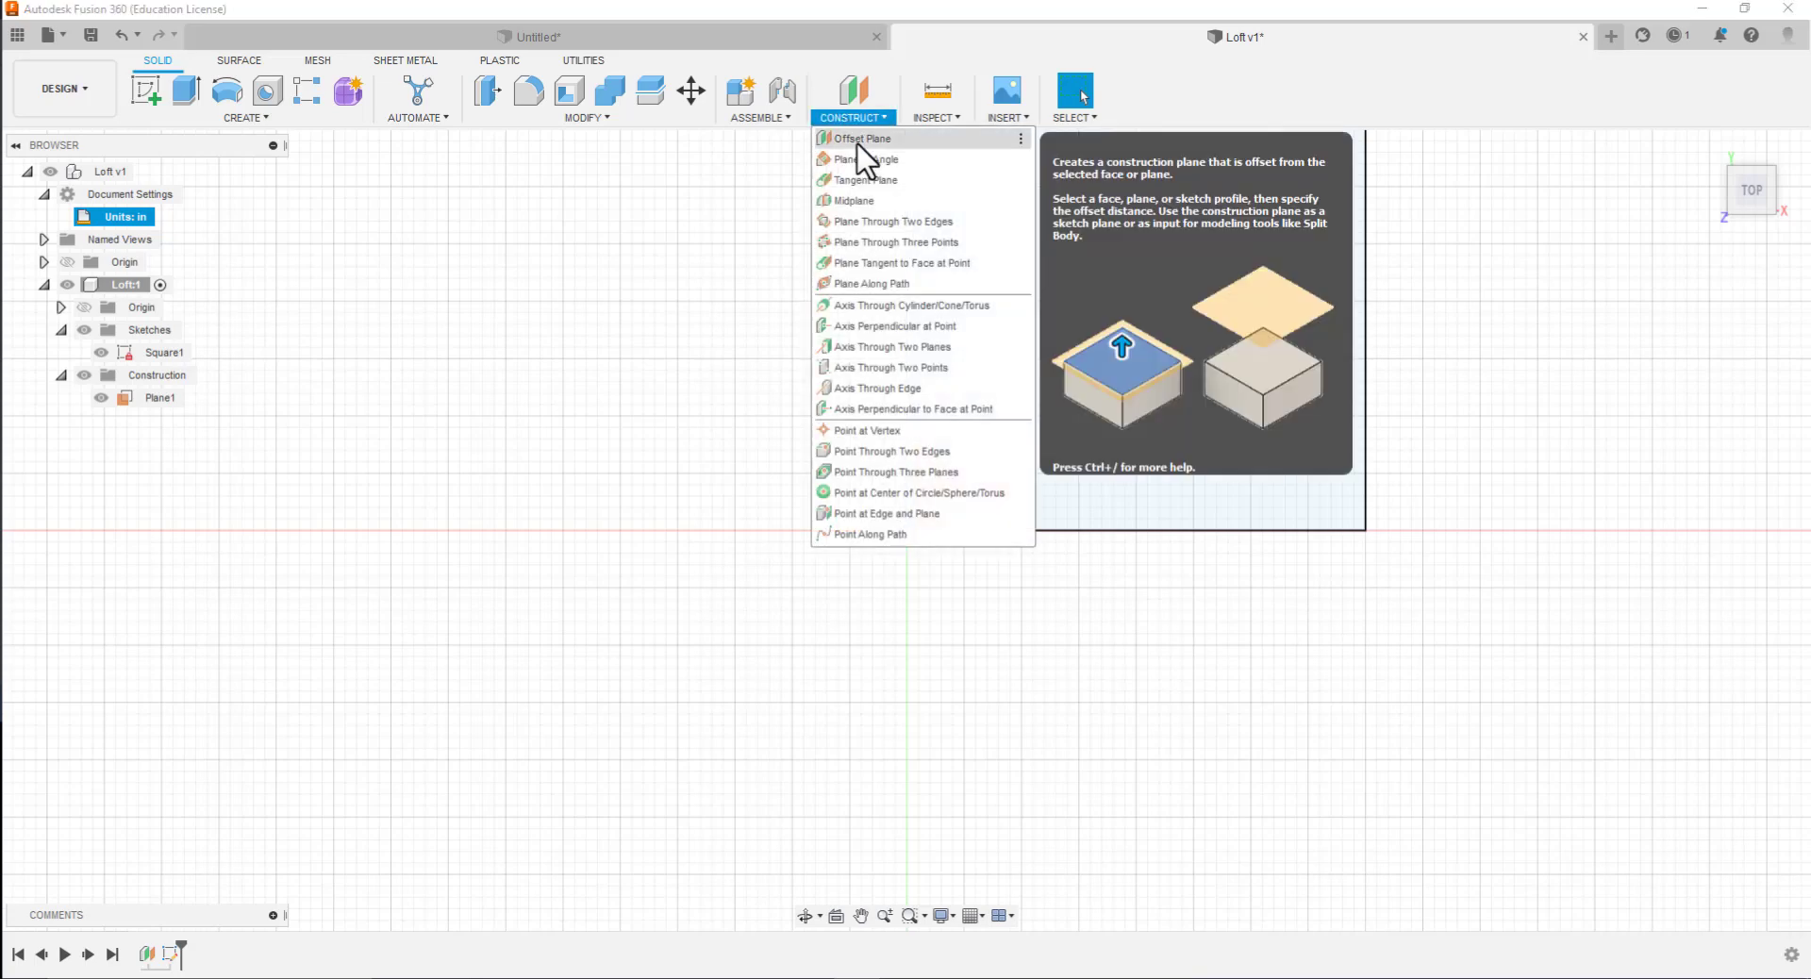
pyautogui.click(854, 138)
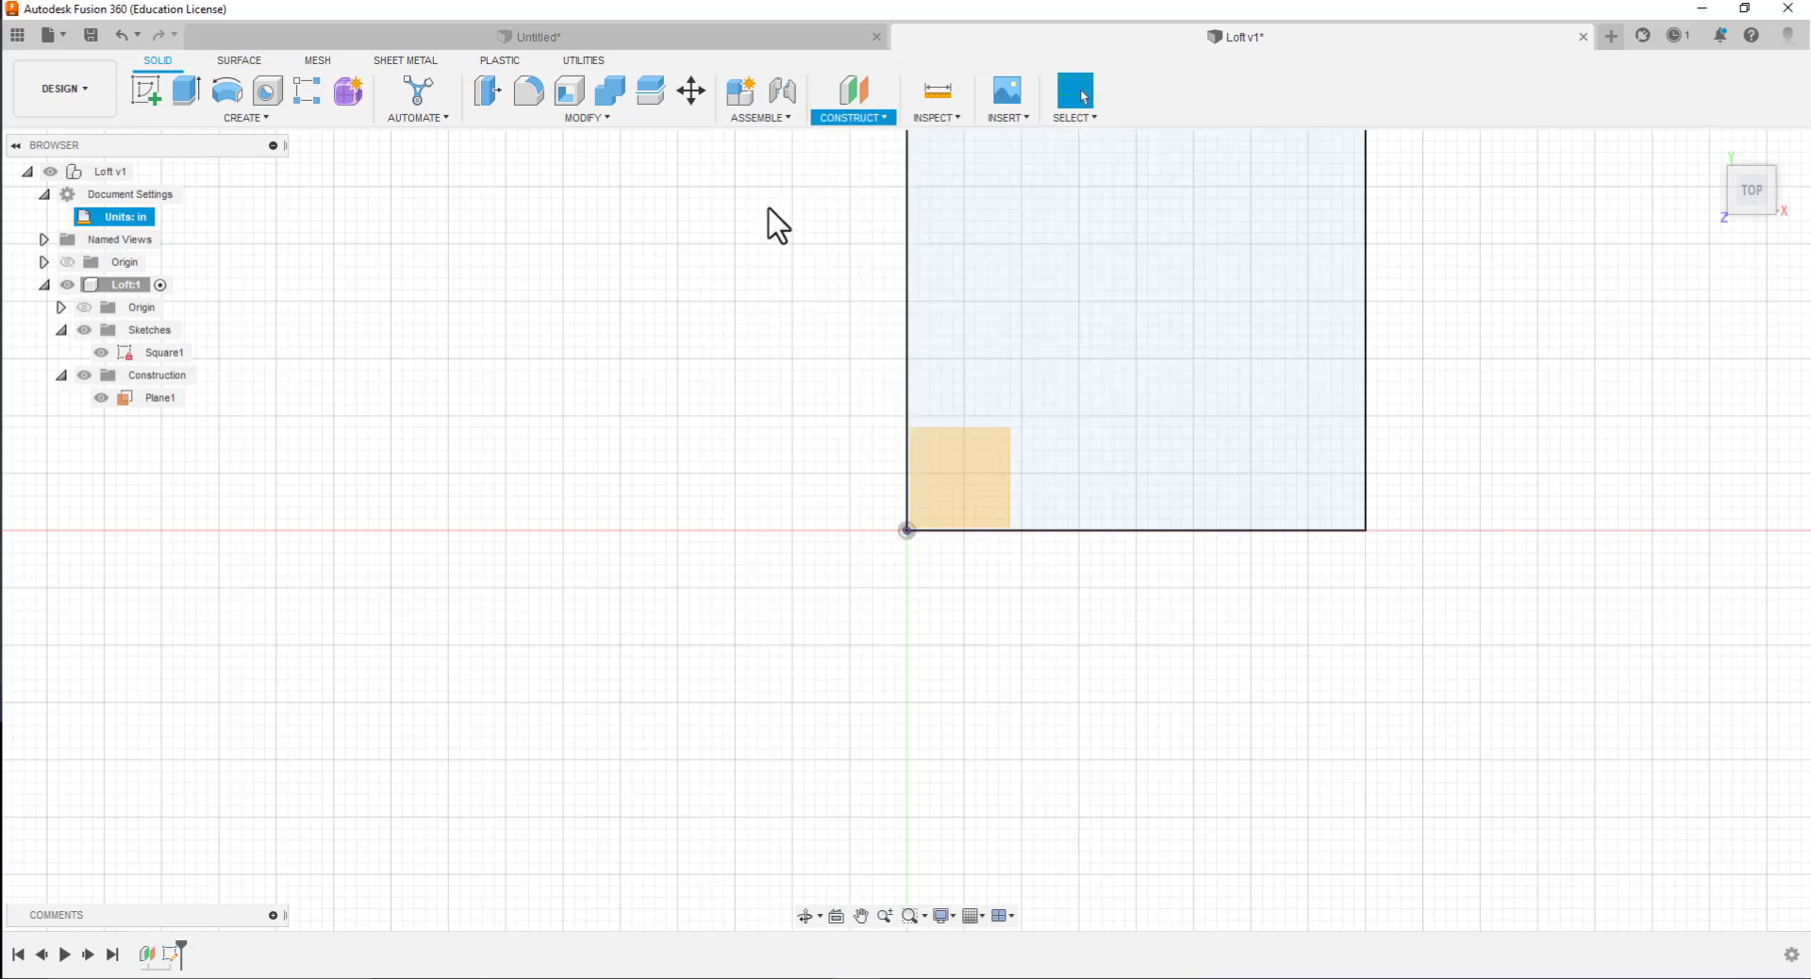
pyautogui.click(123, 398)
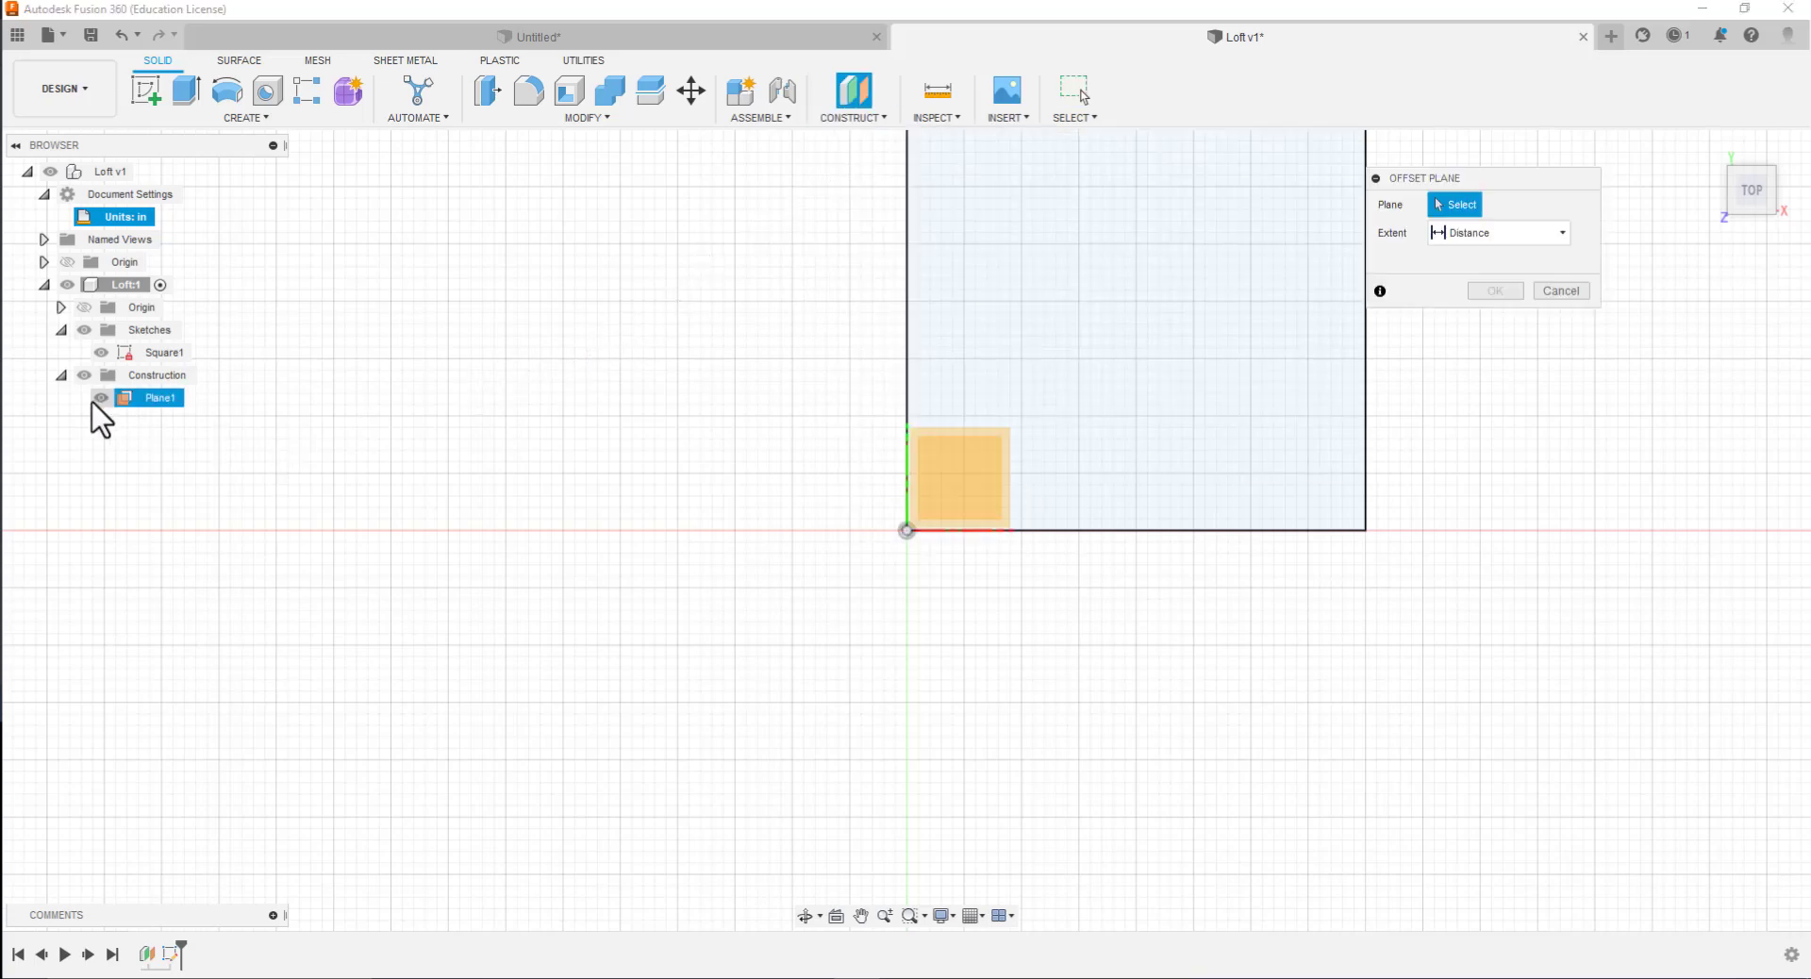
pyautogui.click(84, 330)
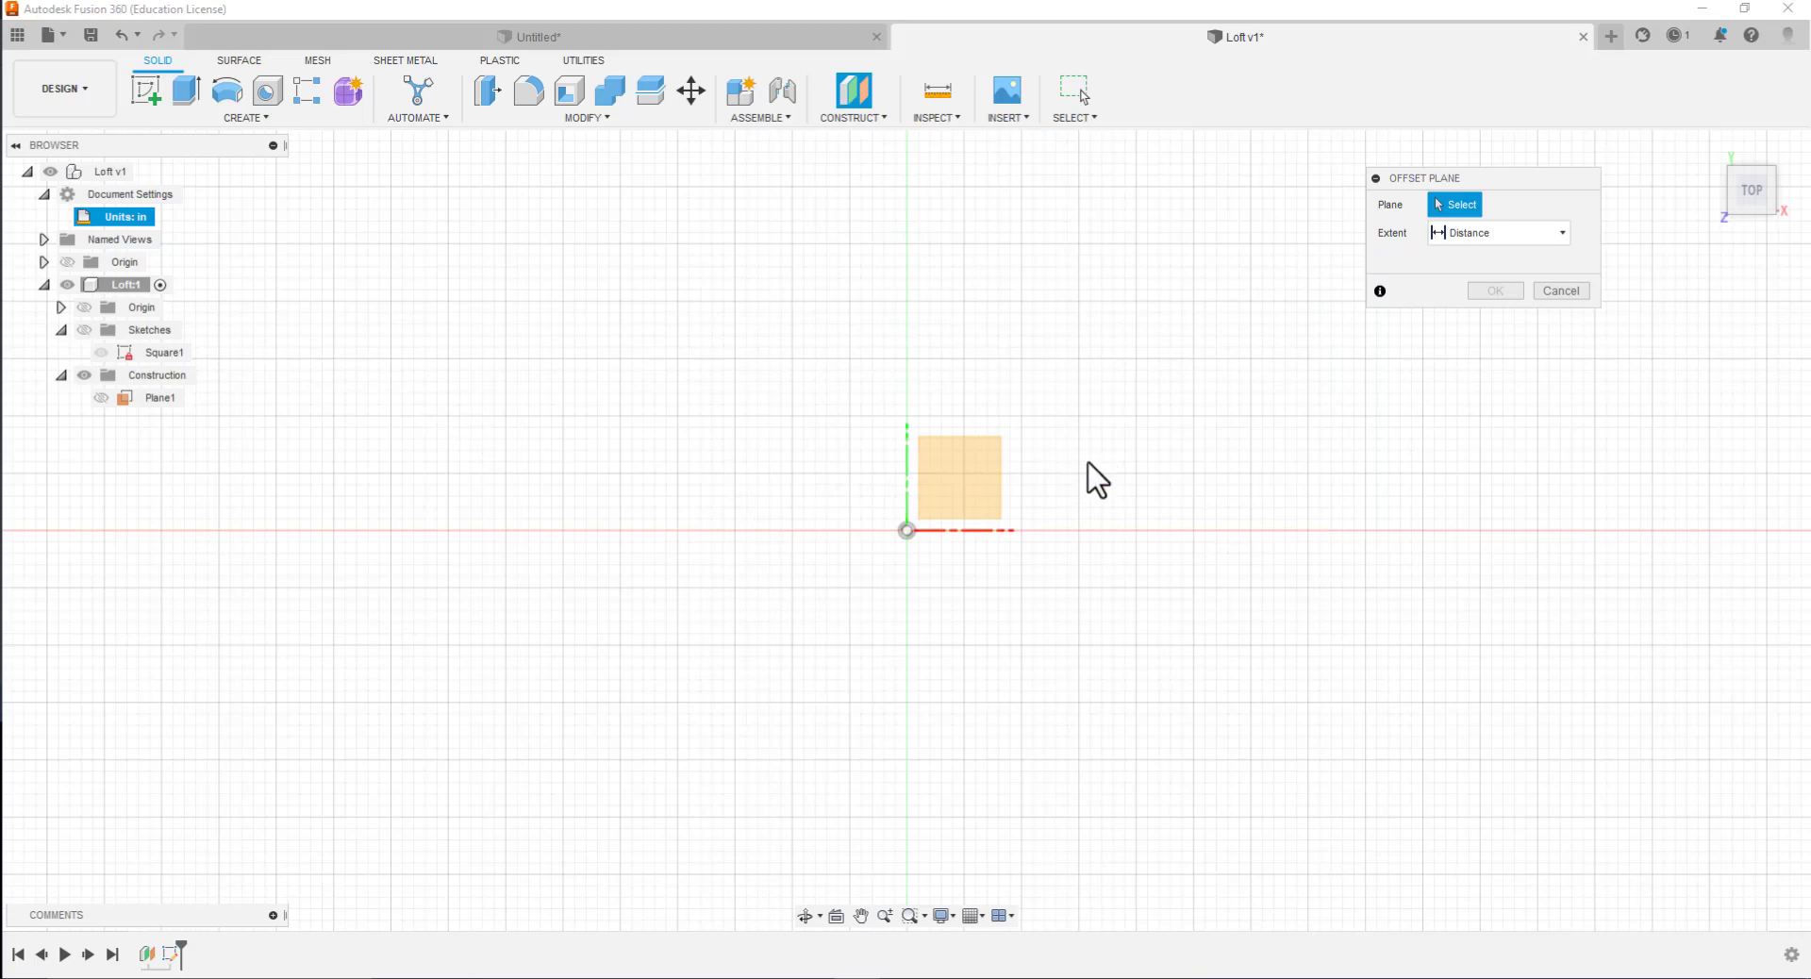
pyautogui.click(957, 502)
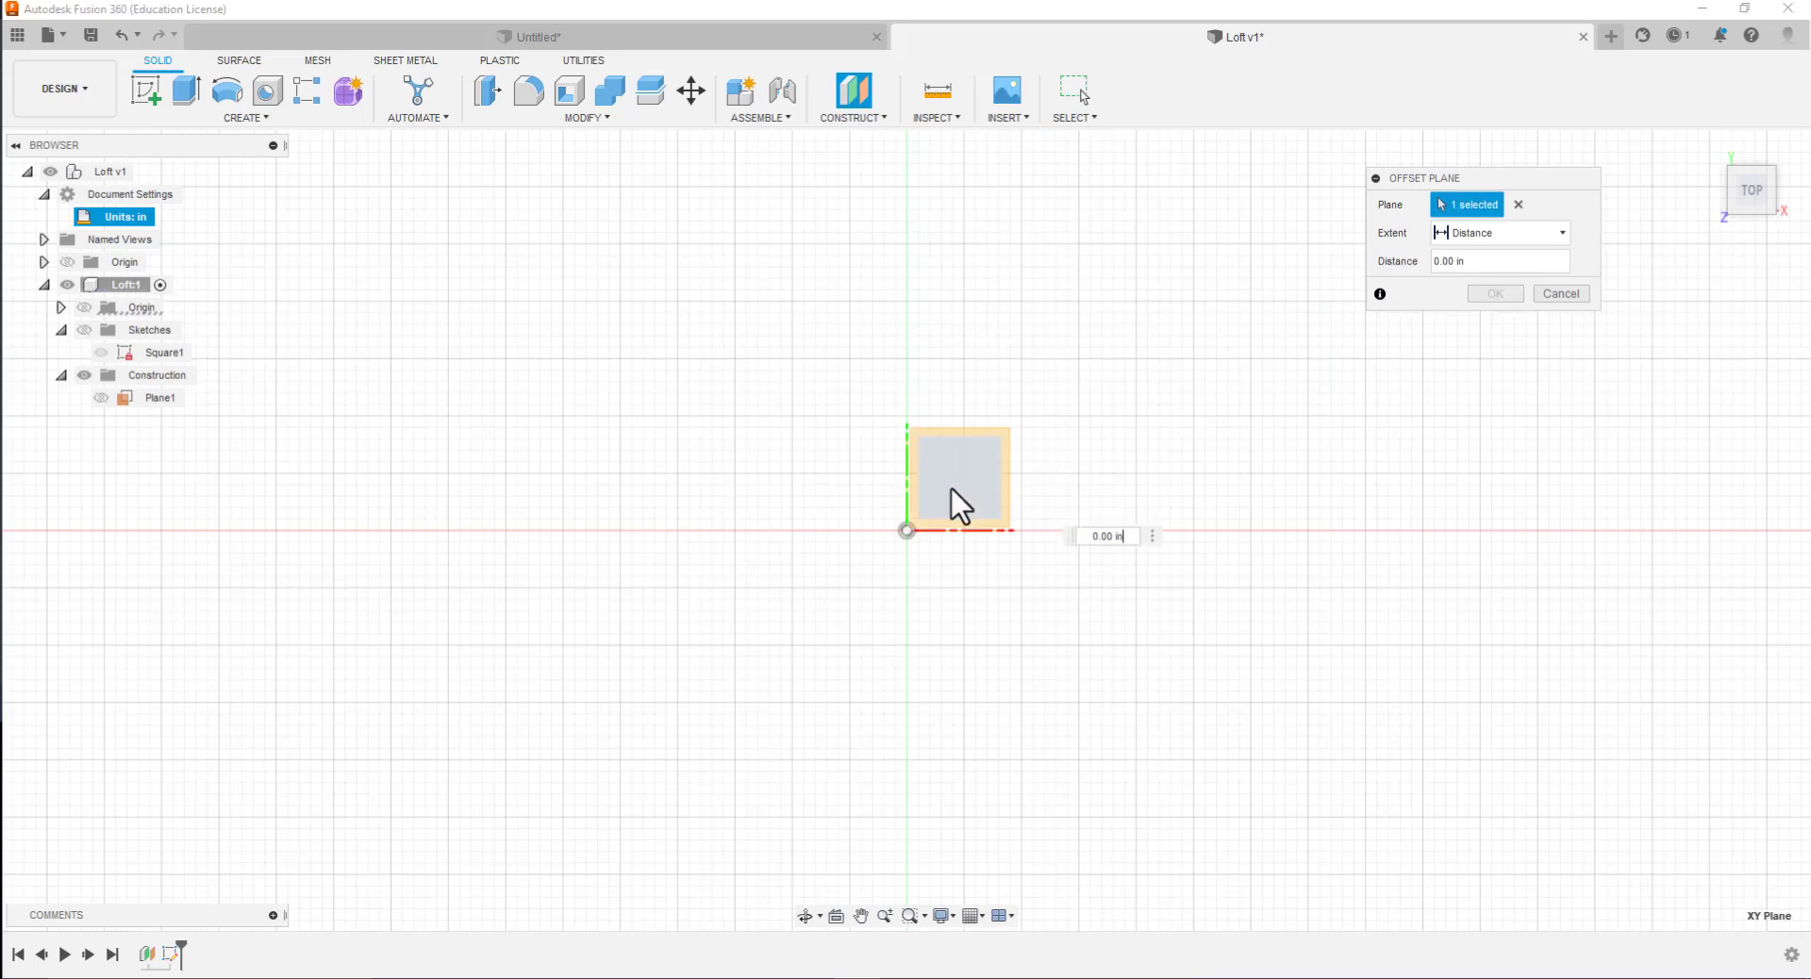
pyautogui.click(1107, 535)
pyautogui.press('BackSpace')
pyautogui.write('5')
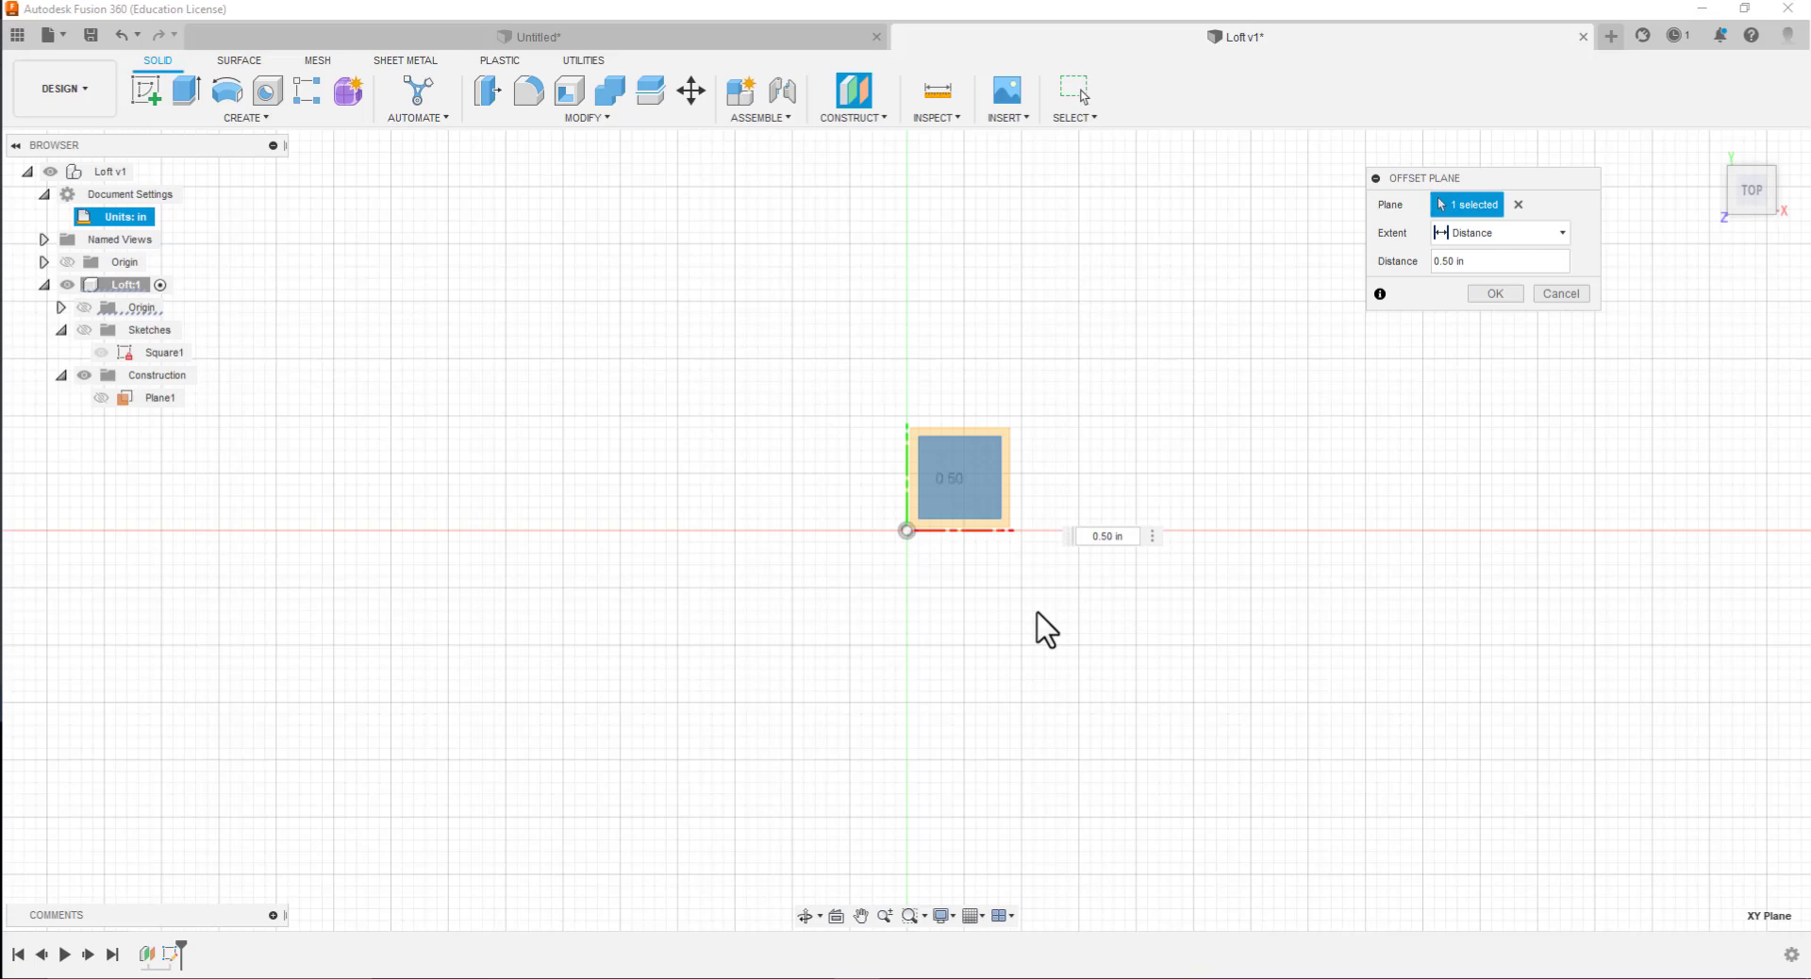
pyautogui.click(1483, 297)
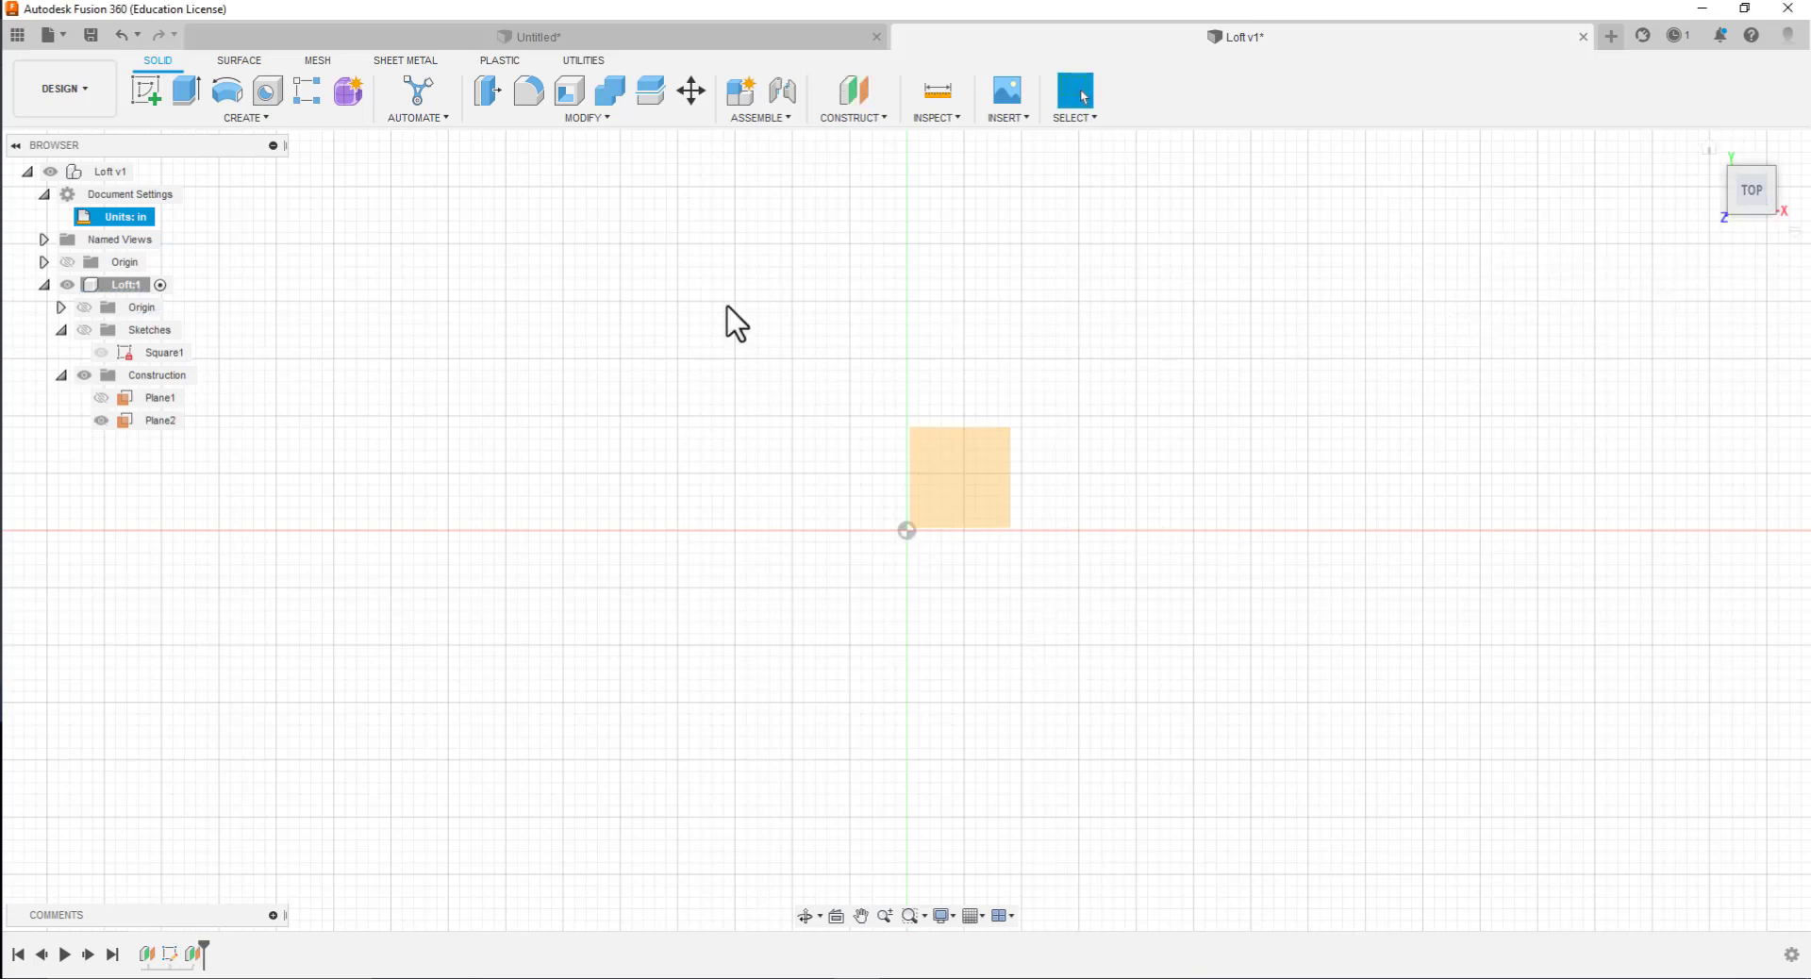
# Start a sketch on the 0.50 in offset plane and hide the Square1 sketch
pyautogui.click(149, 93)
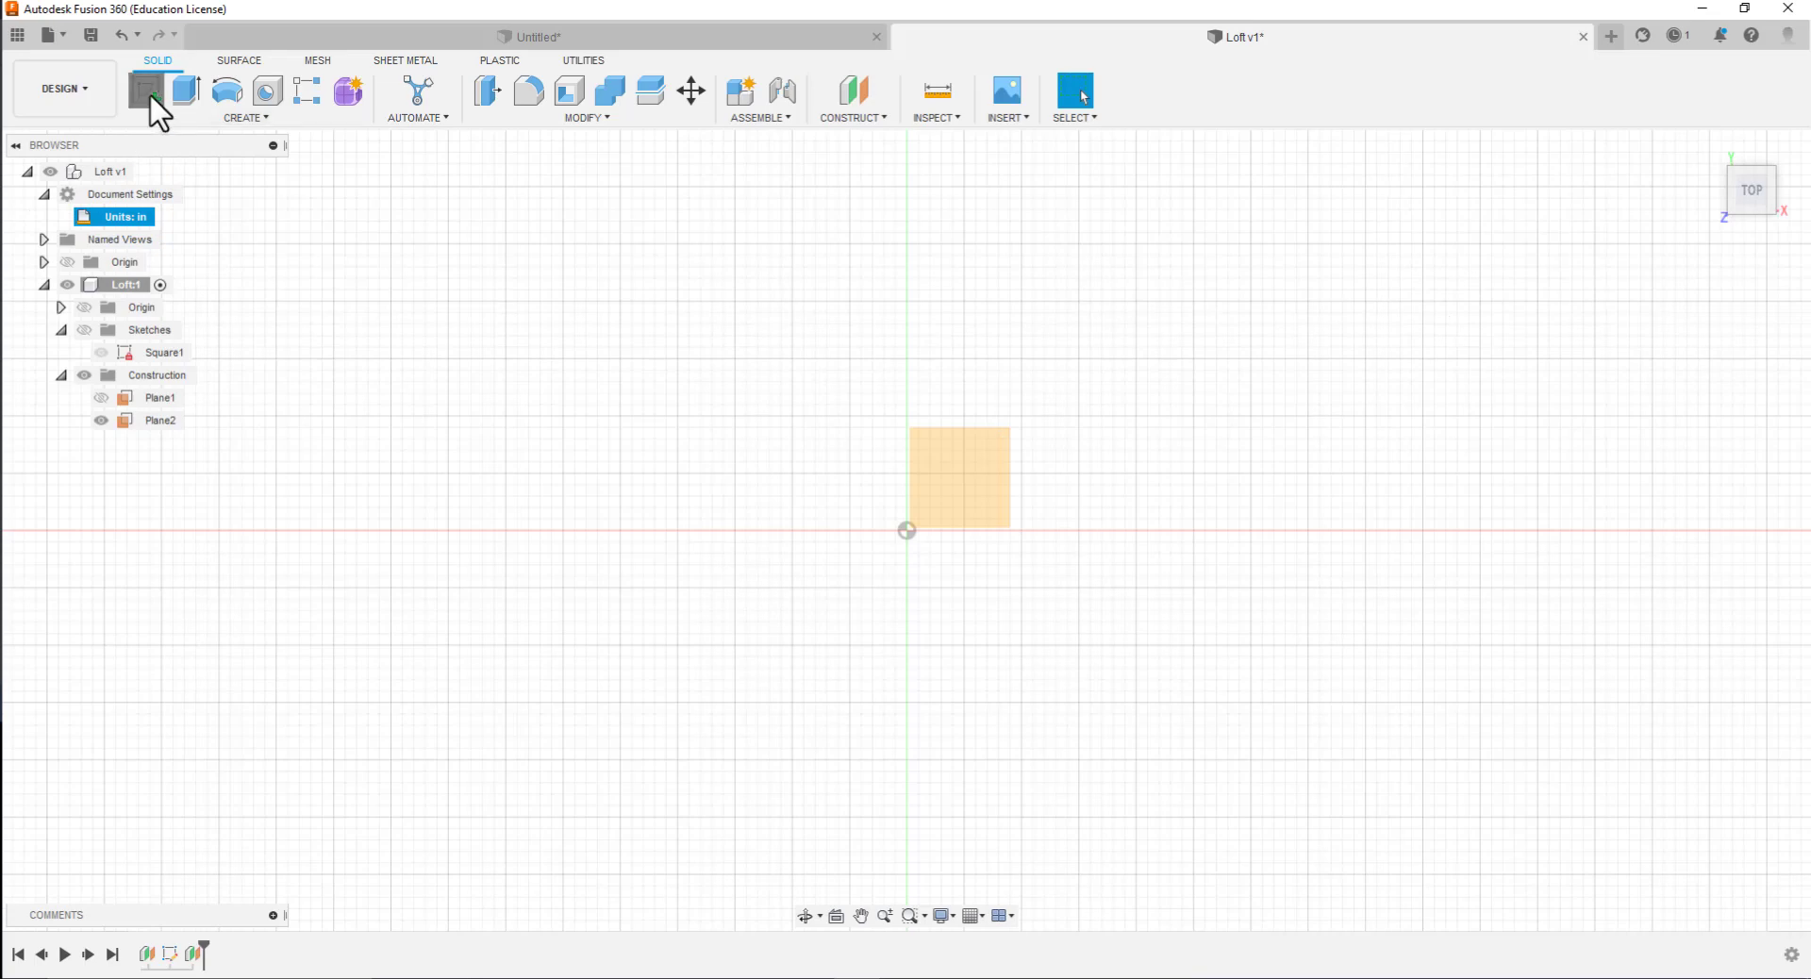
pyautogui.click(970, 506)
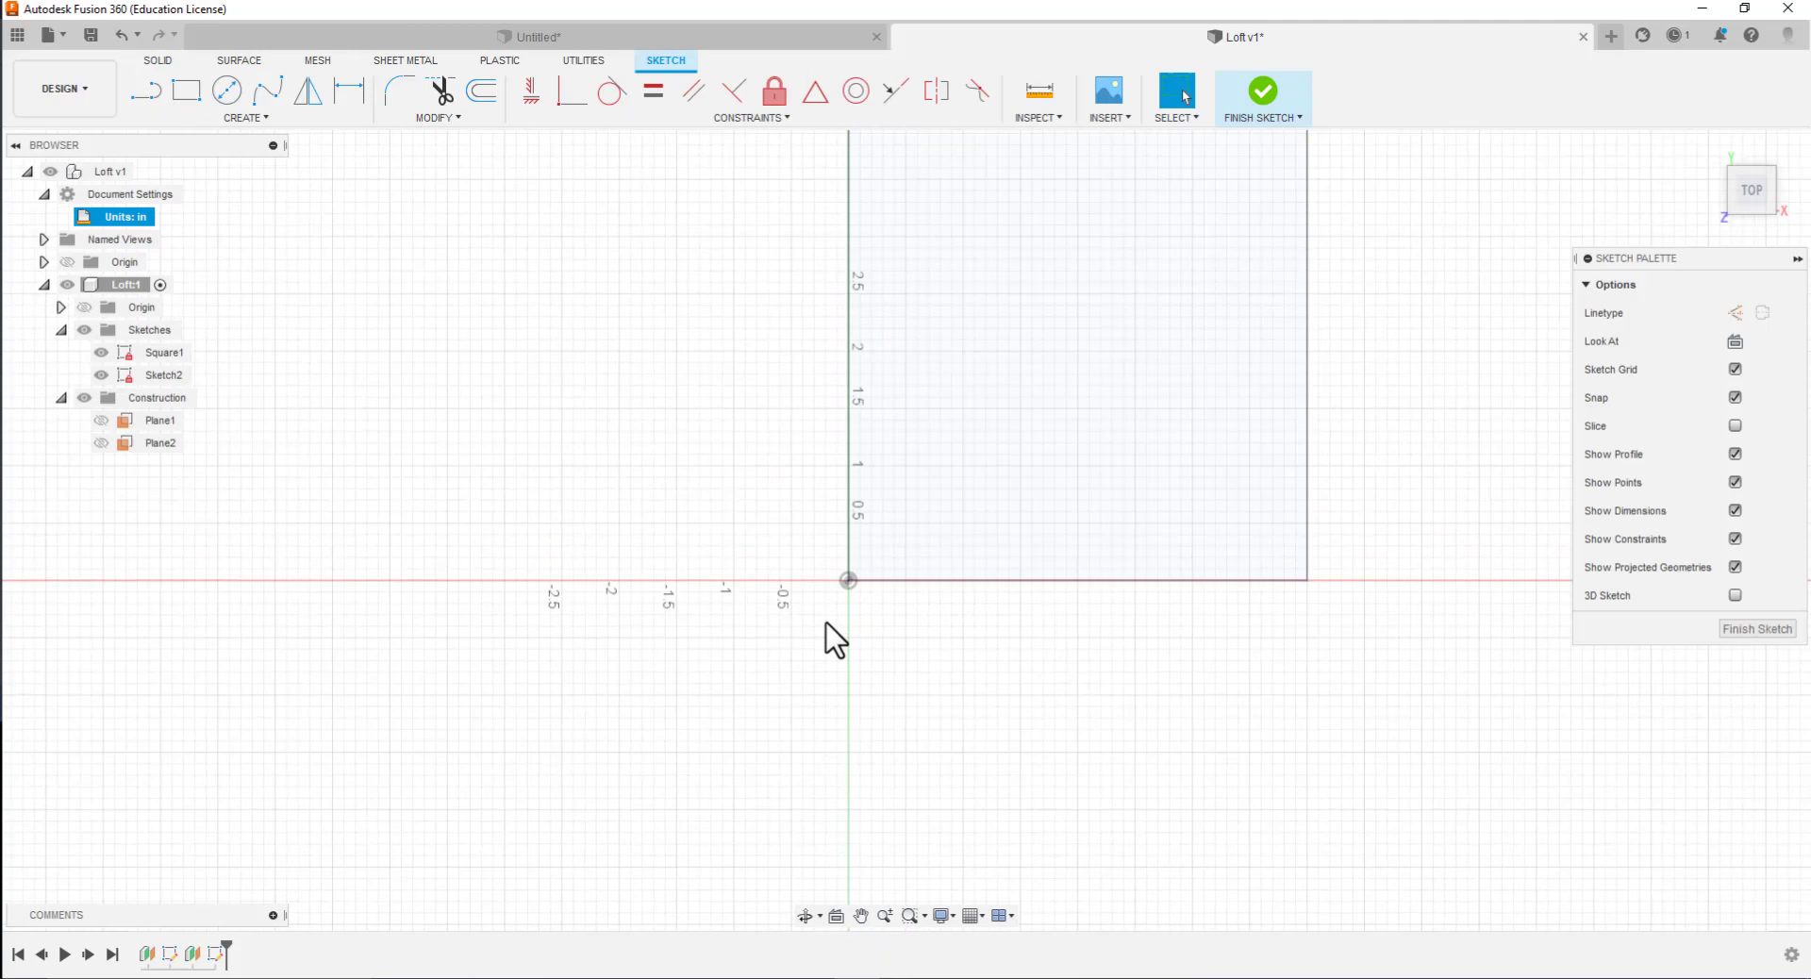
pyautogui.click(104, 356)
pyautogui.click(101, 352)
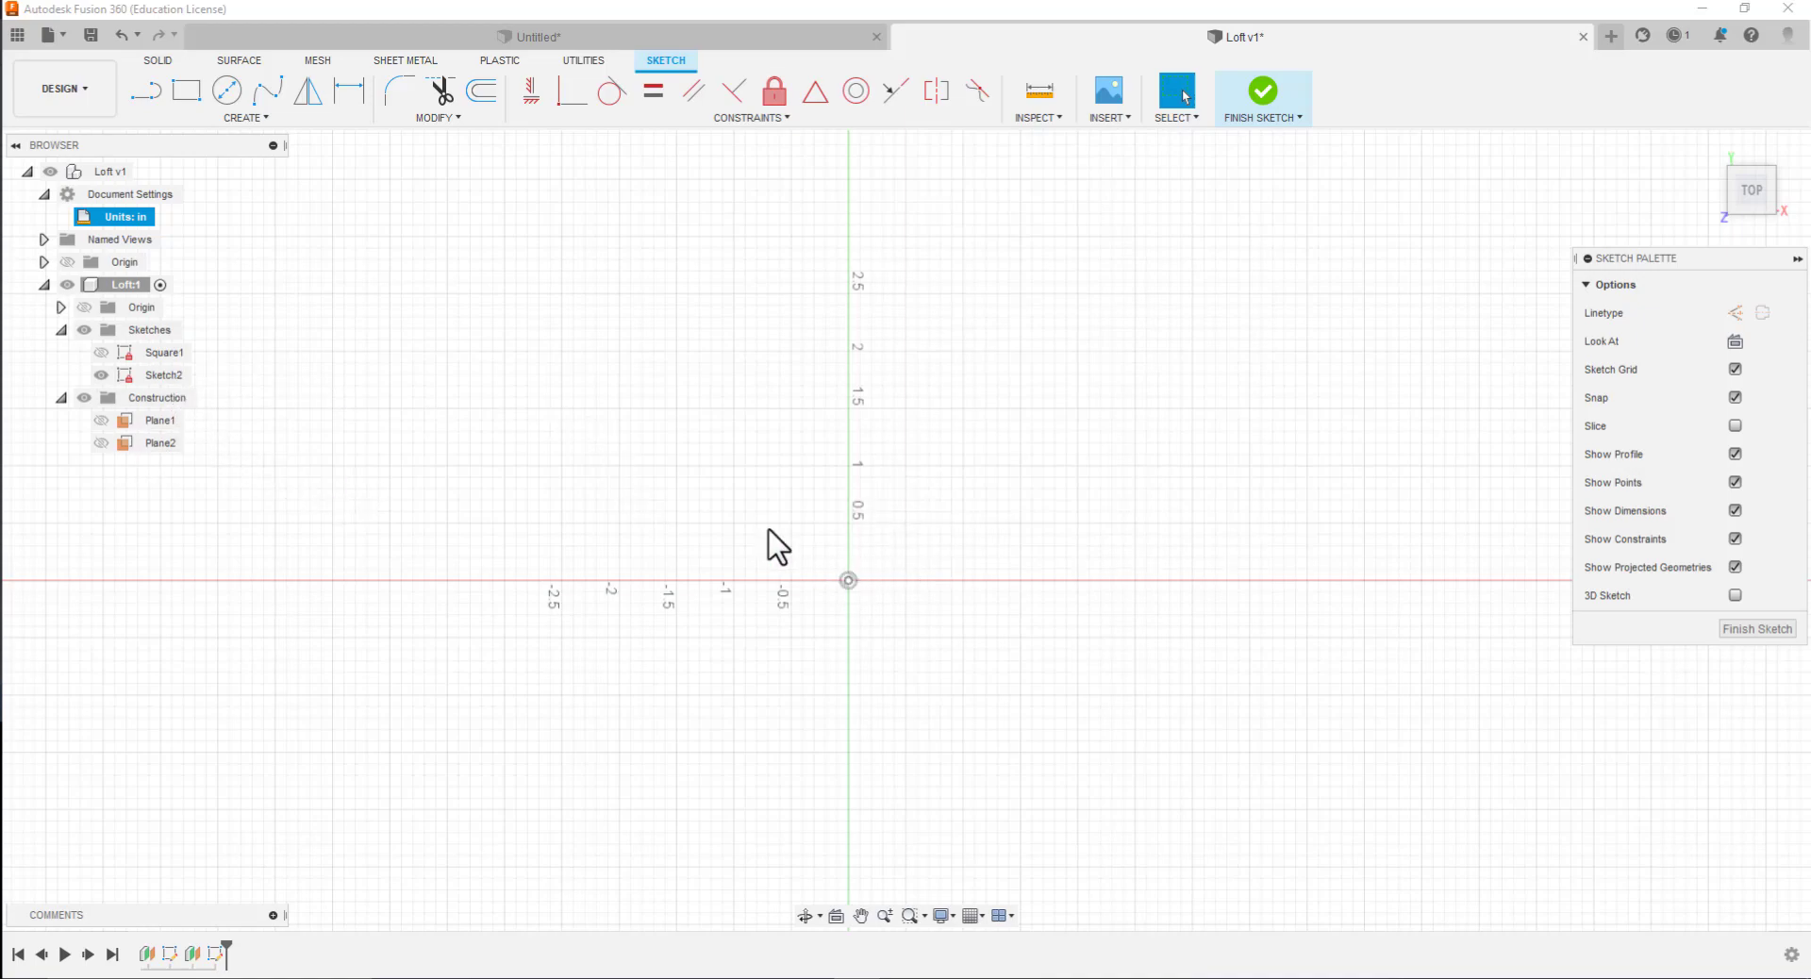
# Draw a 4 in by 4 in rectangle from the origin on the 0.50 in offset plane and finish the sketch
pyautogui.click(185, 87)
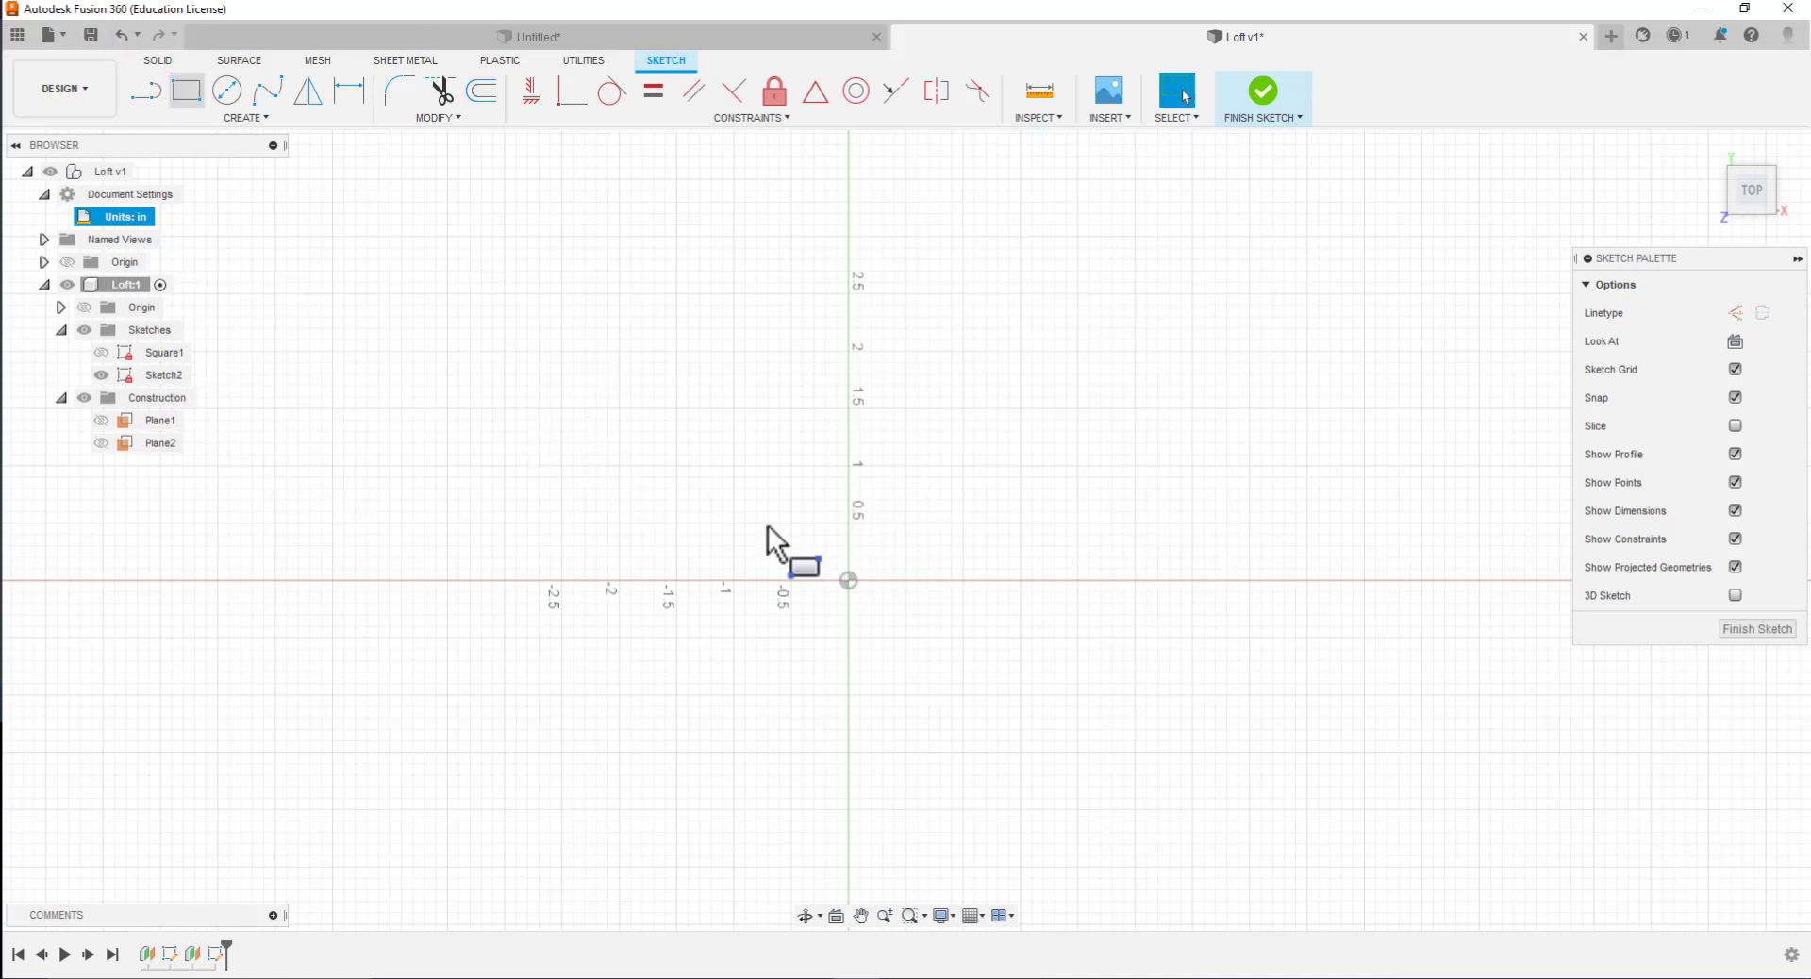
pyautogui.click(850, 580)
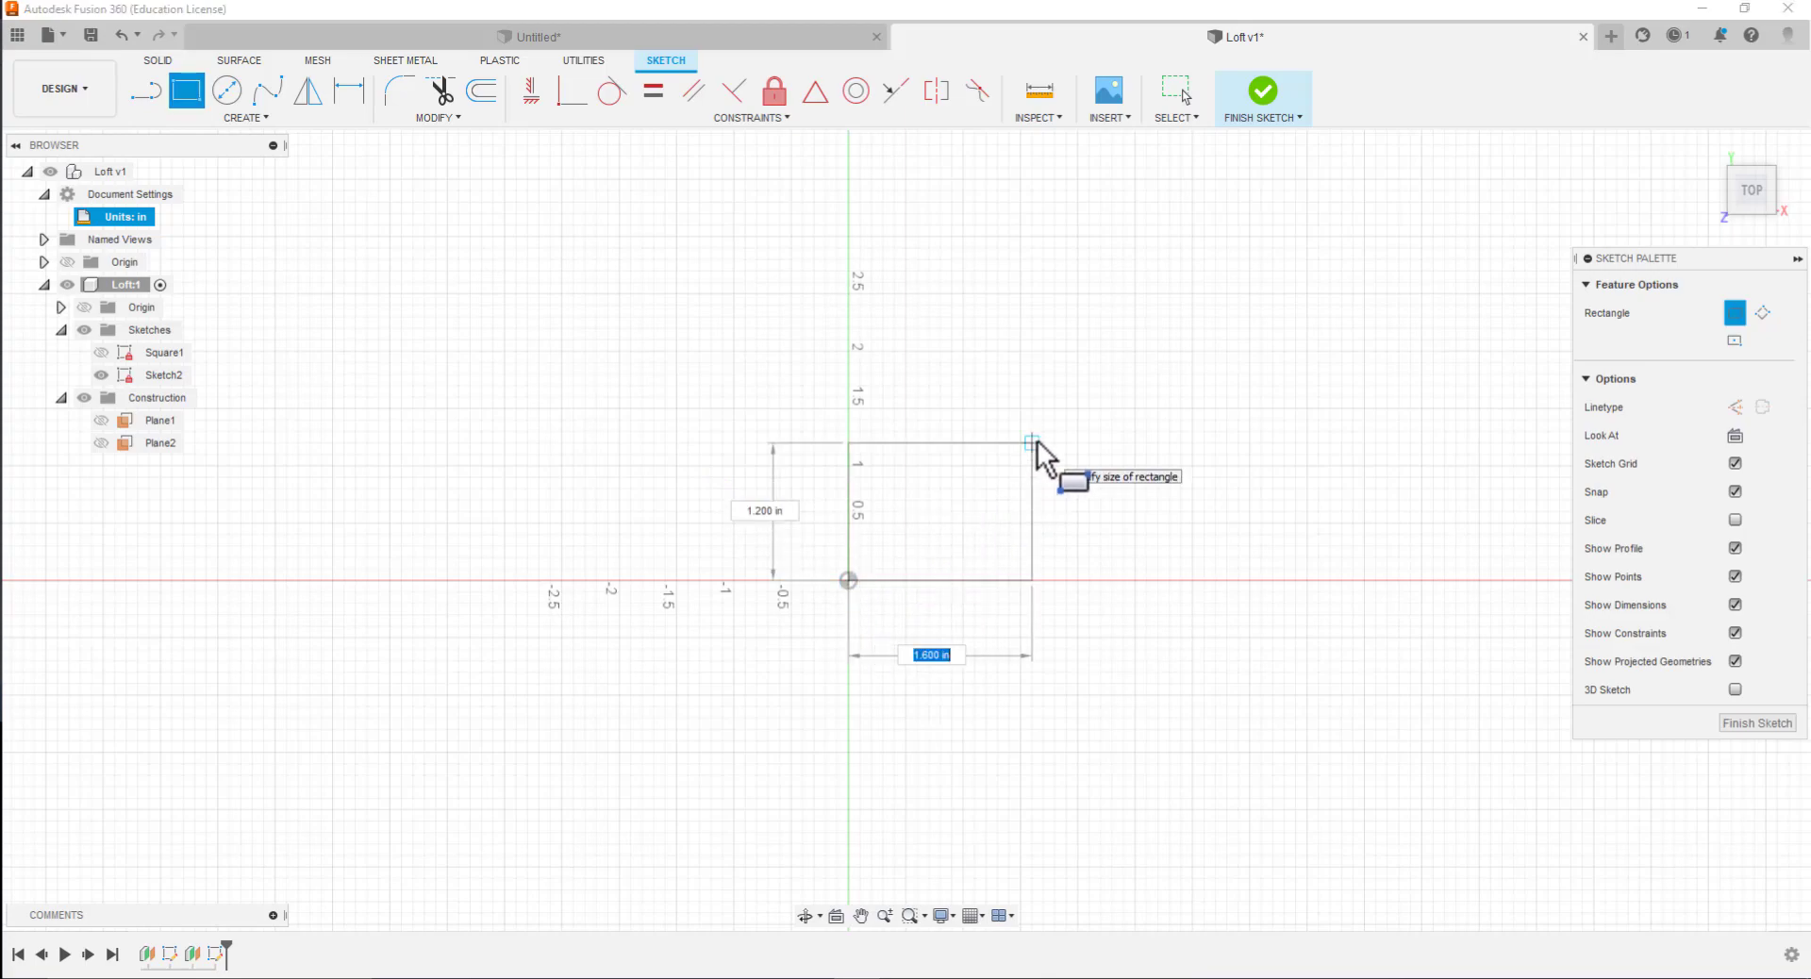
pyautogui.write('4')
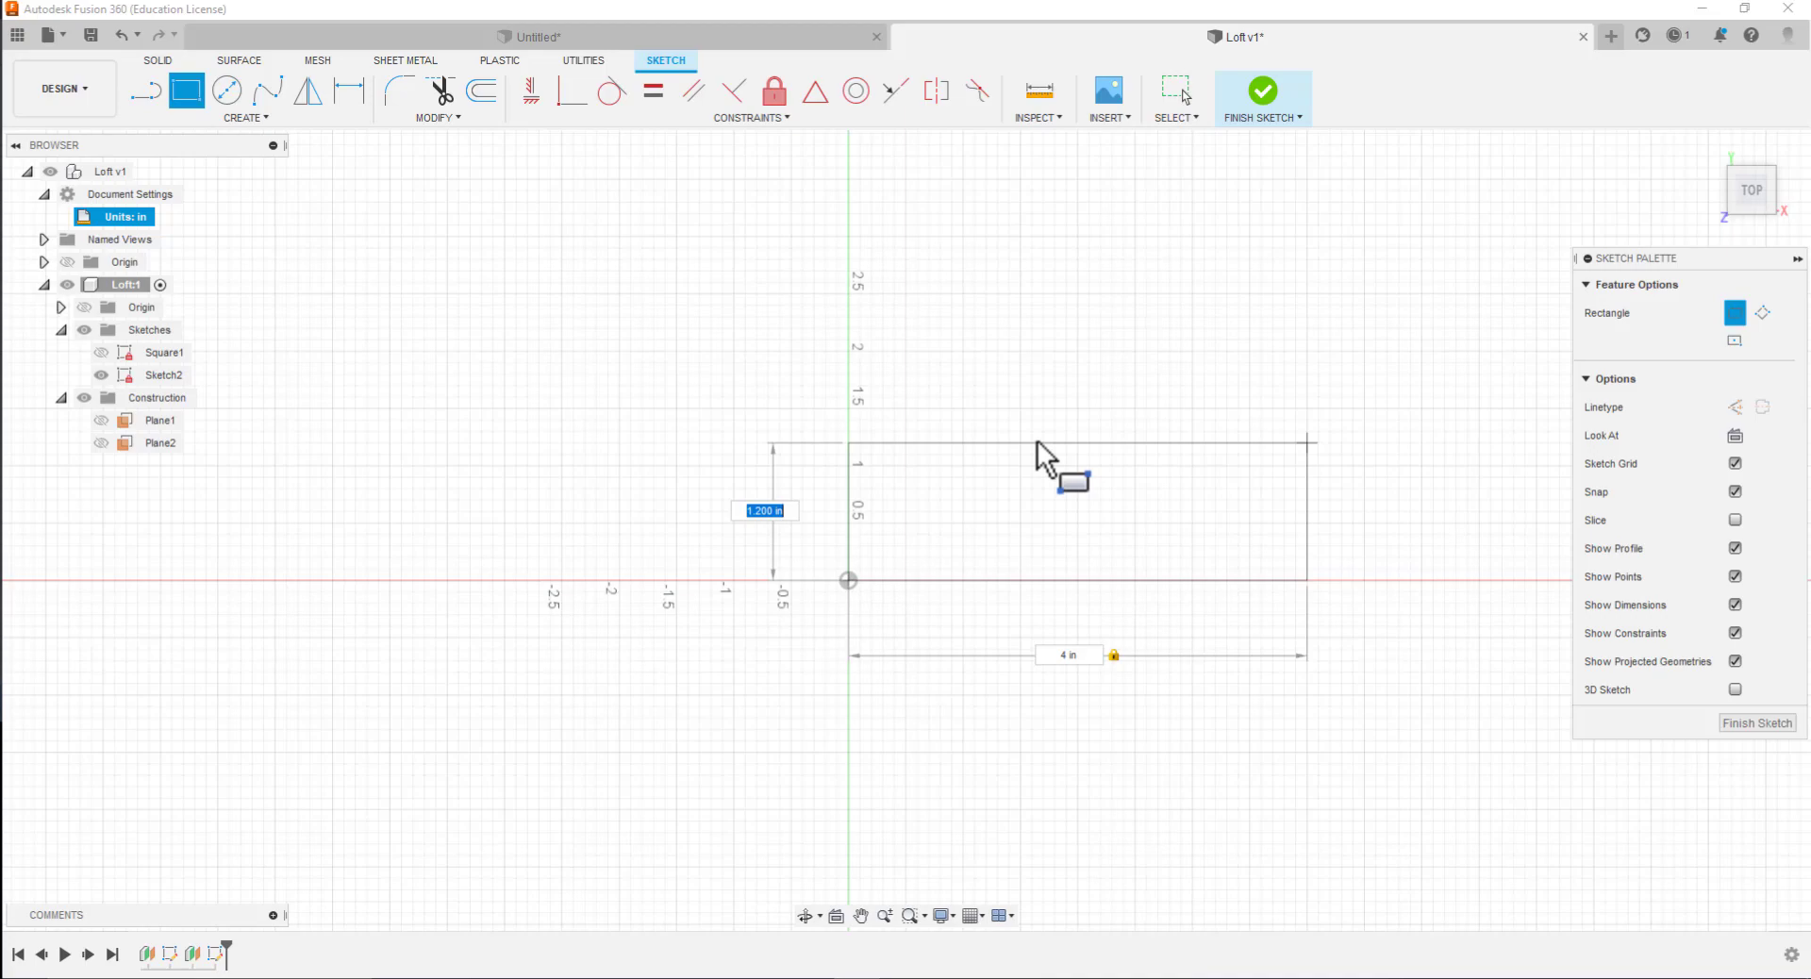
pyautogui.write('4')
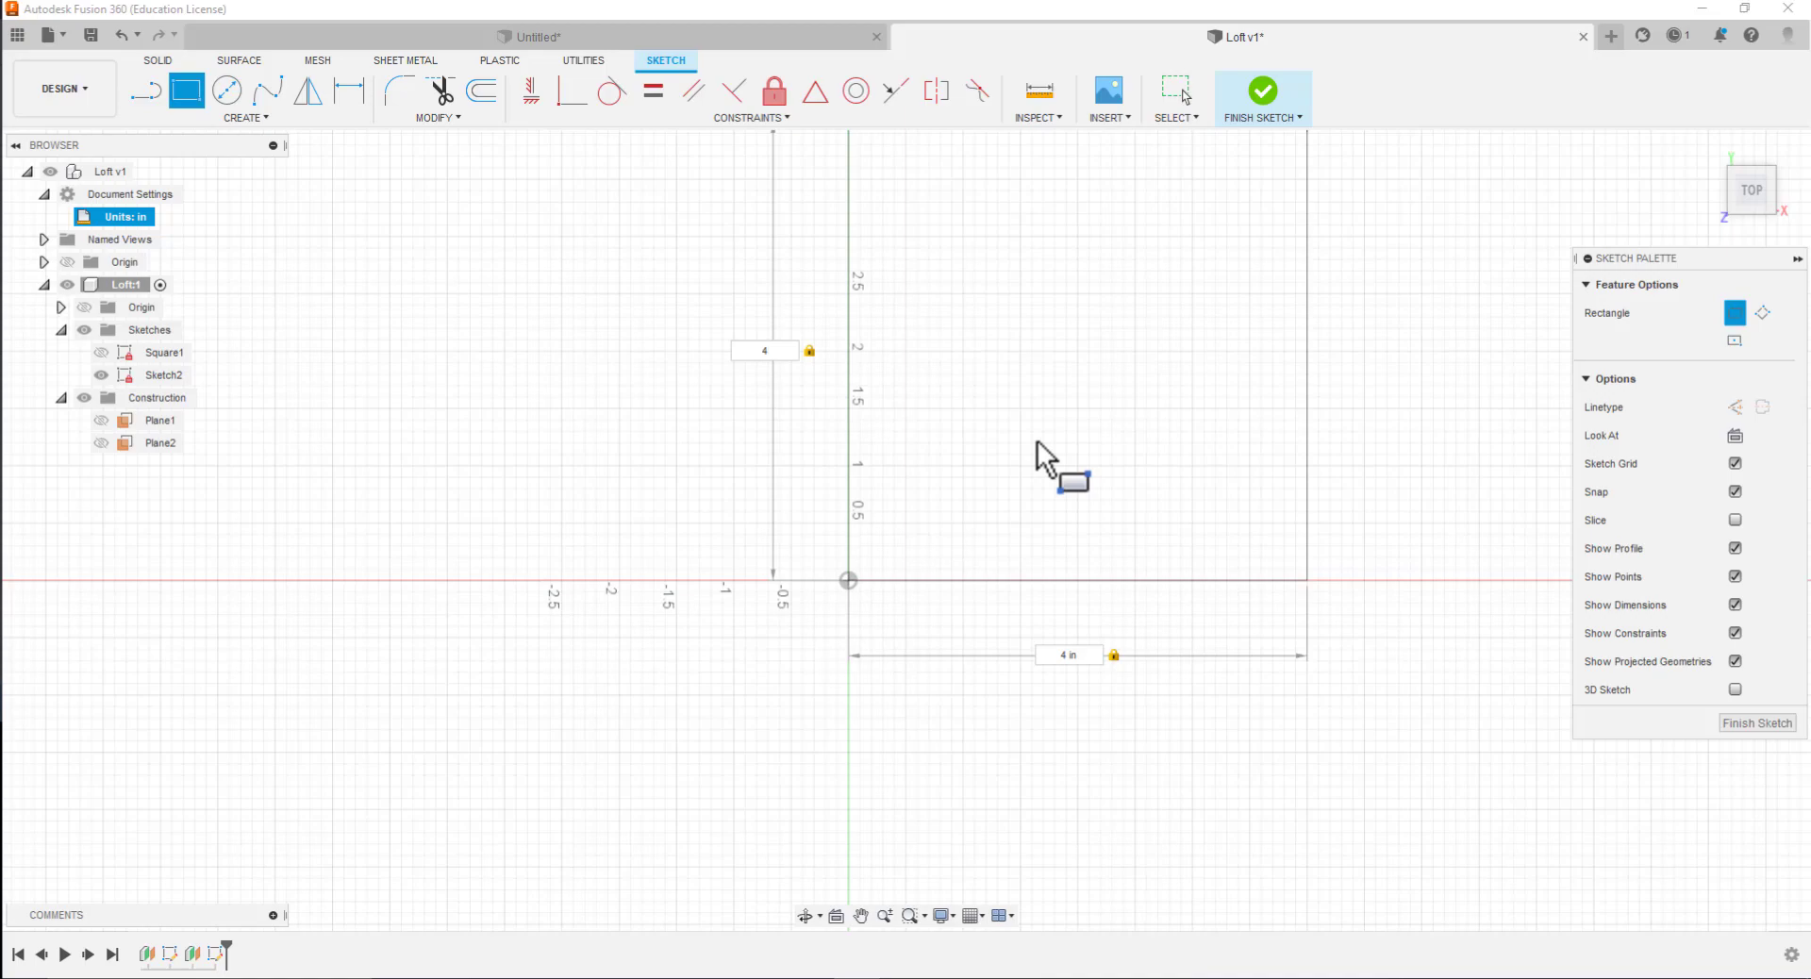
pyautogui.press('Return')
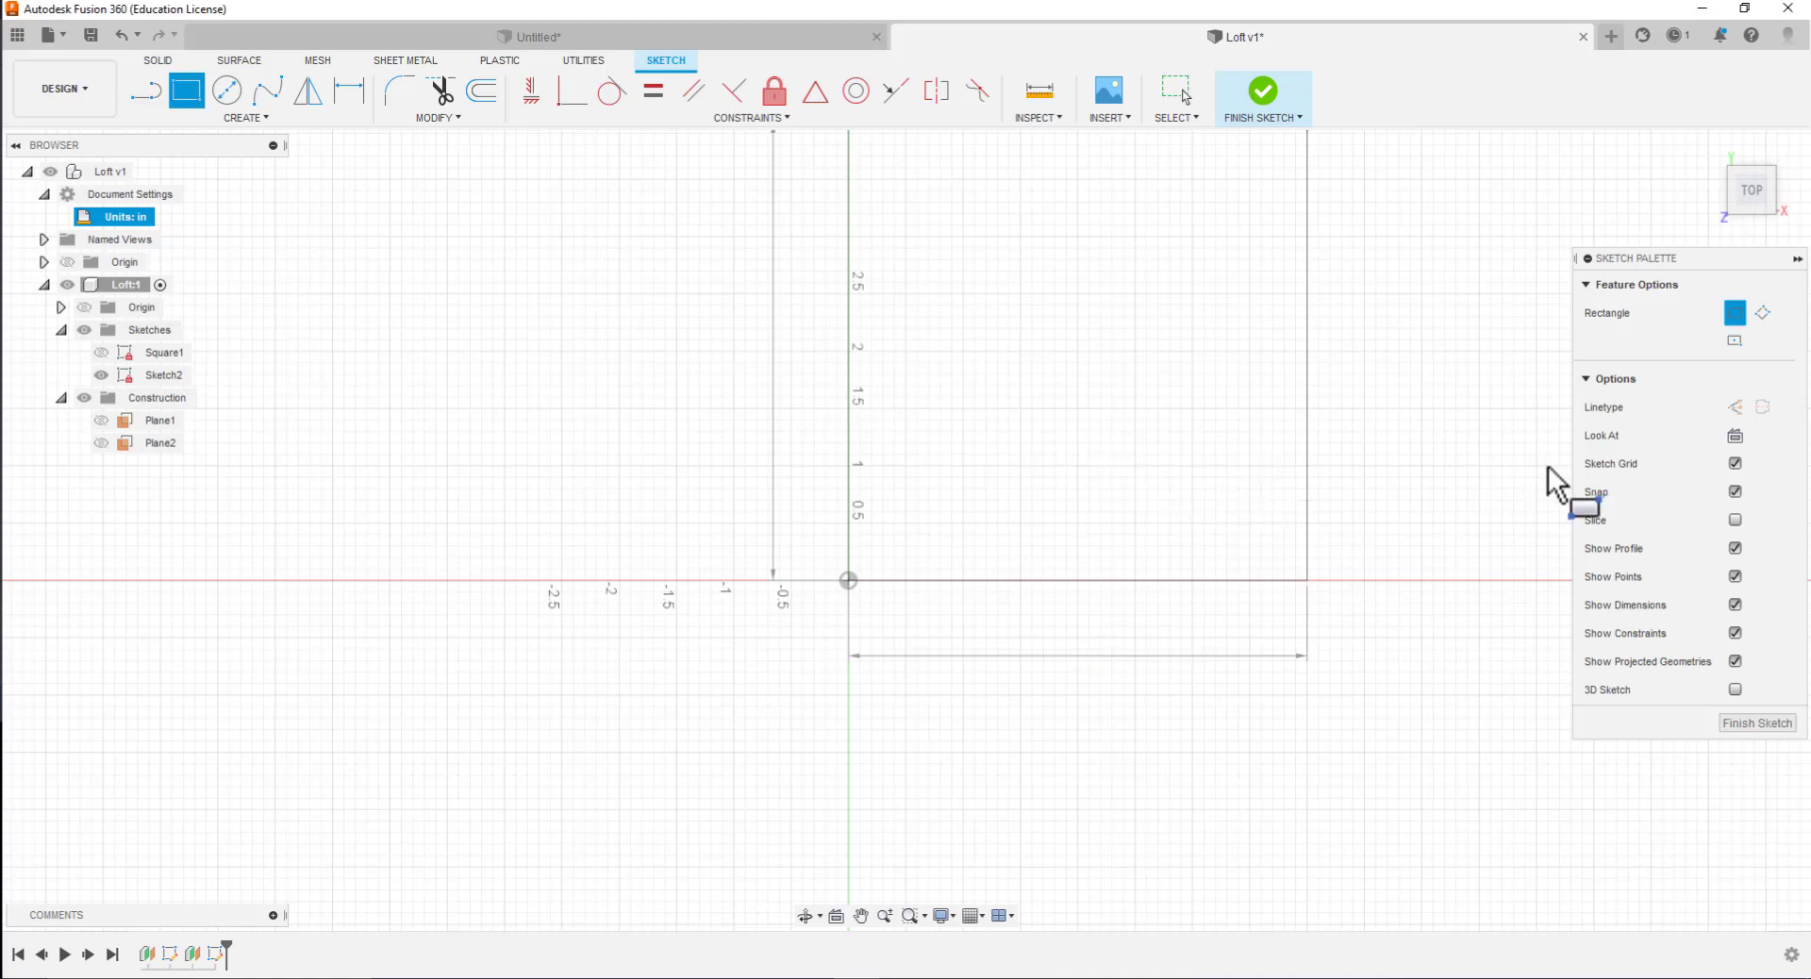
pyautogui.press('Escape')
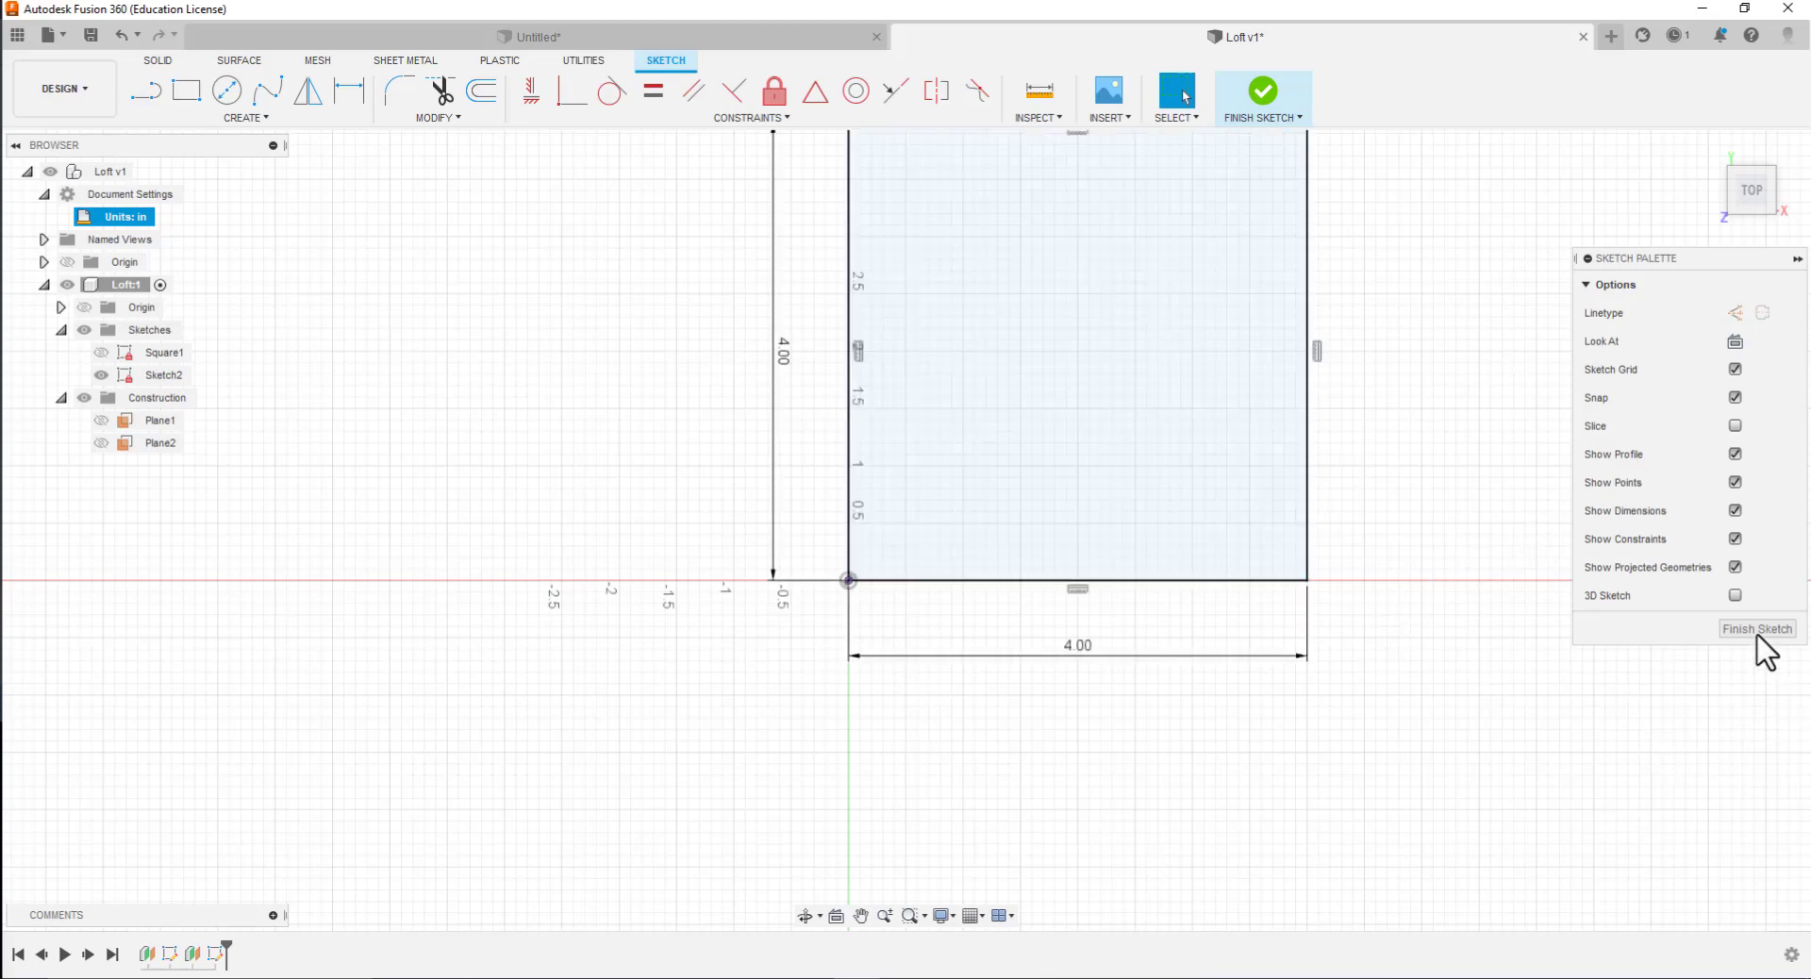
pyautogui.click(1751, 626)
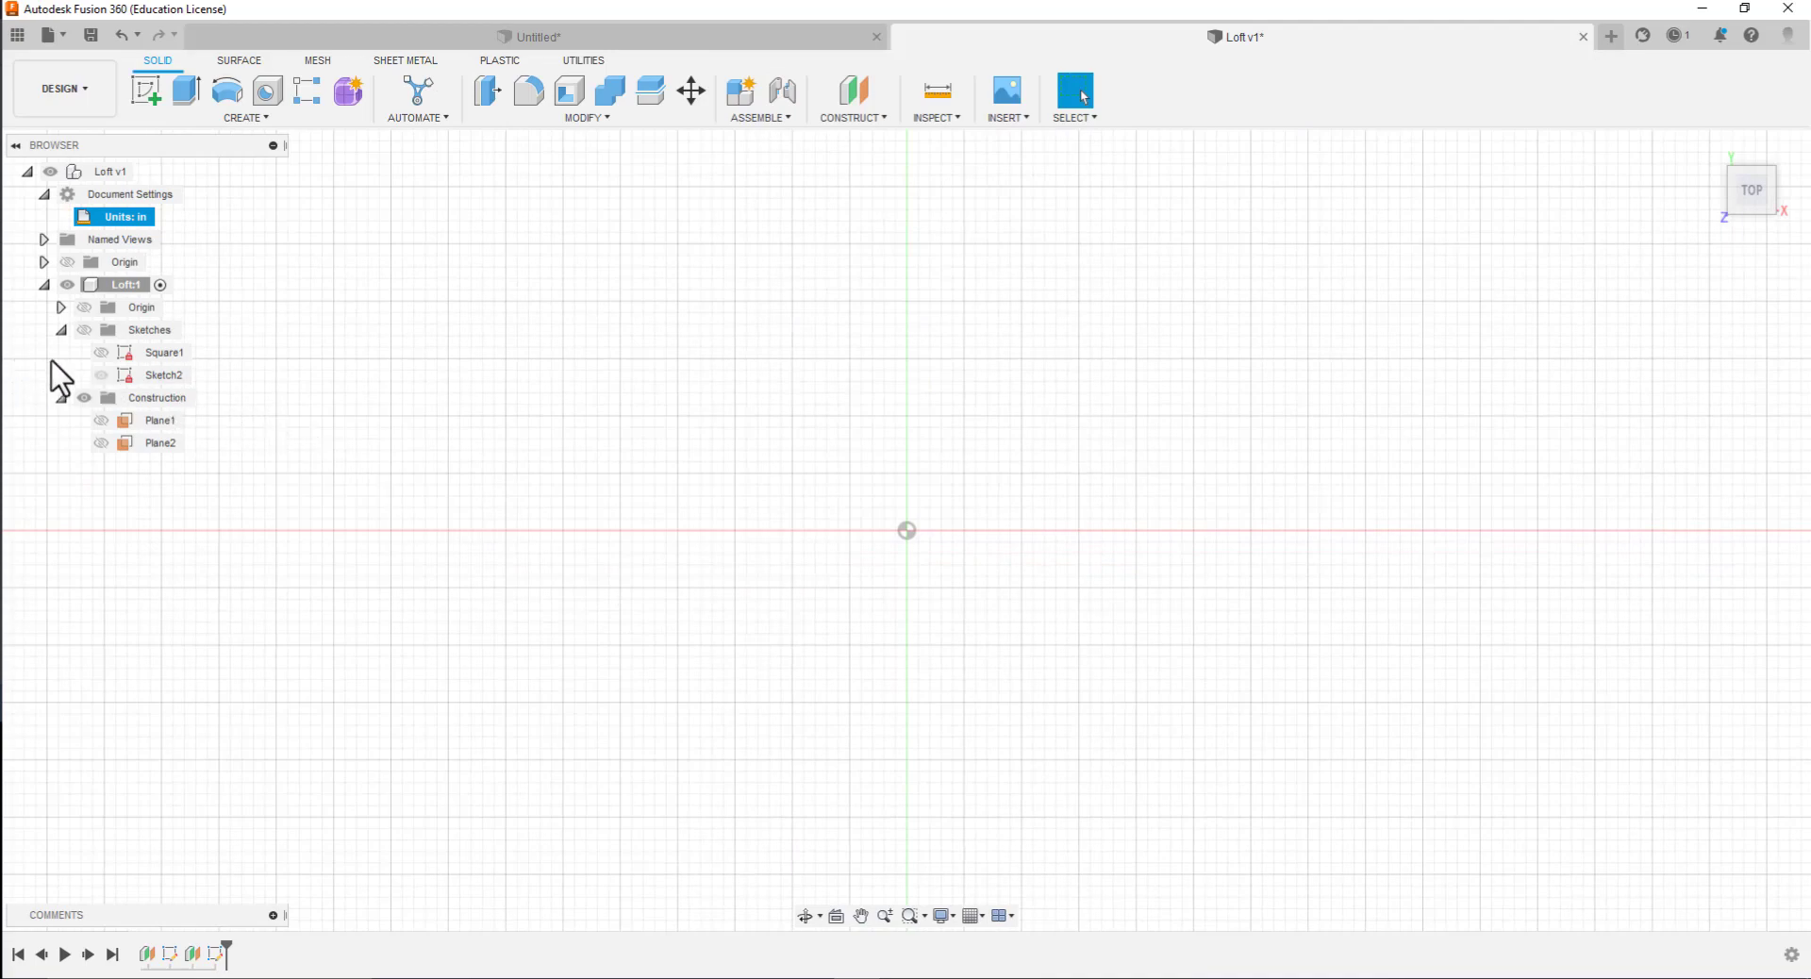
# Show Square1 and Sketch2 together and view the spacing between the two squares from an oblique angle
pyautogui.click(98, 362)
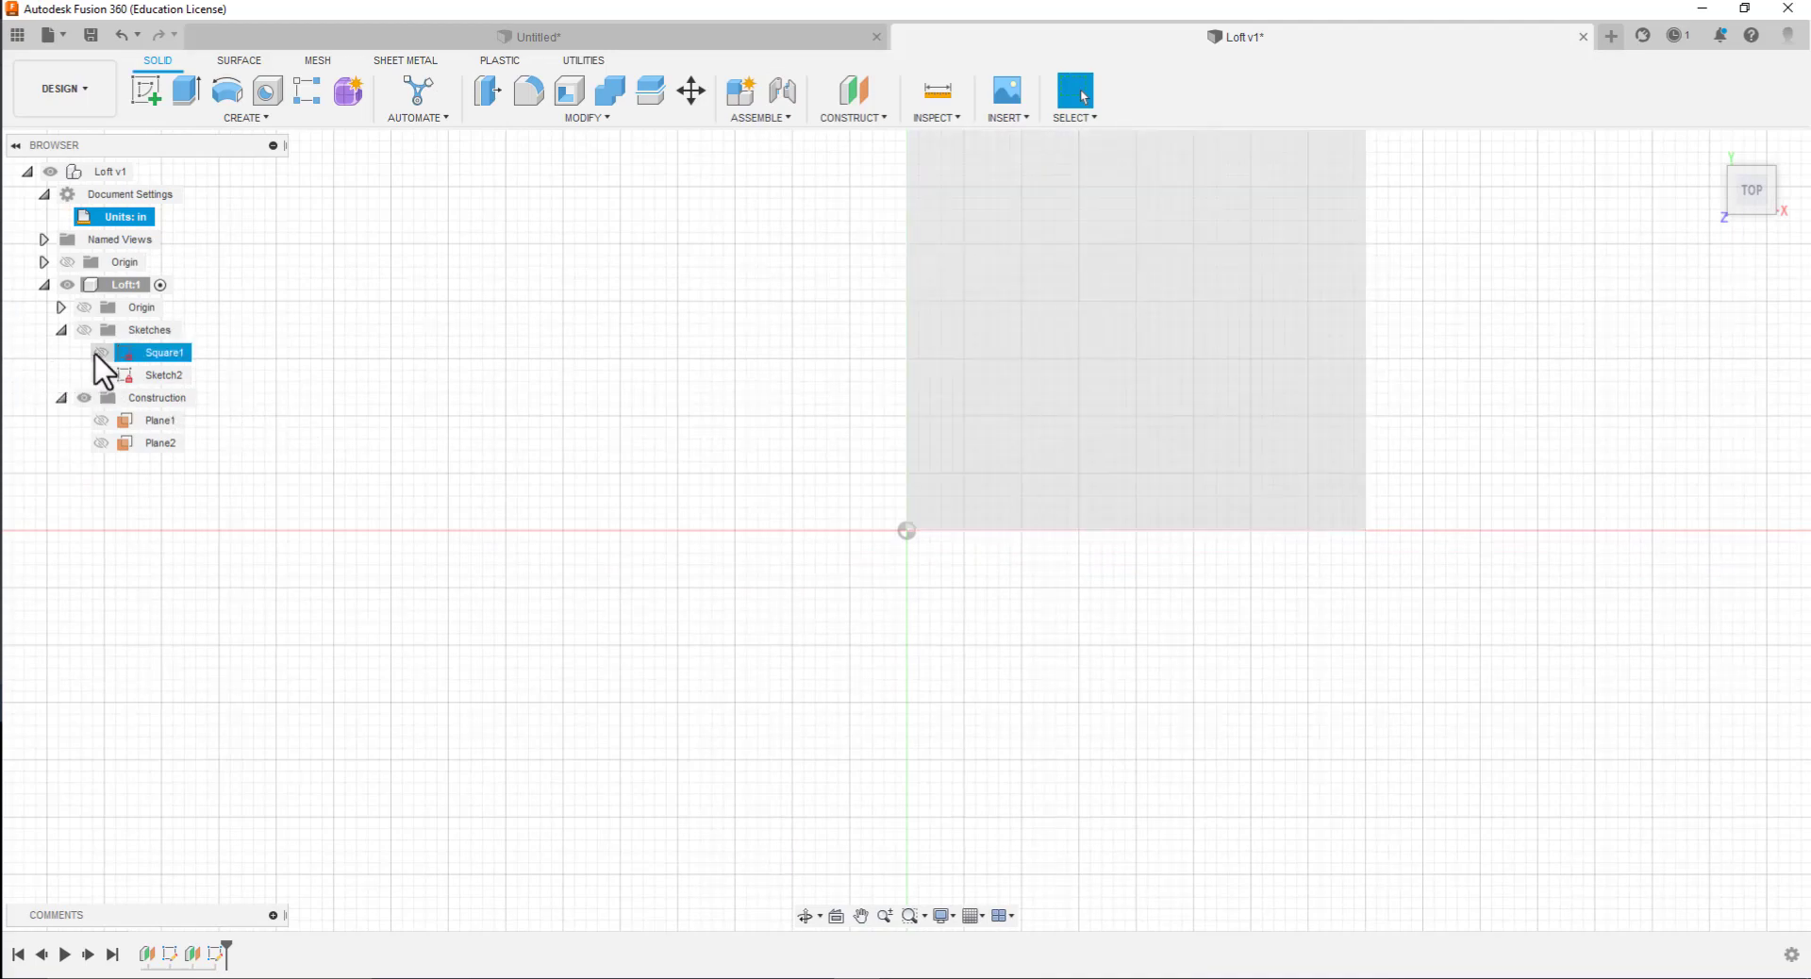
pyautogui.click(81, 329)
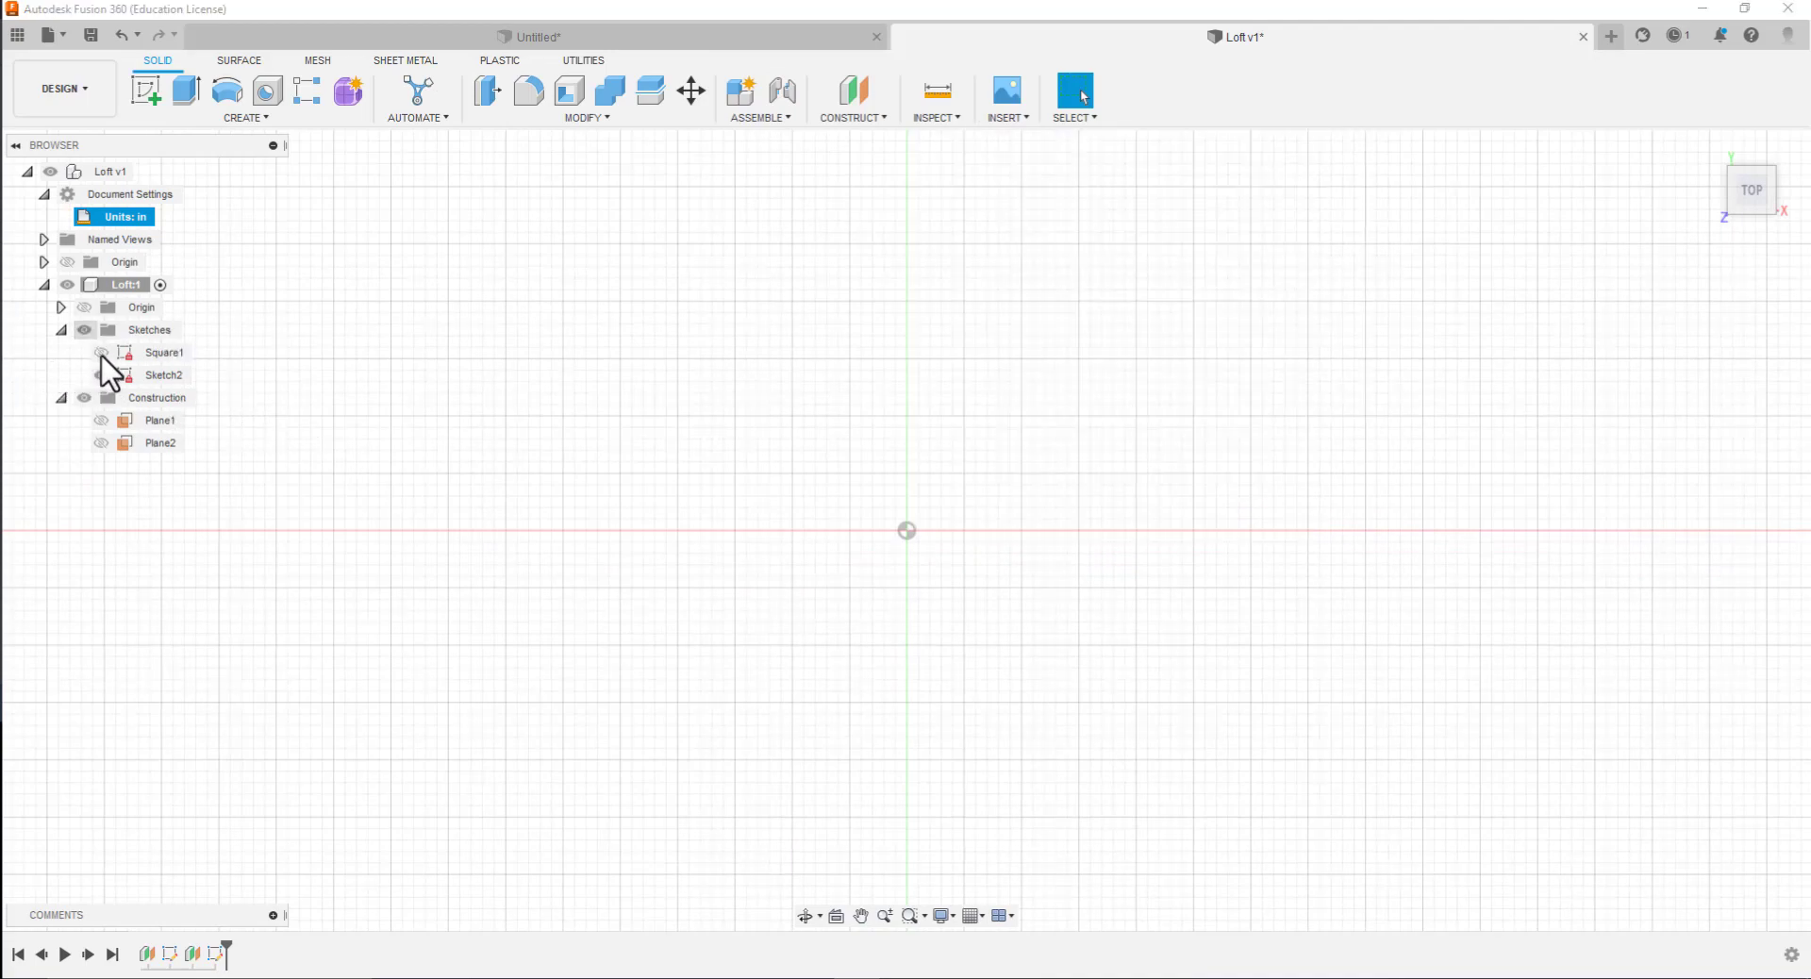
pyautogui.click(101, 353)
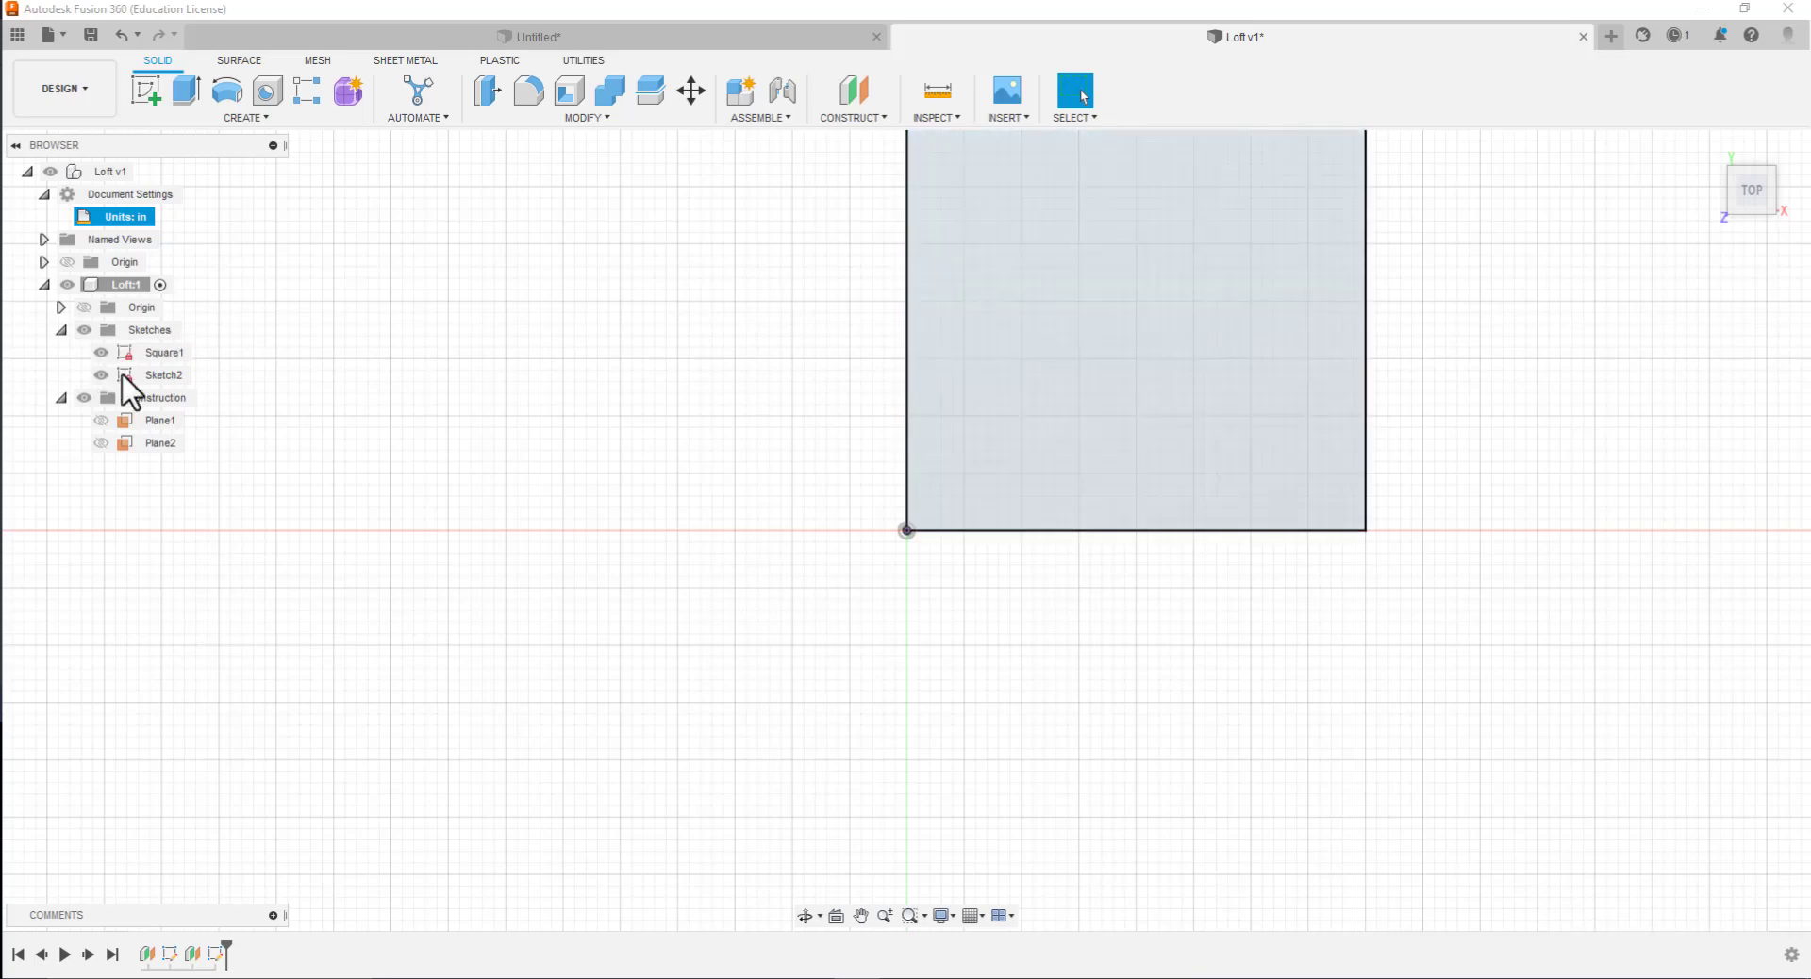
pyautogui.moveTo(858, 618)
pyautogui.keyDown('shift'); pyautogui.mouseDown(button='middle')
pyautogui.moveTo(861, 428)
pyautogui.moveTo(875, 443)
pyautogui.mouseUp(button='middle'); pyautogui.keyUp('shift')
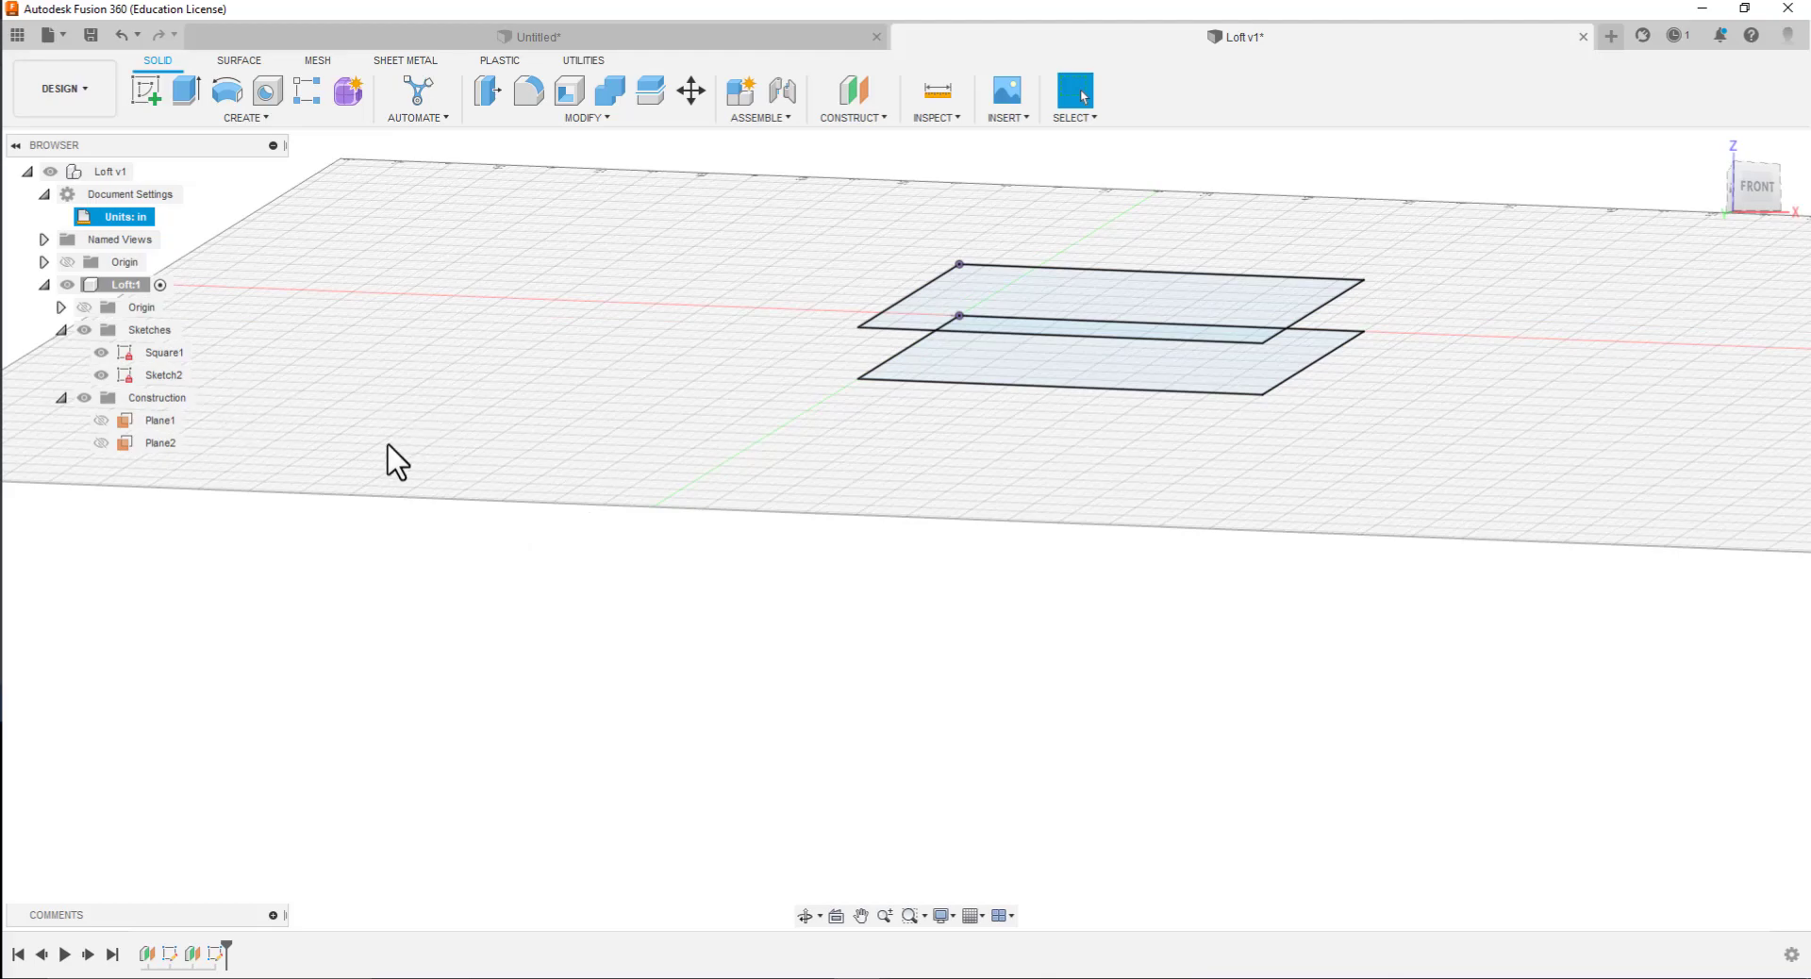
# Hide both Square1 and Sketch2 and return to the top view
pyautogui.click(100, 372)
pyautogui.click(100, 375)
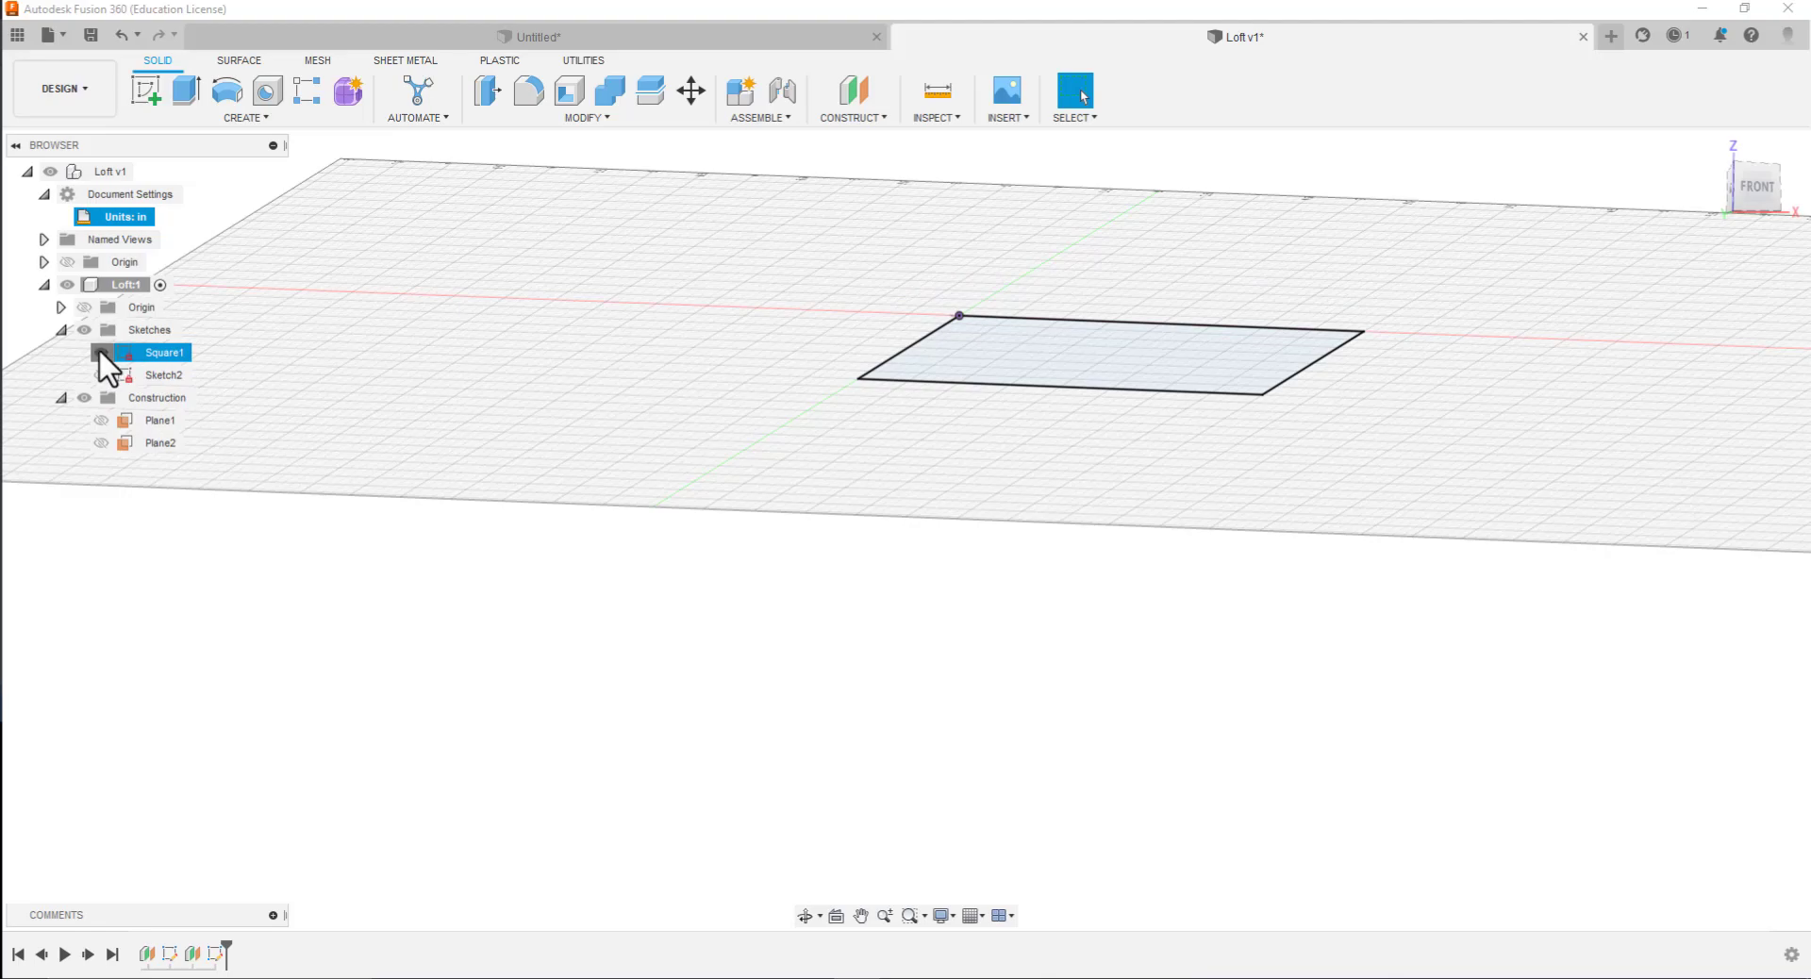
pyautogui.click(99, 352)
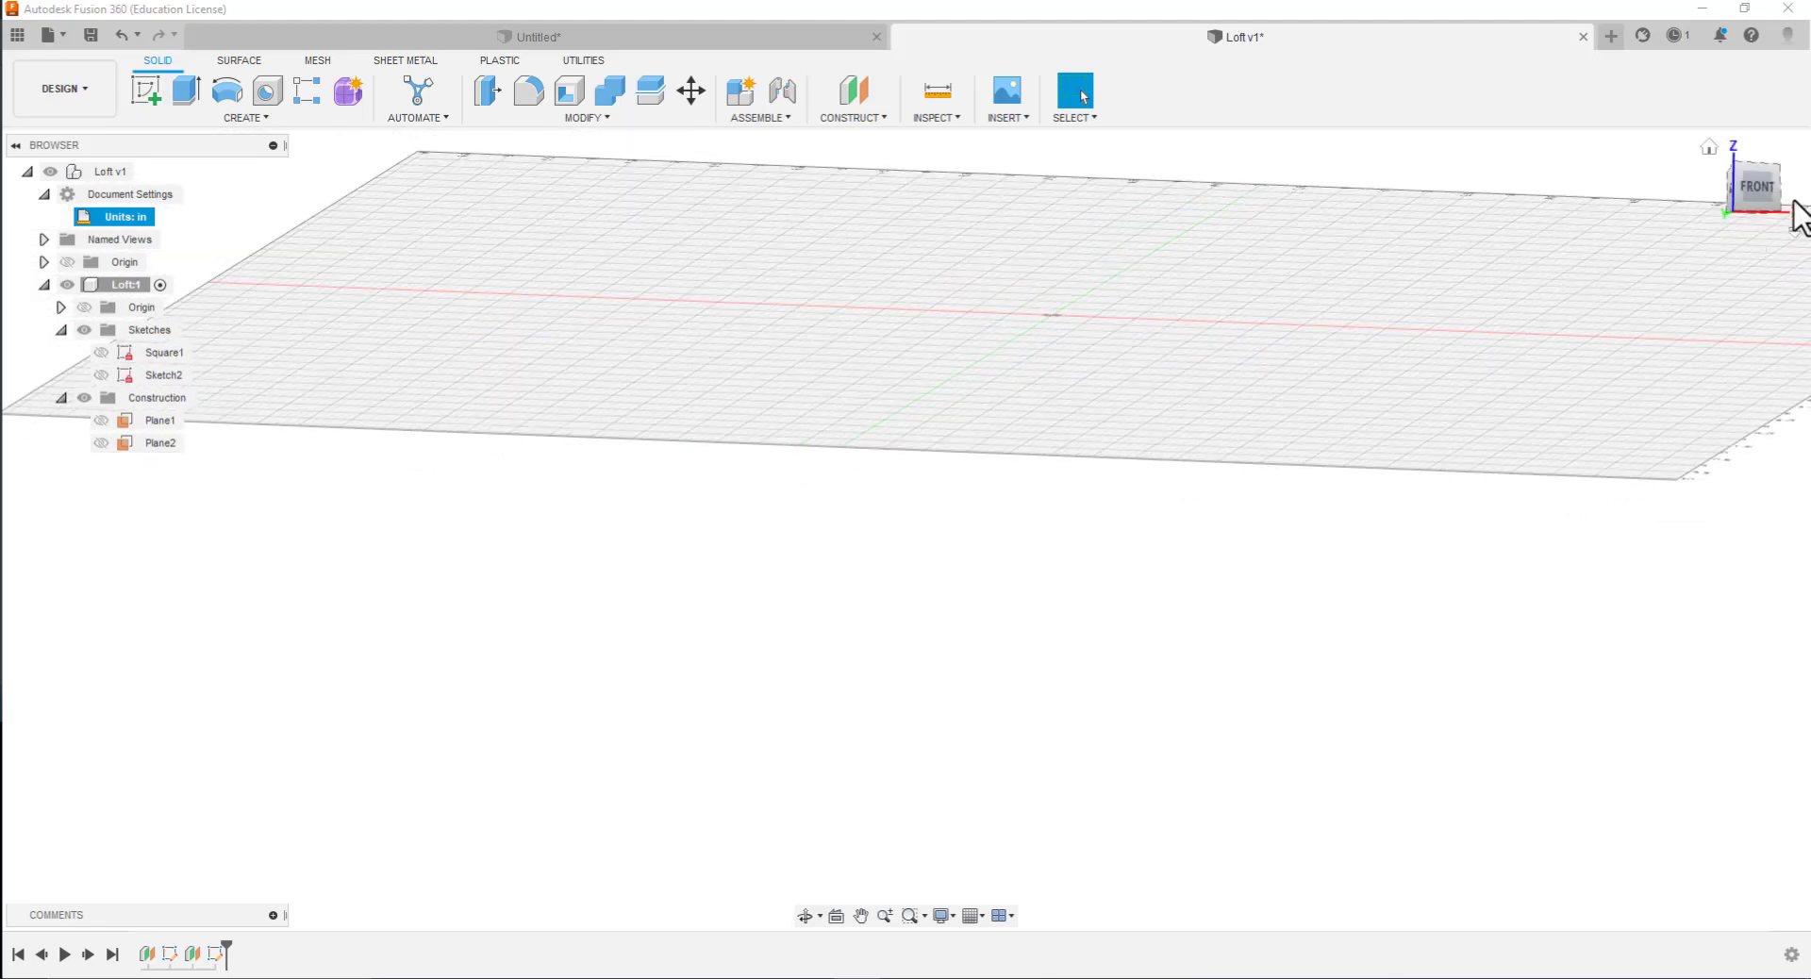
pyautogui.keyDown('shift'); pyautogui.moveTo(1707, 283); pyautogui.dragTo(1689, 369, button='middle'); pyautogui.keyUp('shift')
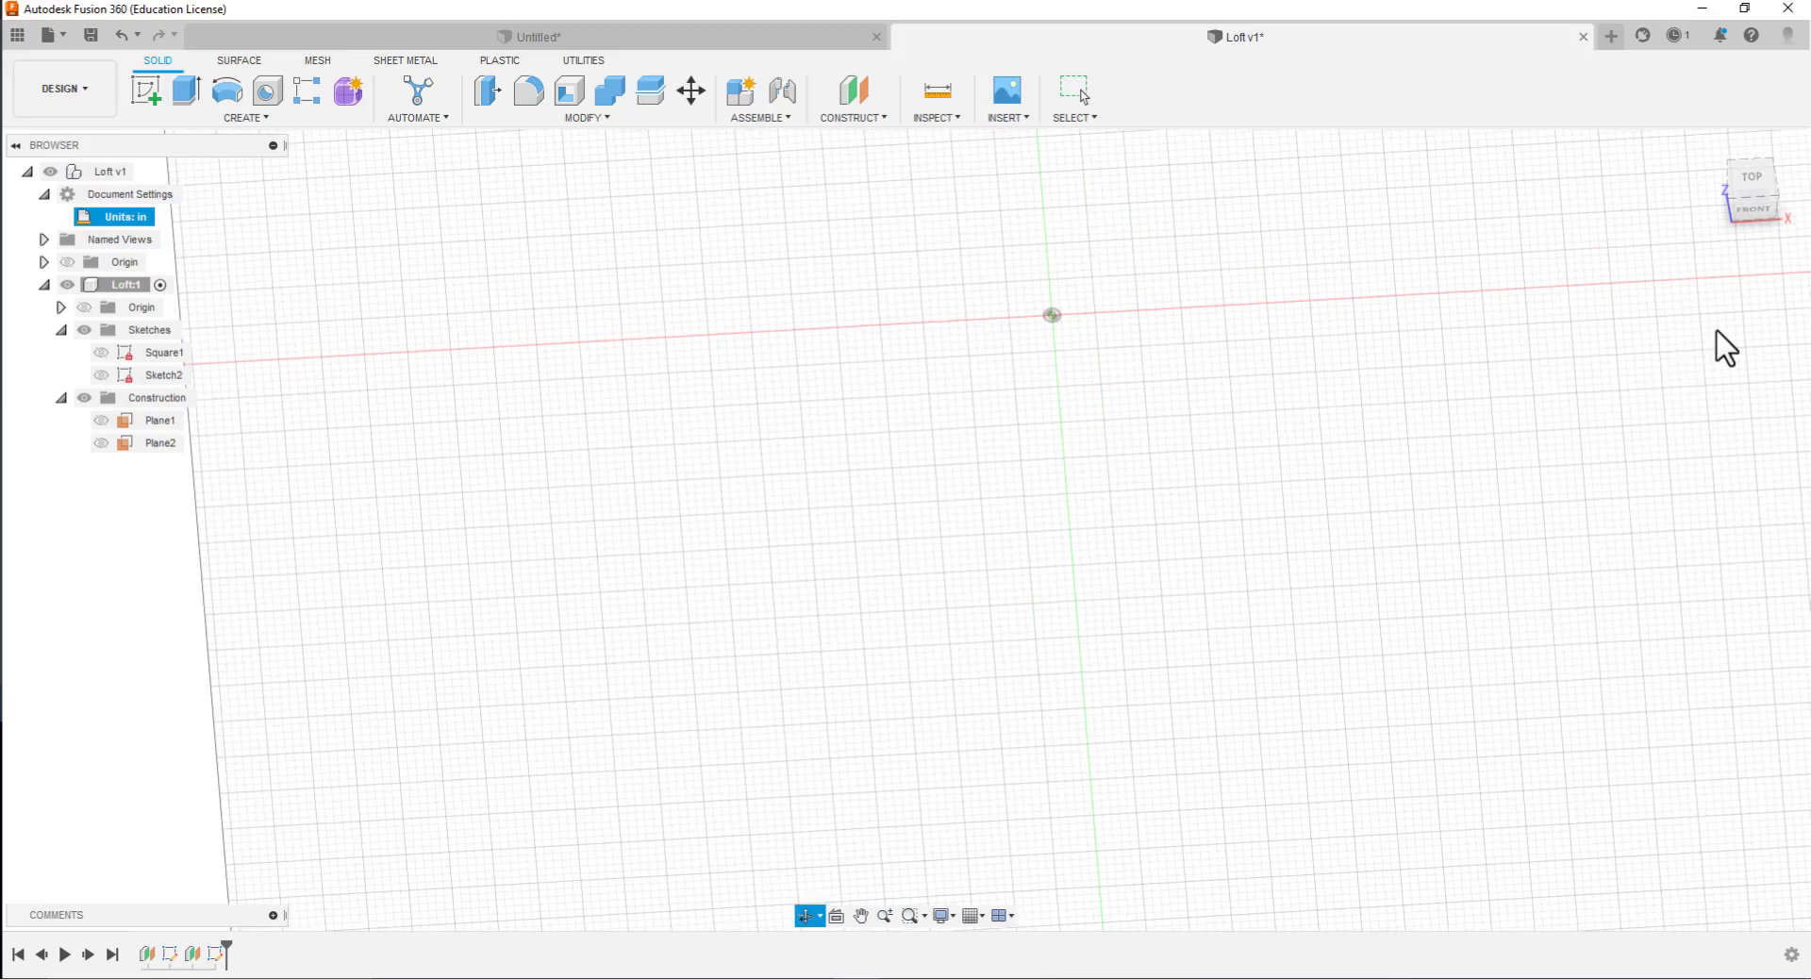
pyautogui.click(1752, 184)
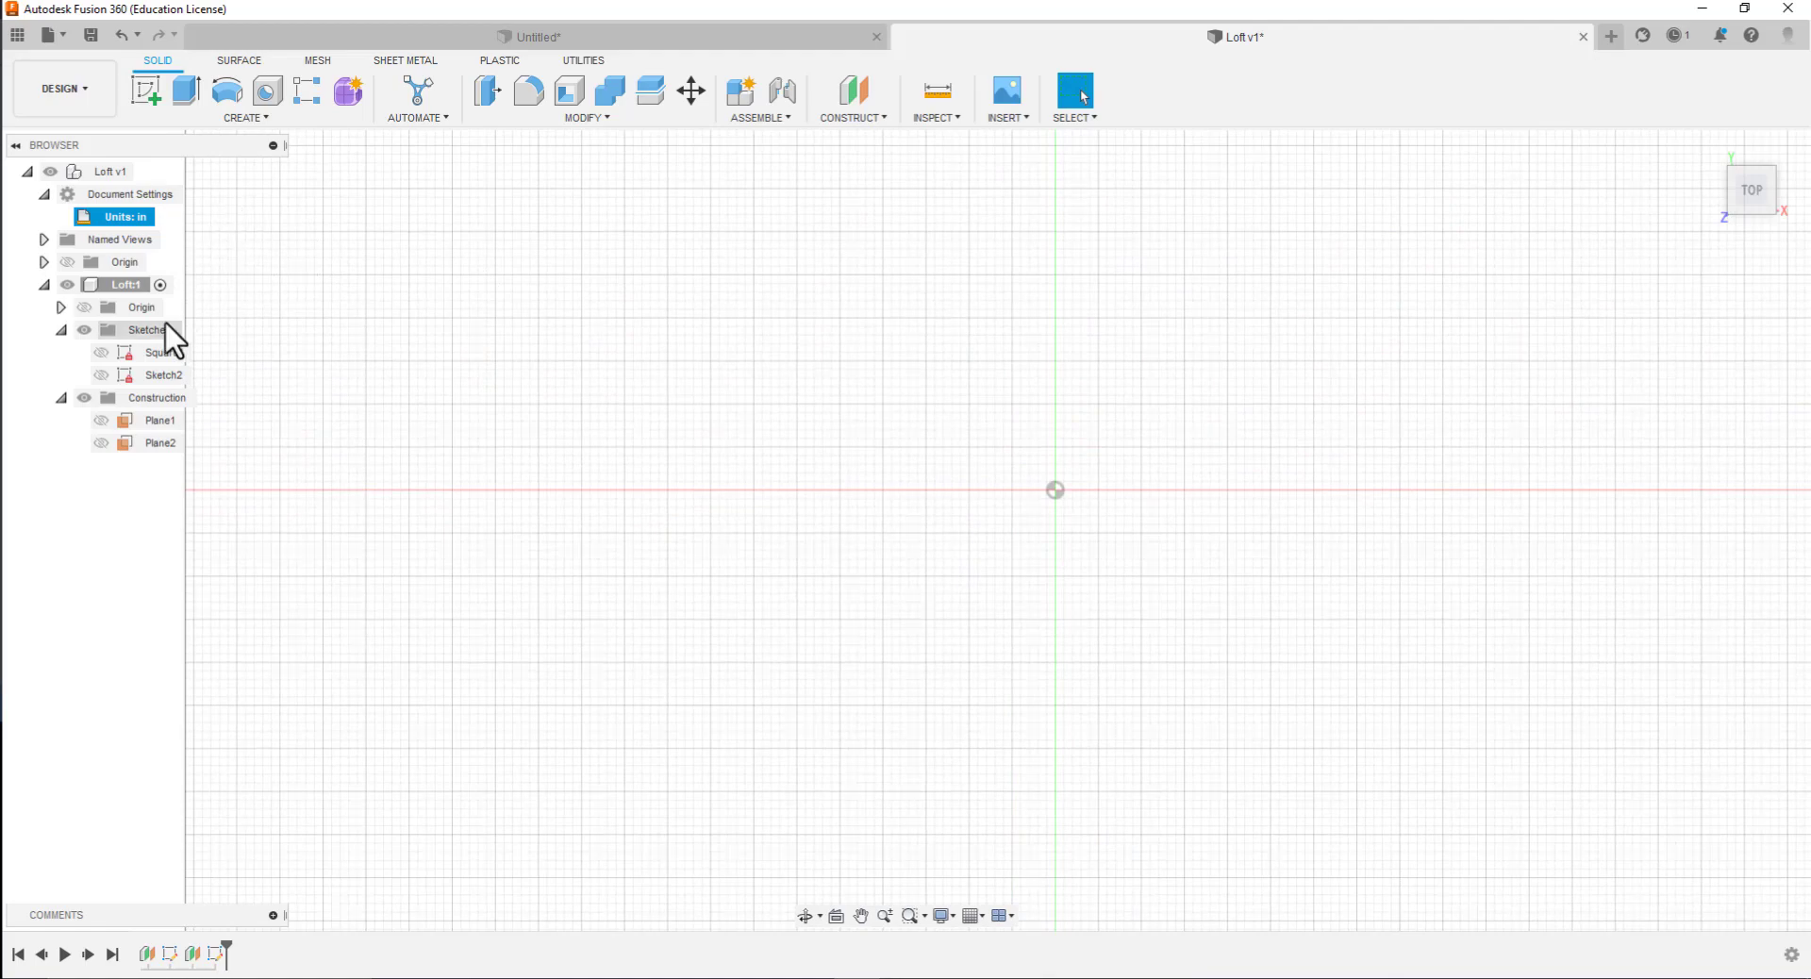
# Open Sketch2 for editing, rename it Square2, and finish the sketch
pyautogui.click(100, 354)
pyautogui.doubleClick(164, 377)
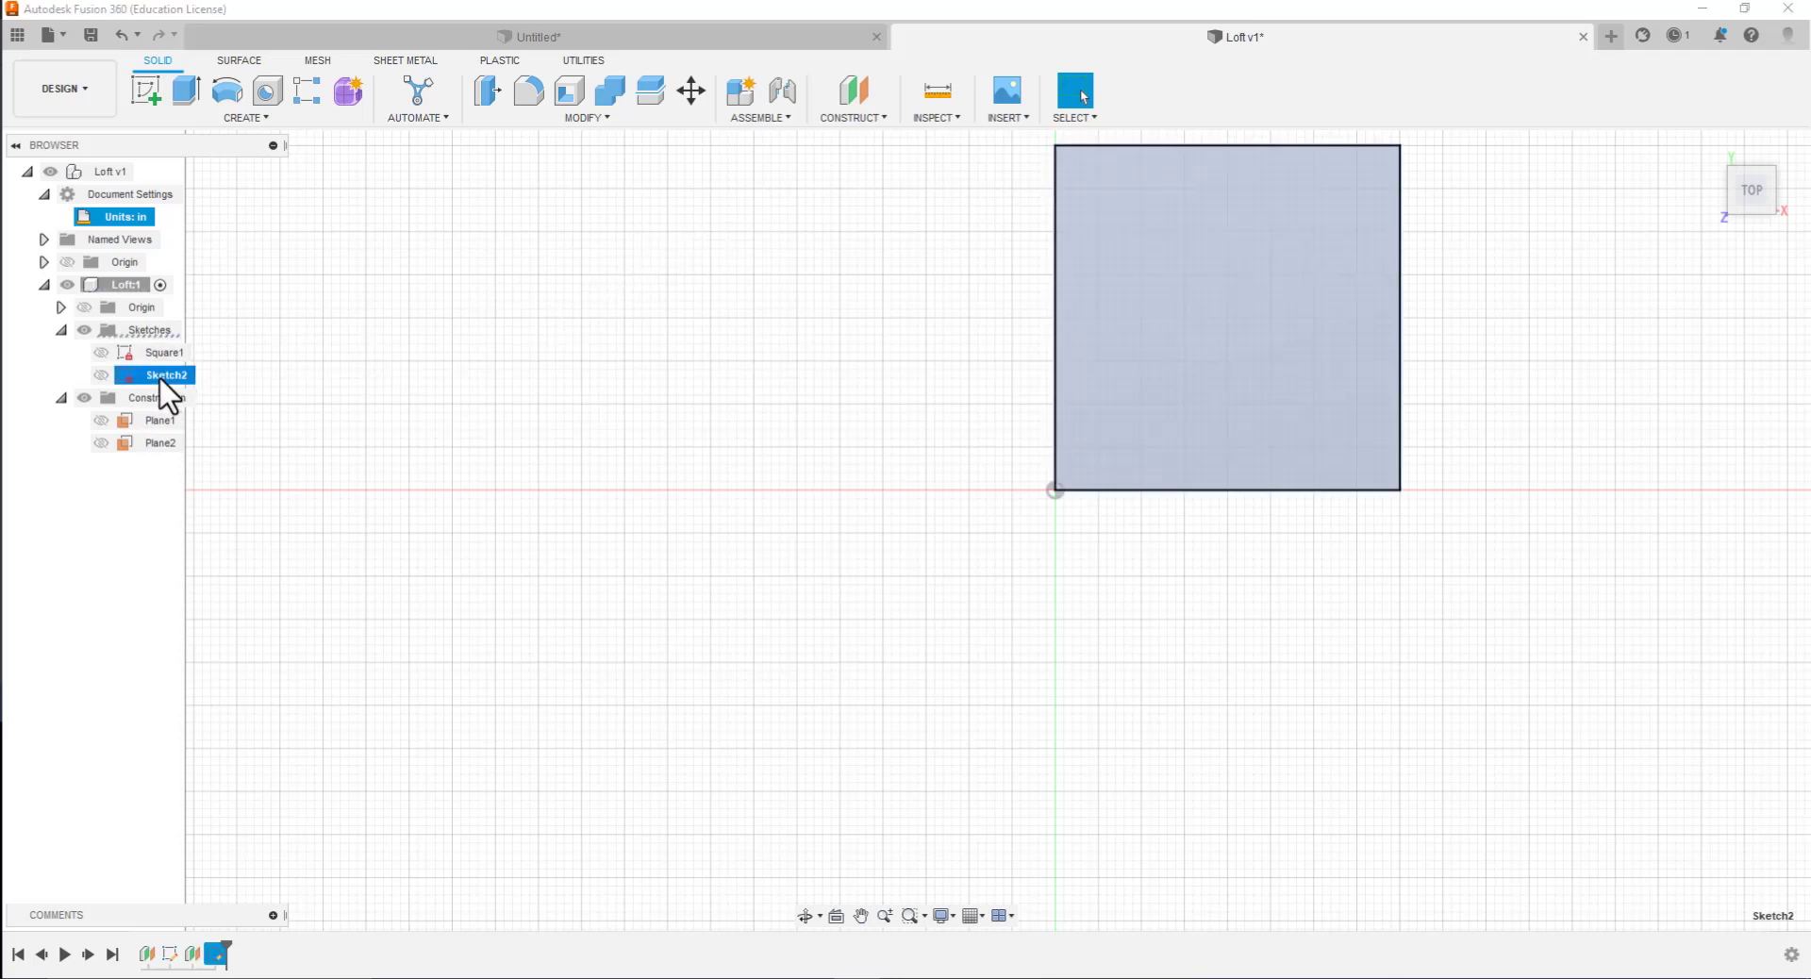
pyautogui.click(173, 378)
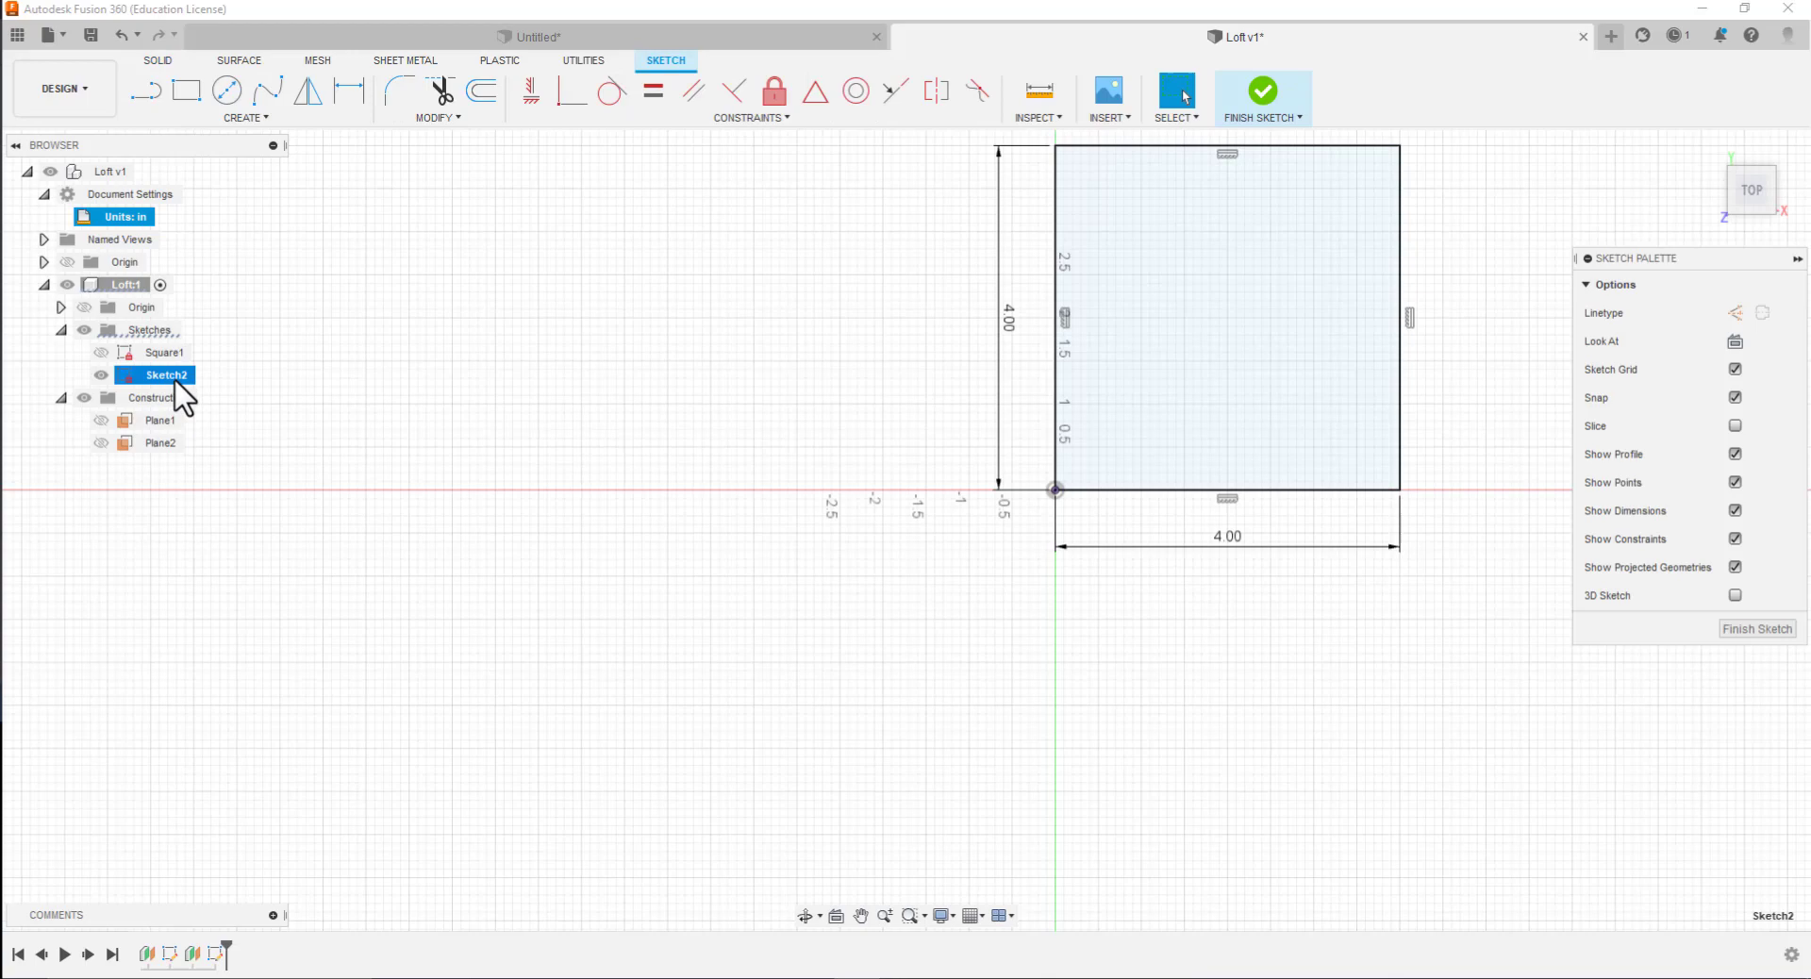
pyautogui.click(174, 377)
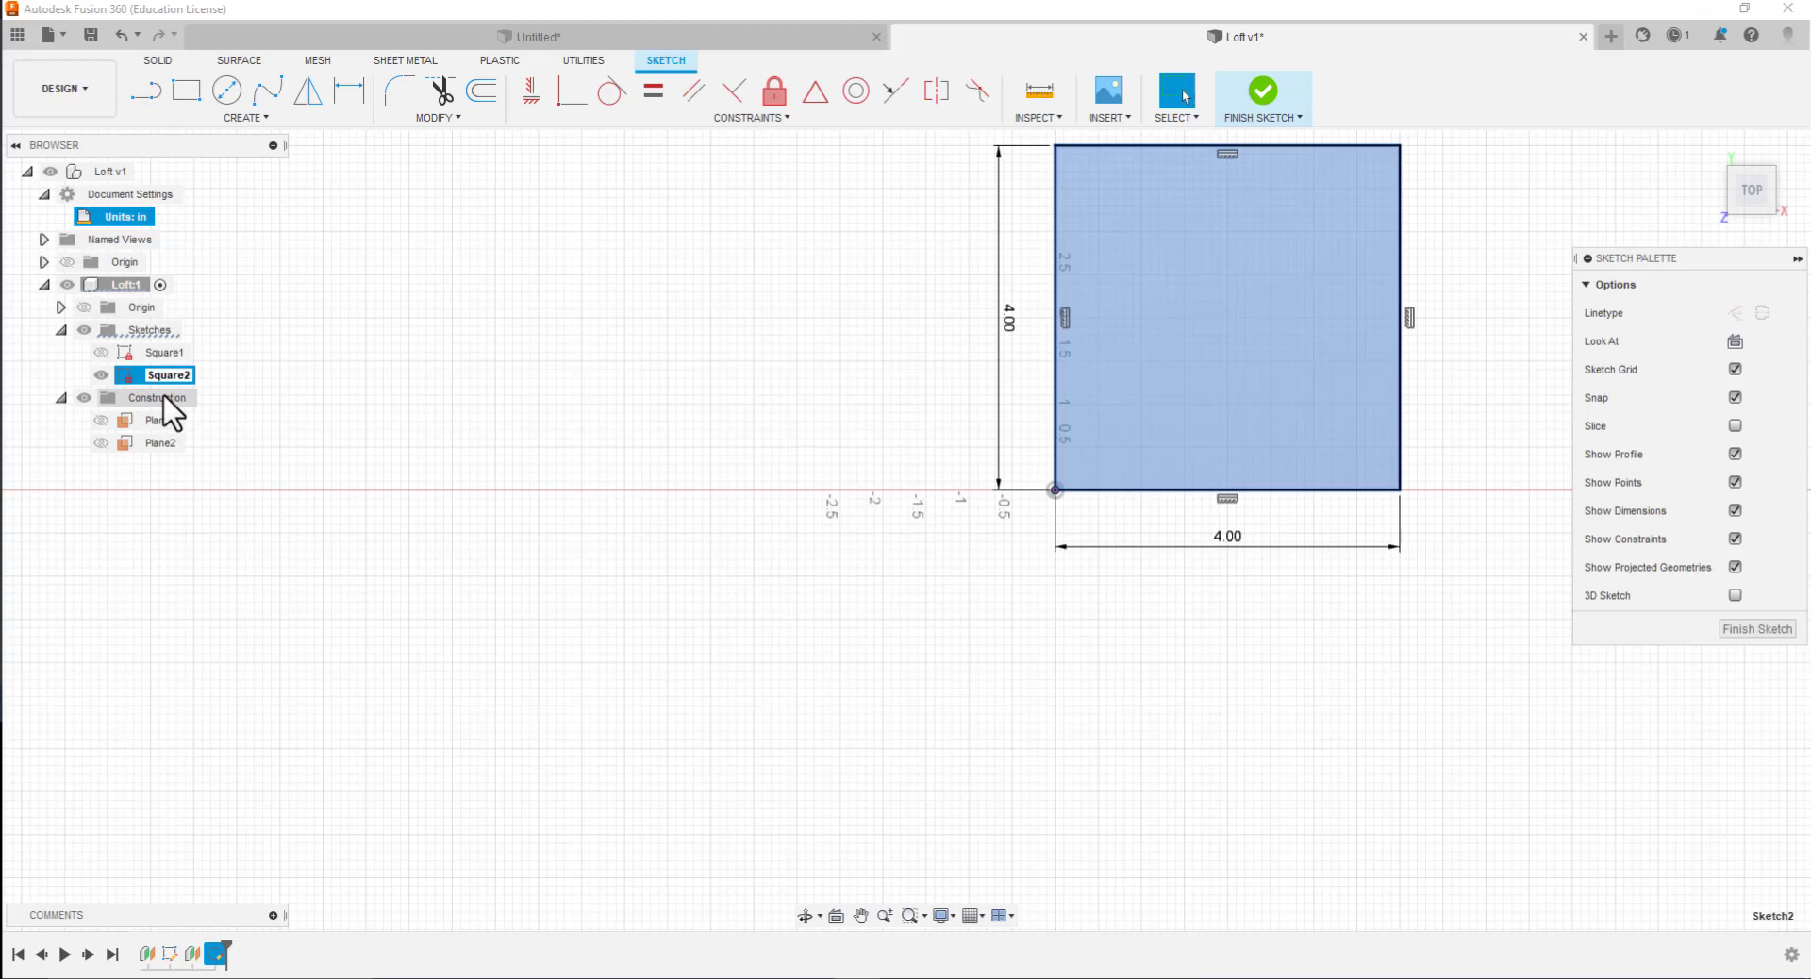
pyautogui.click(1745, 629)
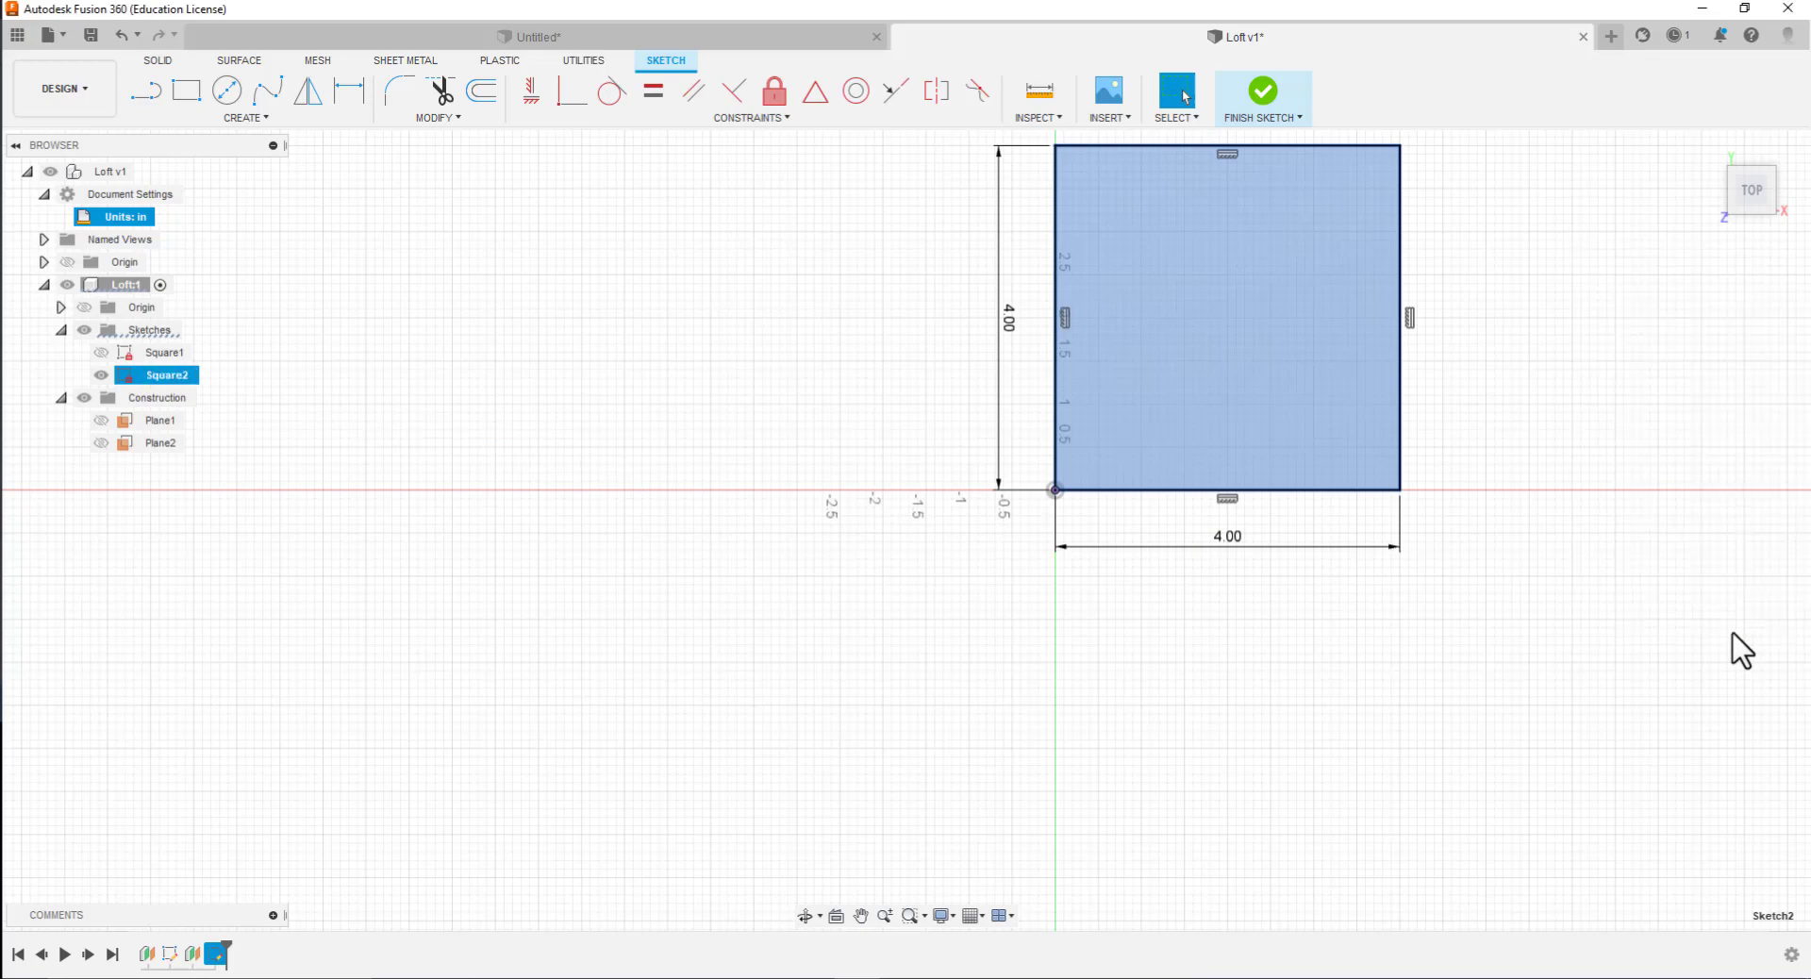
pyautogui.click(439, 616)
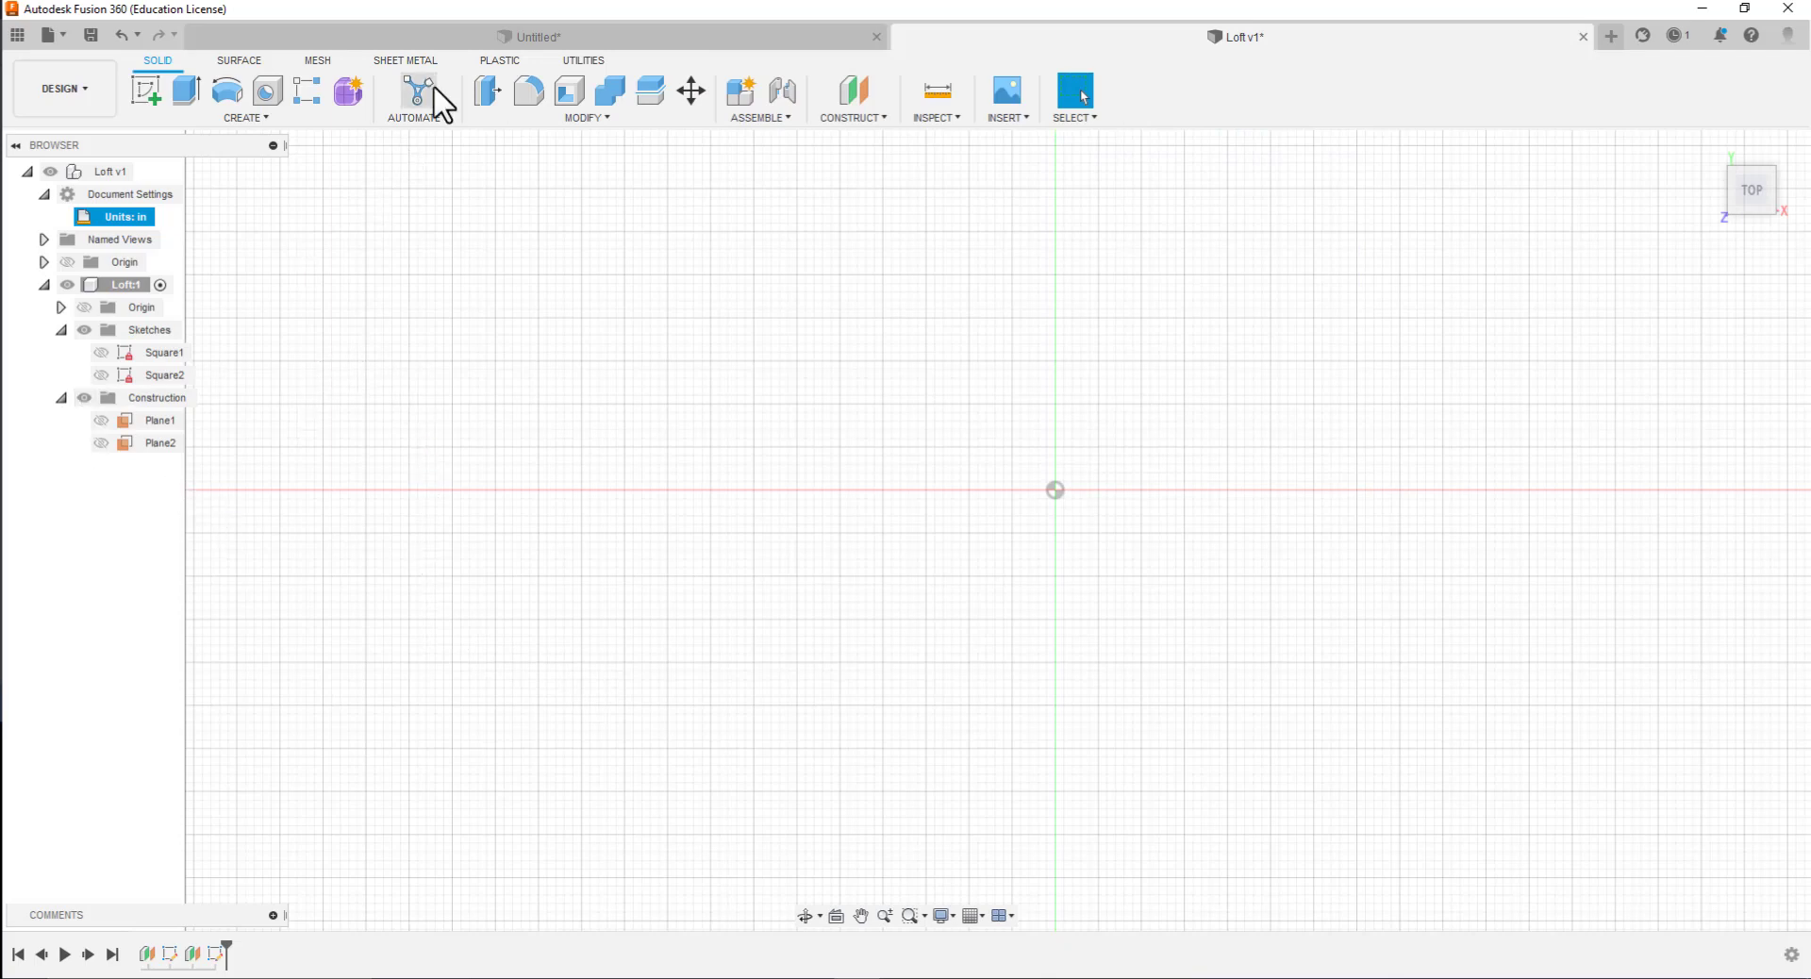
# Create another construction plane offset from the XY plane and start a sketch on it
pyautogui.click(873, 119)
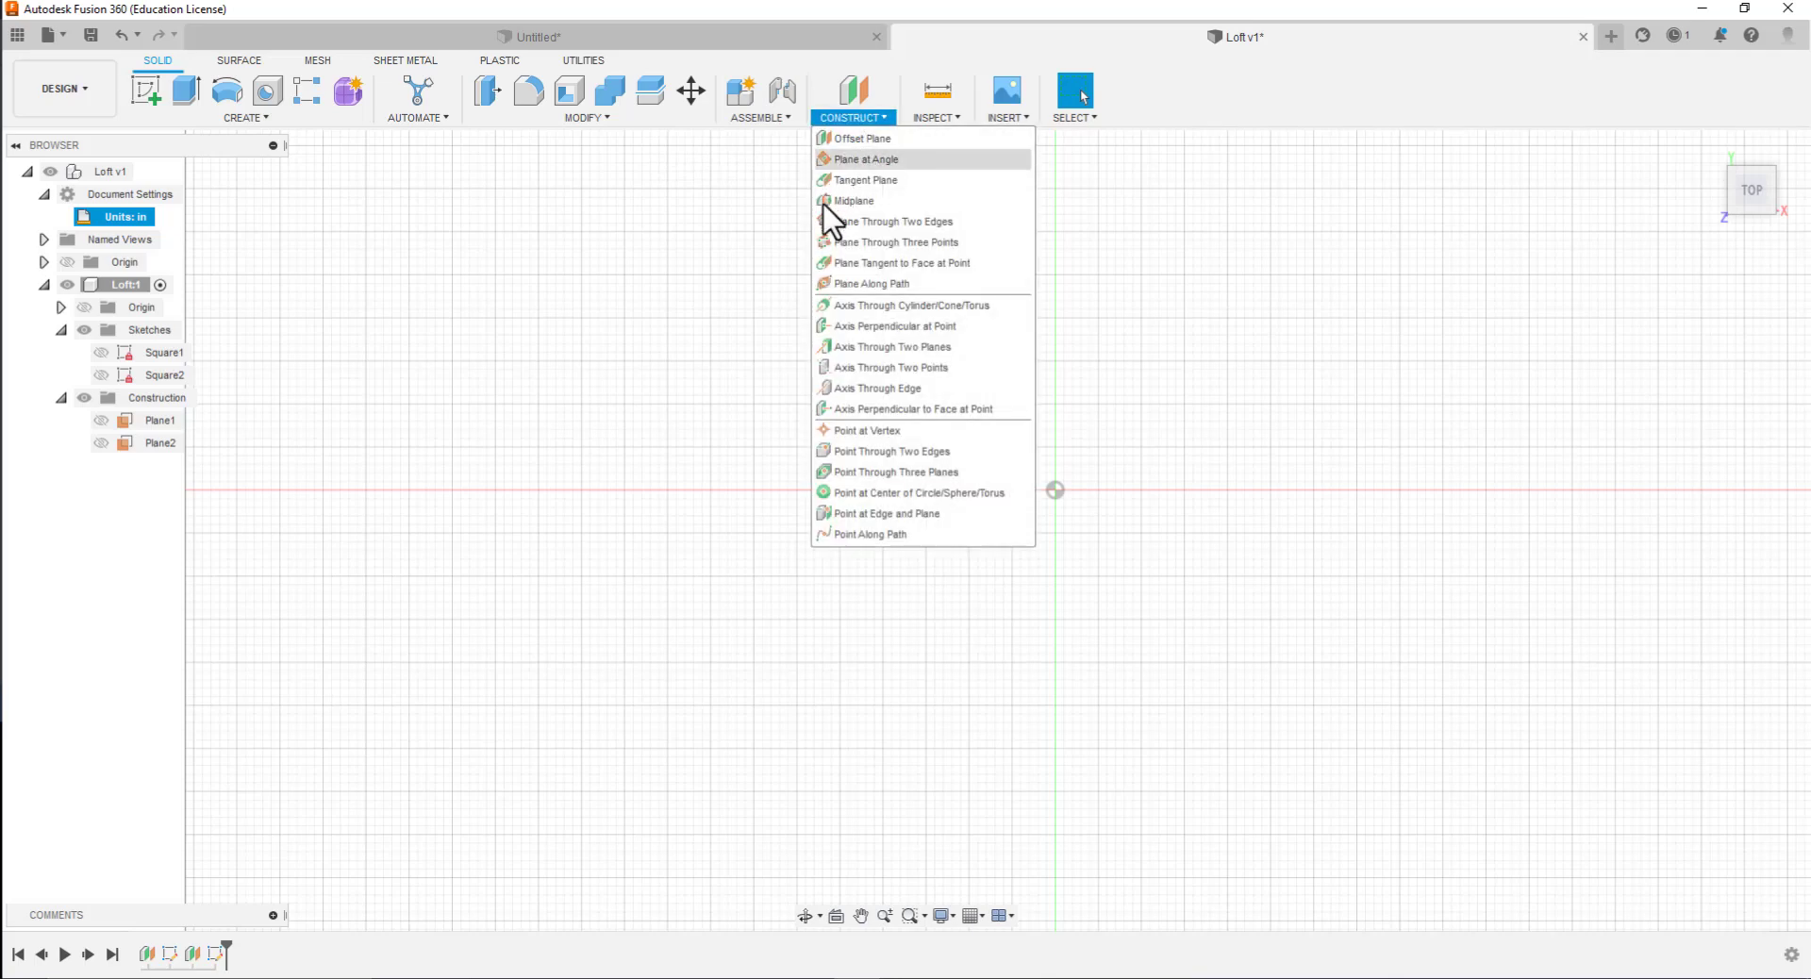
pyautogui.click(863, 141)
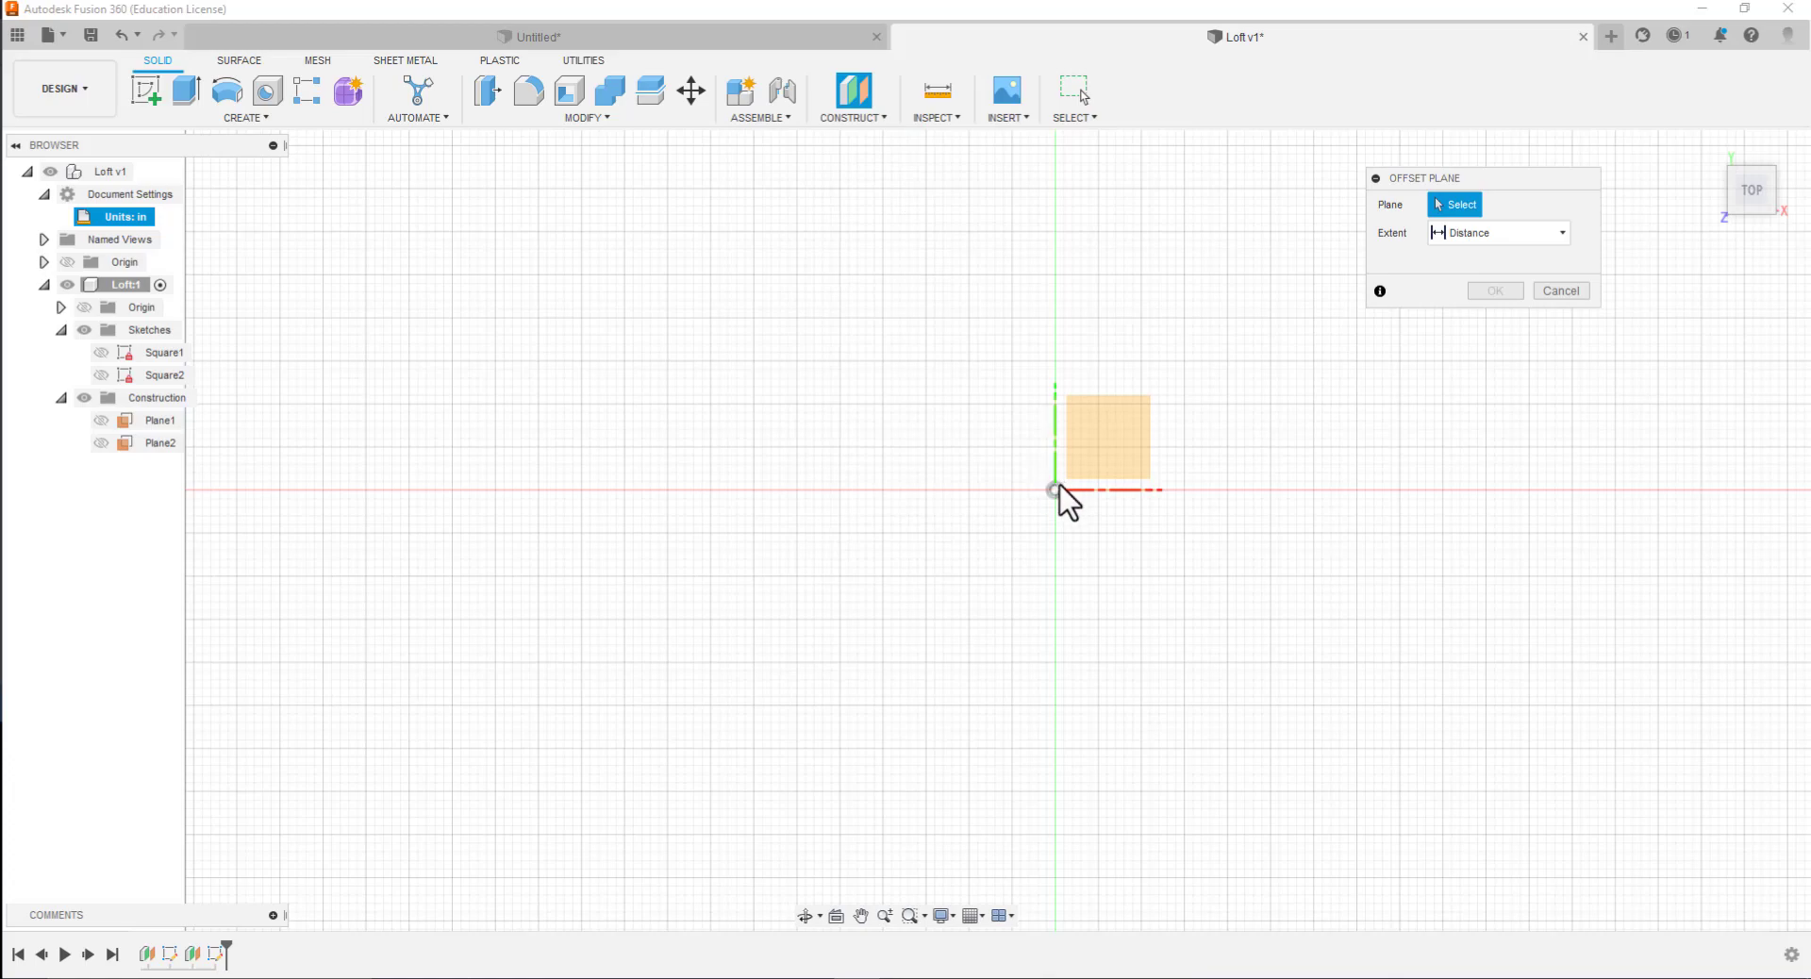
pyautogui.click(1088, 459)
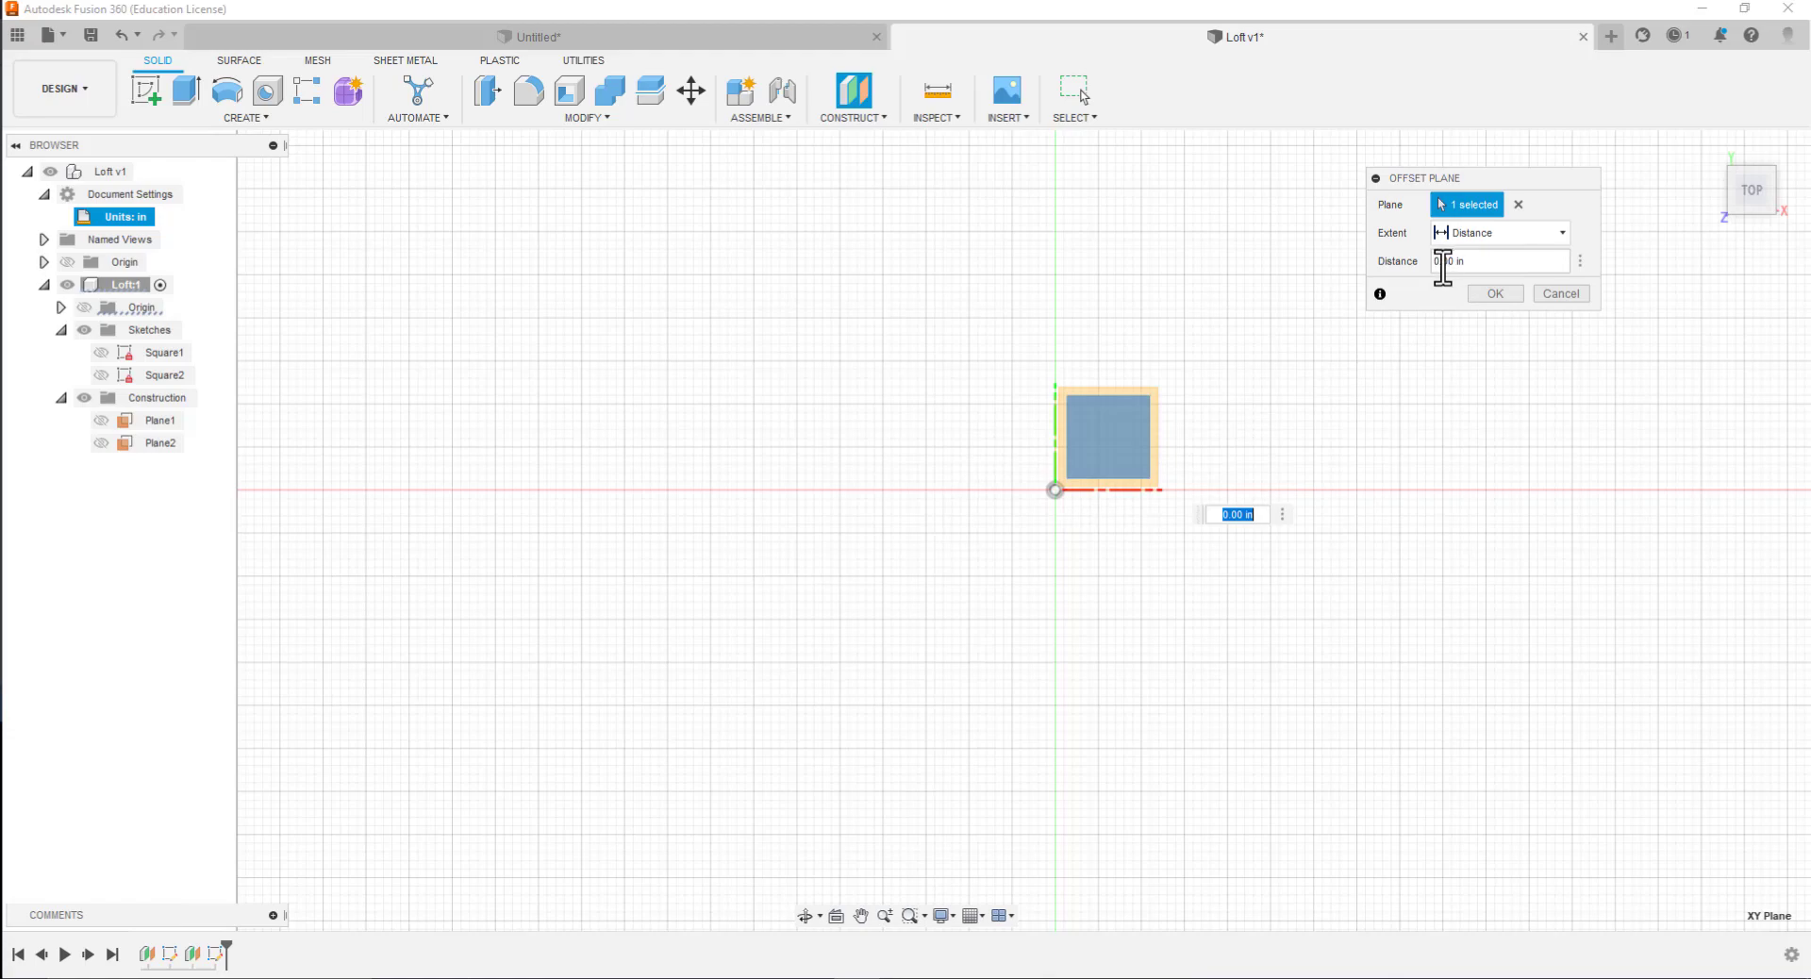
pyautogui.click(1492, 294)
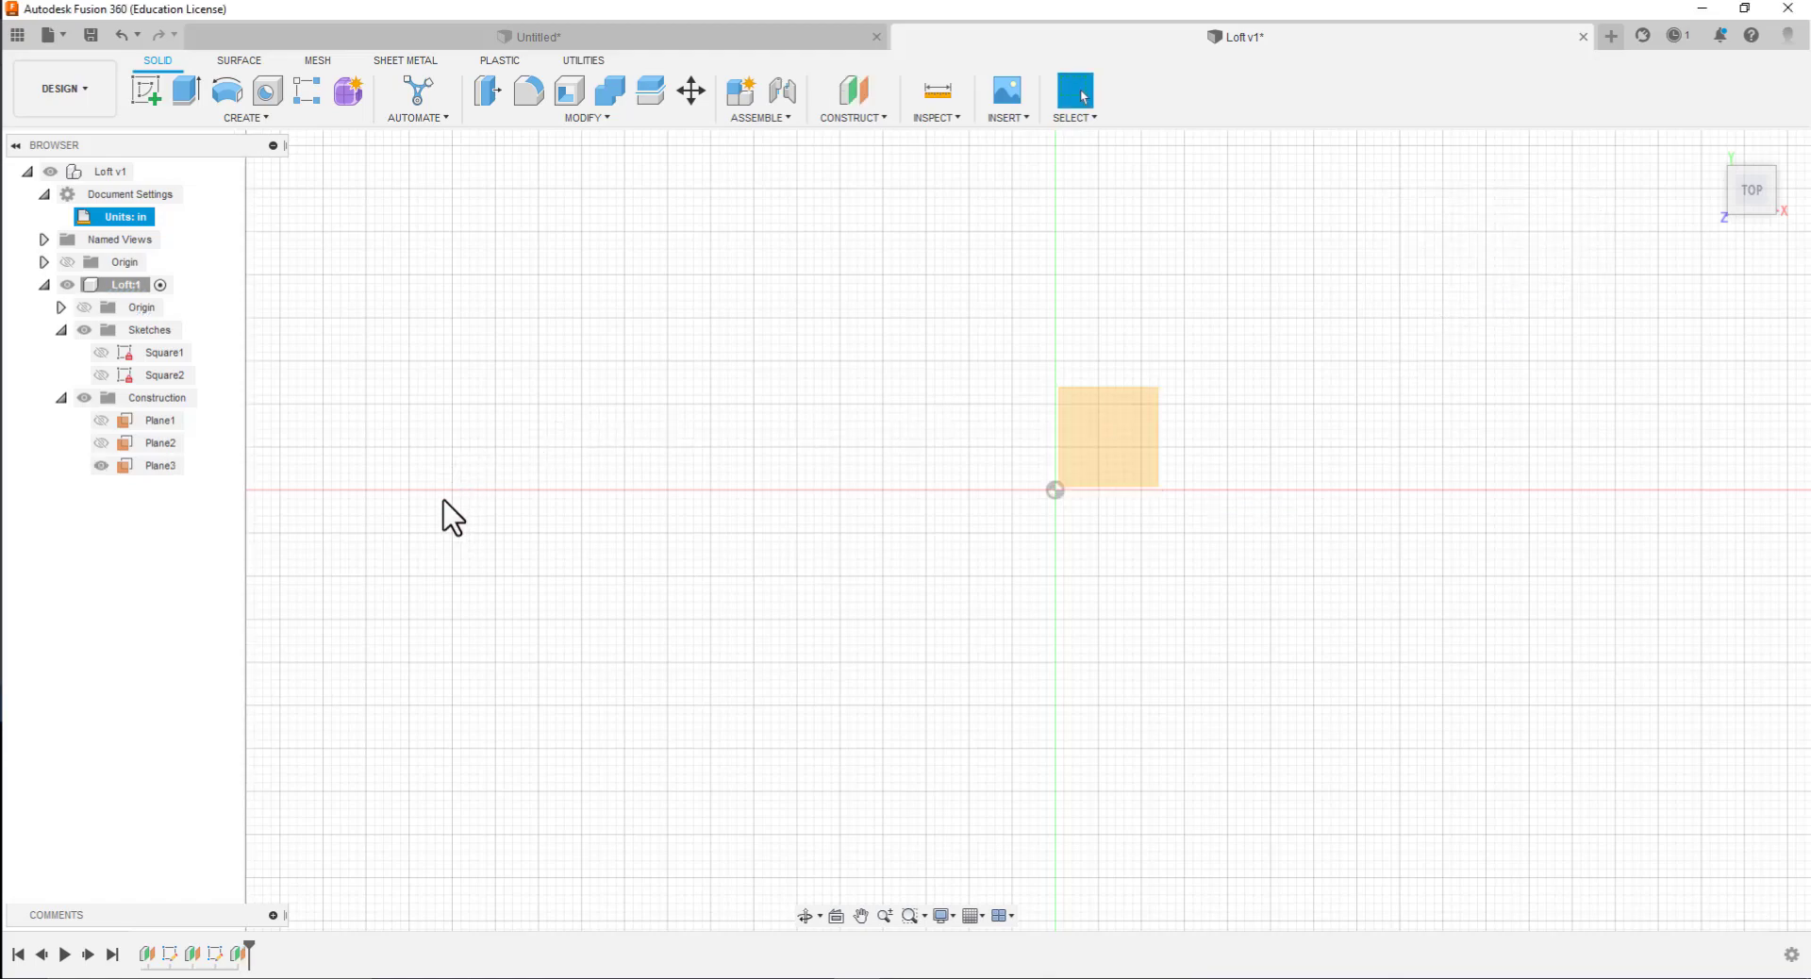
pyautogui.click(145, 94)
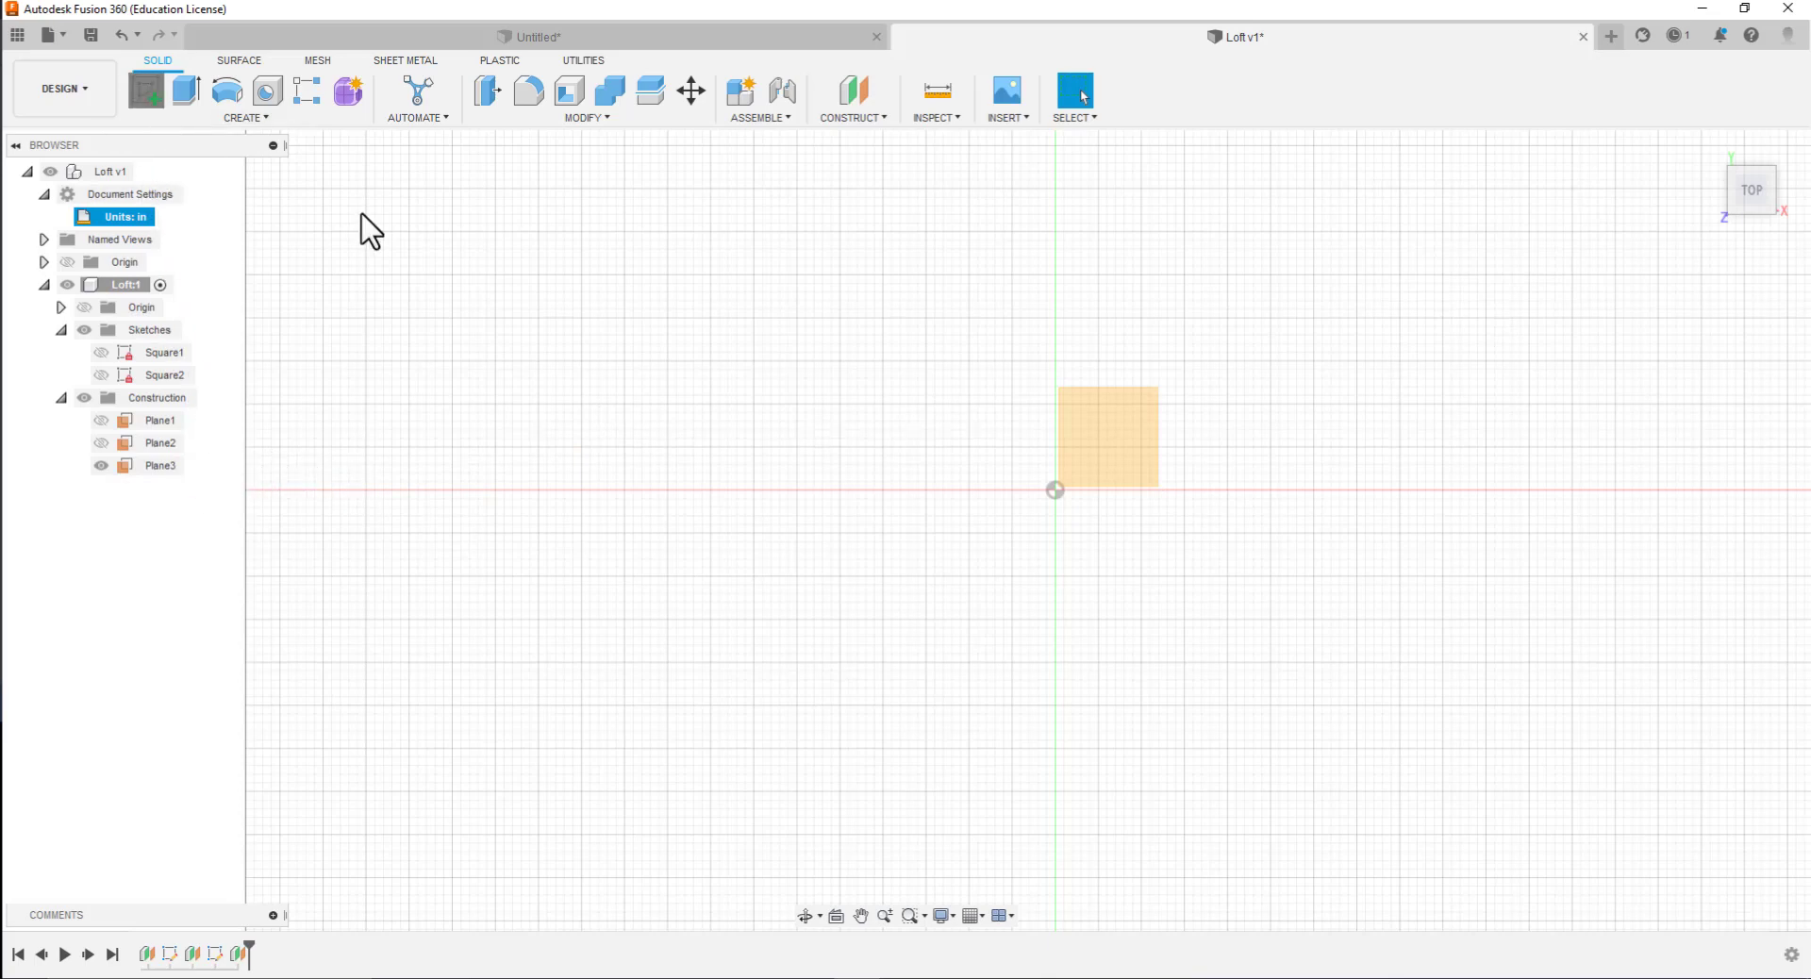
pyautogui.click(1113, 443)
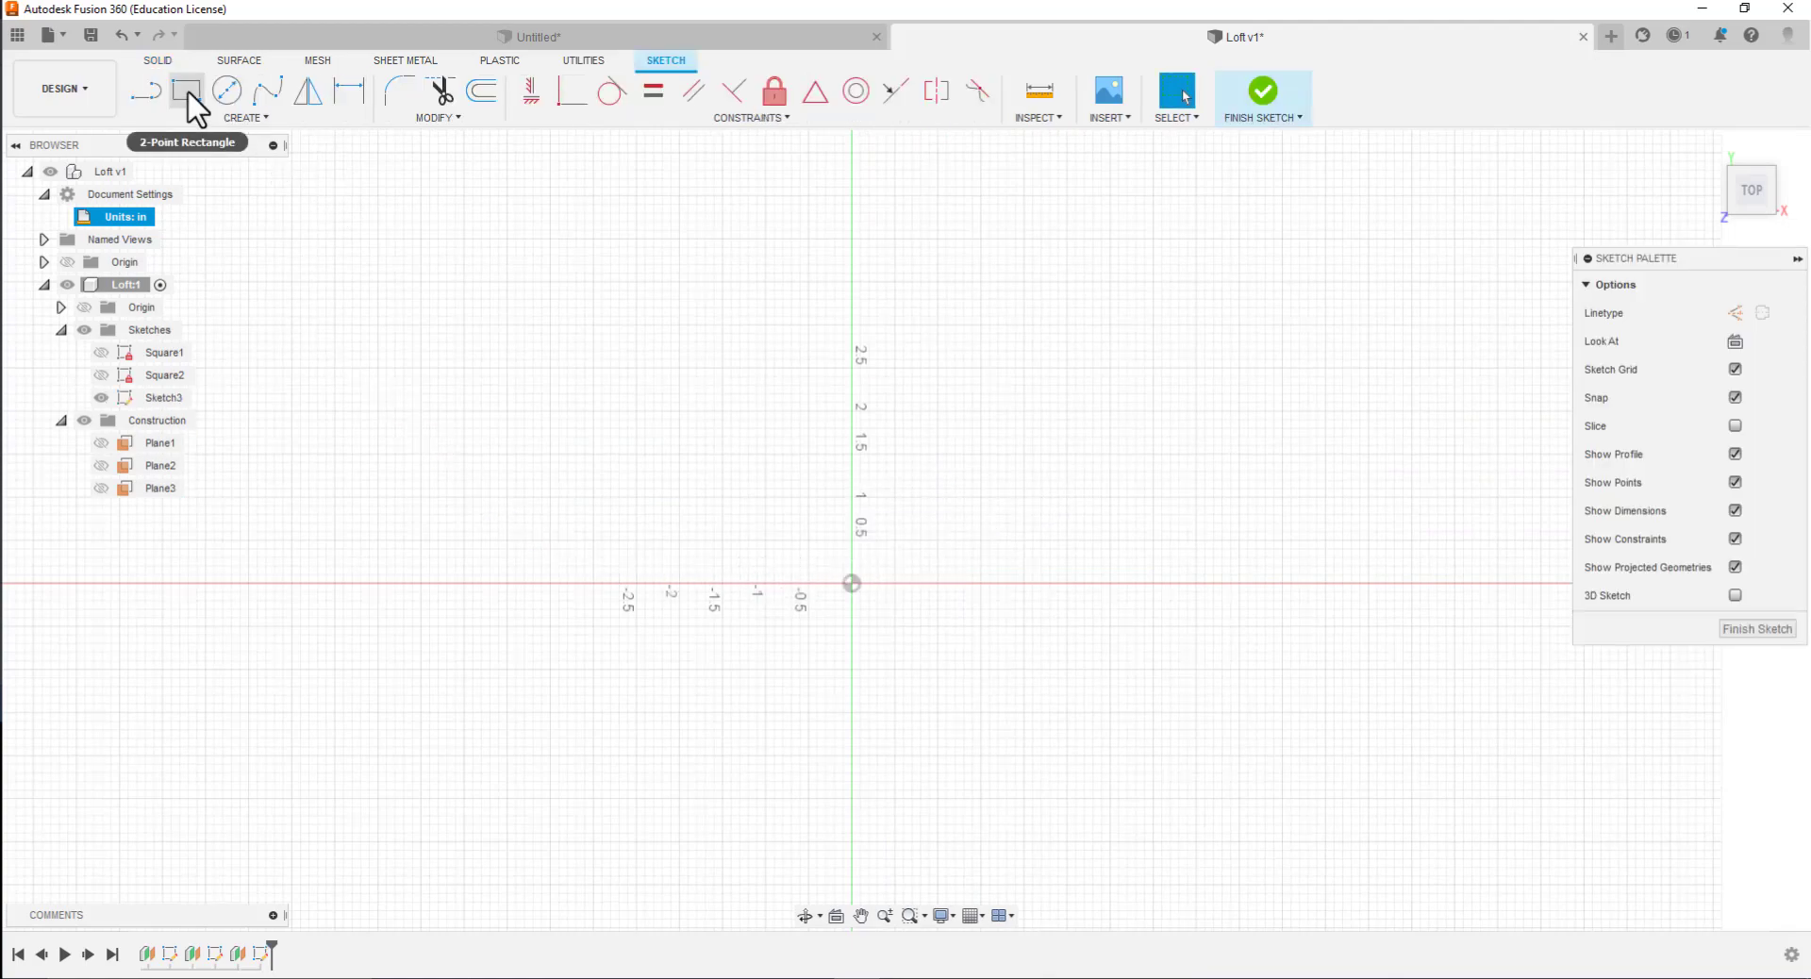
# Draw a 4 in by 4 in rectangle from the origin on the third construction plane and finish the sketch
pyautogui.click(188, 94)
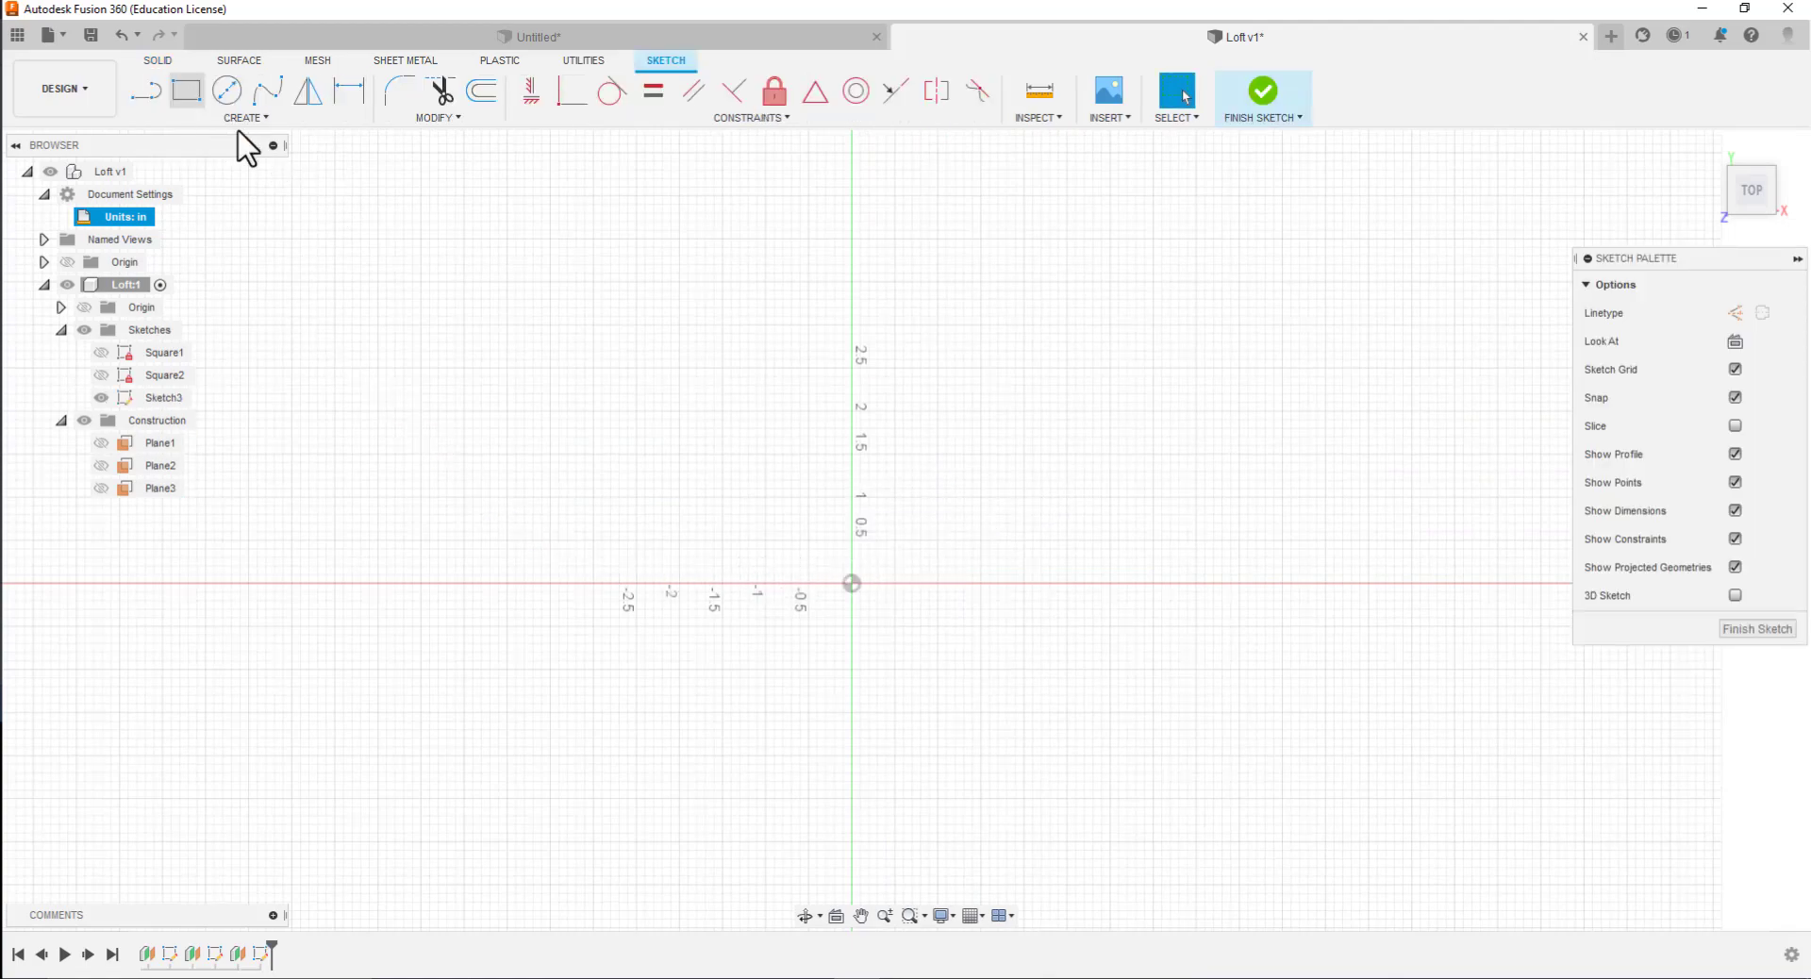
pyautogui.click(851, 582)
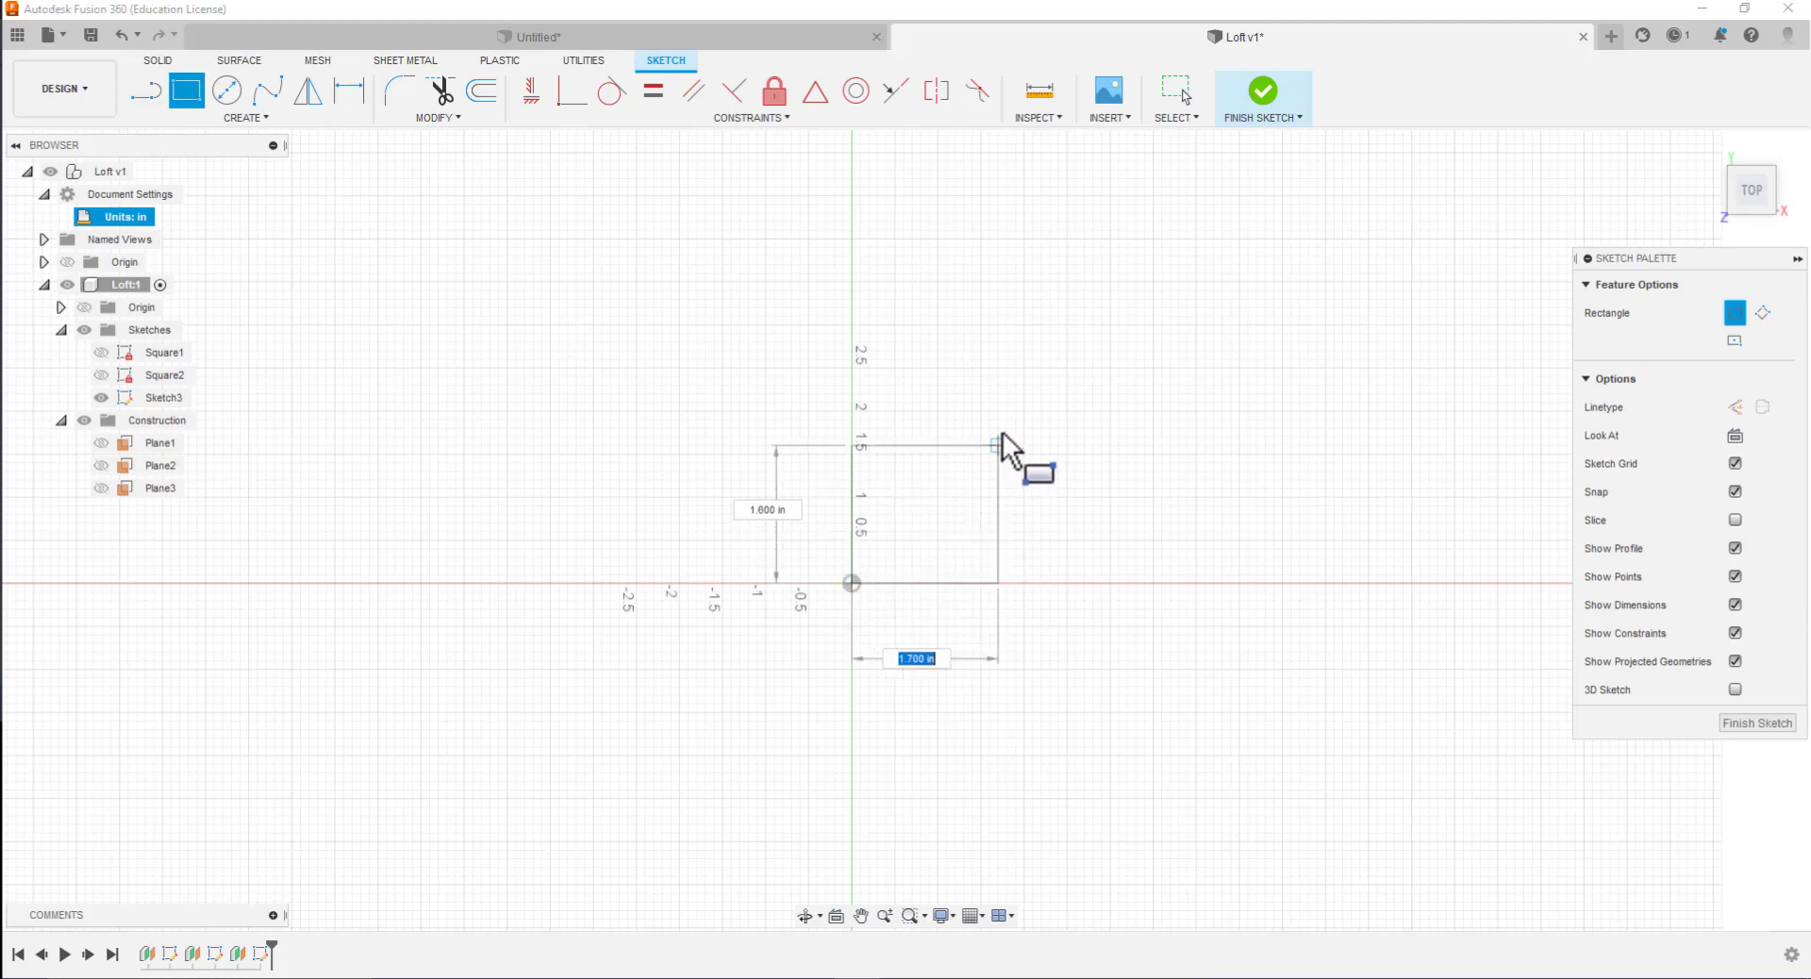
pyautogui.write('4')
pyautogui.press('Tab')
pyautogui.write('4')
pyautogui.press('Tab')
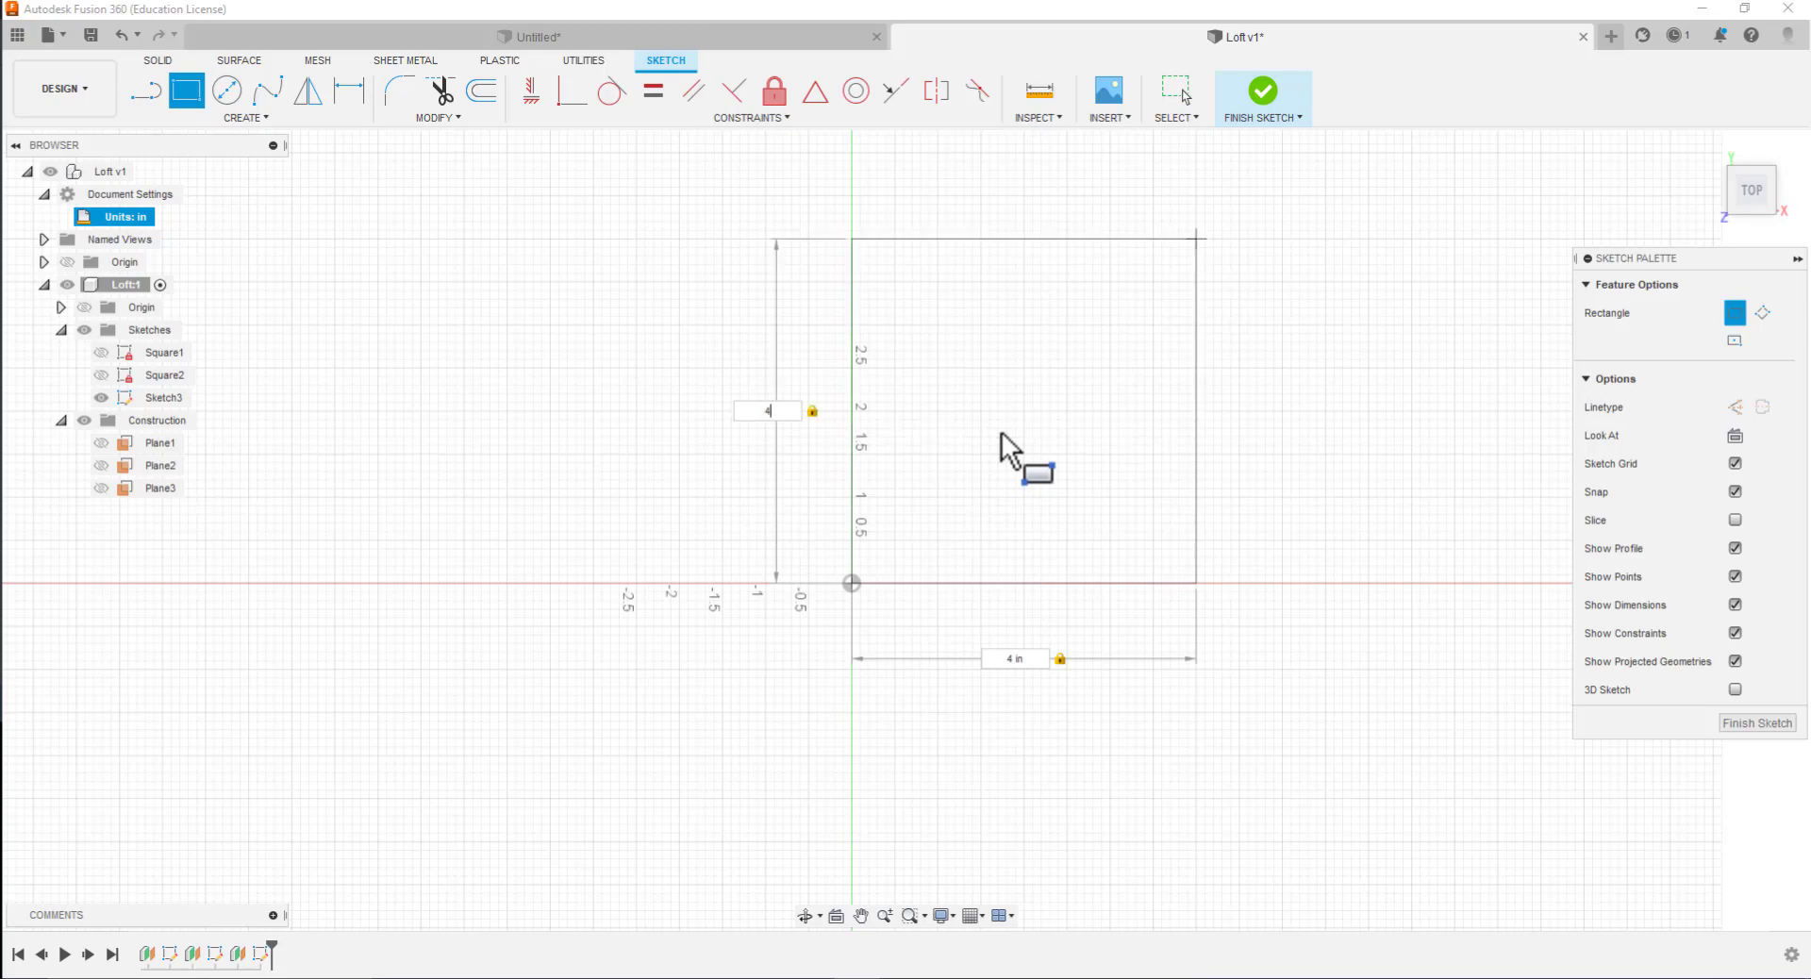
pyautogui.press('Return')
pyautogui.press('Escape')
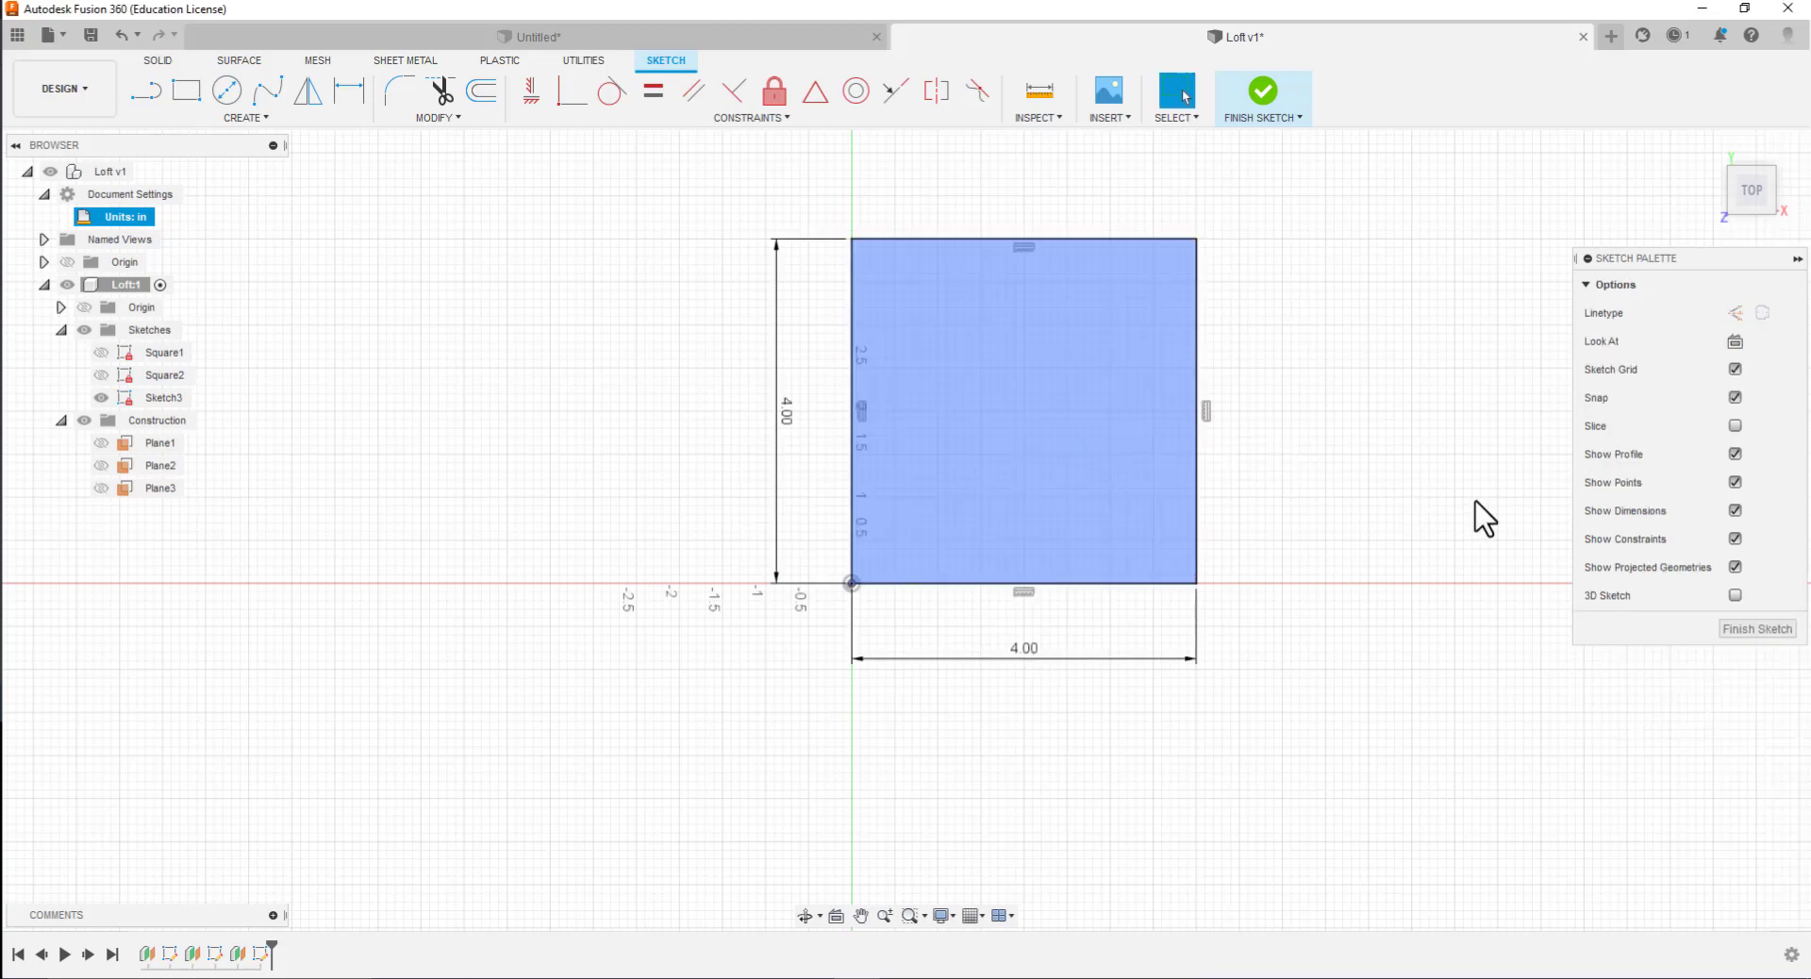
pyautogui.click(1766, 630)
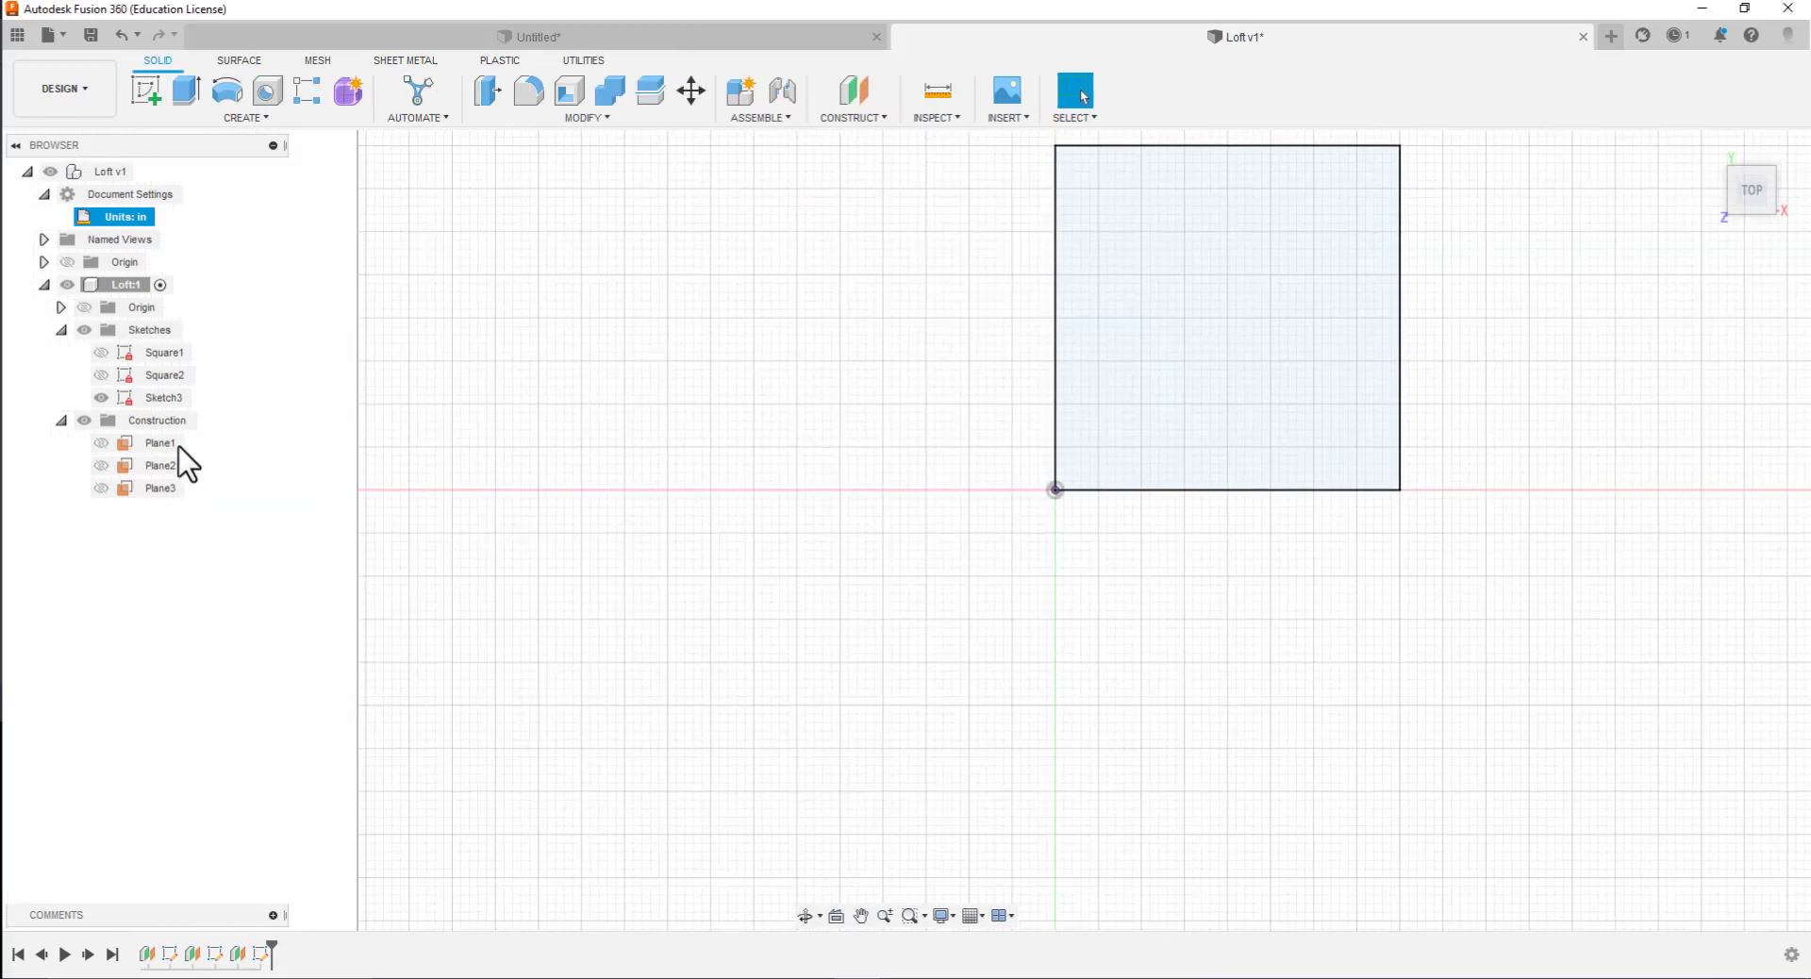
# Open Sketch3 for editing, rename it Square3, and finish the sketch
pyautogui.click(113, 398)
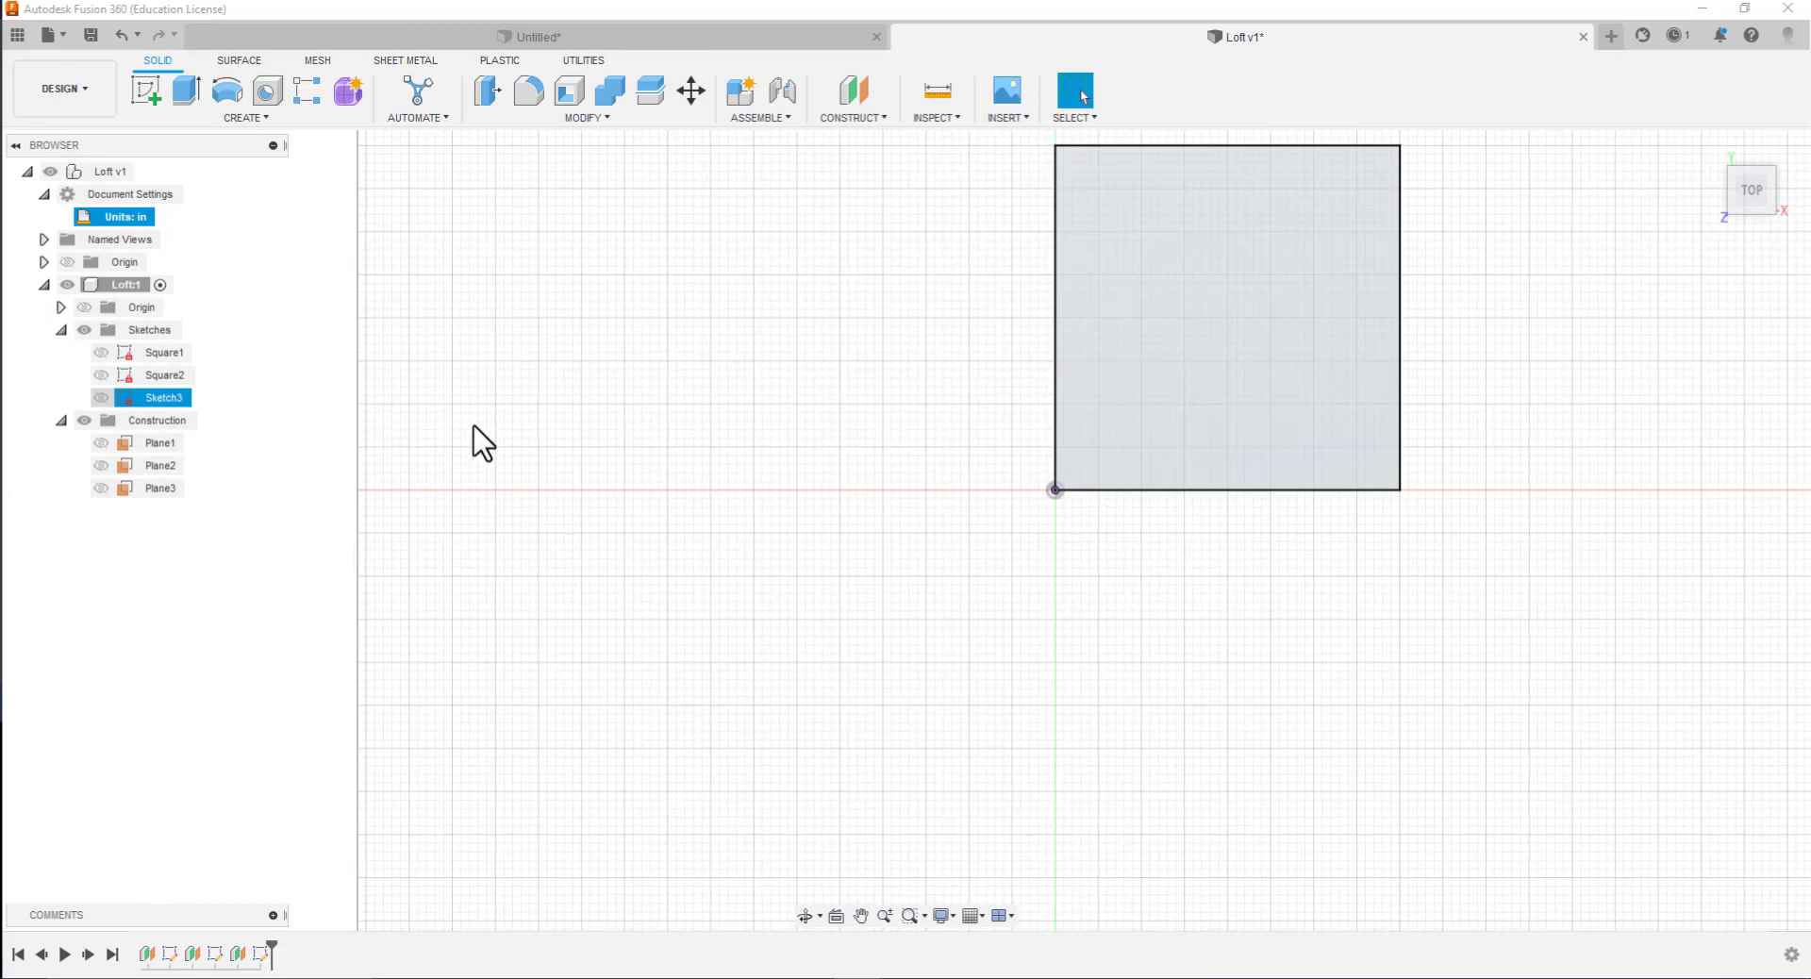
pyautogui.click(667, 287)
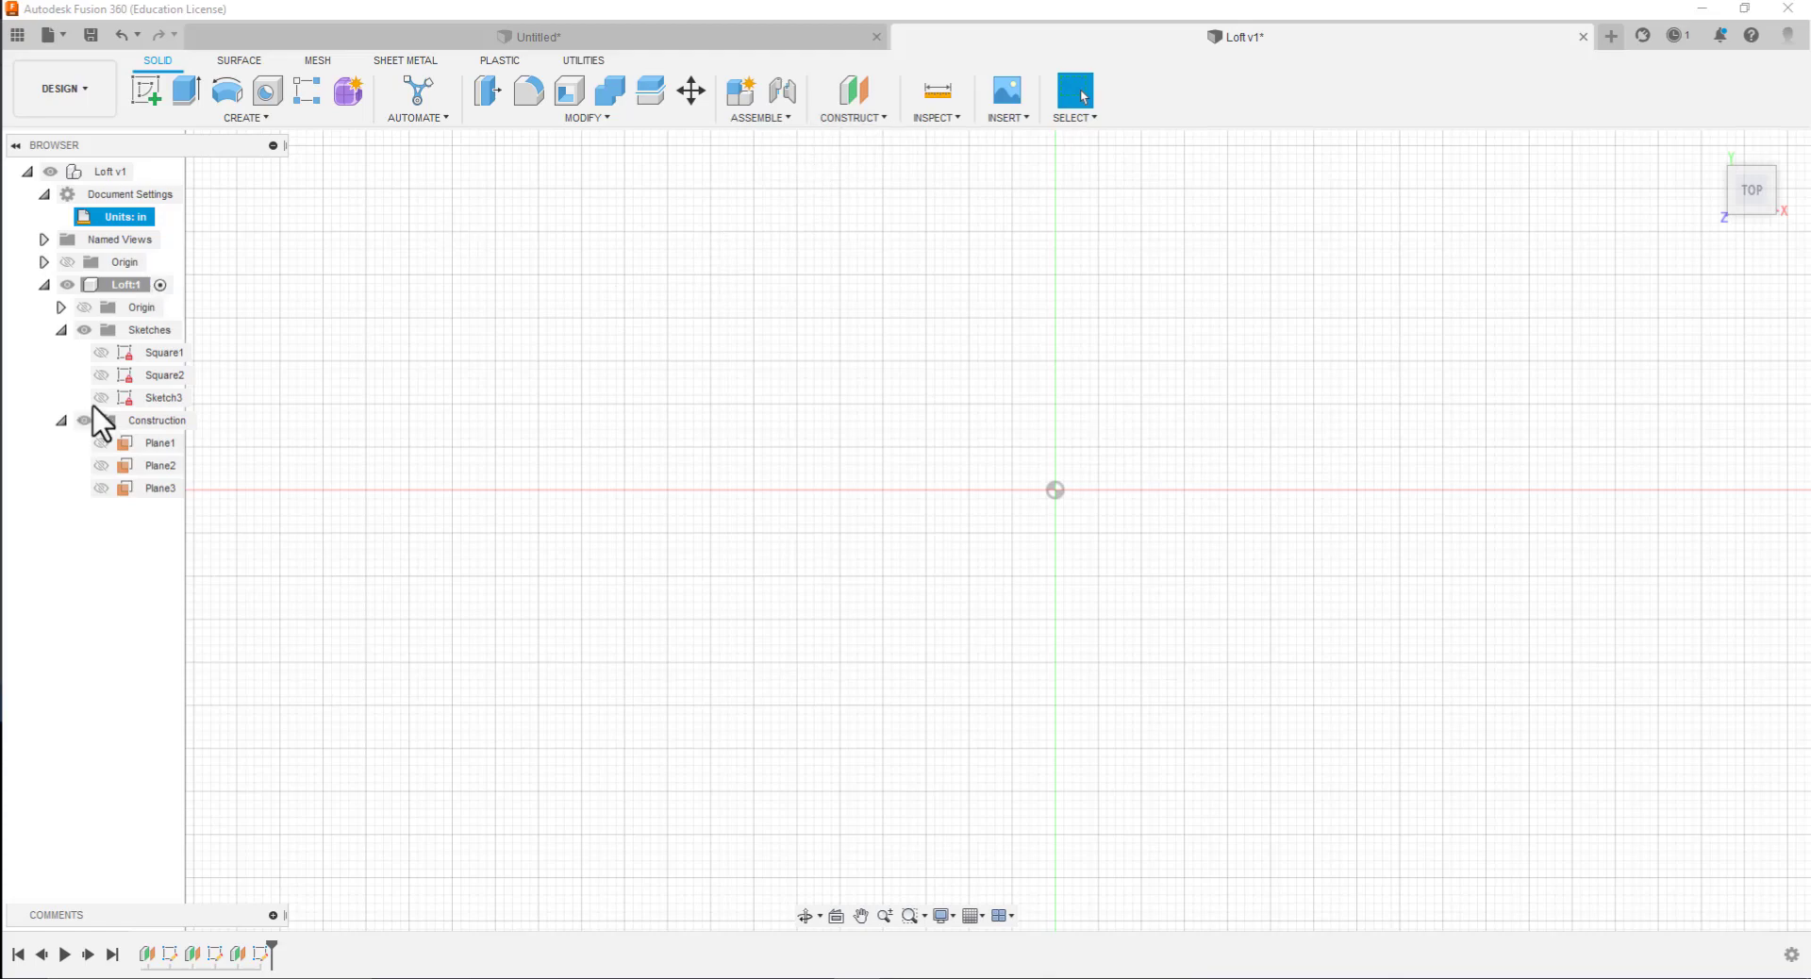
pyautogui.click(154, 398)
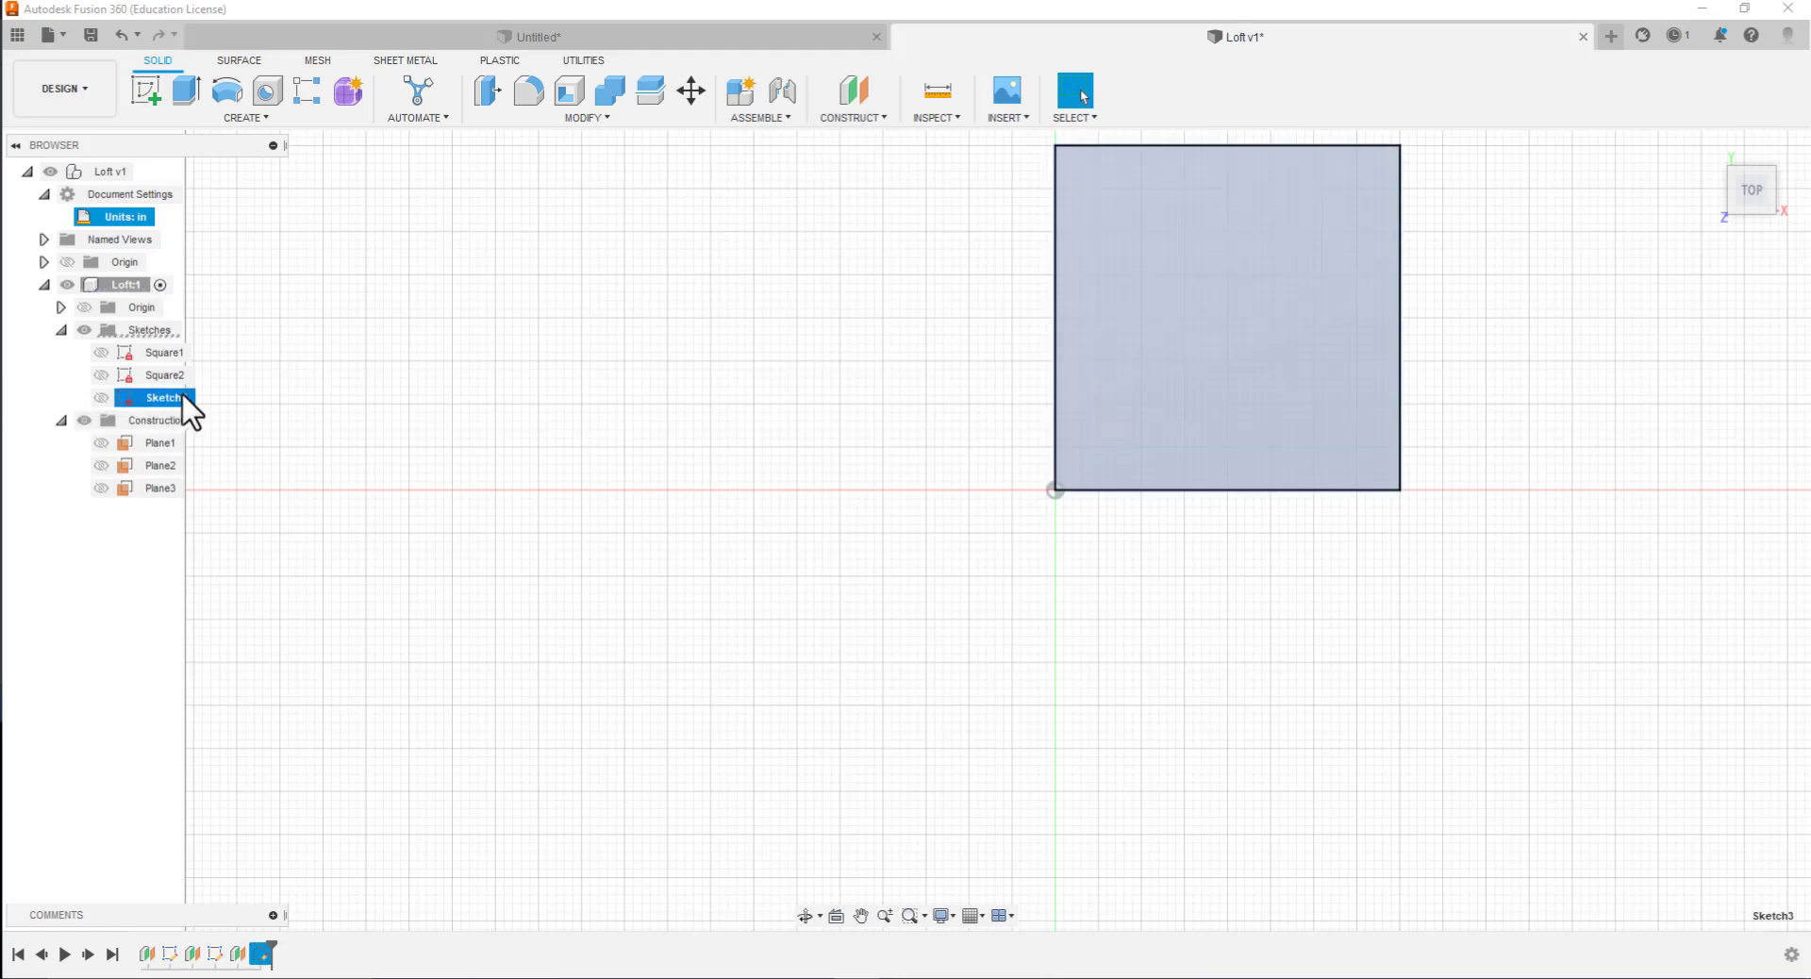
pyautogui.doubleClick(178, 400)
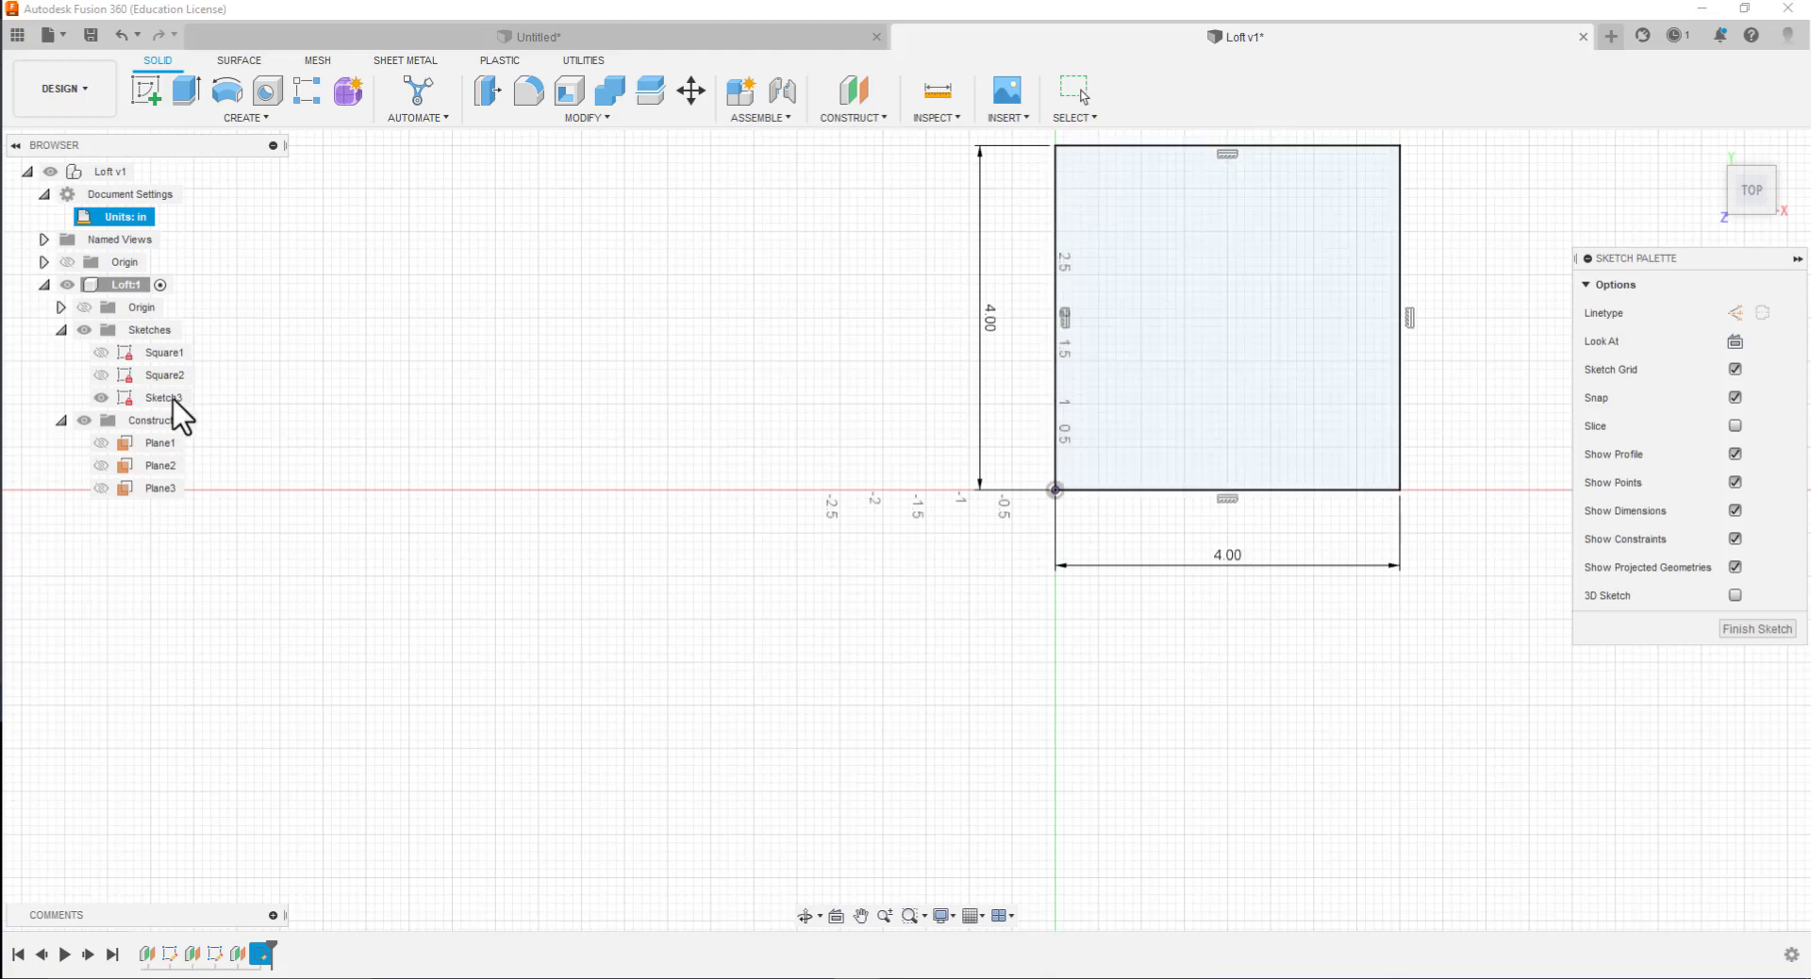
pyautogui.click(184, 397)
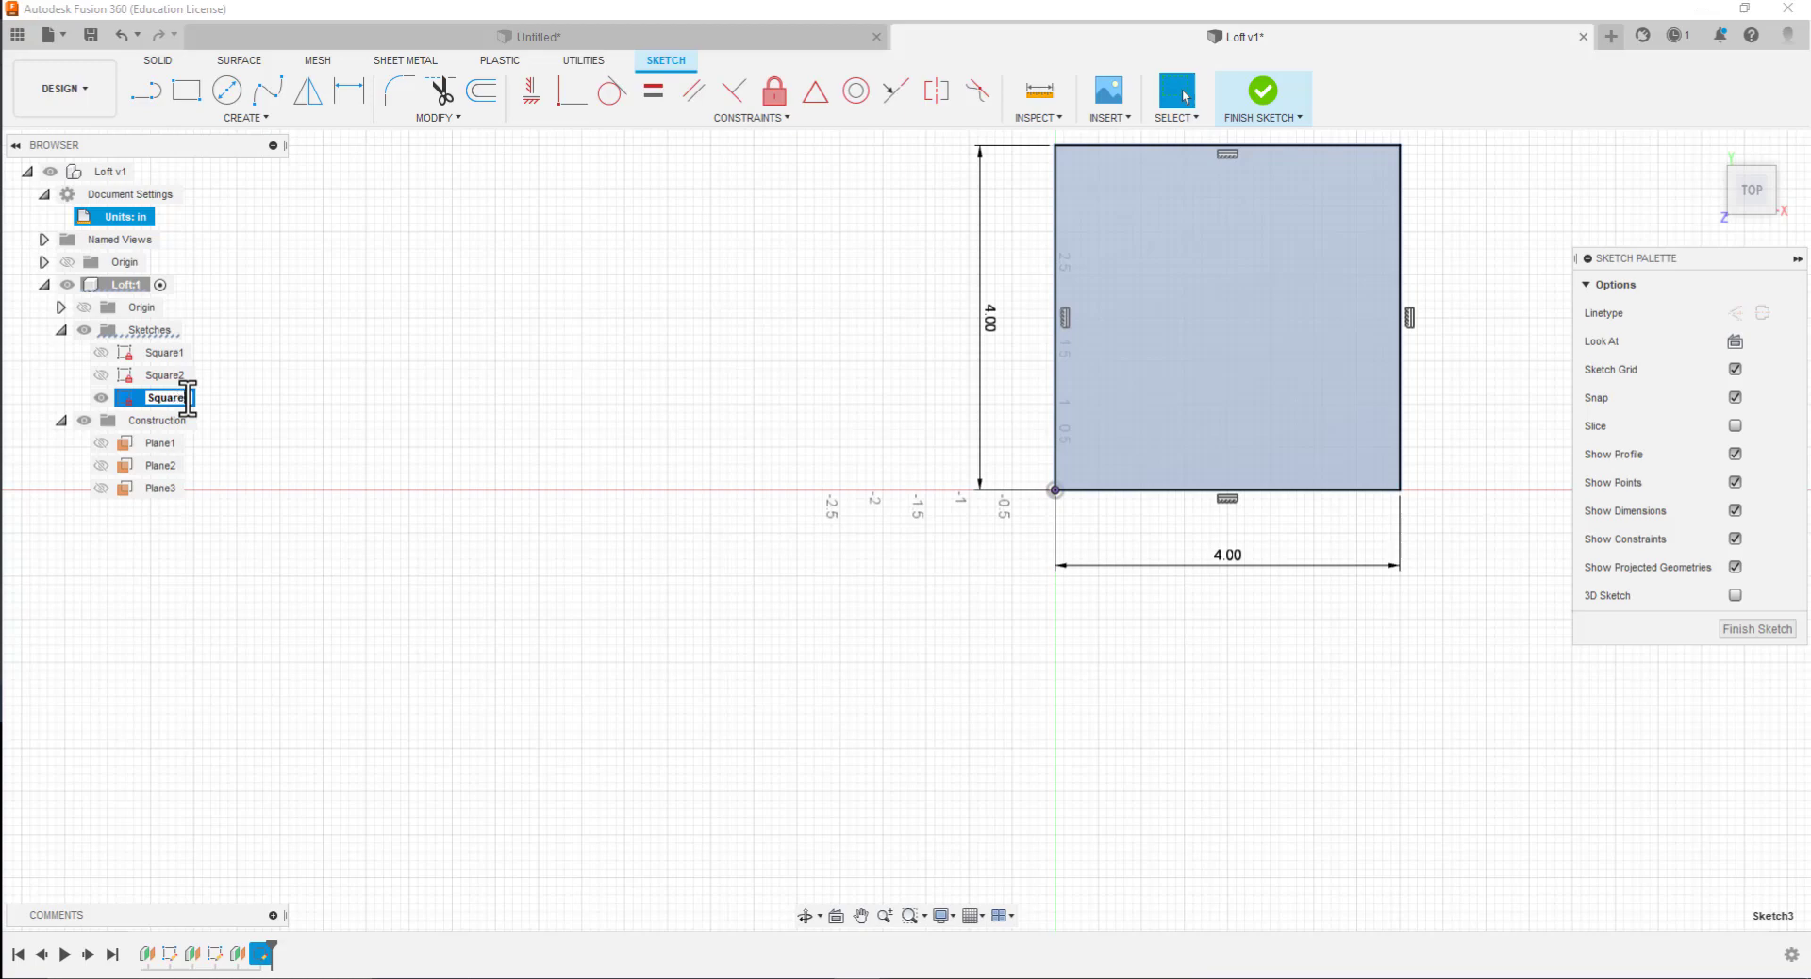
pyautogui.click(1751, 627)
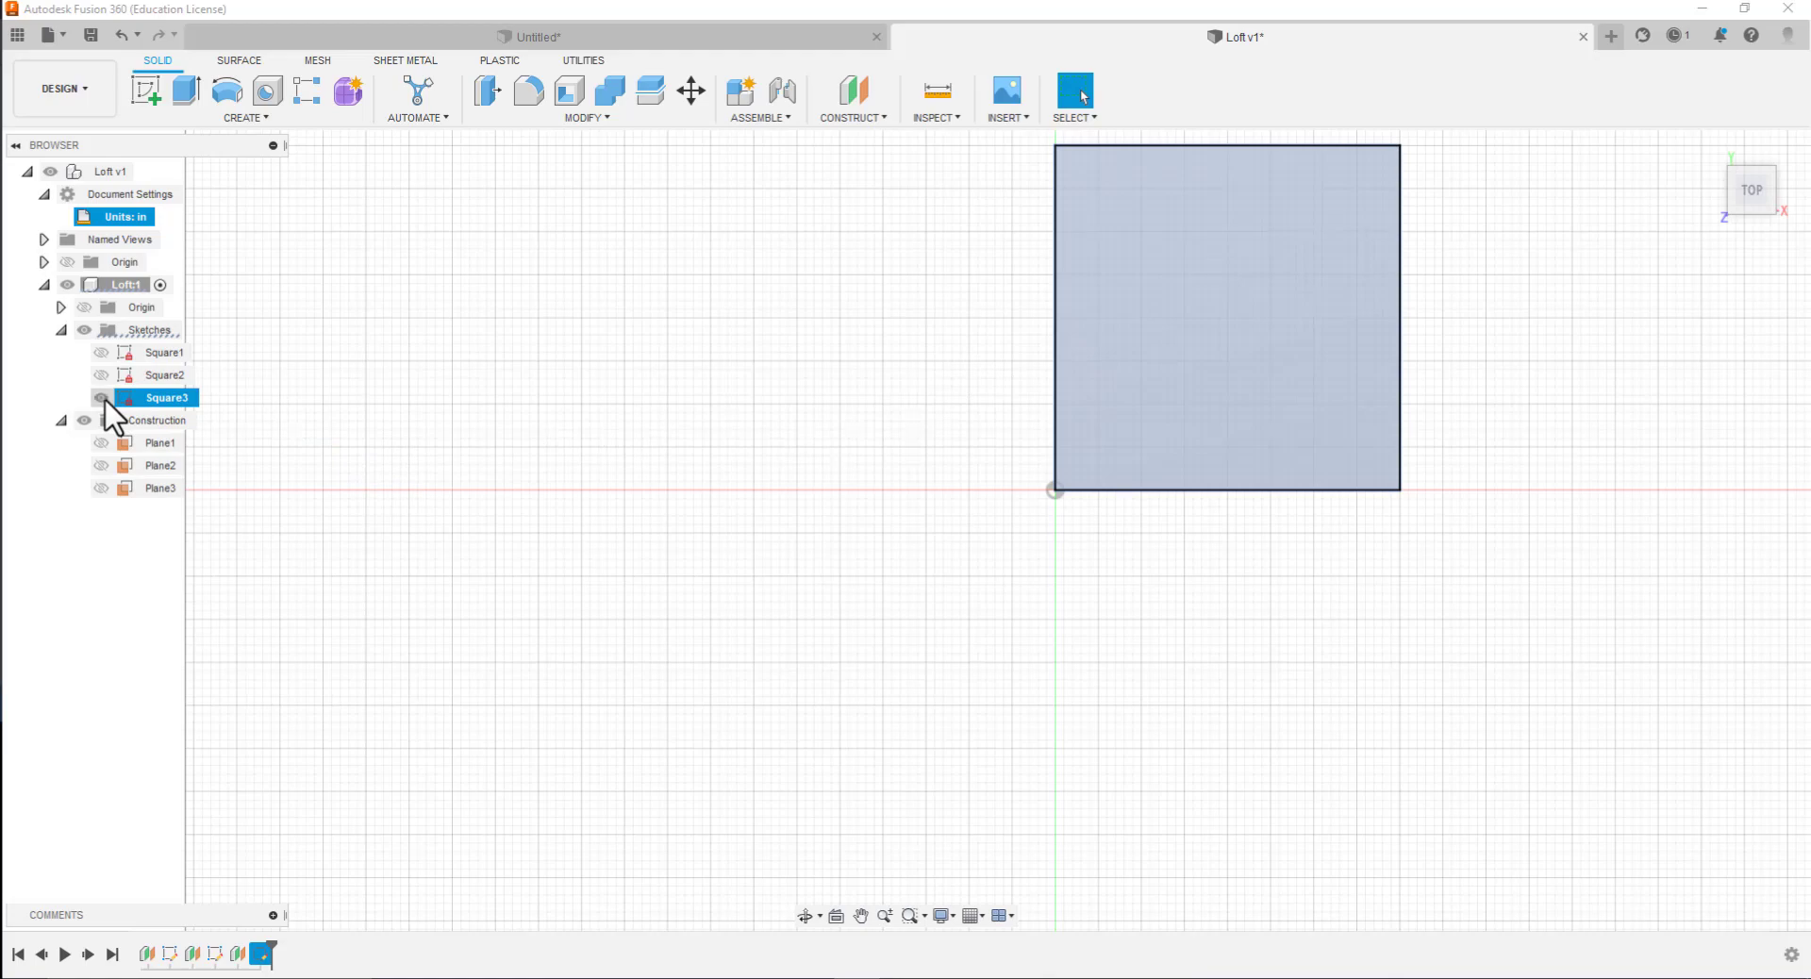
# Toggle the visibility of the Sketches folder and the individual squares to check each profile, leaving all three squares hidden
pyautogui.click(85, 330)
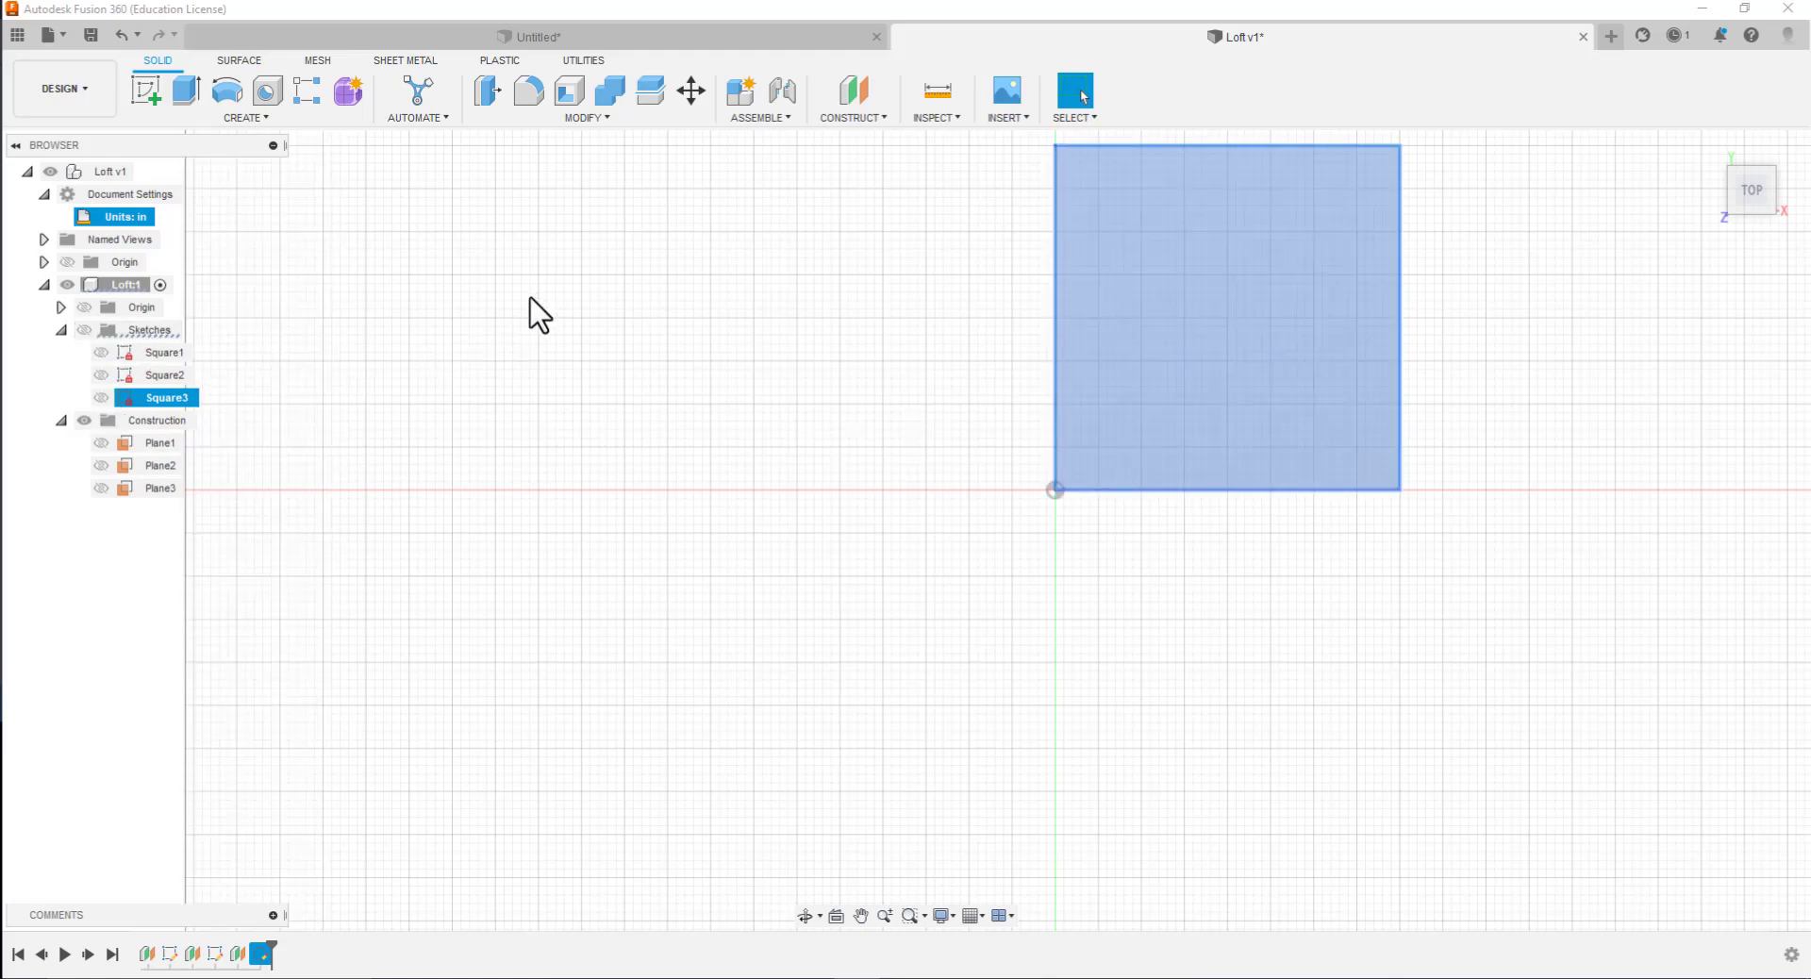
pyautogui.scroll(1, 540, 377)
pyautogui.scroll(-4, 524, 378)
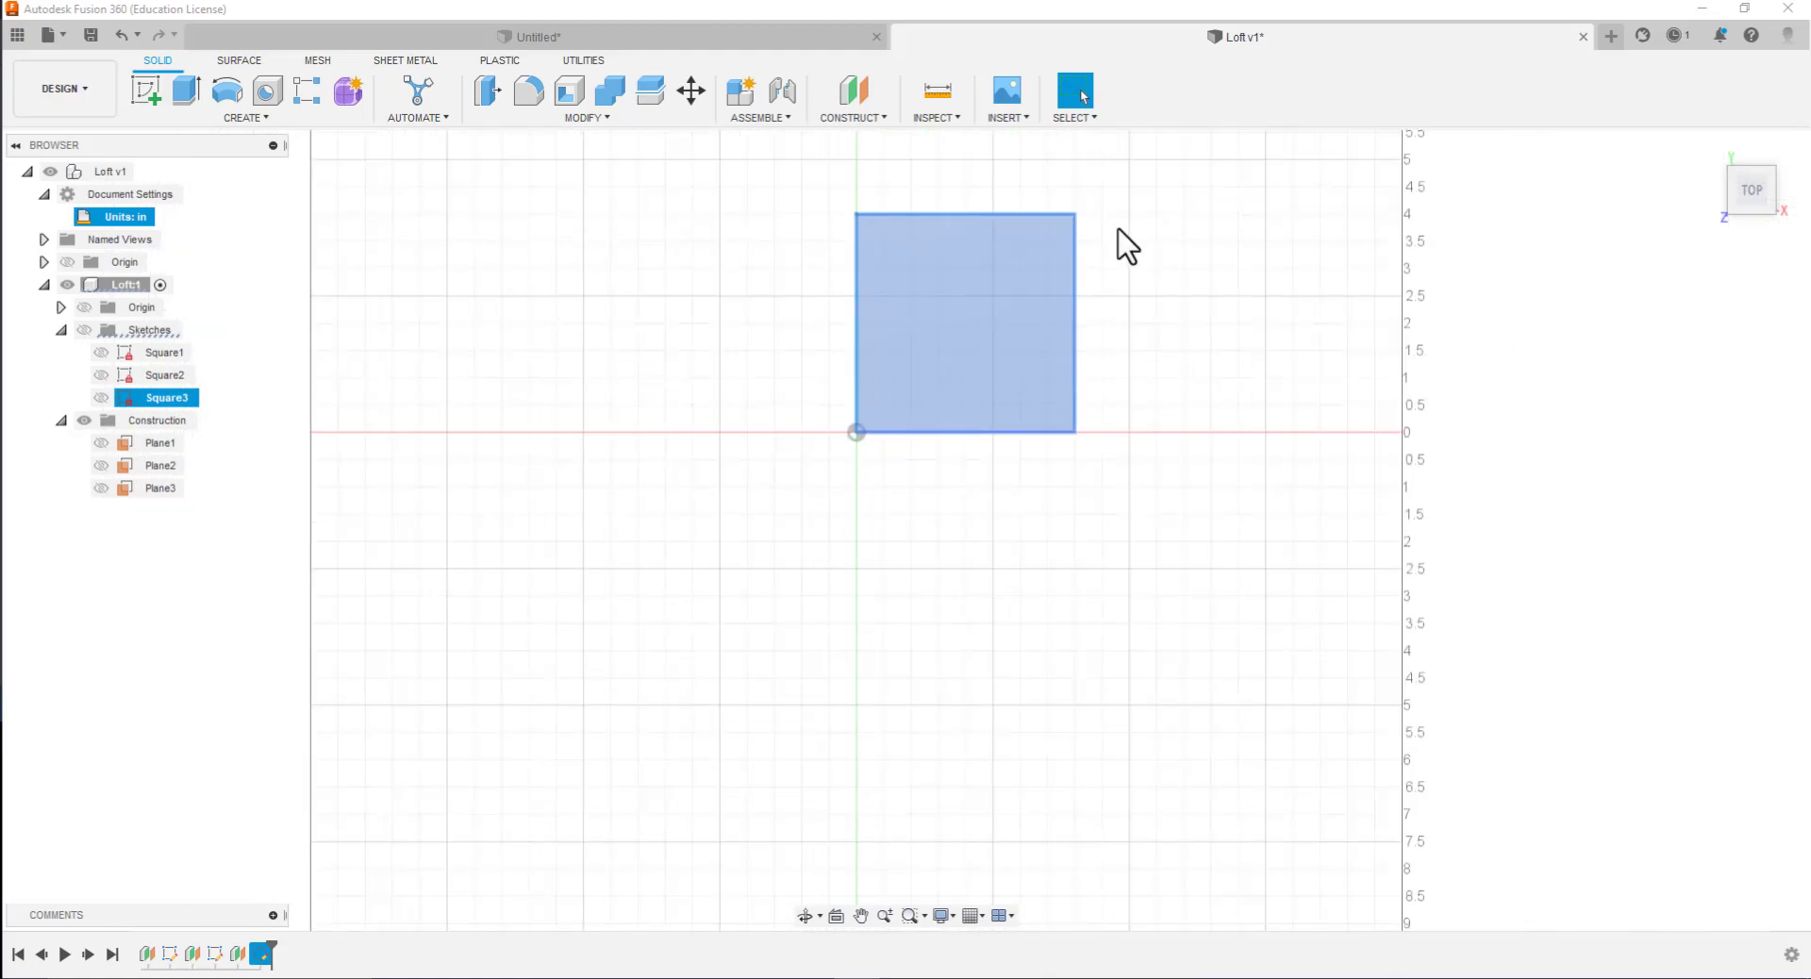
pyautogui.scroll(4, 1109, 202)
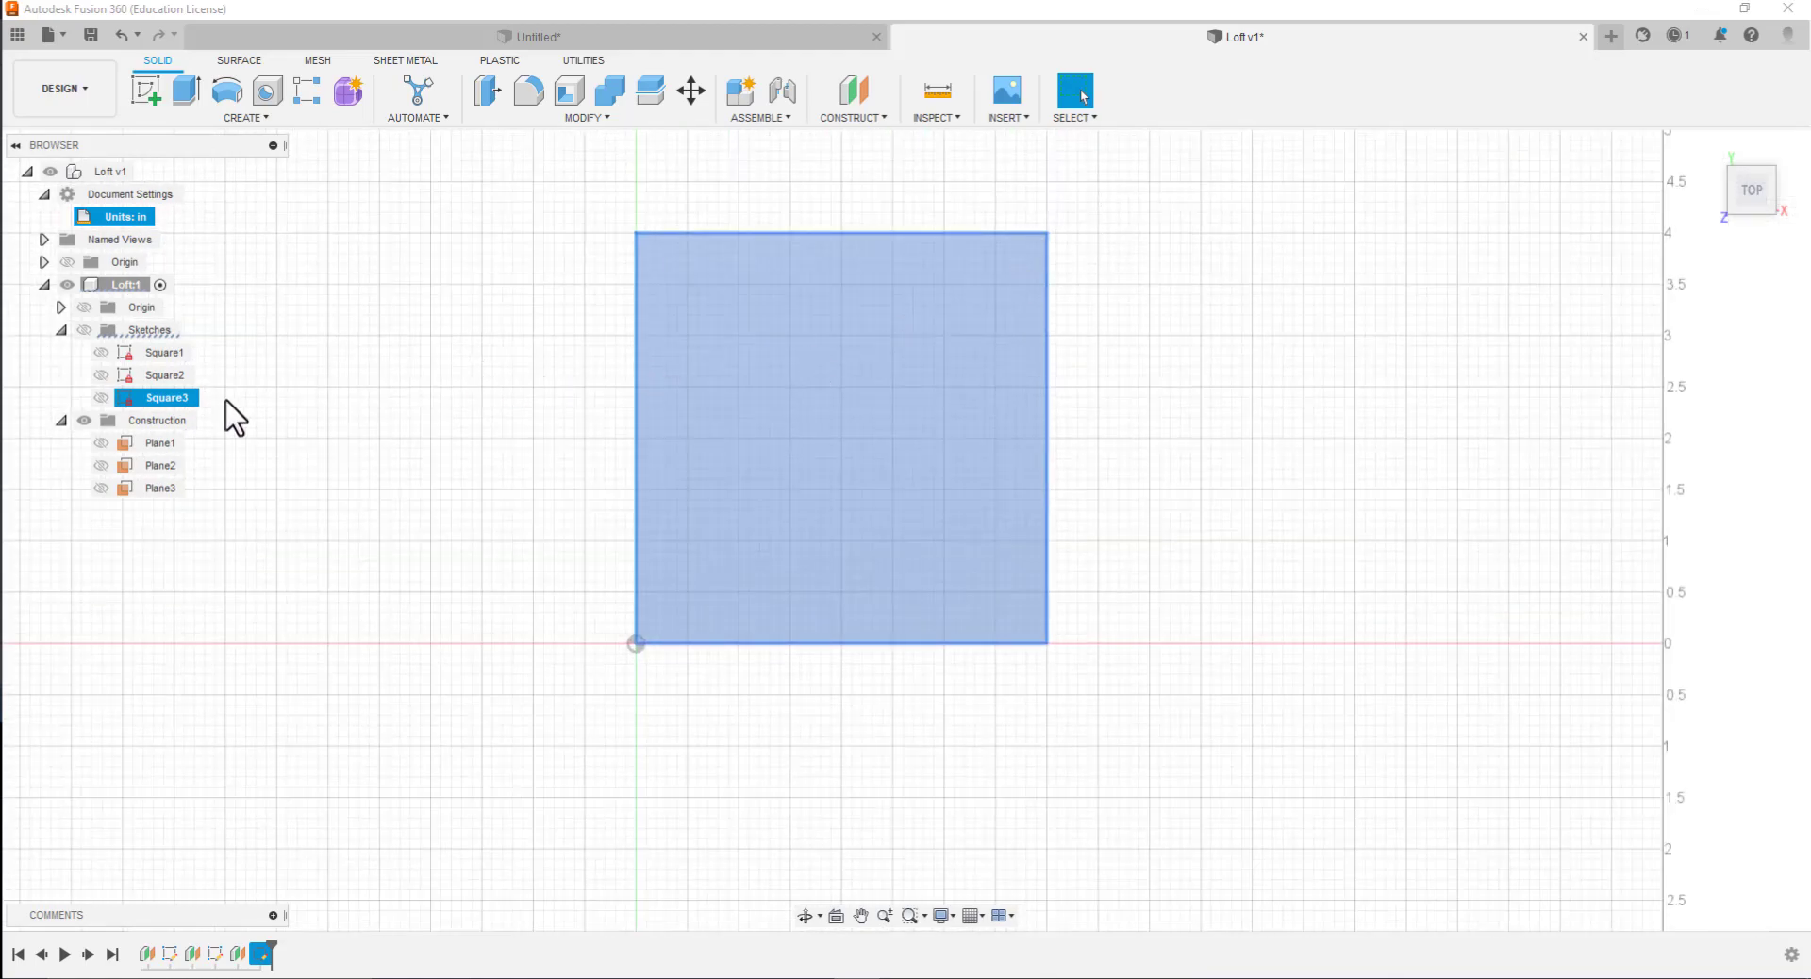
pyautogui.click(85, 330)
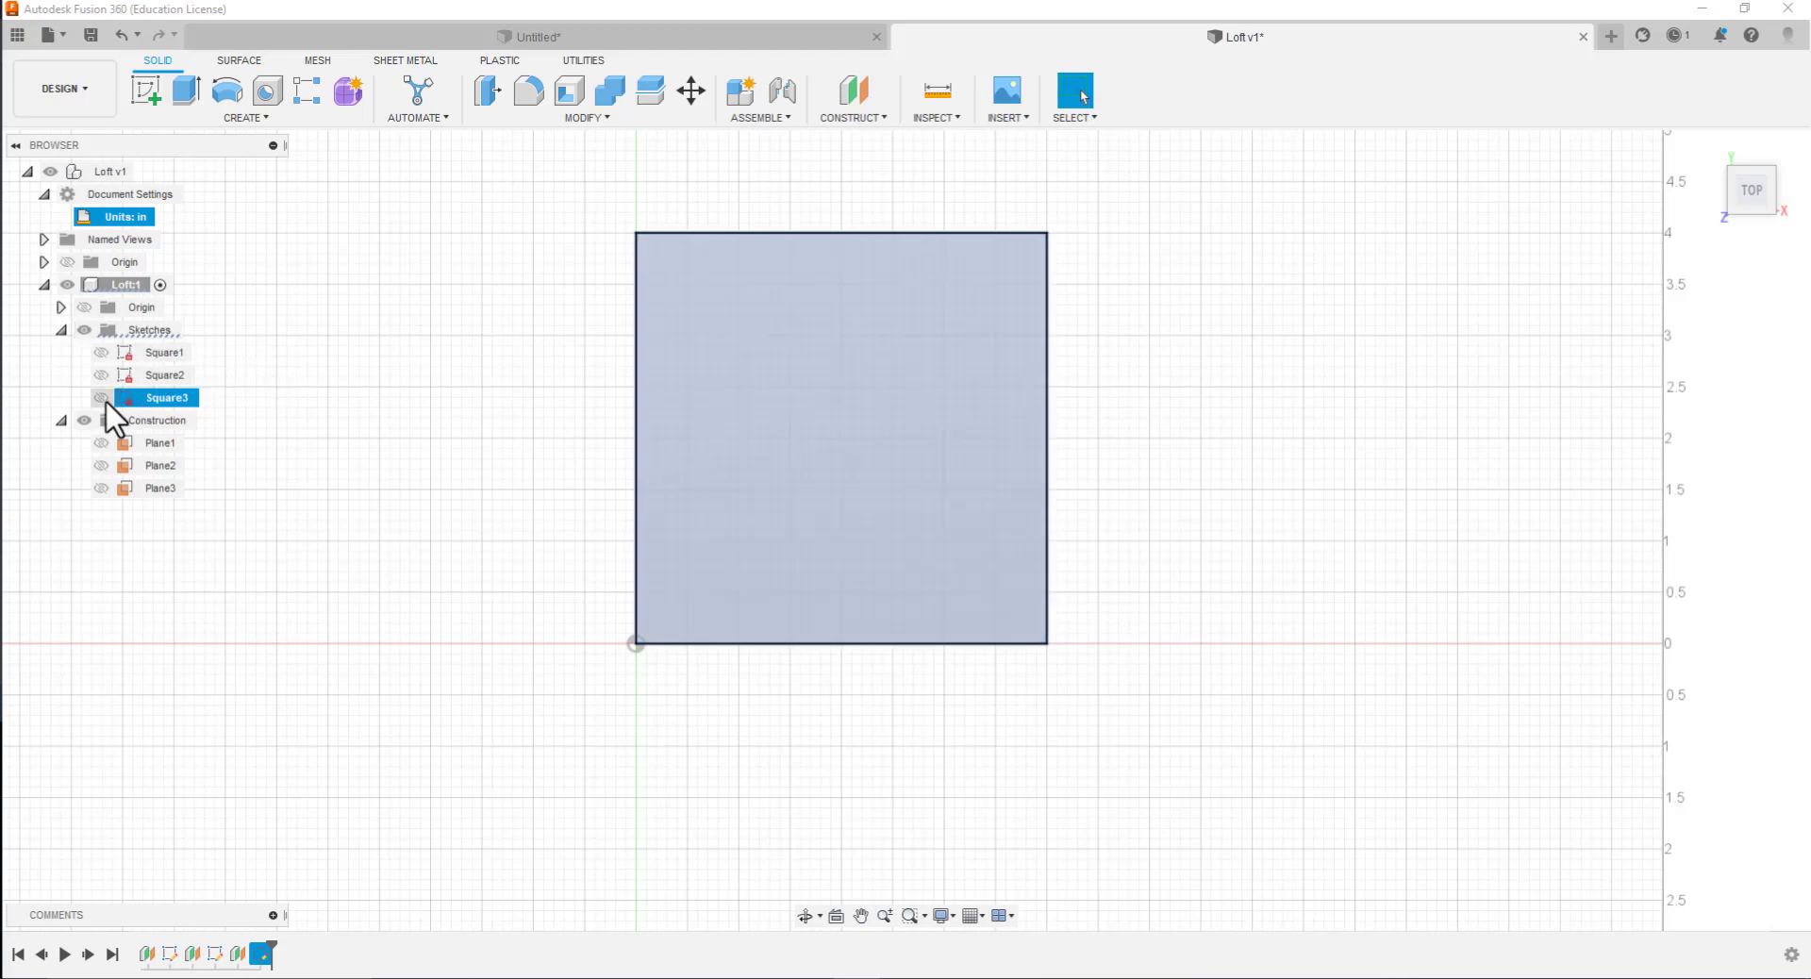
pyautogui.keyDown('ctrl'); pyautogui.click(104, 353); pyautogui.keyUp('ctrl')
pyautogui.keyDown('ctrl'); pyautogui.click(104, 353); pyautogui.keyUp('ctrl')
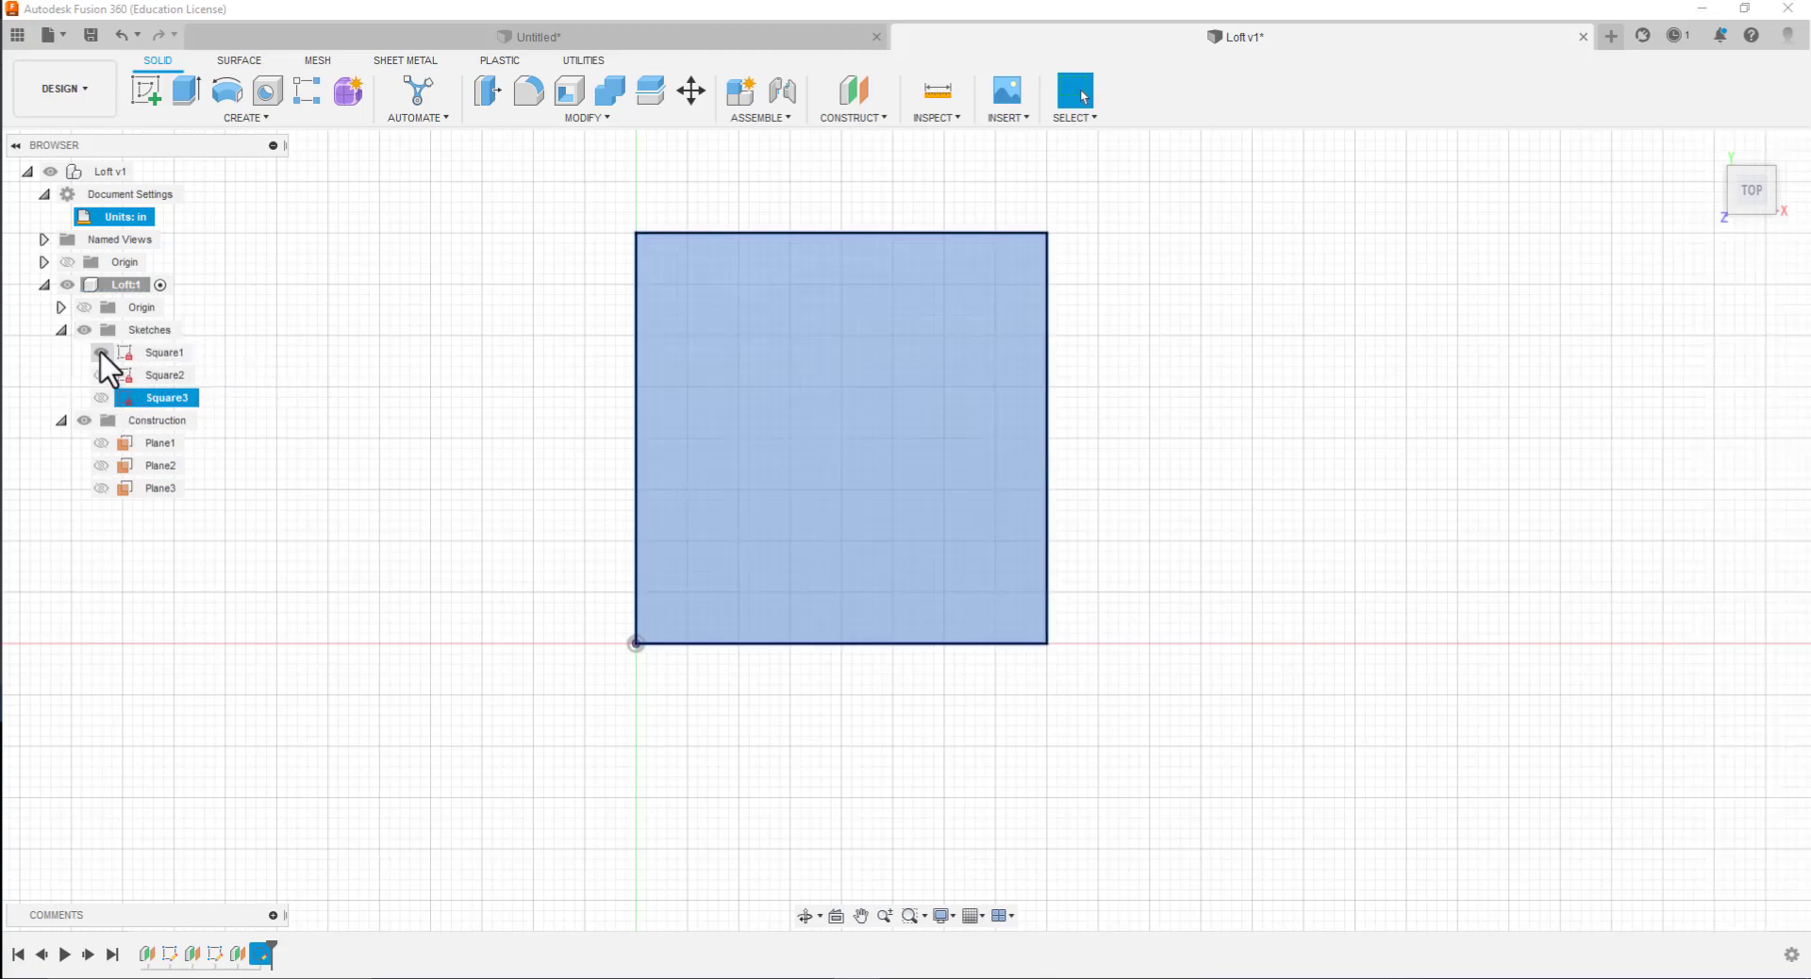
pyautogui.click(100, 375)
pyautogui.click(100, 377)
pyautogui.click(103, 396)
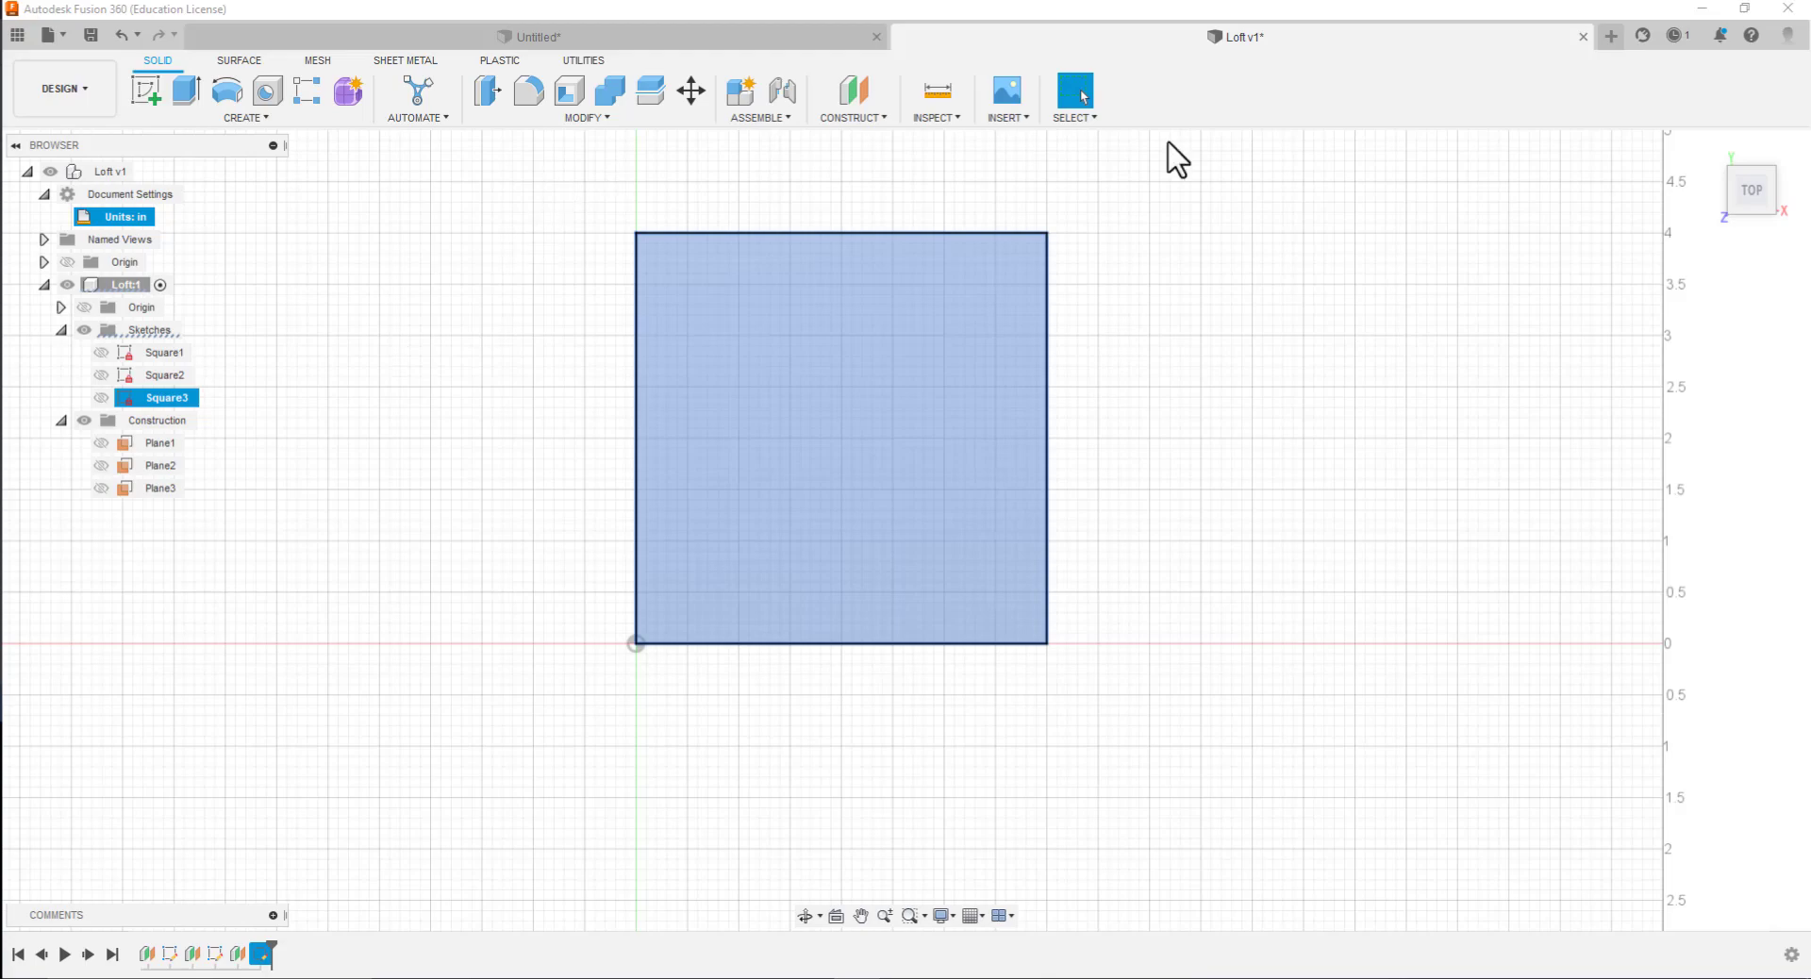
# Create a construction plane offset 1.5 in from the still-selected Square3 sketch
pyautogui.click(854, 120)
pyautogui.click(859, 140)
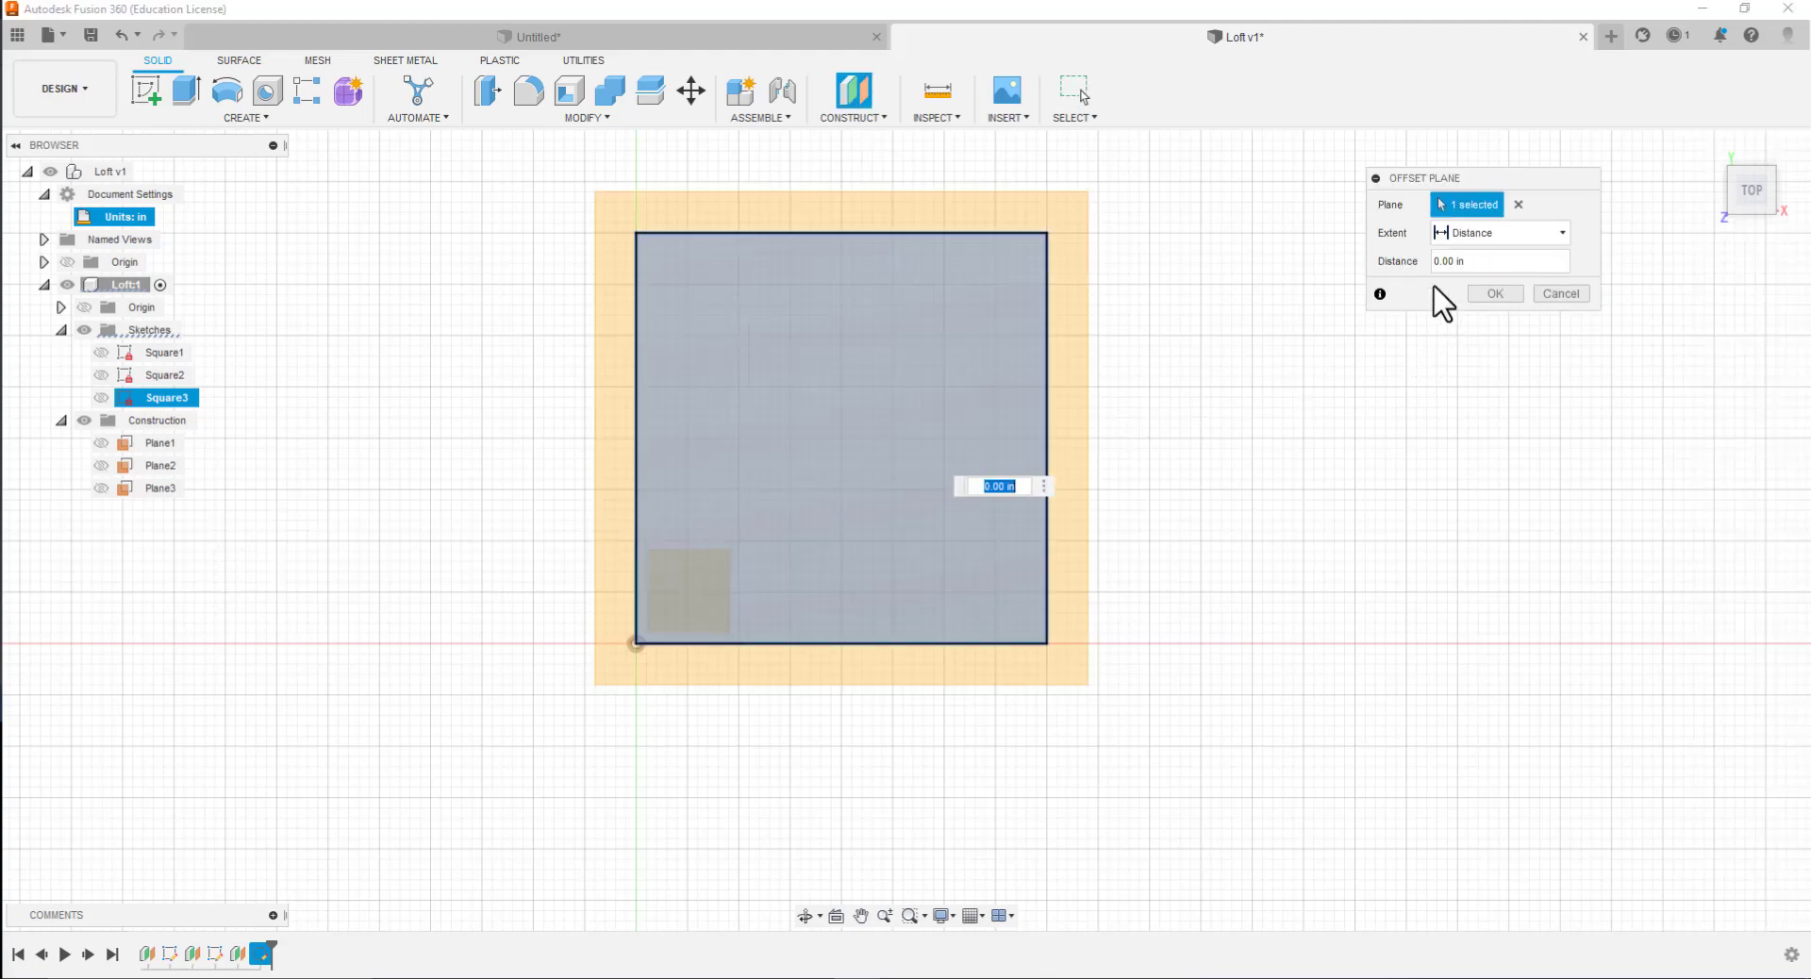
pyautogui.click(1440, 263)
pyautogui.write('1.5')
pyautogui.press('Return')
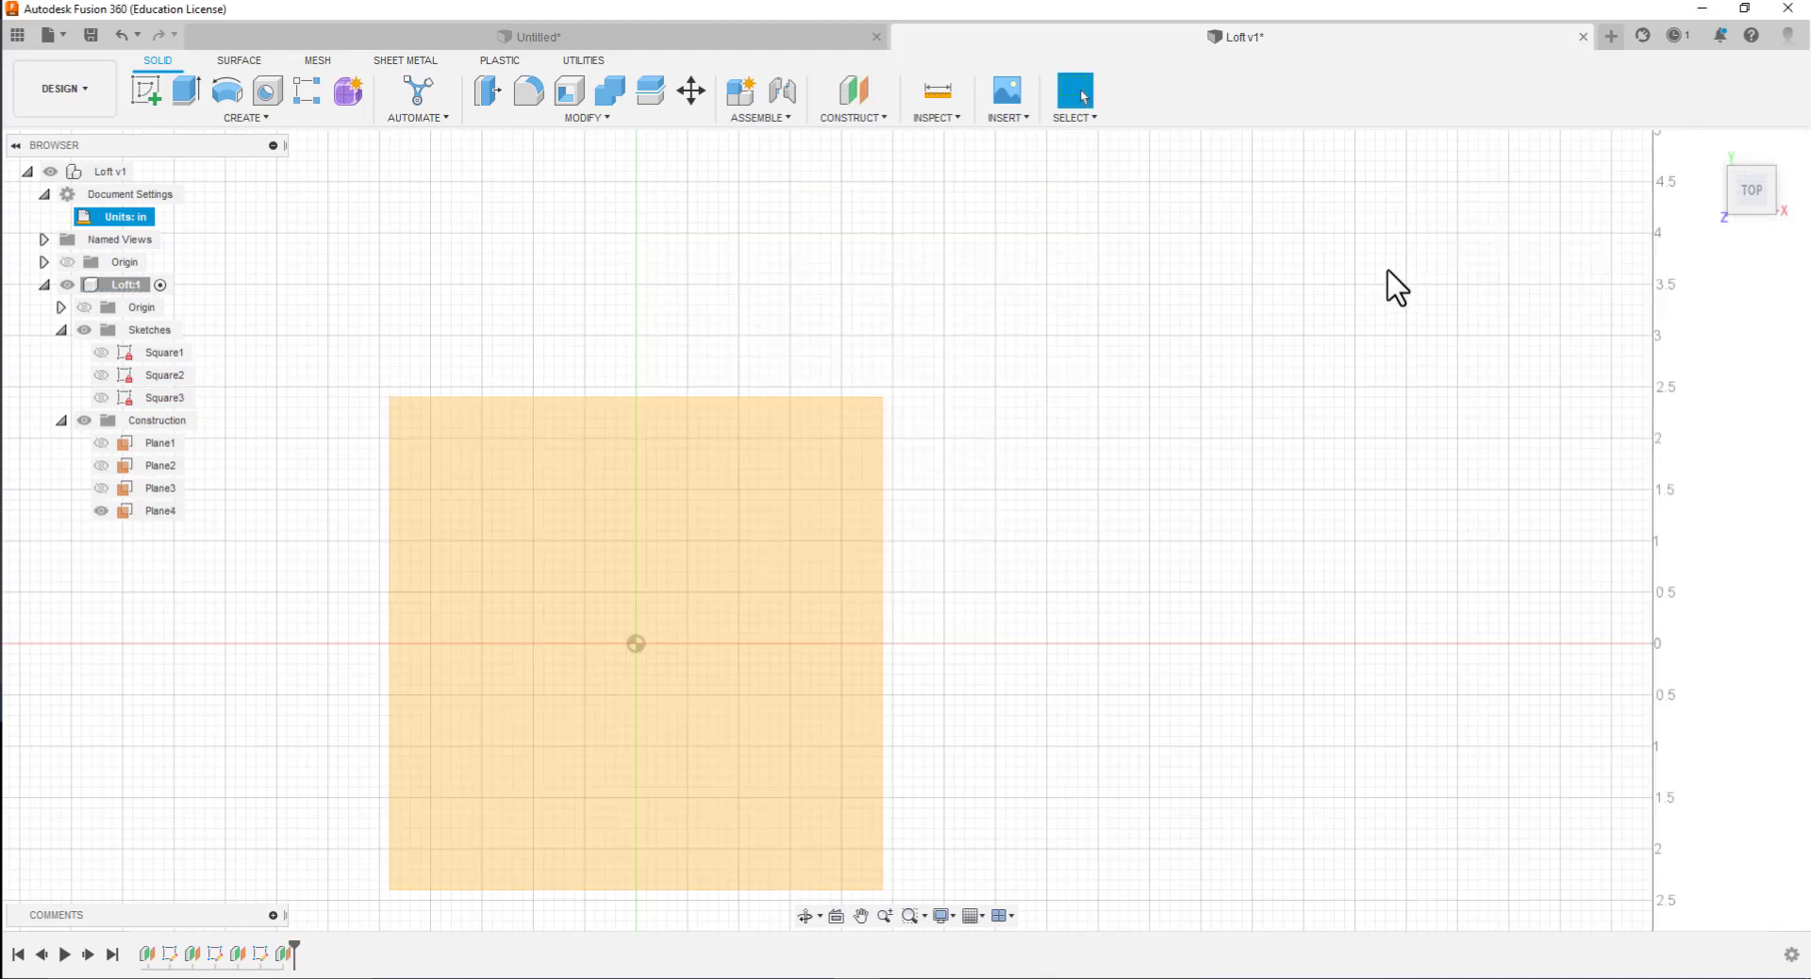
# Delete the construction plane that was offset from the Square3 sketch
pyautogui.click(693, 510)
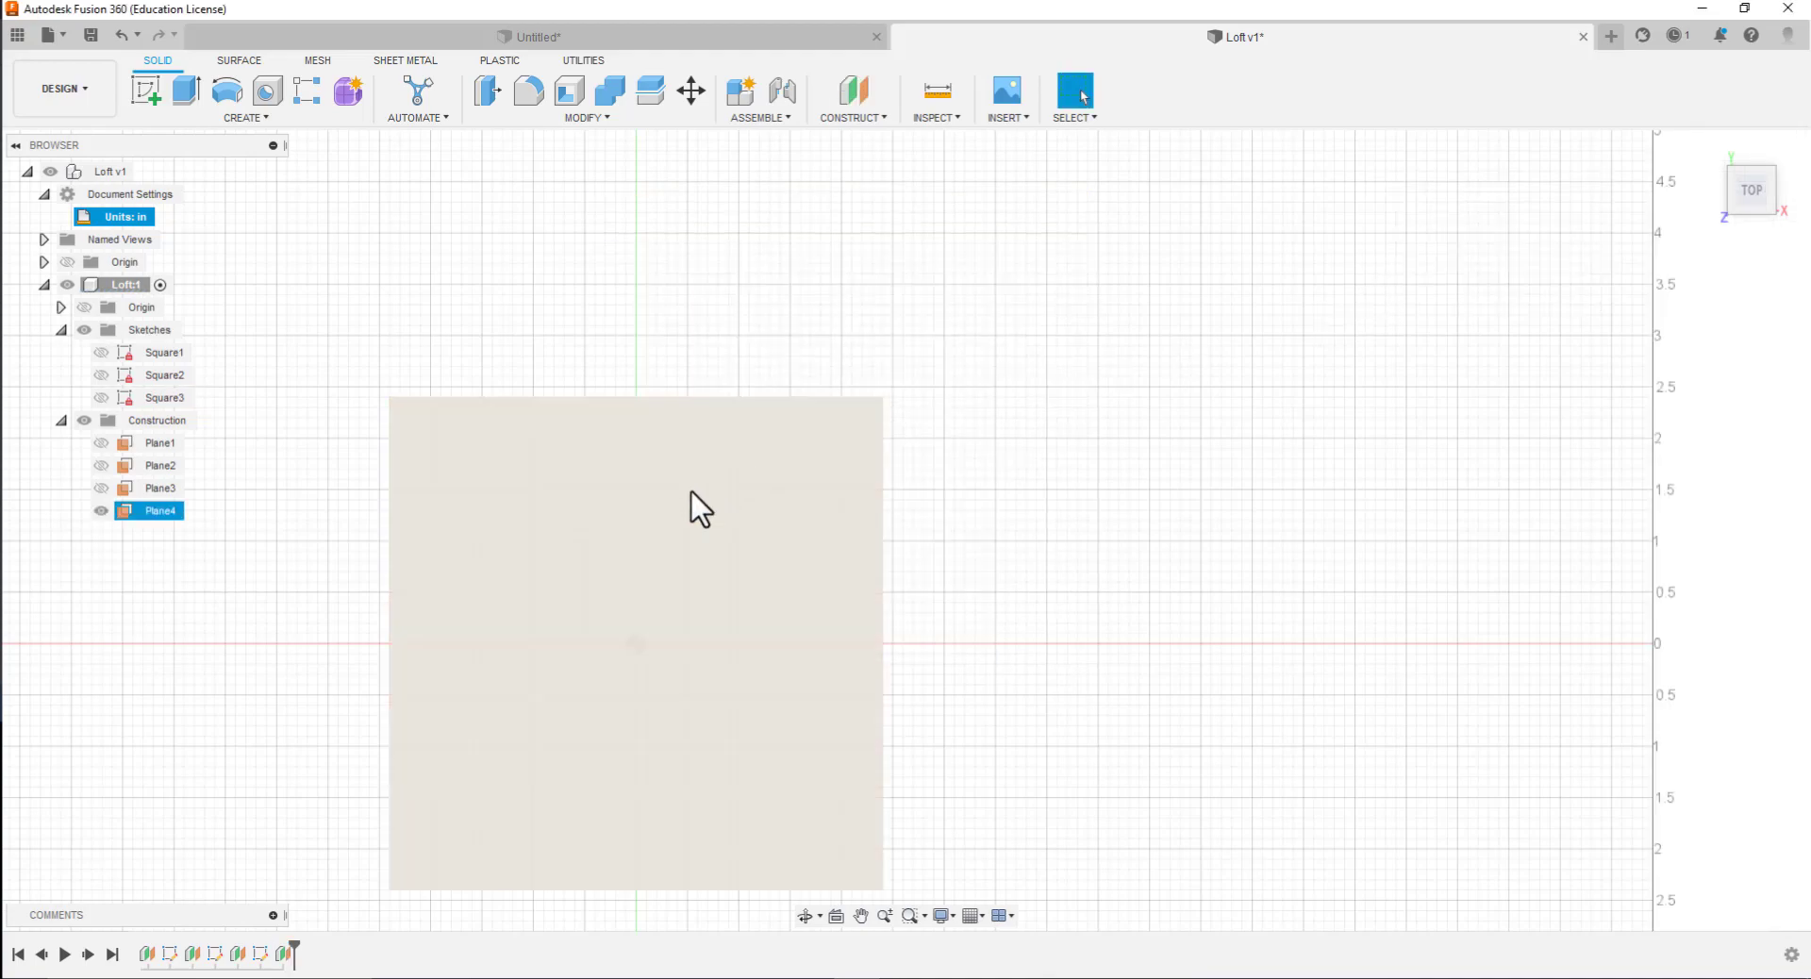
pyautogui.click(305, 583)
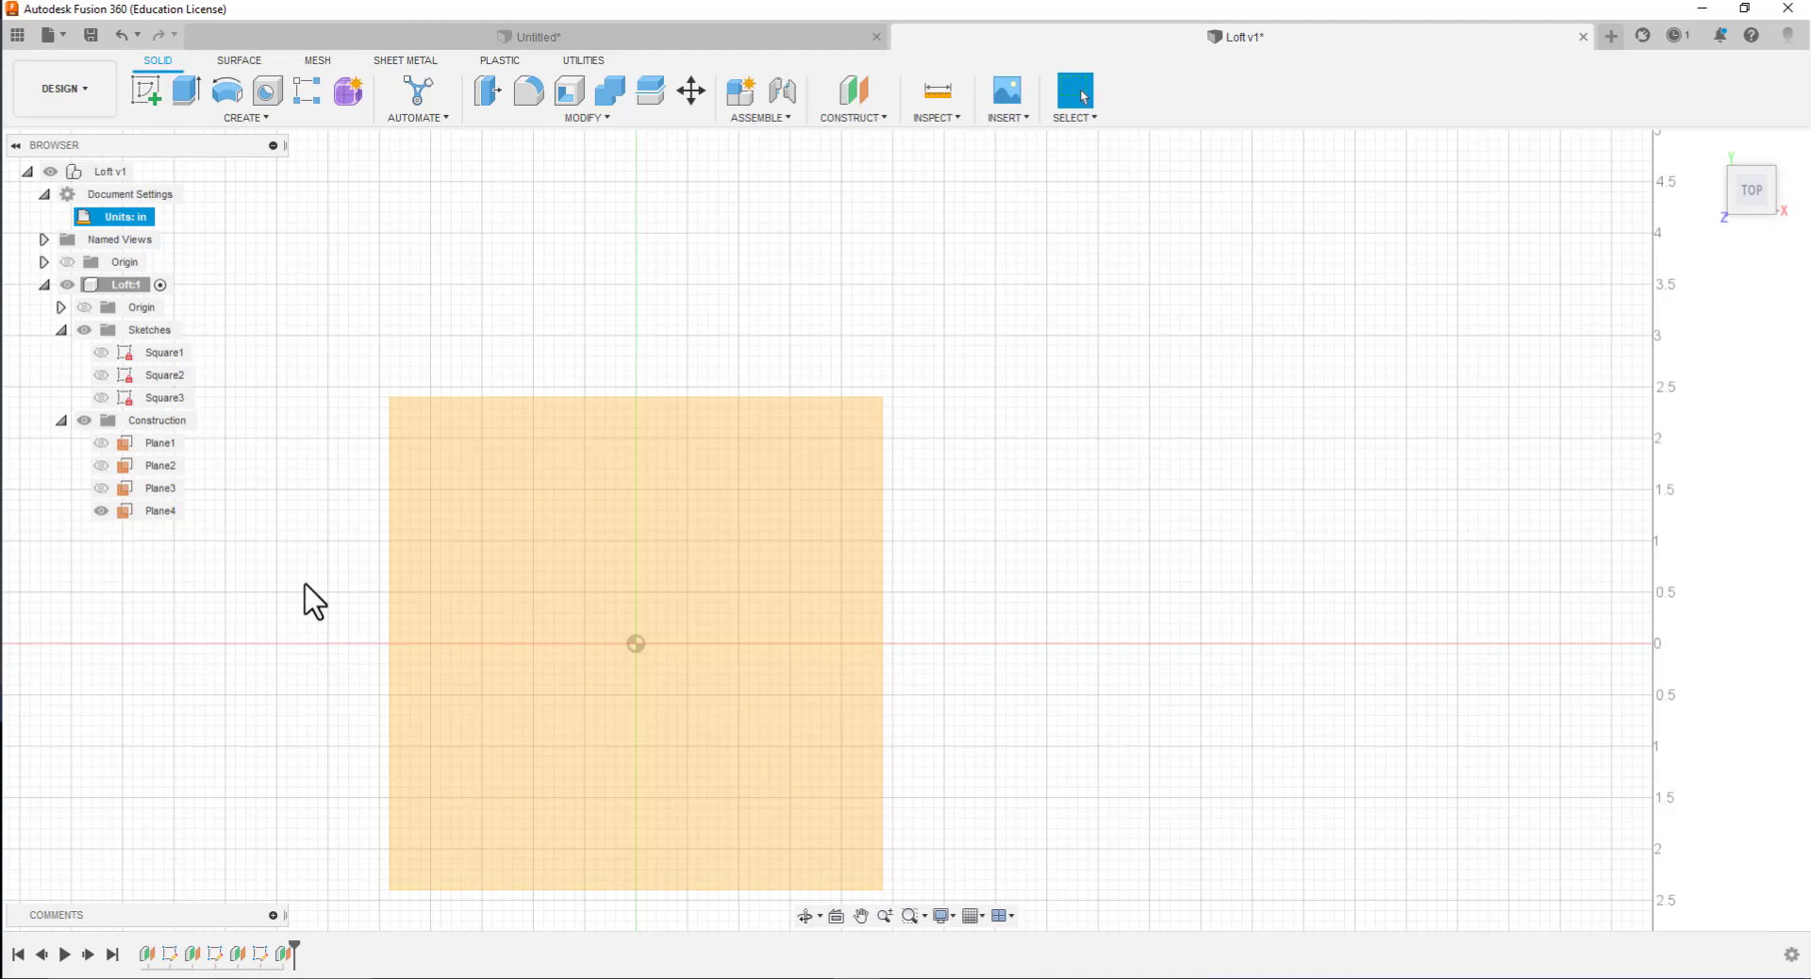
pyautogui.click(126, 515)
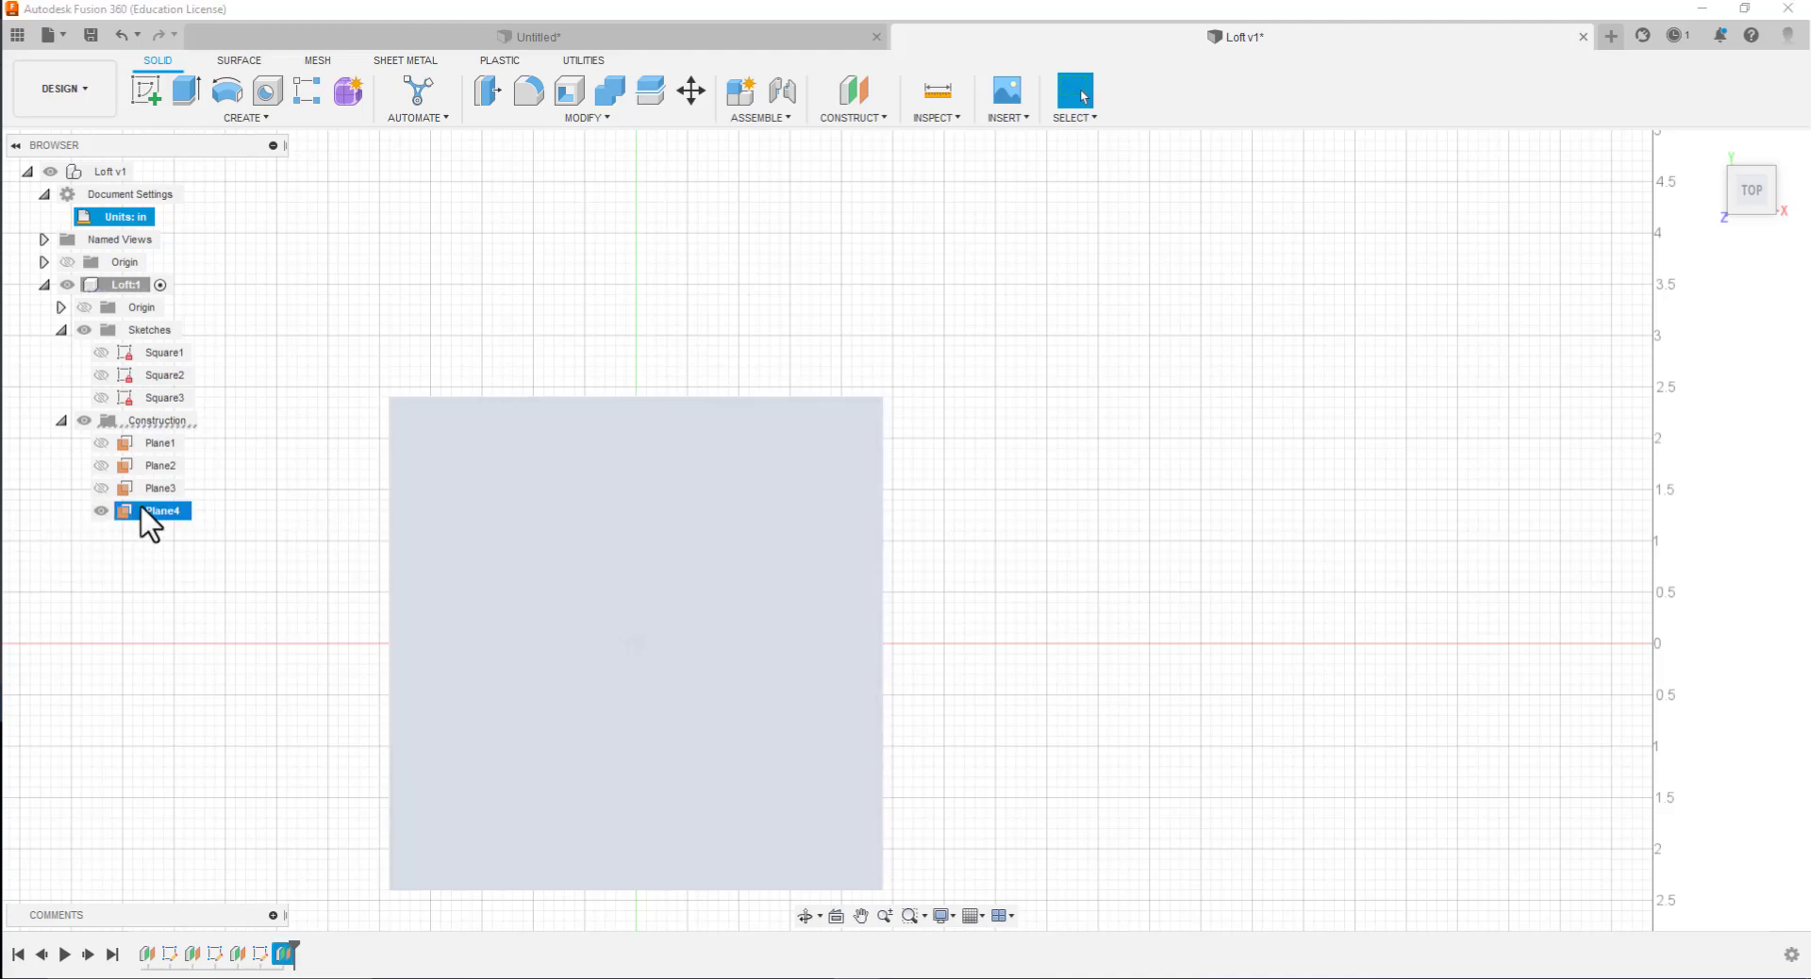
pyautogui.press('Delete')
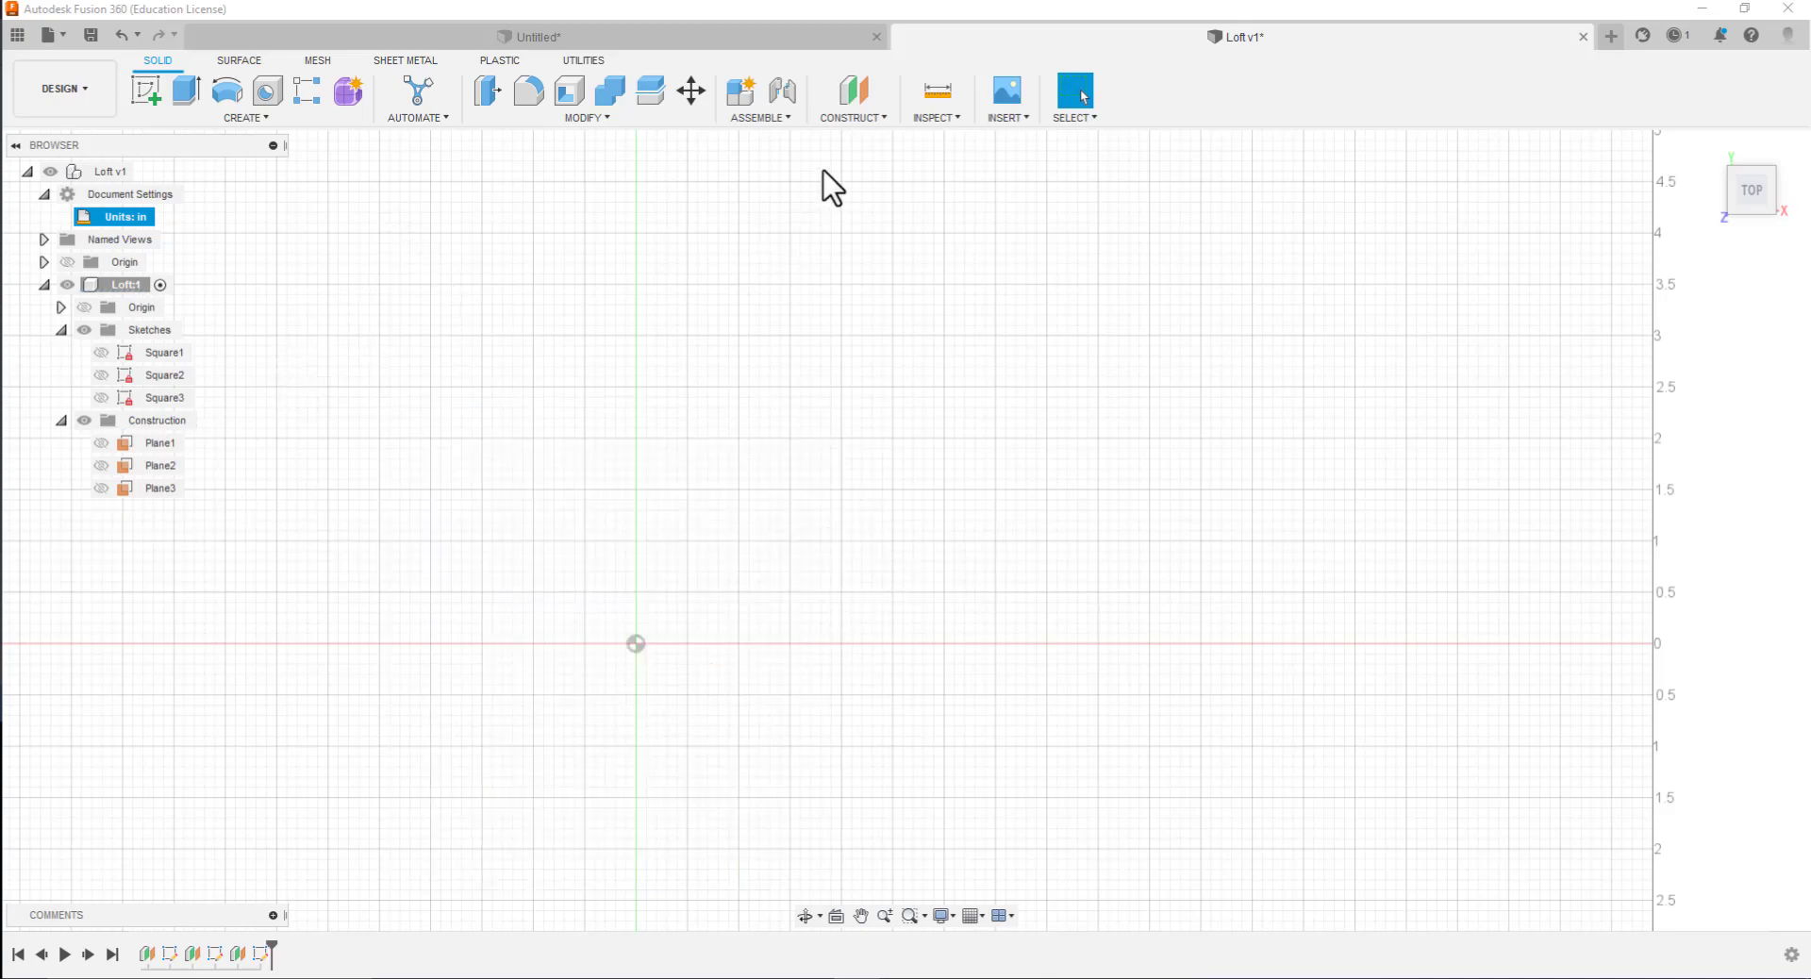
# Create a construction plane offset 1.5 in from the XY plane and start a sketch on it
pyautogui.click(851, 118)
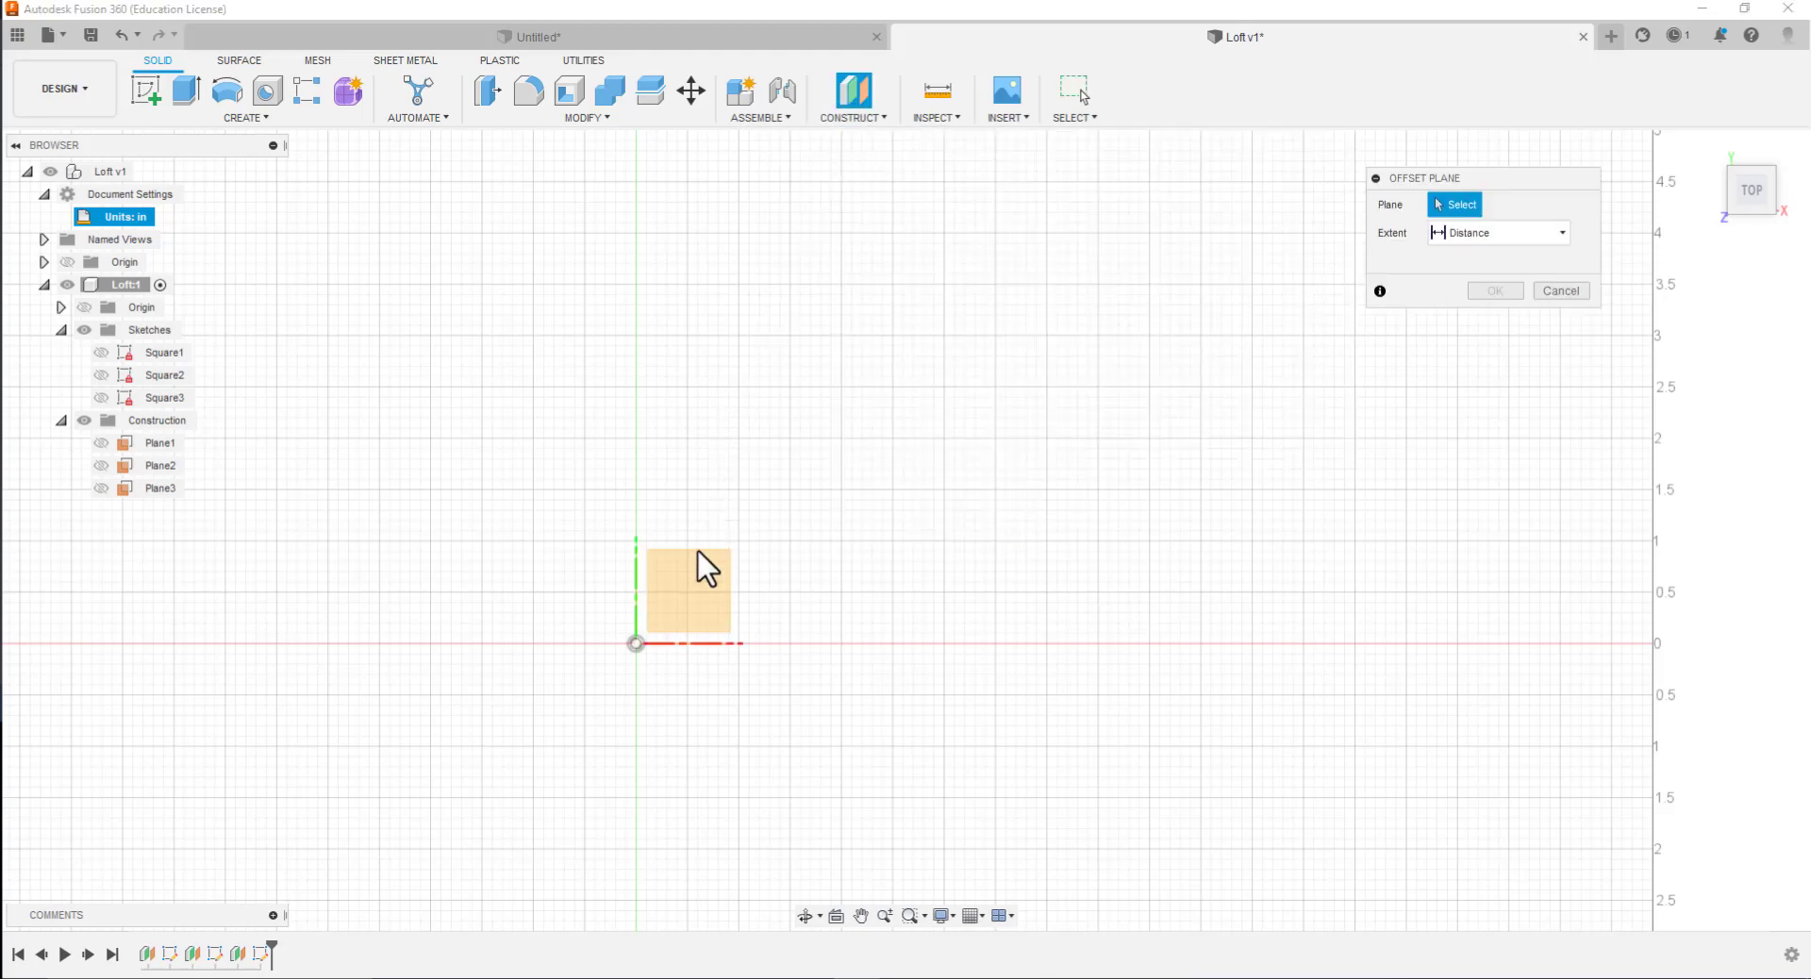
pyautogui.click(695, 594)
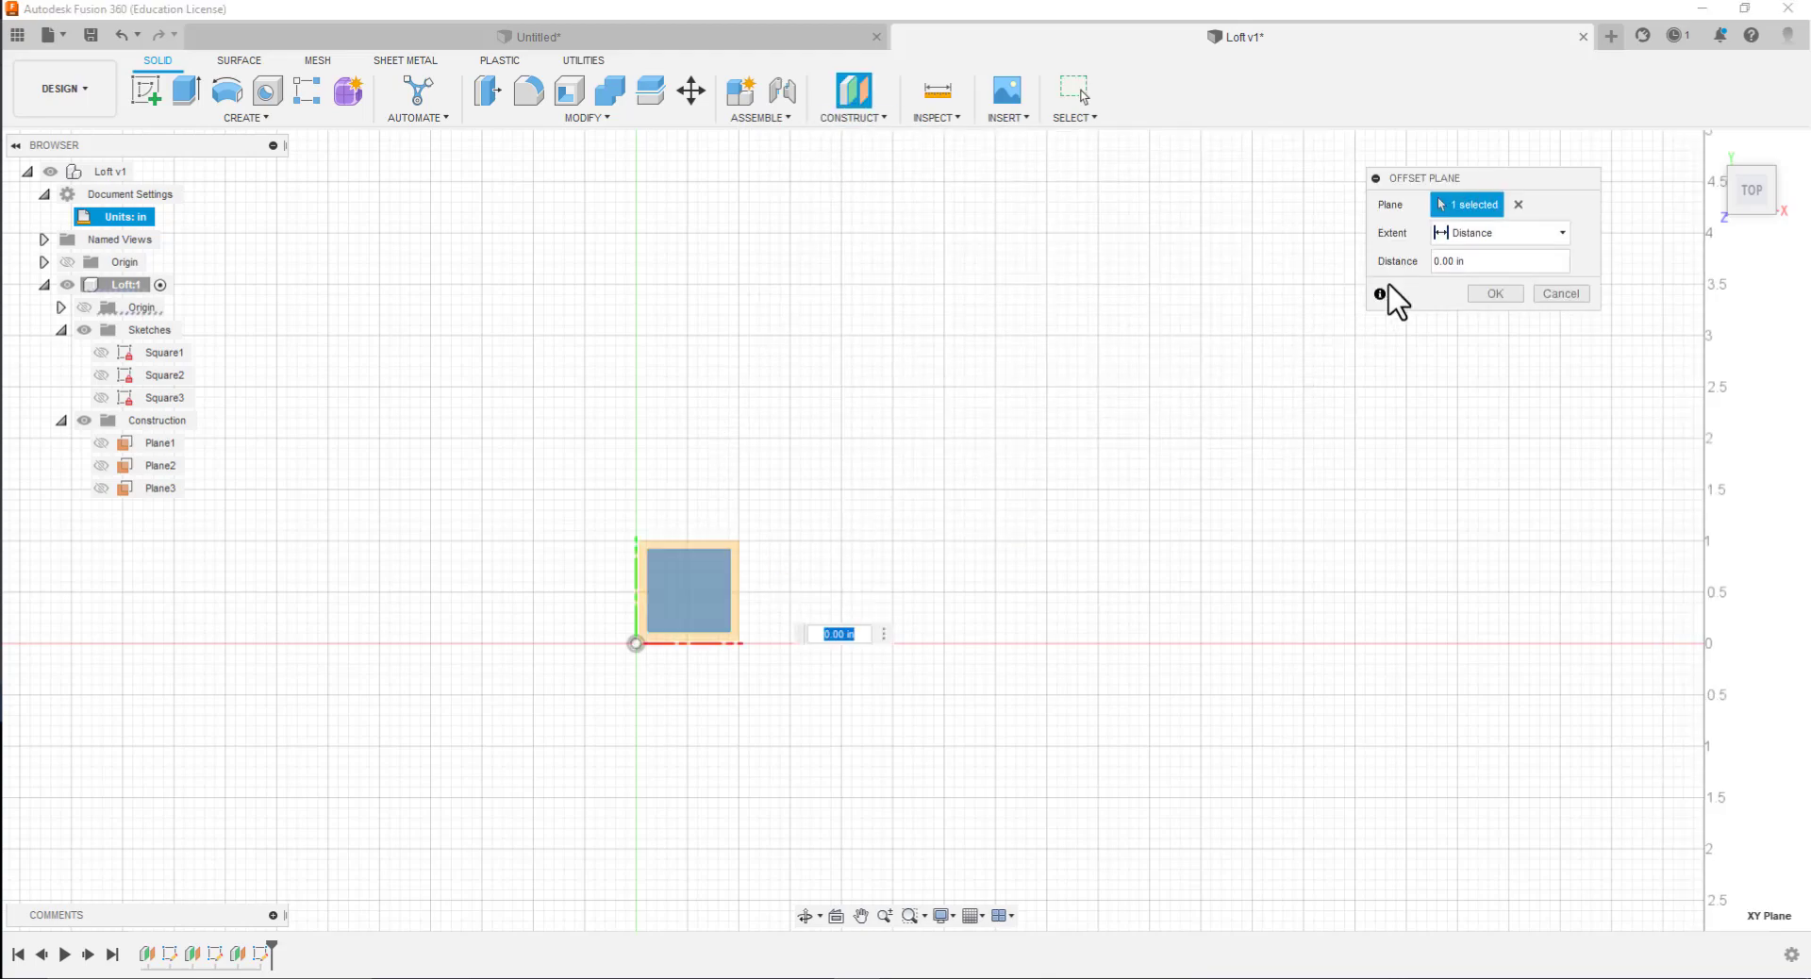
pyautogui.click(1445, 261)
pyautogui.write('1.5')
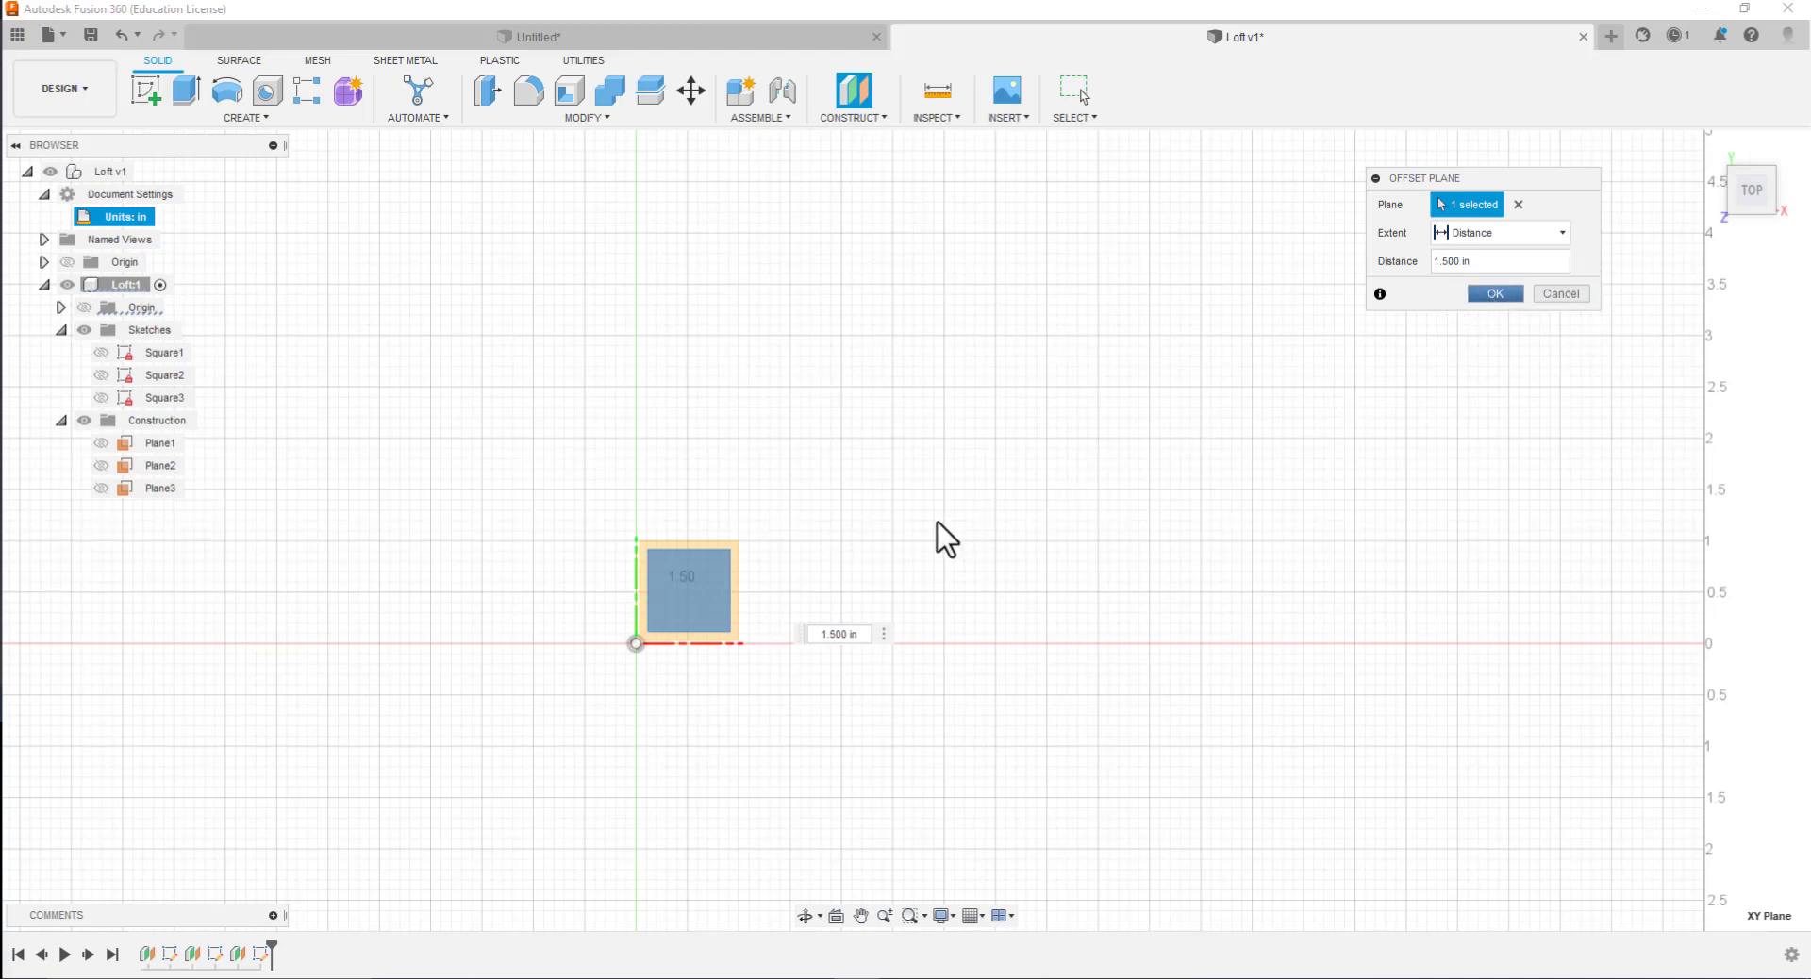
pyautogui.press('Return')
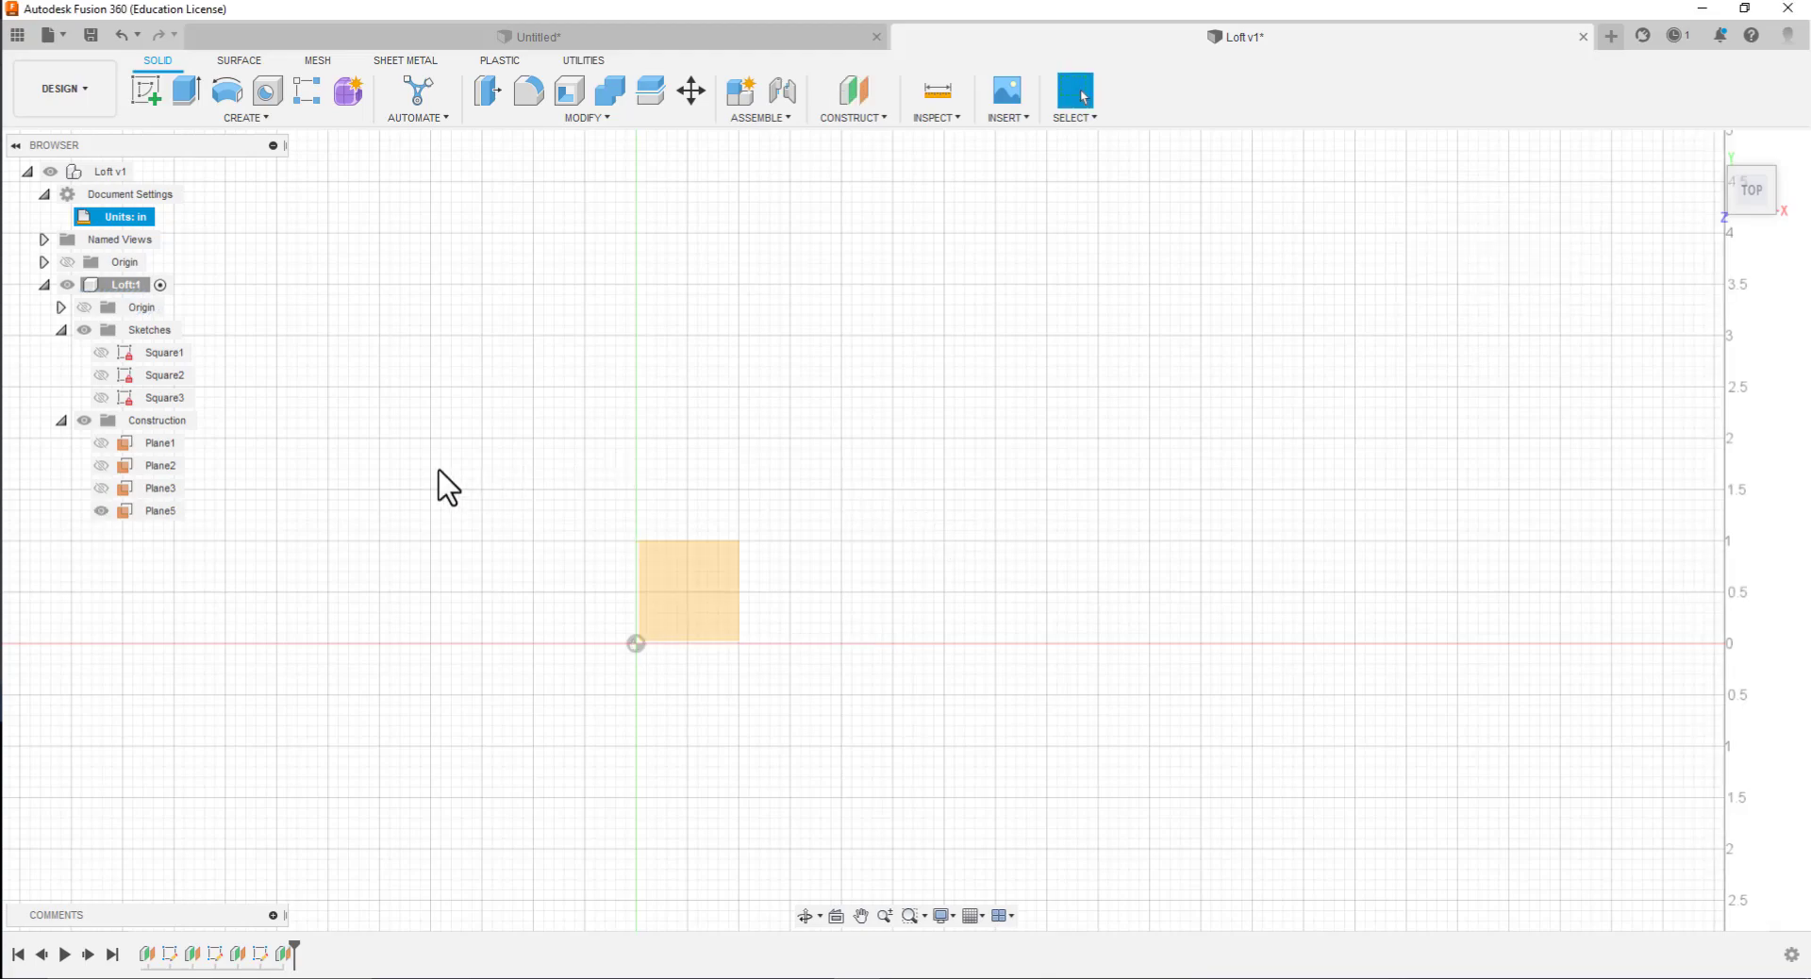
pyautogui.click(146, 90)
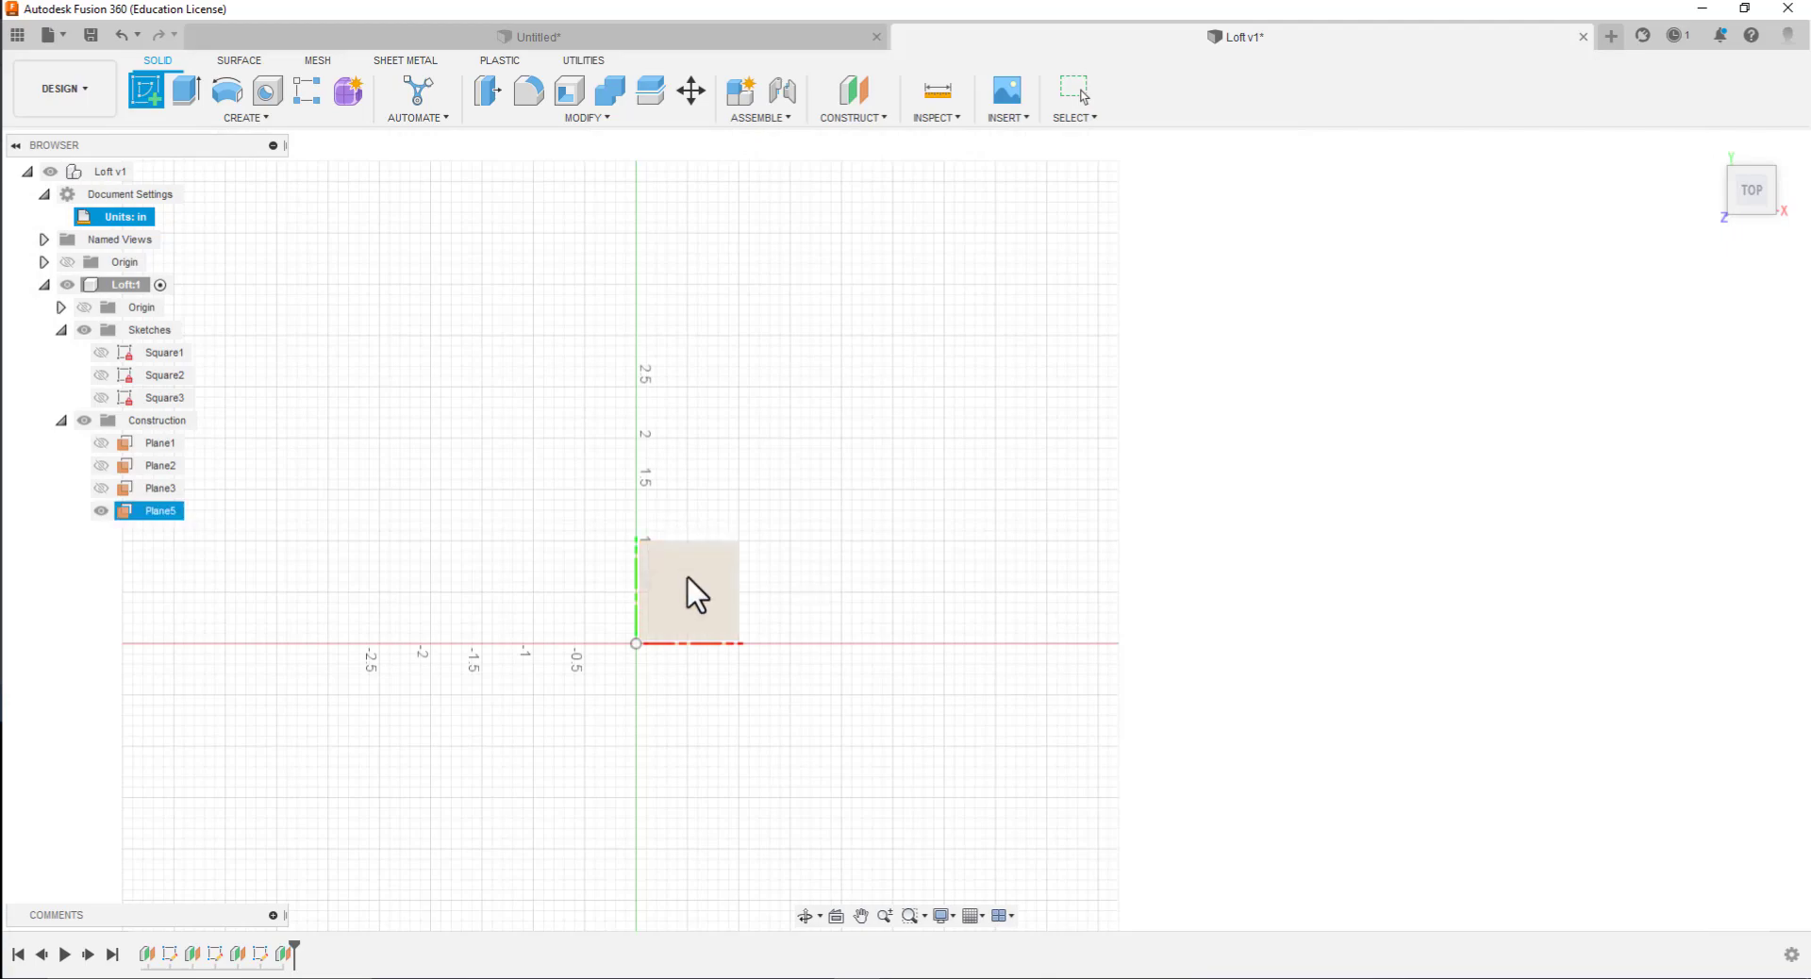
pyautogui.click(687, 577)
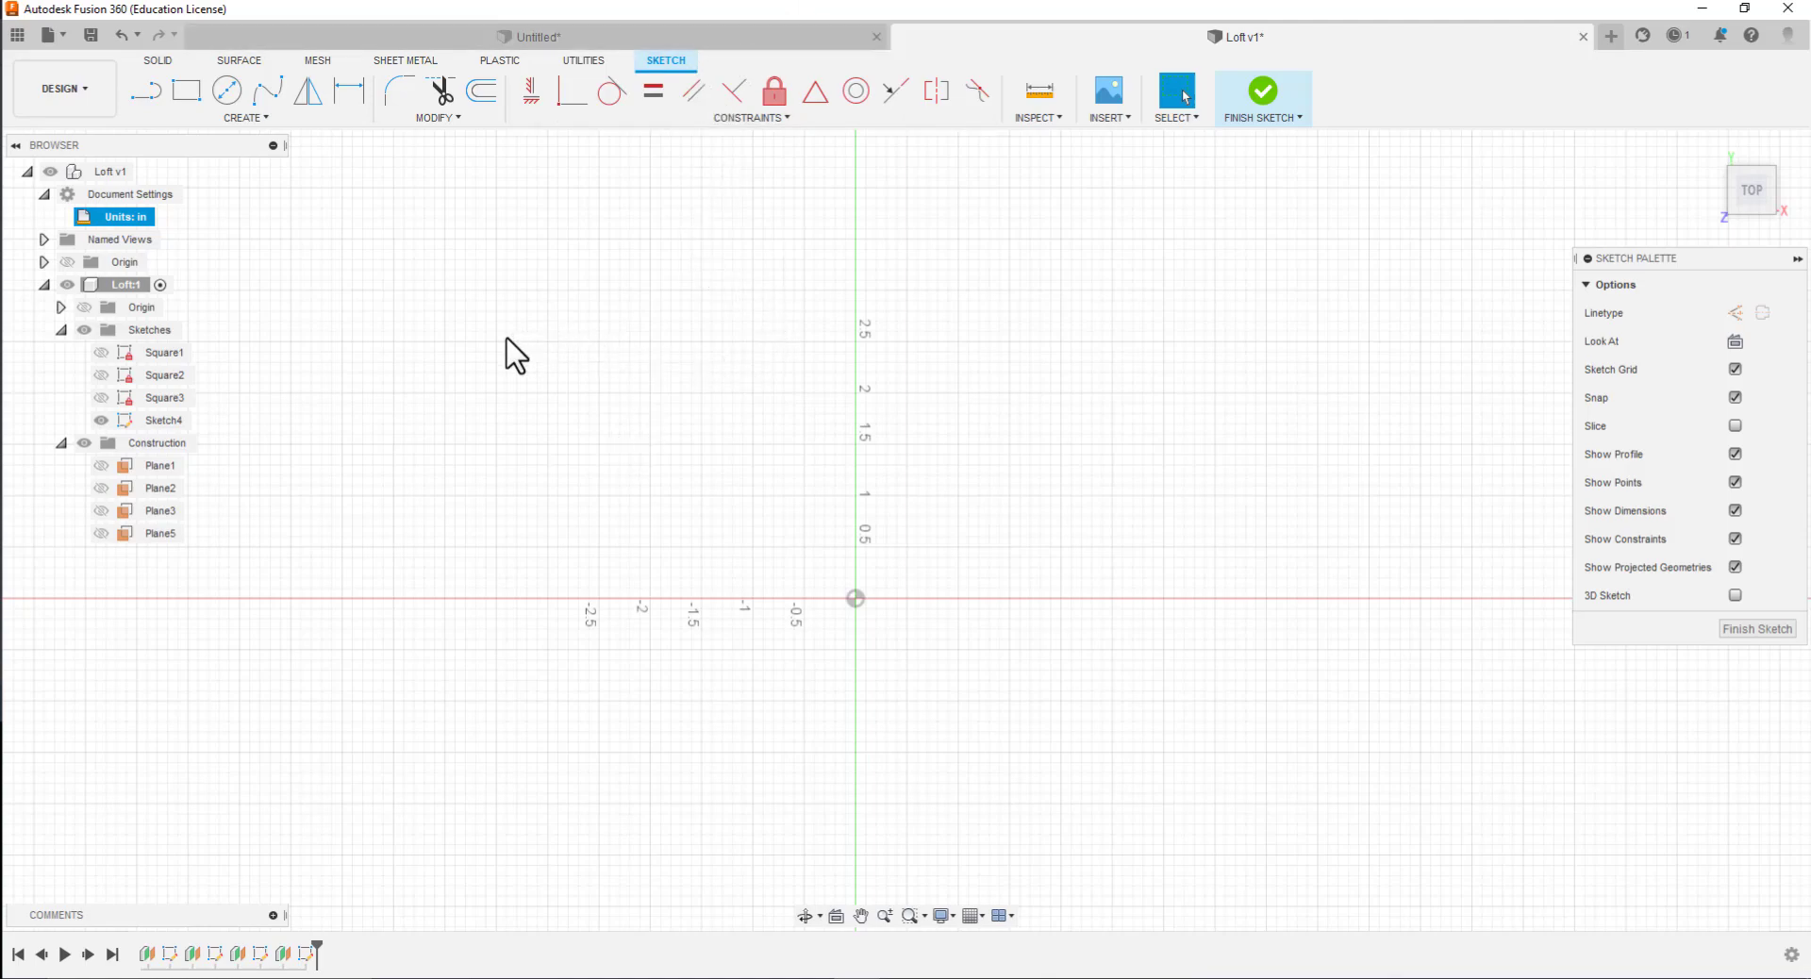
# Rename the new sketch Square4
pyautogui.click(159, 424)
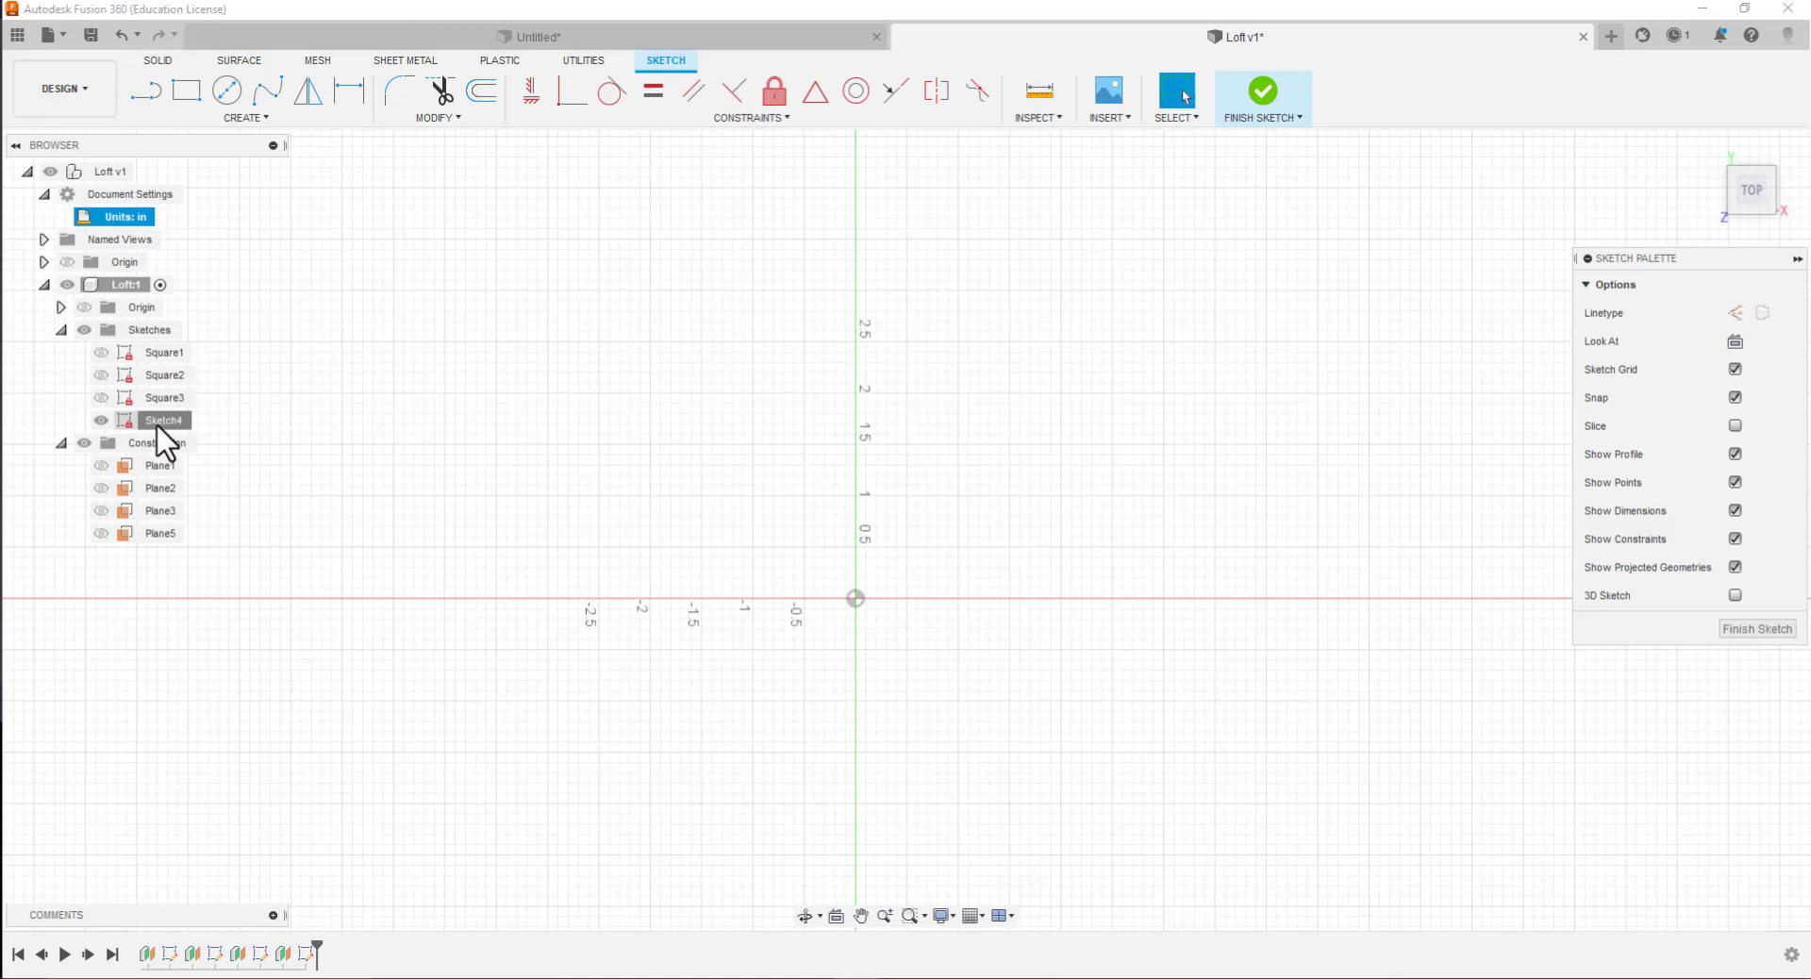
pyautogui.click(158, 424)
pyautogui.press('BackSpace')
pyautogui.write('Sqau')
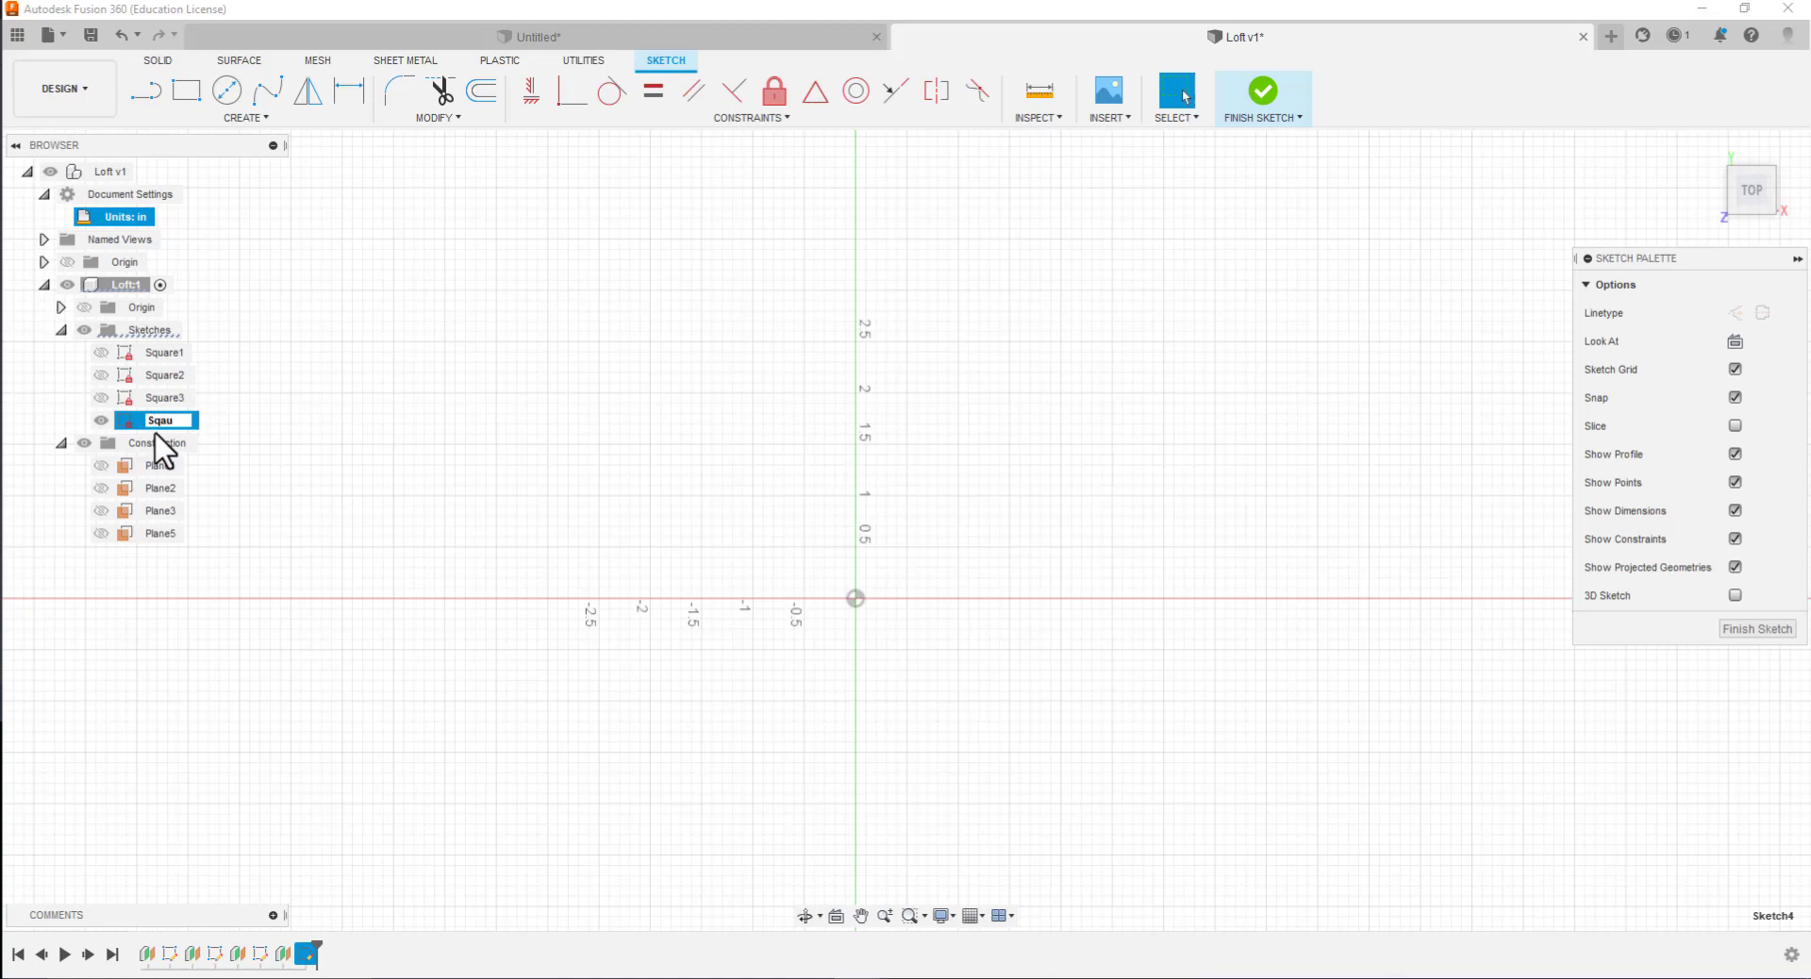
pyautogui.press('BackSpace')
pyautogui.write('uare4')
pyautogui.press('Return')
# Draw a 4 in by 4 in rectangle from the origin in the Square4 sketch
pyautogui.click(186, 90)
pyautogui.click(855, 599)
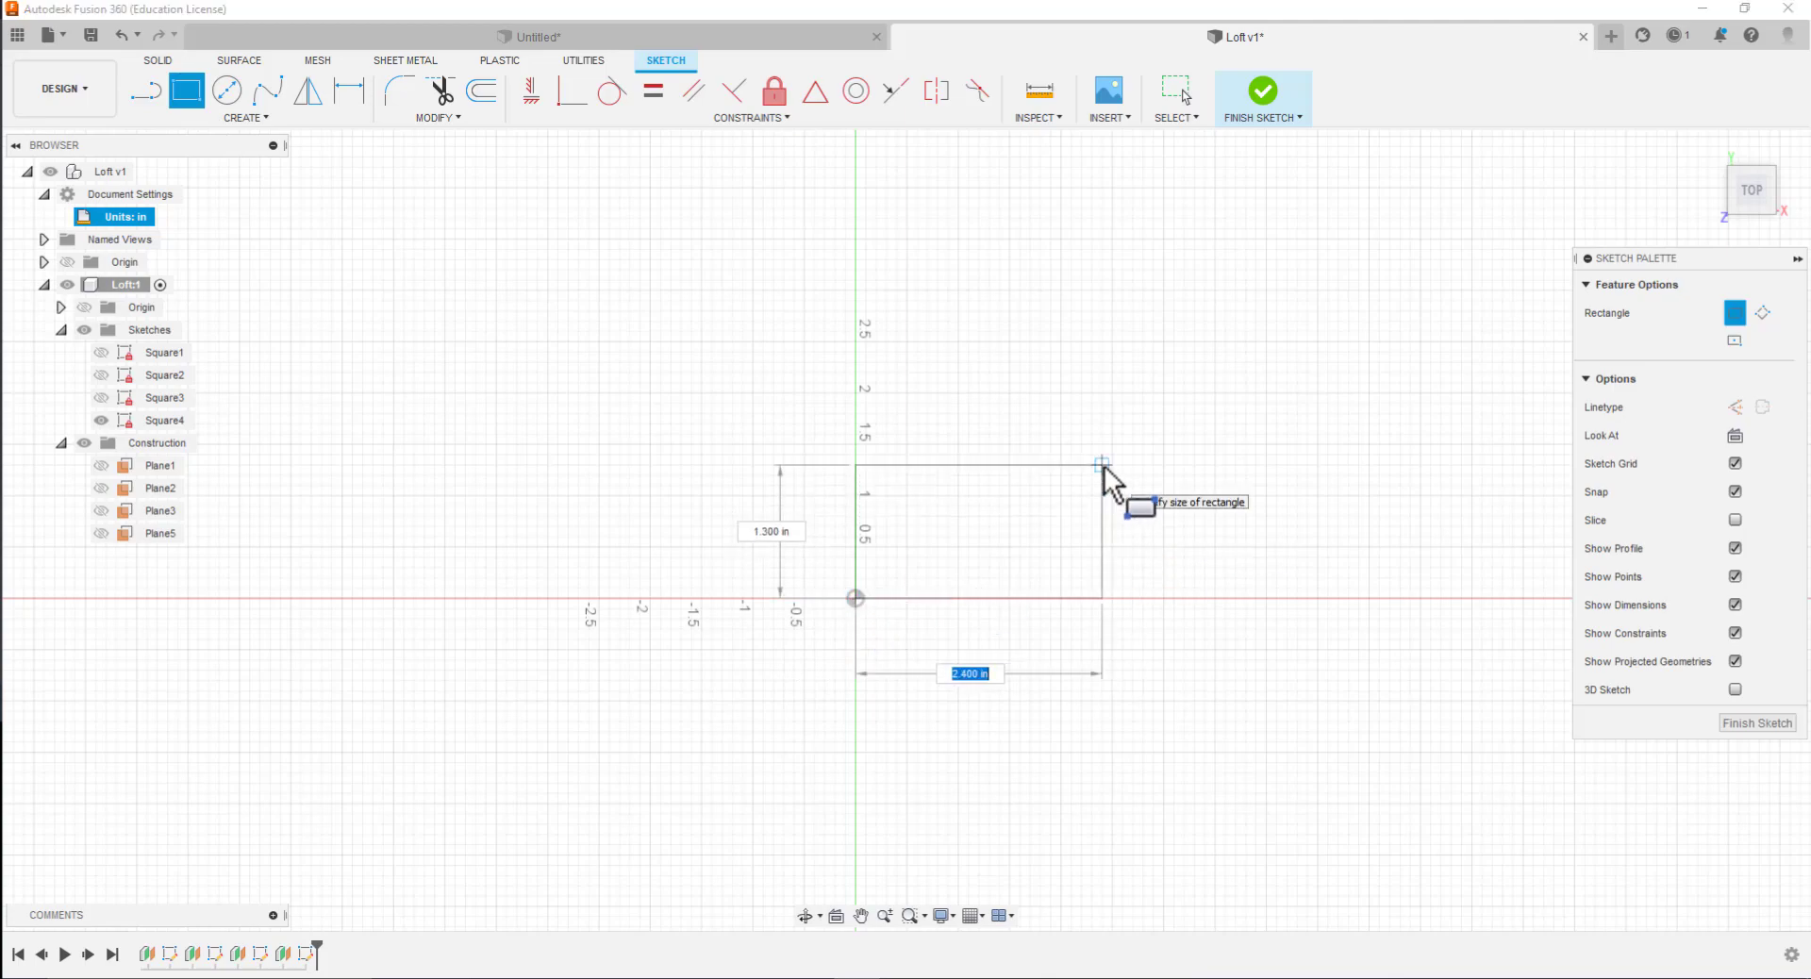
pyautogui.write('4')
pyautogui.press('Tab')
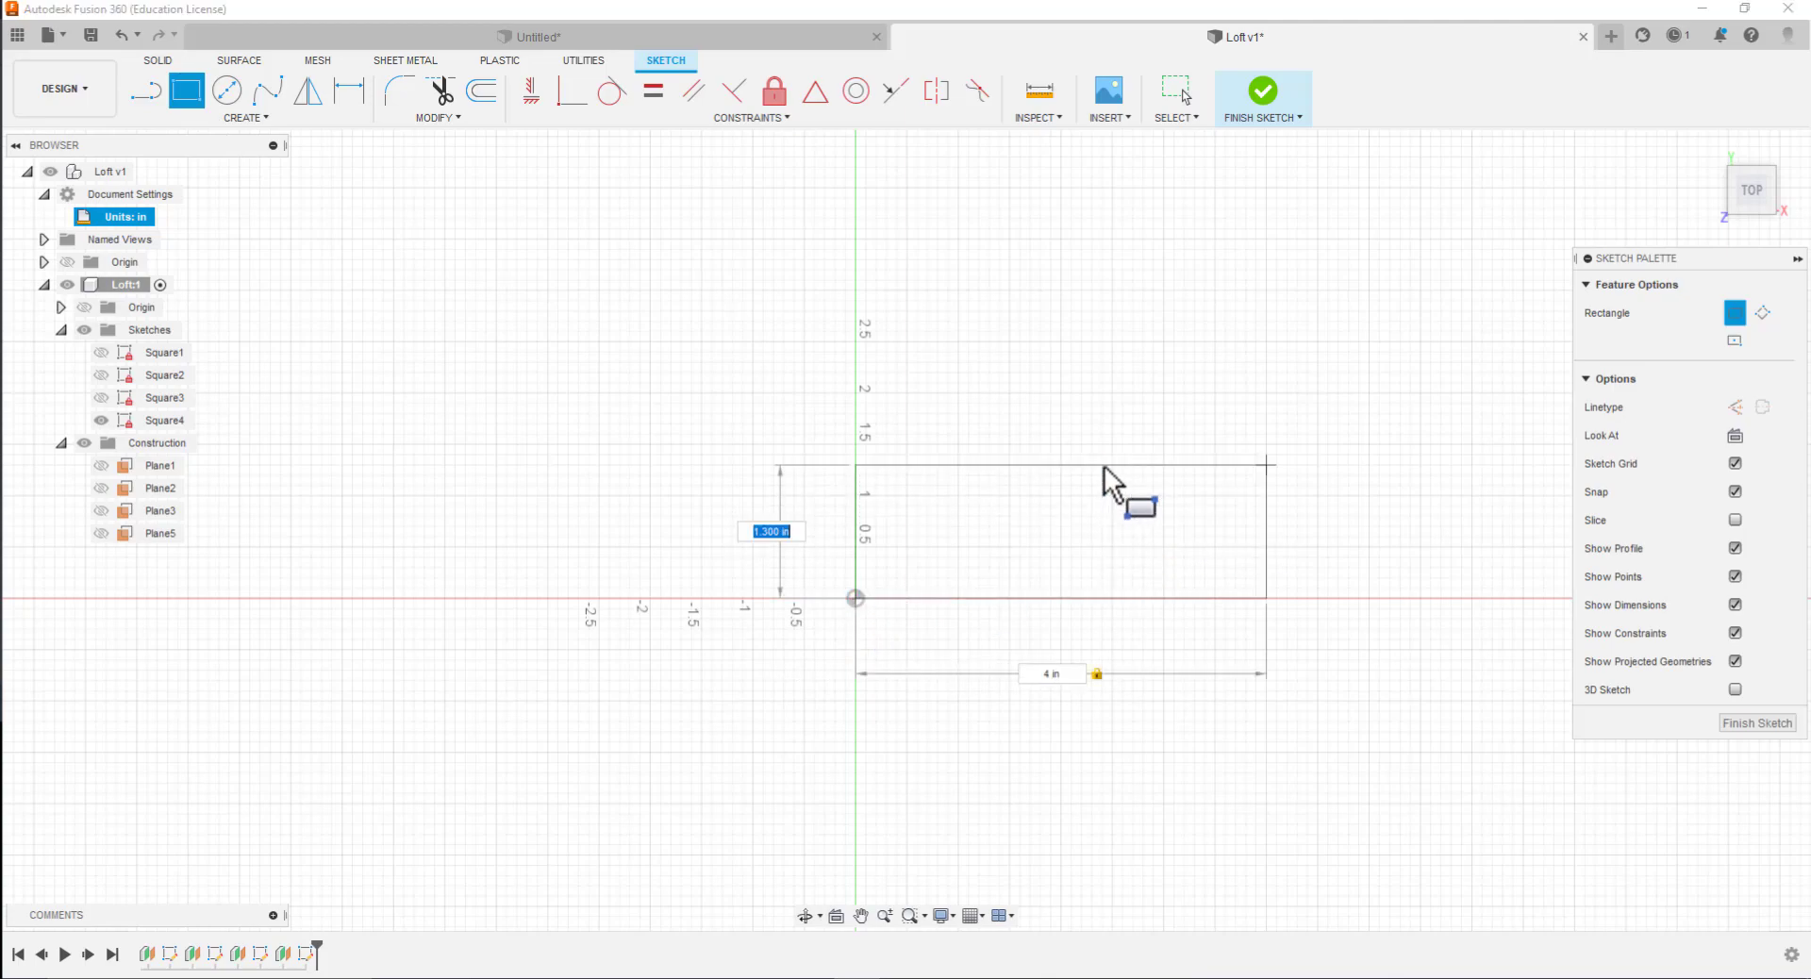
pyautogui.write('4')
pyautogui.press('Tab')
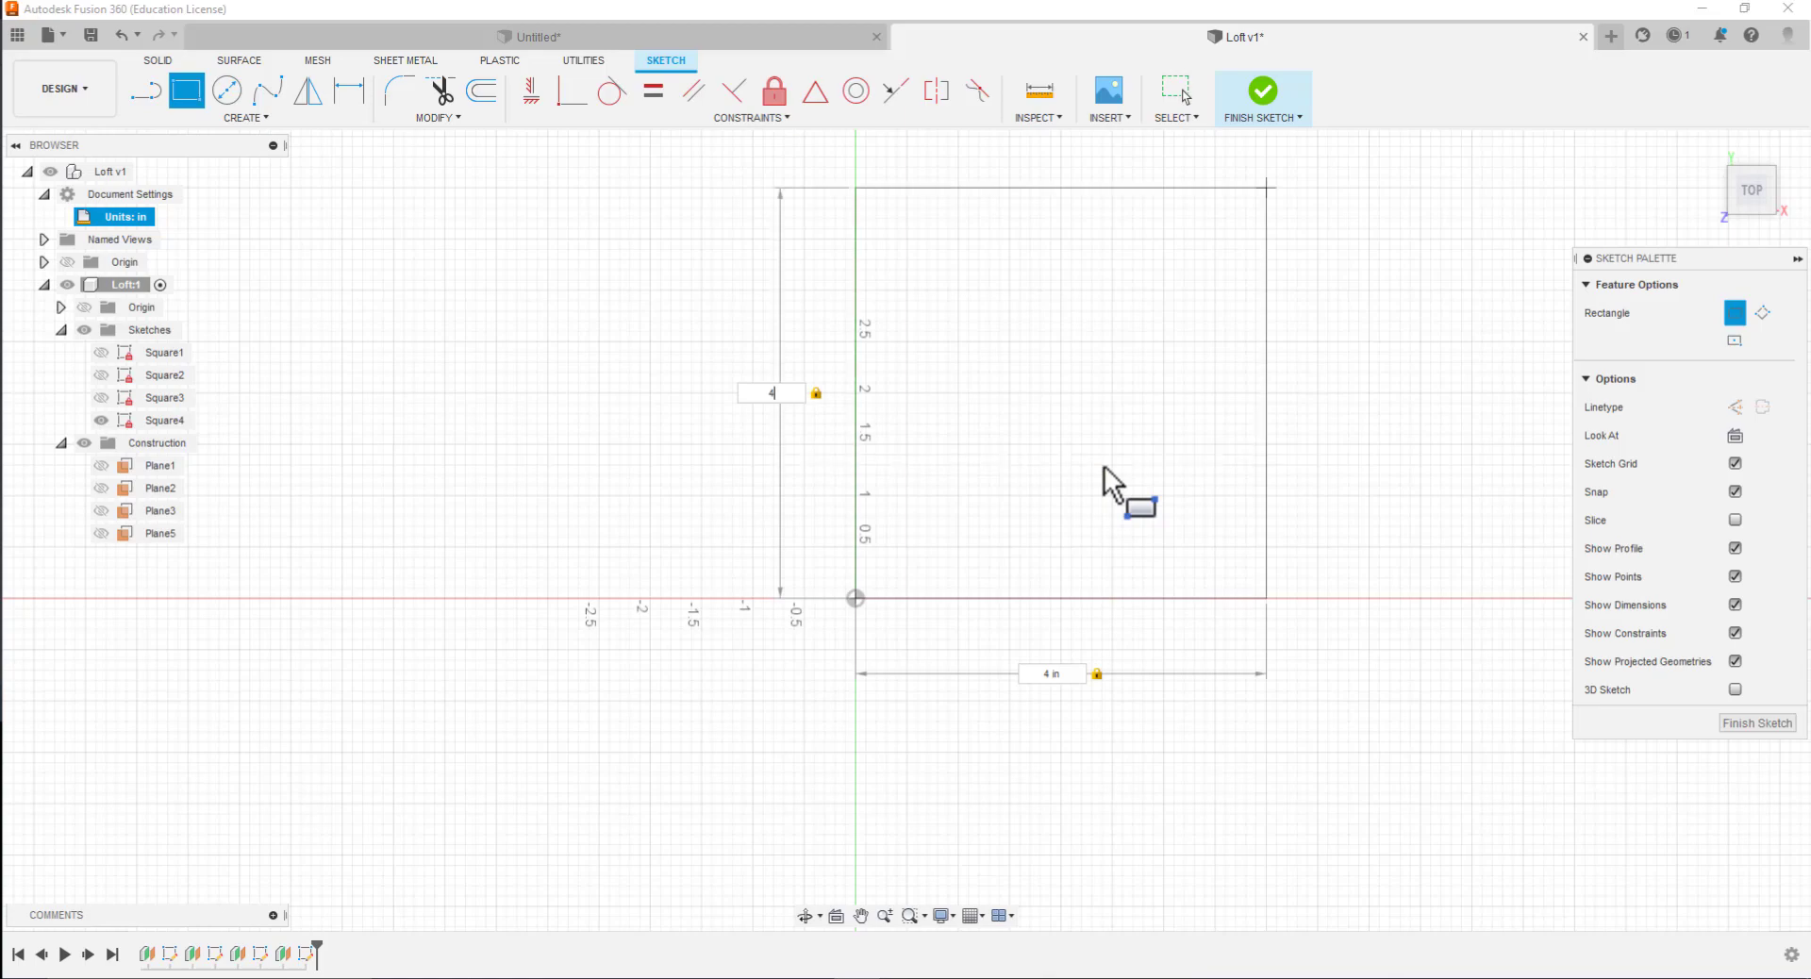
pyautogui.press('Return')
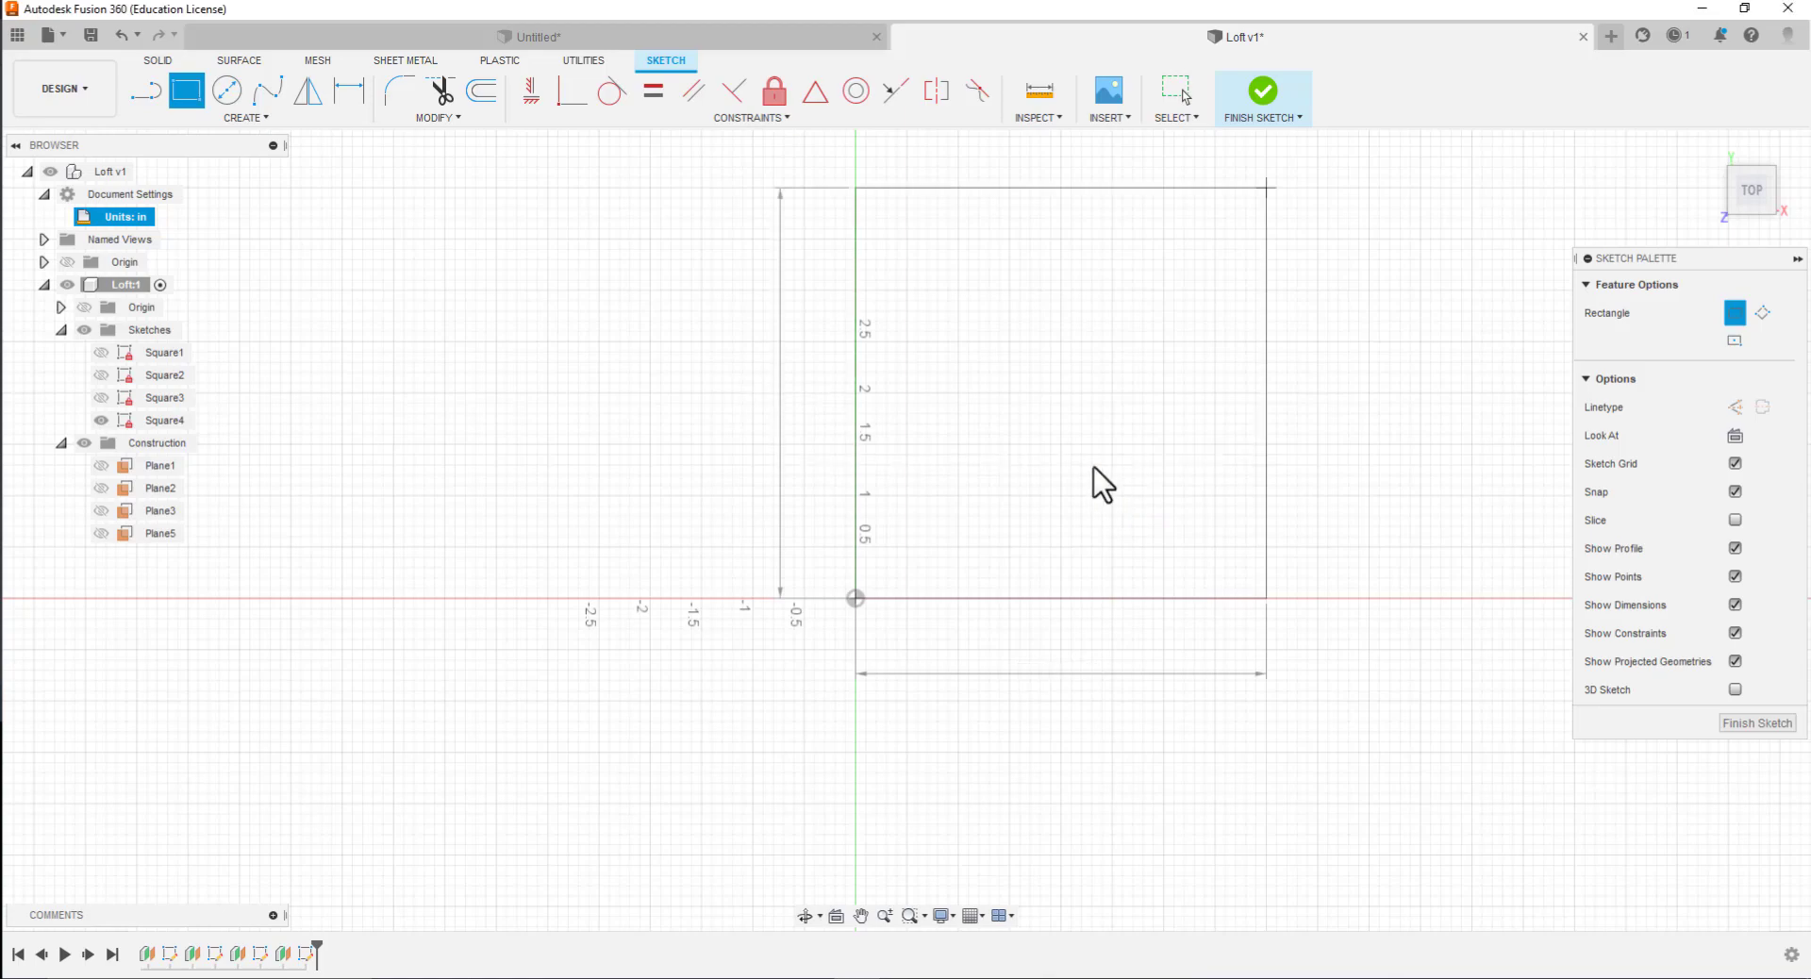
pyautogui.press('Escape')
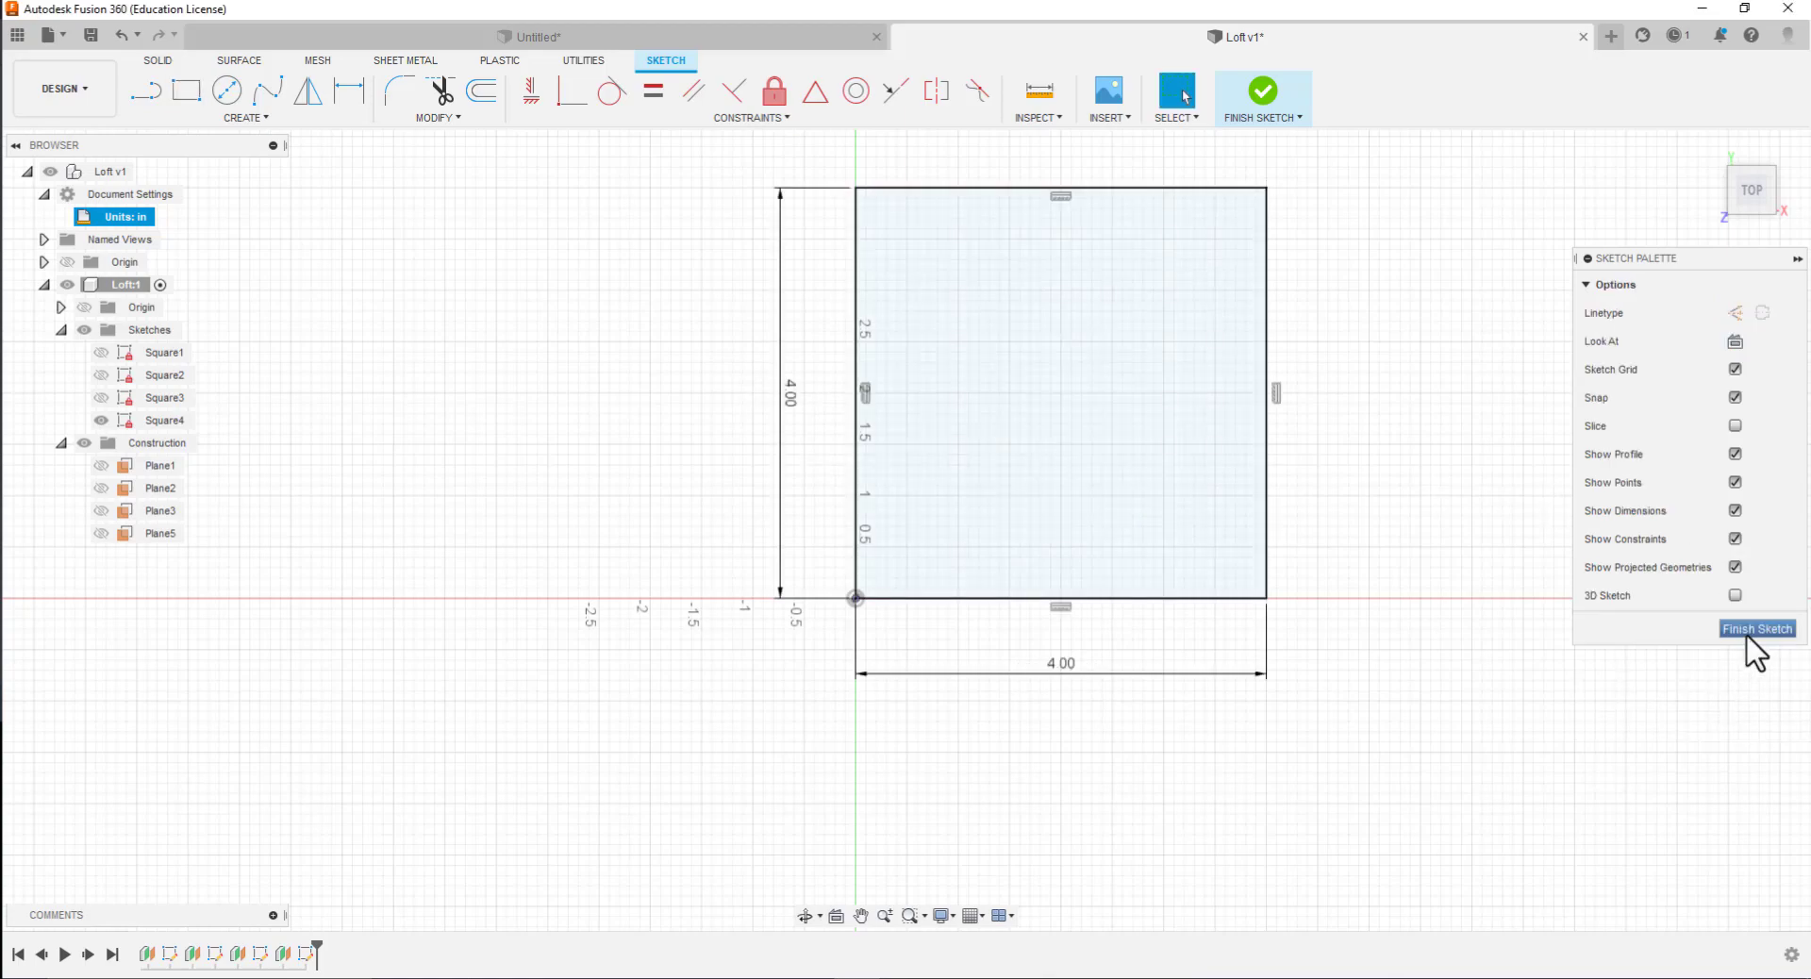
# Finish the Square4 sketch and hide it
pyautogui.click(1748, 630)
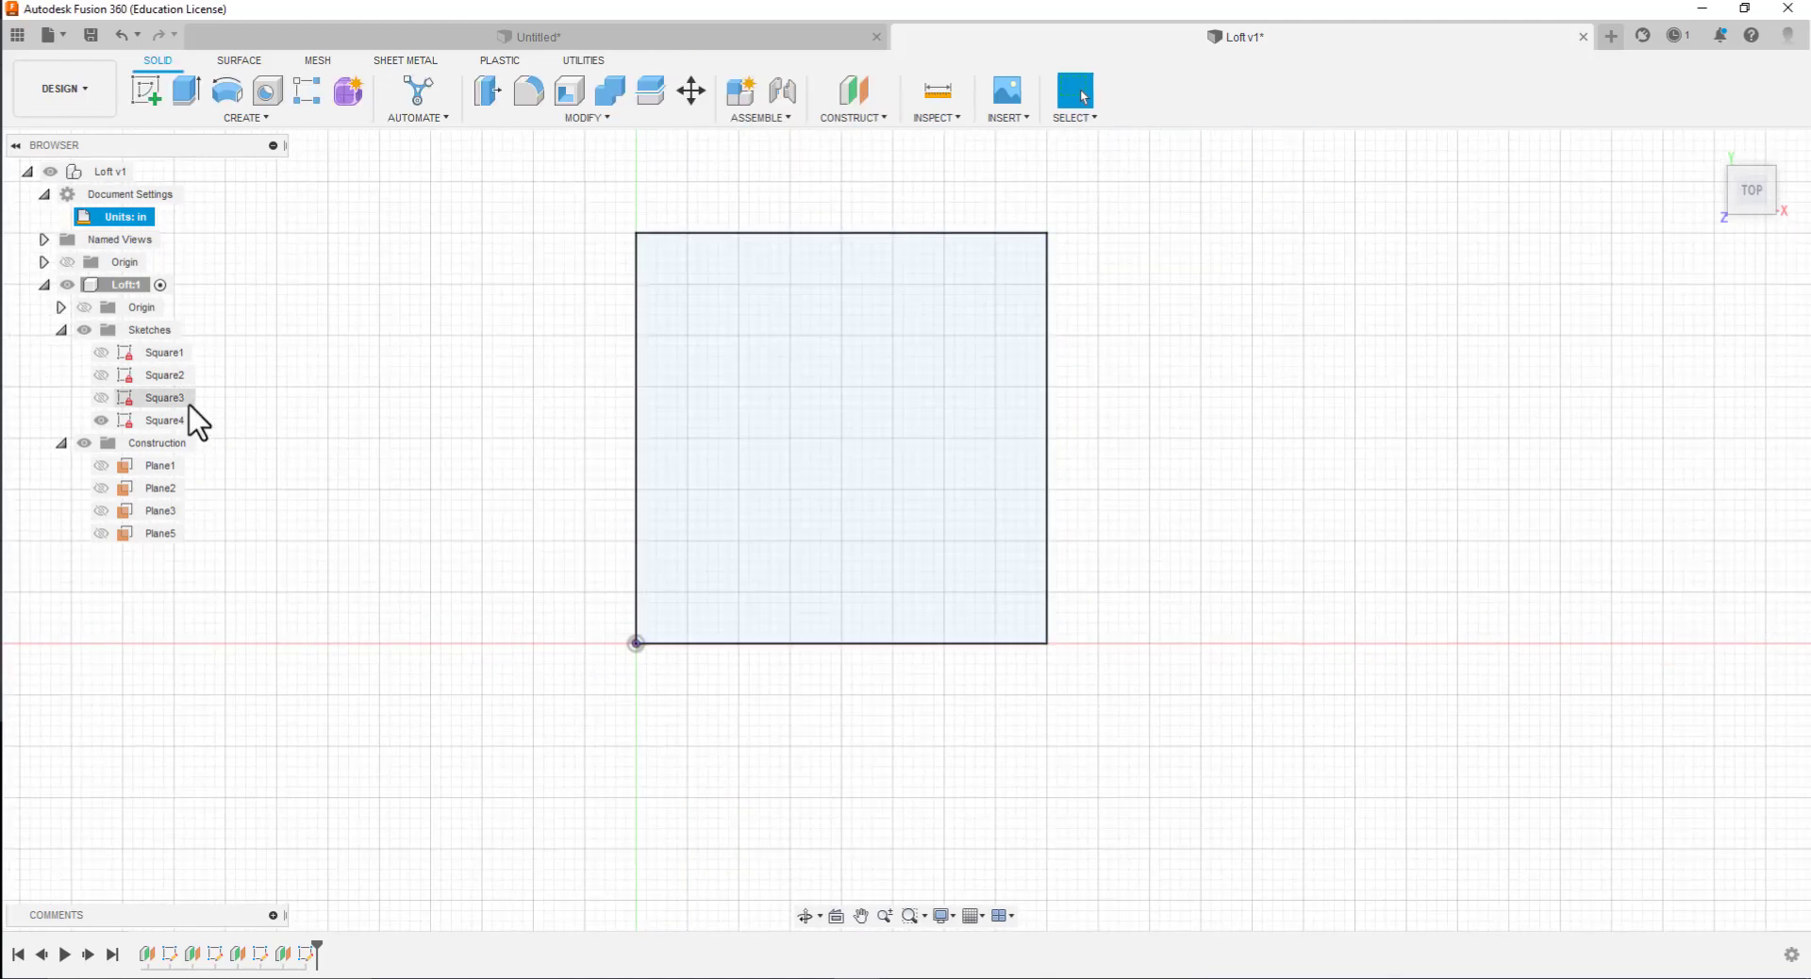
pyautogui.click(99, 422)
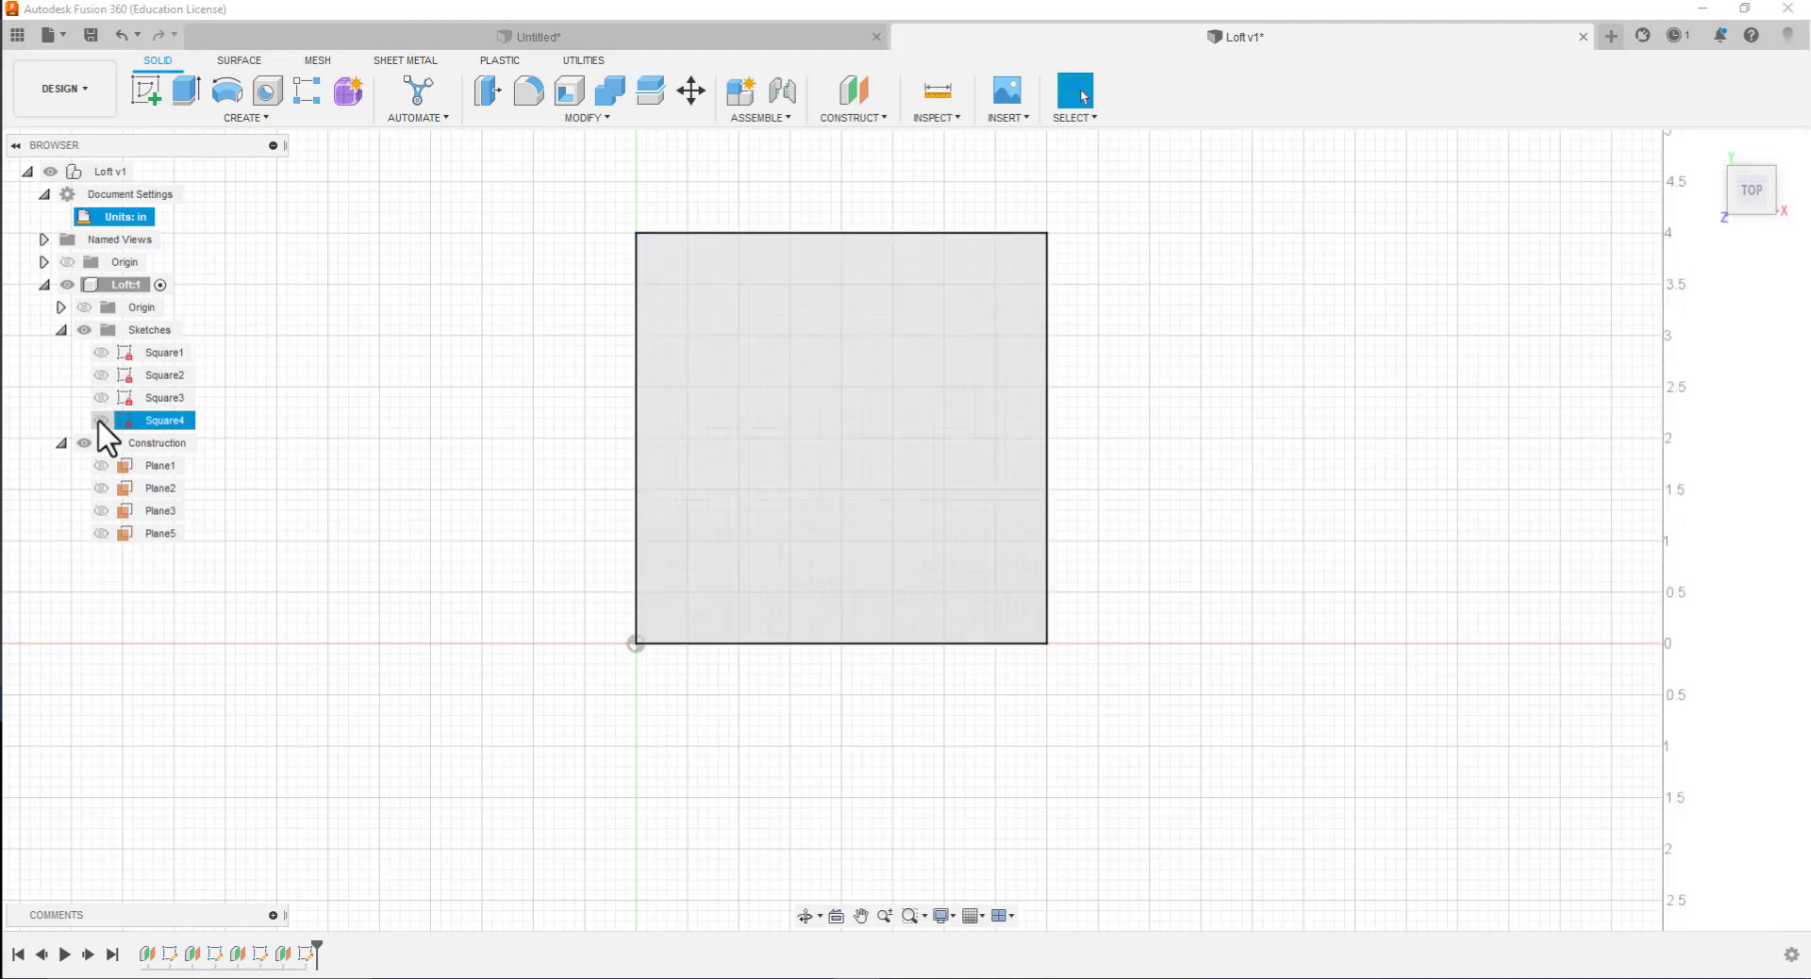
pyautogui.click(101, 421)
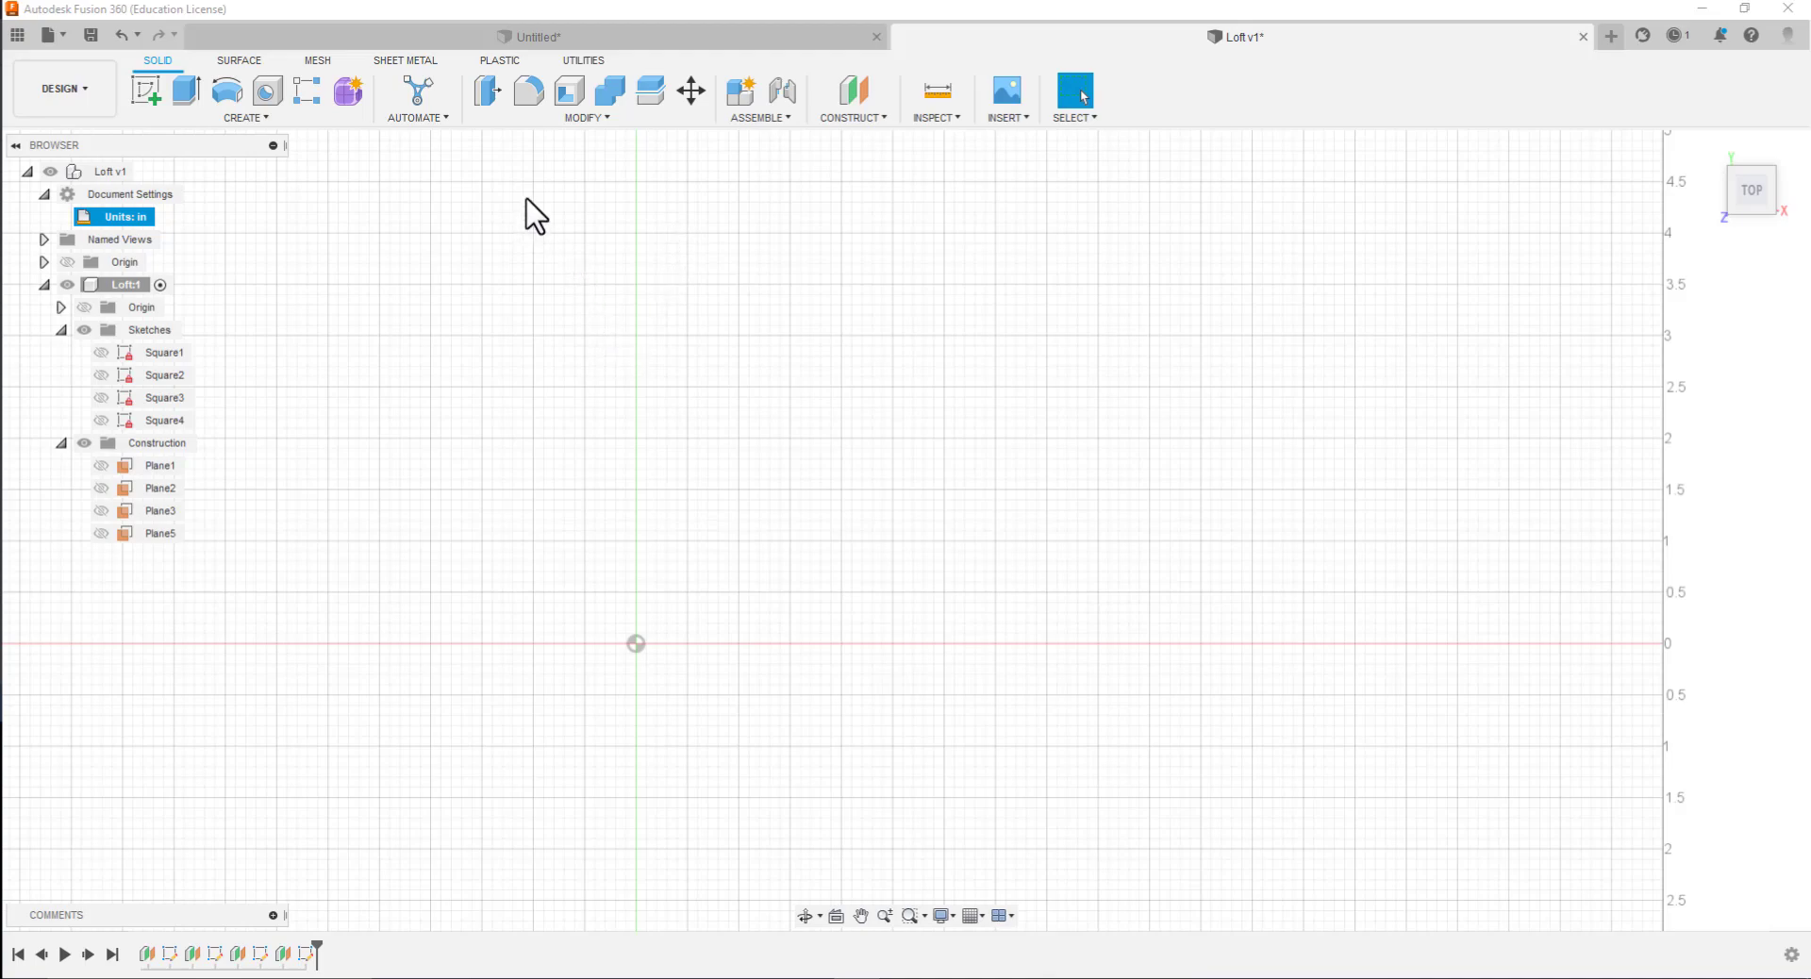
# Create a construction plane offset 4.5 in from the XY plane and show the Square1 sketch
pyautogui.click(856, 119)
pyautogui.click(851, 135)
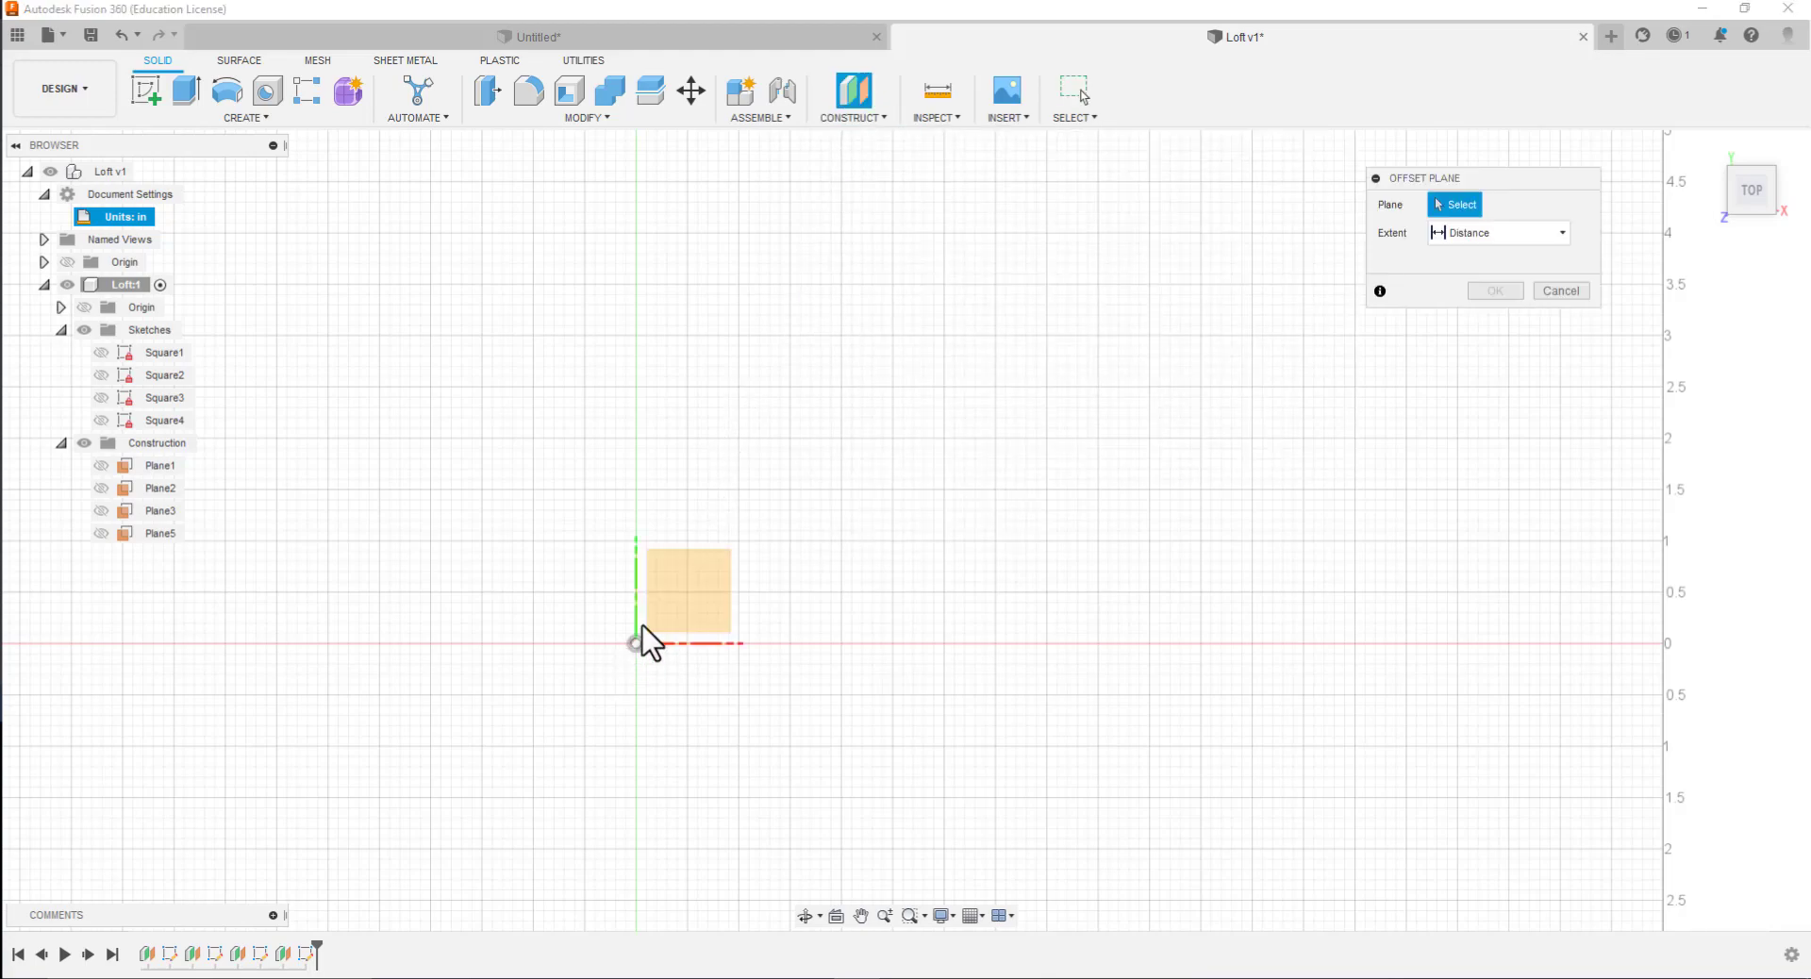
pyautogui.click(673, 606)
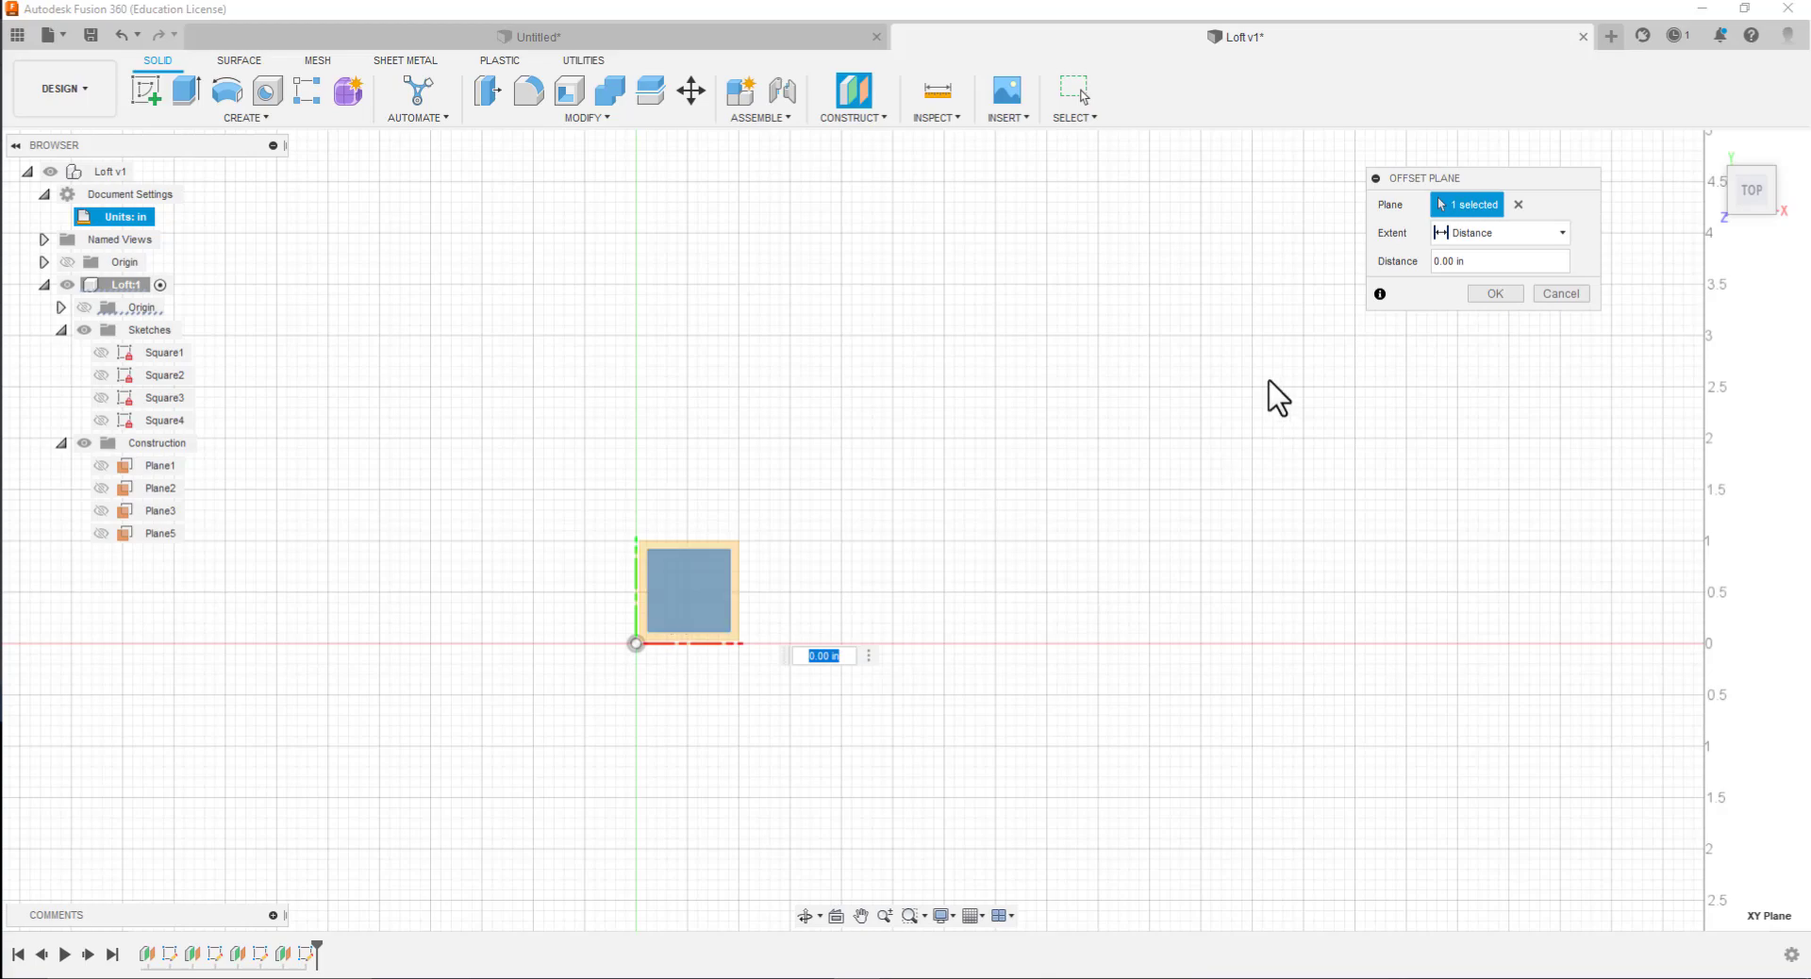
pyautogui.click(1442, 261)
pyautogui.press('BackSpace')
pyautogui.press('BackSpace')
pyautogui.write('4.5')
pyautogui.click(1506, 293)
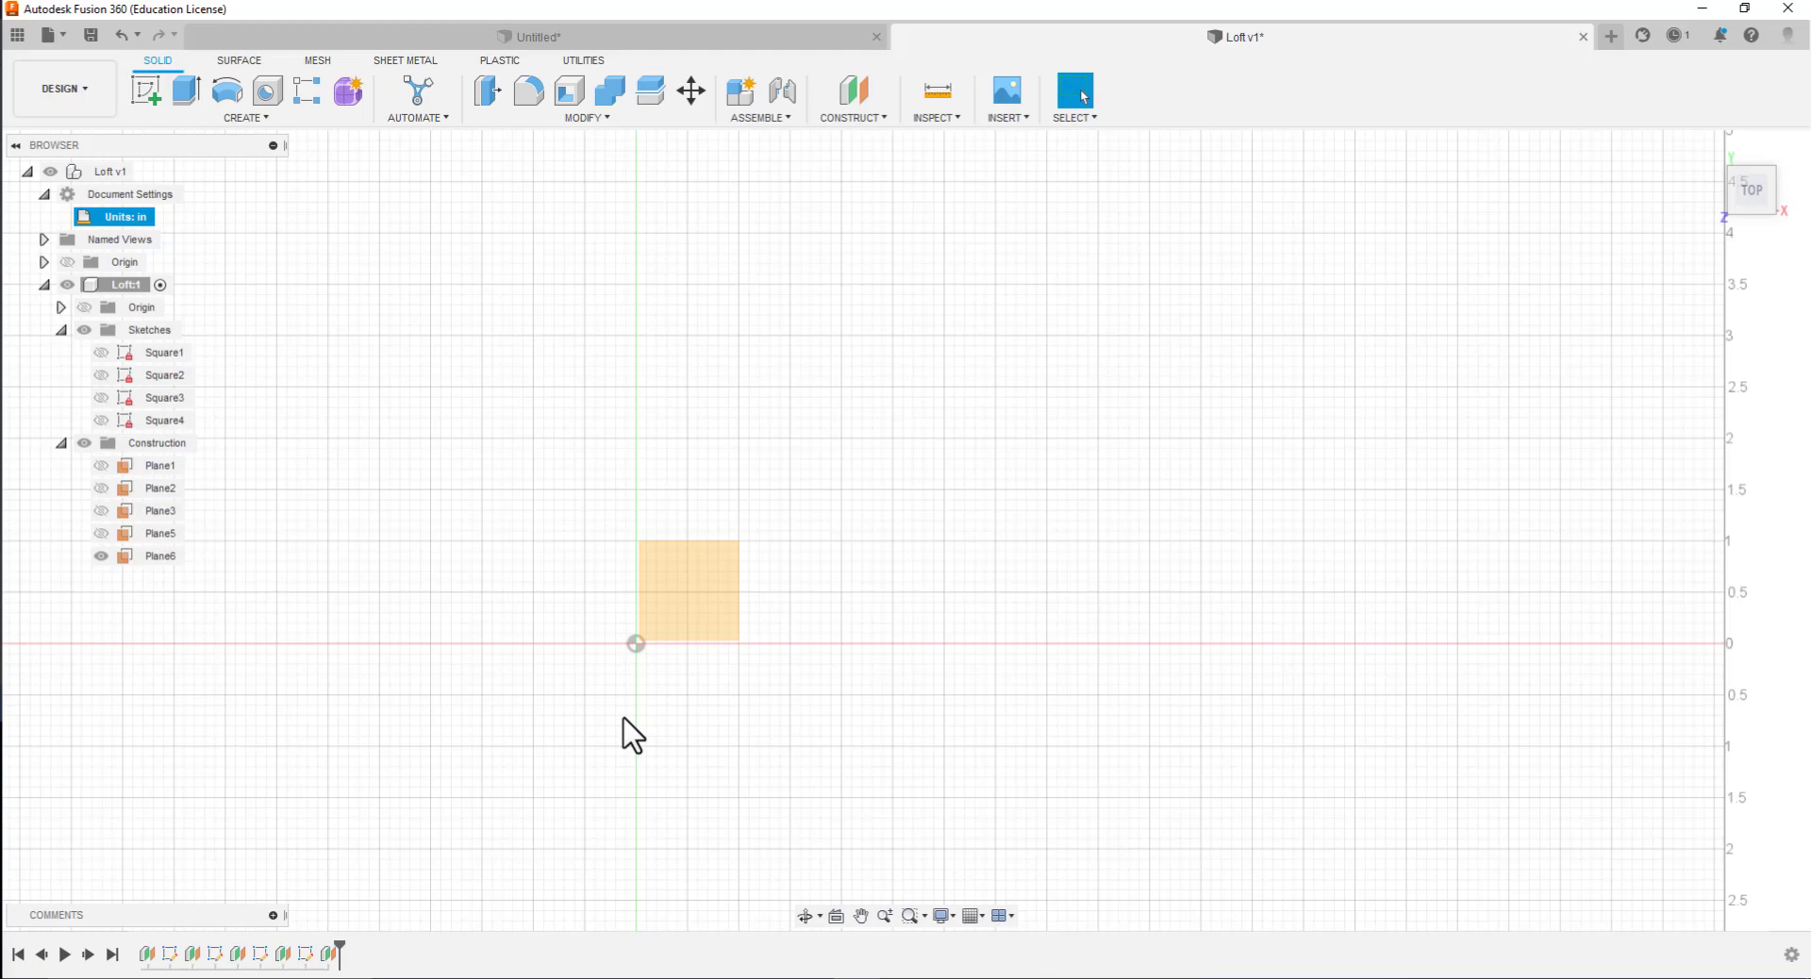
pyautogui.click(103, 356)
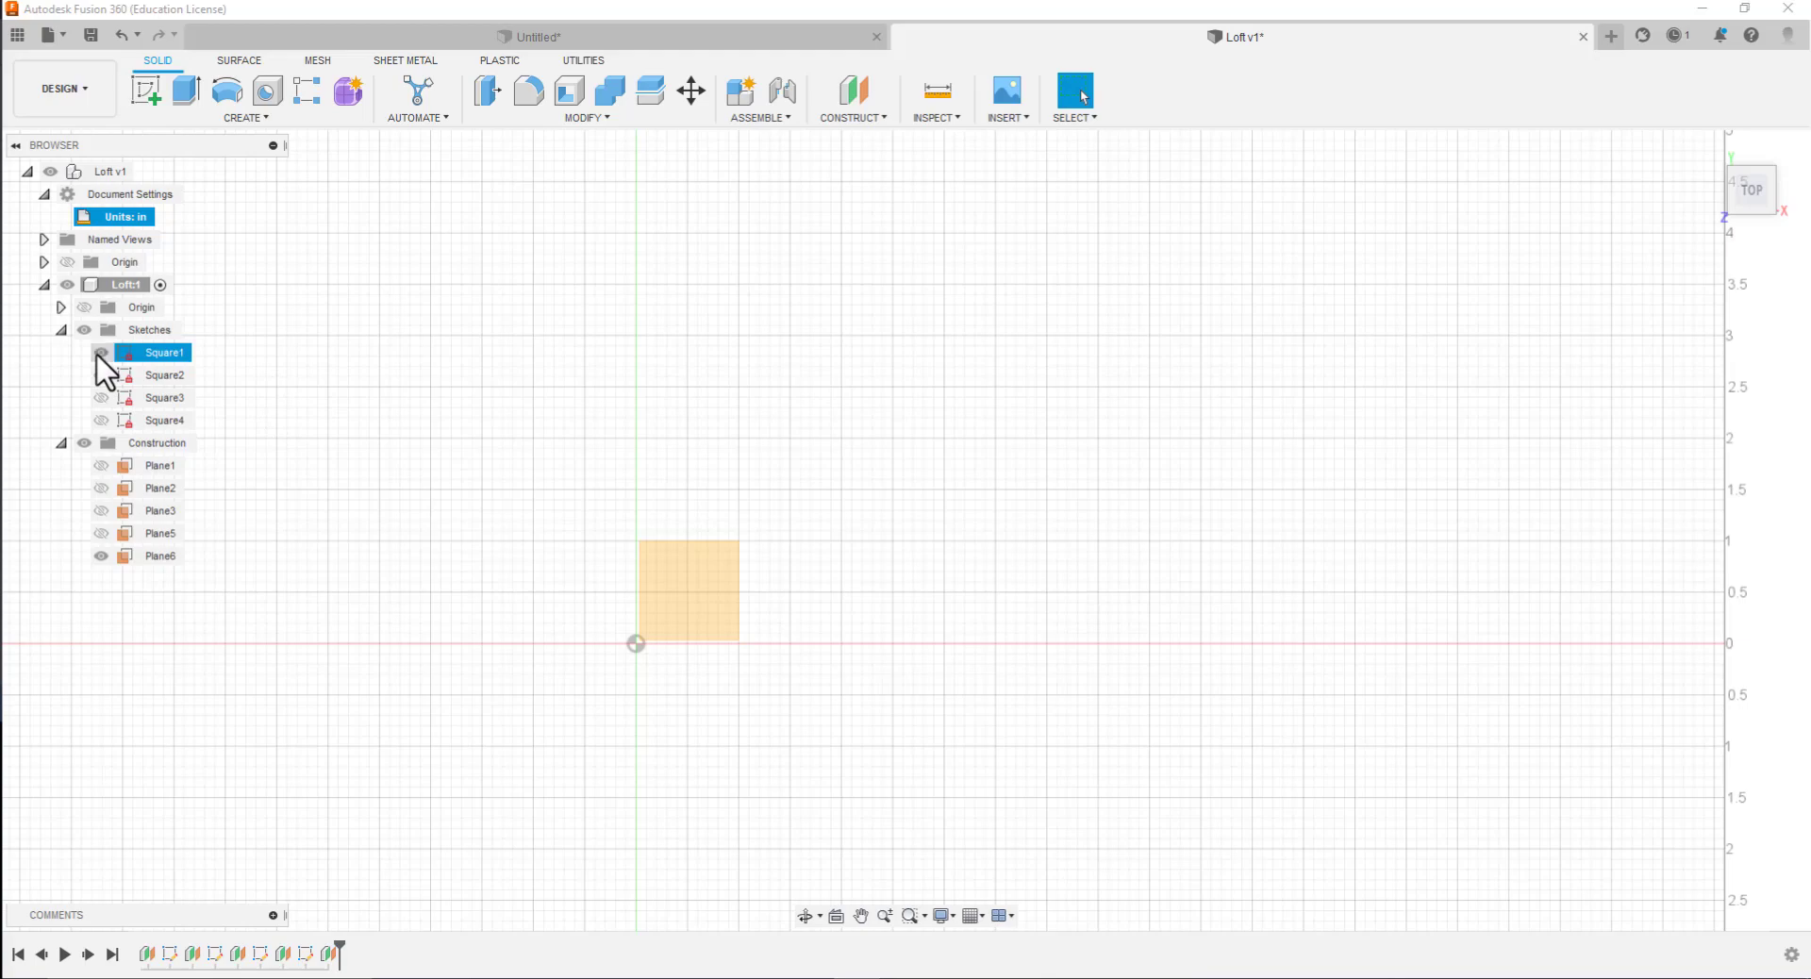
pyautogui.click(100, 354)
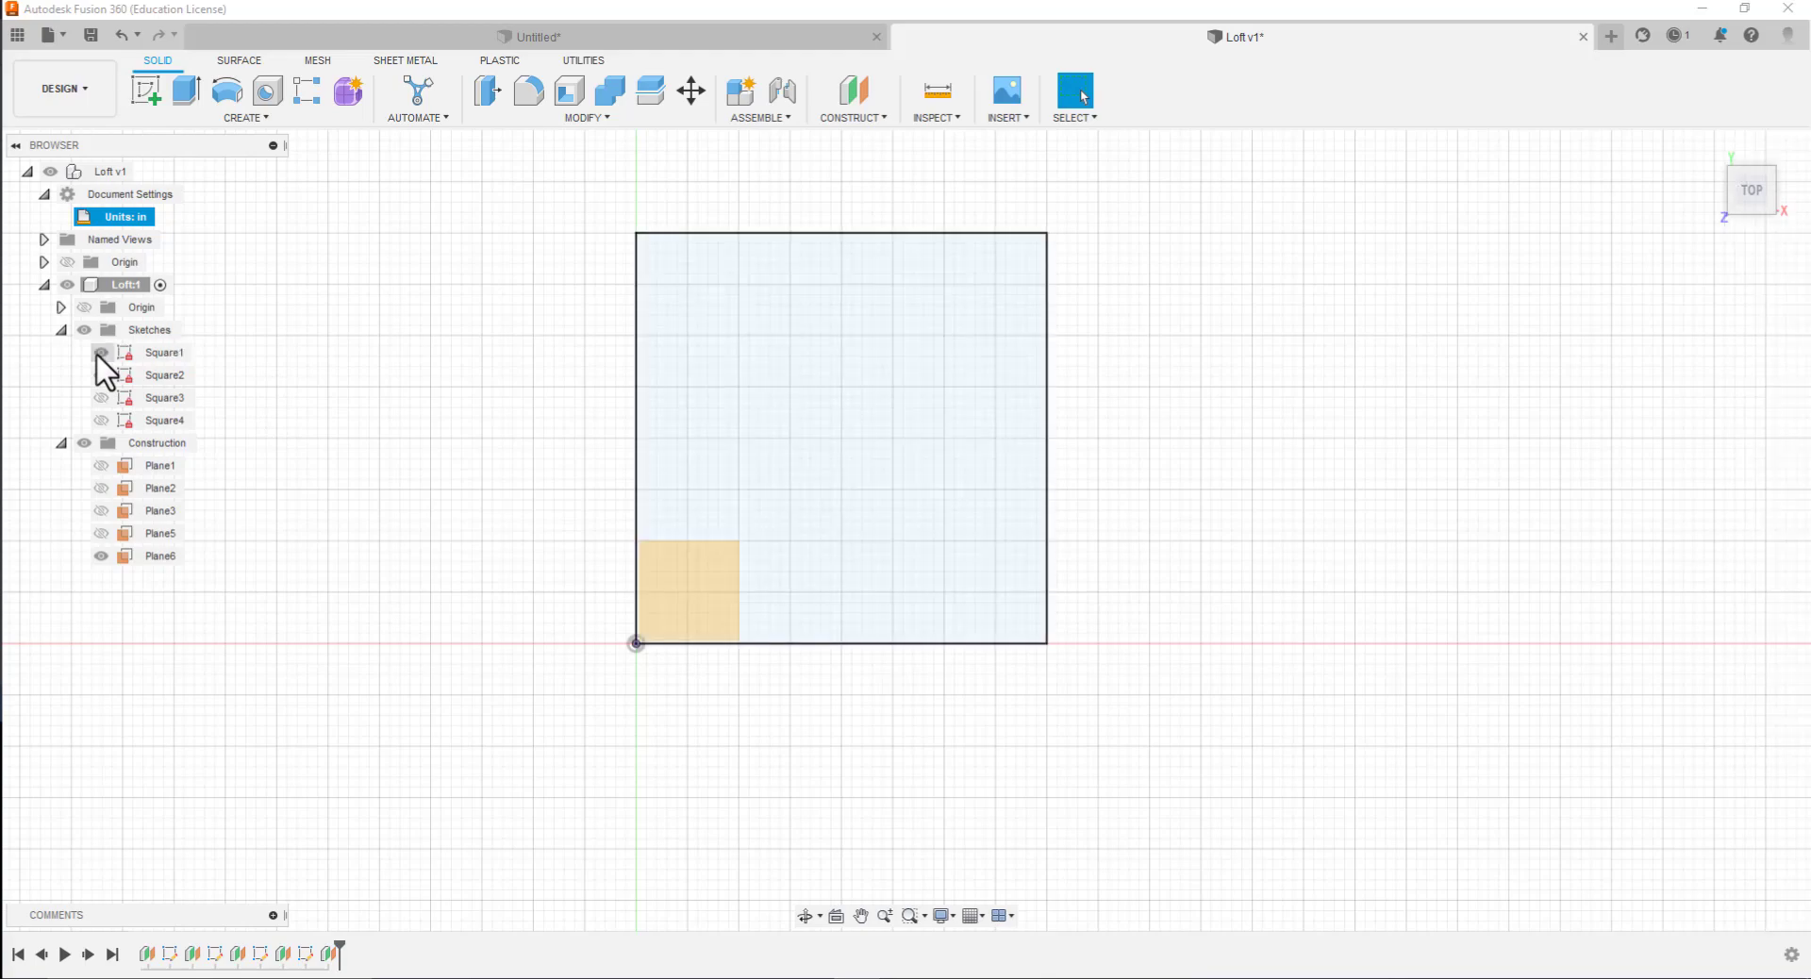
pyautogui.click(843, 439)
pyautogui.click(873, 314)
pyautogui.click(250, 118)
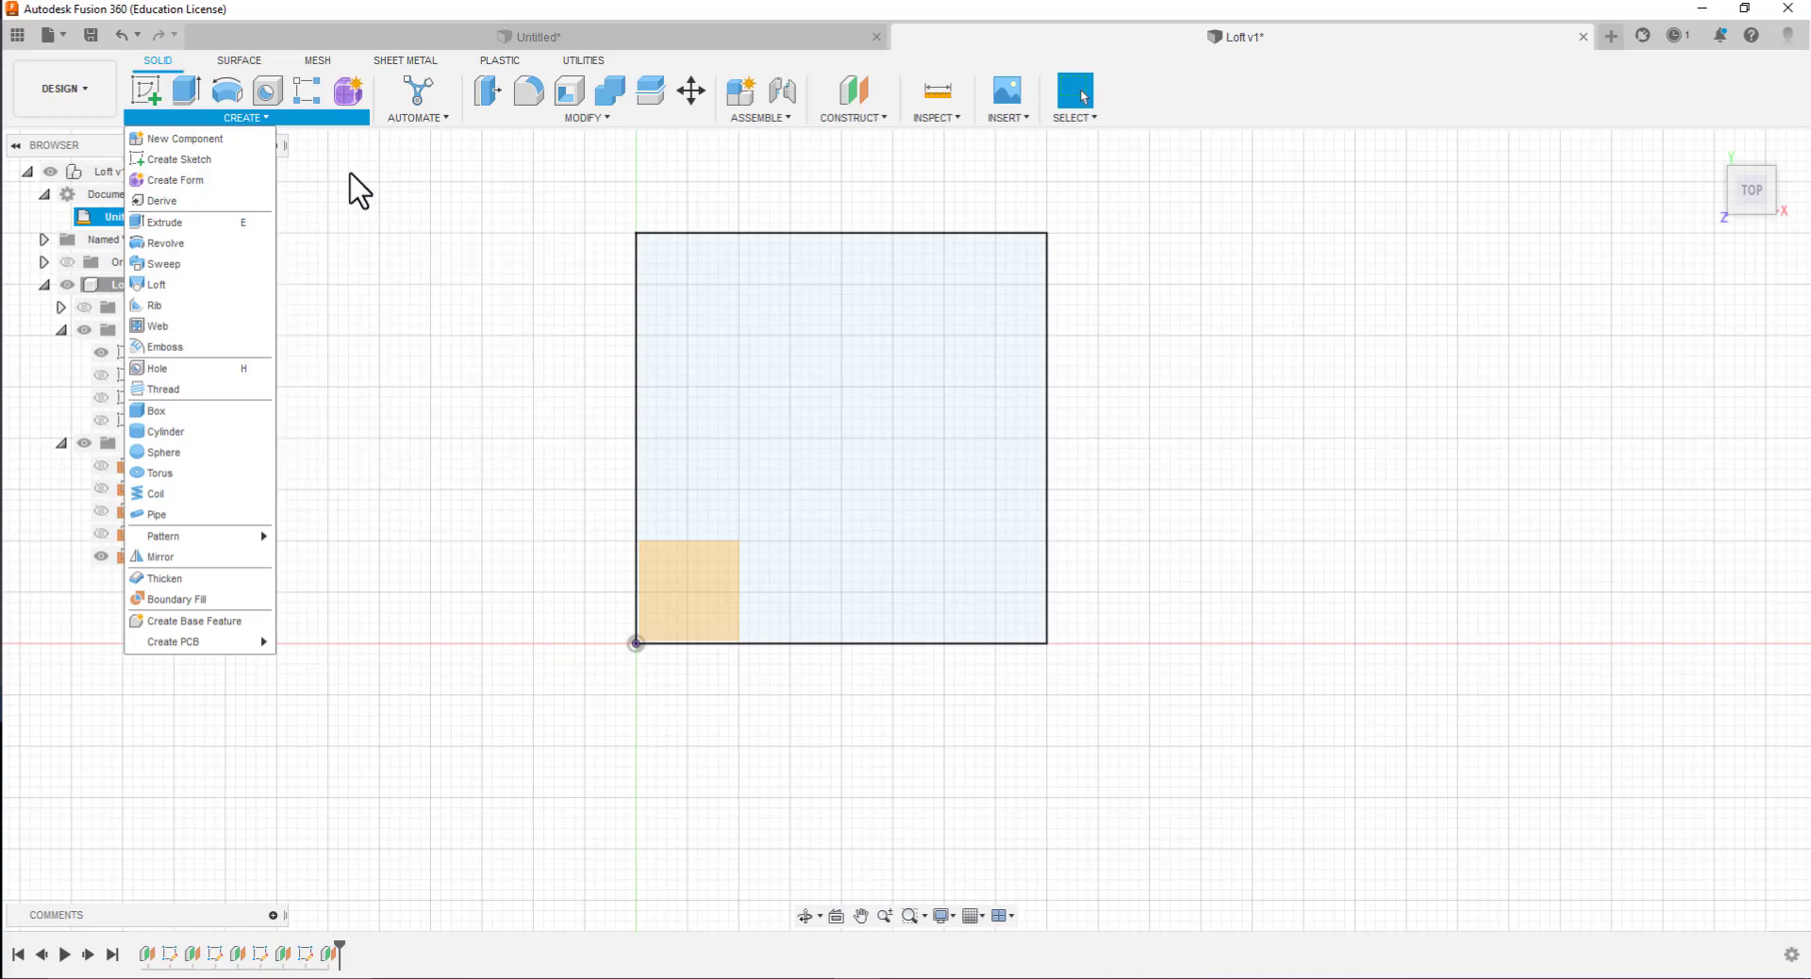
pyautogui.click(359, 191)
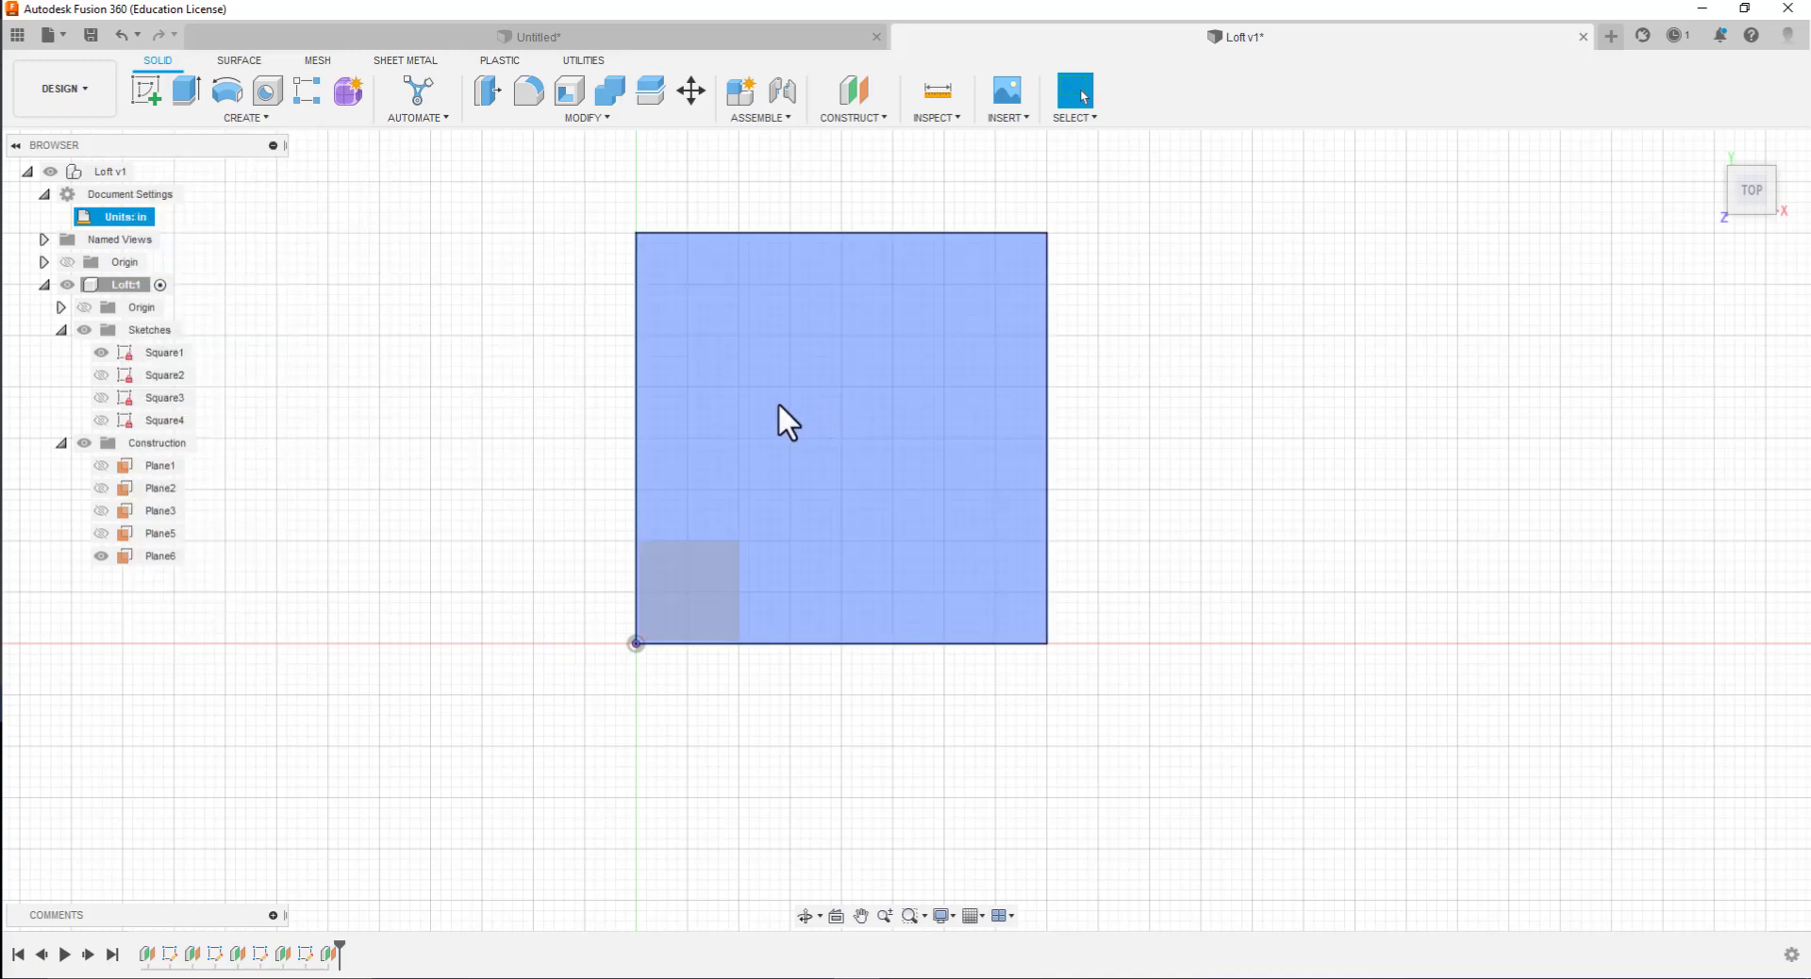
pyautogui.click(778, 406)
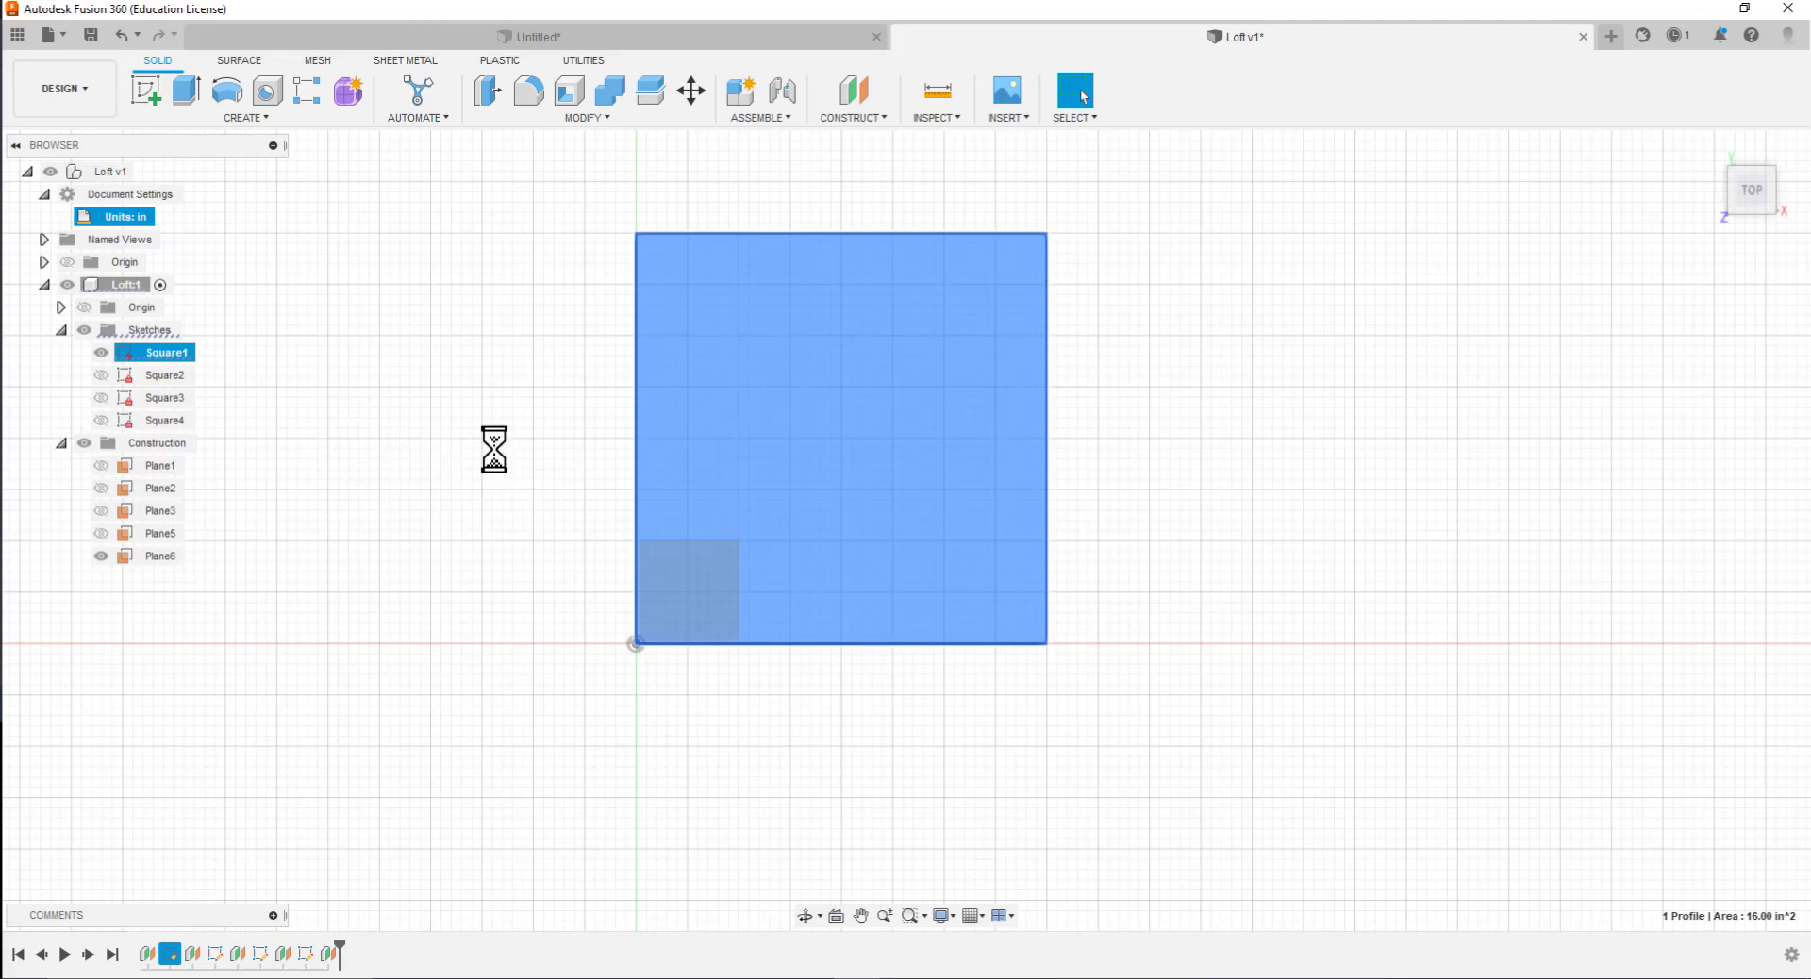
pyautogui.click(370, 531)
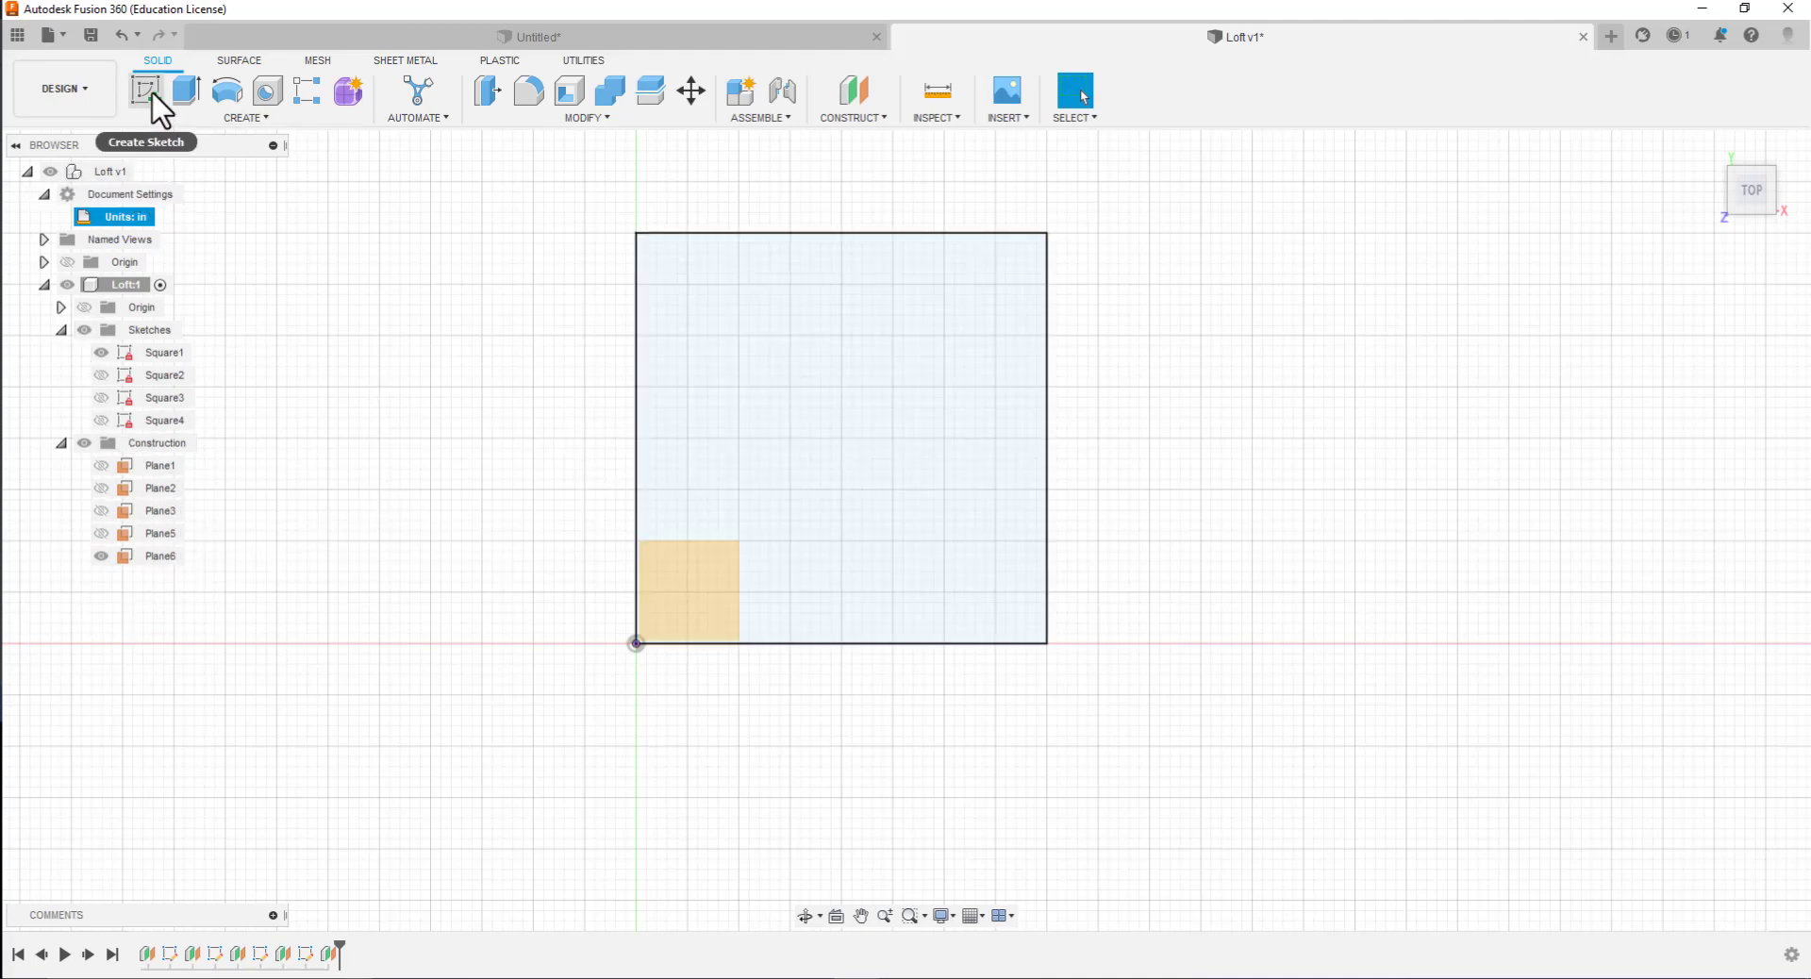
# Start a sketch on the plane offset 4.5 in and rename the sketch Circle5
pyautogui.click(153, 100)
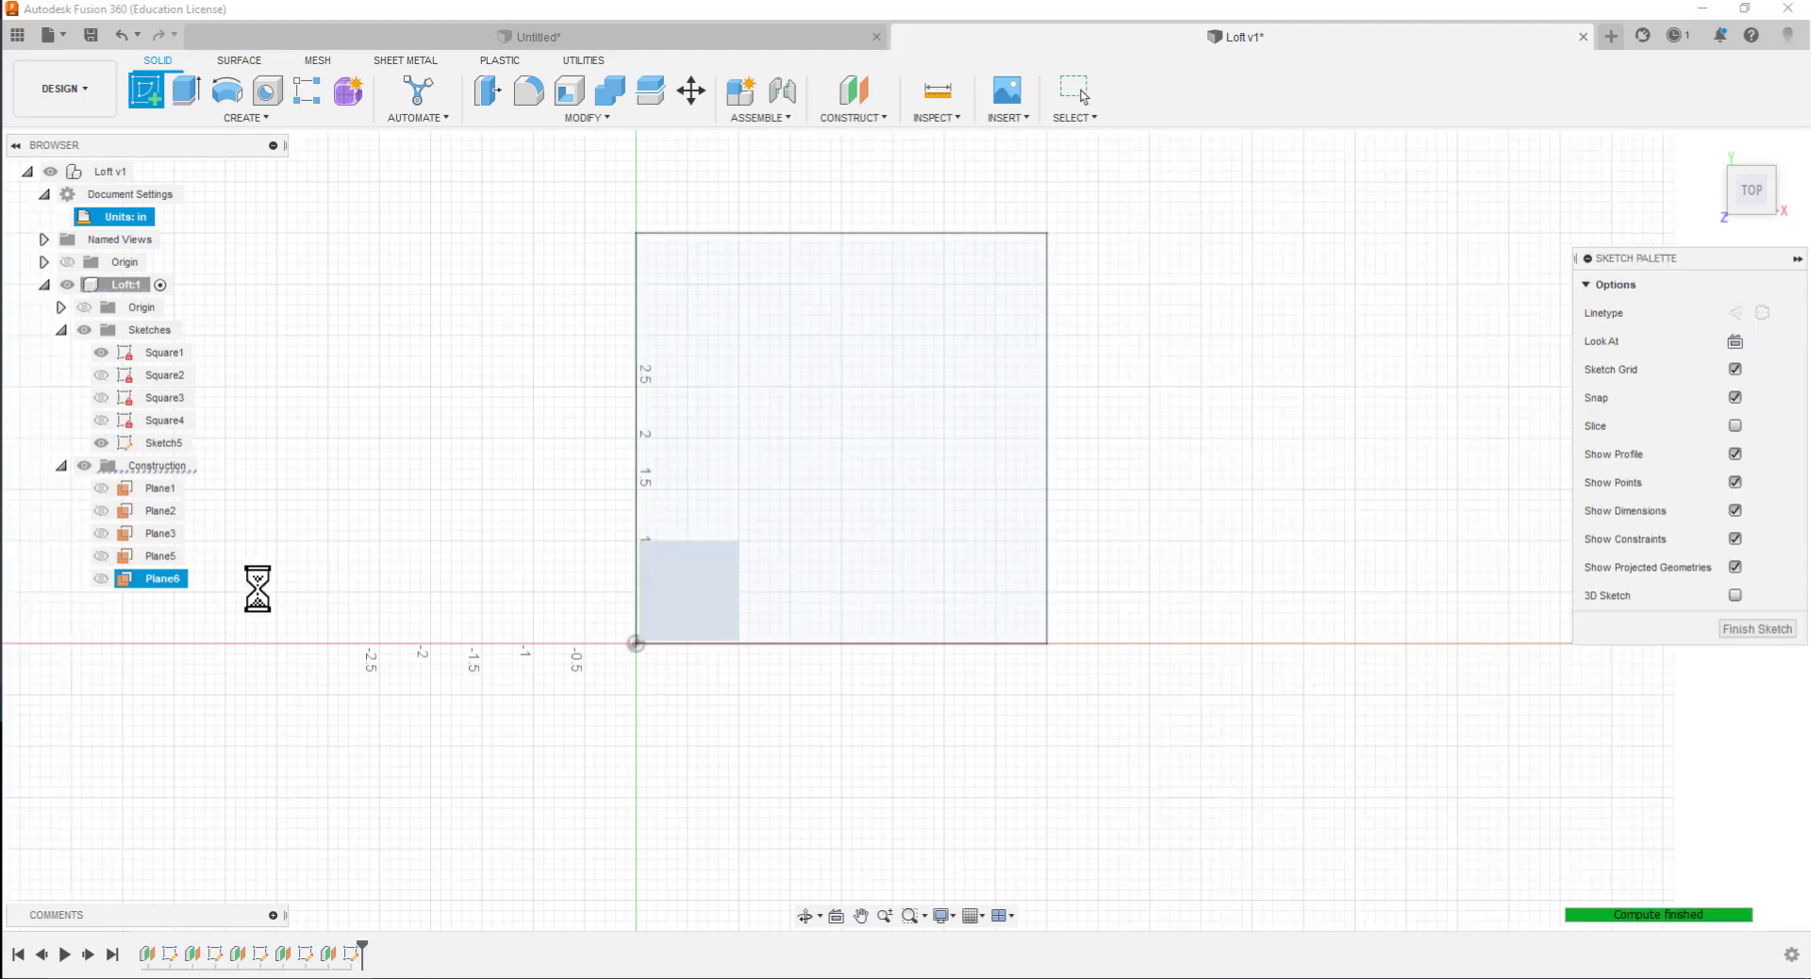
pyautogui.click(178, 447)
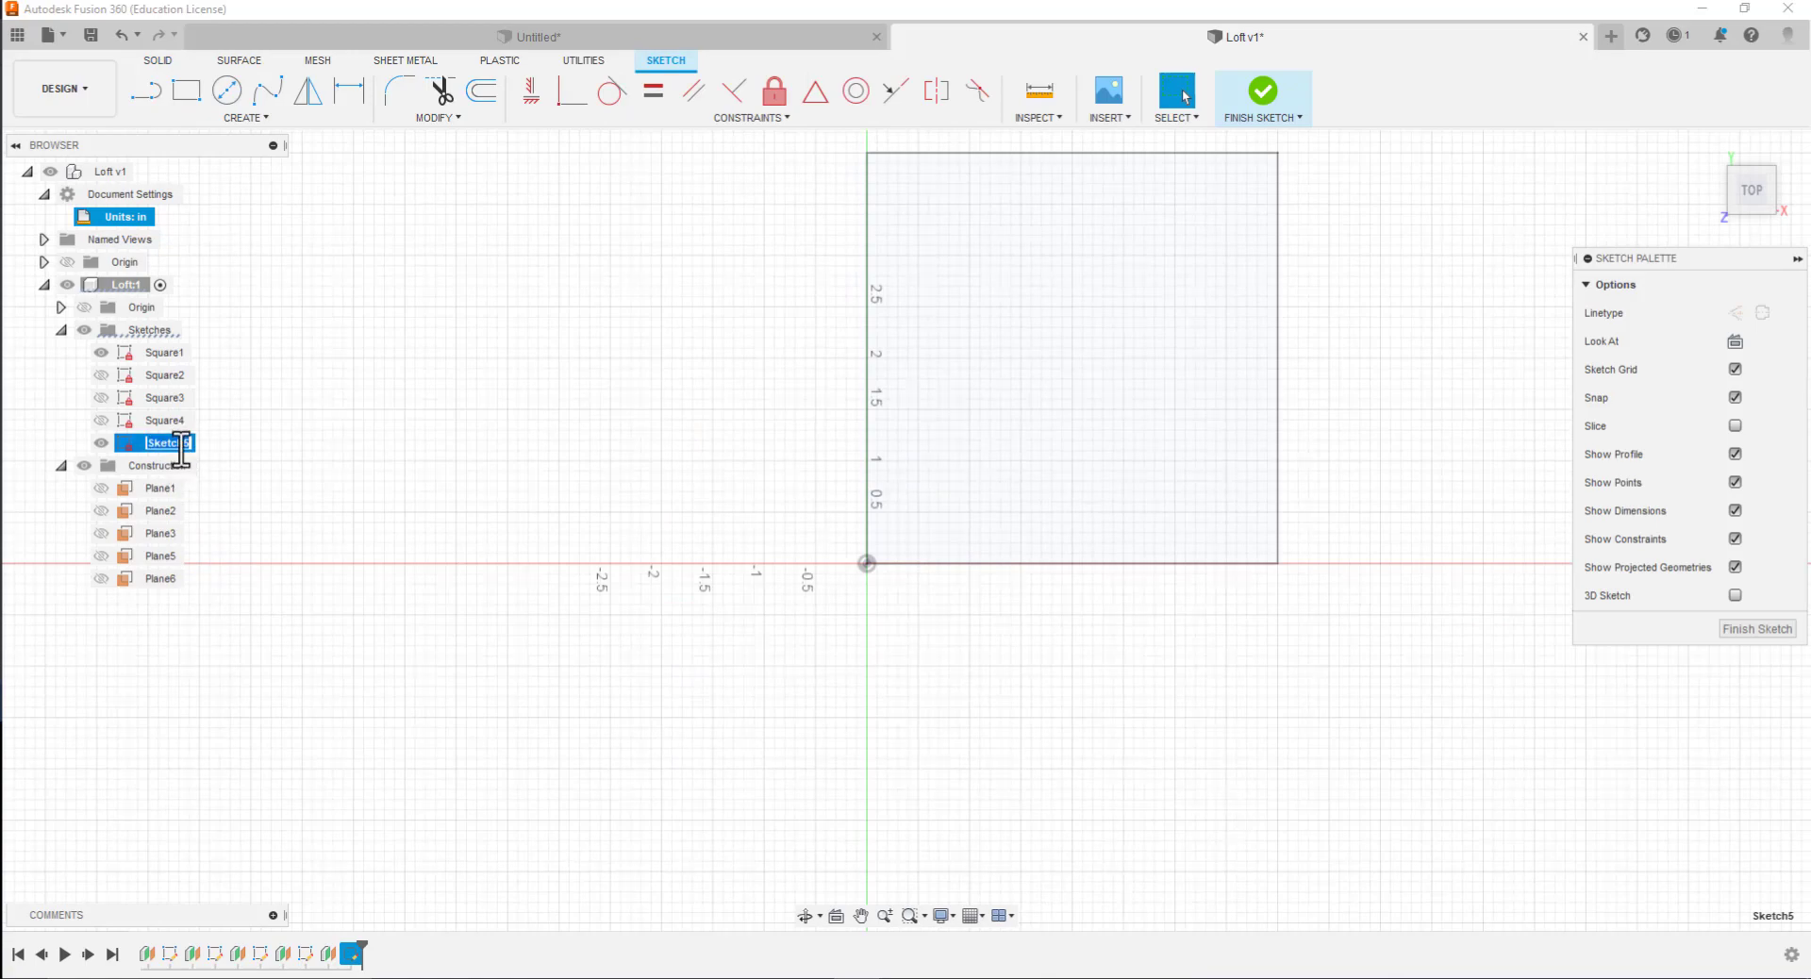
pyautogui.click(186, 446)
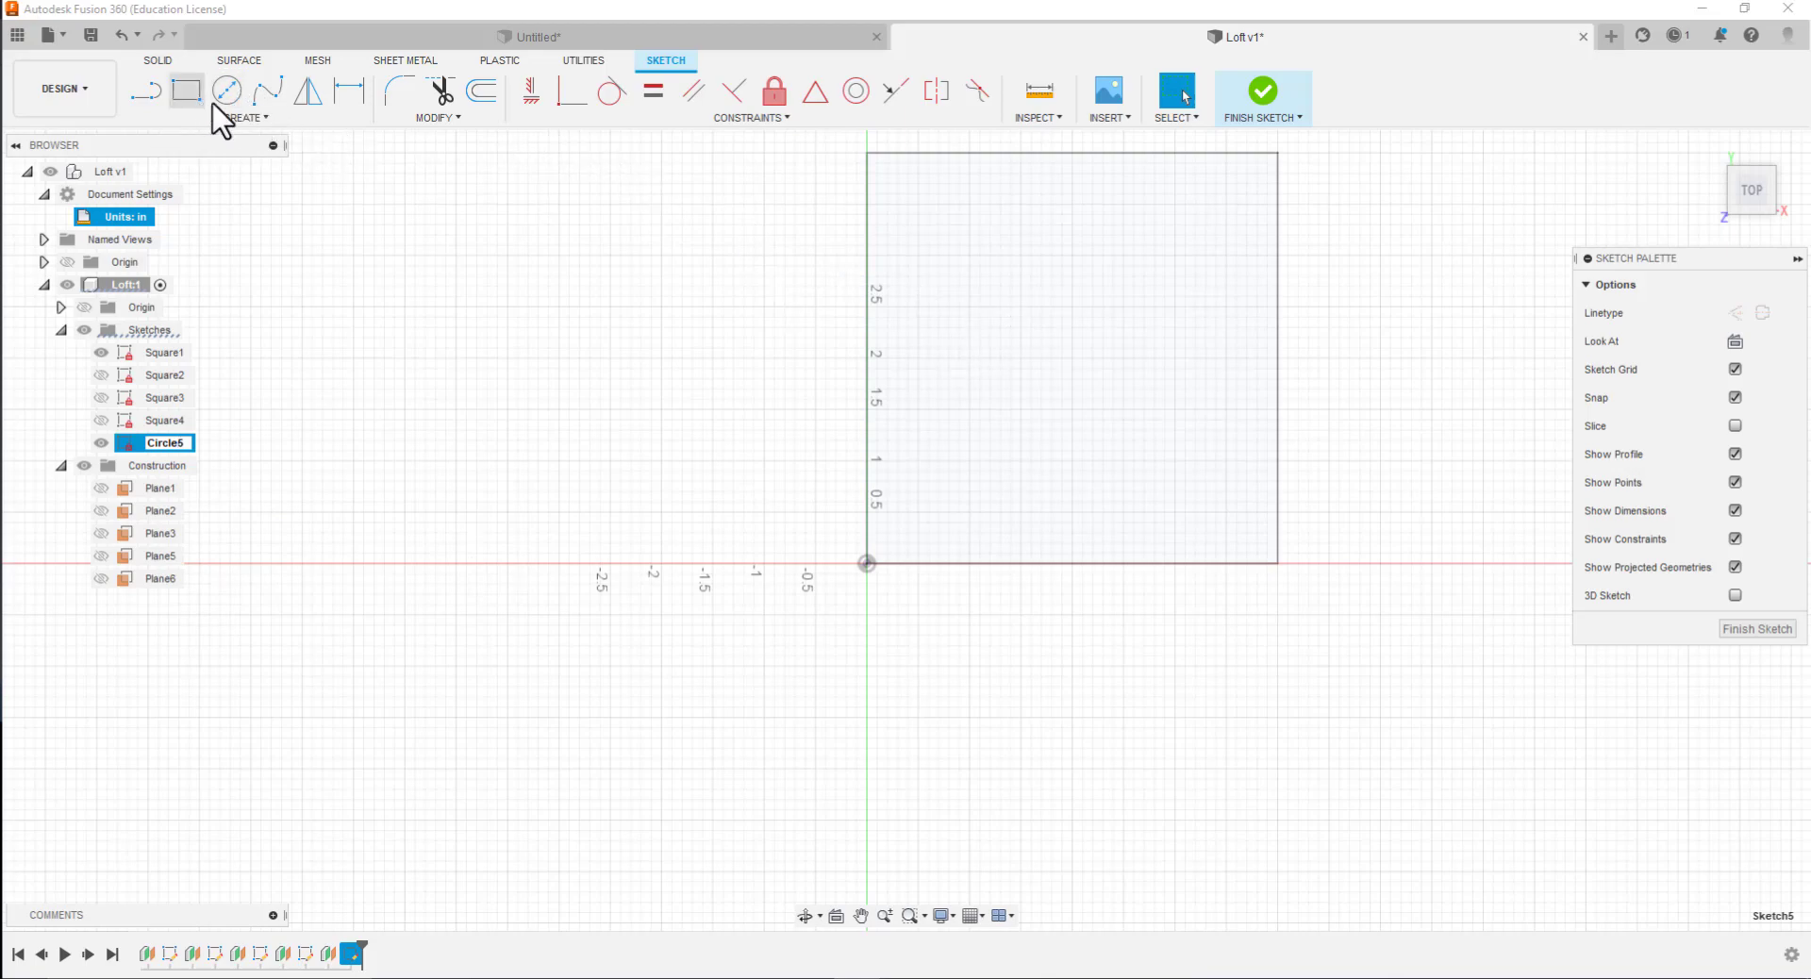
# Draw a 4 in diameter circle centered on the middle of the Square1 profile
pyautogui.click(223, 94)
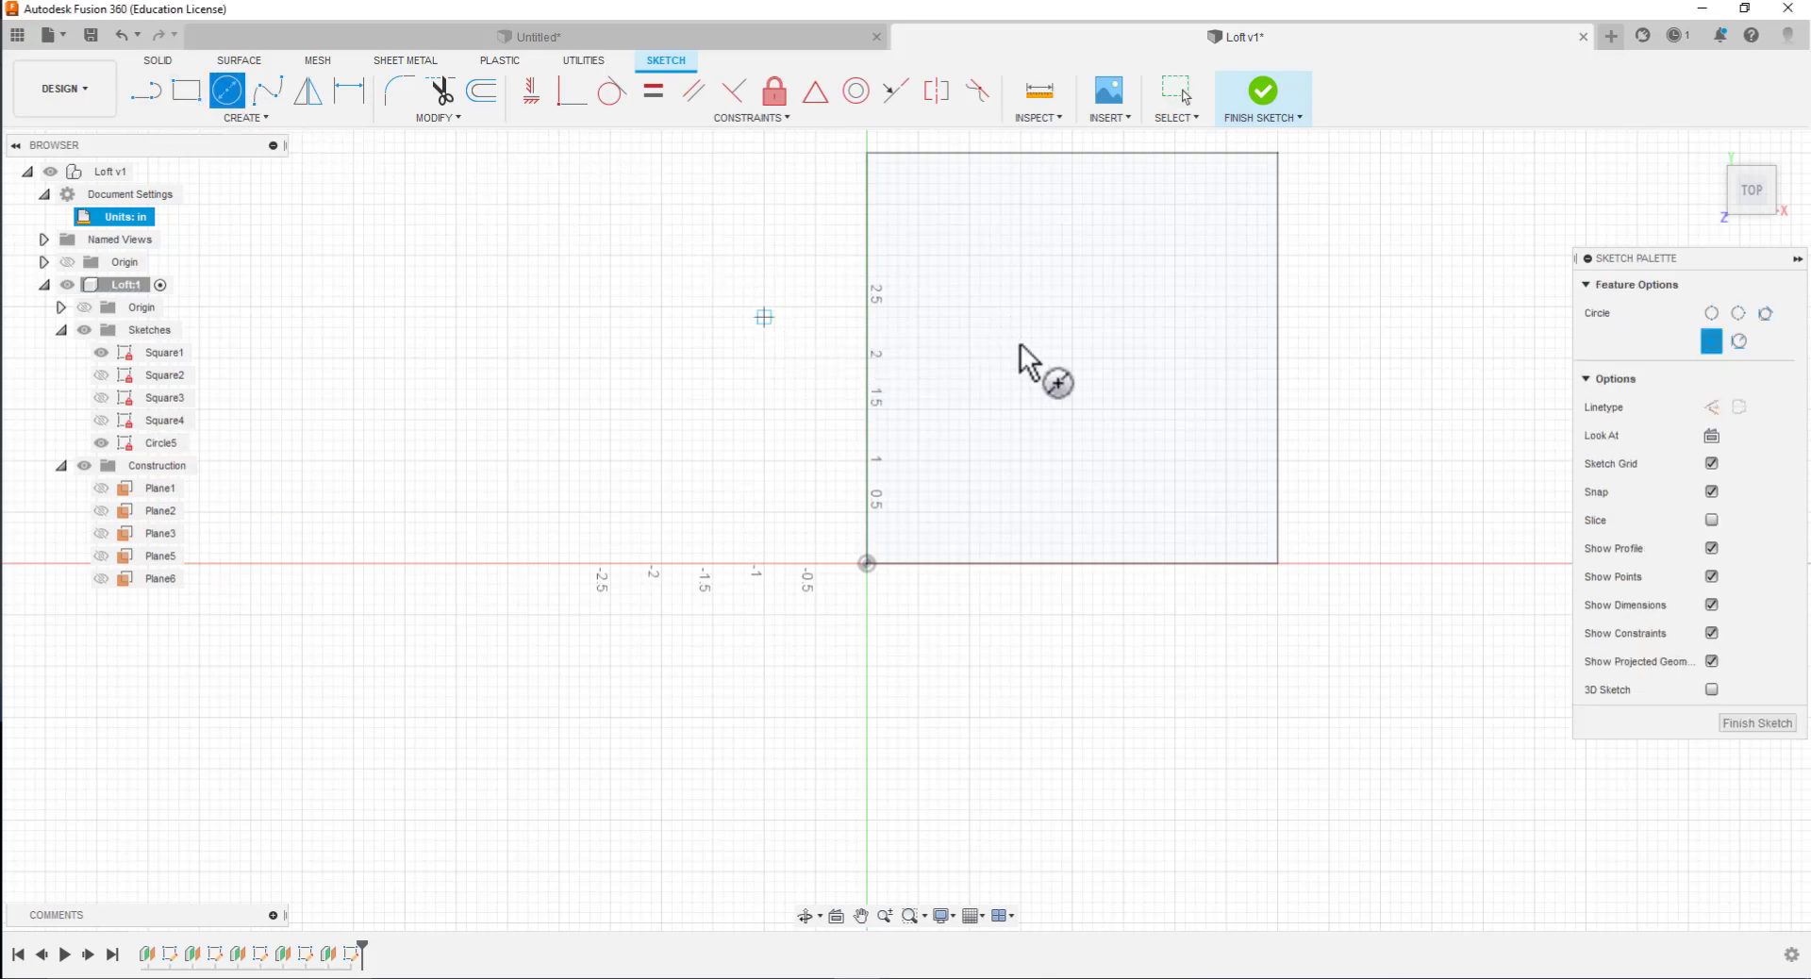
pyautogui.click(1072, 358)
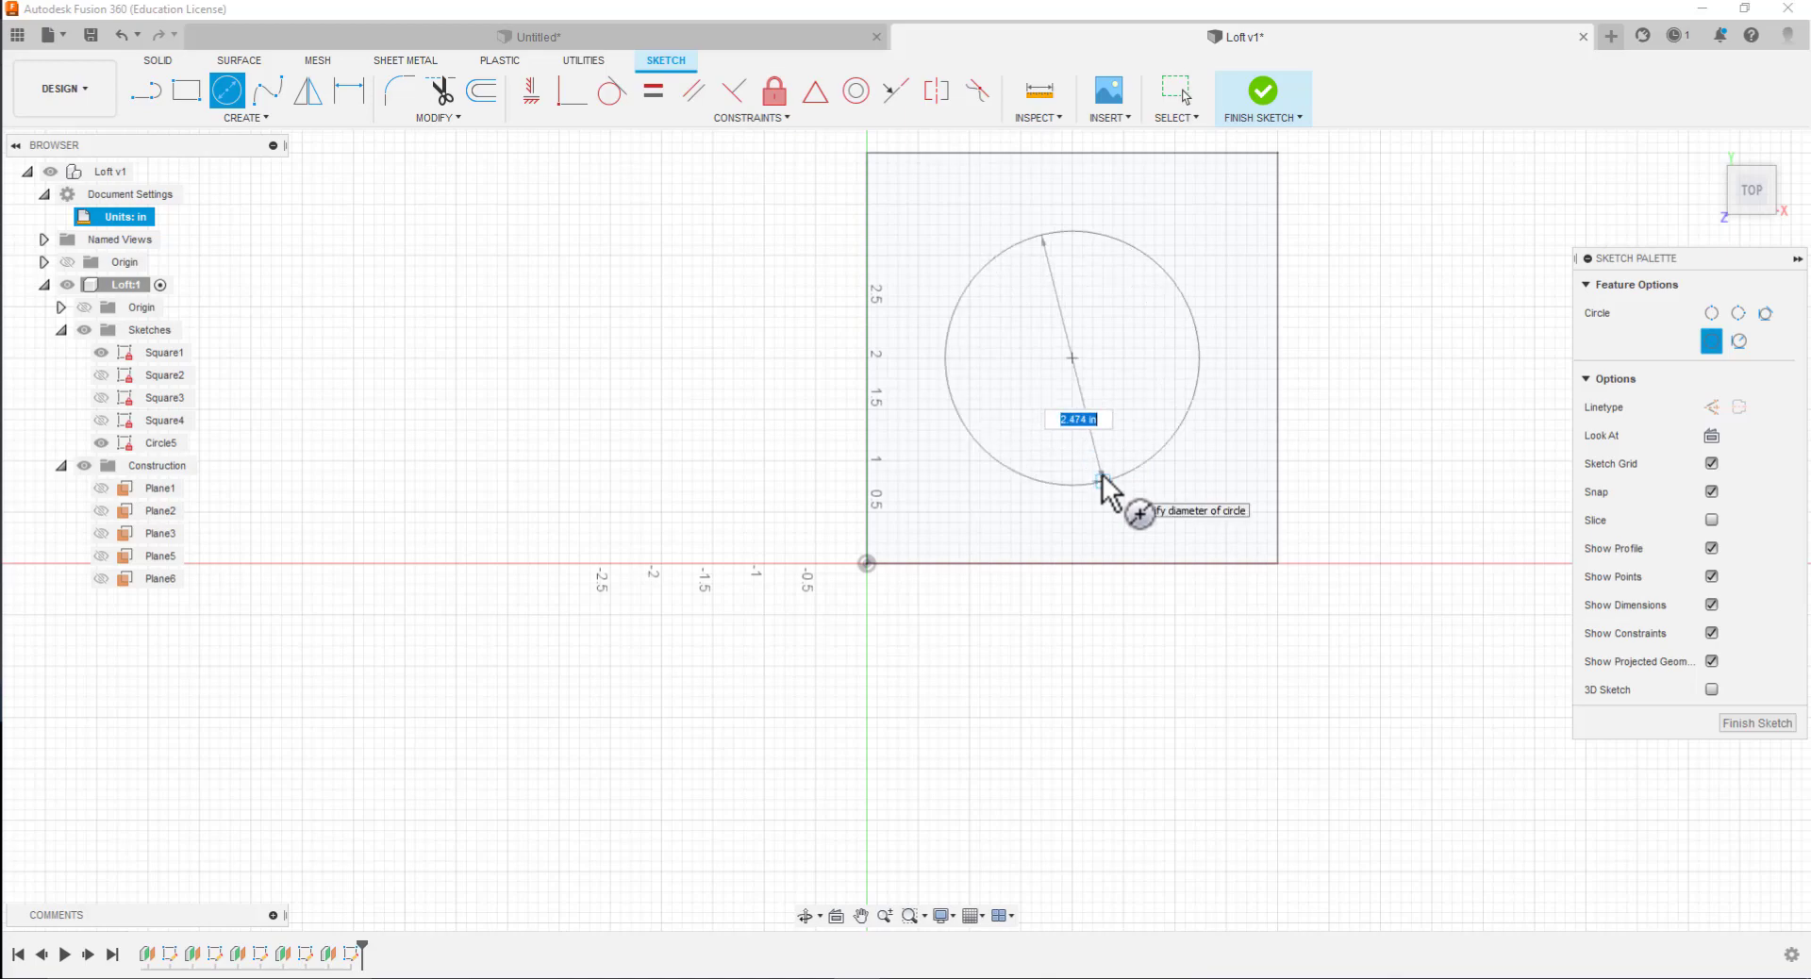
pyautogui.write('4')
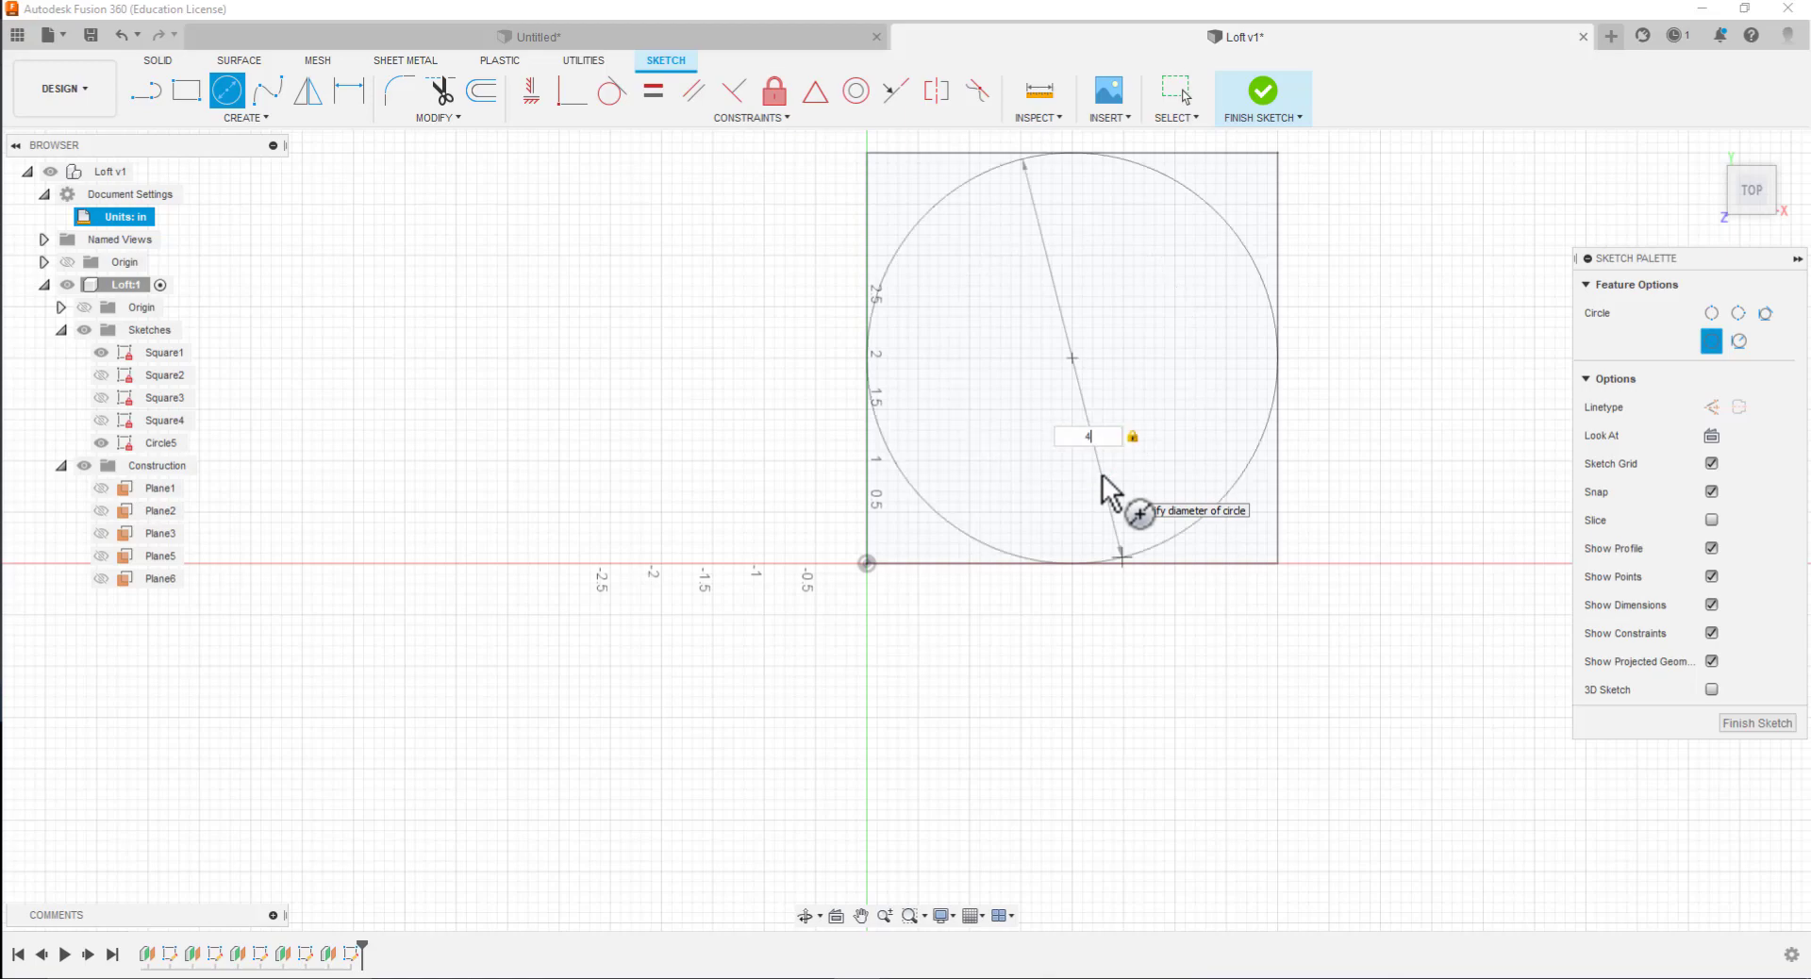
pyautogui.press('Return')
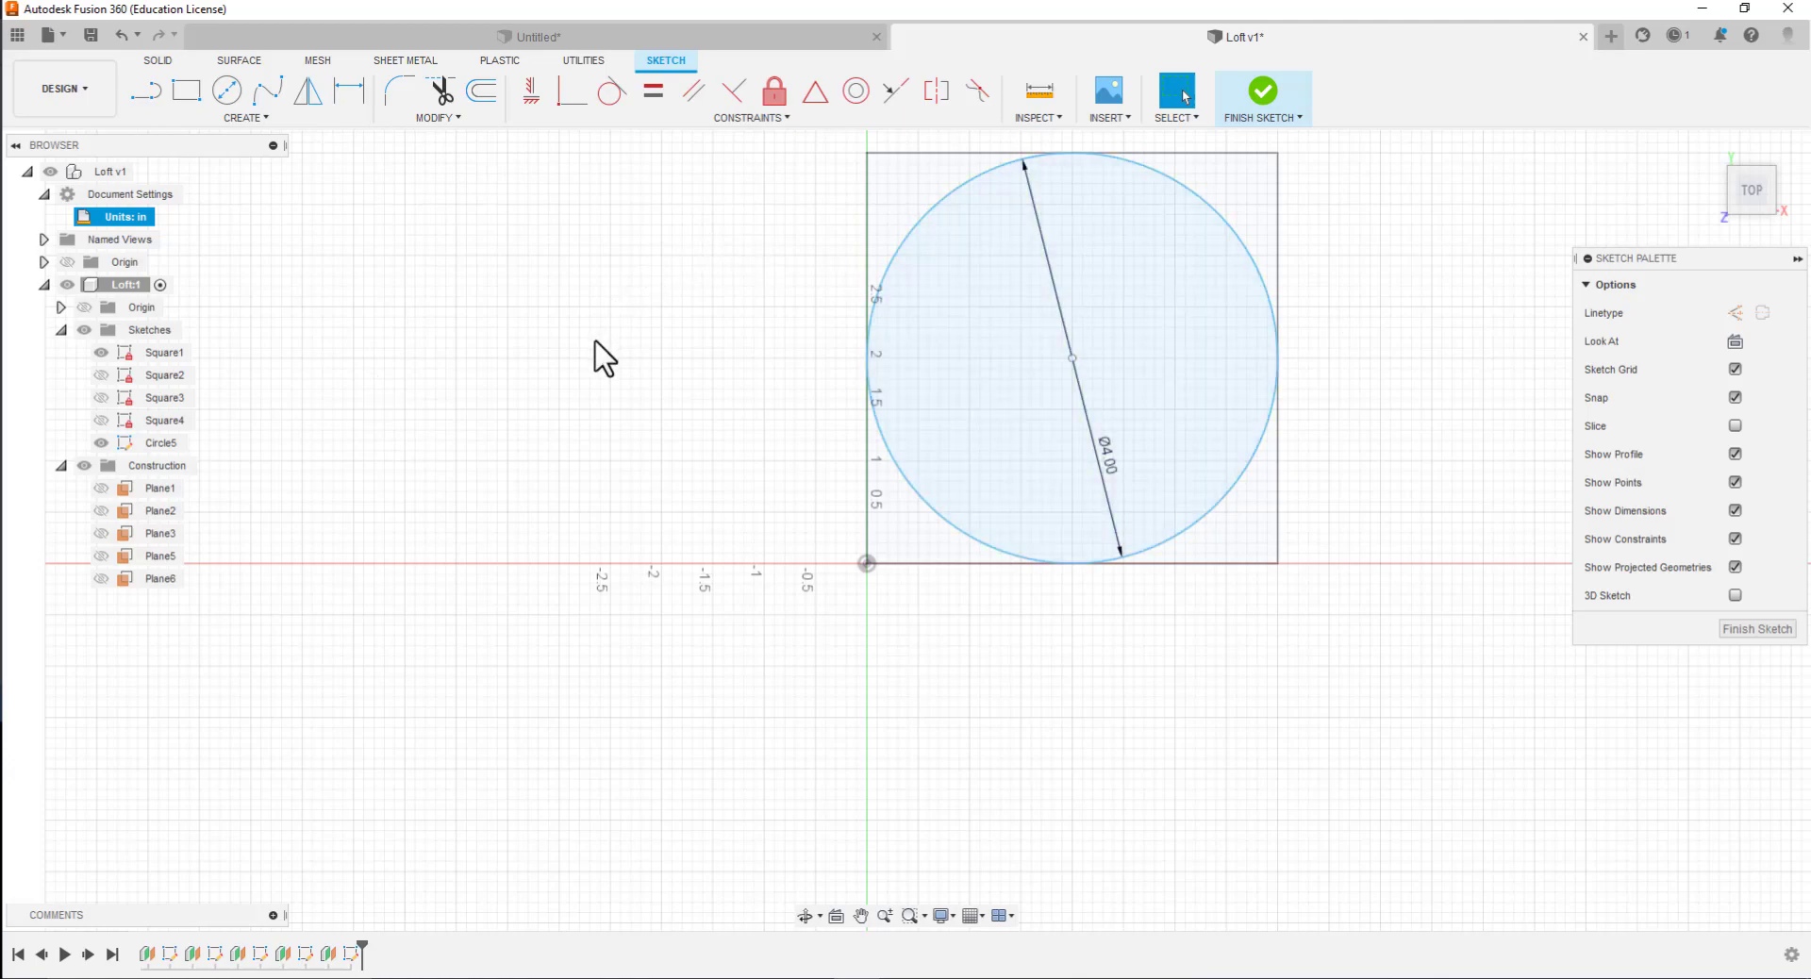
# Dimension the vertical distance between the circle's center and the origin as 2 in
pyautogui.click(345, 91)
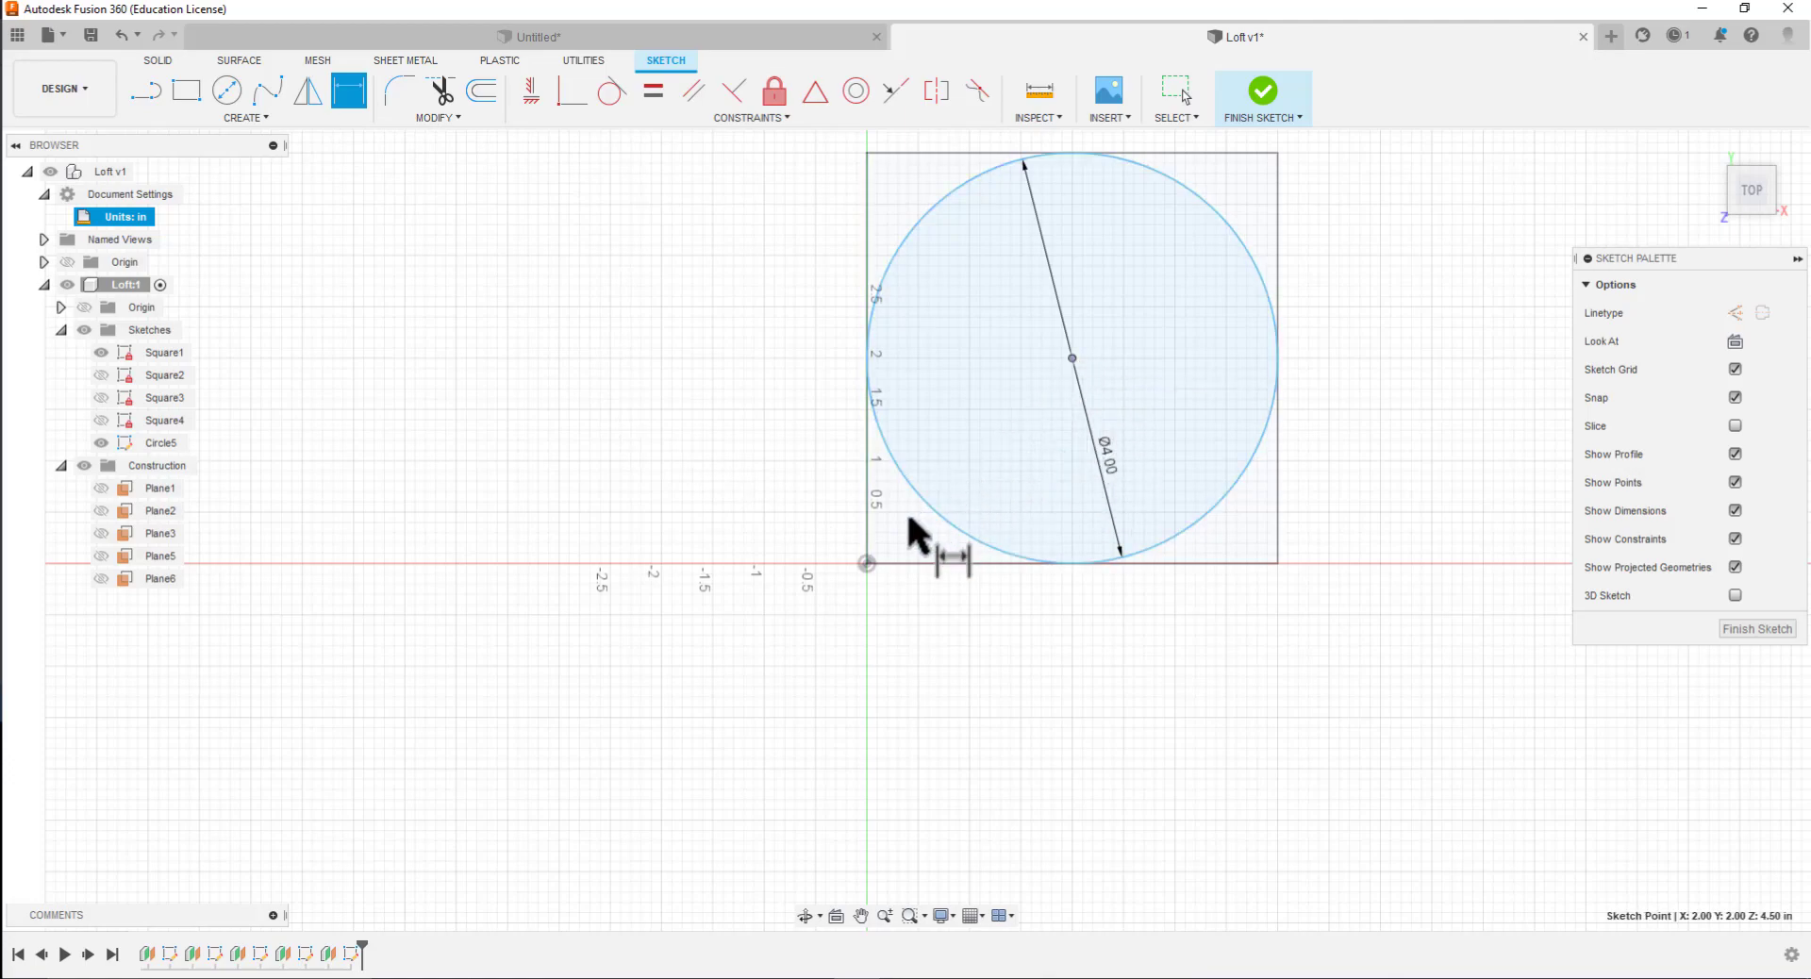
pyautogui.click(872, 560)
pyautogui.click(865, 564)
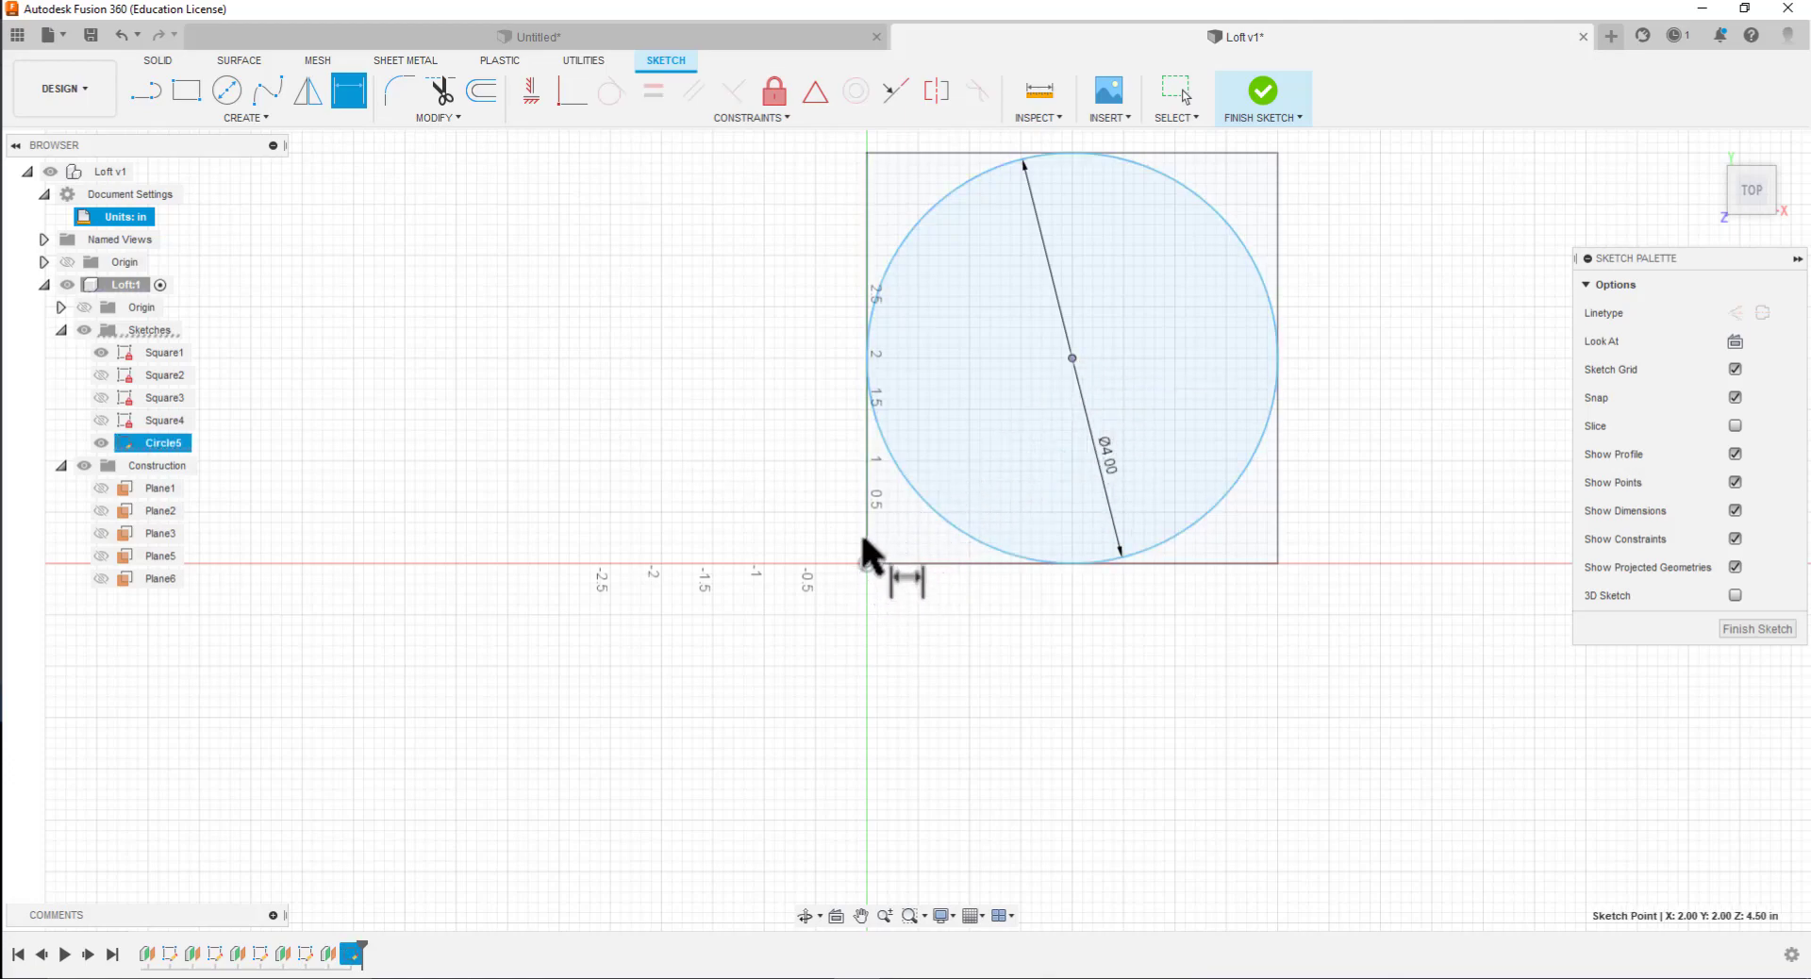
pyautogui.click(806, 455)
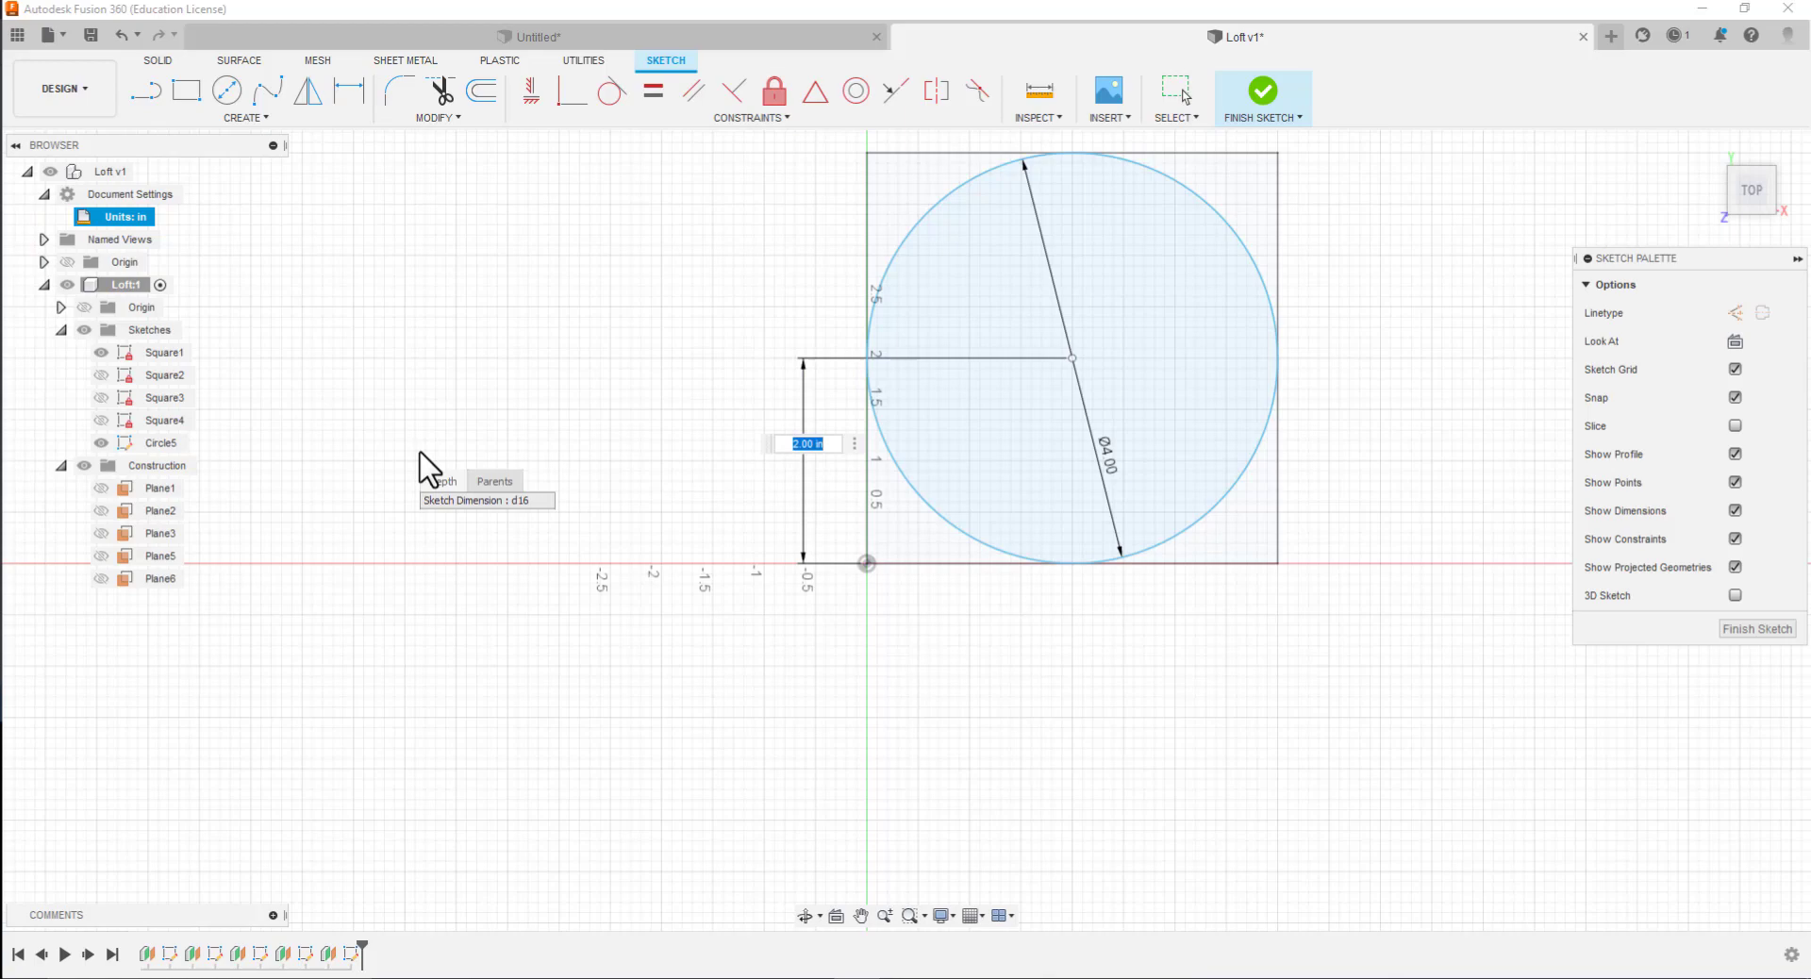
pyautogui.press('Return')
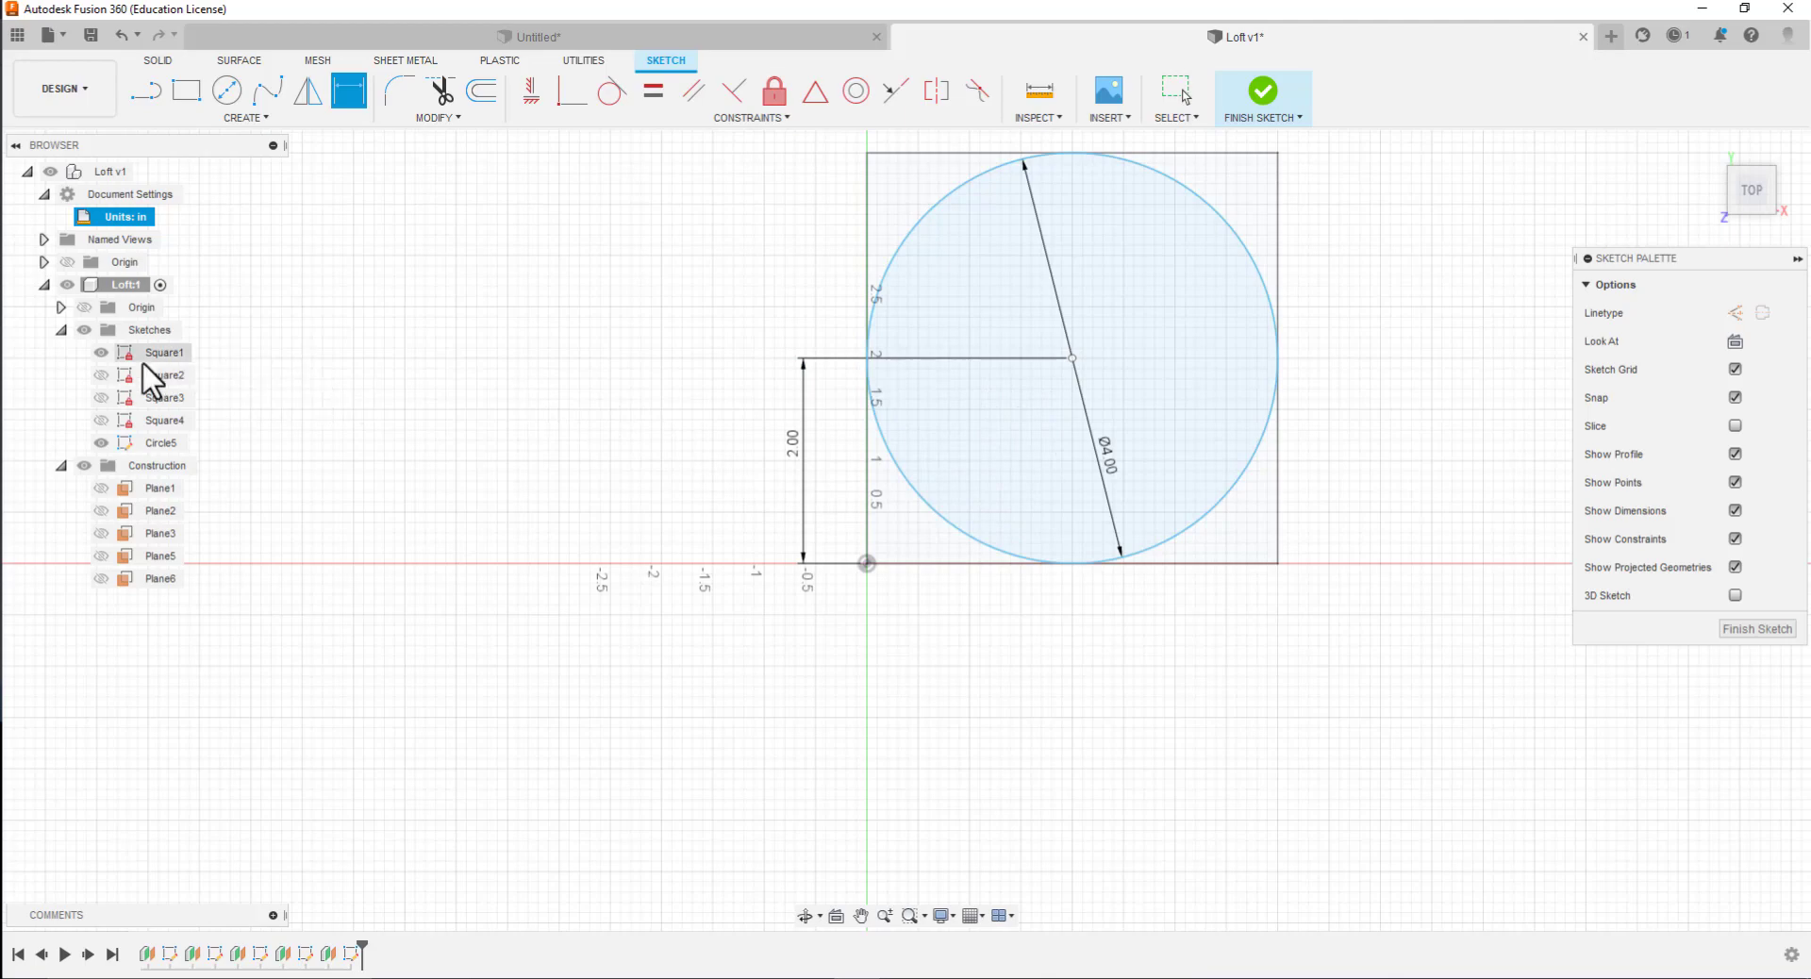
pyautogui.click(101, 352)
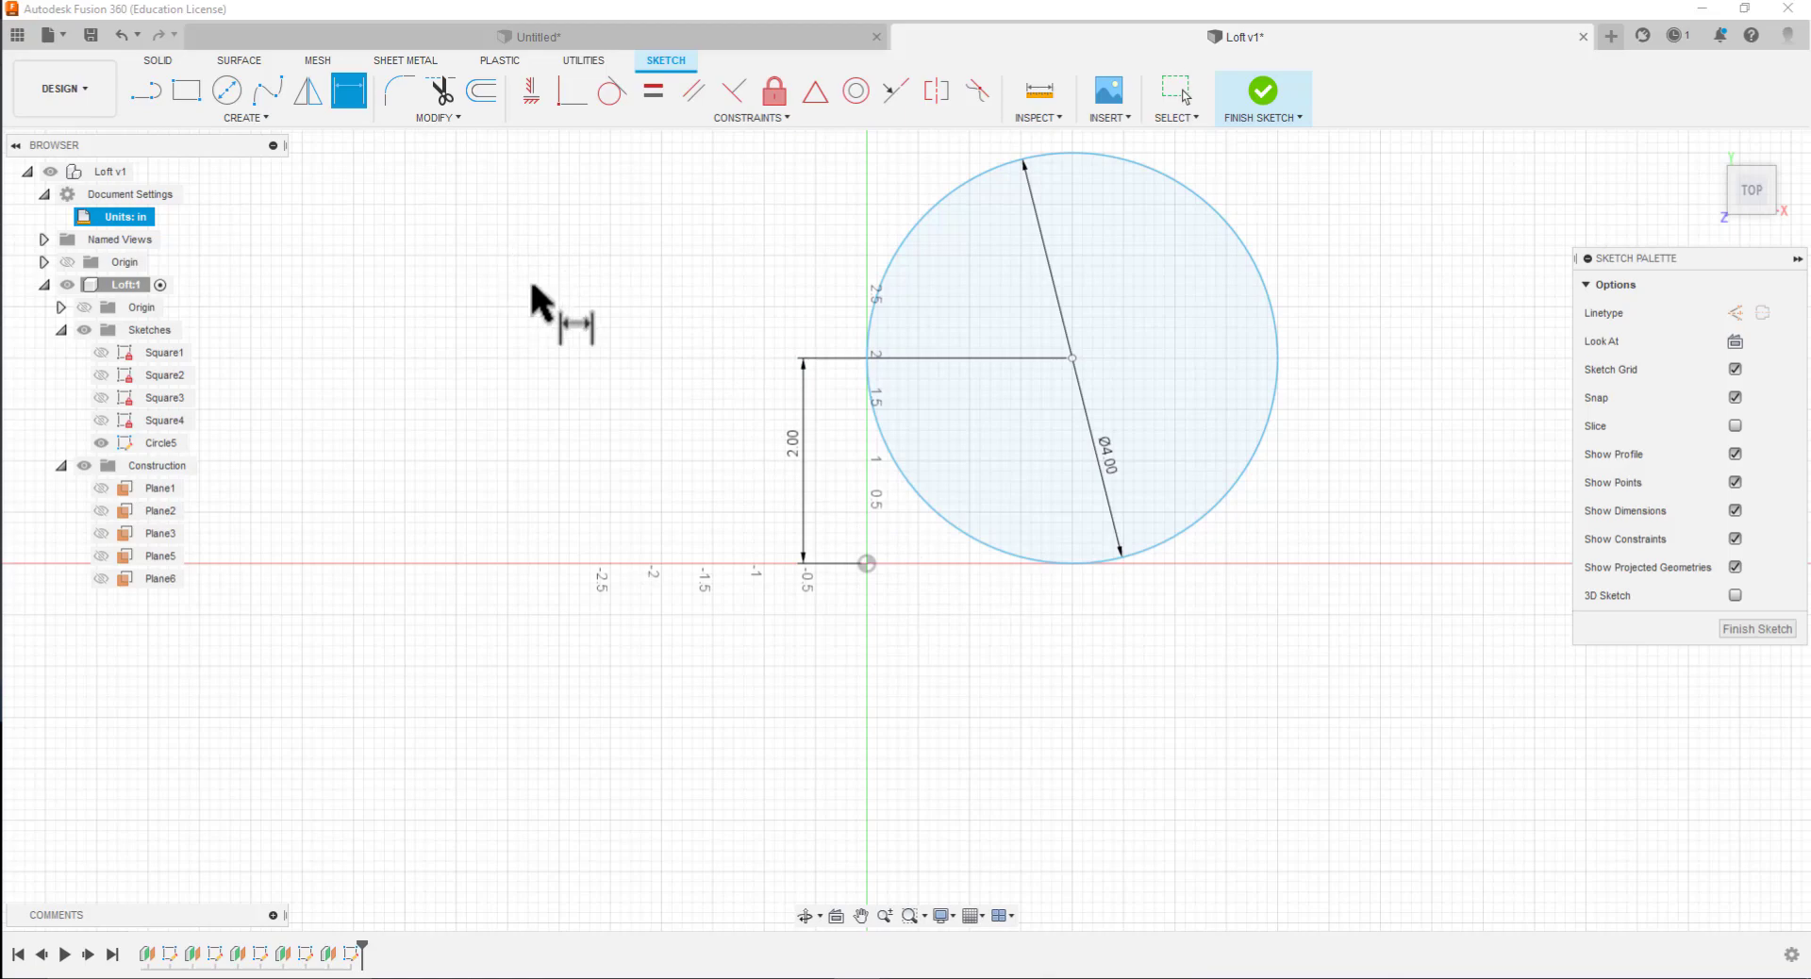
pyautogui.click(966, 183)
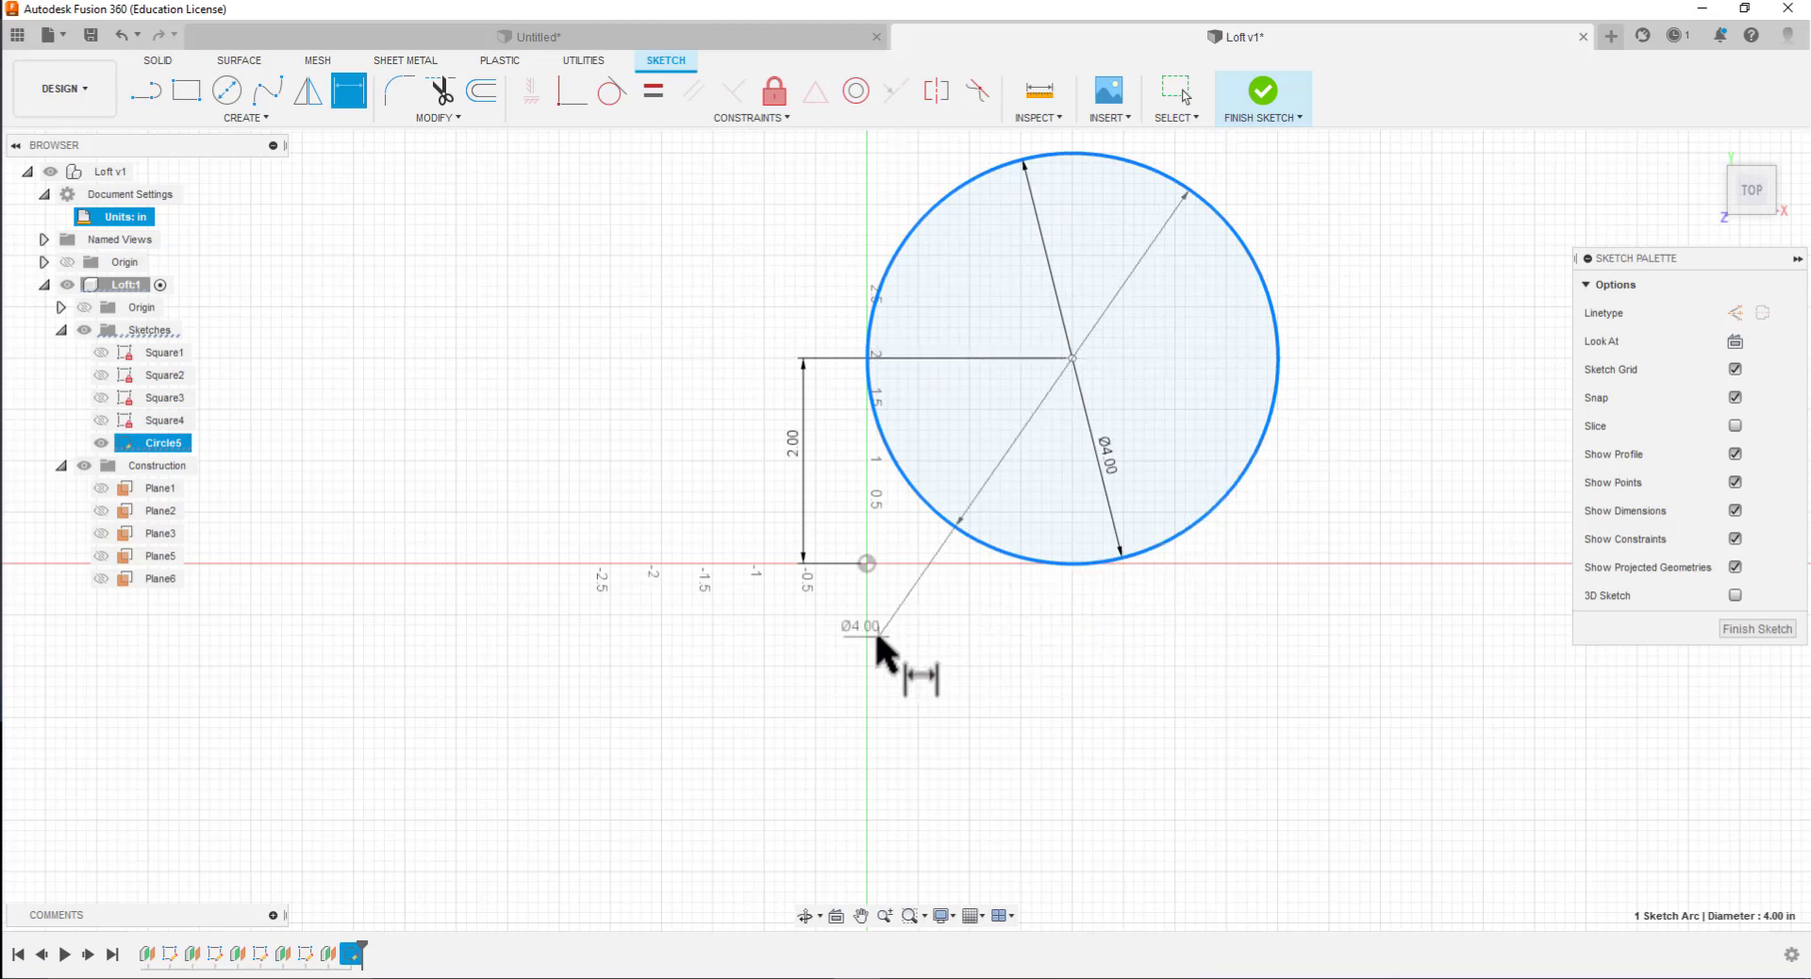
pyautogui.press('Escape')
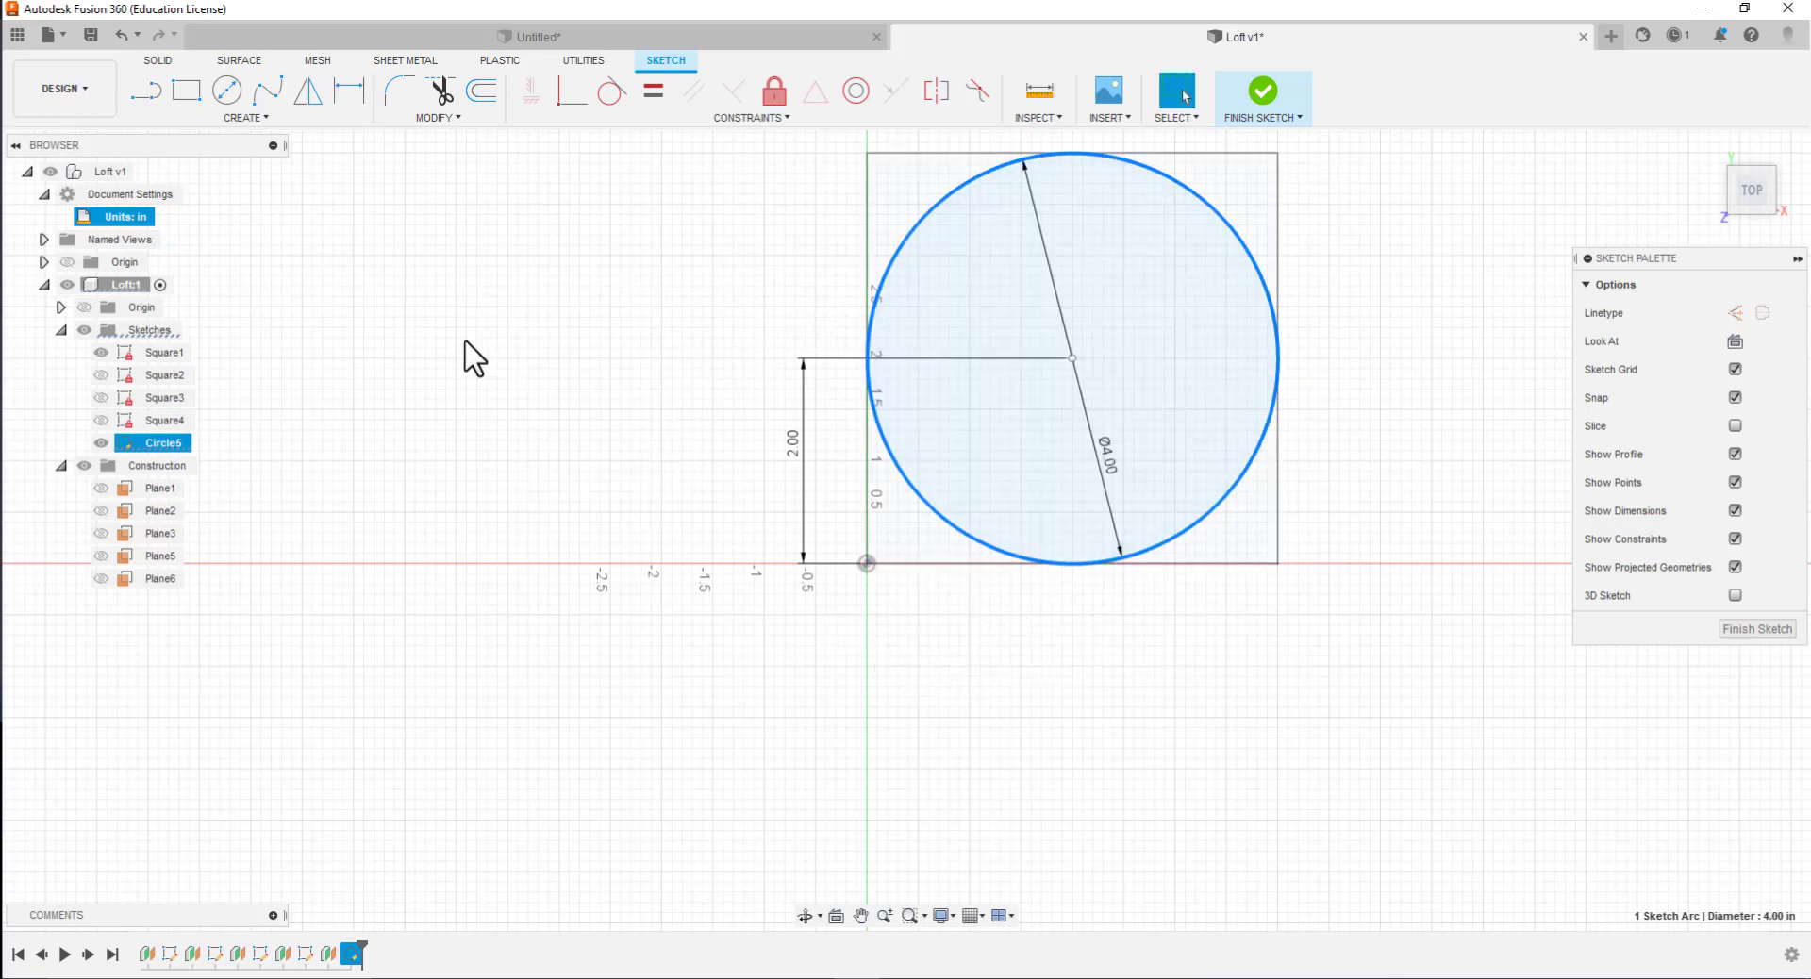
pyautogui.click(349, 91)
pyautogui.click(1082, 564)
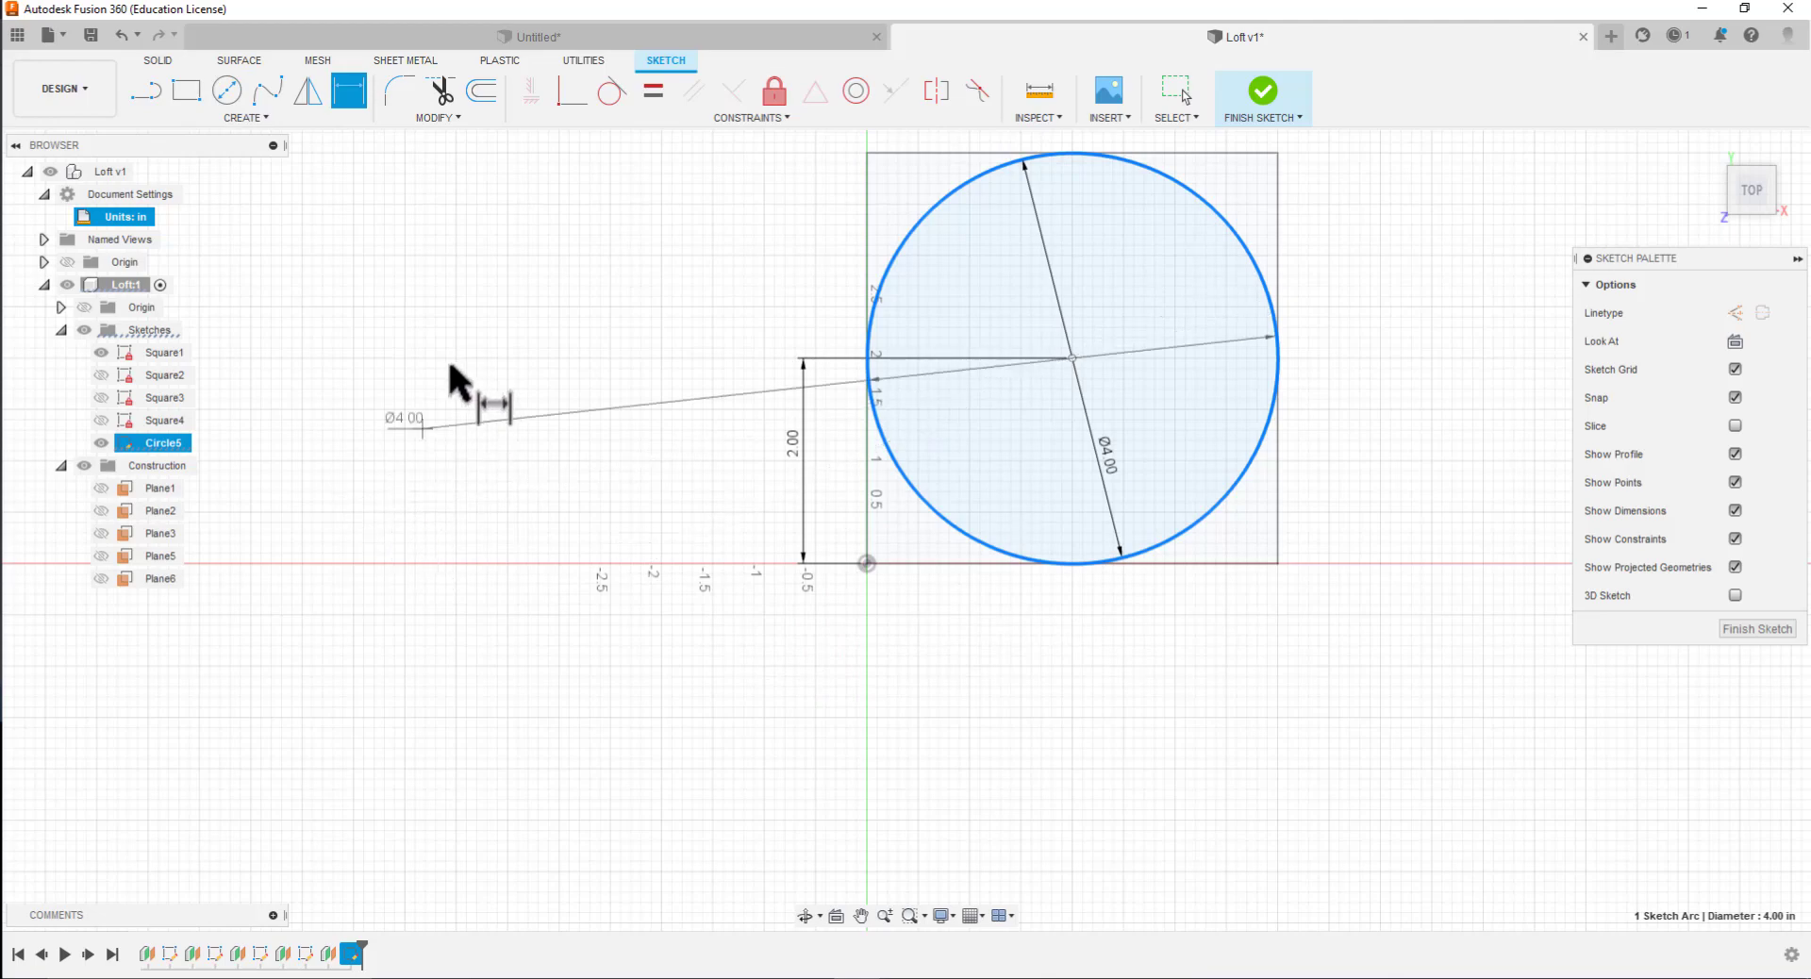
pyautogui.press('Escape')
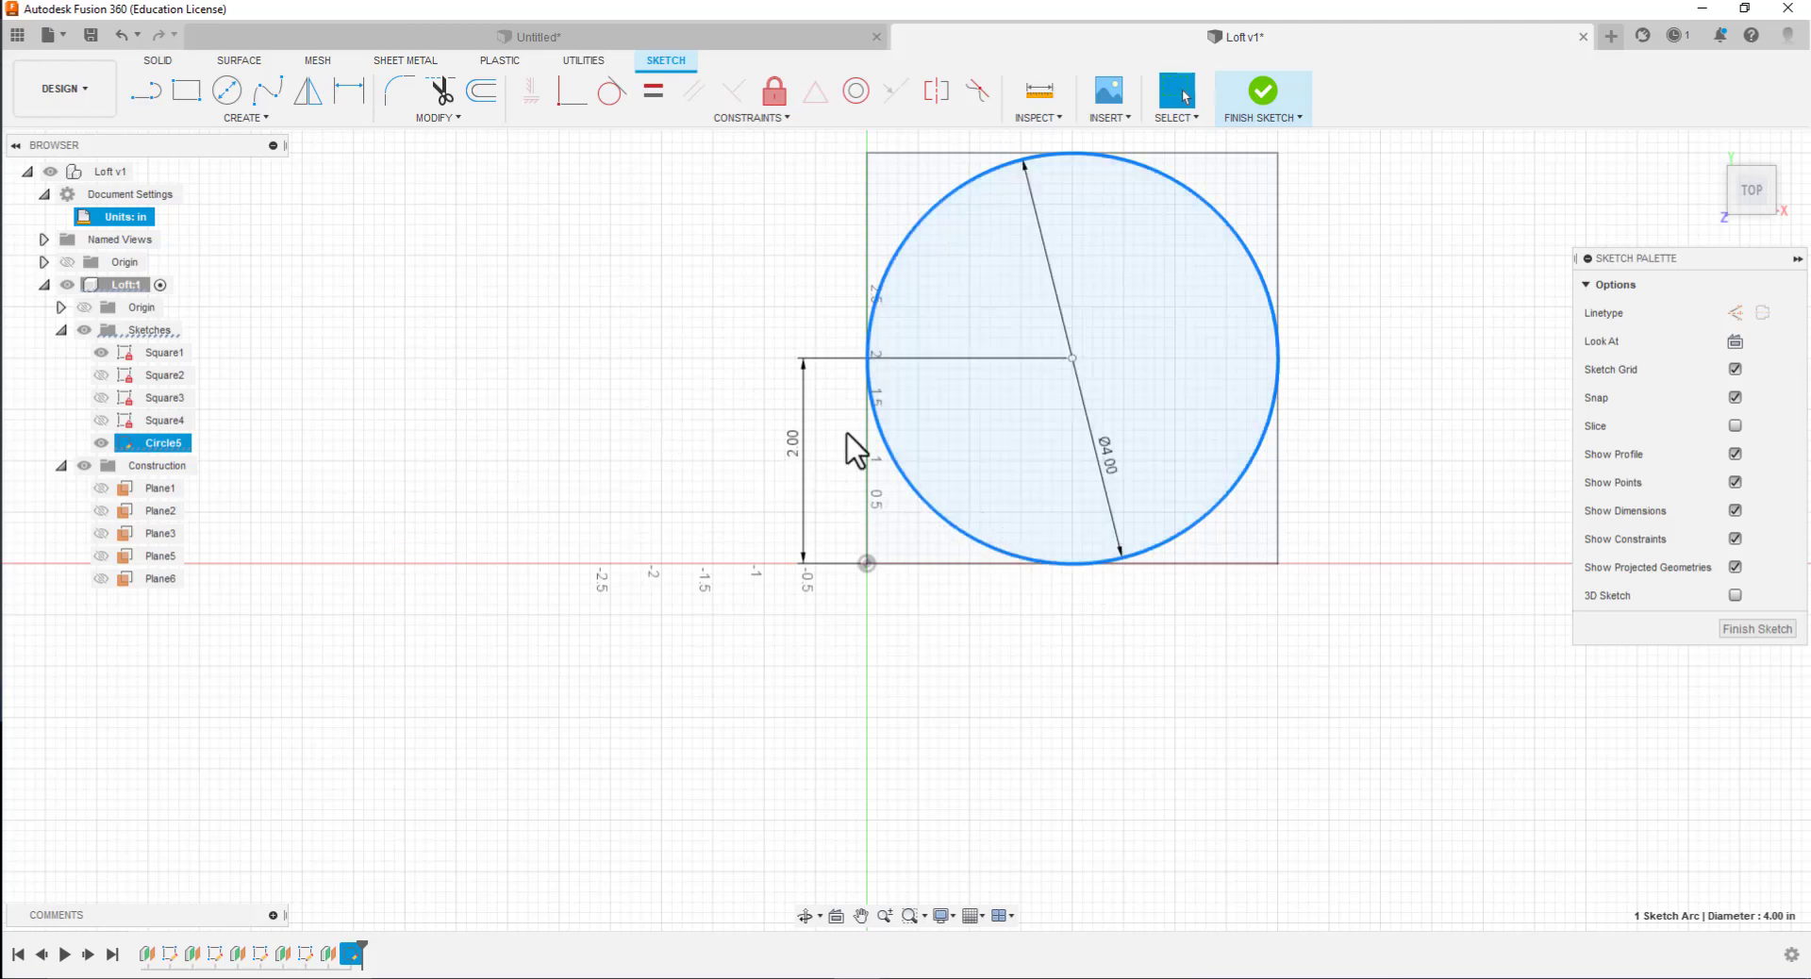
pyautogui.click(360, 104)
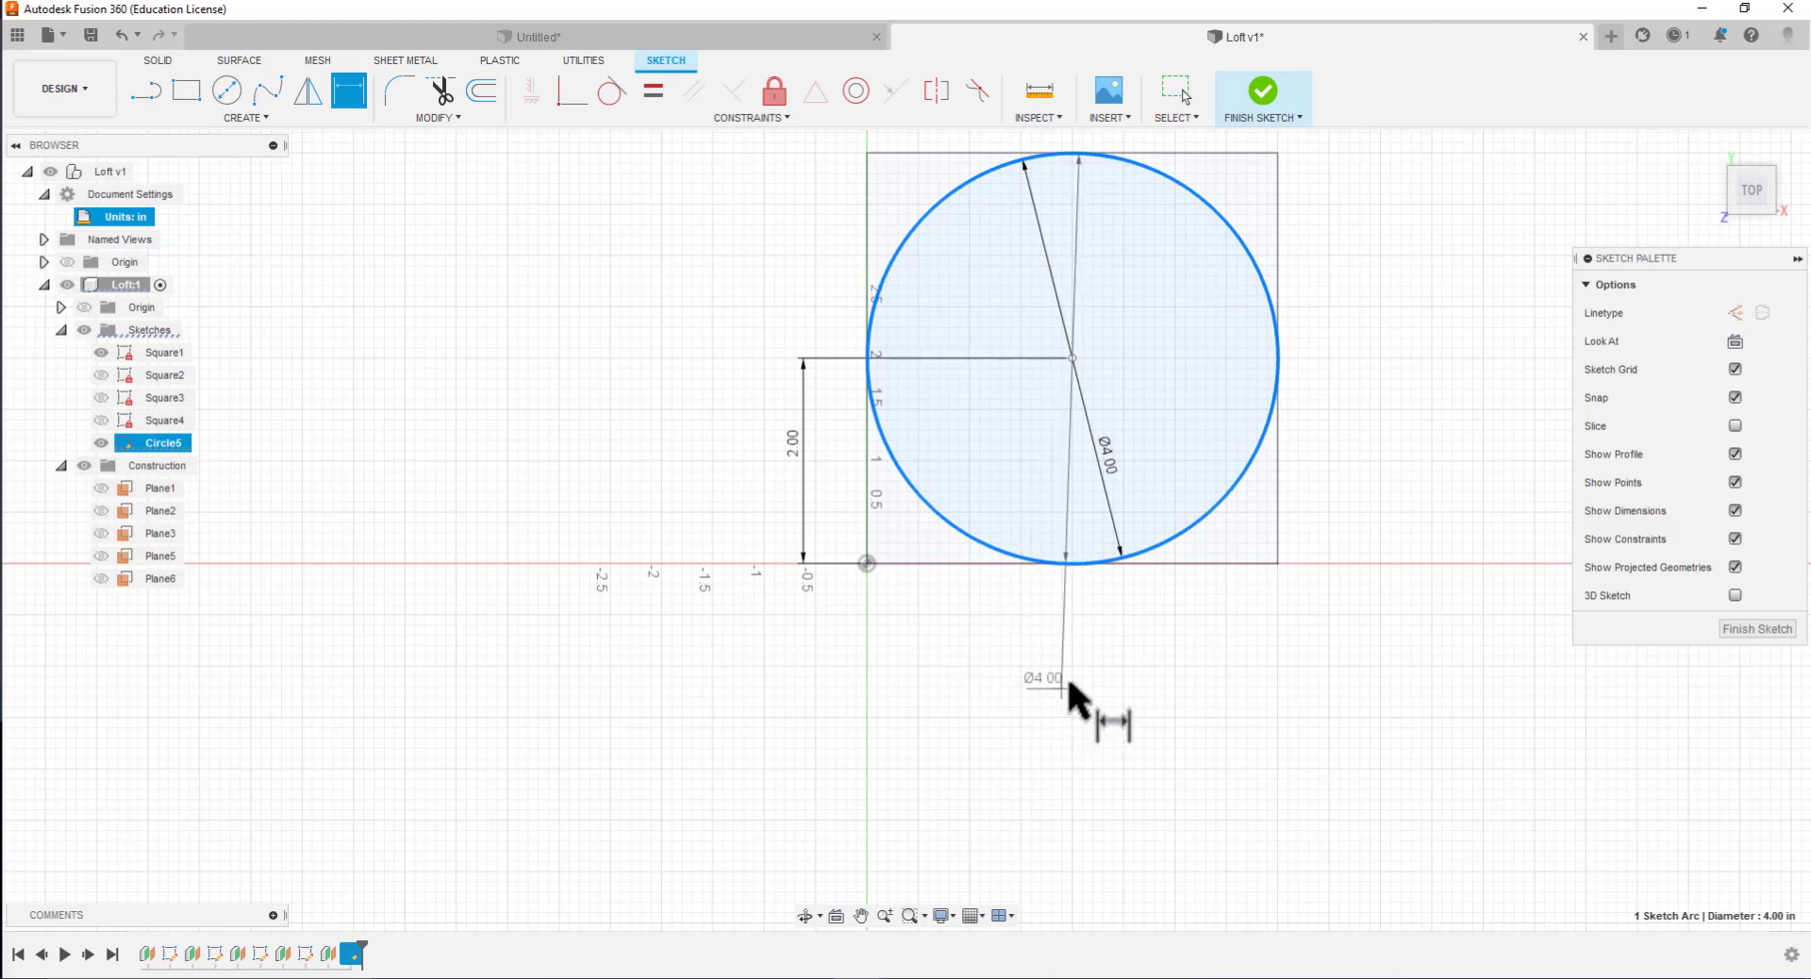
pyautogui.press('Escape')
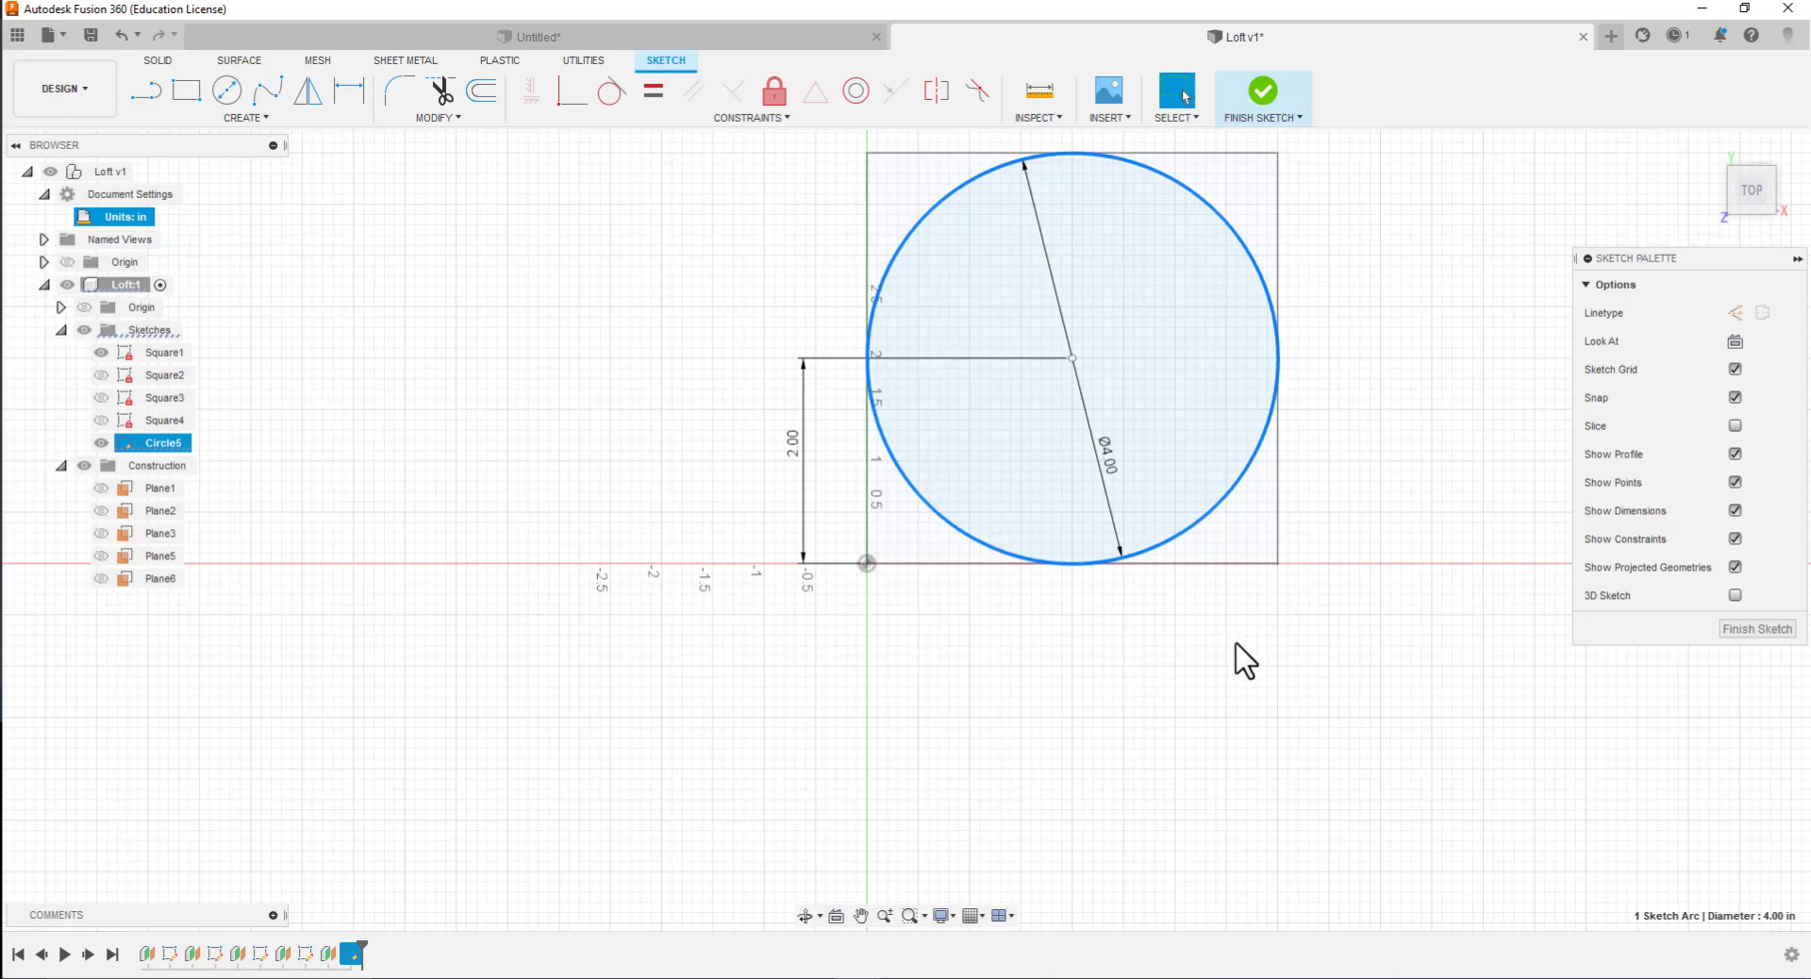
pyautogui.click(1235, 660)
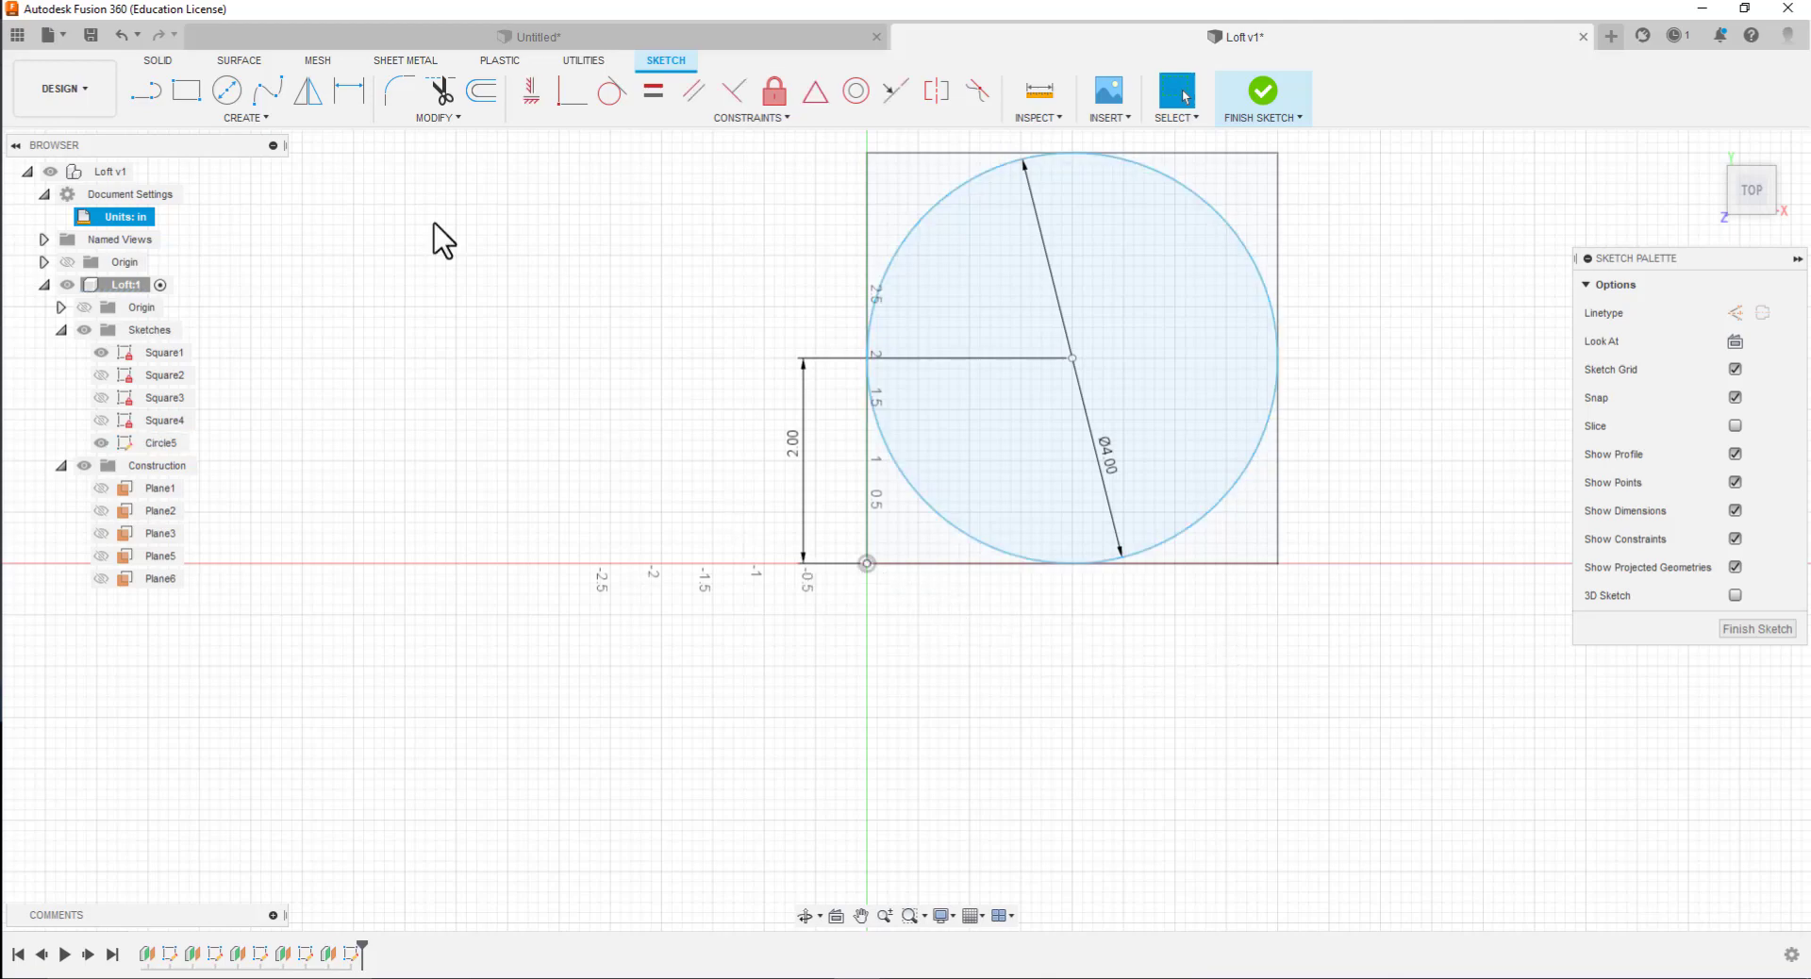
# Dimension the horizontal distance between the origin and the circle's center as 2 in
pyautogui.click(349, 94)
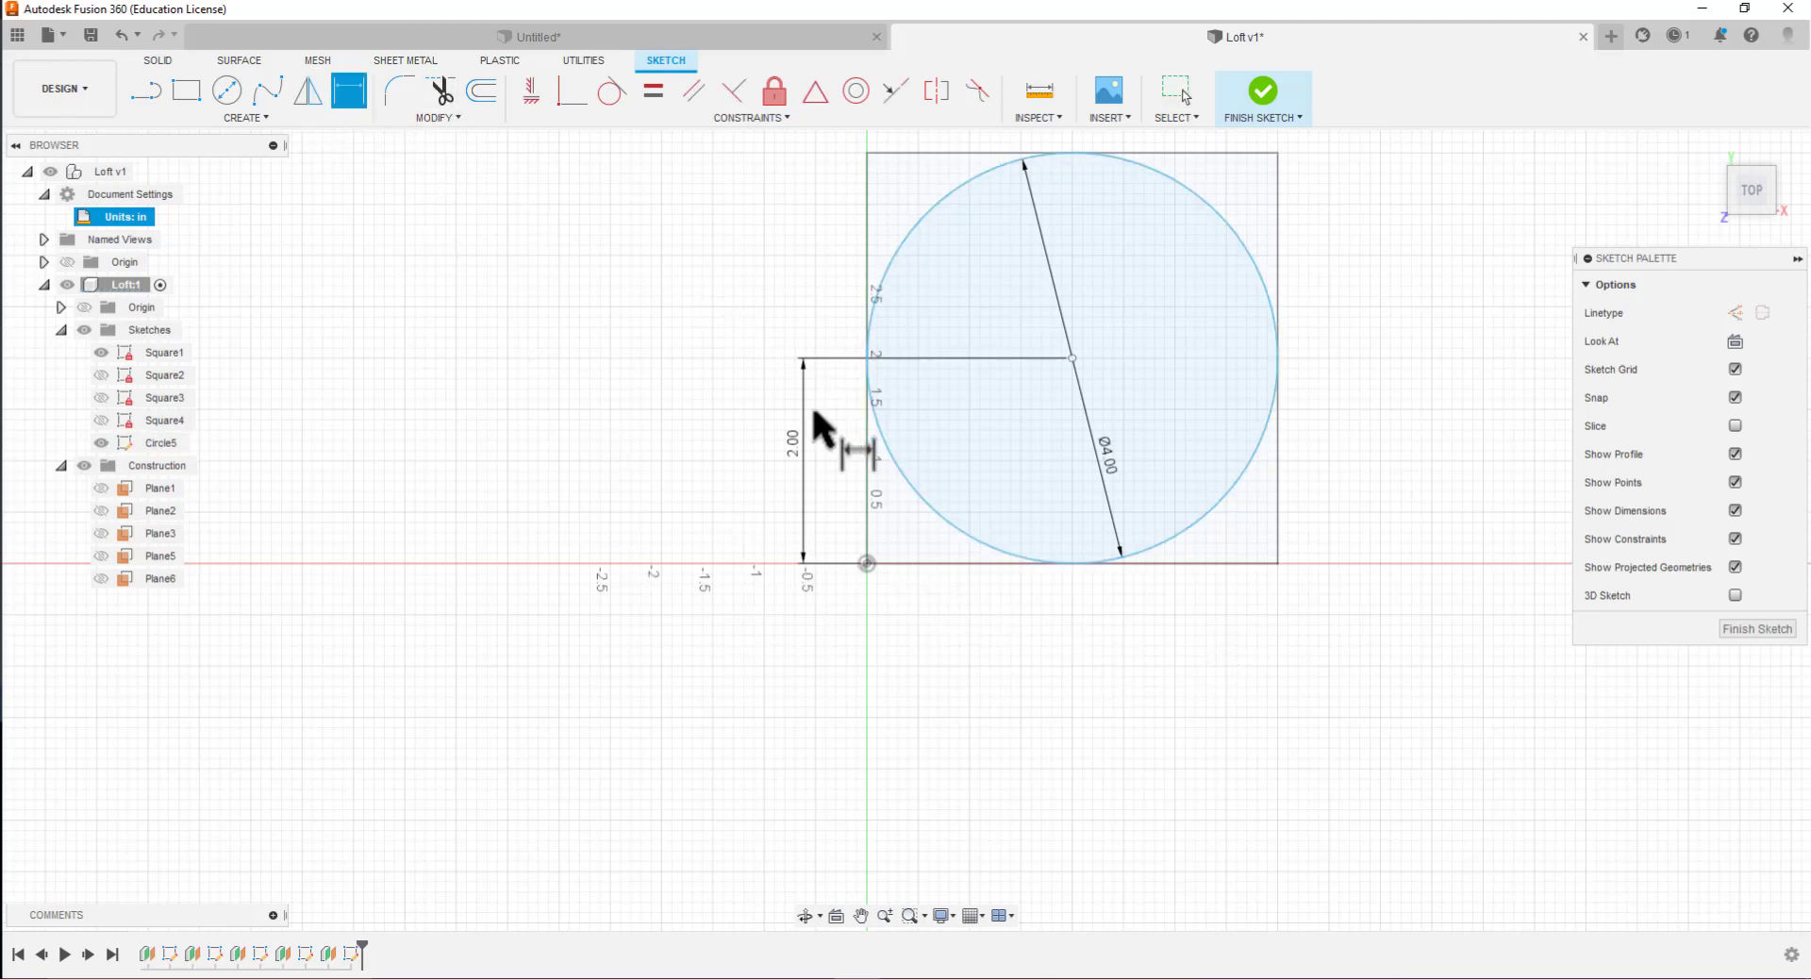
pyautogui.click(867, 563)
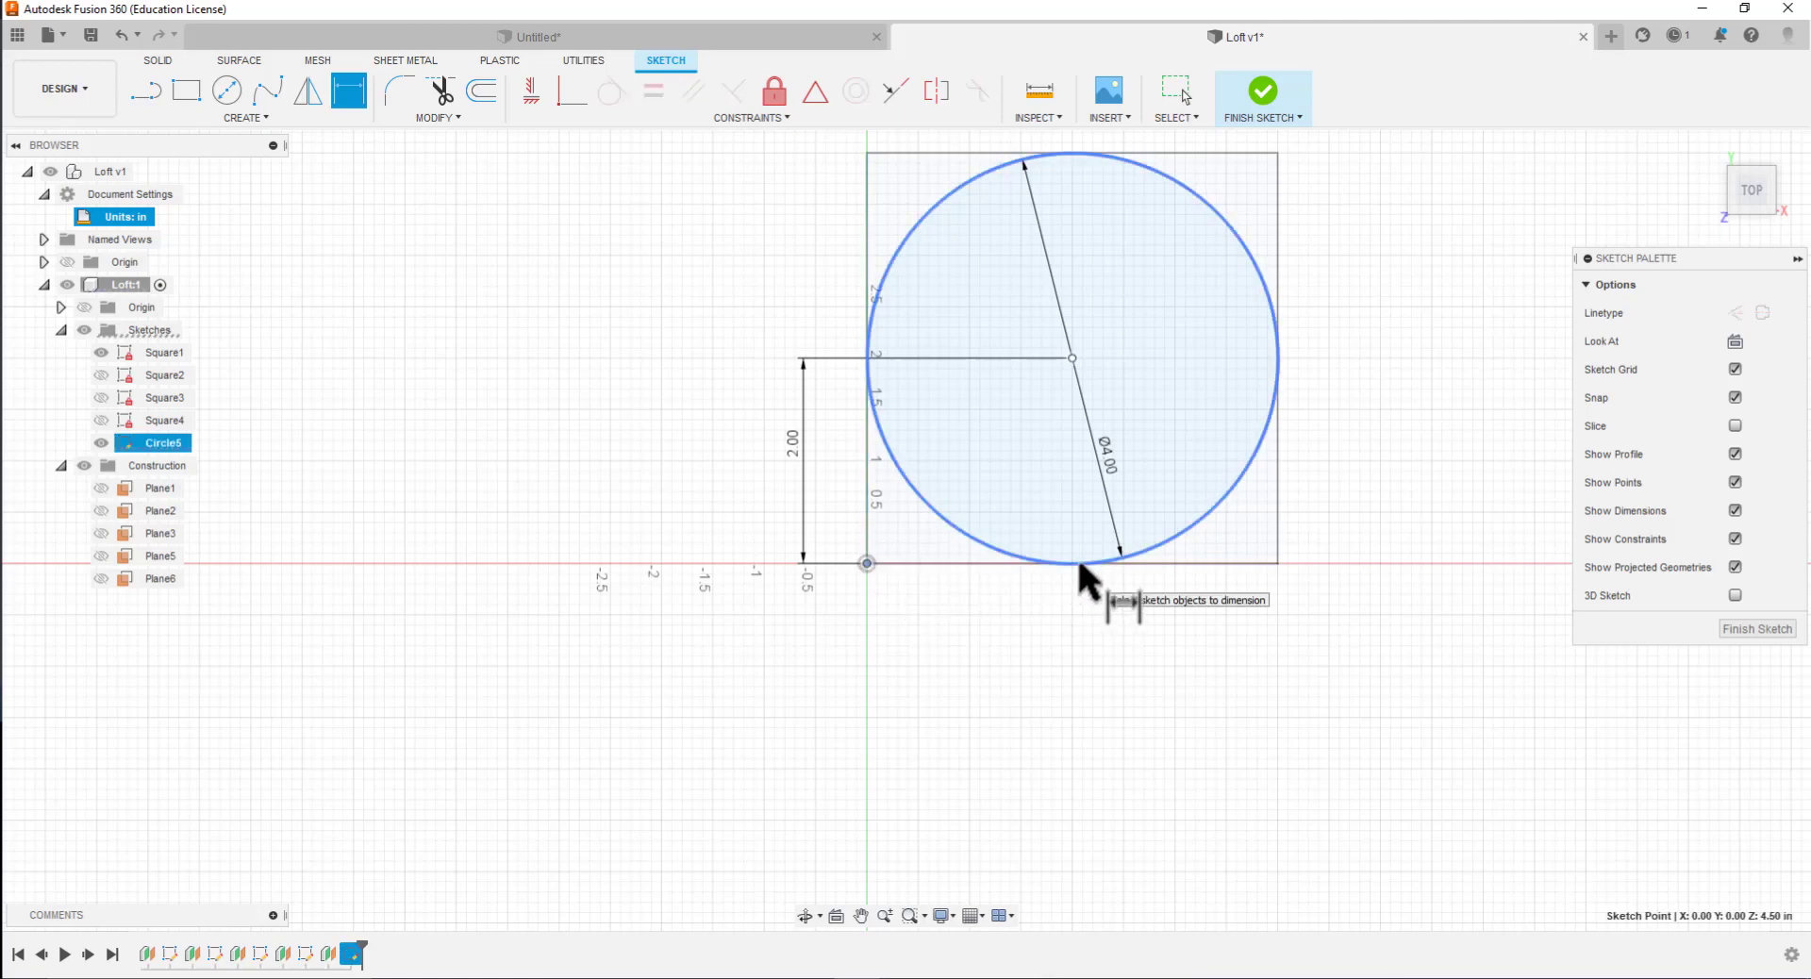
pyautogui.click(1078, 563)
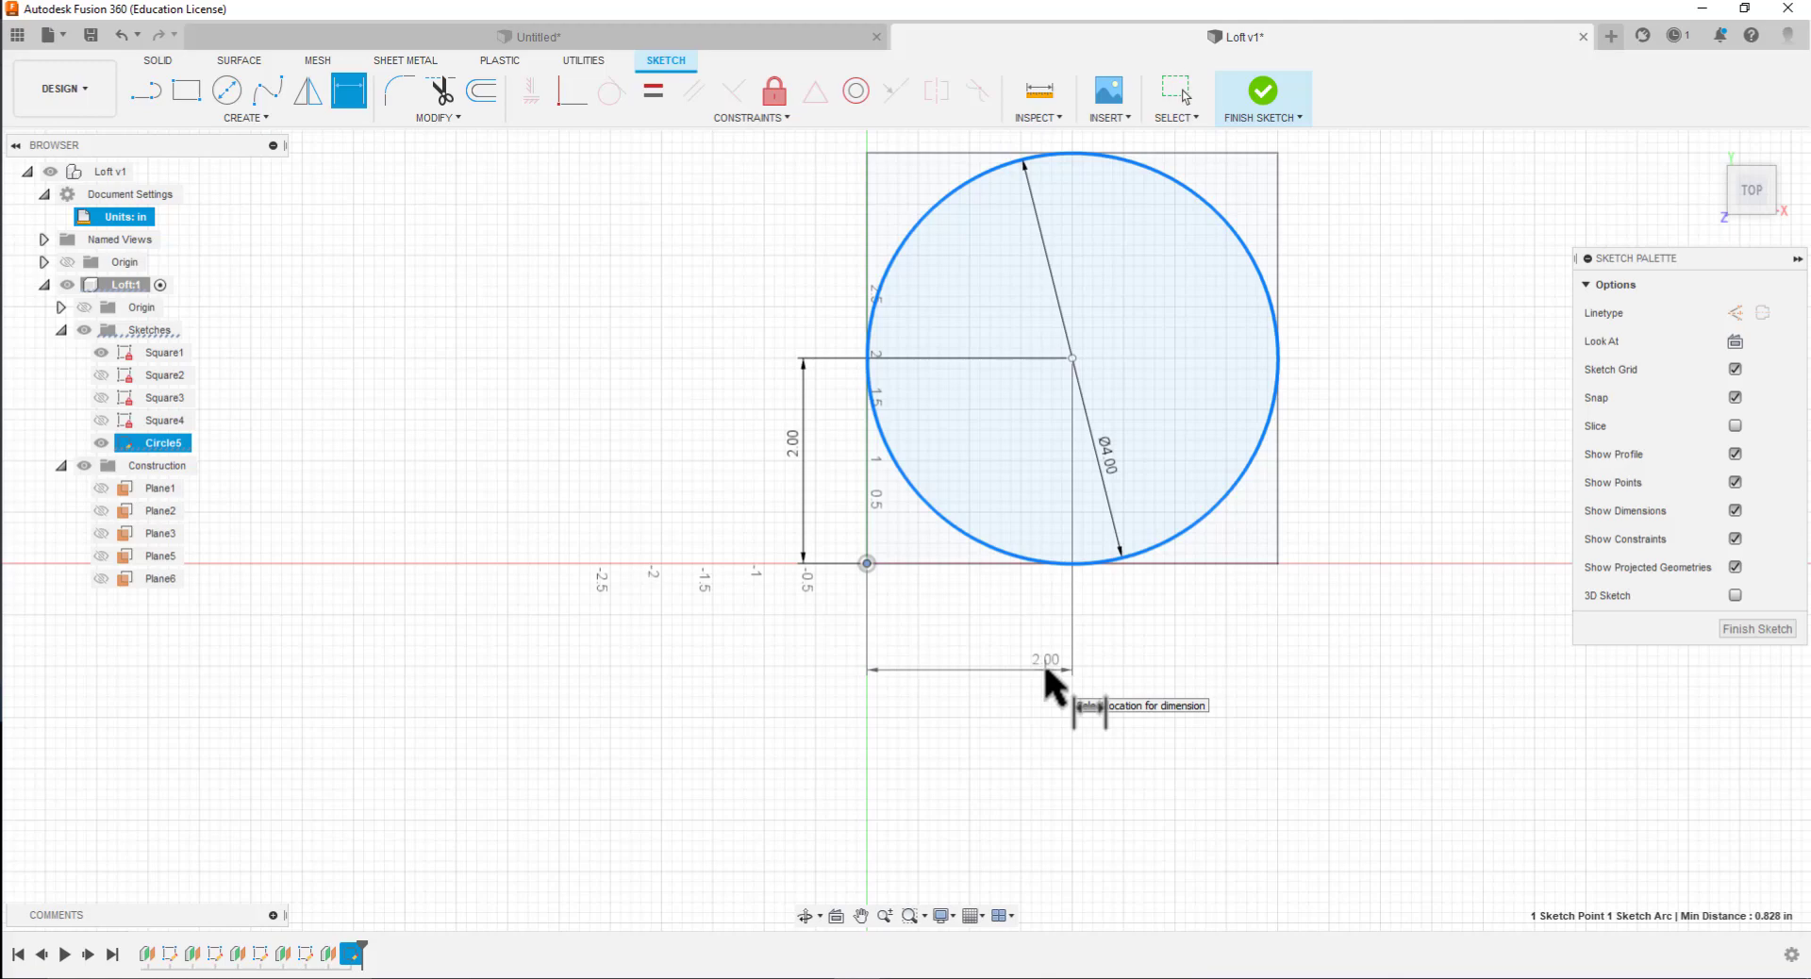
pyautogui.click(967, 658)
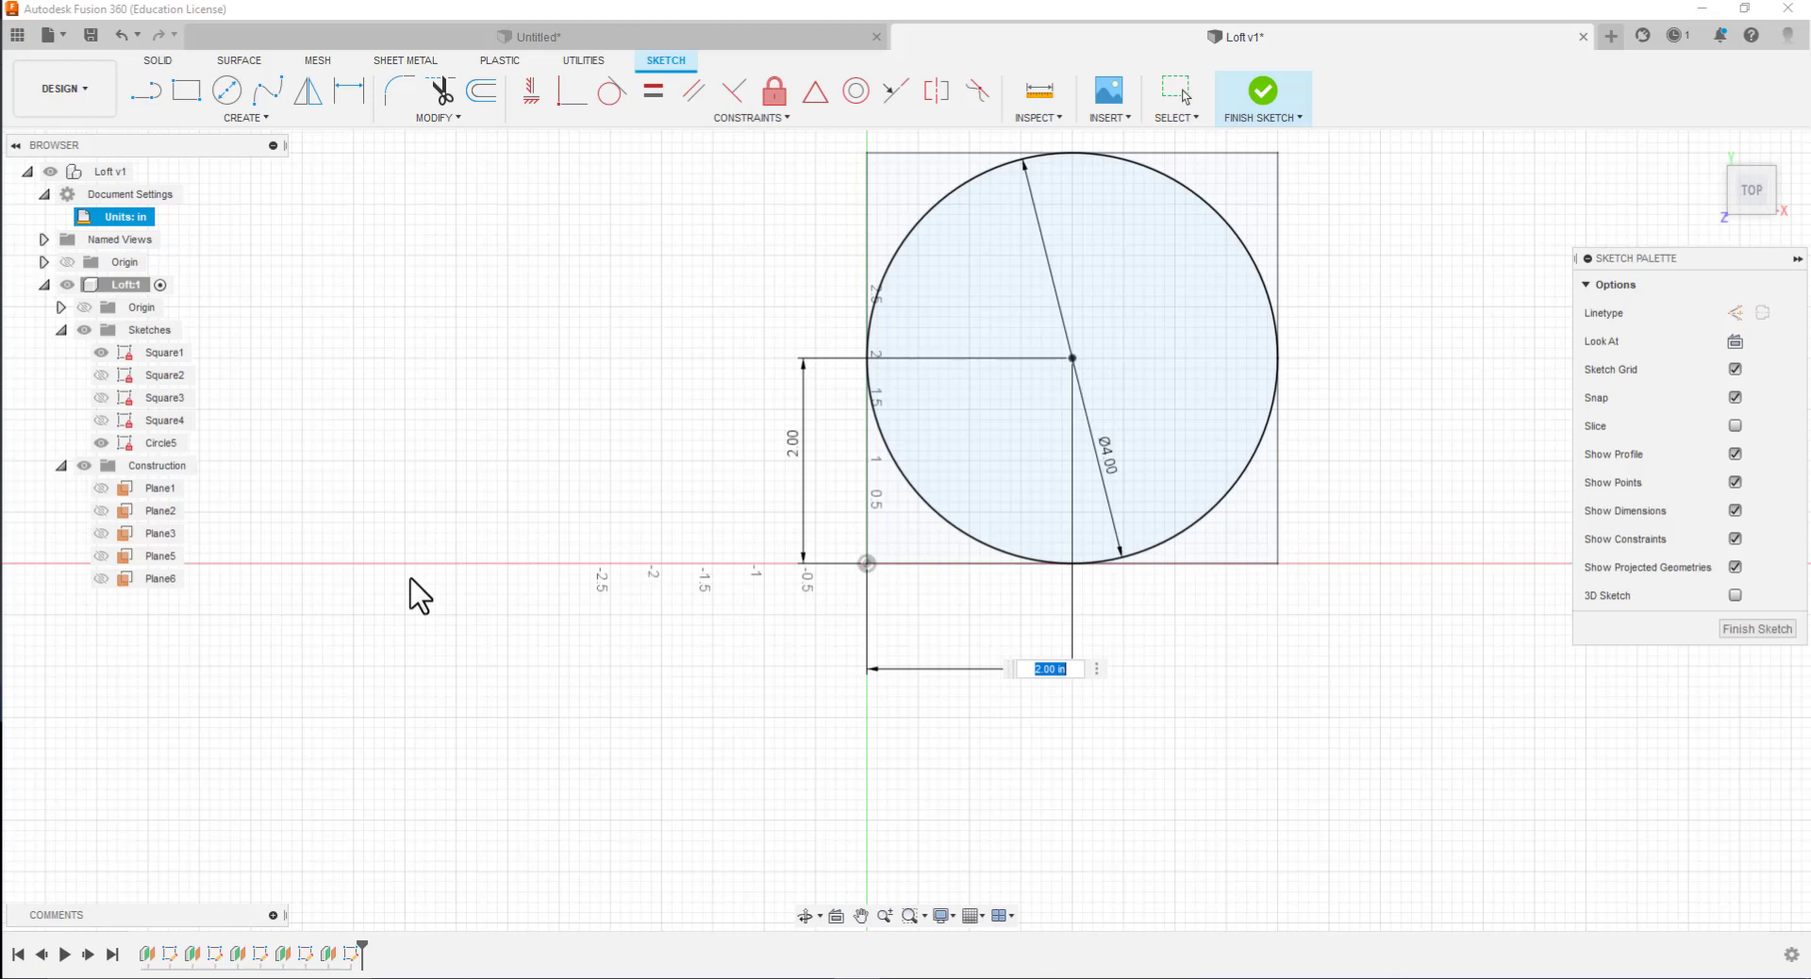
# Finish the Circle5 sketch and hide the Square1 sketch
pyautogui.click(1779, 629)
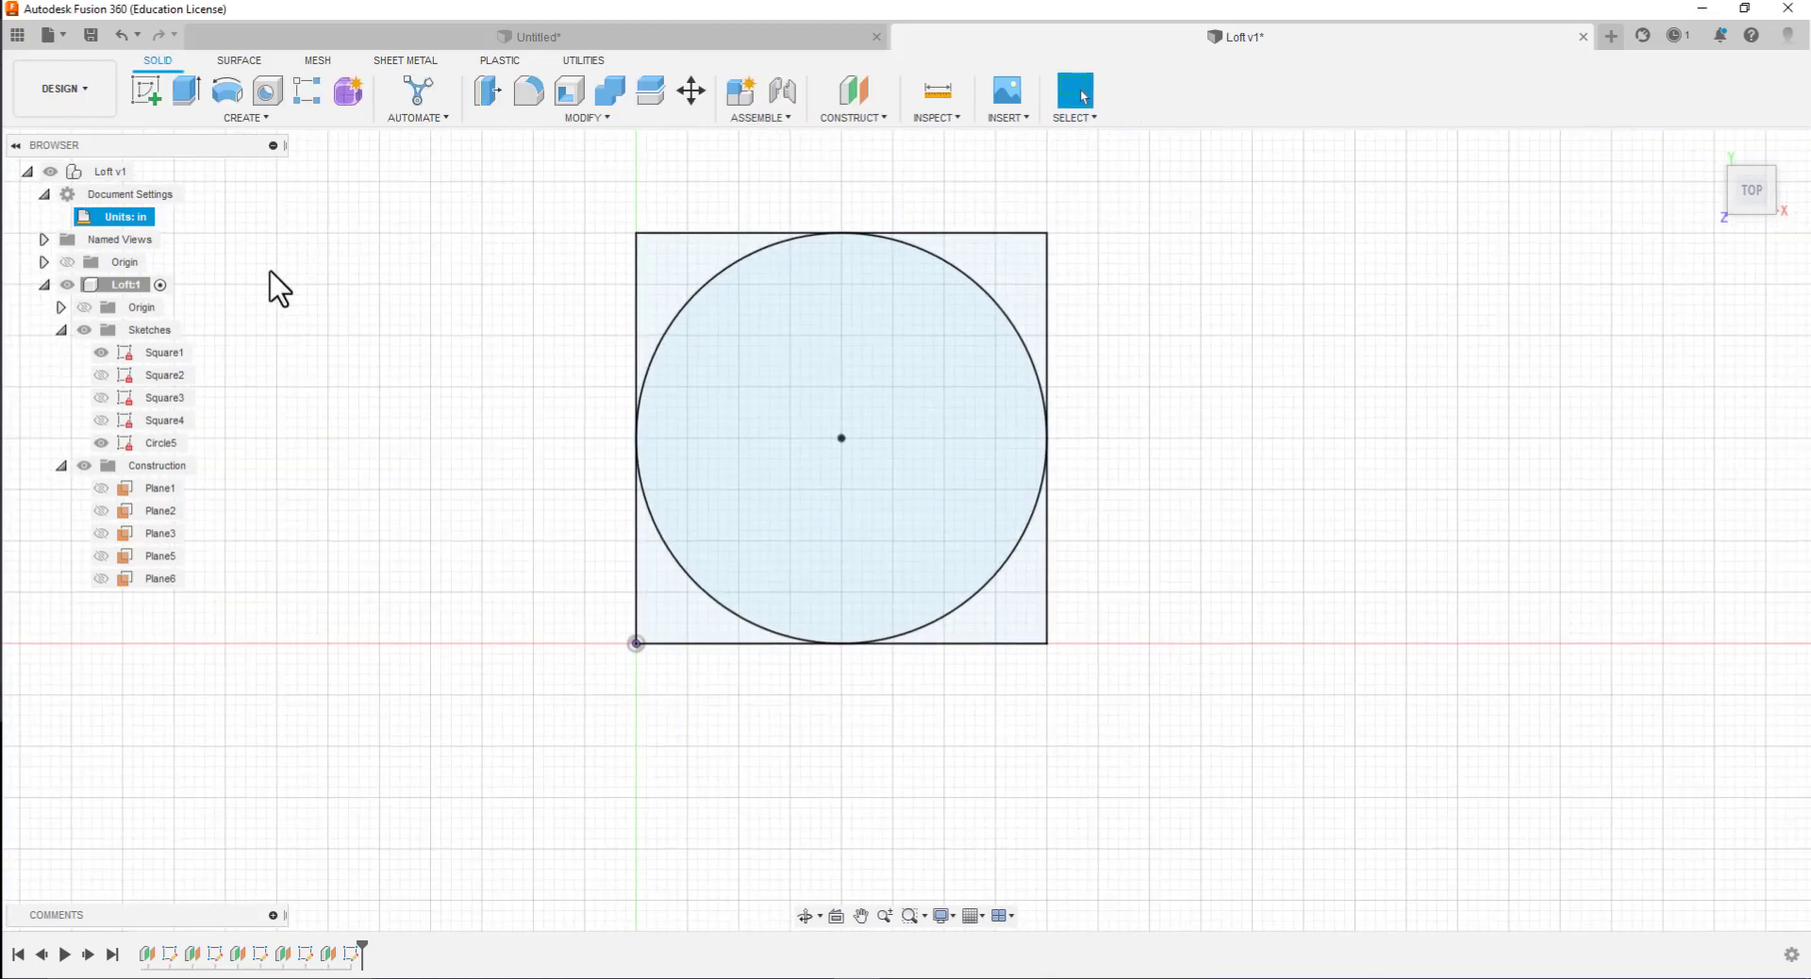
pyautogui.click(108, 352)
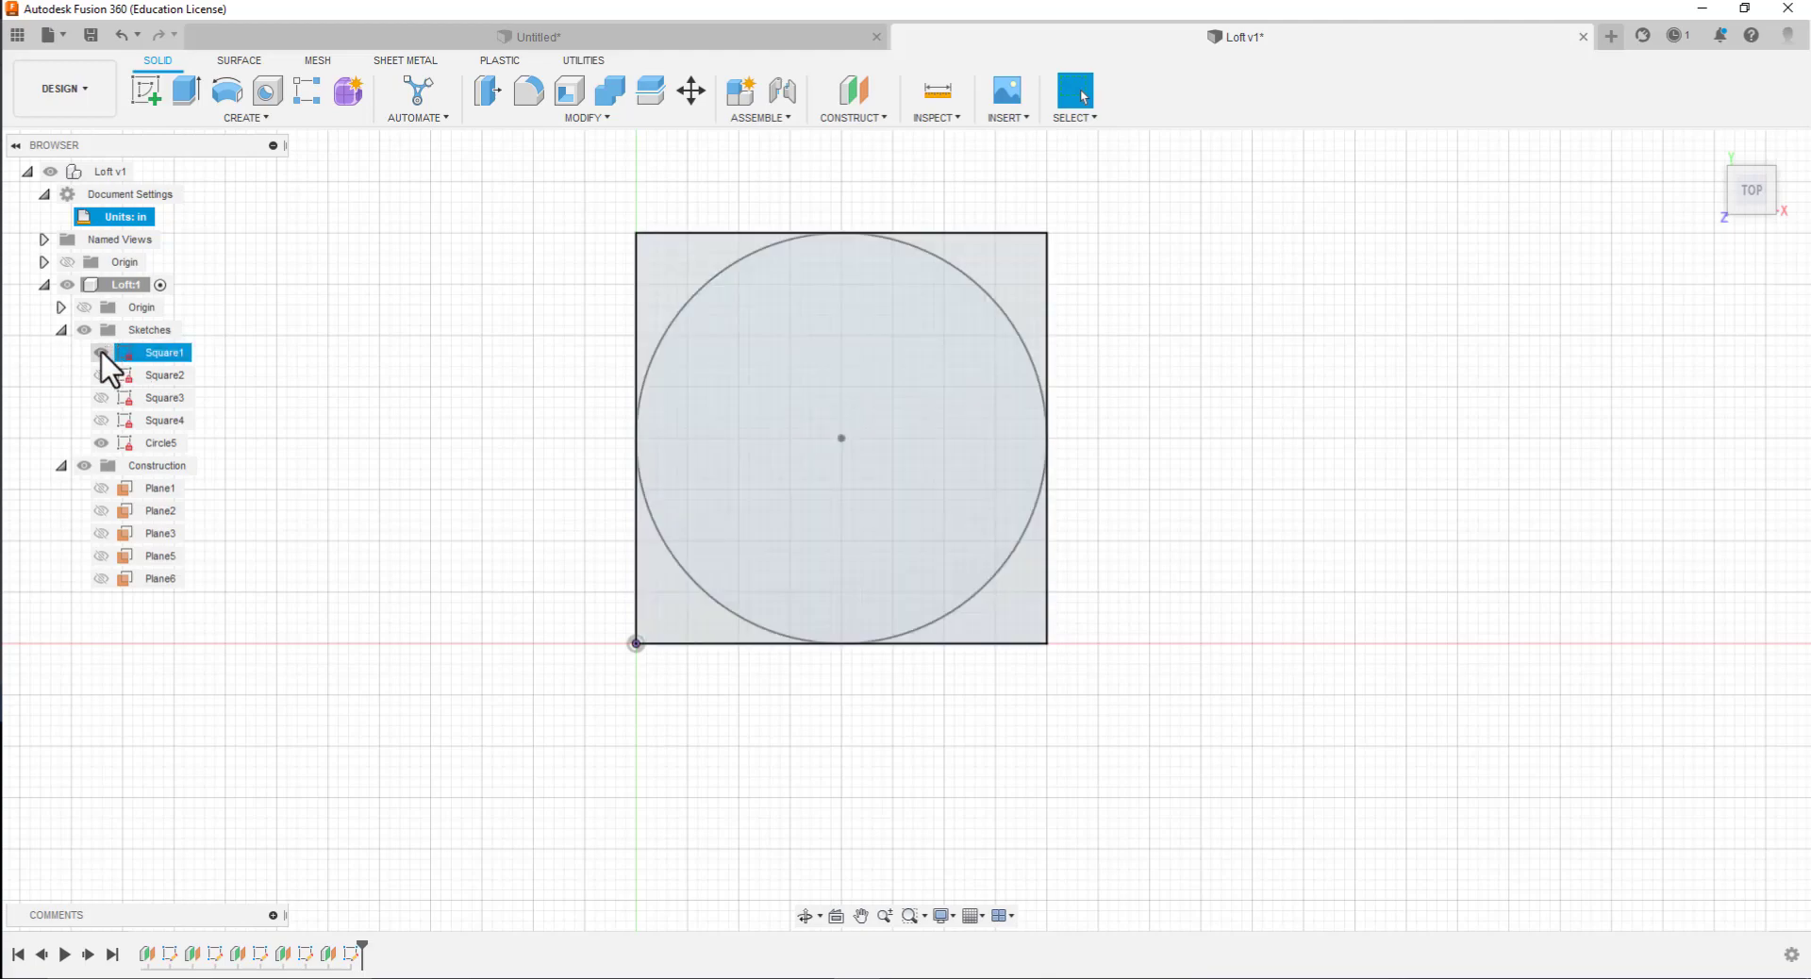
pyautogui.click(100, 352)
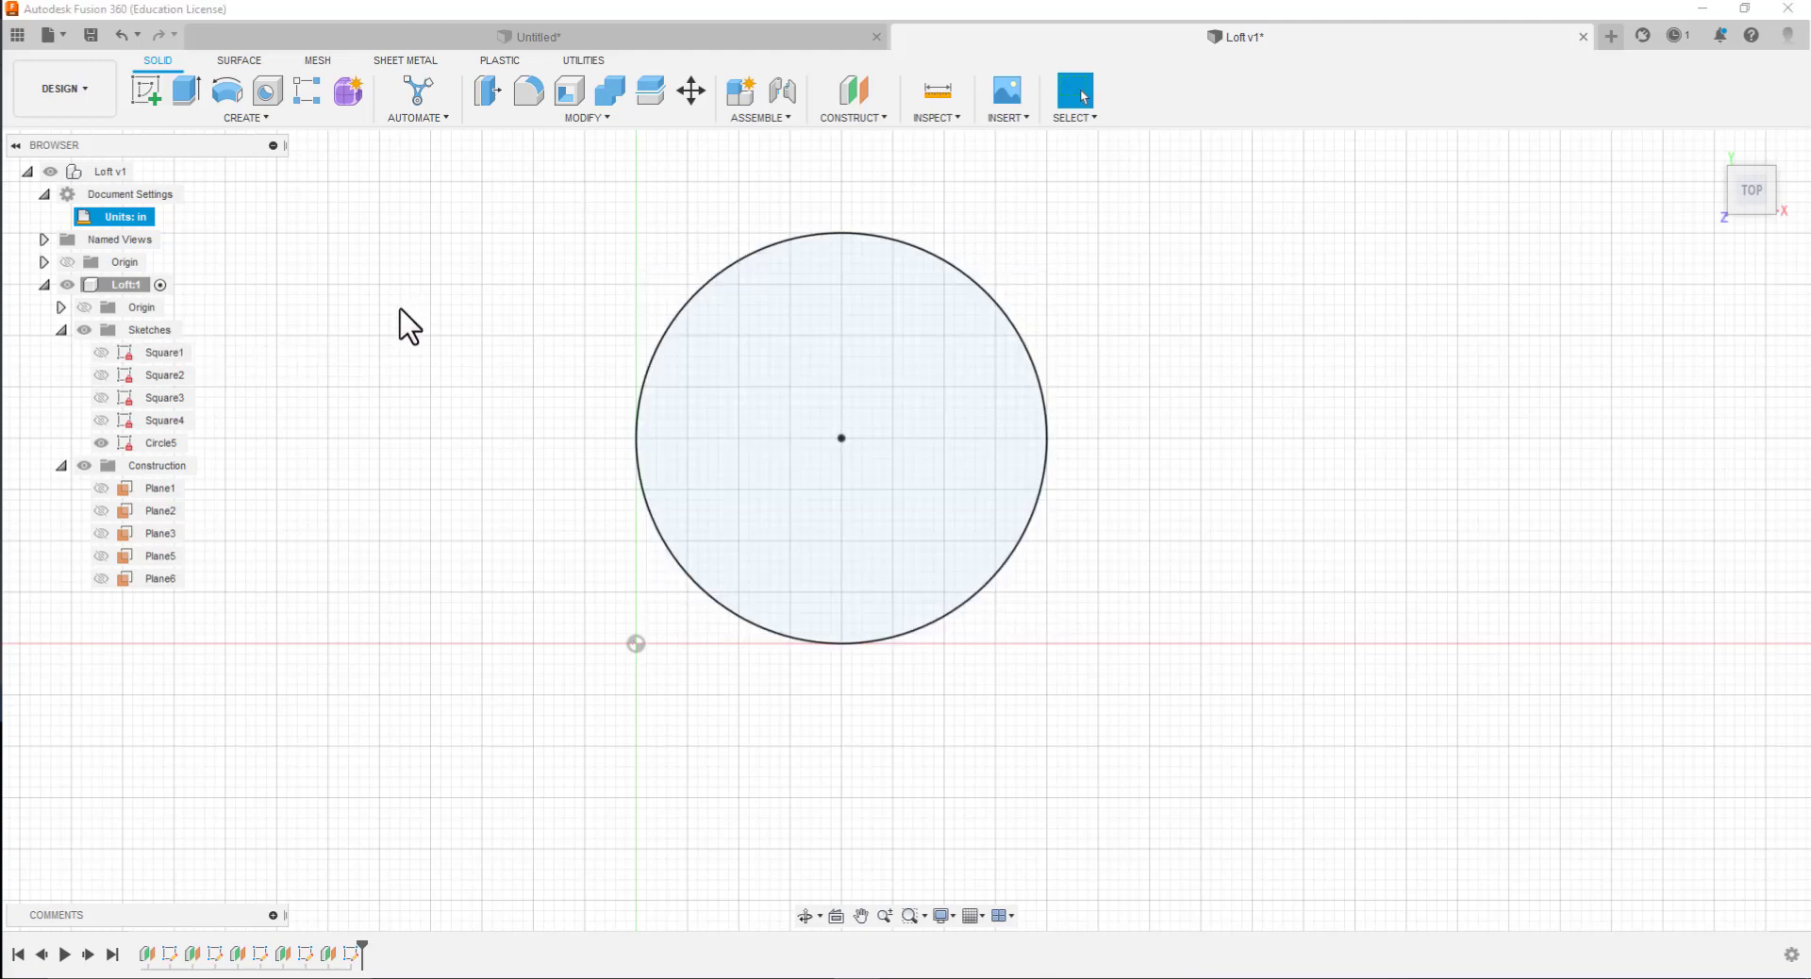
# Create a construction plane offset 5 in from the XY plane
pyautogui.click(849, 119)
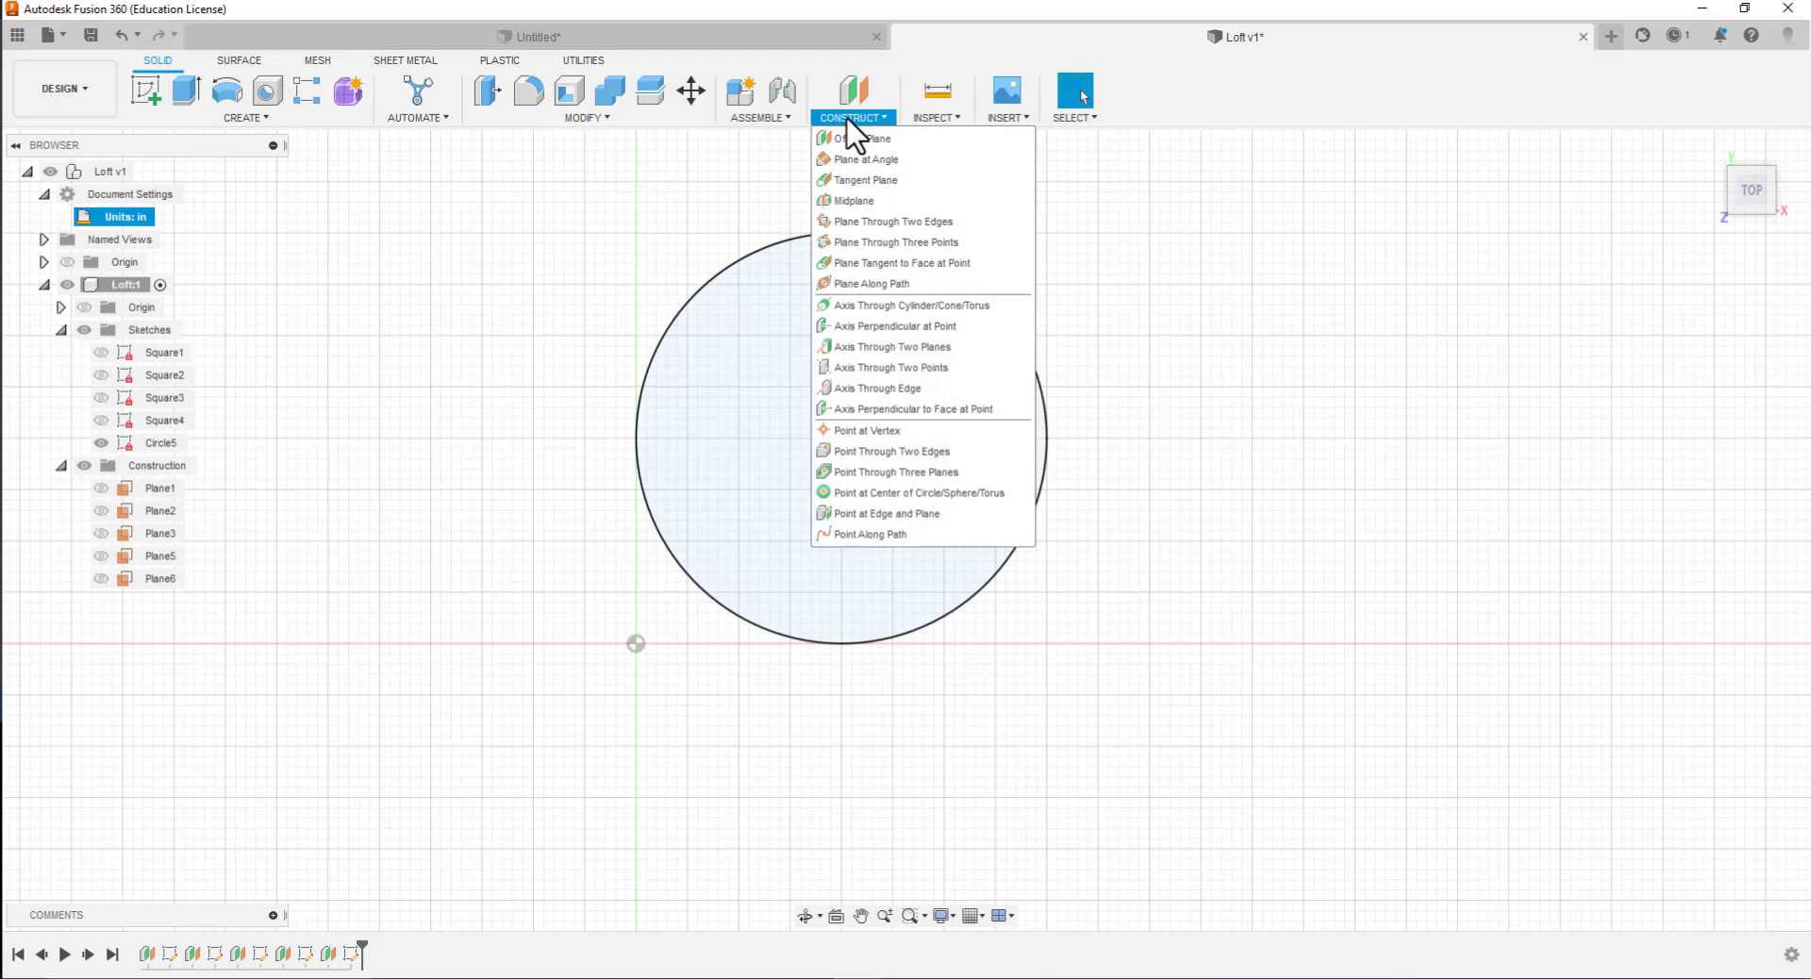
pyautogui.click(851, 140)
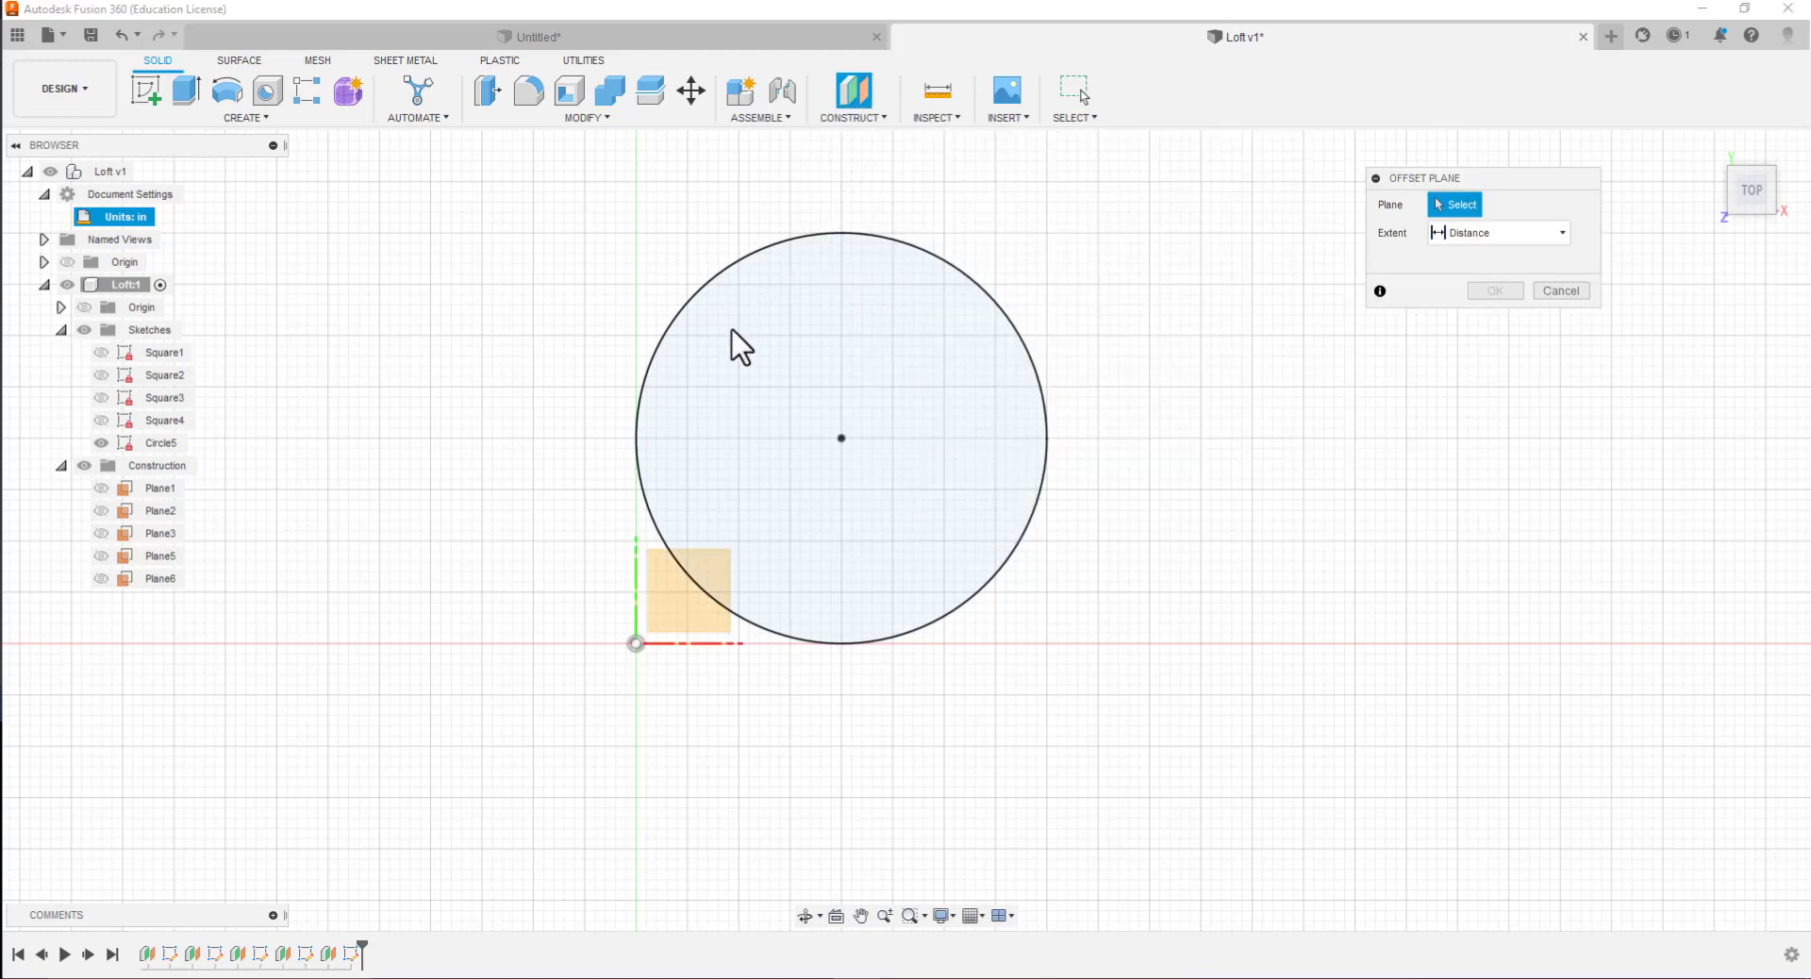
pyautogui.click(671, 632)
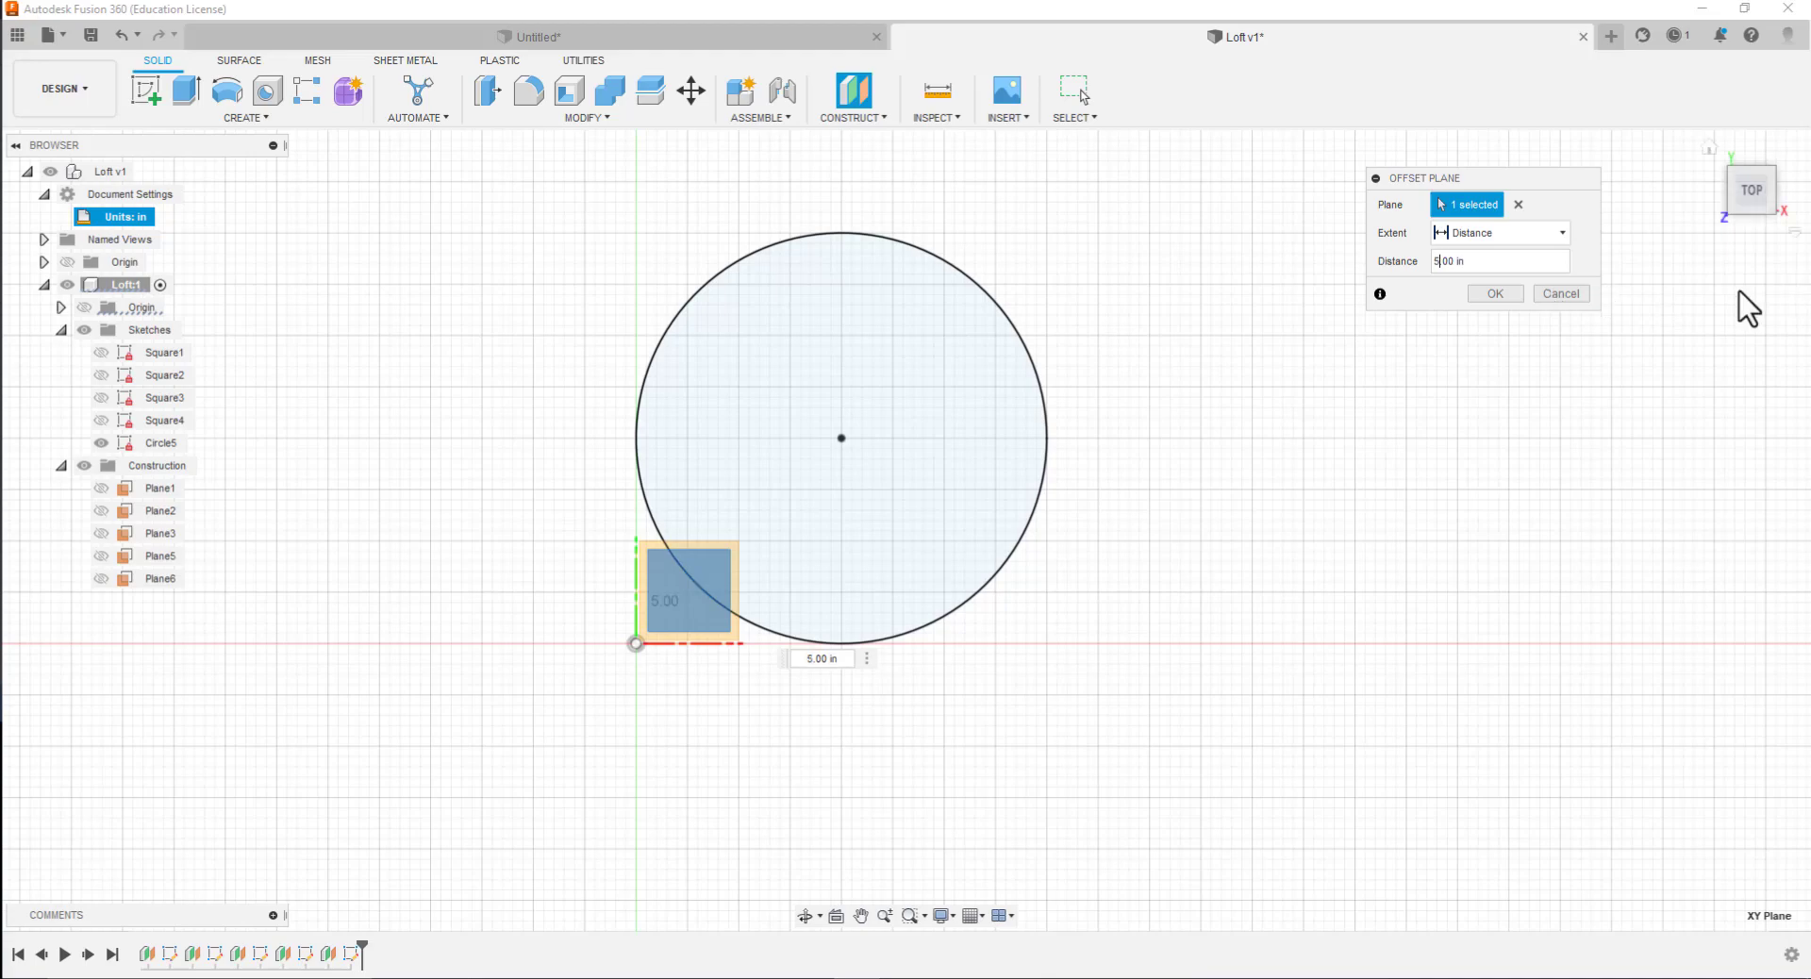
pyautogui.click(1495, 295)
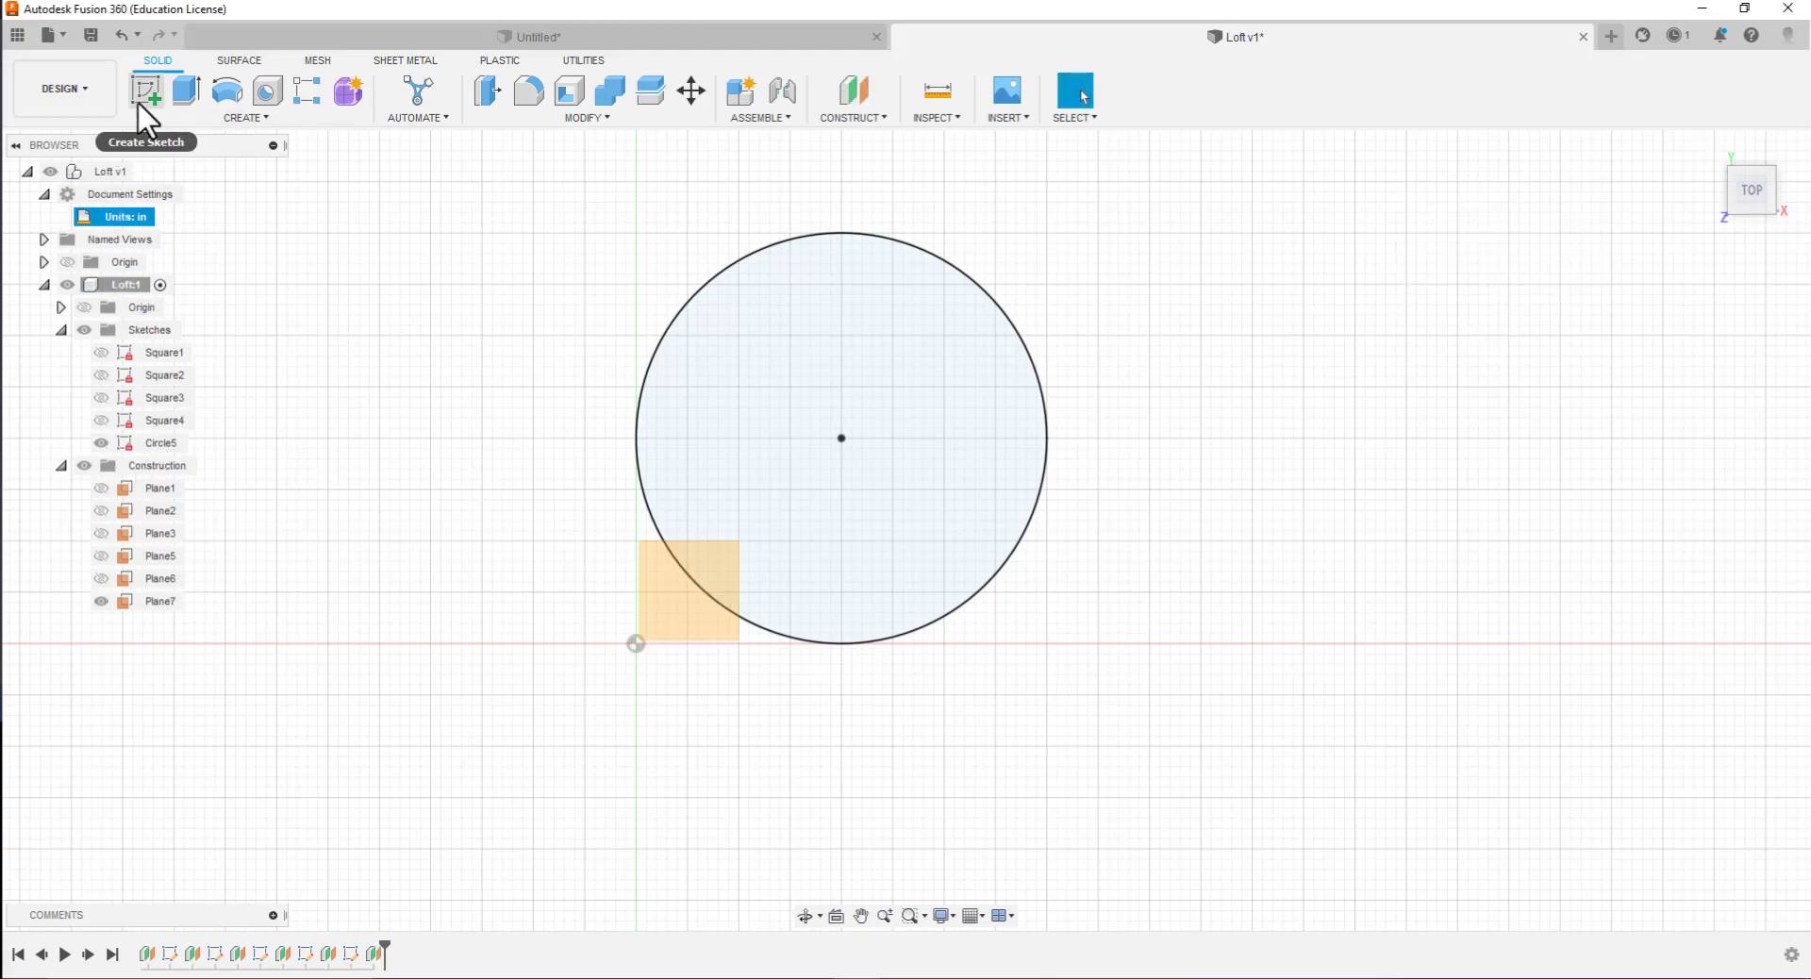
# Start a sketch on the plane offset 5 in from XY and rename the sketch Circle 66
pyautogui.click(654, 543)
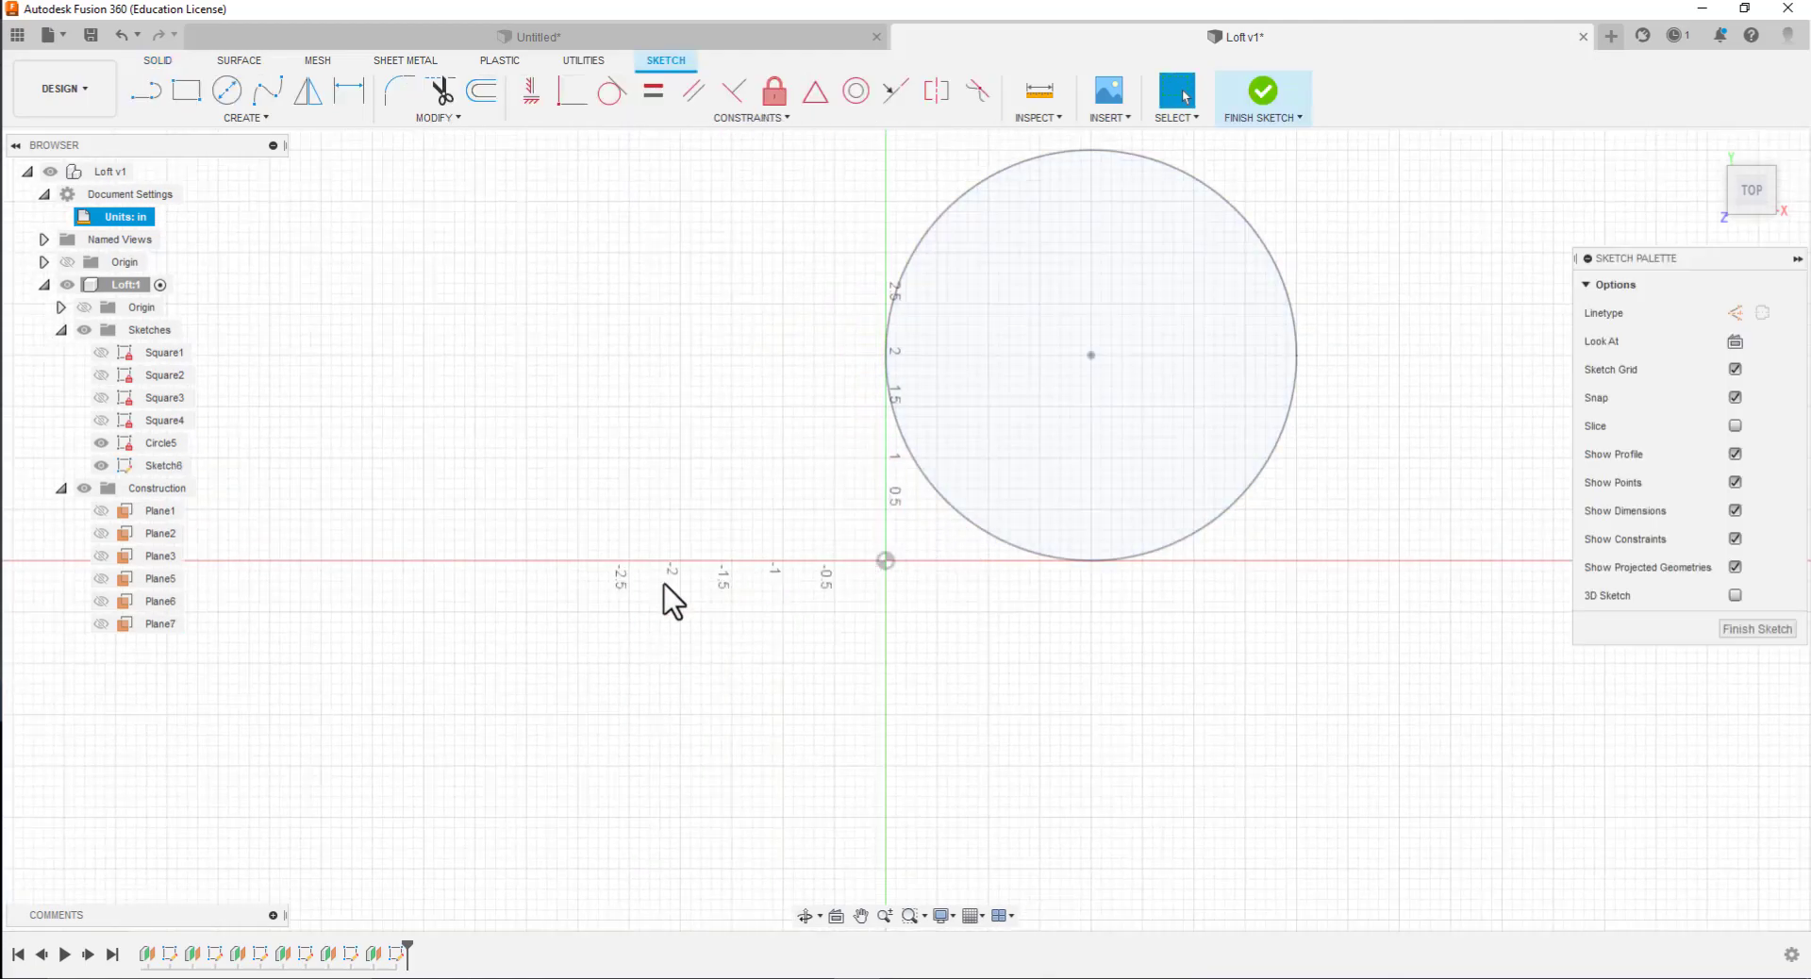
pyautogui.click(184, 467)
pyautogui.click(184, 468)
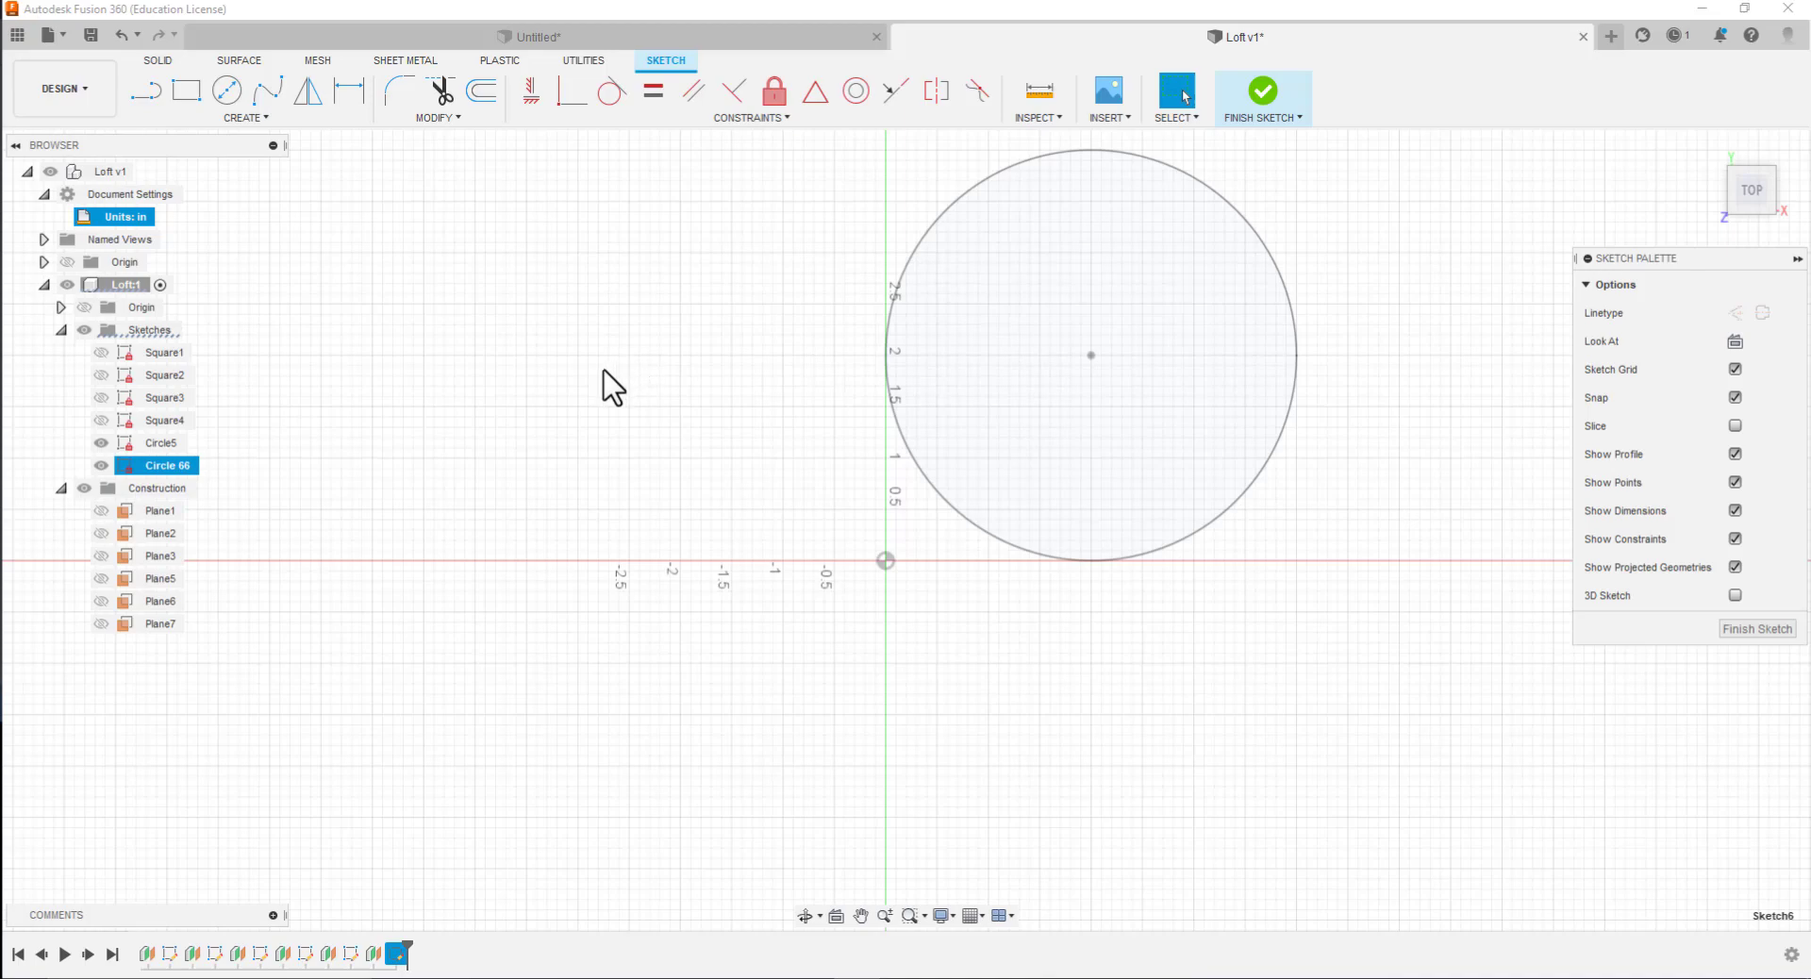
# Draw a 4 in diameter circle centered on the Circle5 profile's center, and hide the Circle5 sketch
pyautogui.click(224, 90)
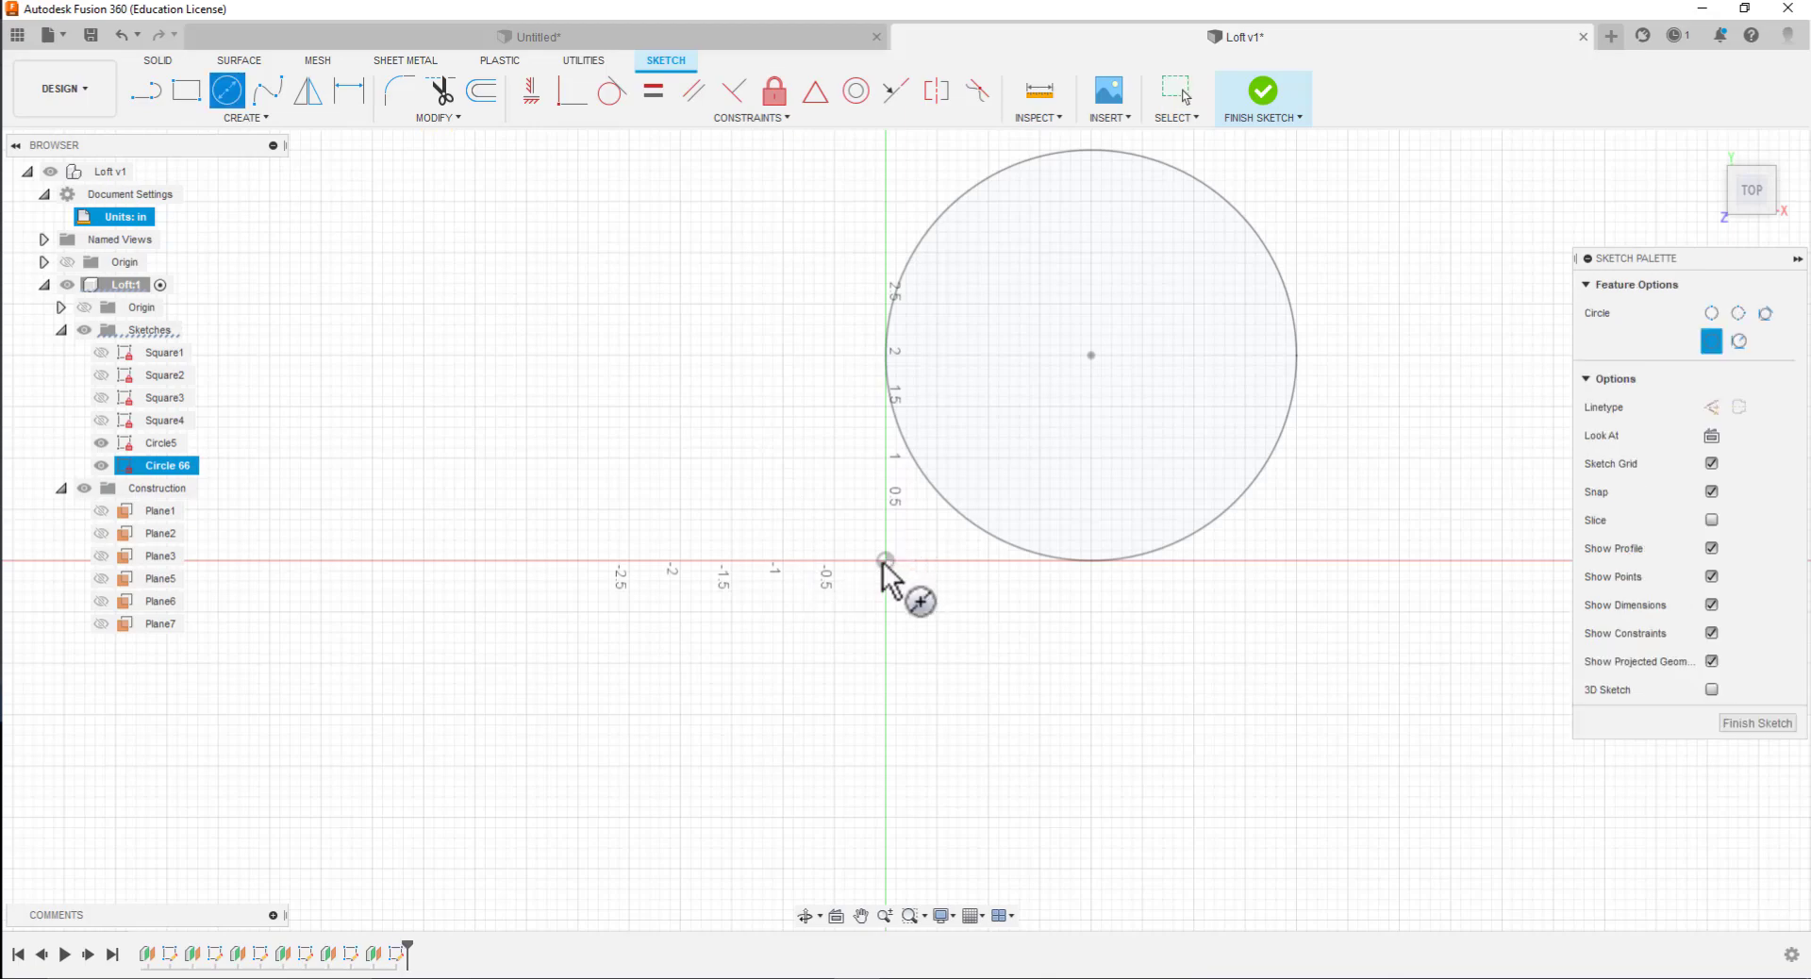
pyautogui.click(1090, 355)
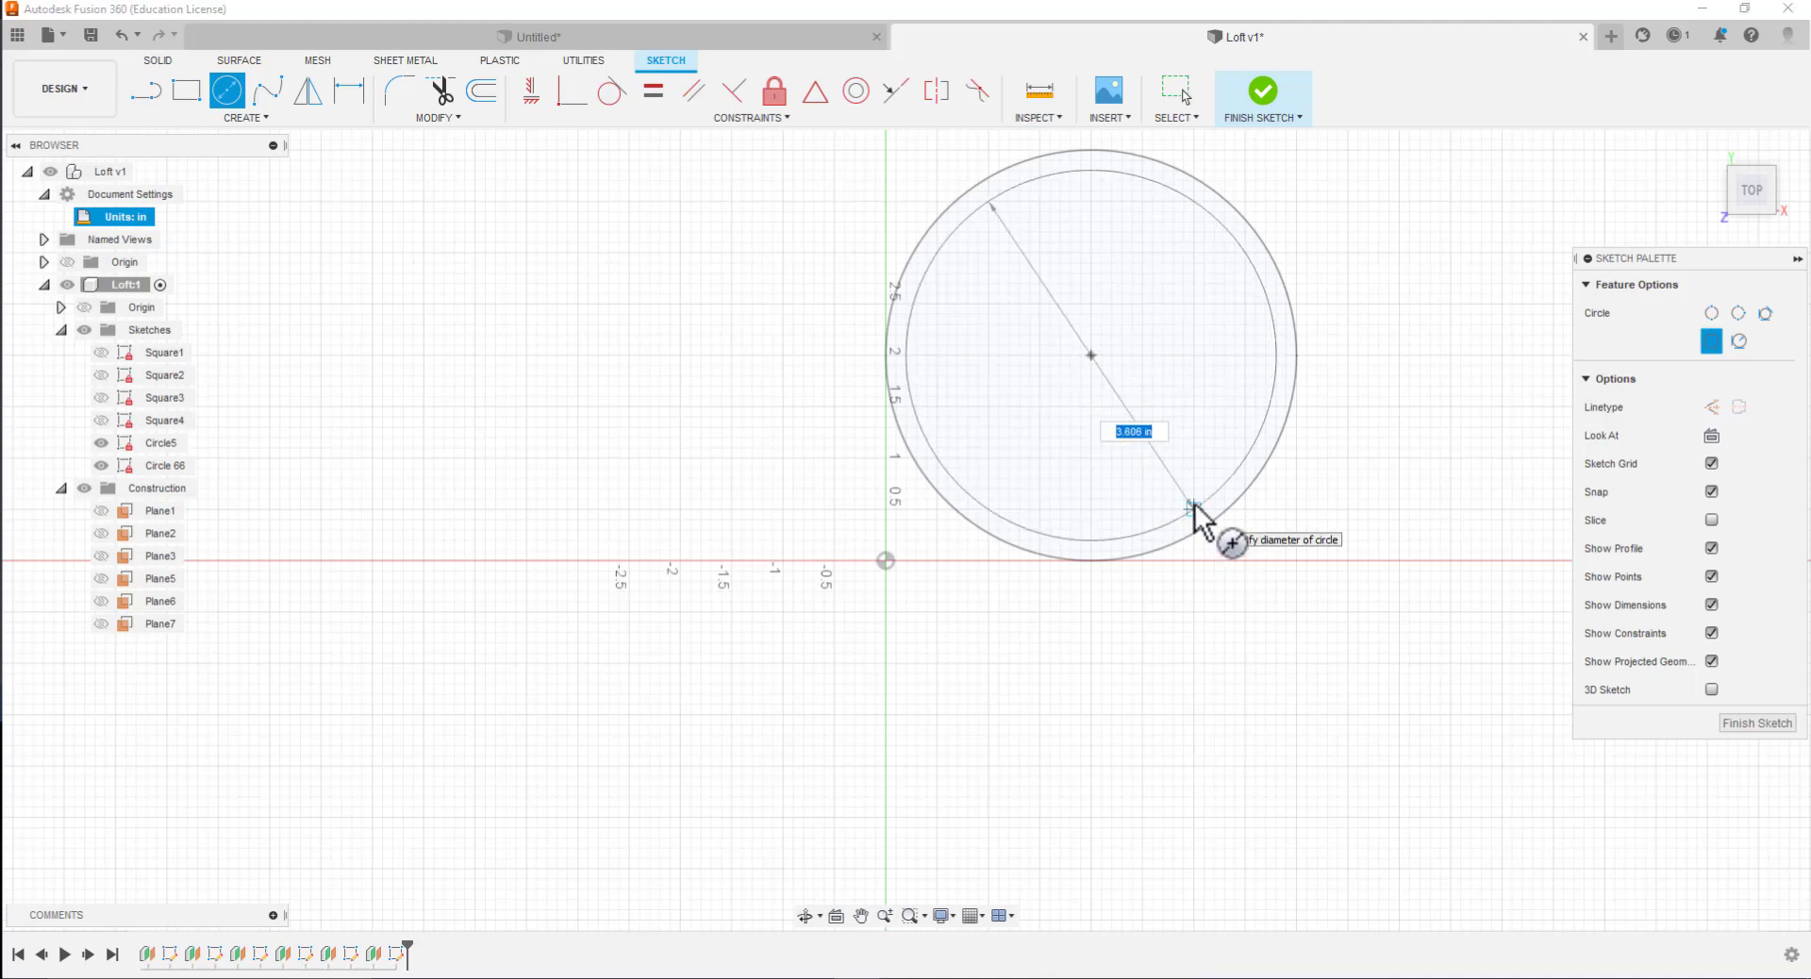
pyautogui.write('4')
pyautogui.press('Tab')
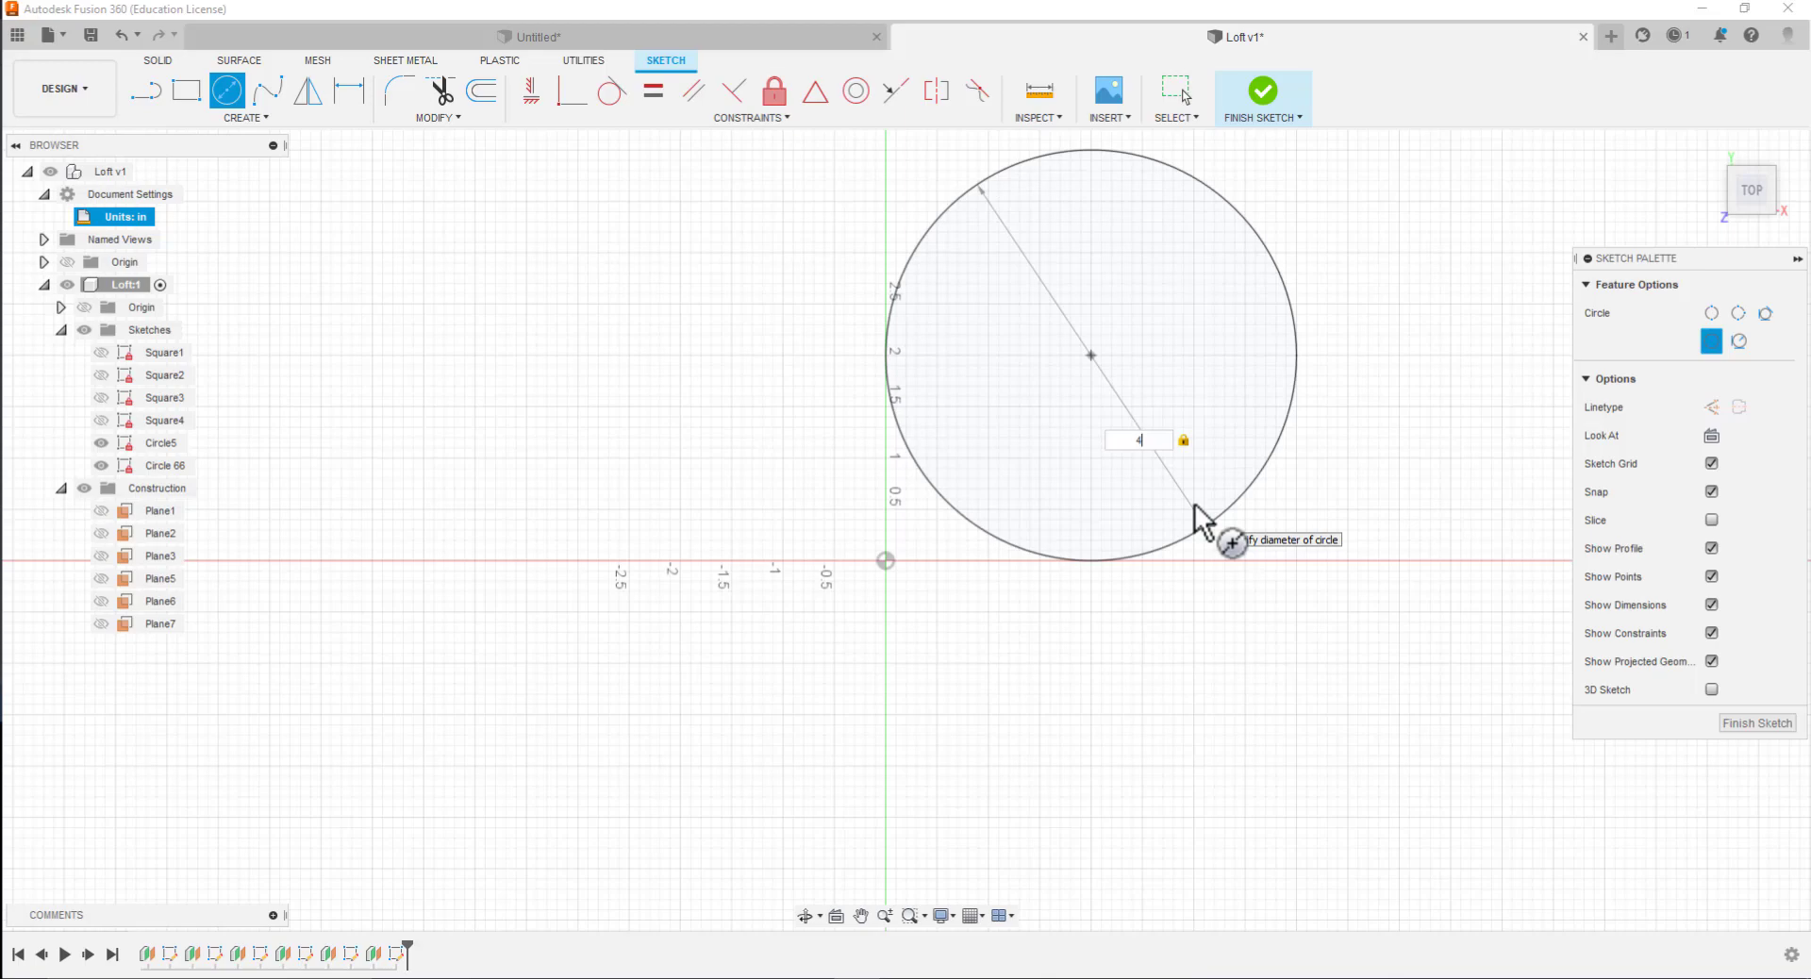
pyautogui.press('Return')
pyautogui.press('Escape')
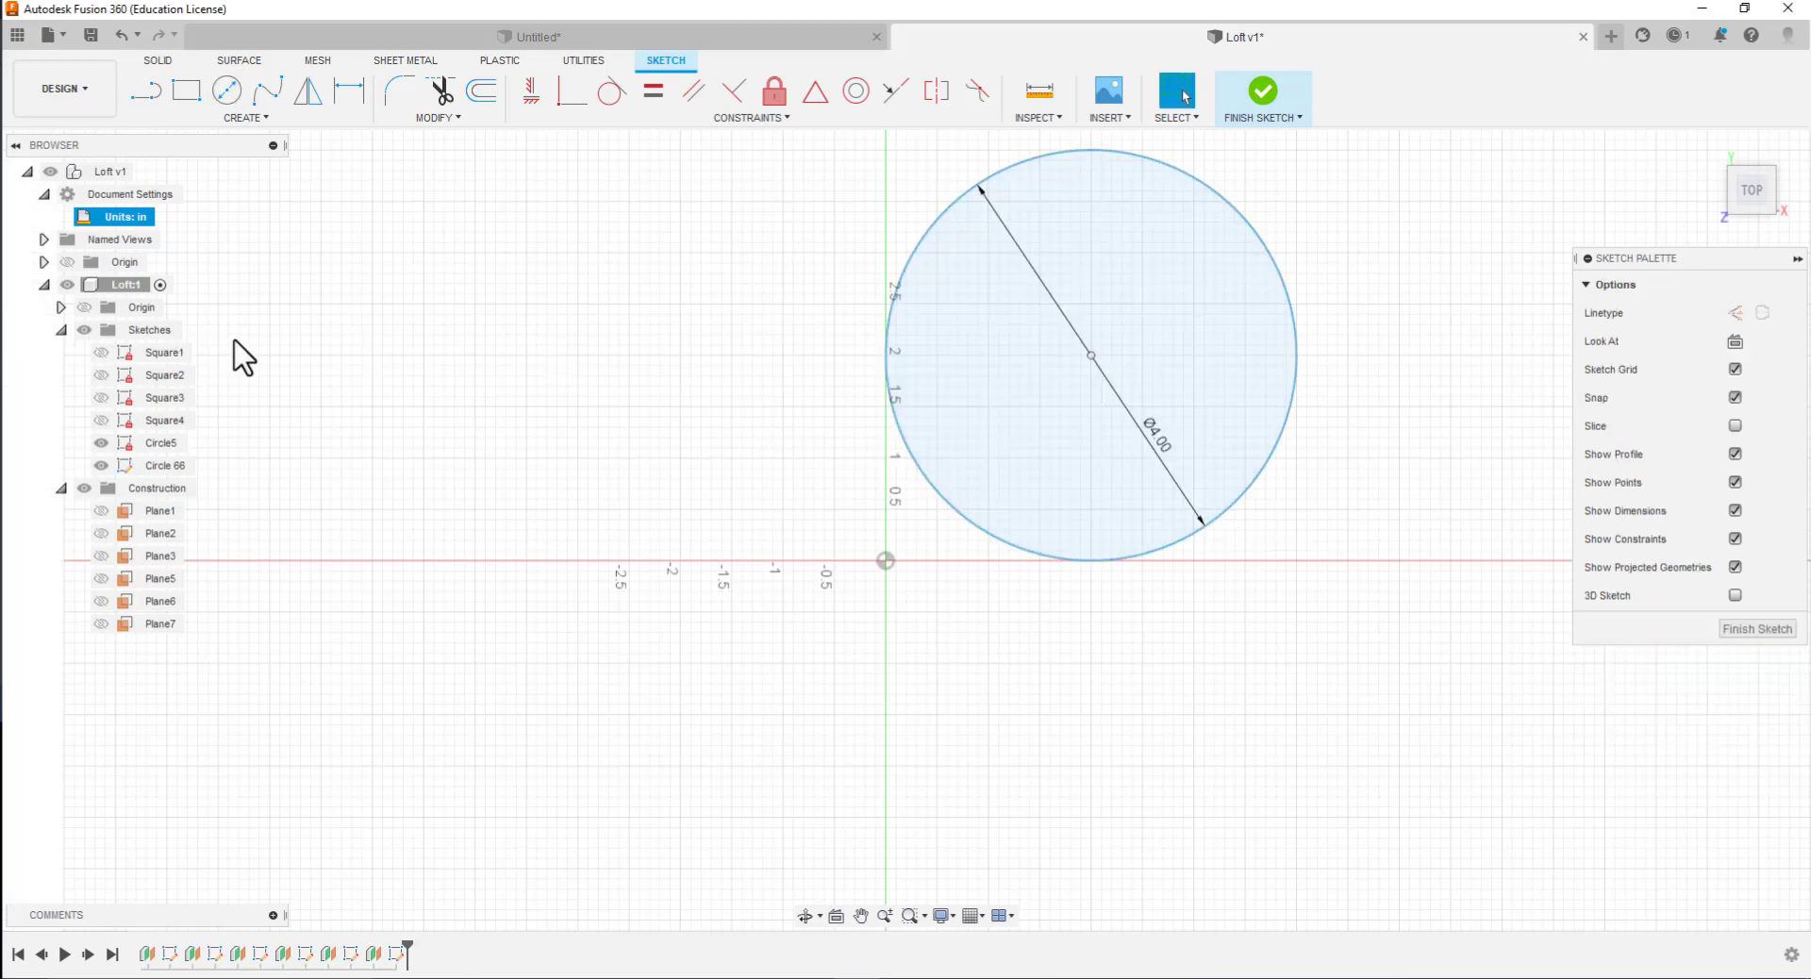
pyautogui.click(106, 449)
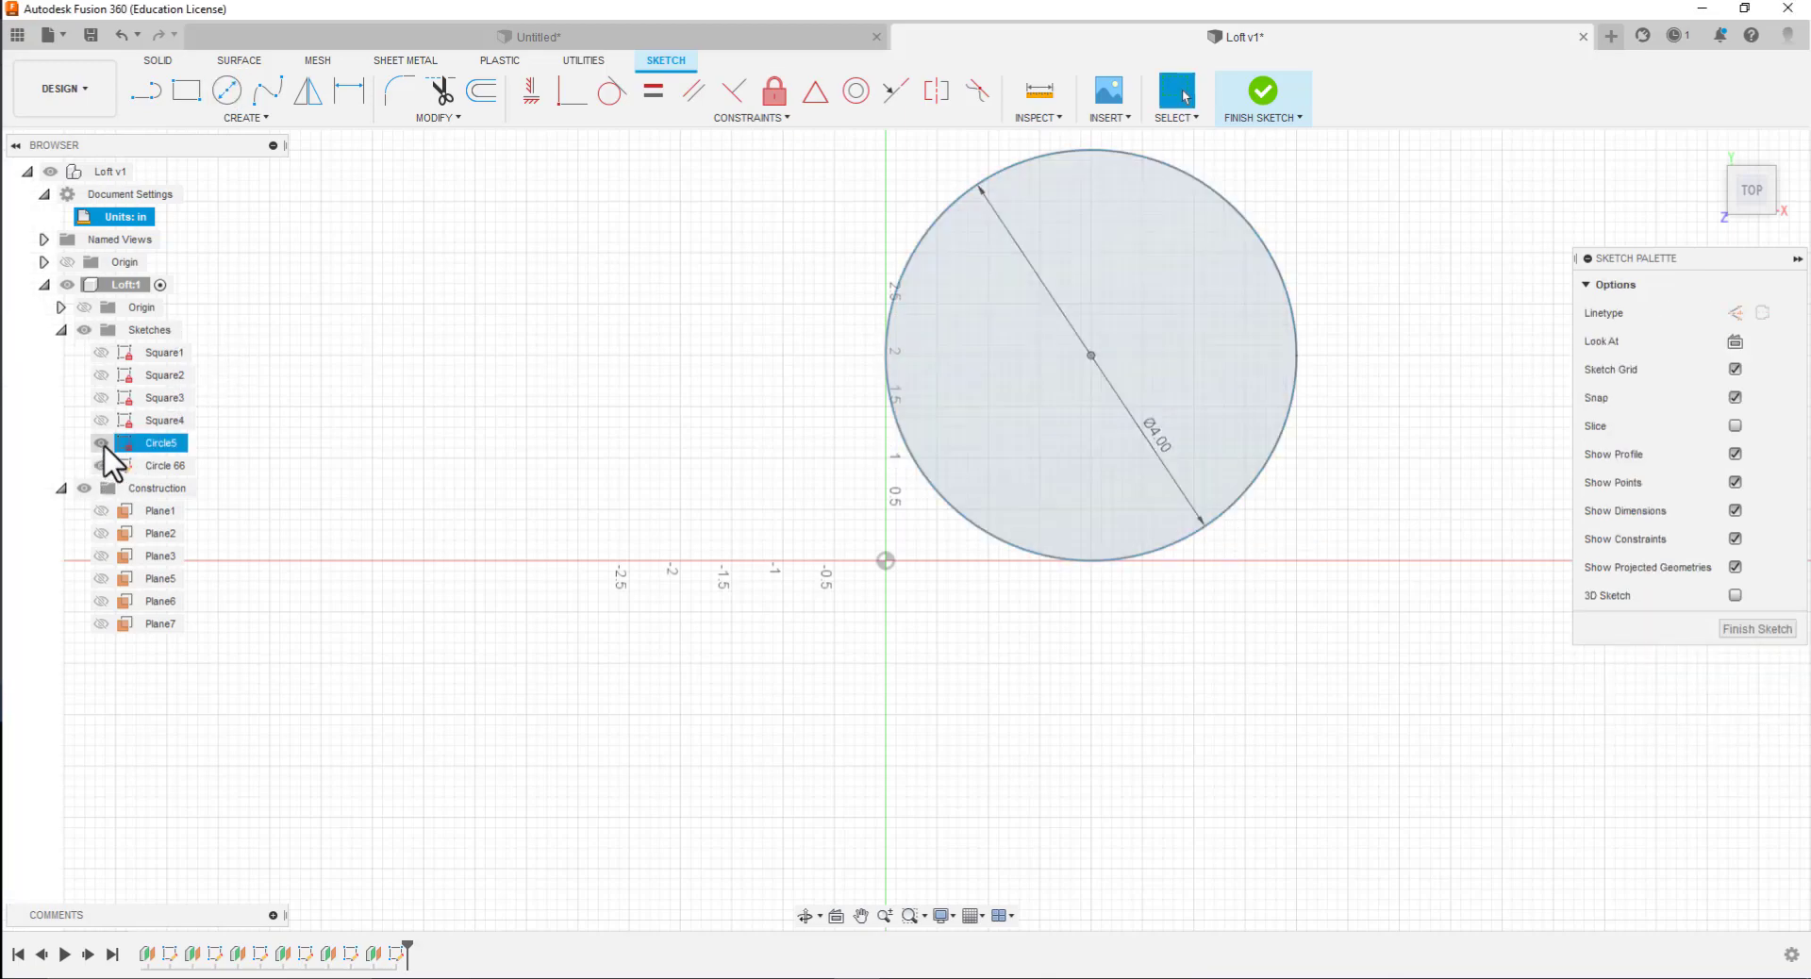
pyautogui.click(104, 447)
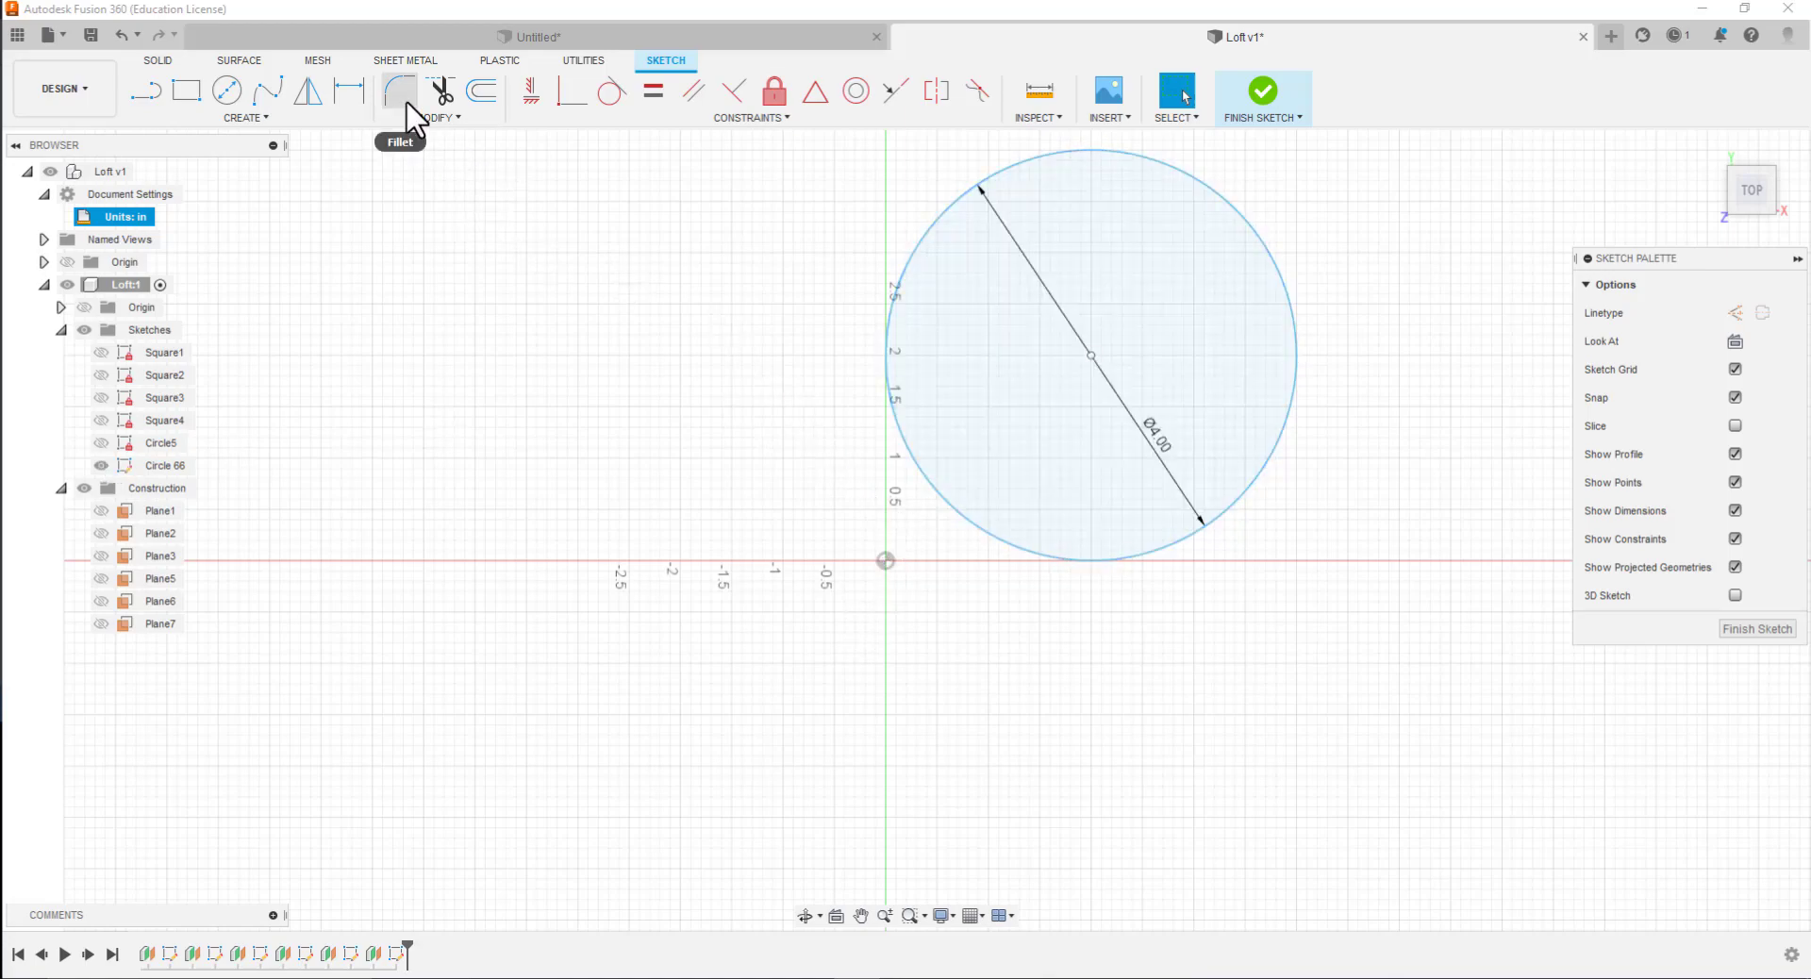
# Dimension the vertical distance between the origin and the new circle's center as 2 in
pyautogui.click(351, 91)
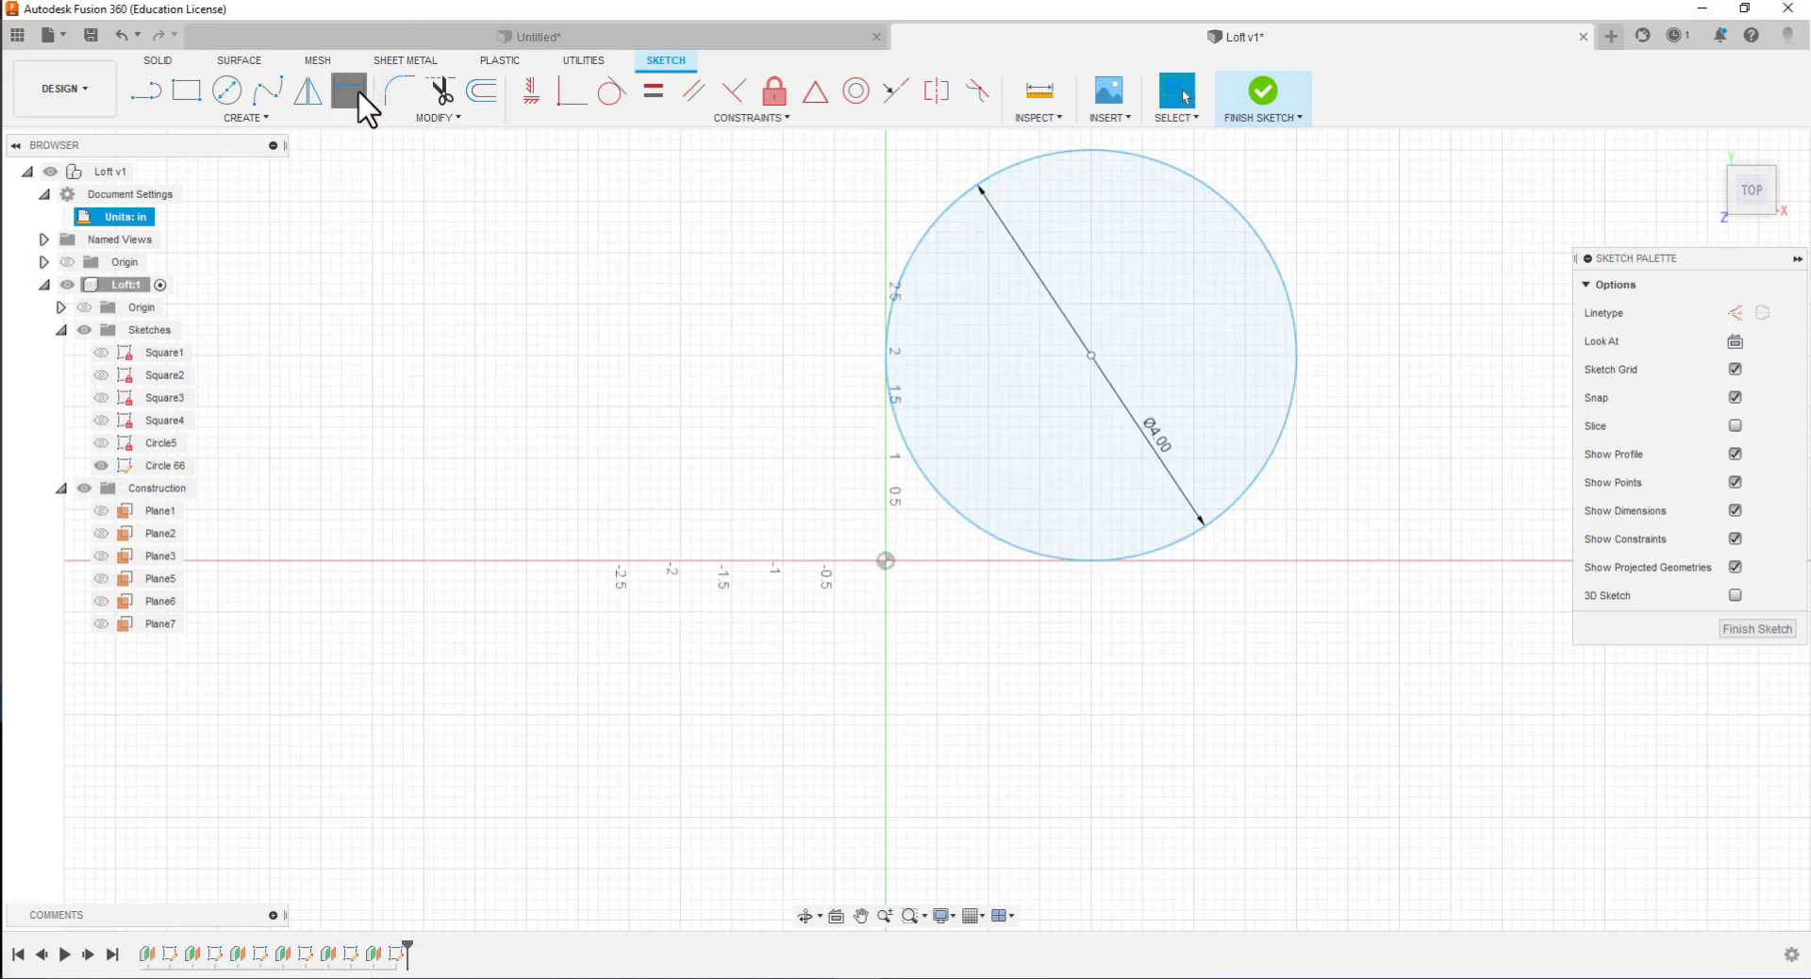
pyautogui.click(886, 559)
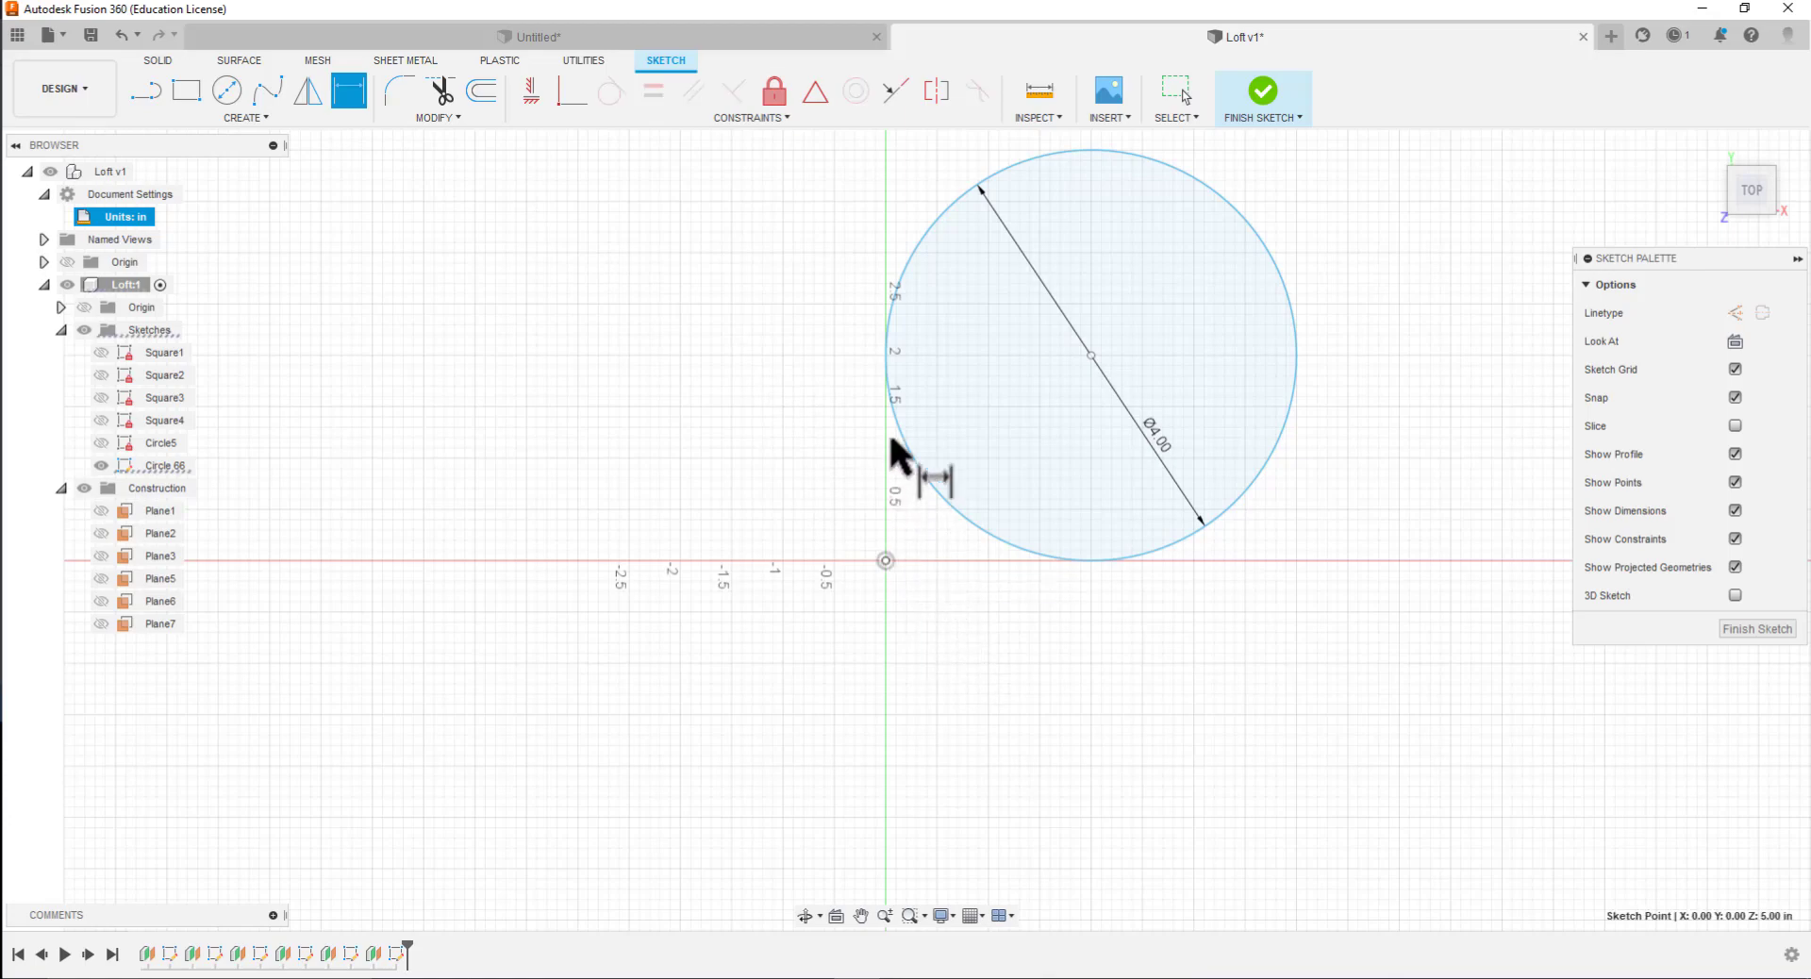
pyautogui.click(1091, 356)
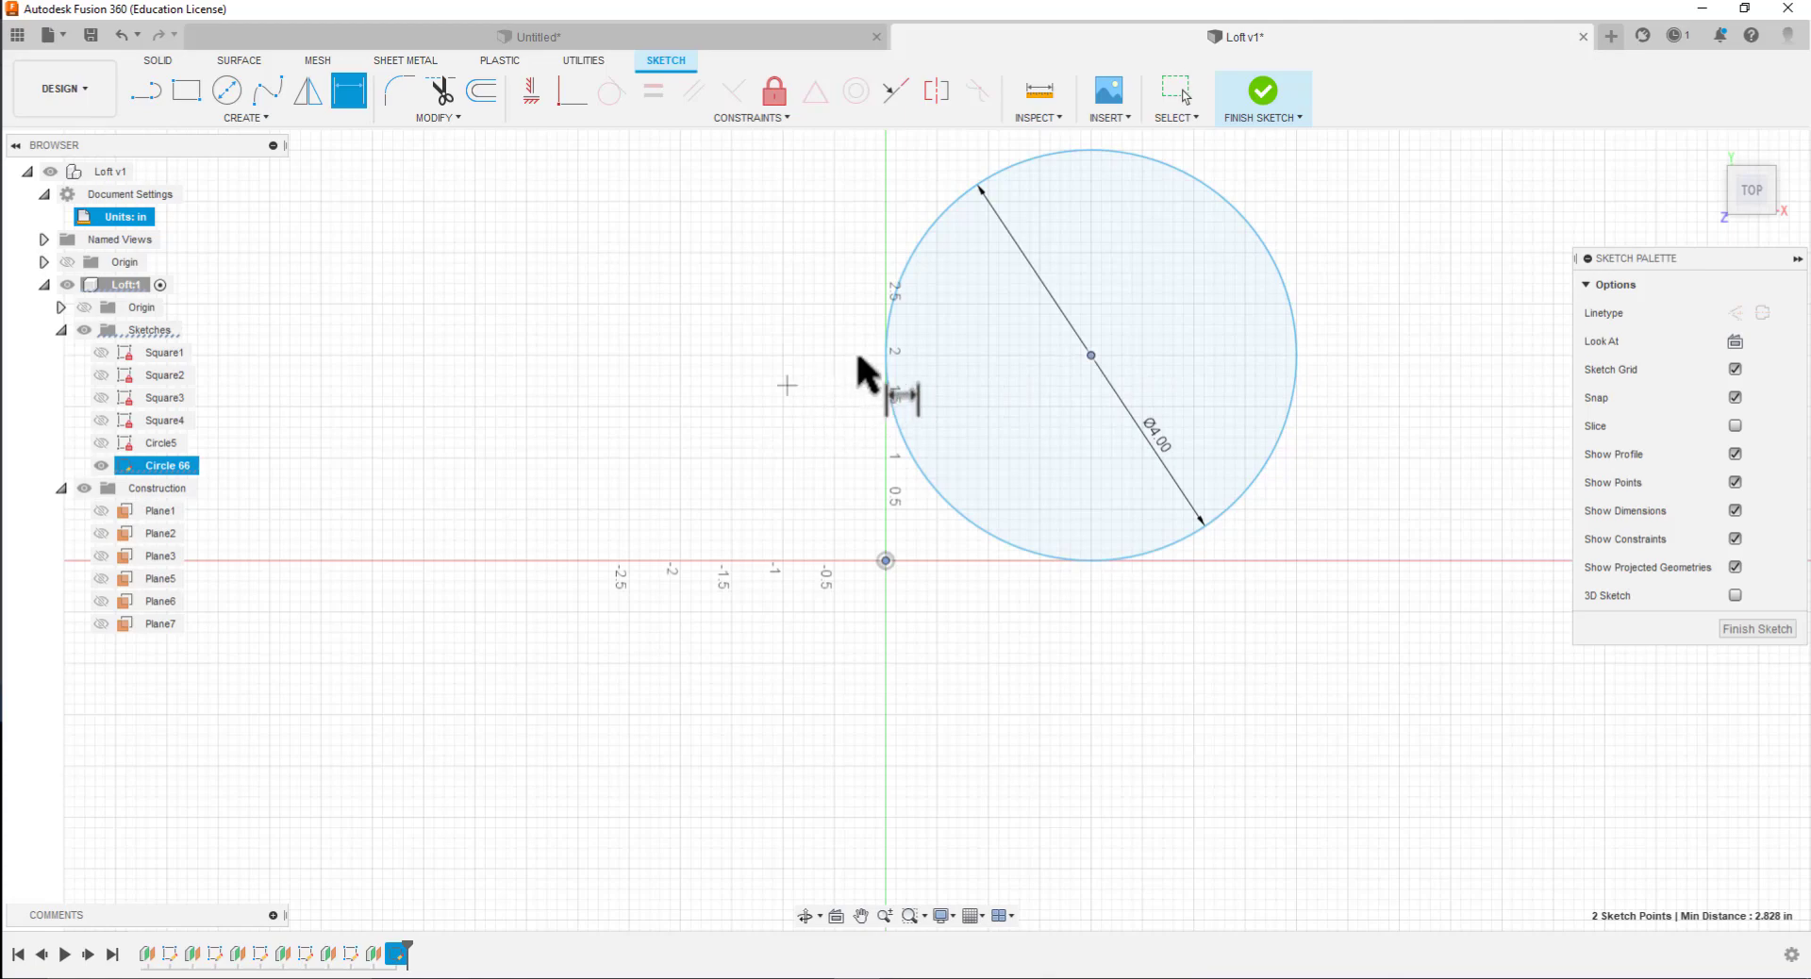
pyautogui.click(808, 408)
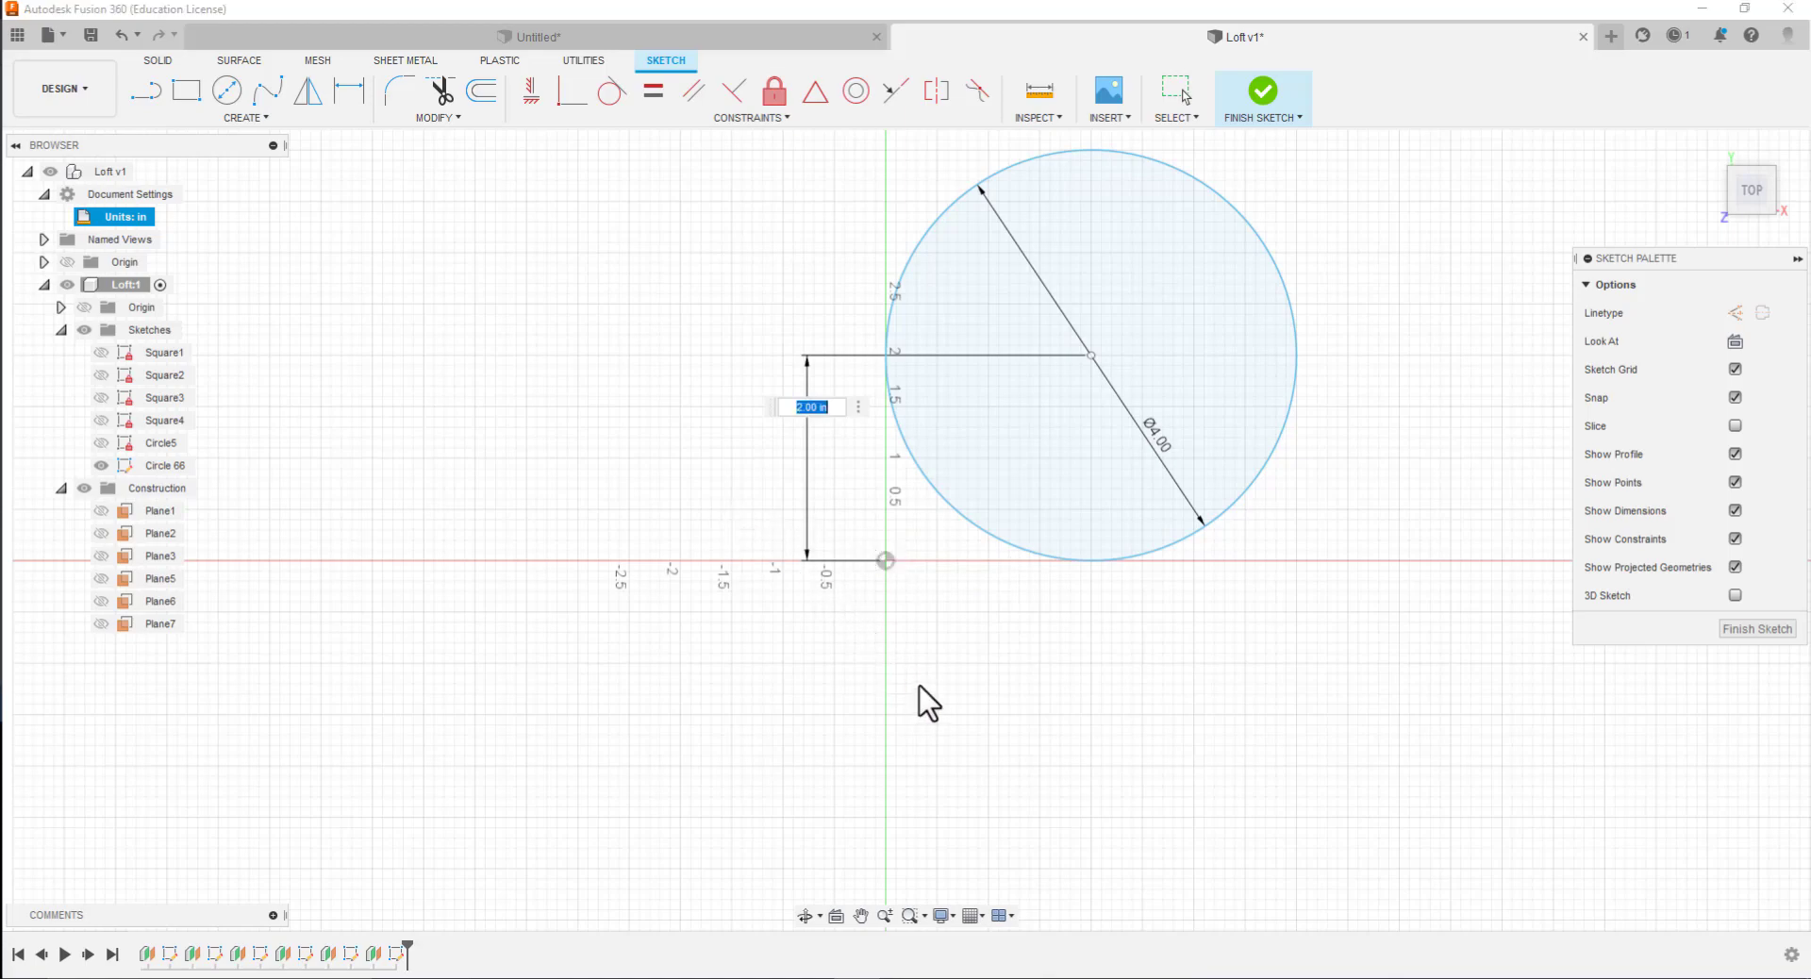
pyautogui.press('Return')
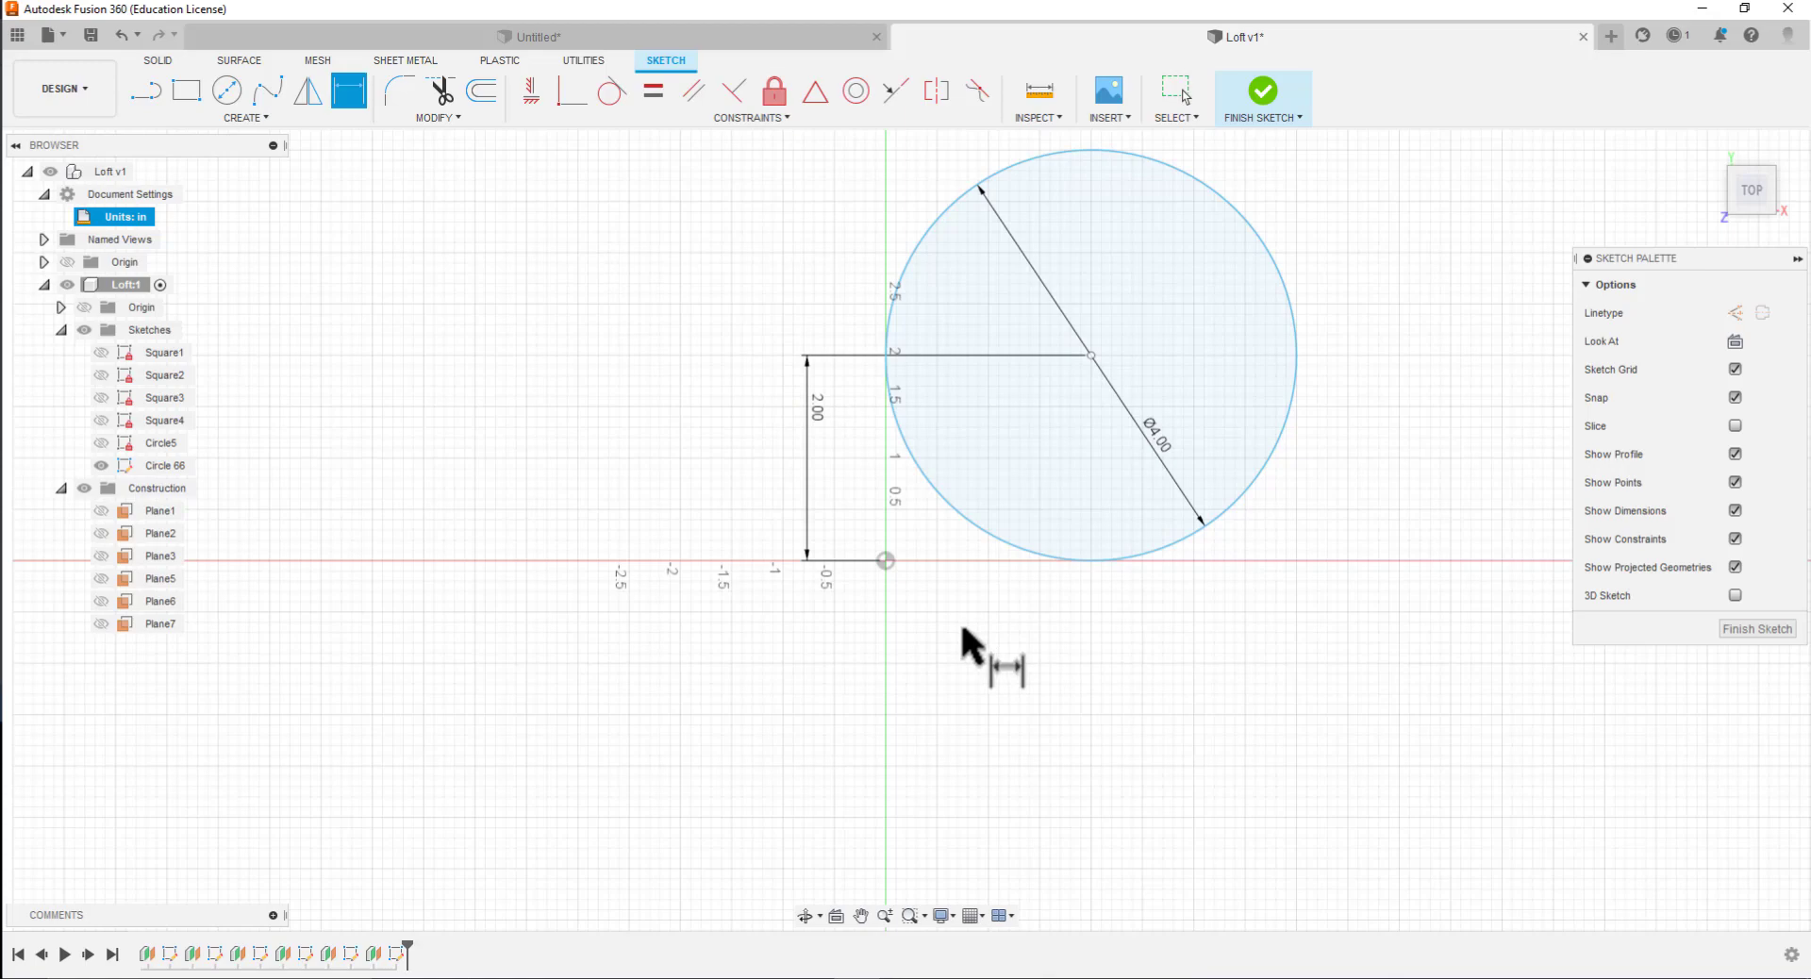
pyautogui.click(887, 559)
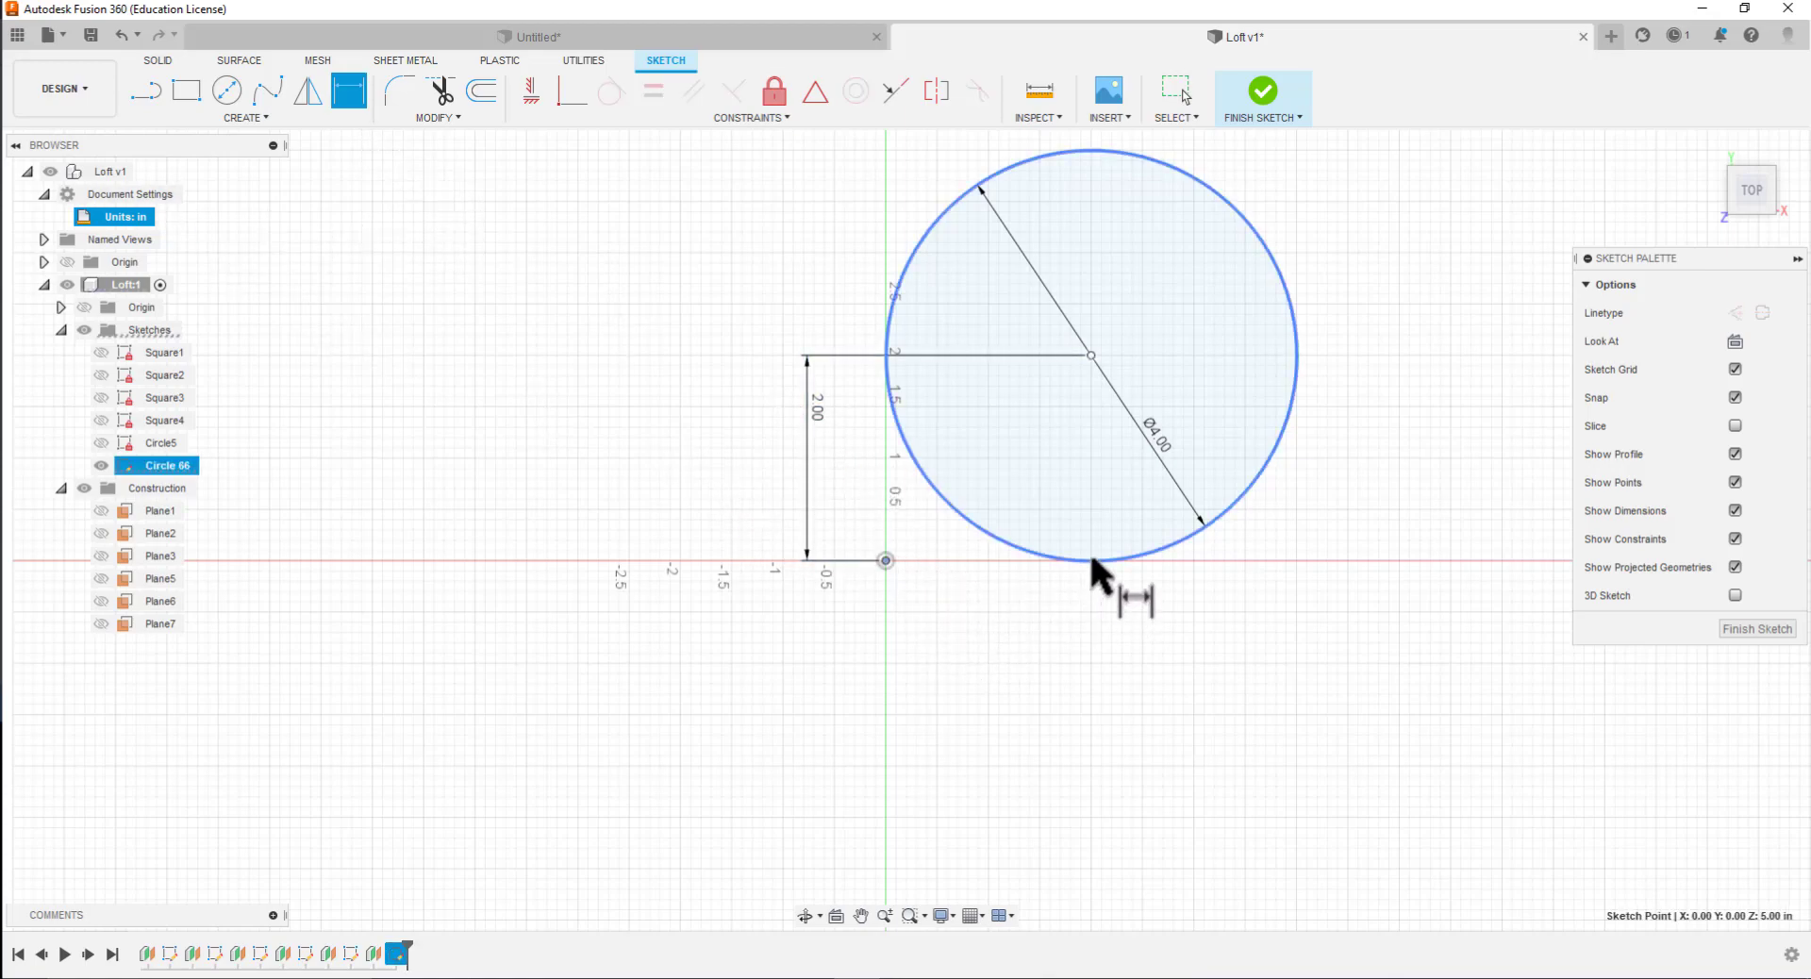
pyautogui.click(1095, 557)
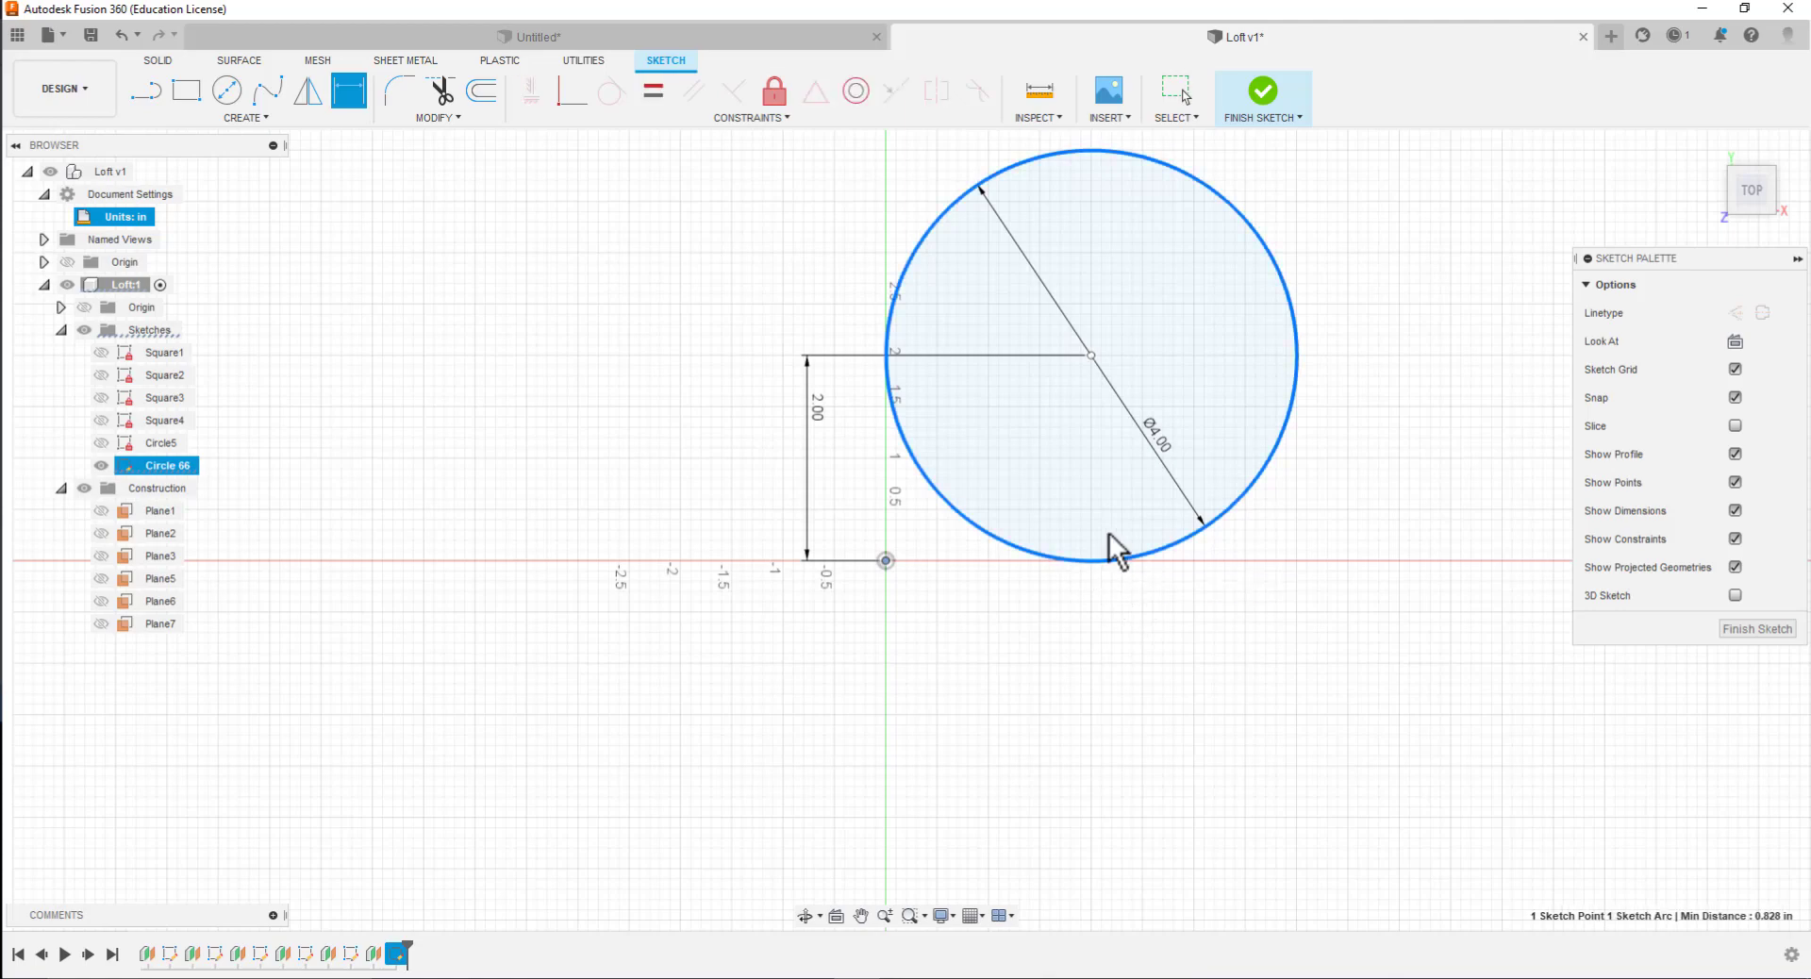
pyautogui.click(1091, 370)
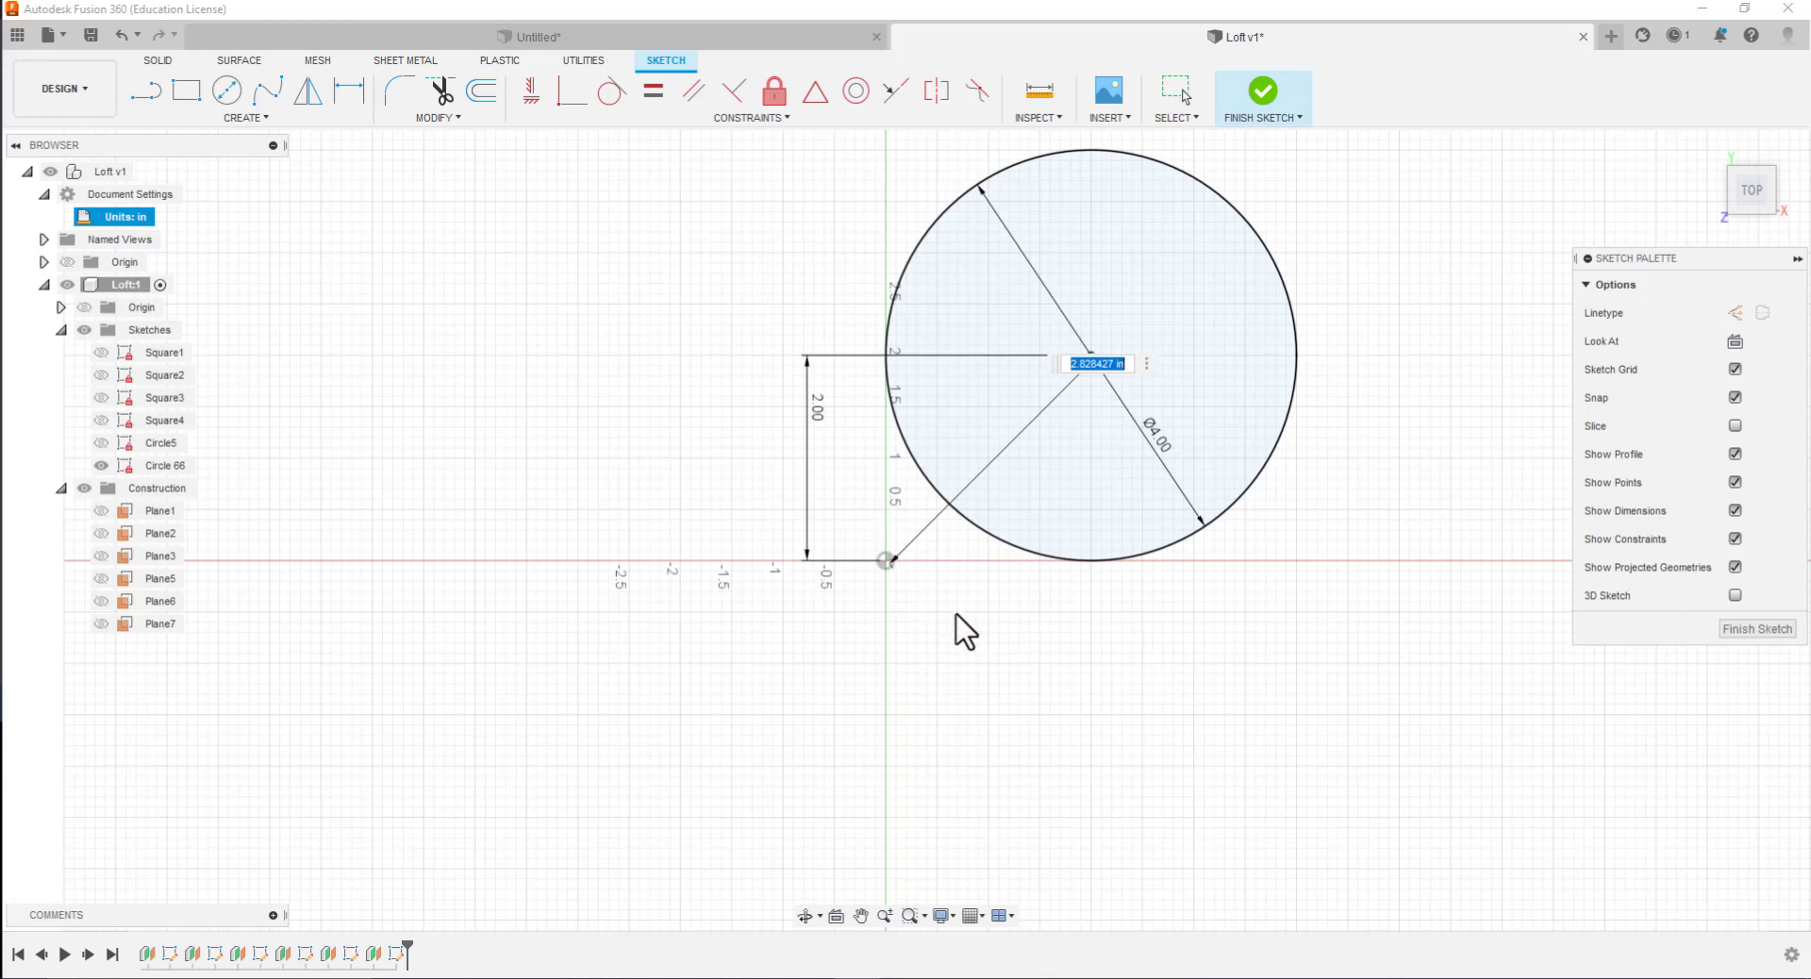
pyautogui.press('BackSpace')
pyautogui.click(1011, 439)
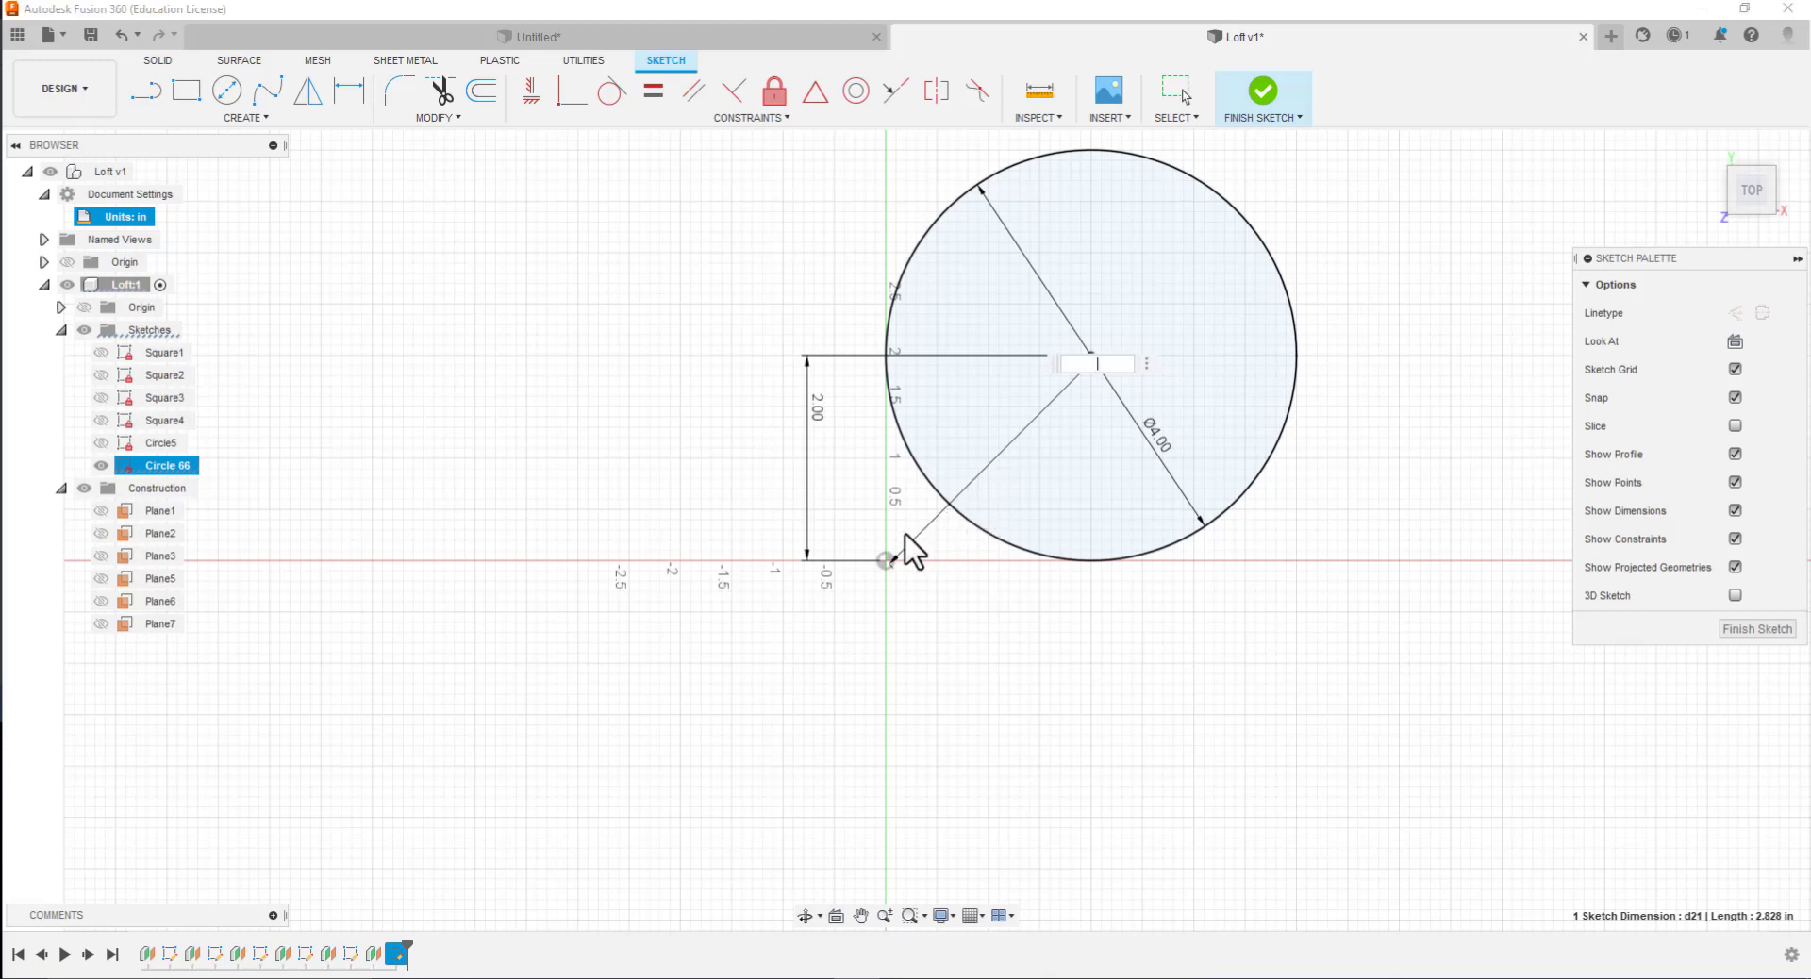
pyautogui.press('Escape')
pyautogui.press('d')
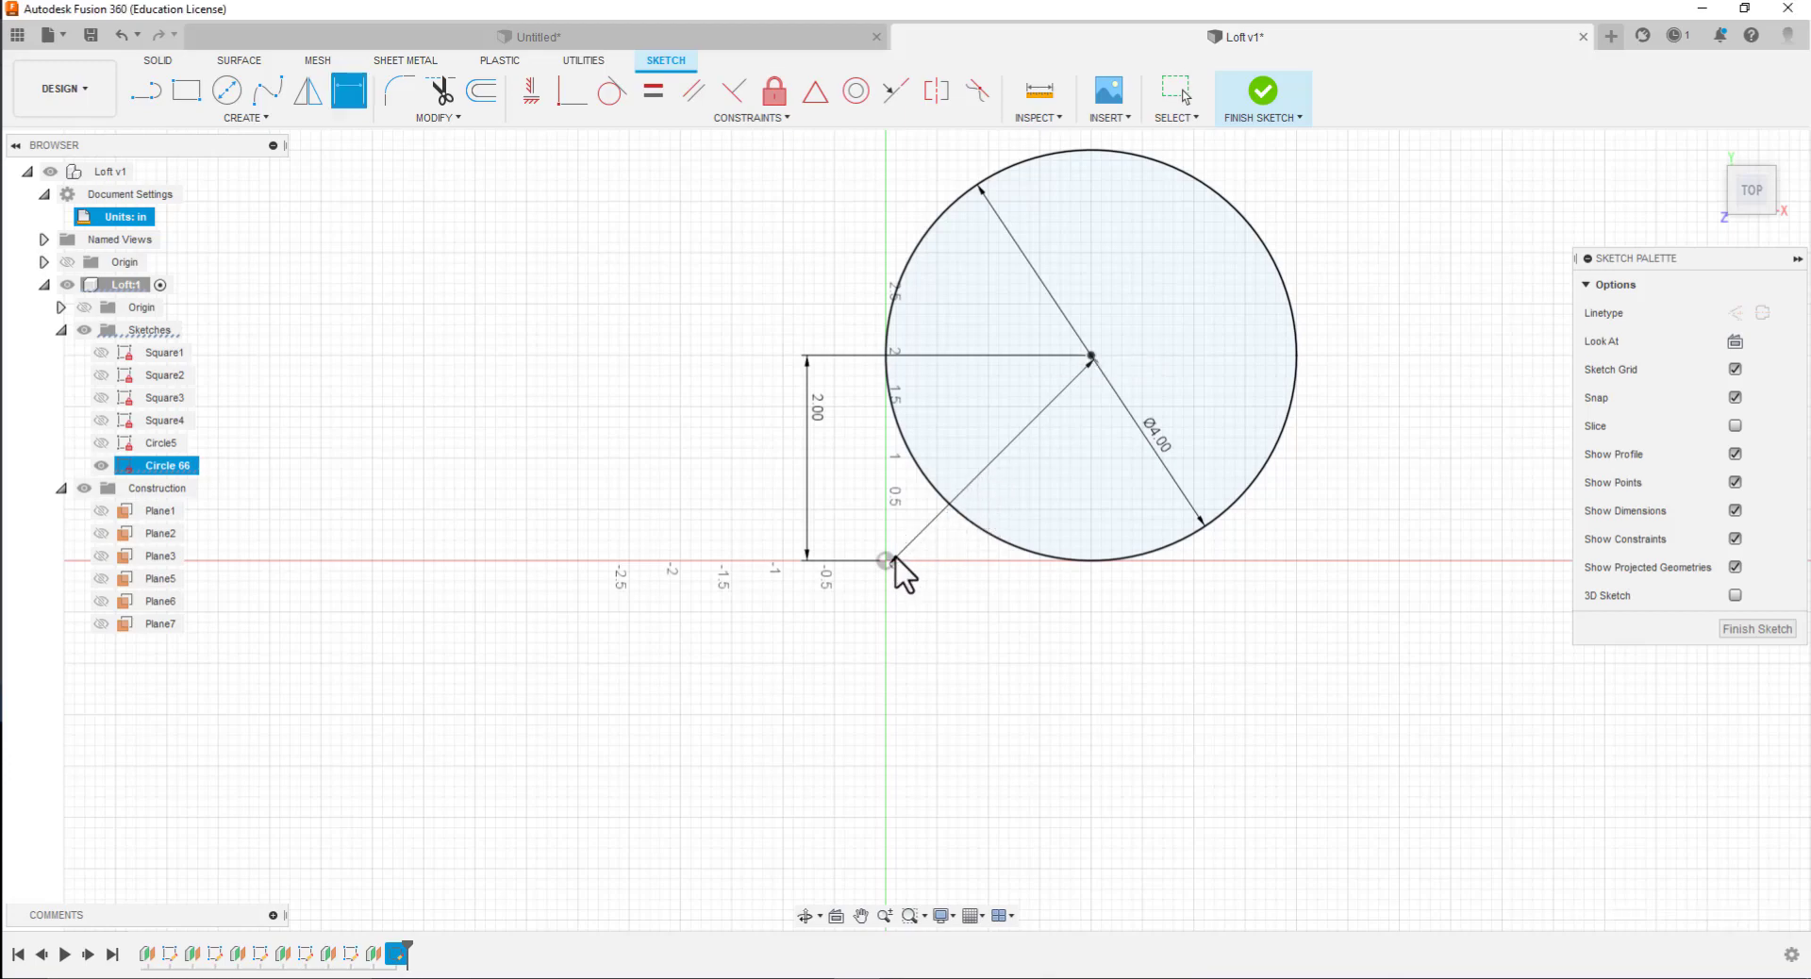
pyautogui.click(934, 517)
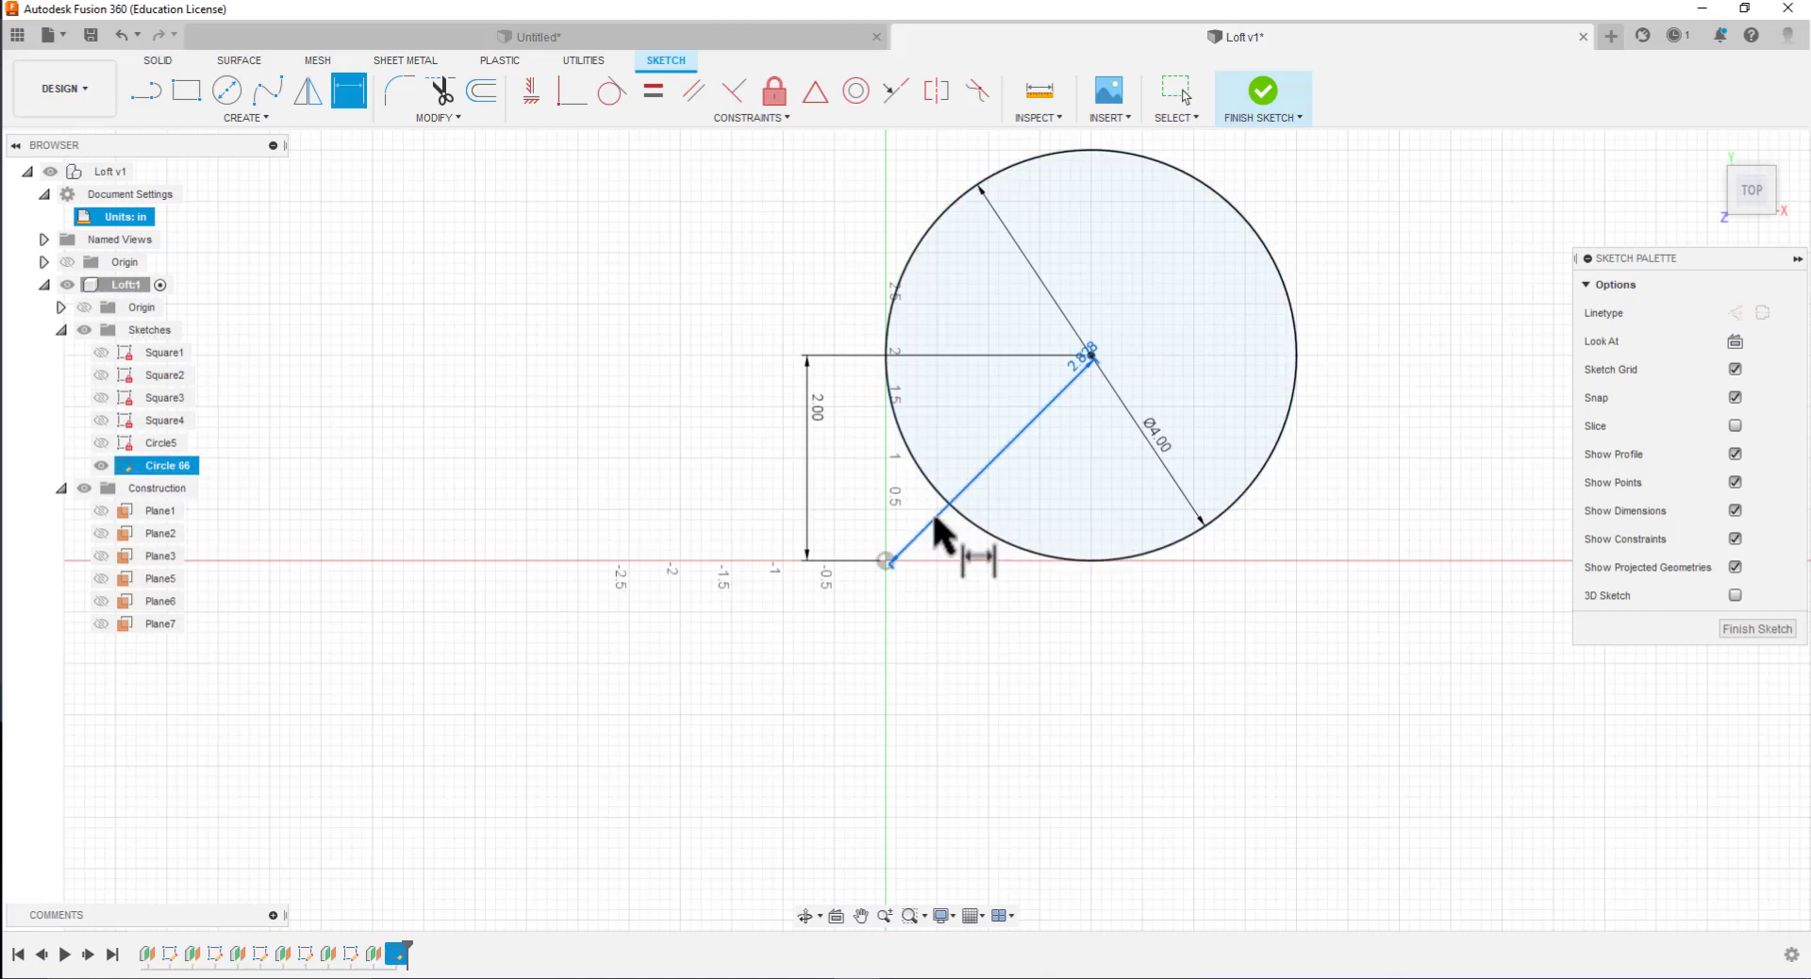
pyautogui.press('Delete')
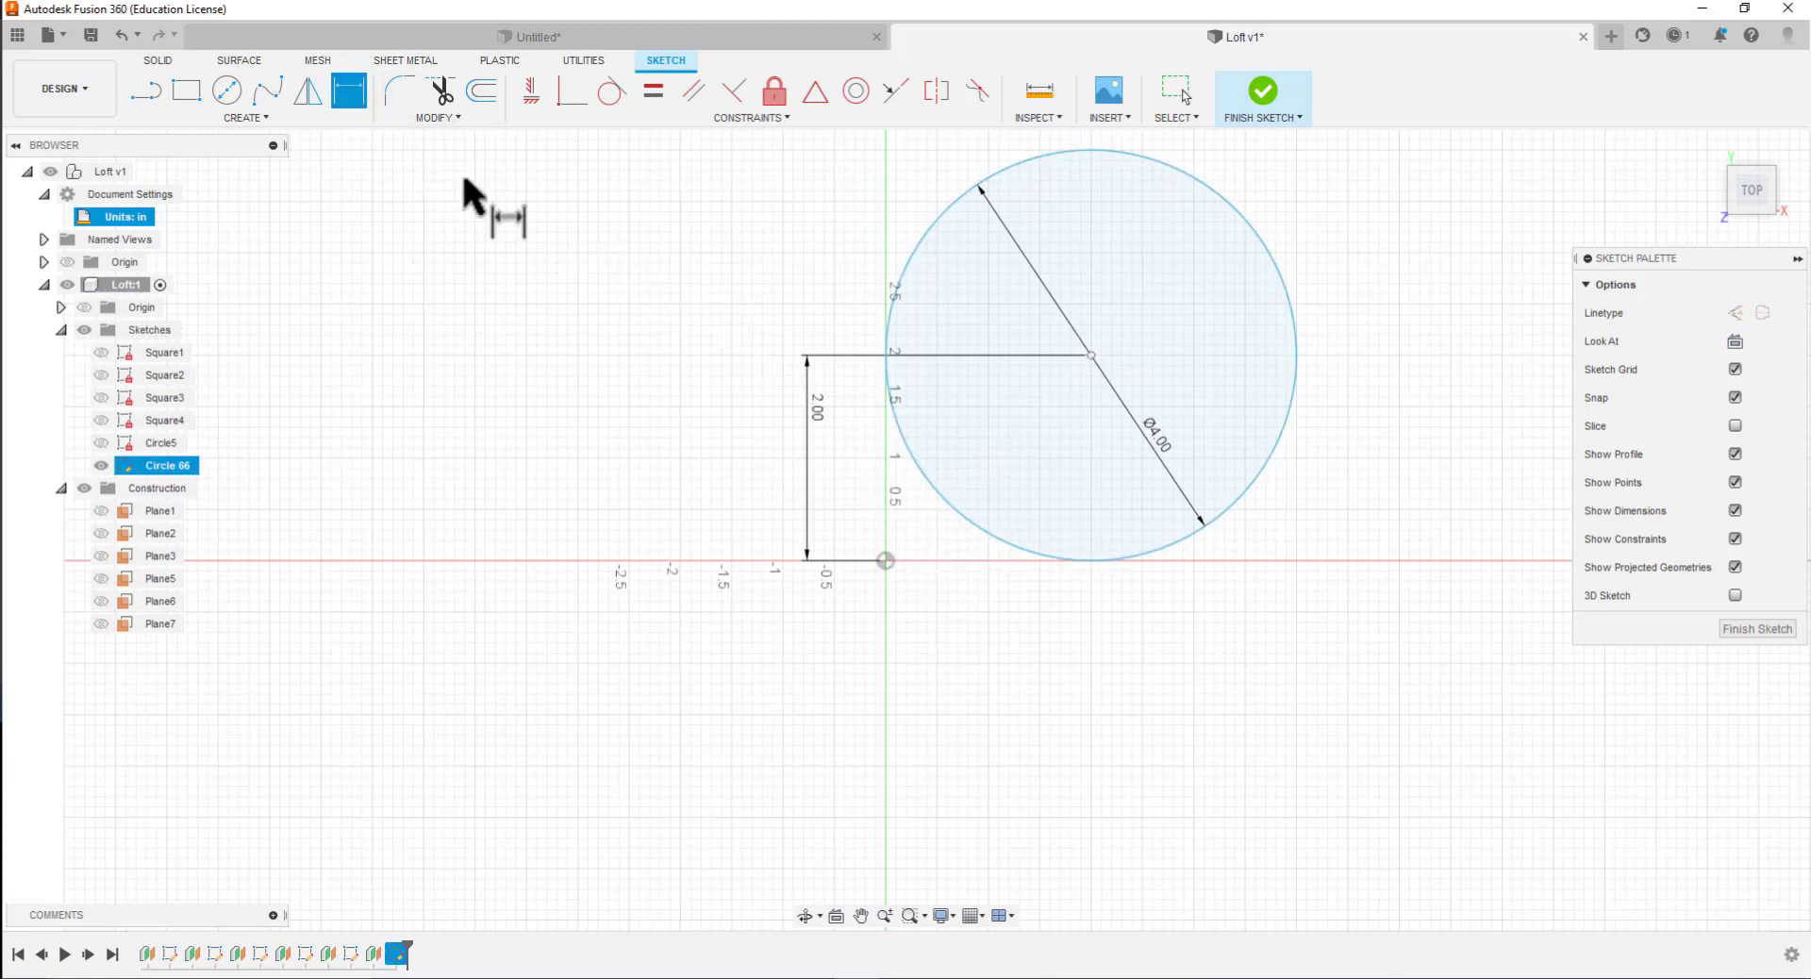
# Dimension the horizontal distance between the origin and the circle's center as 2 in, and finish the Circle 66 sketch
pyautogui.click(1086, 560)
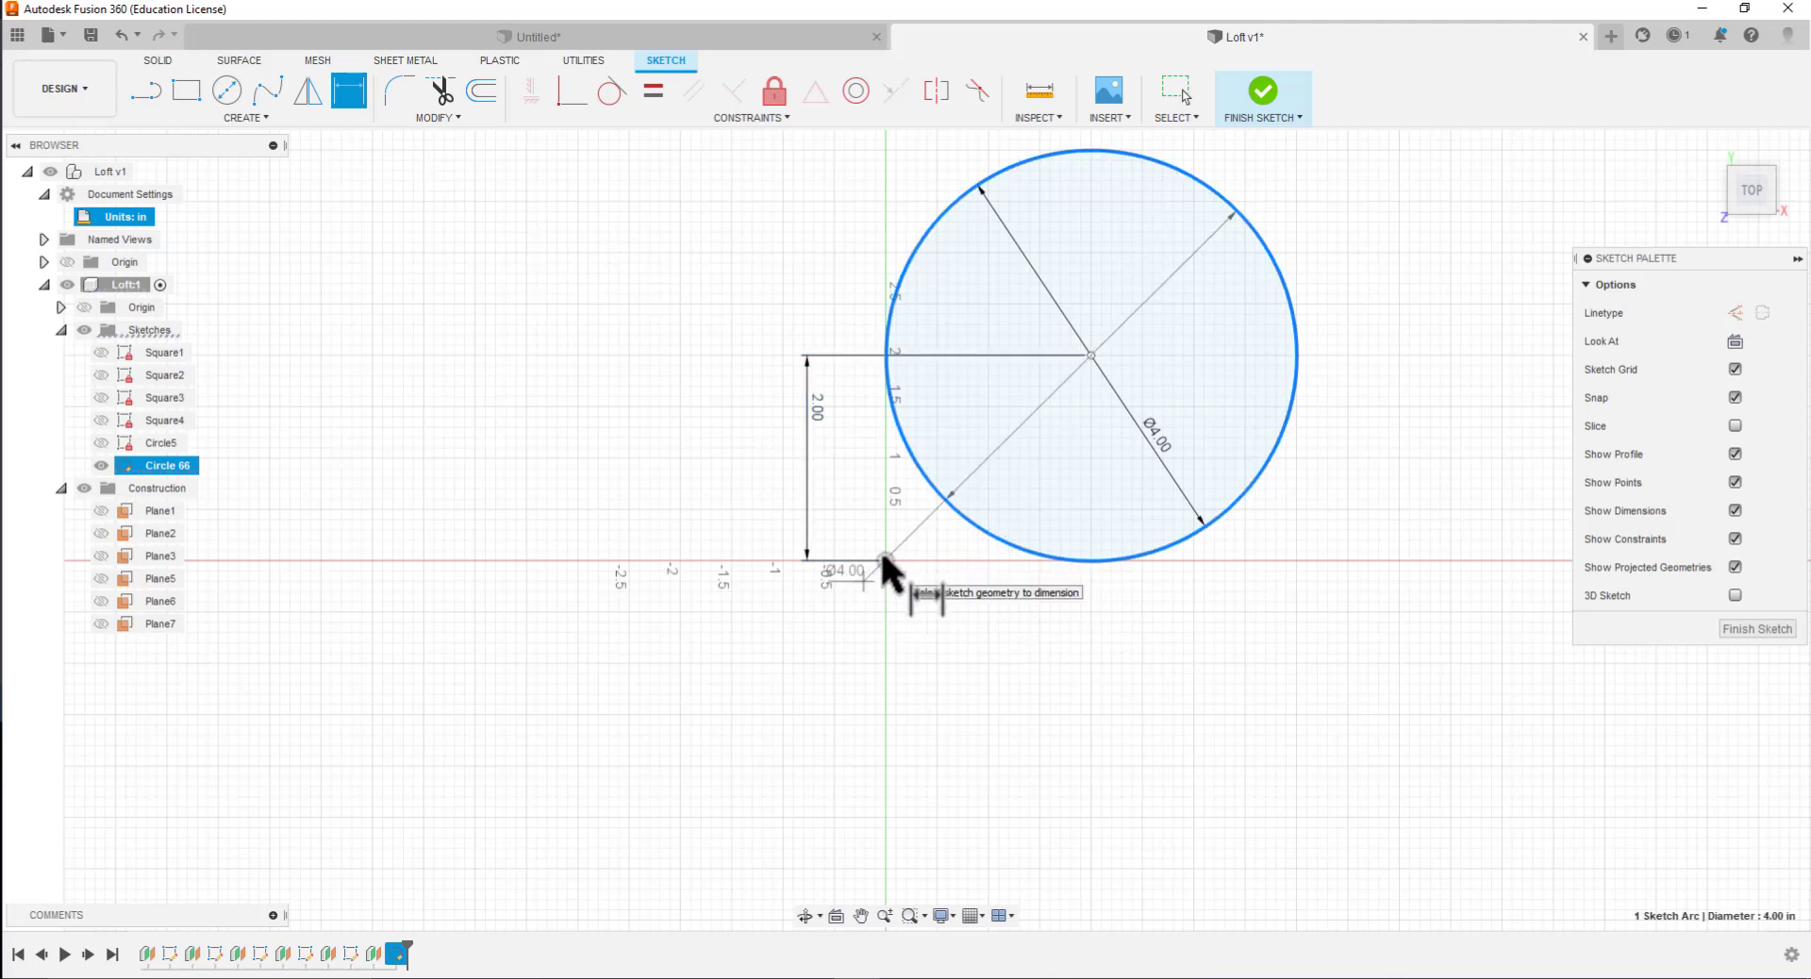
pyautogui.click(885, 561)
pyautogui.click(1057, 604)
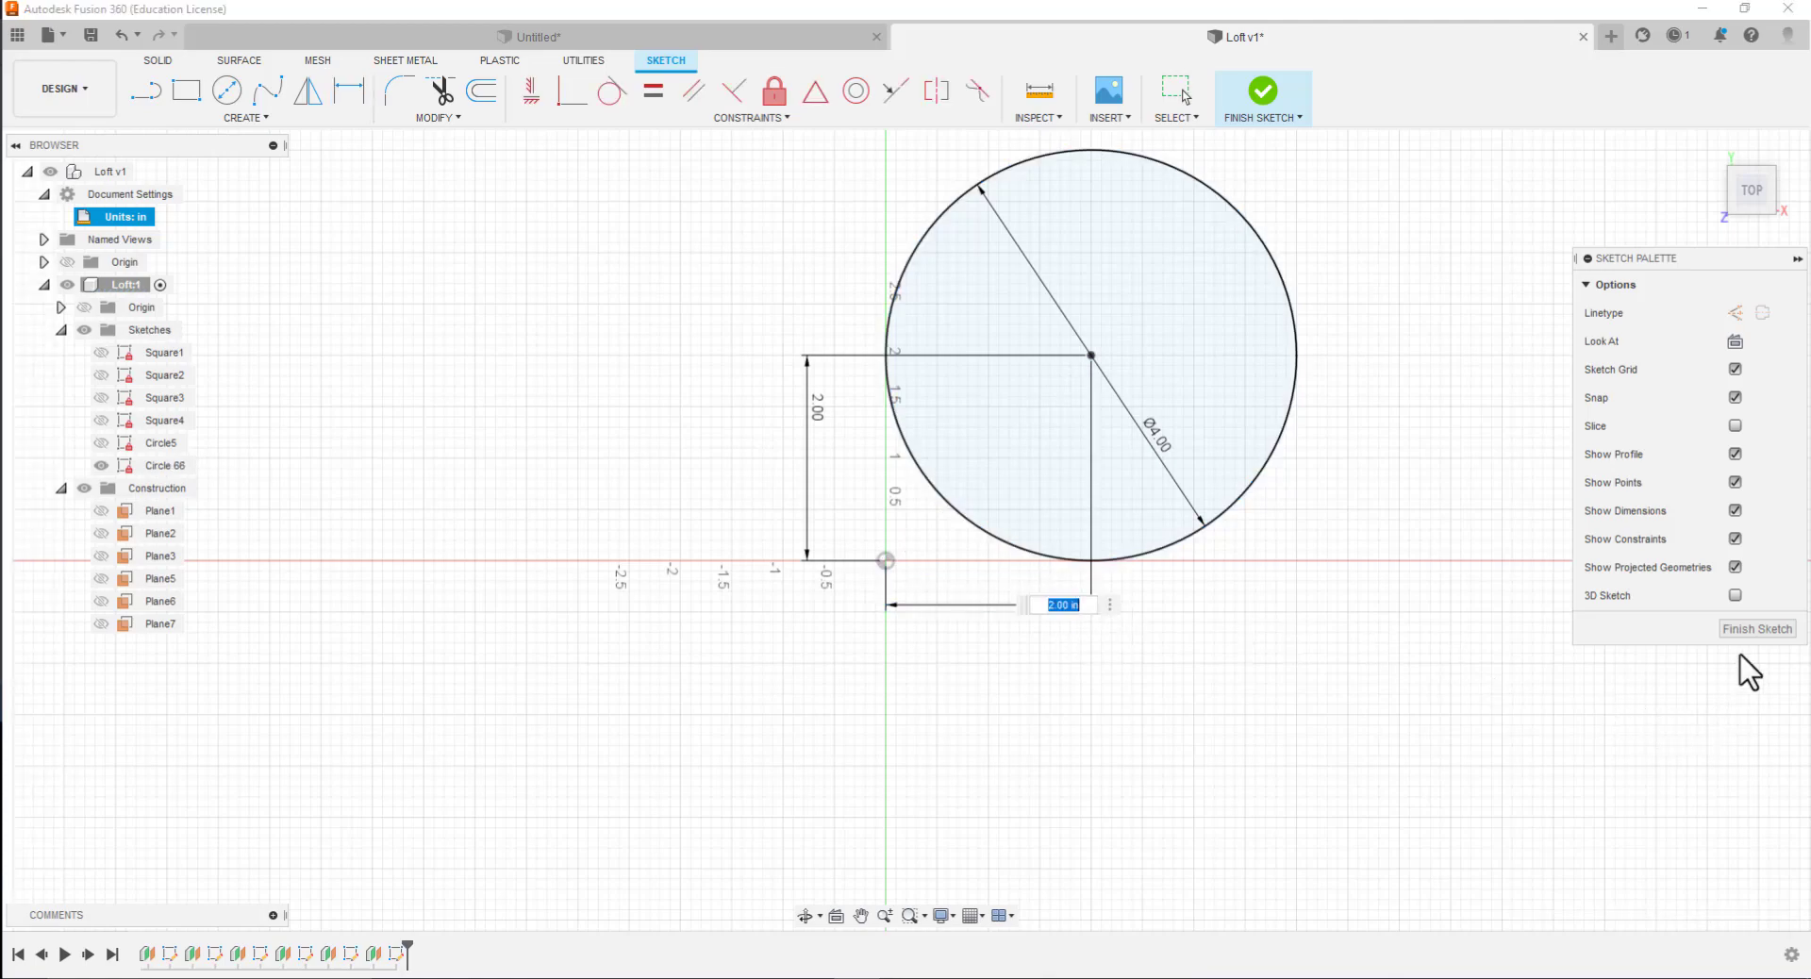
pyautogui.click(1755, 635)
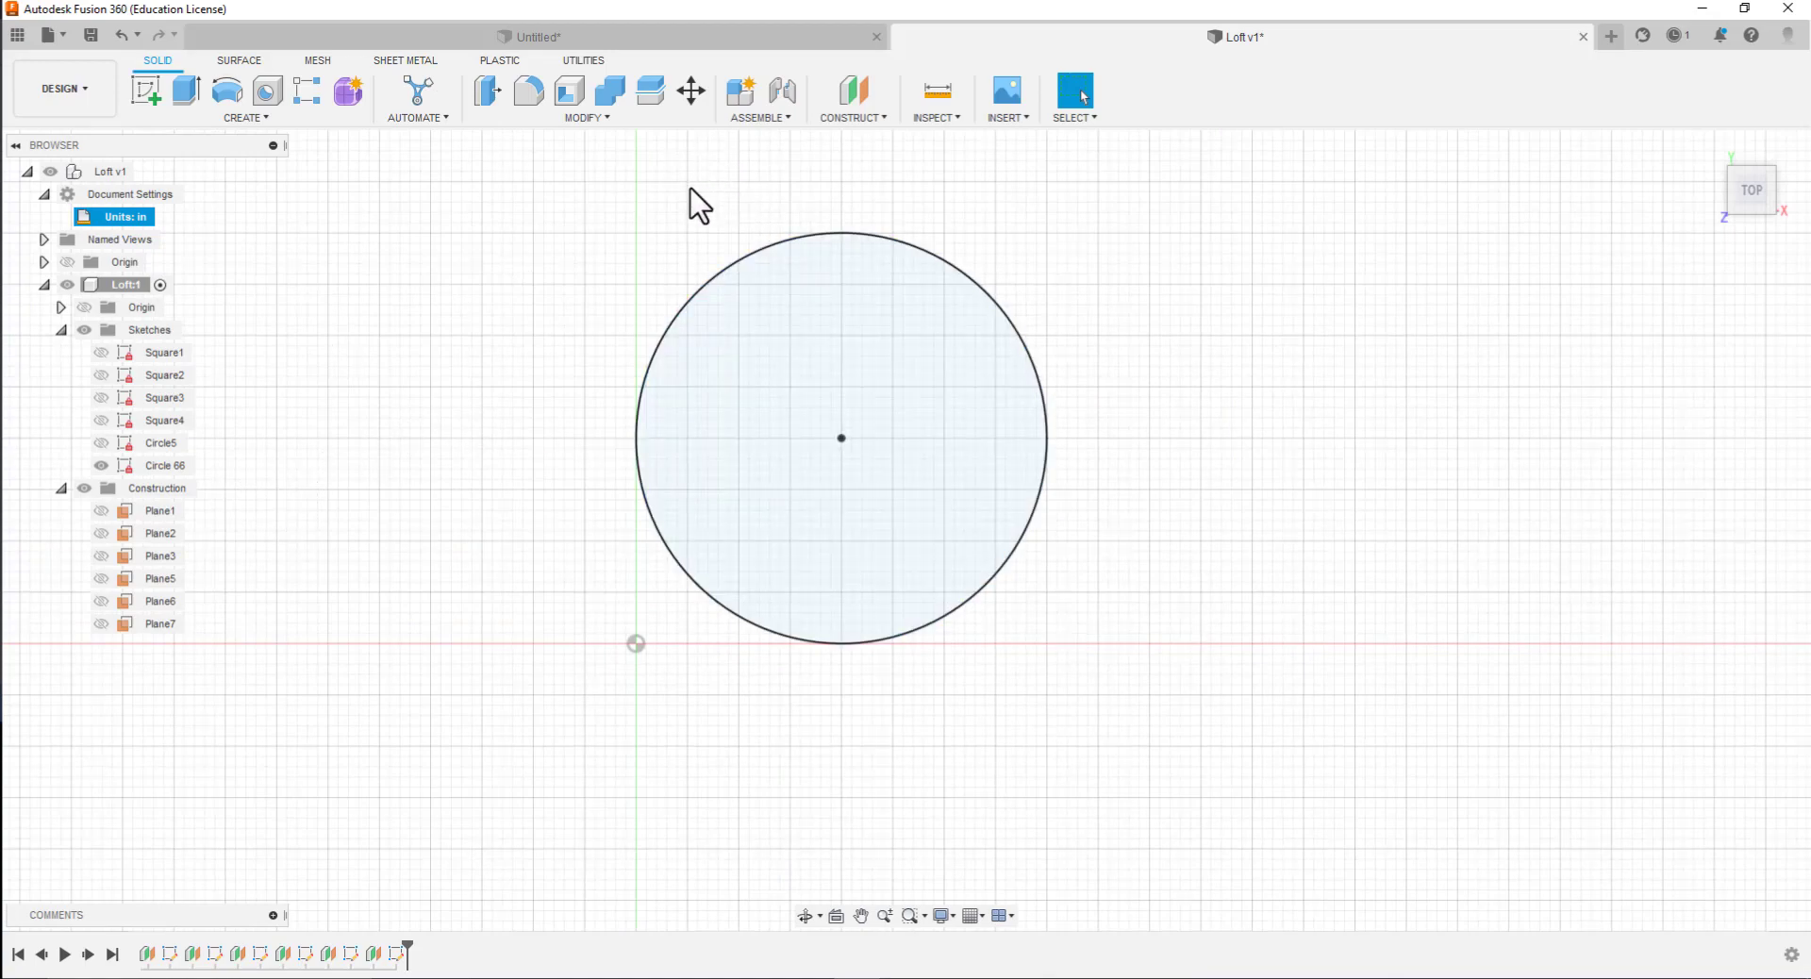
# Create a construction plane offset 5.5 in from the XY plane
pyautogui.click(860, 119)
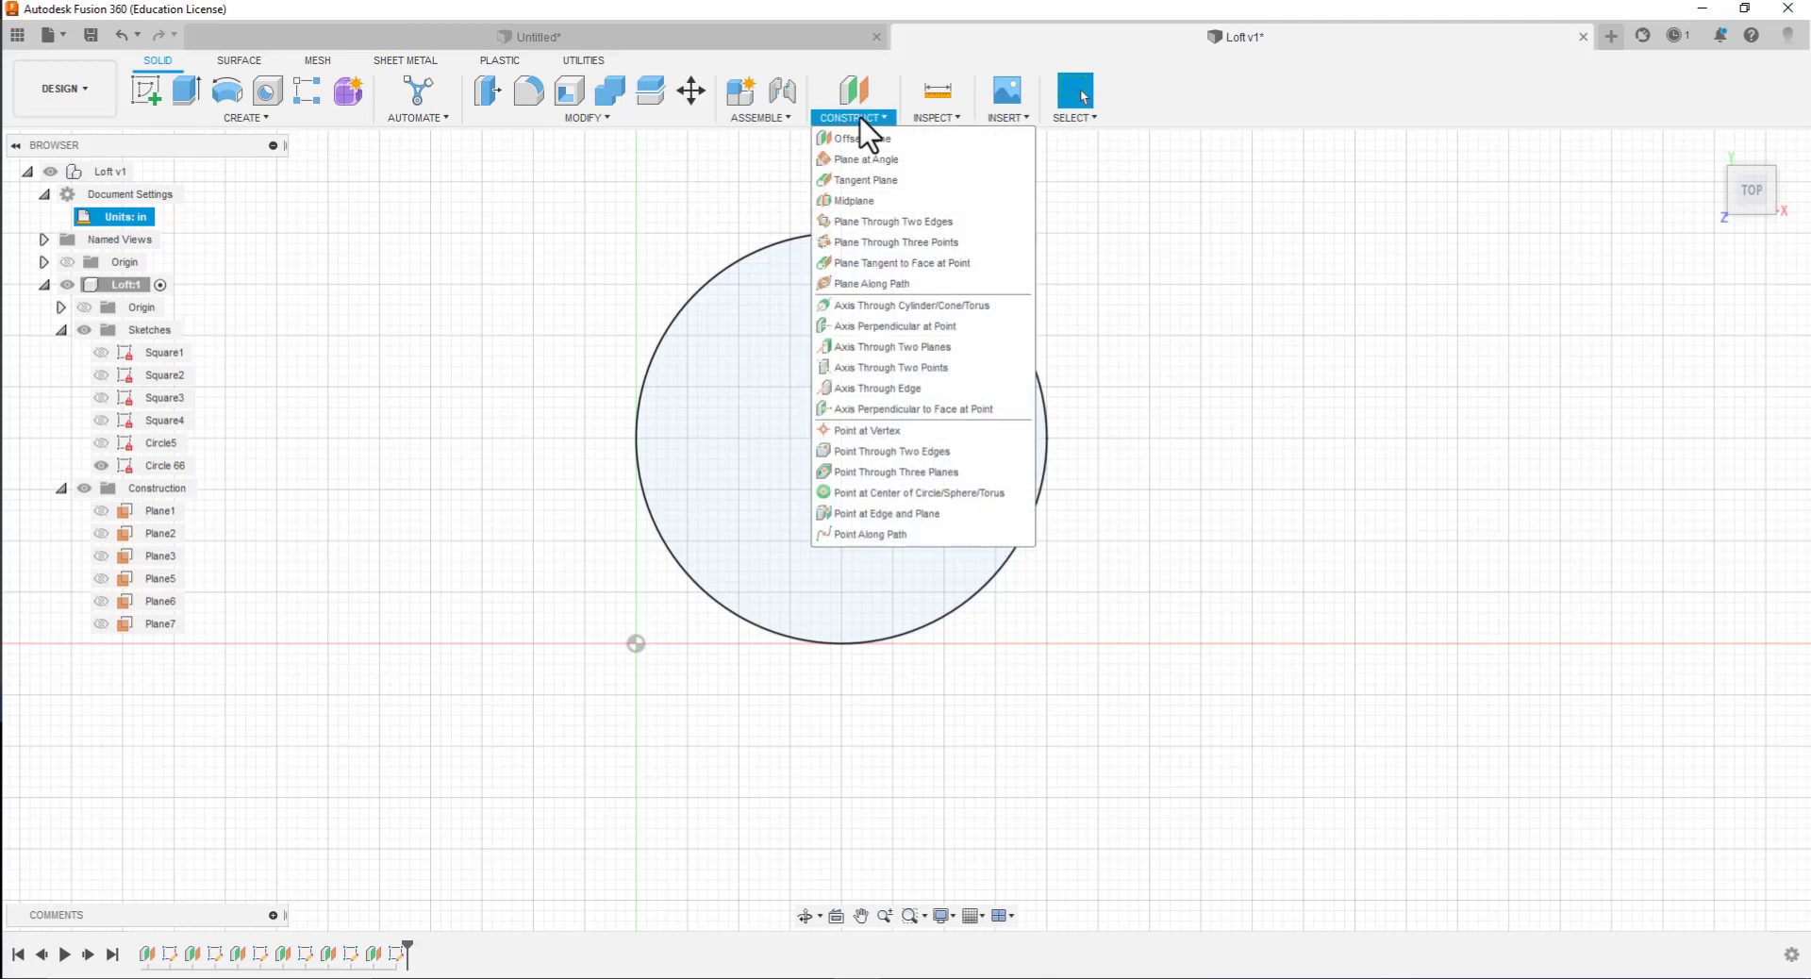
pyautogui.click(860, 139)
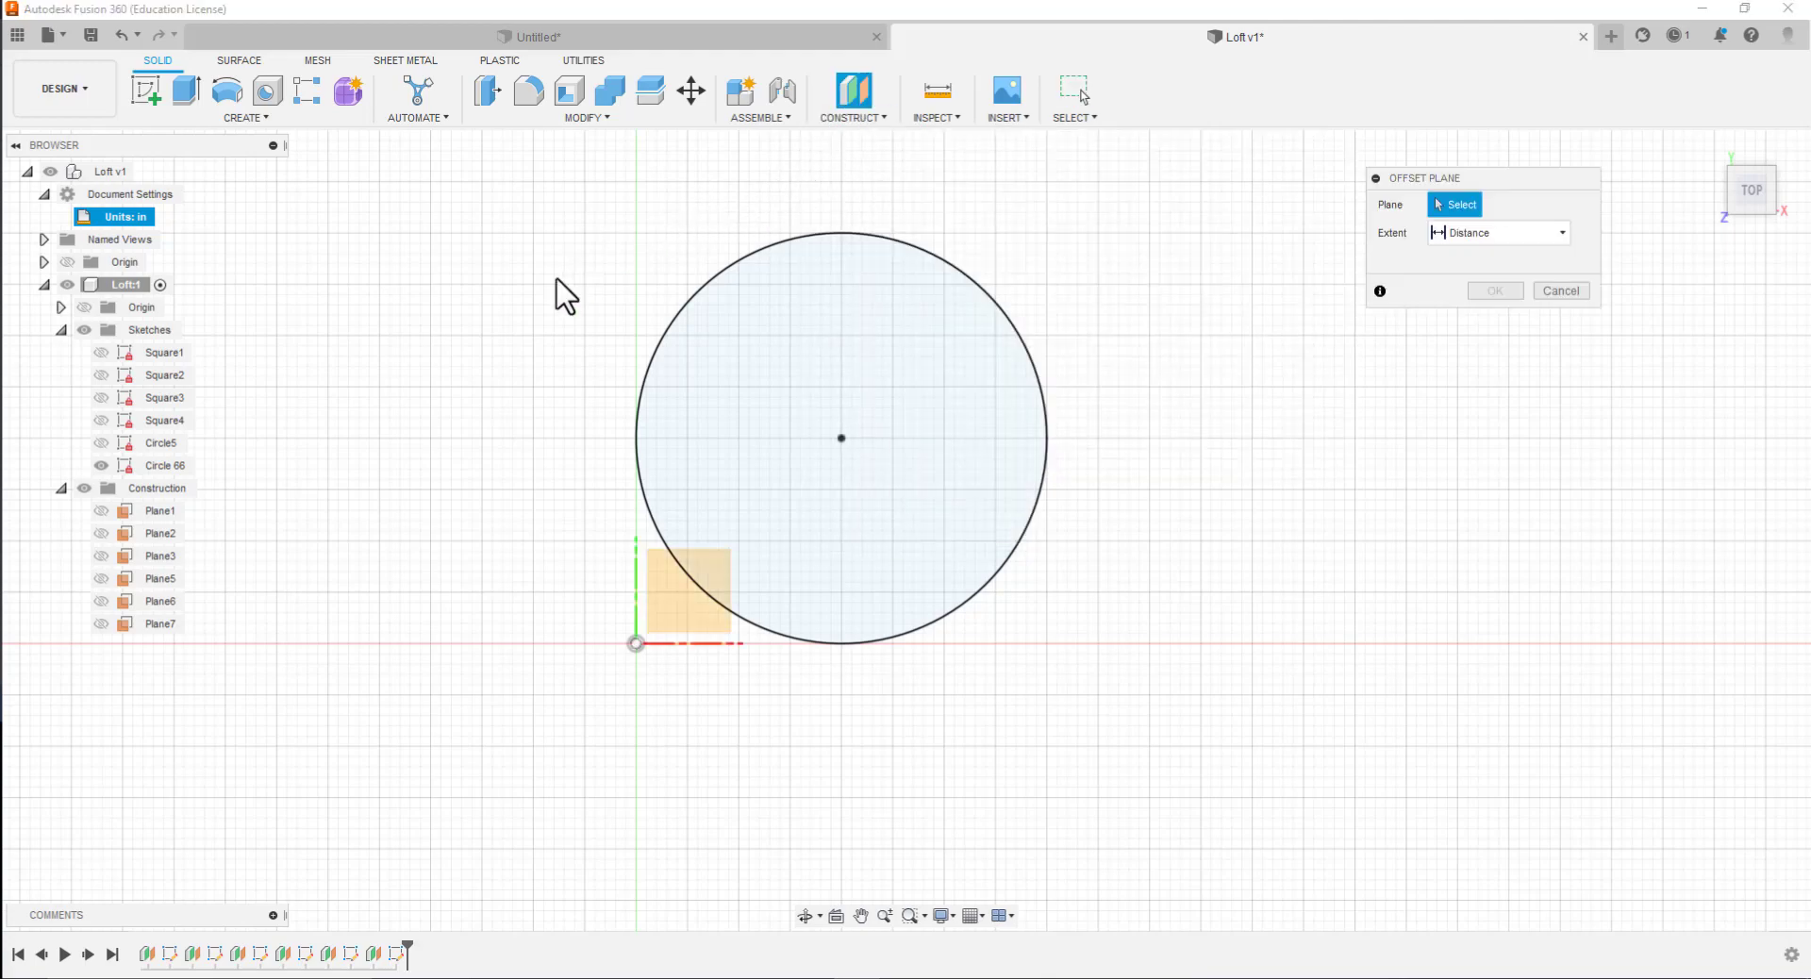
pyautogui.click(667, 627)
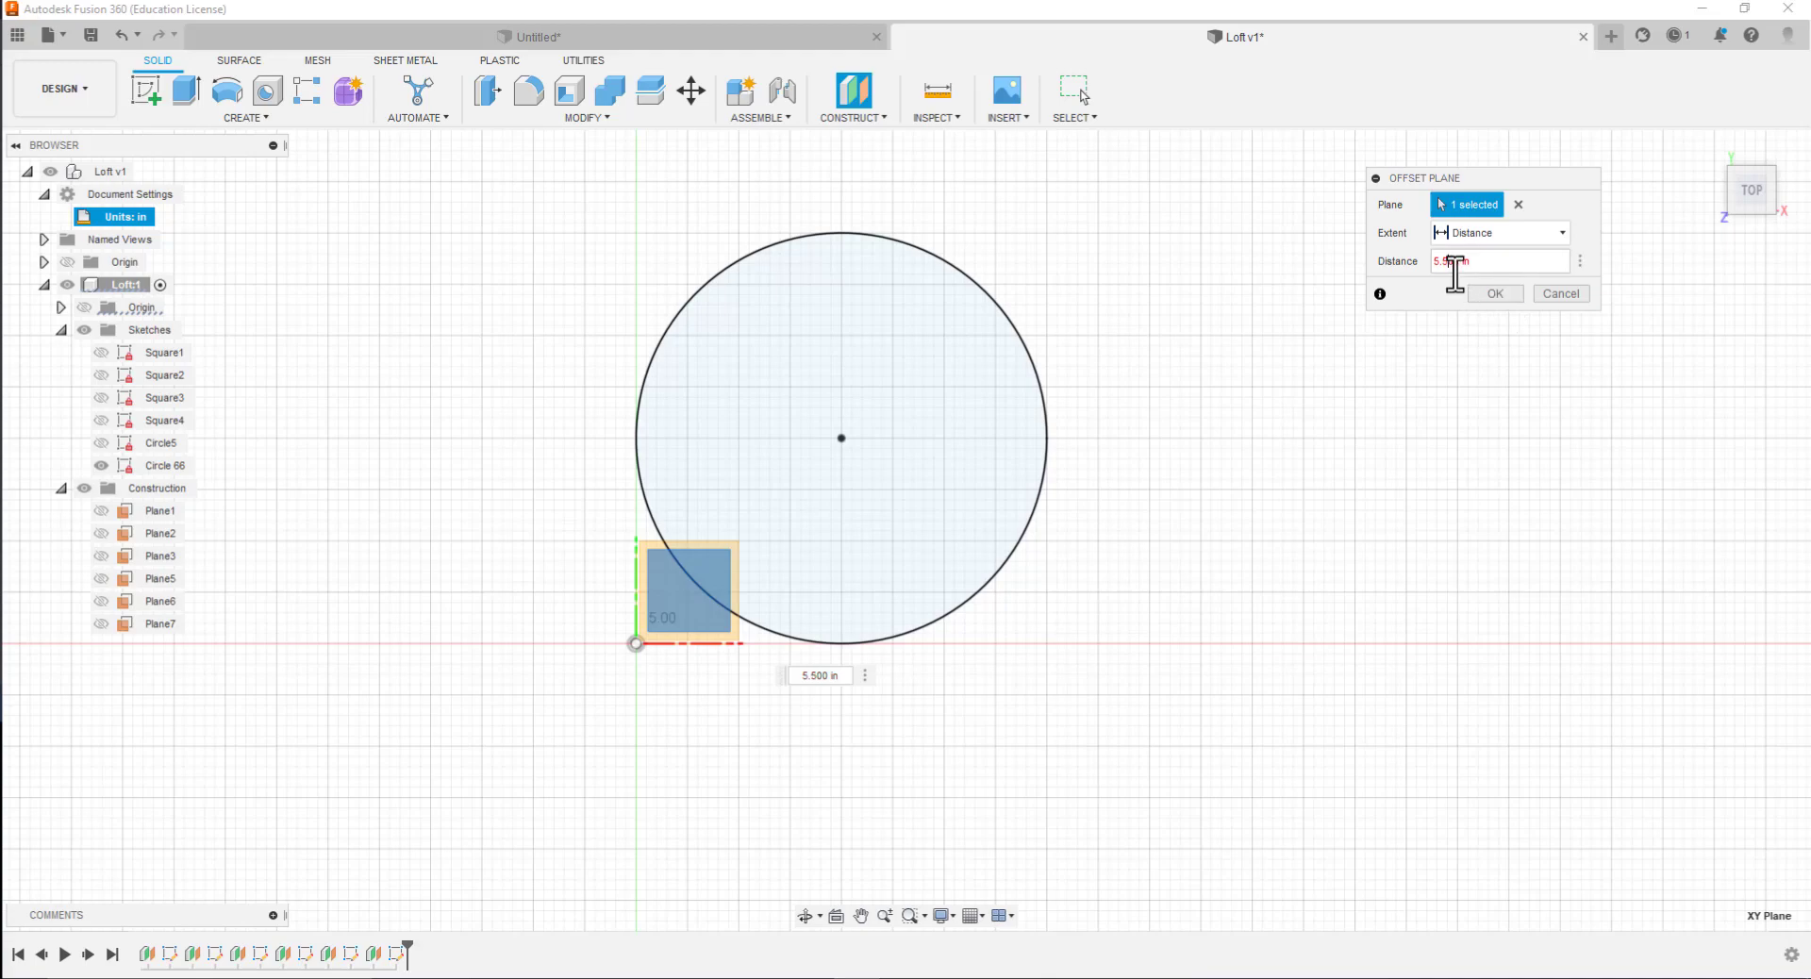
pyautogui.click(1502, 296)
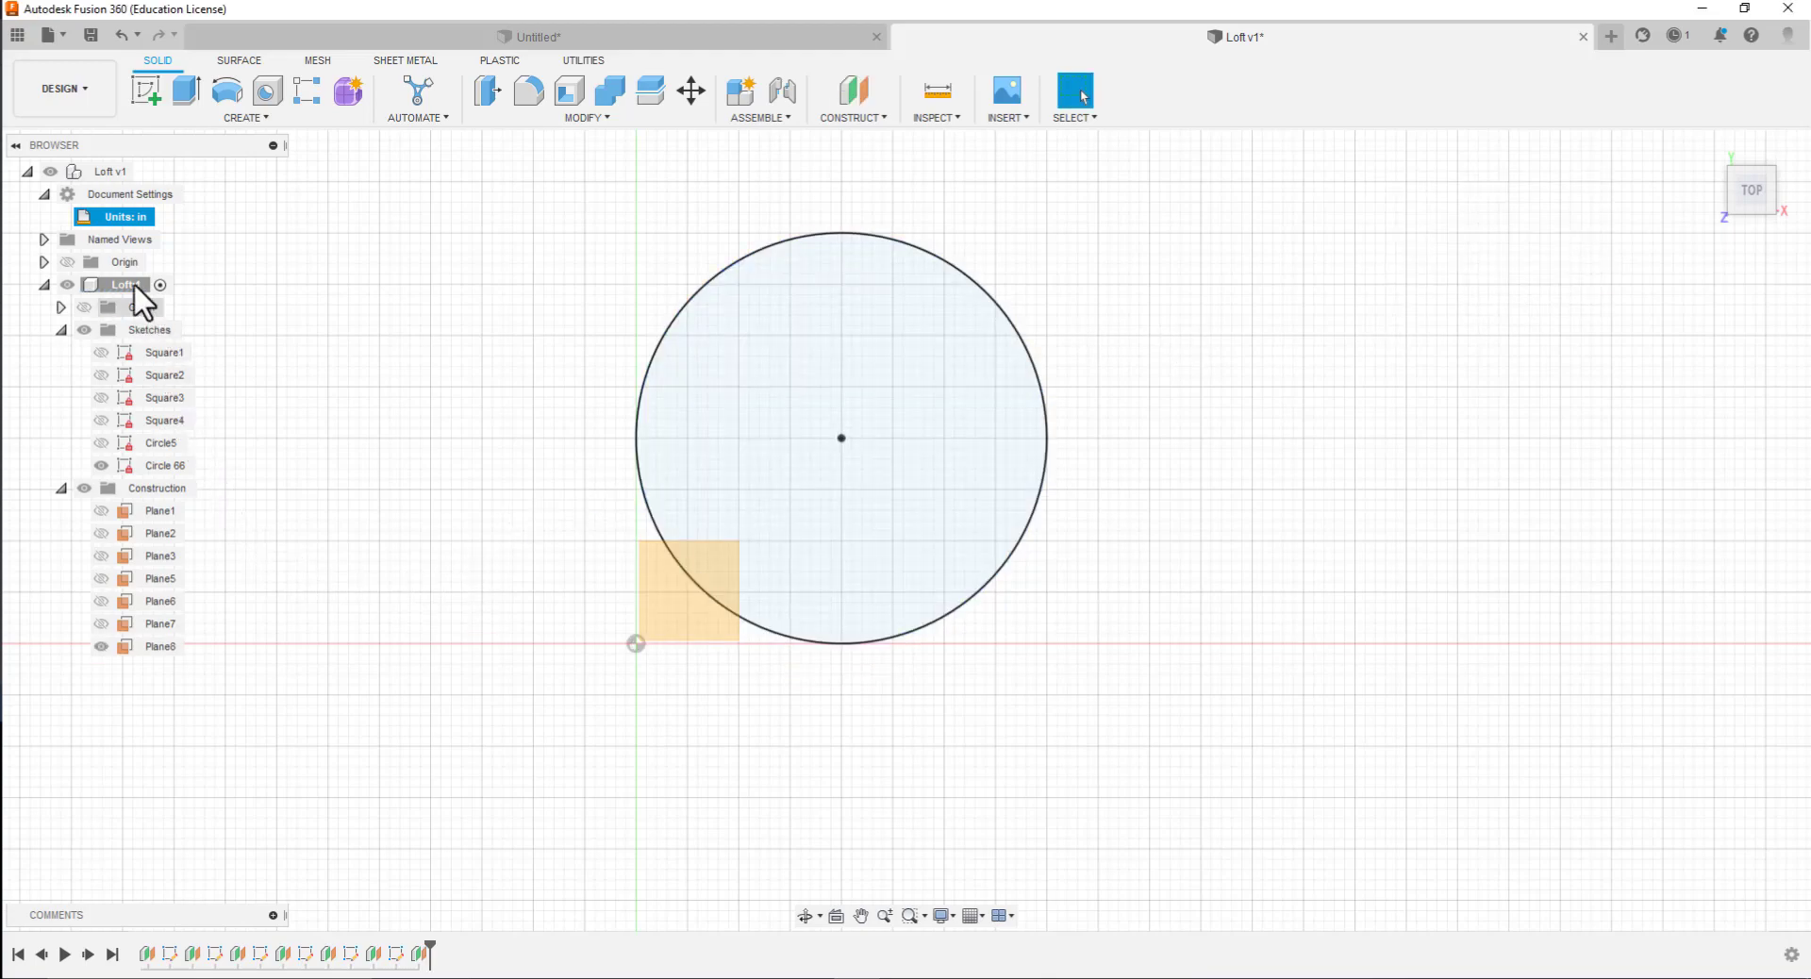
# Sketch a 4 in diameter circle on the plane offset 5.5 in from XY, centered on the Circle 66 profile's center
pyautogui.click(143, 92)
pyautogui.click(669, 621)
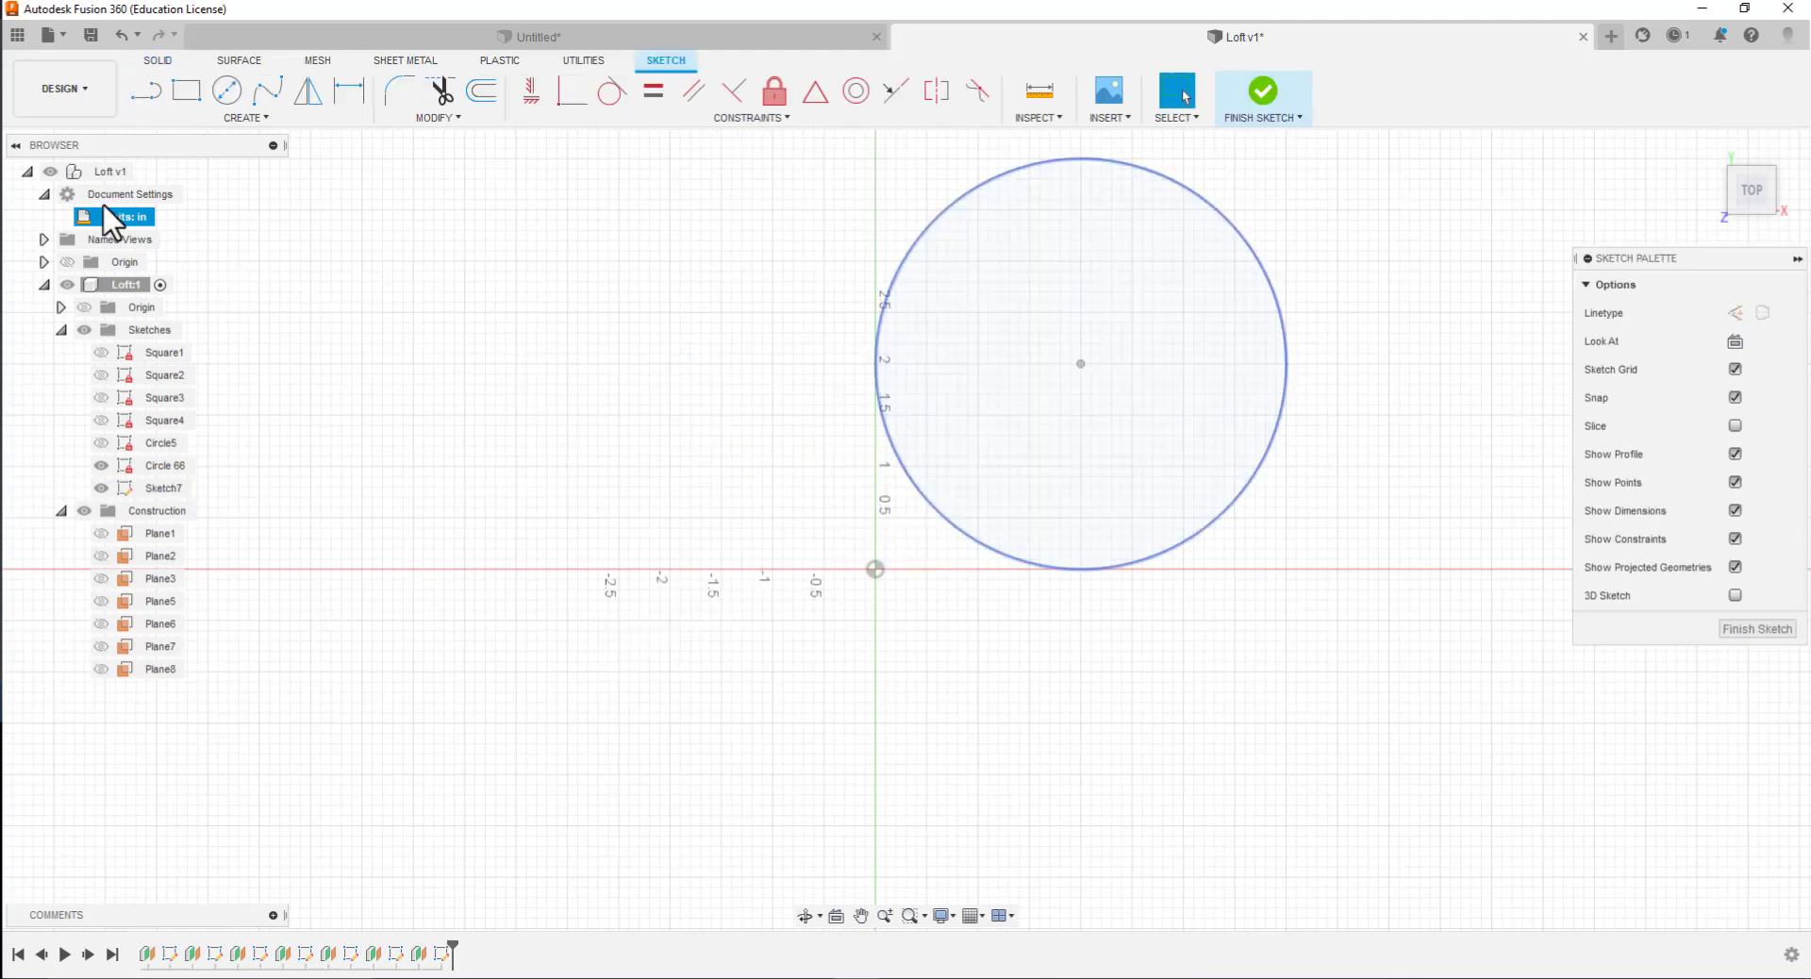
pyautogui.click(227, 91)
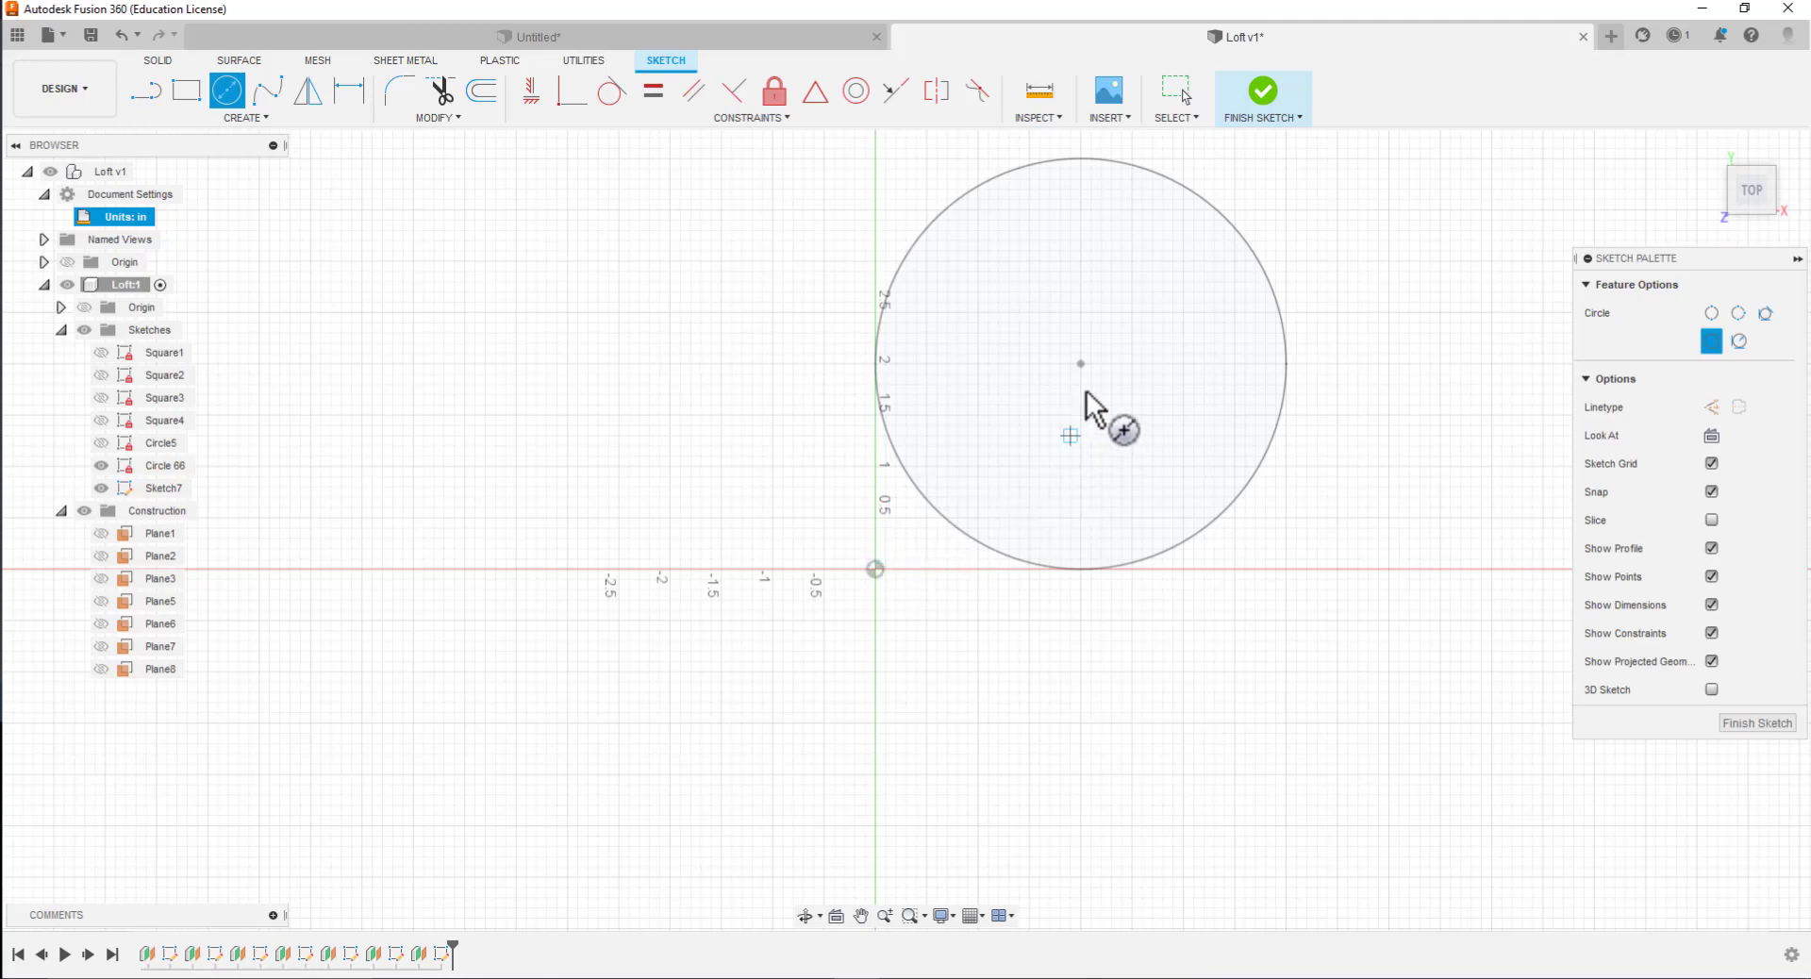
pyautogui.click(1081, 363)
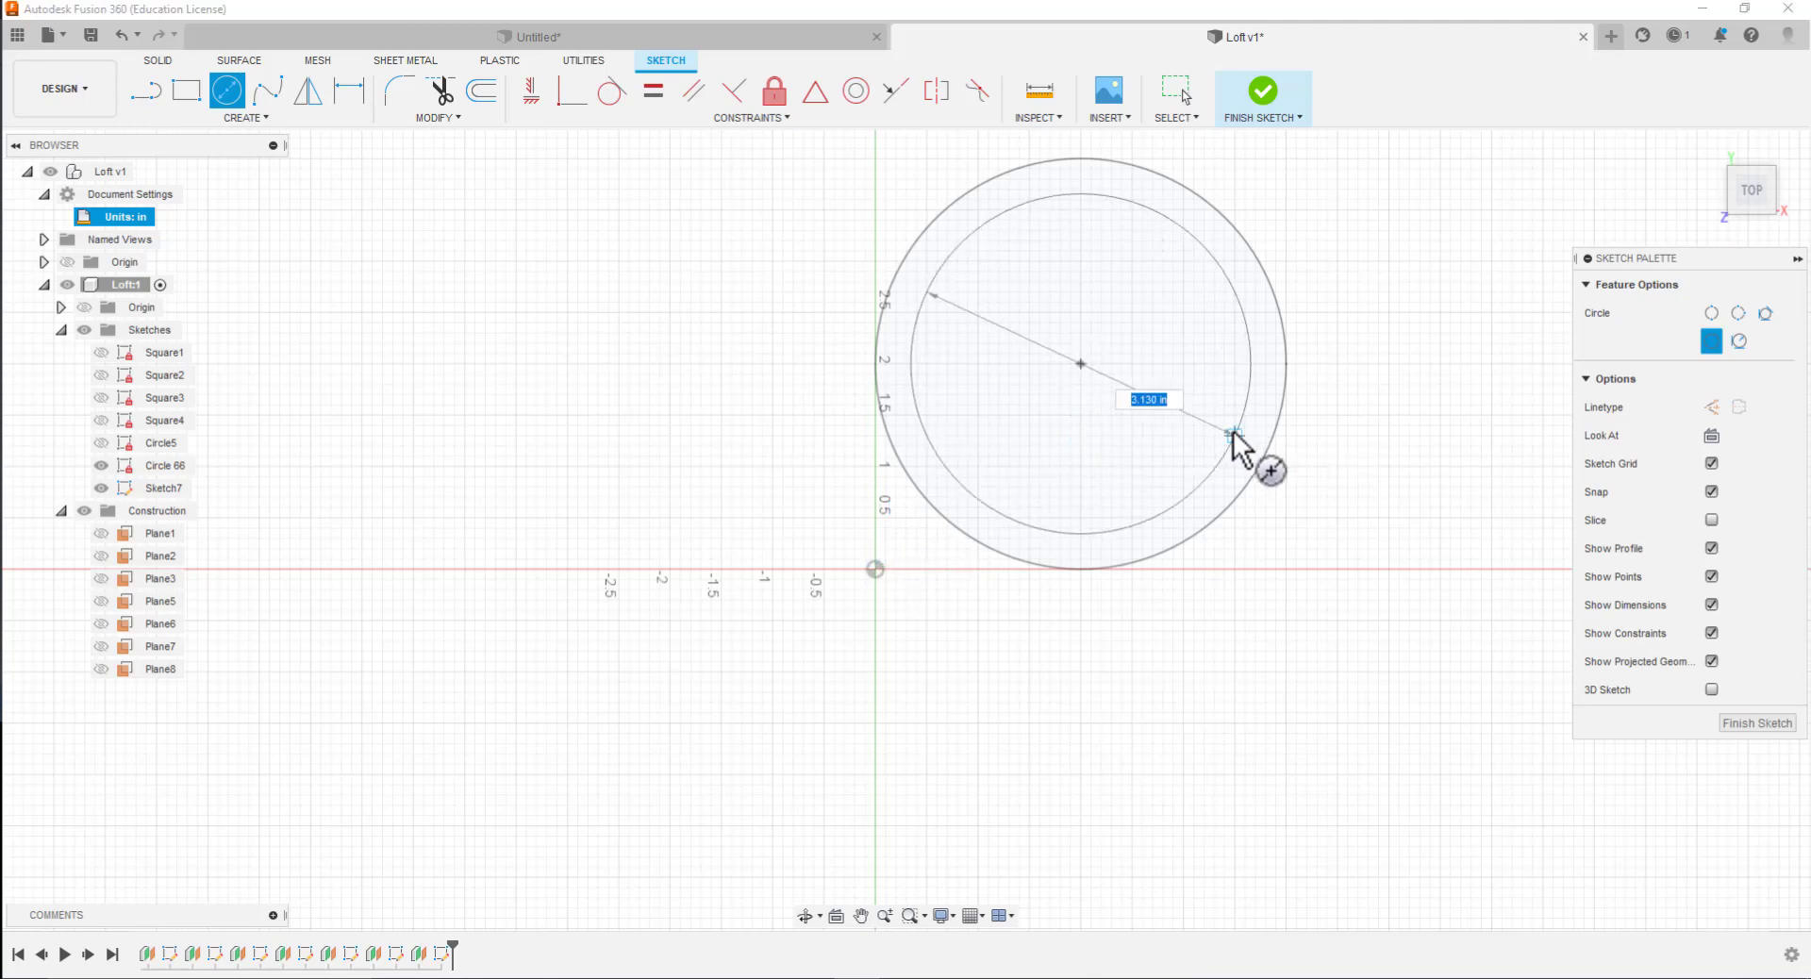
pyautogui.write('4')
pyautogui.press('Return')
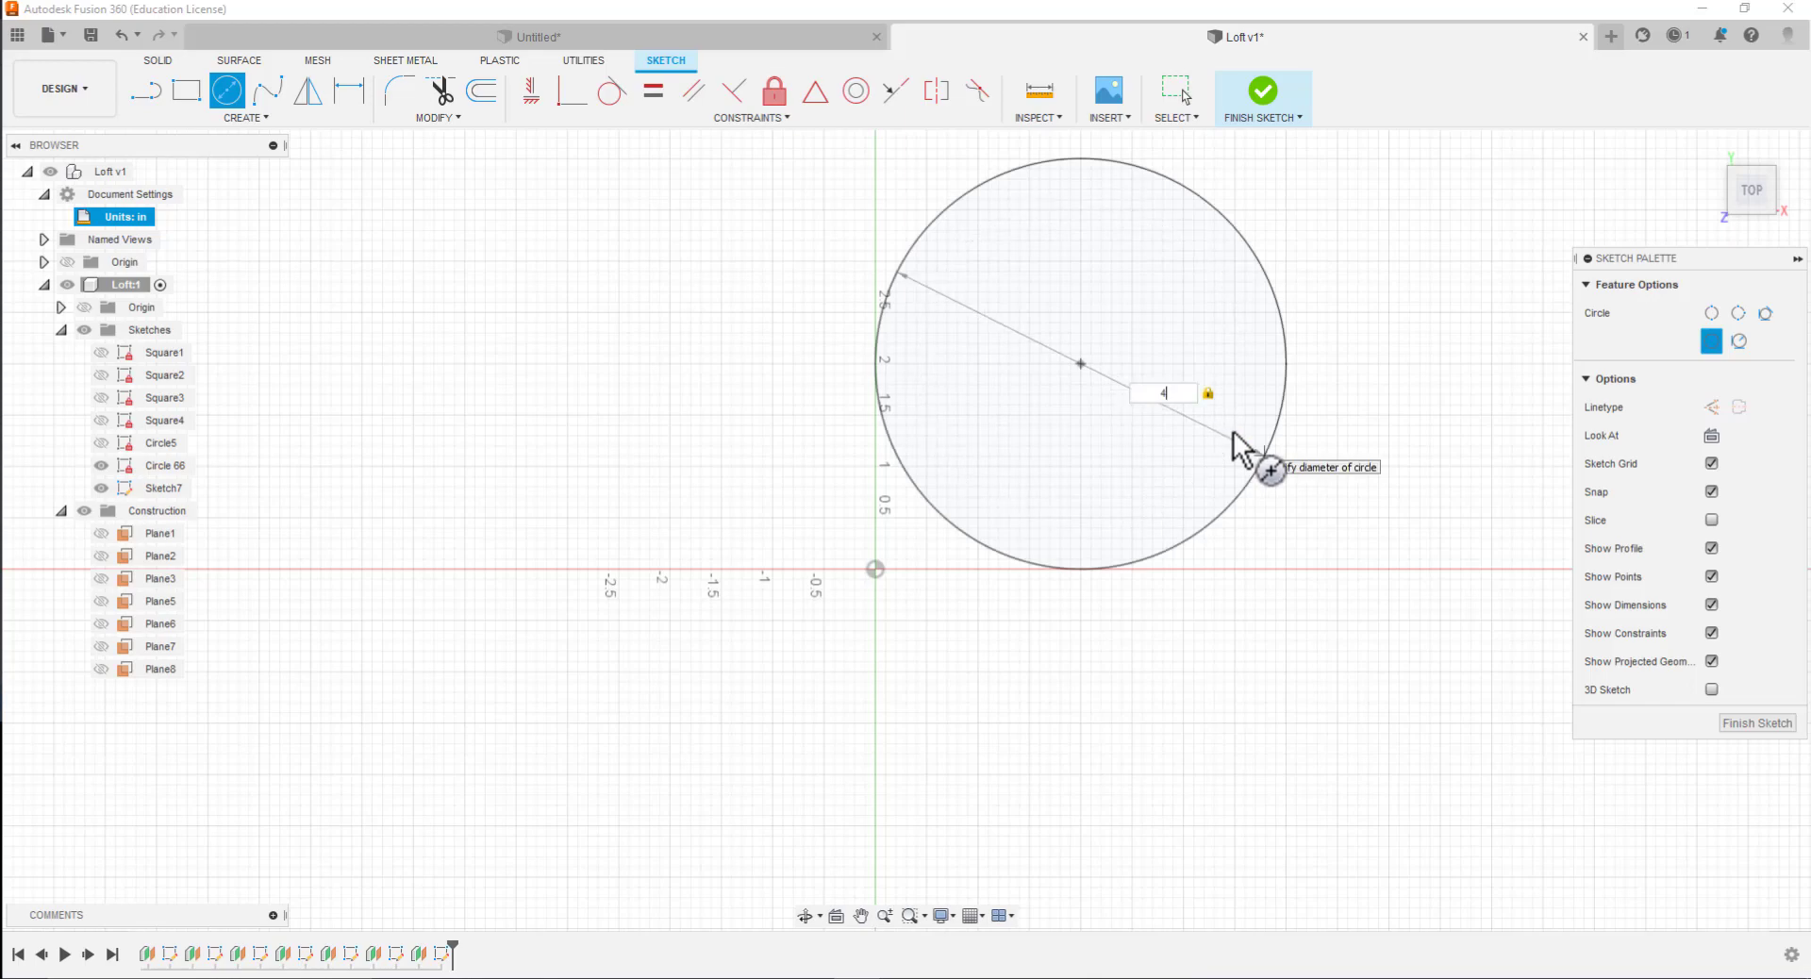
# Place the 4 in diameter circle and rename its sketch Circle7
pyautogui.click(1236, 448)
pyautogui.press('Escape')
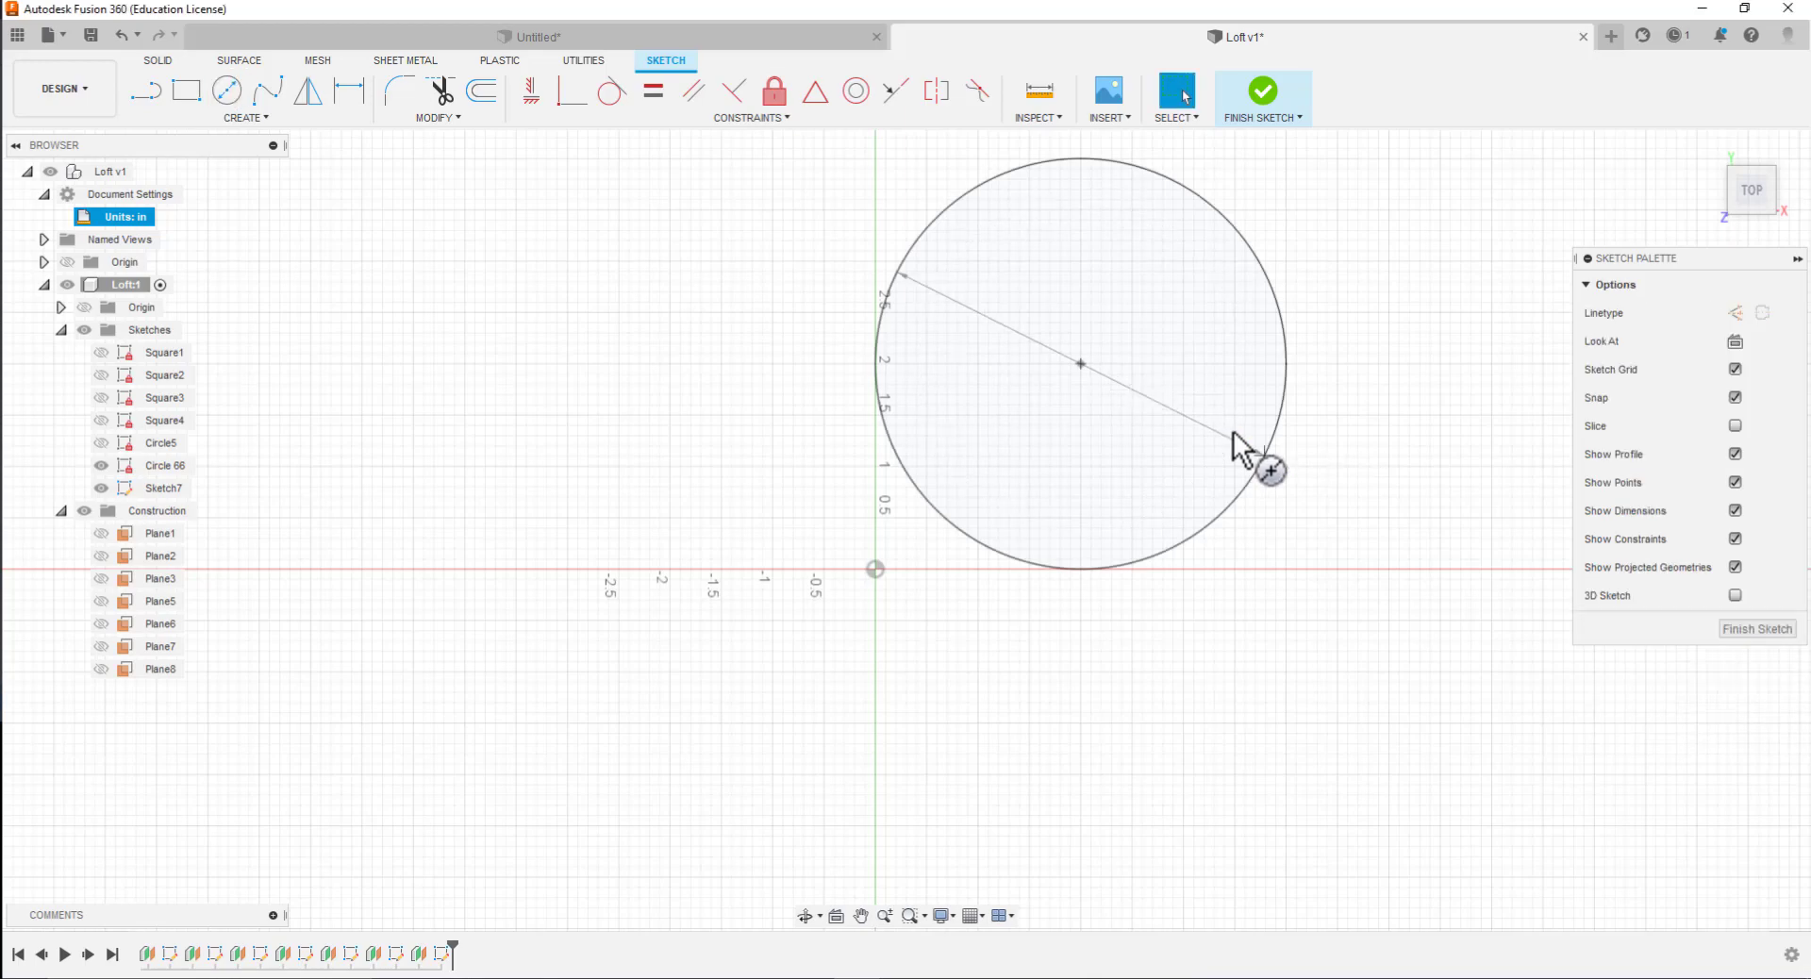
pyautogui.click(163, 491)
pyautogui.click(179, 488)
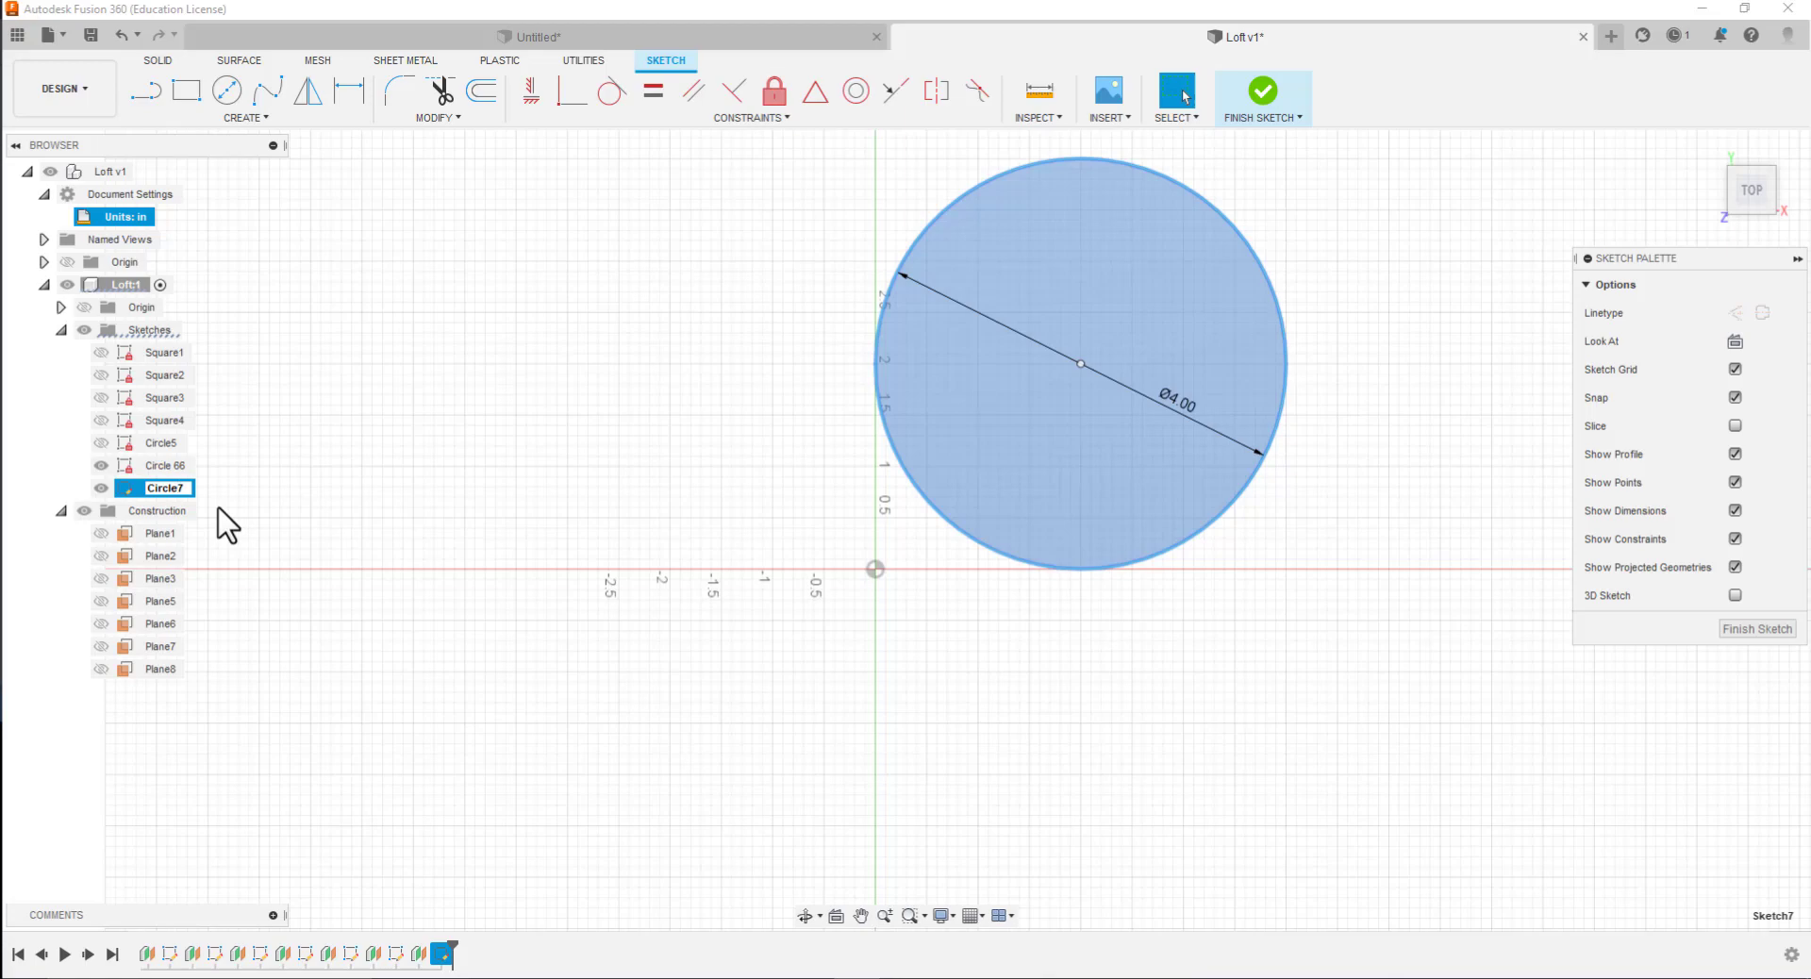
pyautogui.click(1122, 687)
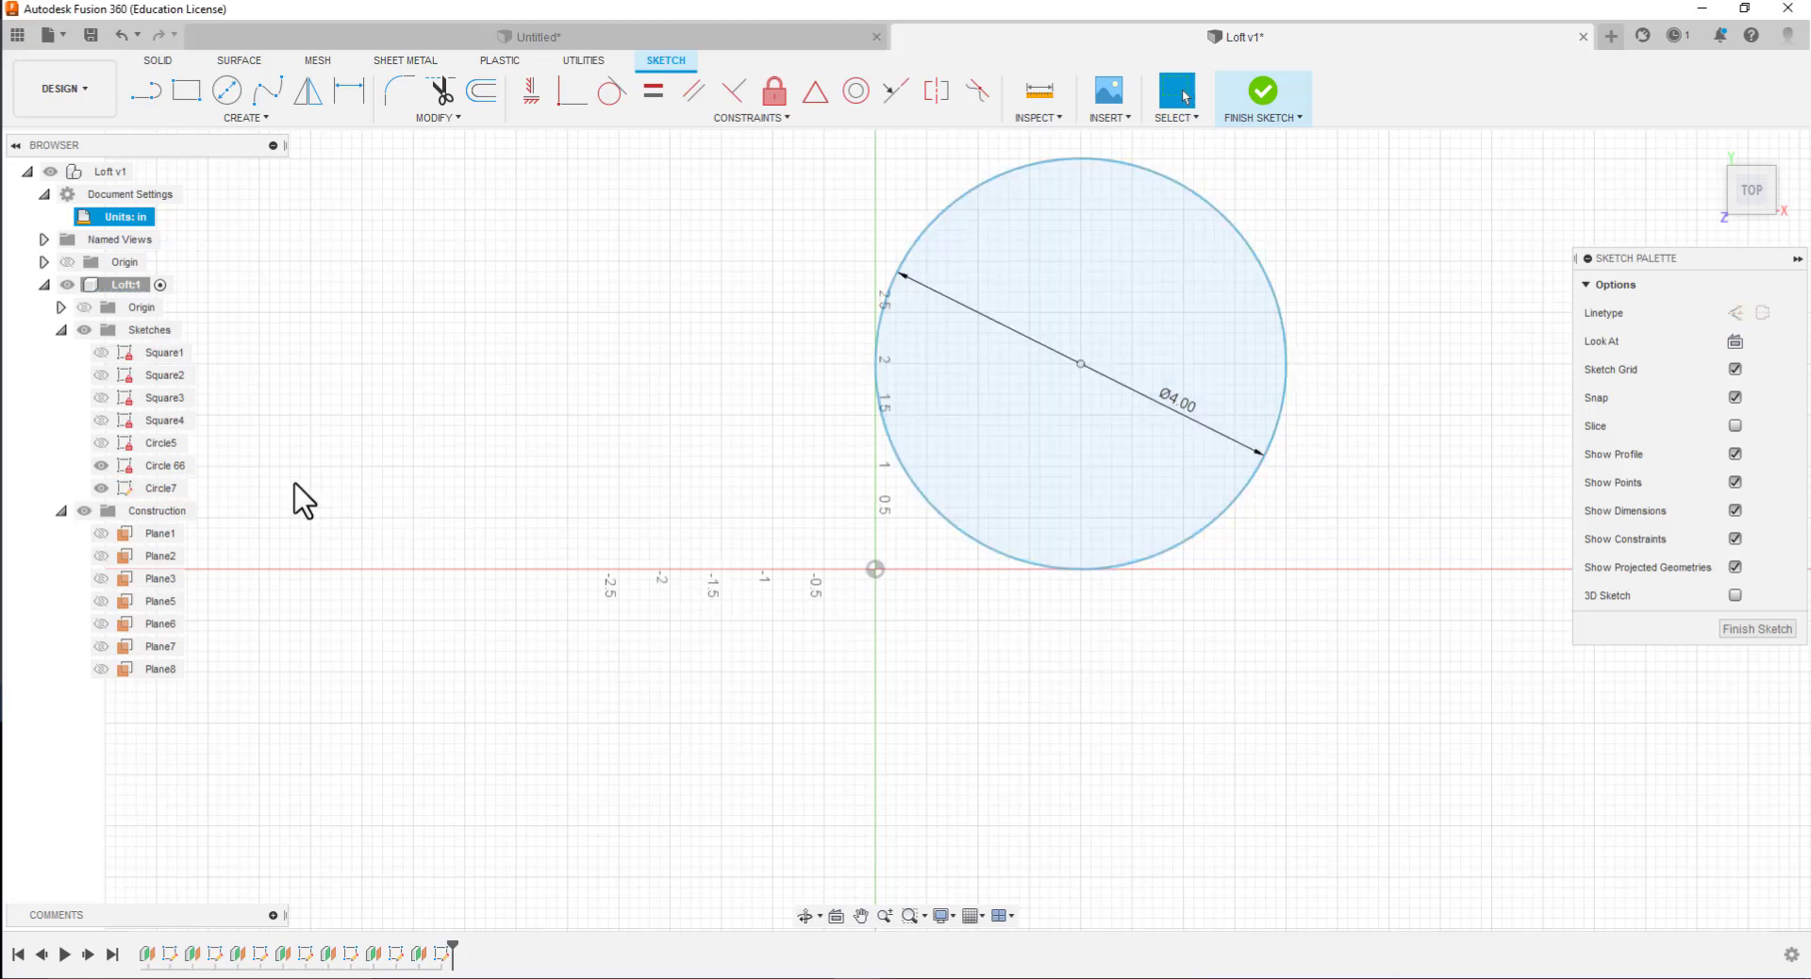
# Open the Circle 66 sketch for editing and rename it Circle6
pyautogui.doubleClick(168, 468)
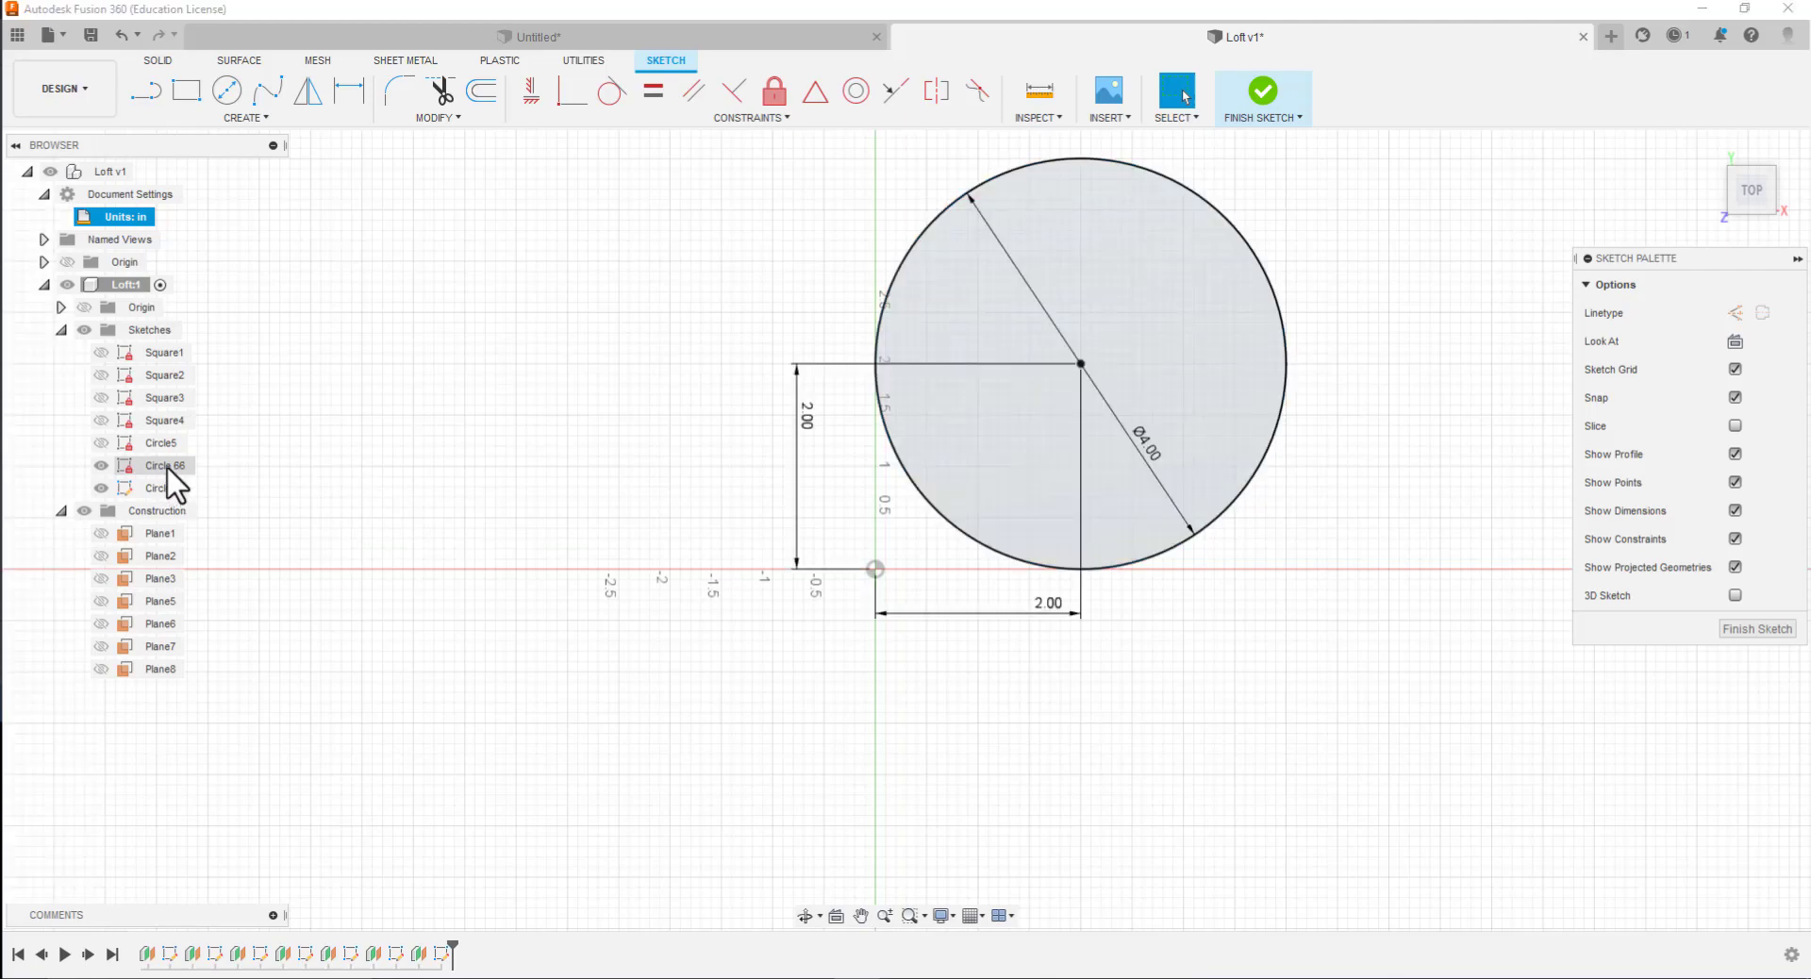
pyautogui.click(168, 468)
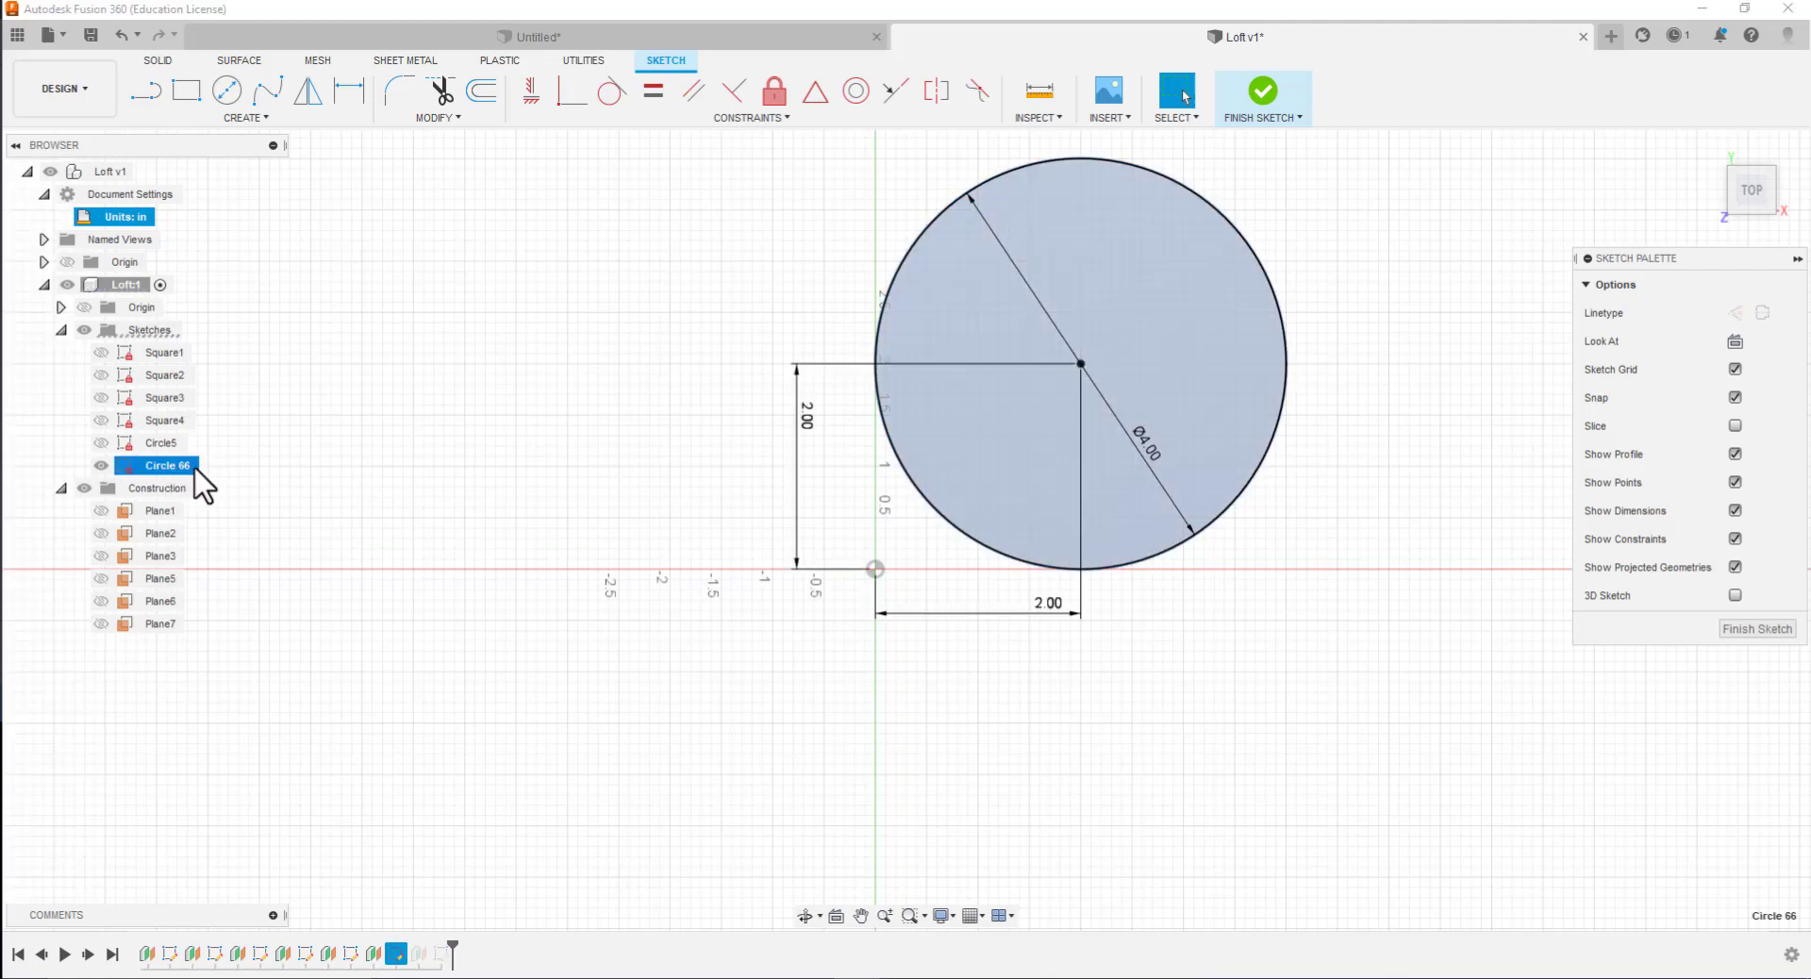
pyautogui.click(194, 466)
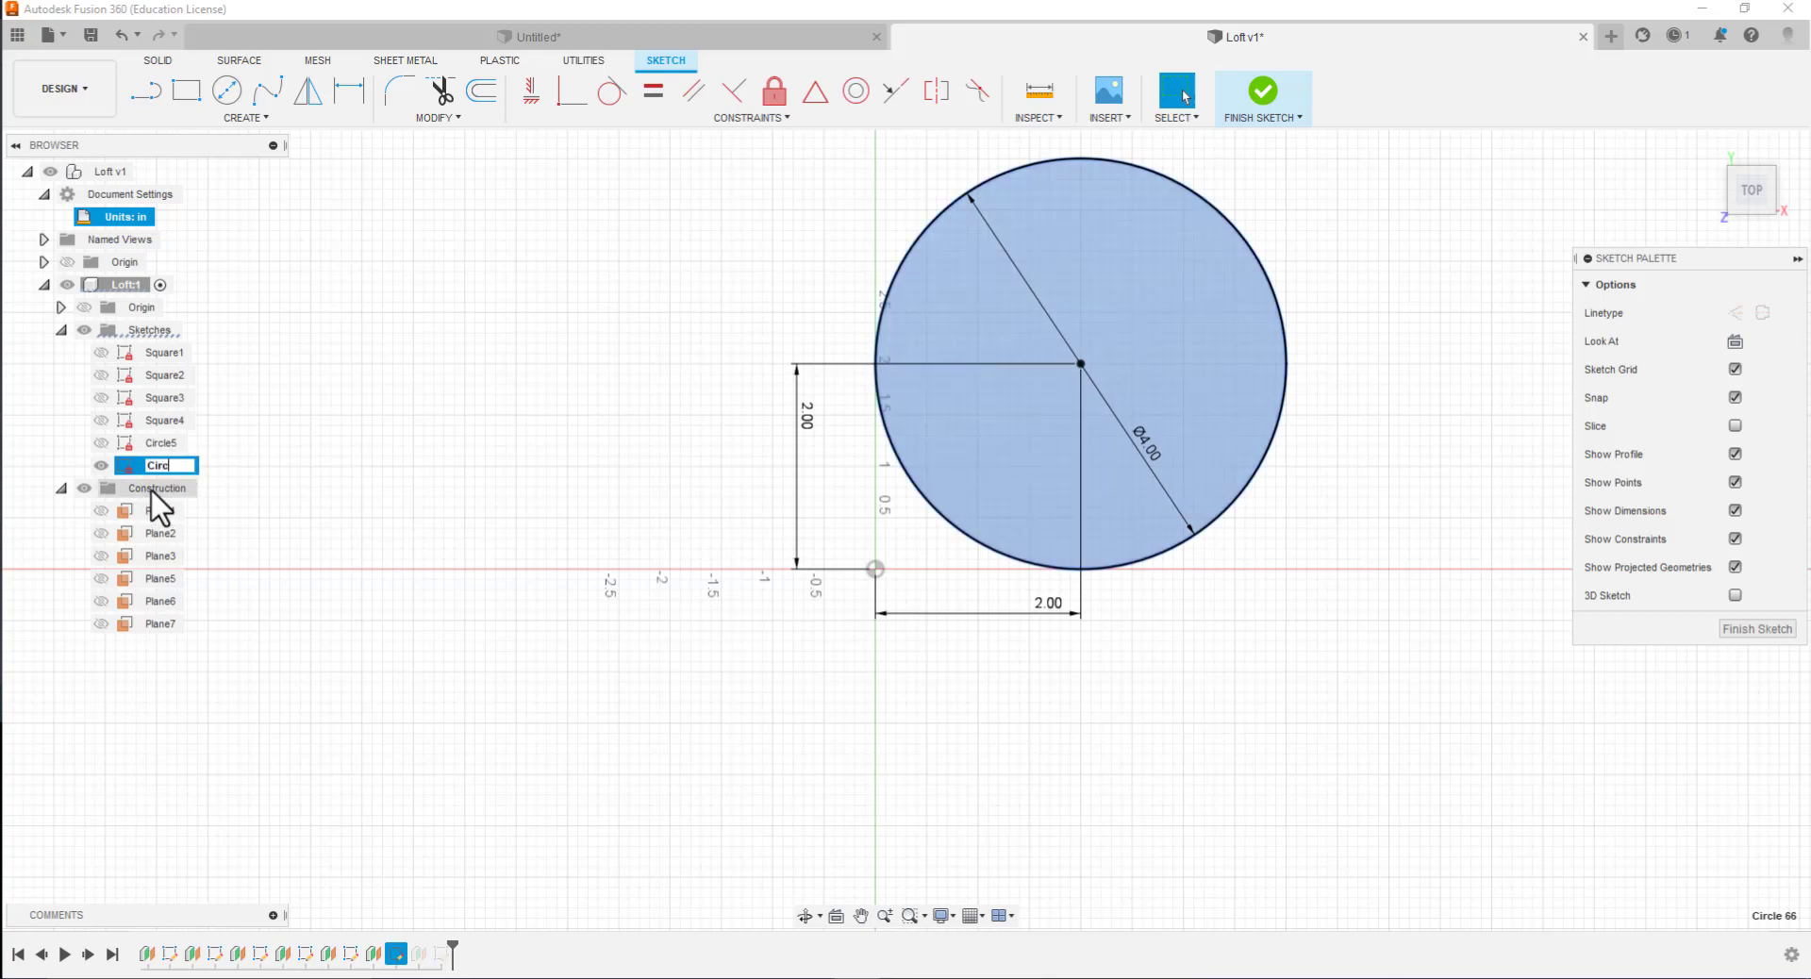
pyautogui.press('Return')
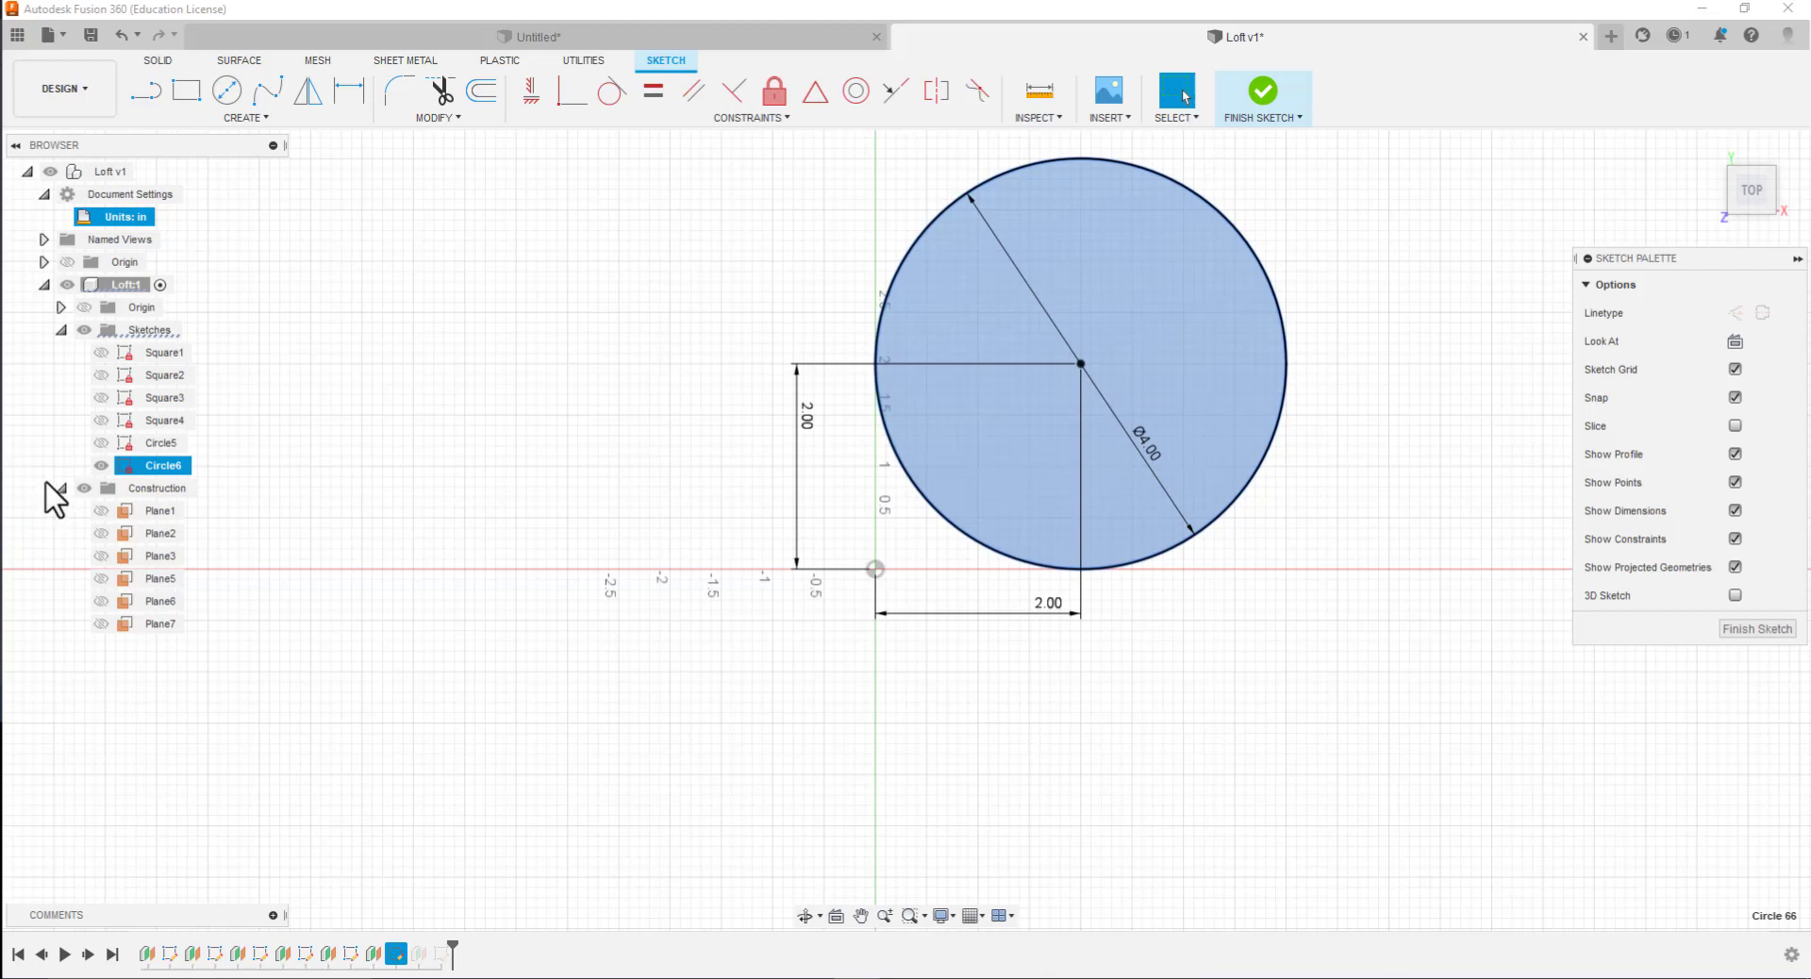
# Hide the Circle6 sketch and show Plane7
pyautogui.click(100, 467)
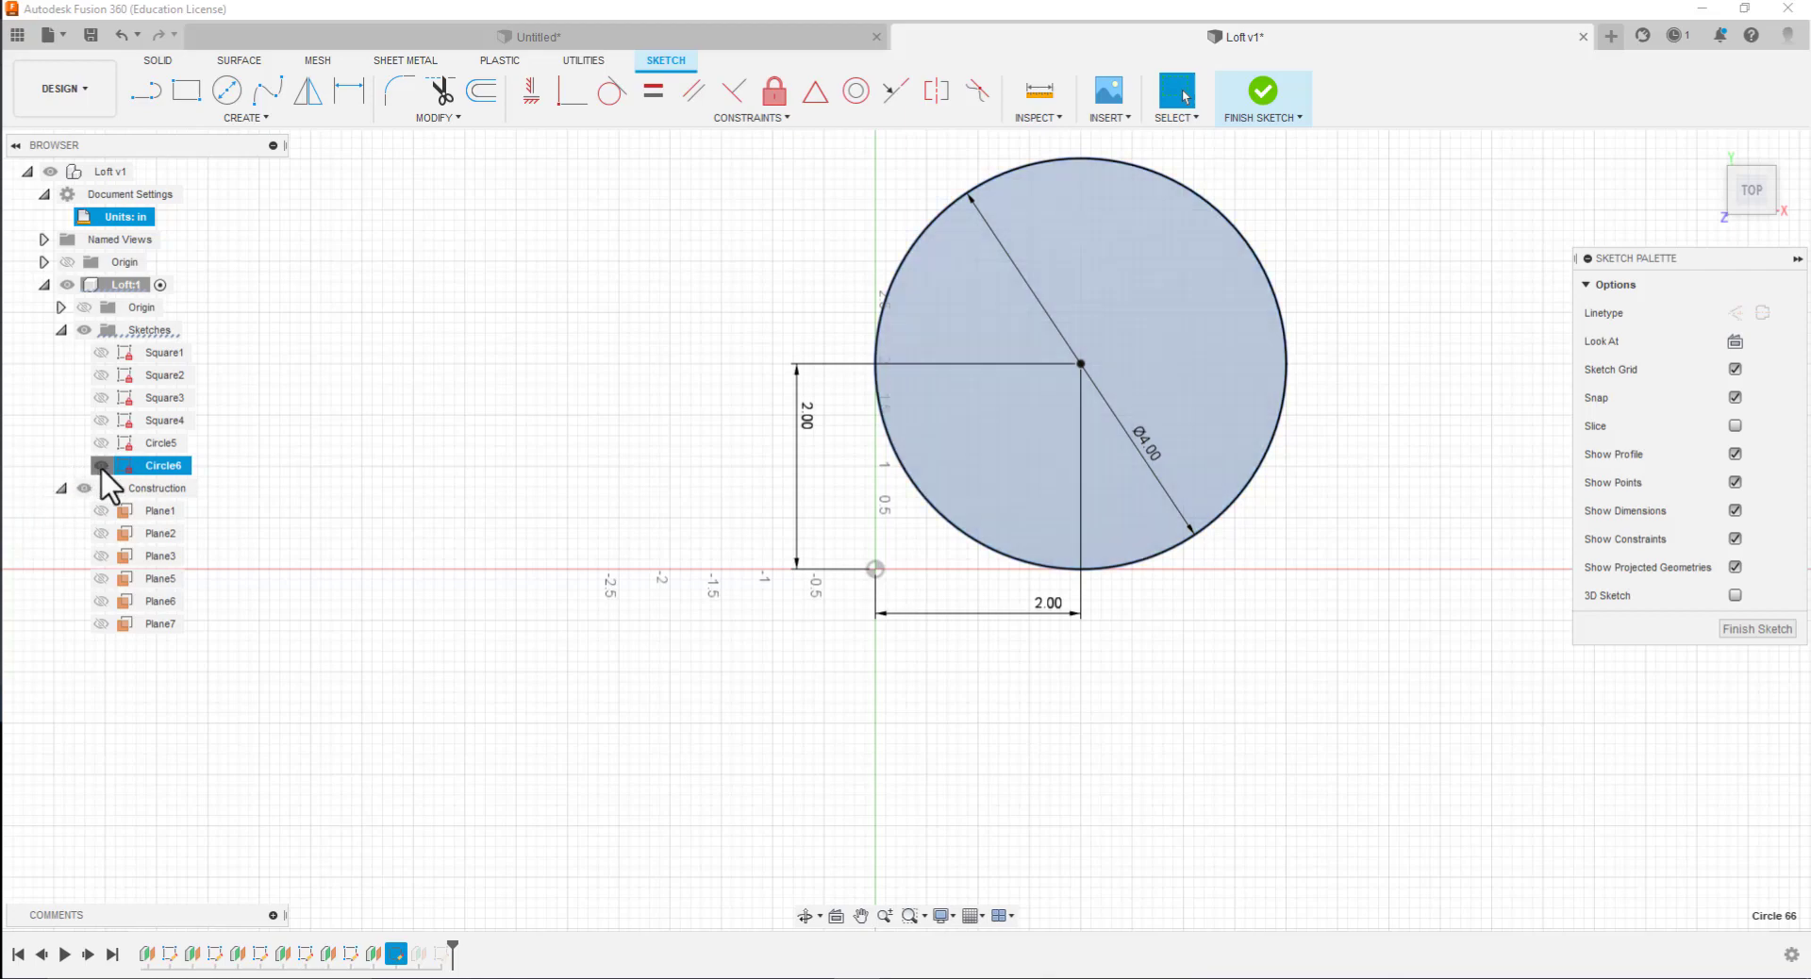
pyautogui.click(68, 330)
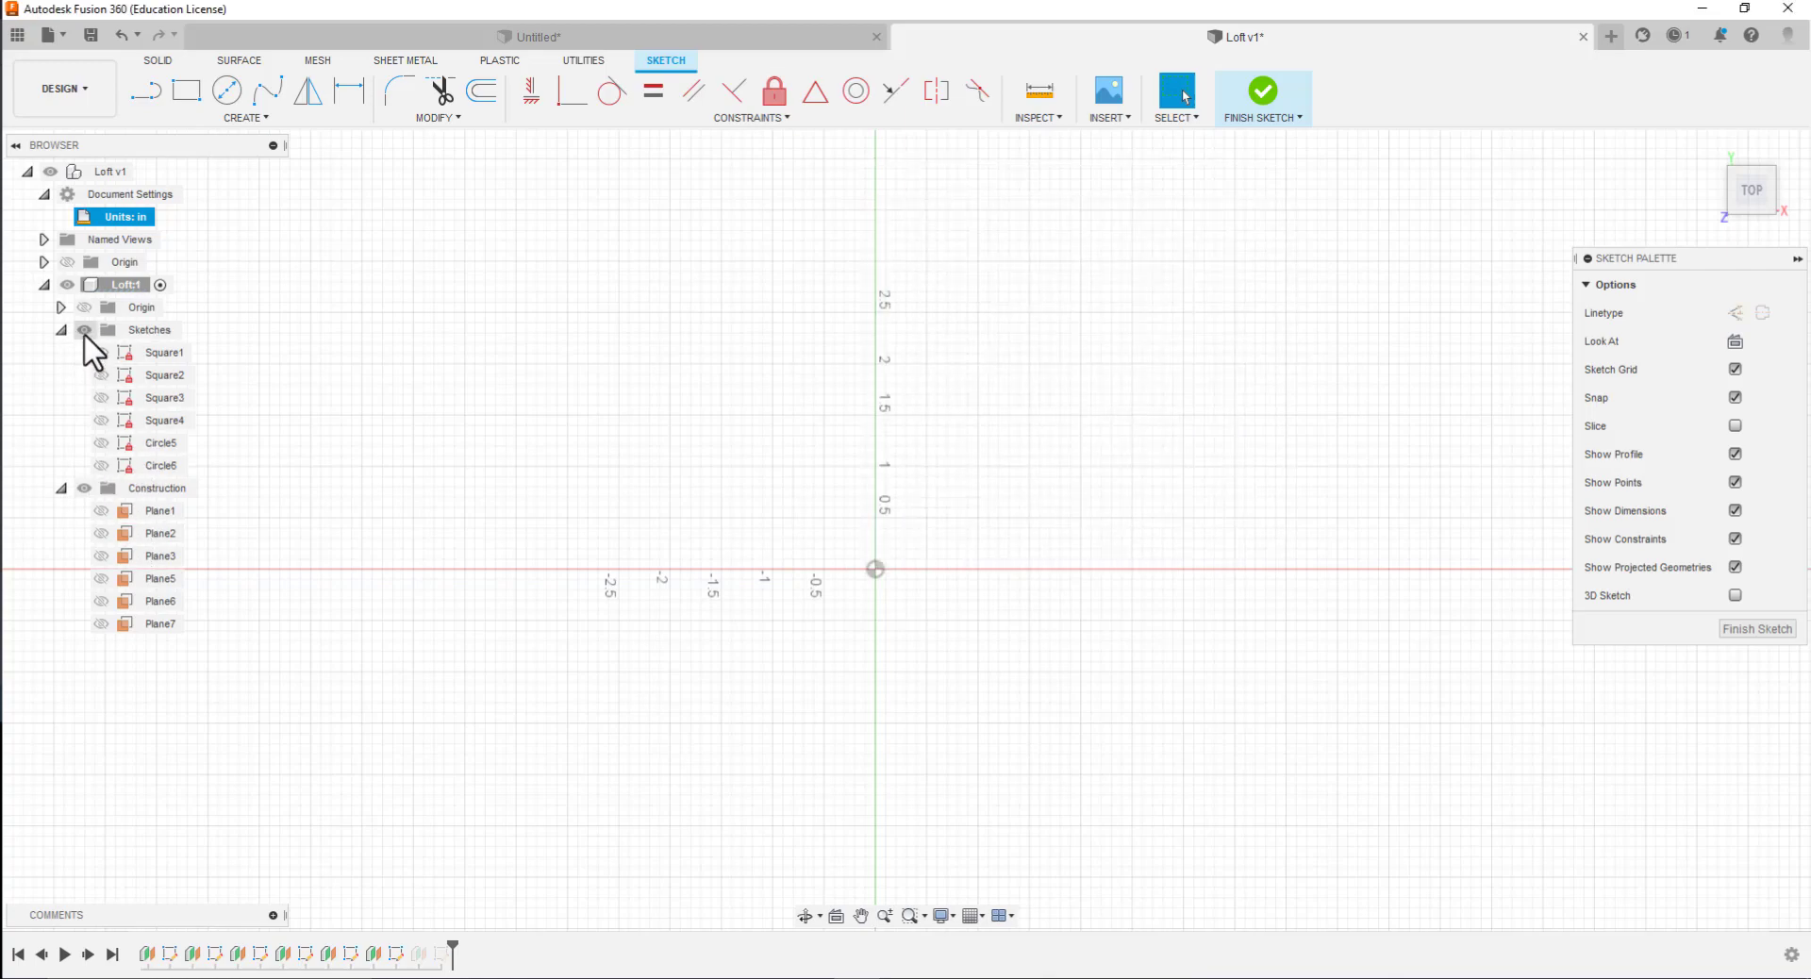
pyautogui.click(101, 624)
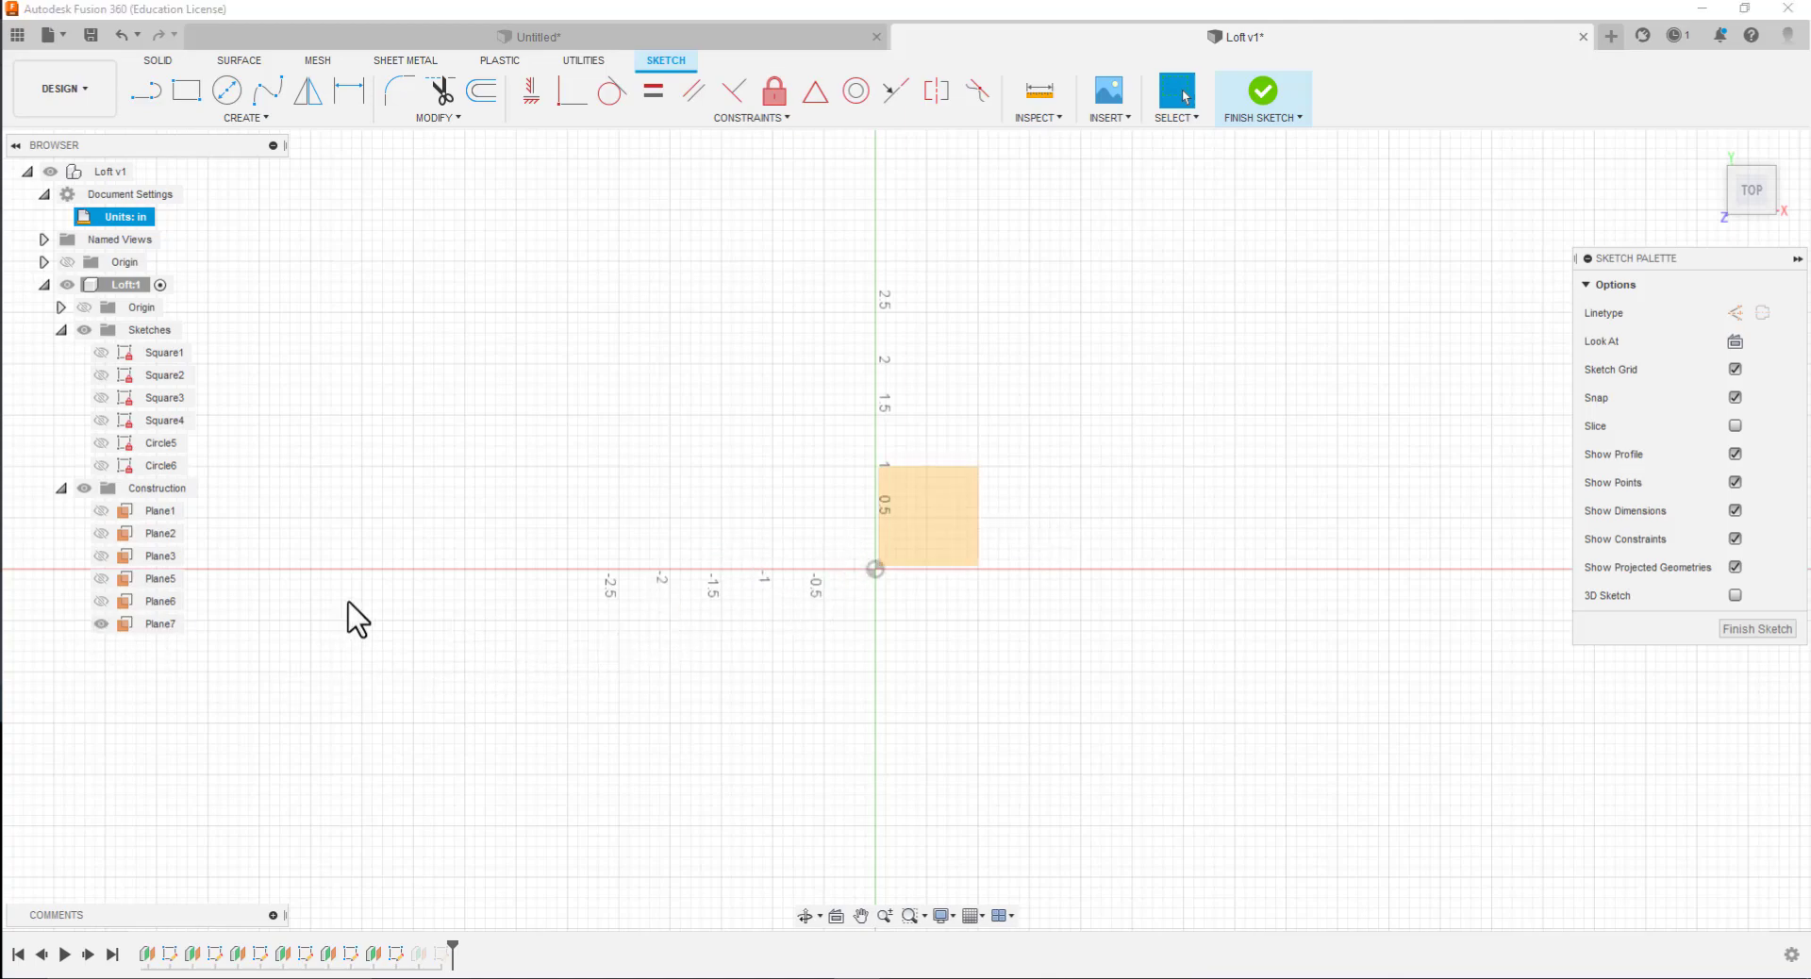
pyautogui.click(910, 540)
# Sketch a 4 in diameter circle in Circle6, centered 2 in from the origin in X and Y, and finish the sketch
pyautogui.click(226, 91)
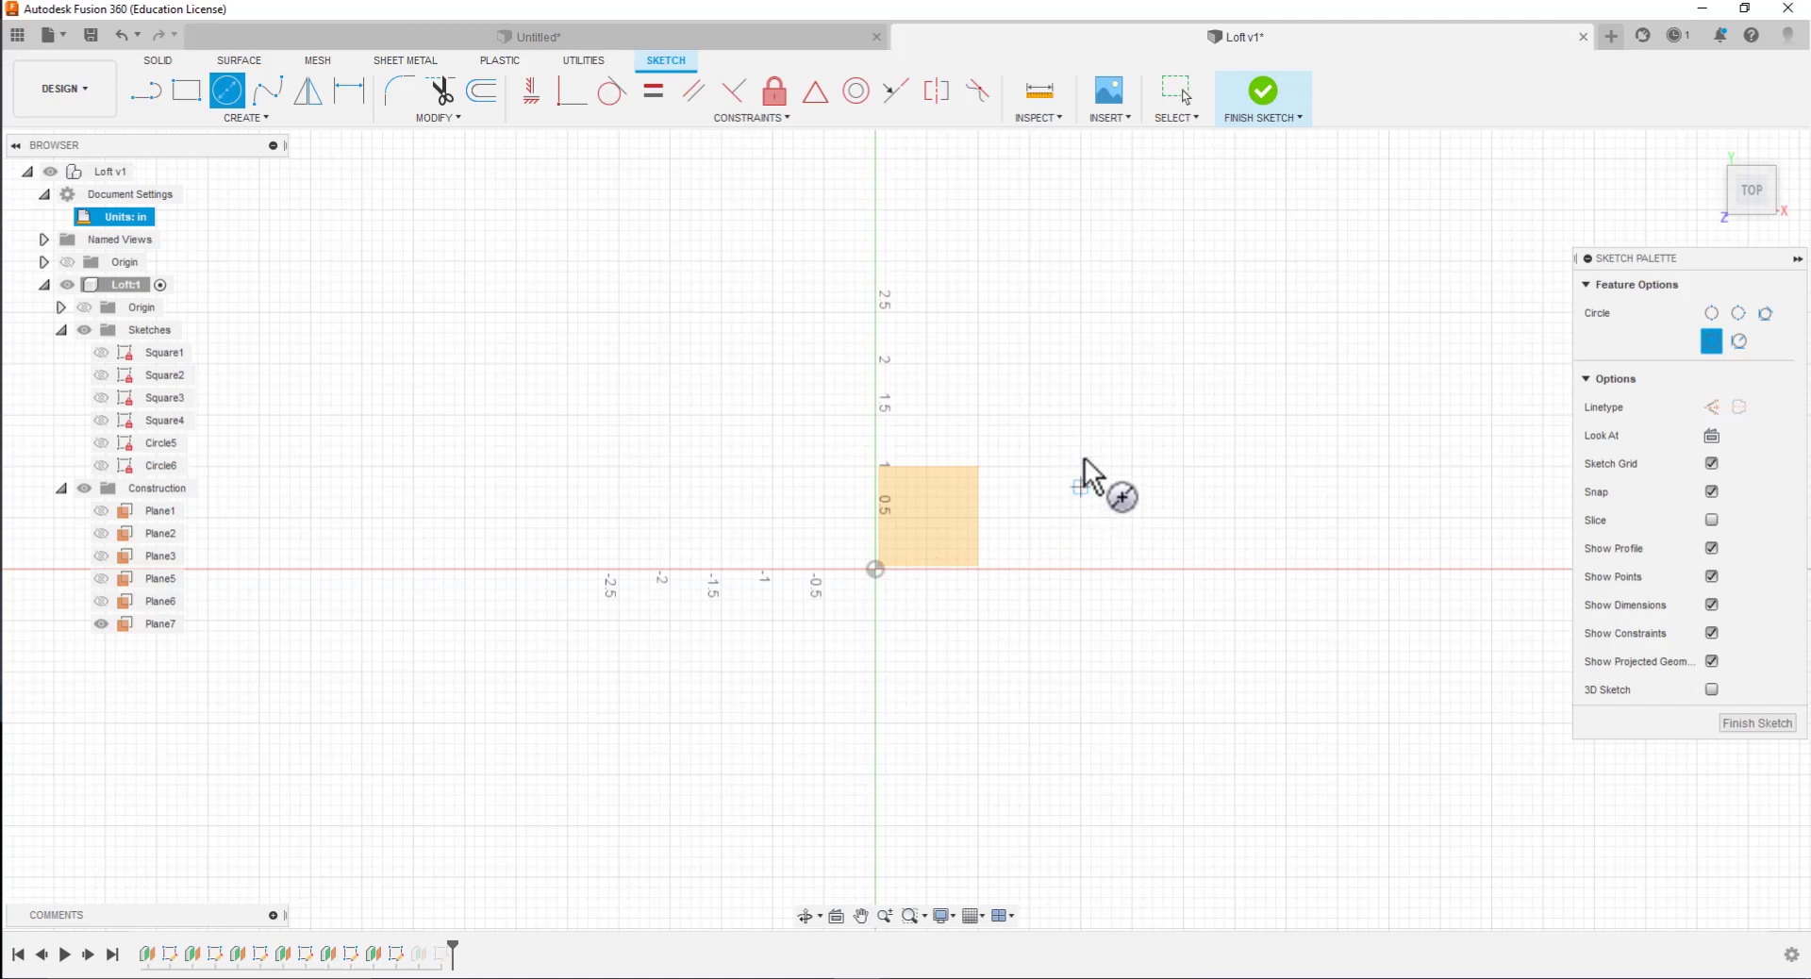
pyautogui.click(1081, 363)
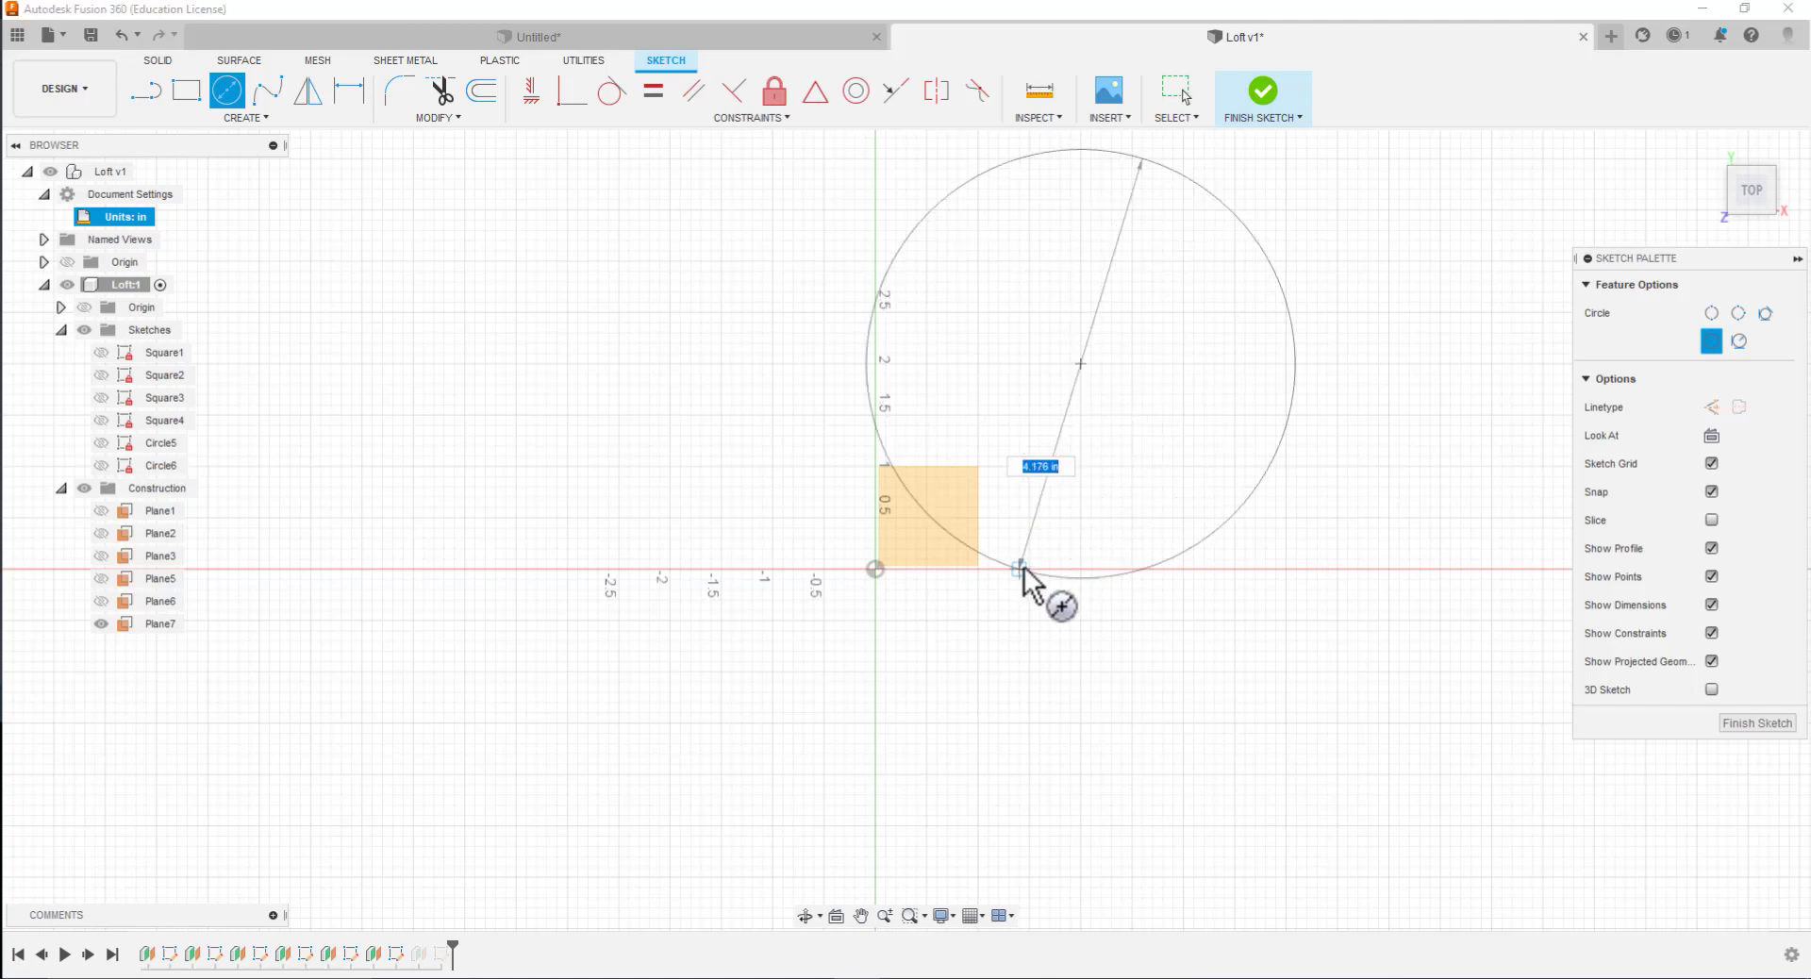
pyautogui.press('Tab')
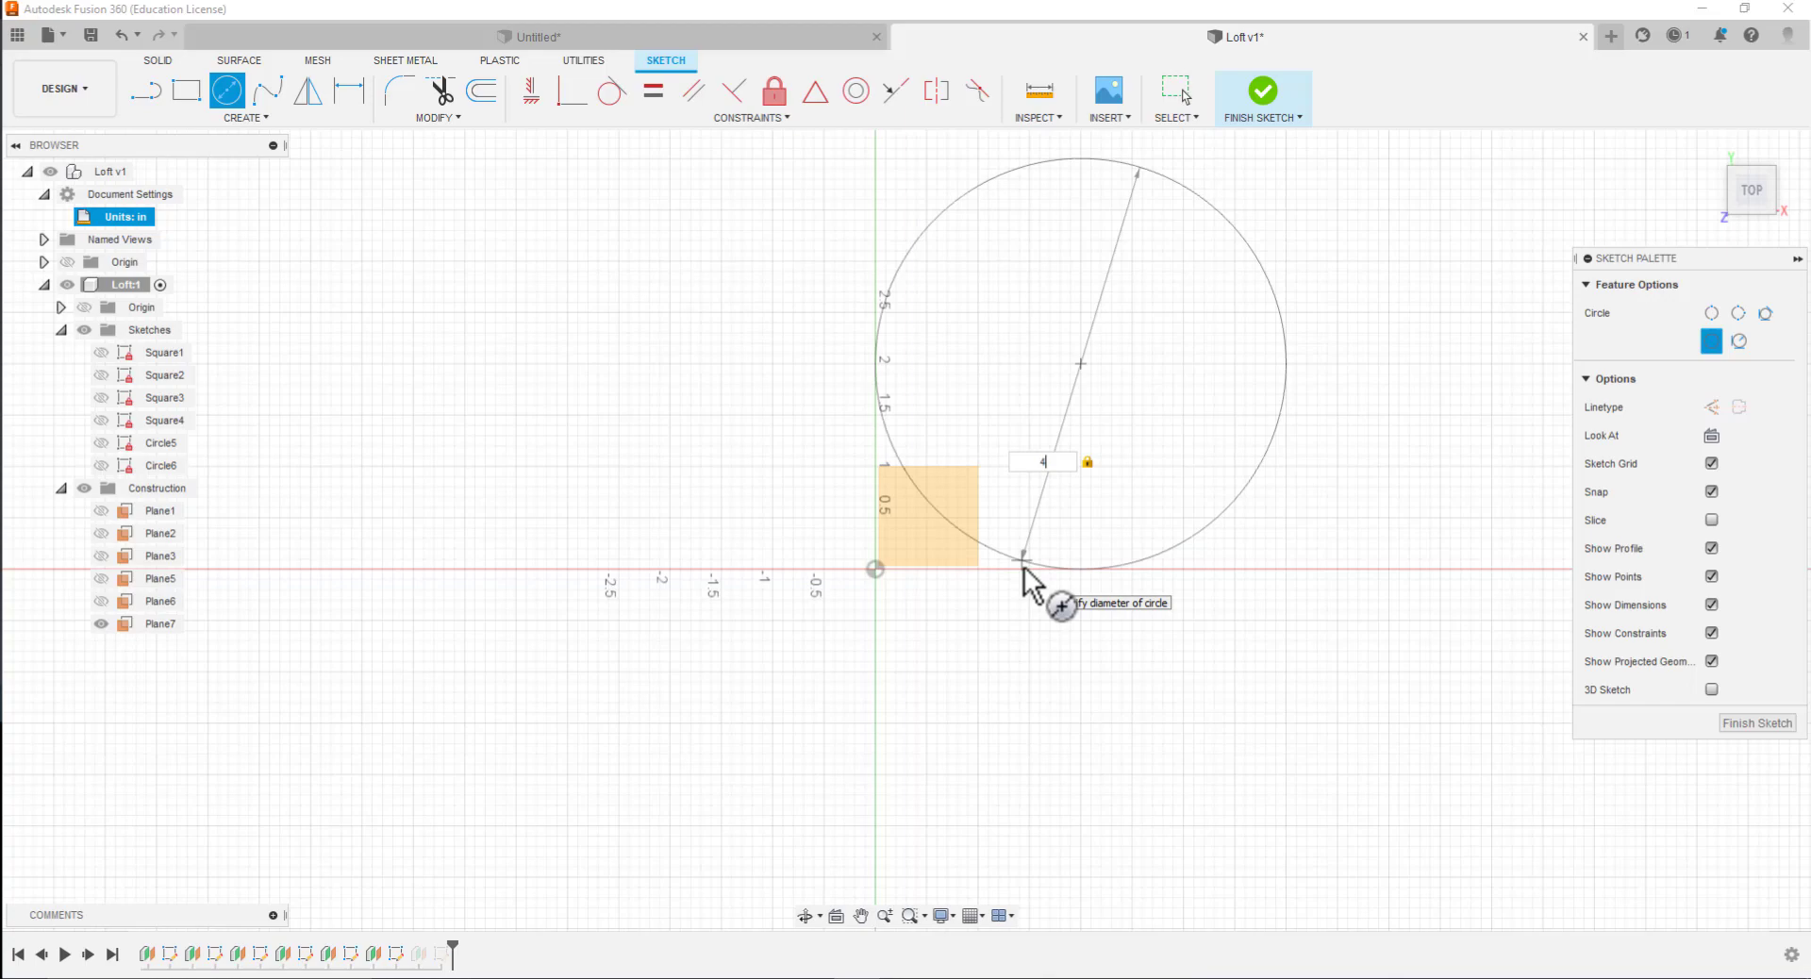
pyautogui.press('Return')
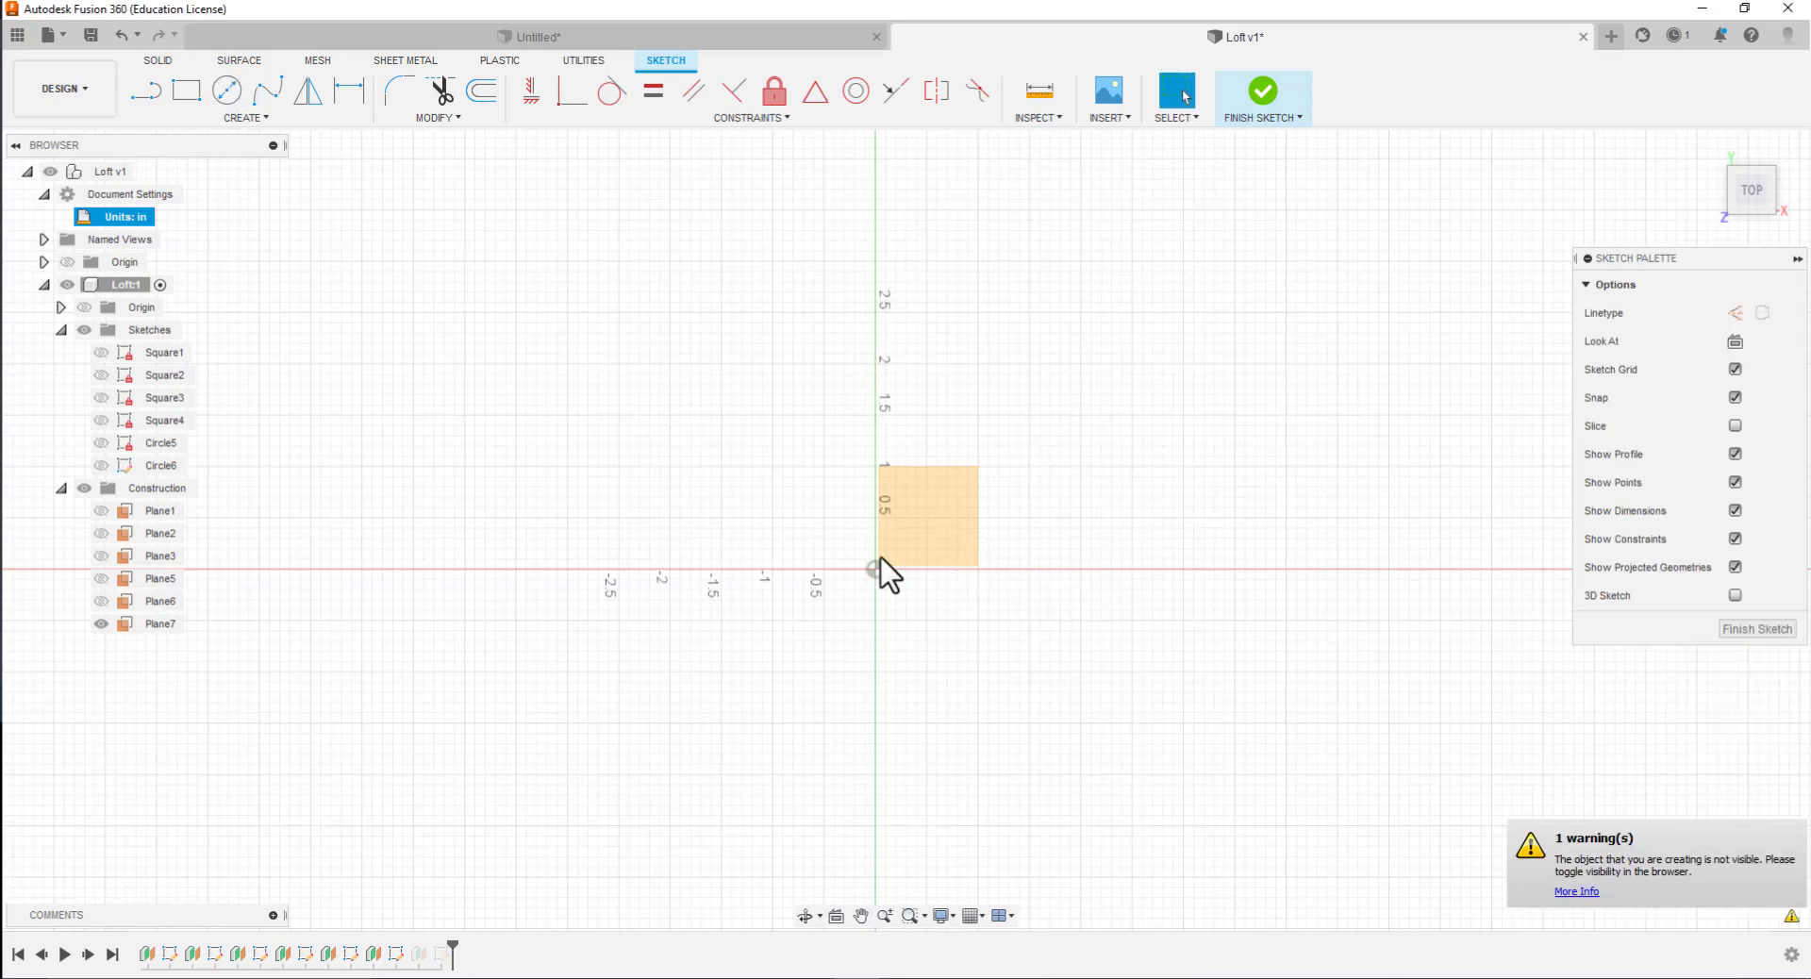
pyautogui.click(101, 466)
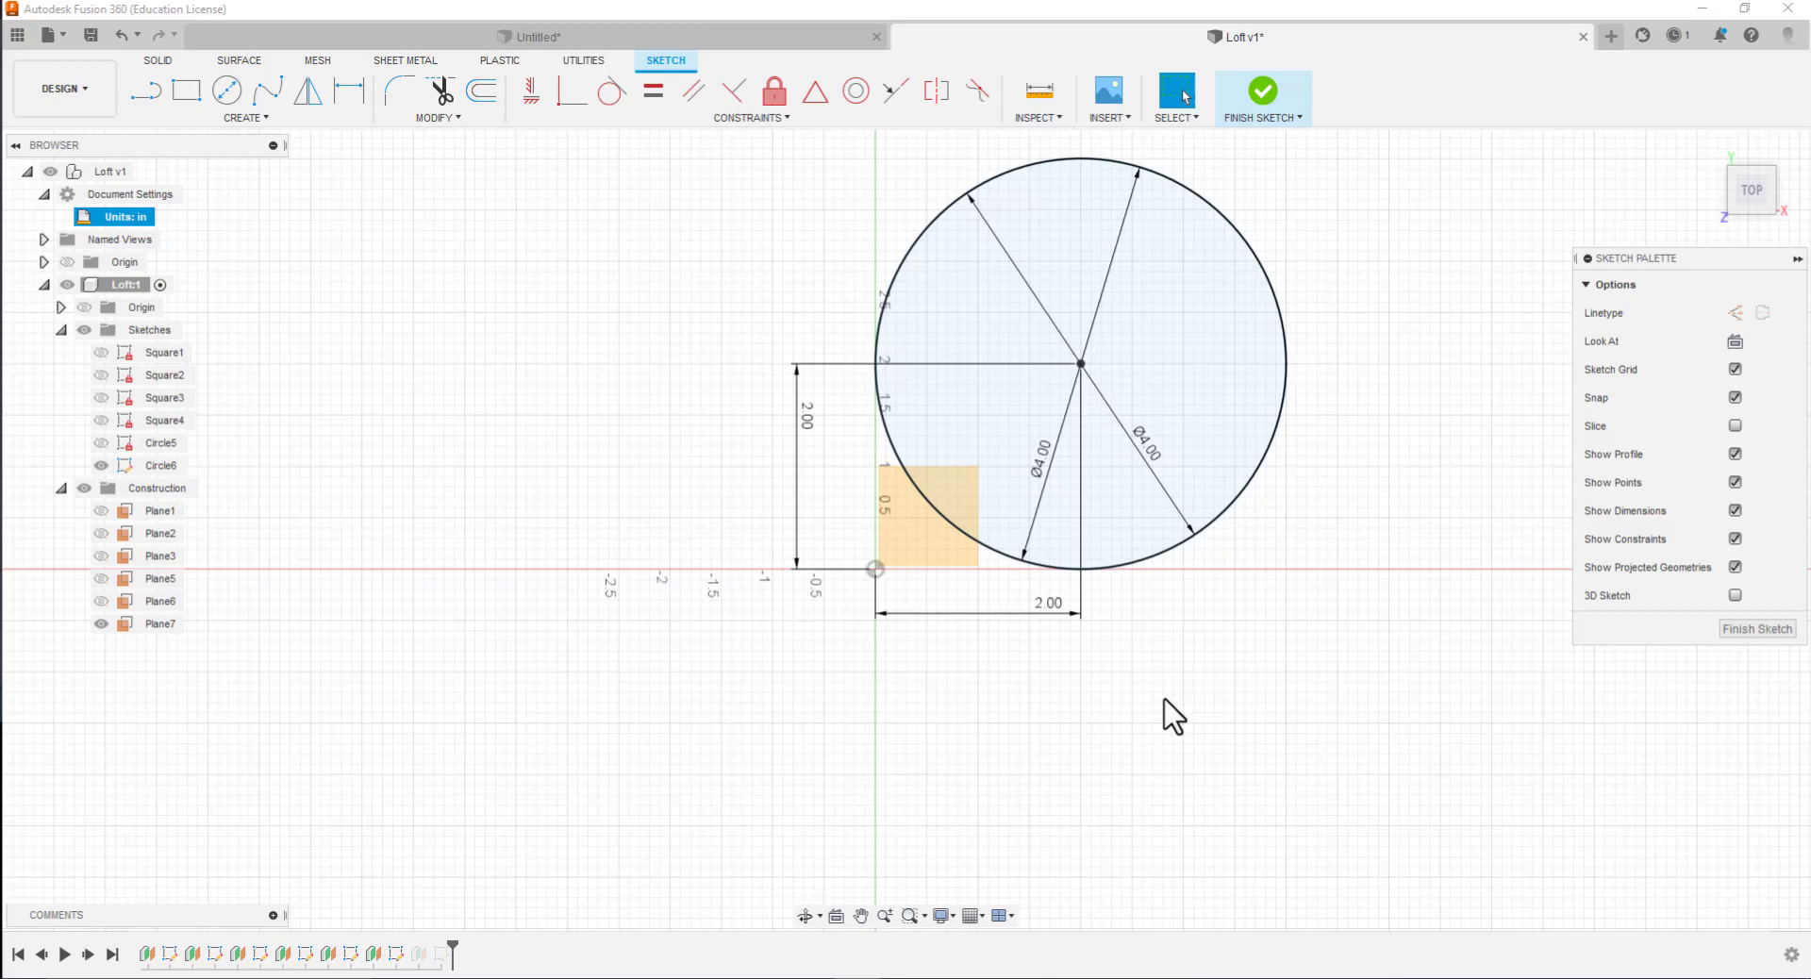
pyautogui.click(101, 466)
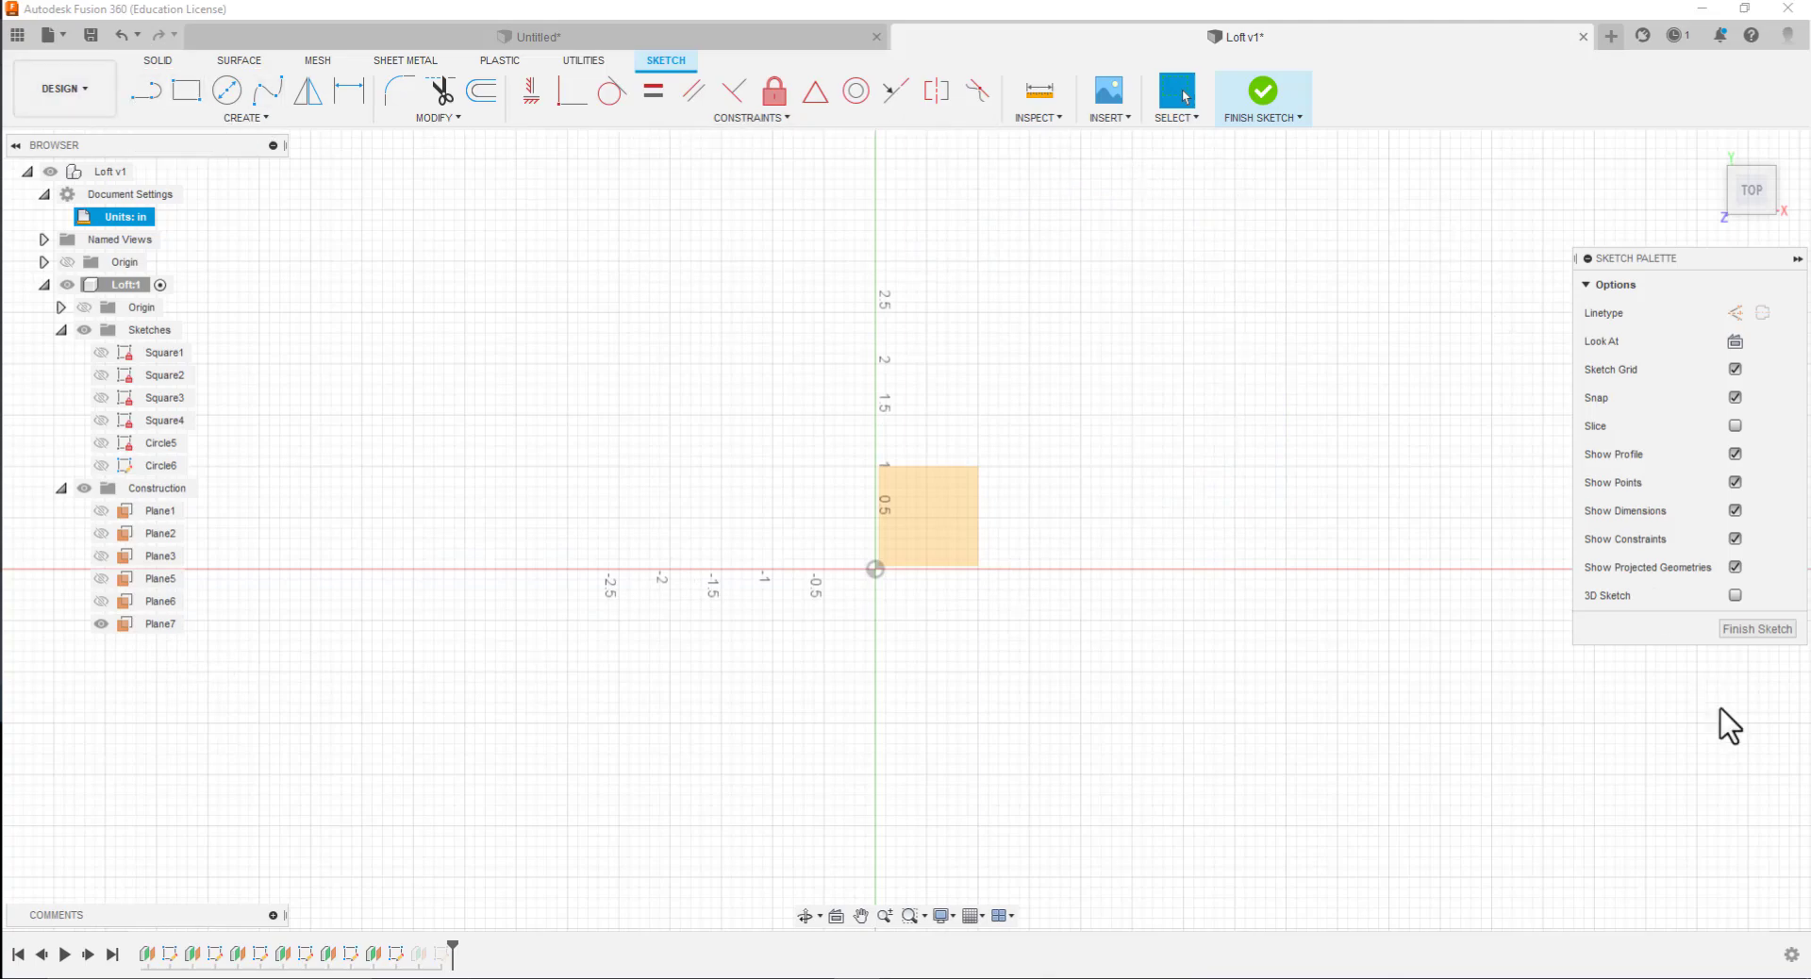
pyautogui.click(1772, 630)
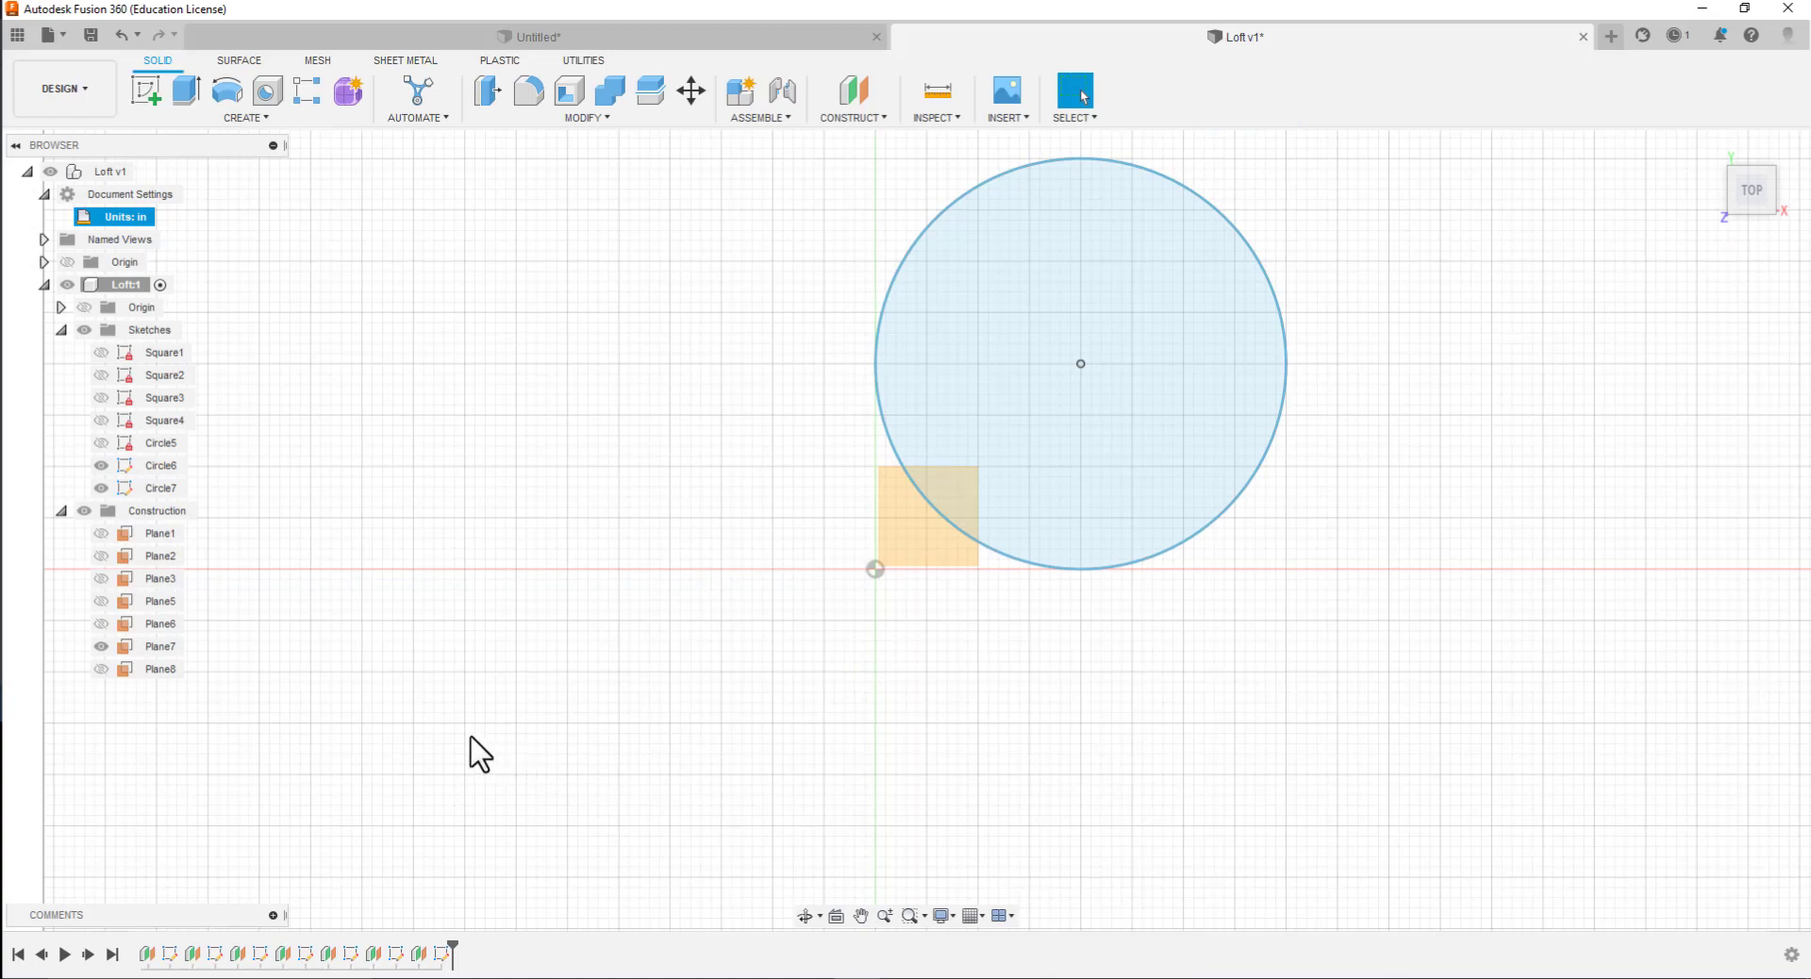
pyautogui.click(159, 671)
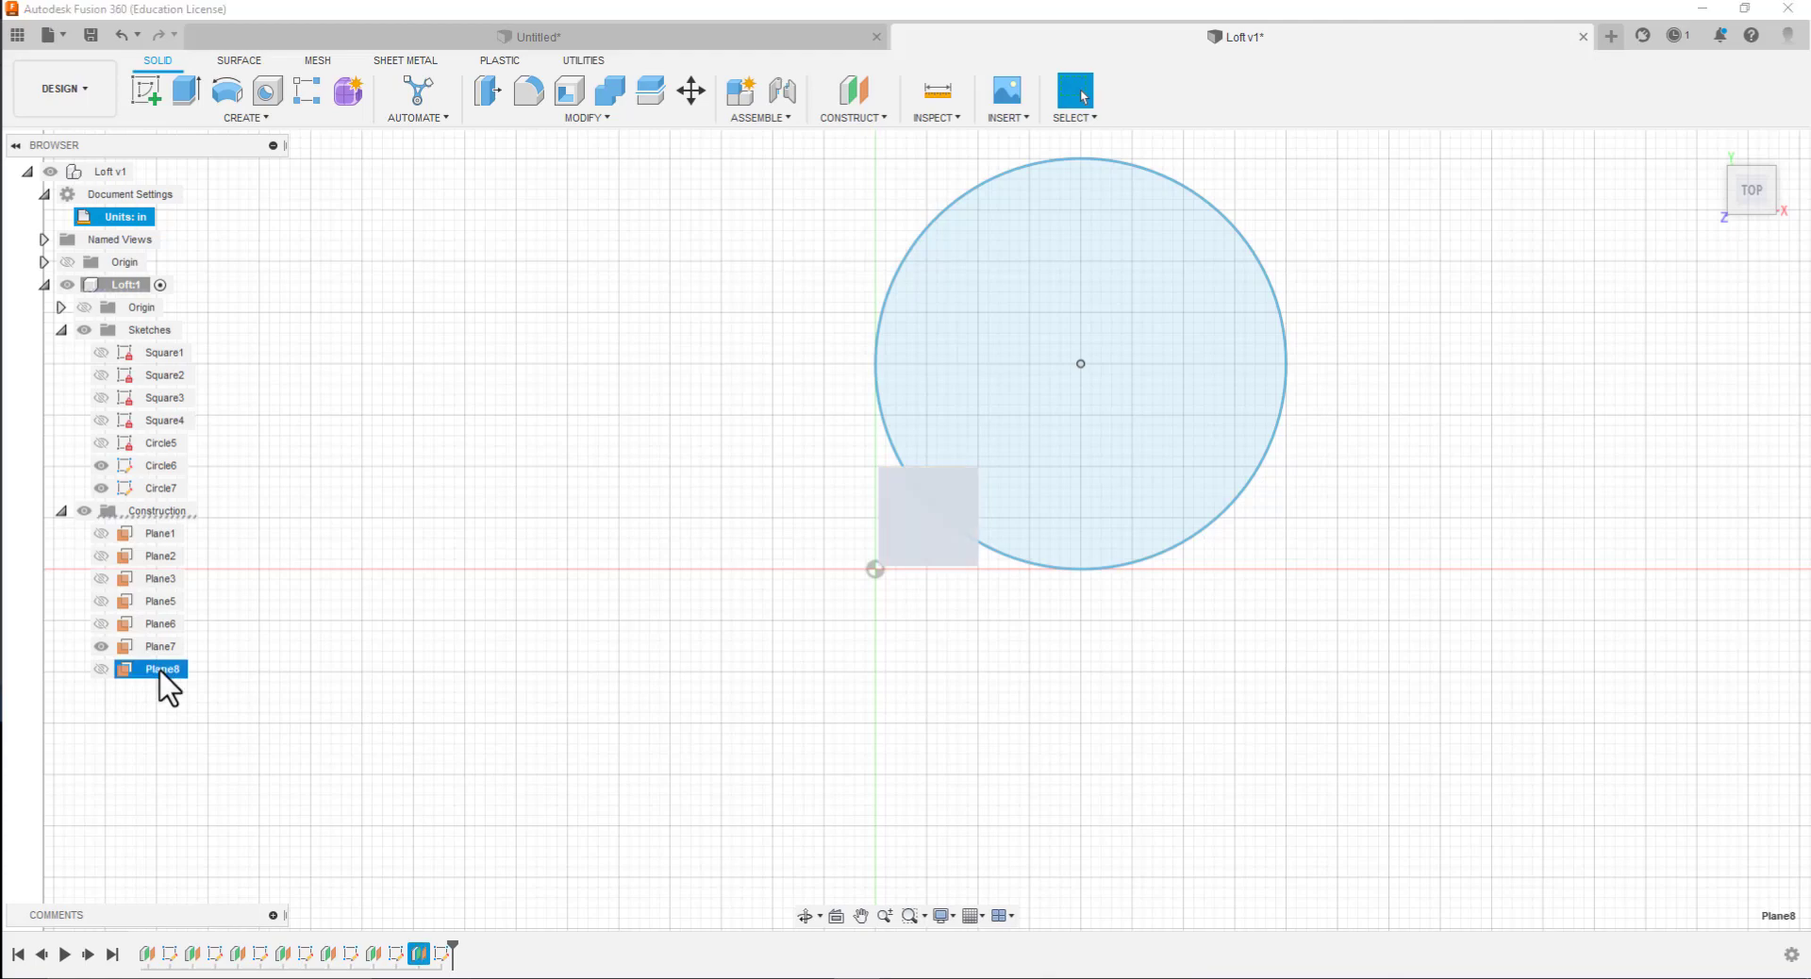
pyautogui.press('Delete')
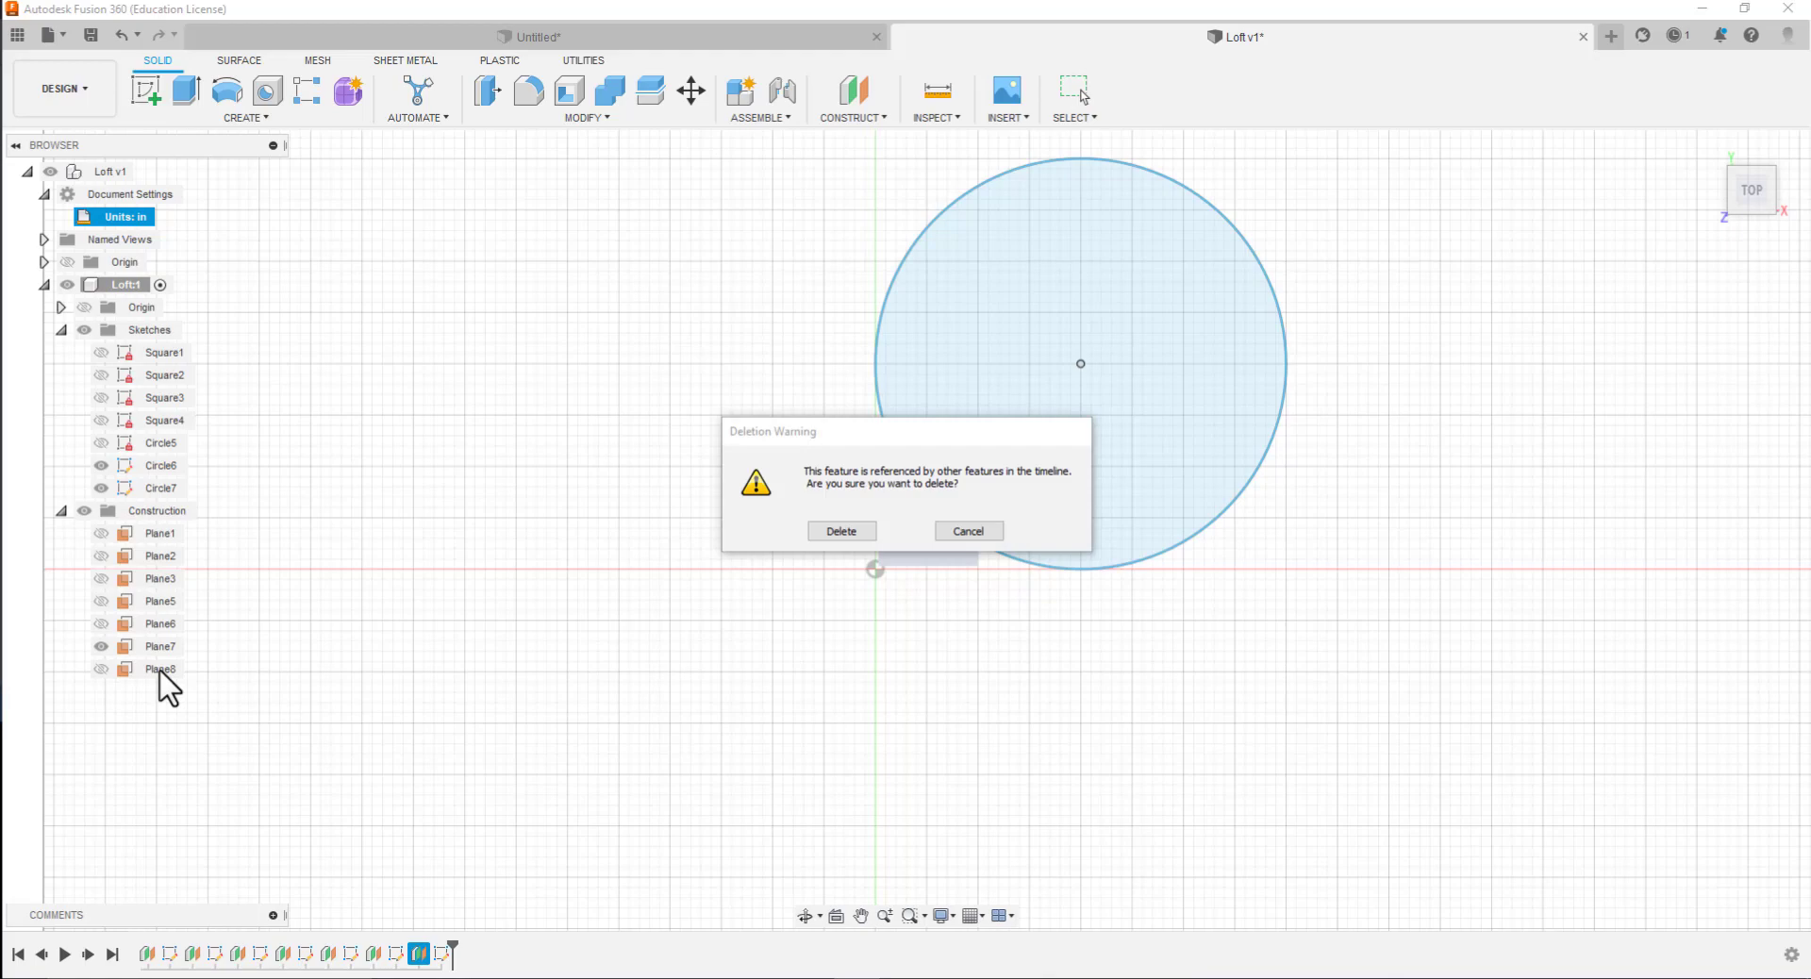
pyautogui.click(957, 531)
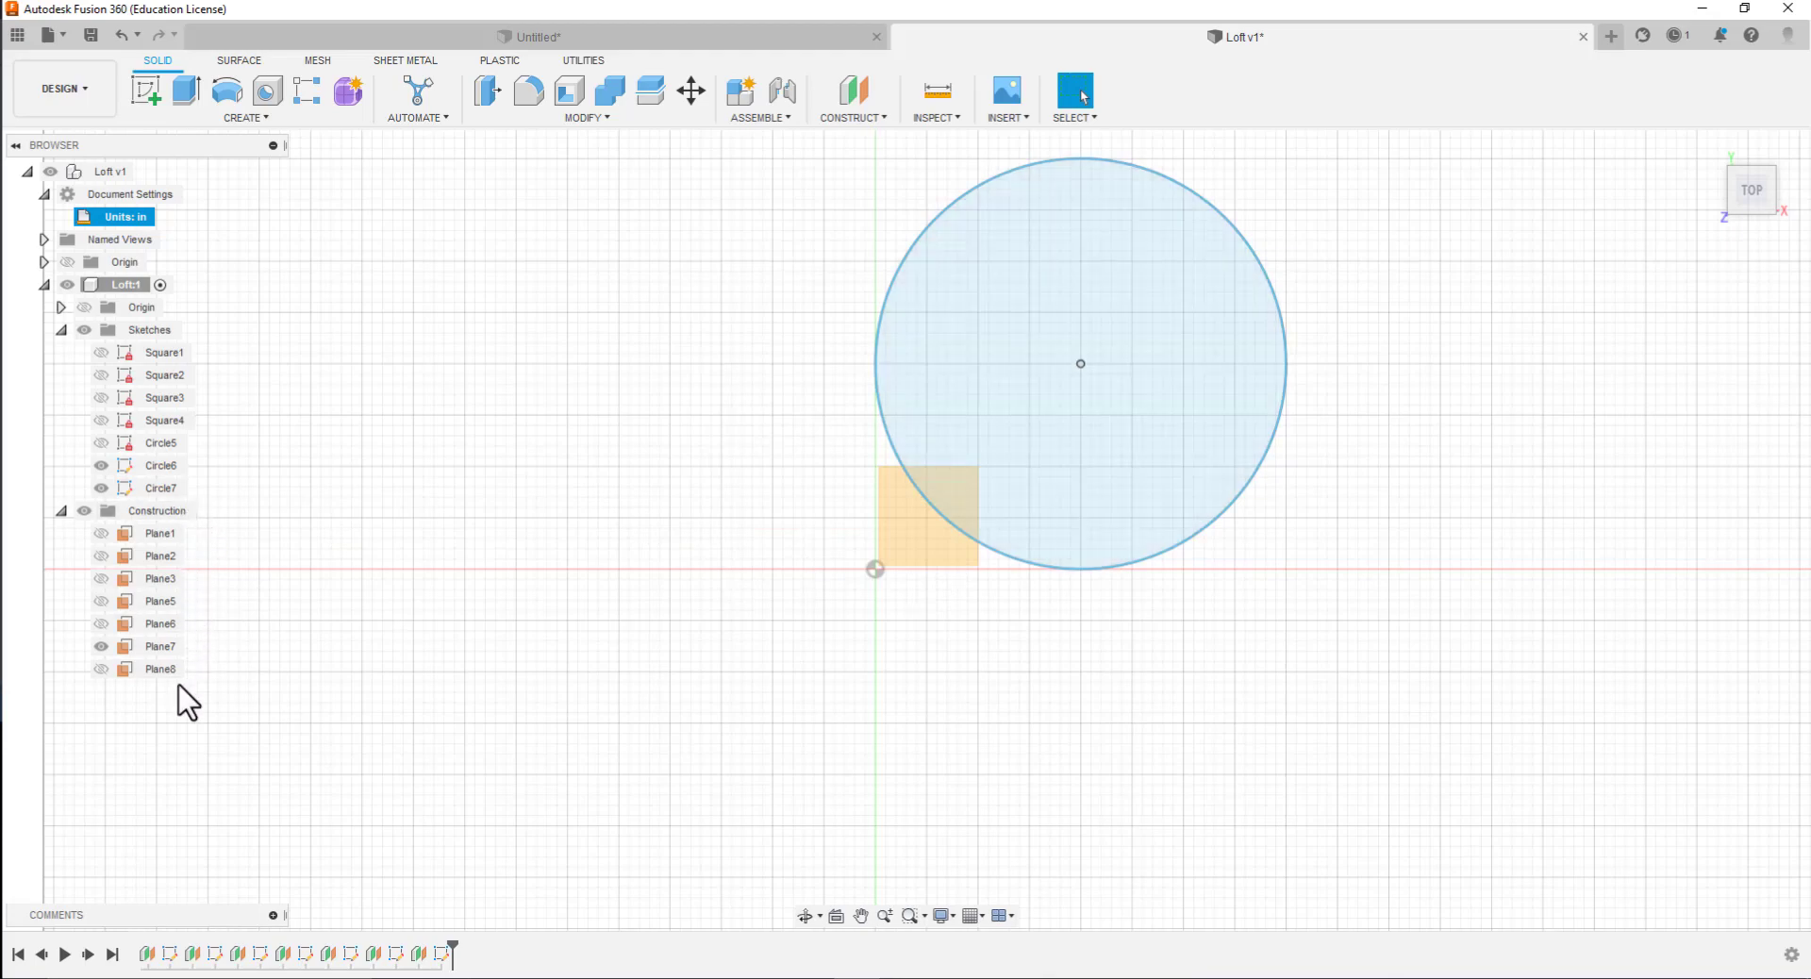
# Hide Circle7, open the Circle6 sketch to check its circle and dimensions, and finish the sketch
pyautogui.click(103, 488)
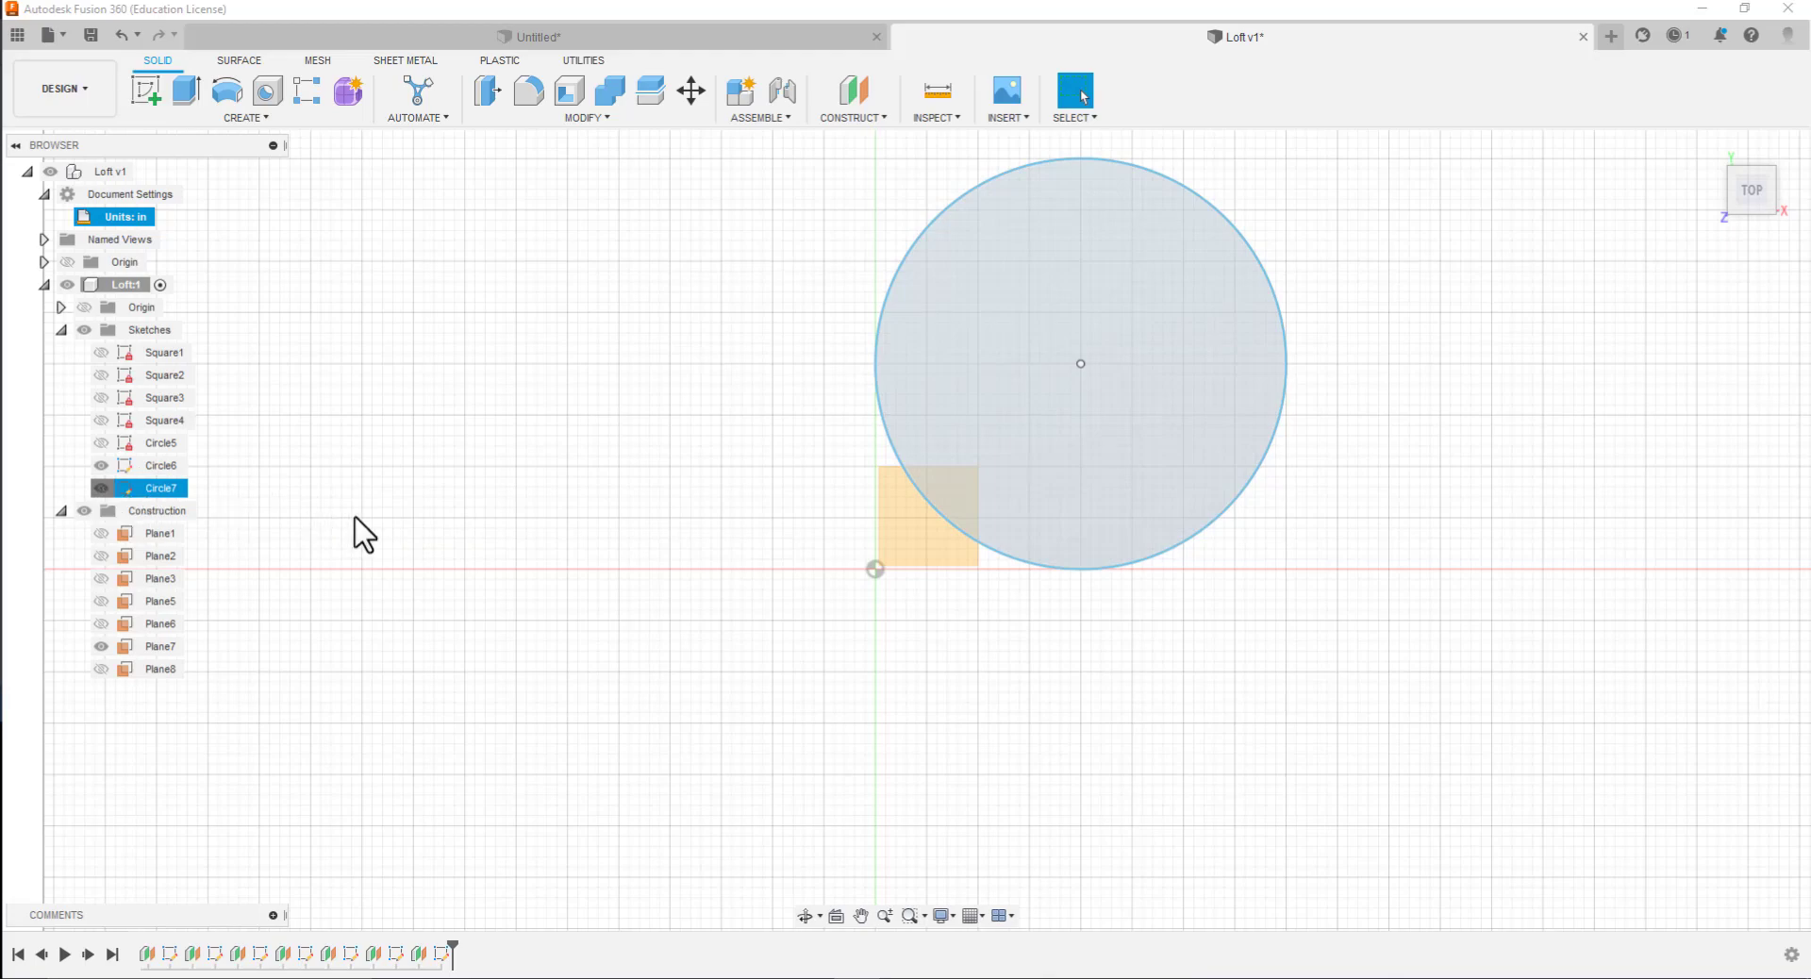
pyautogui.click(902, 541)
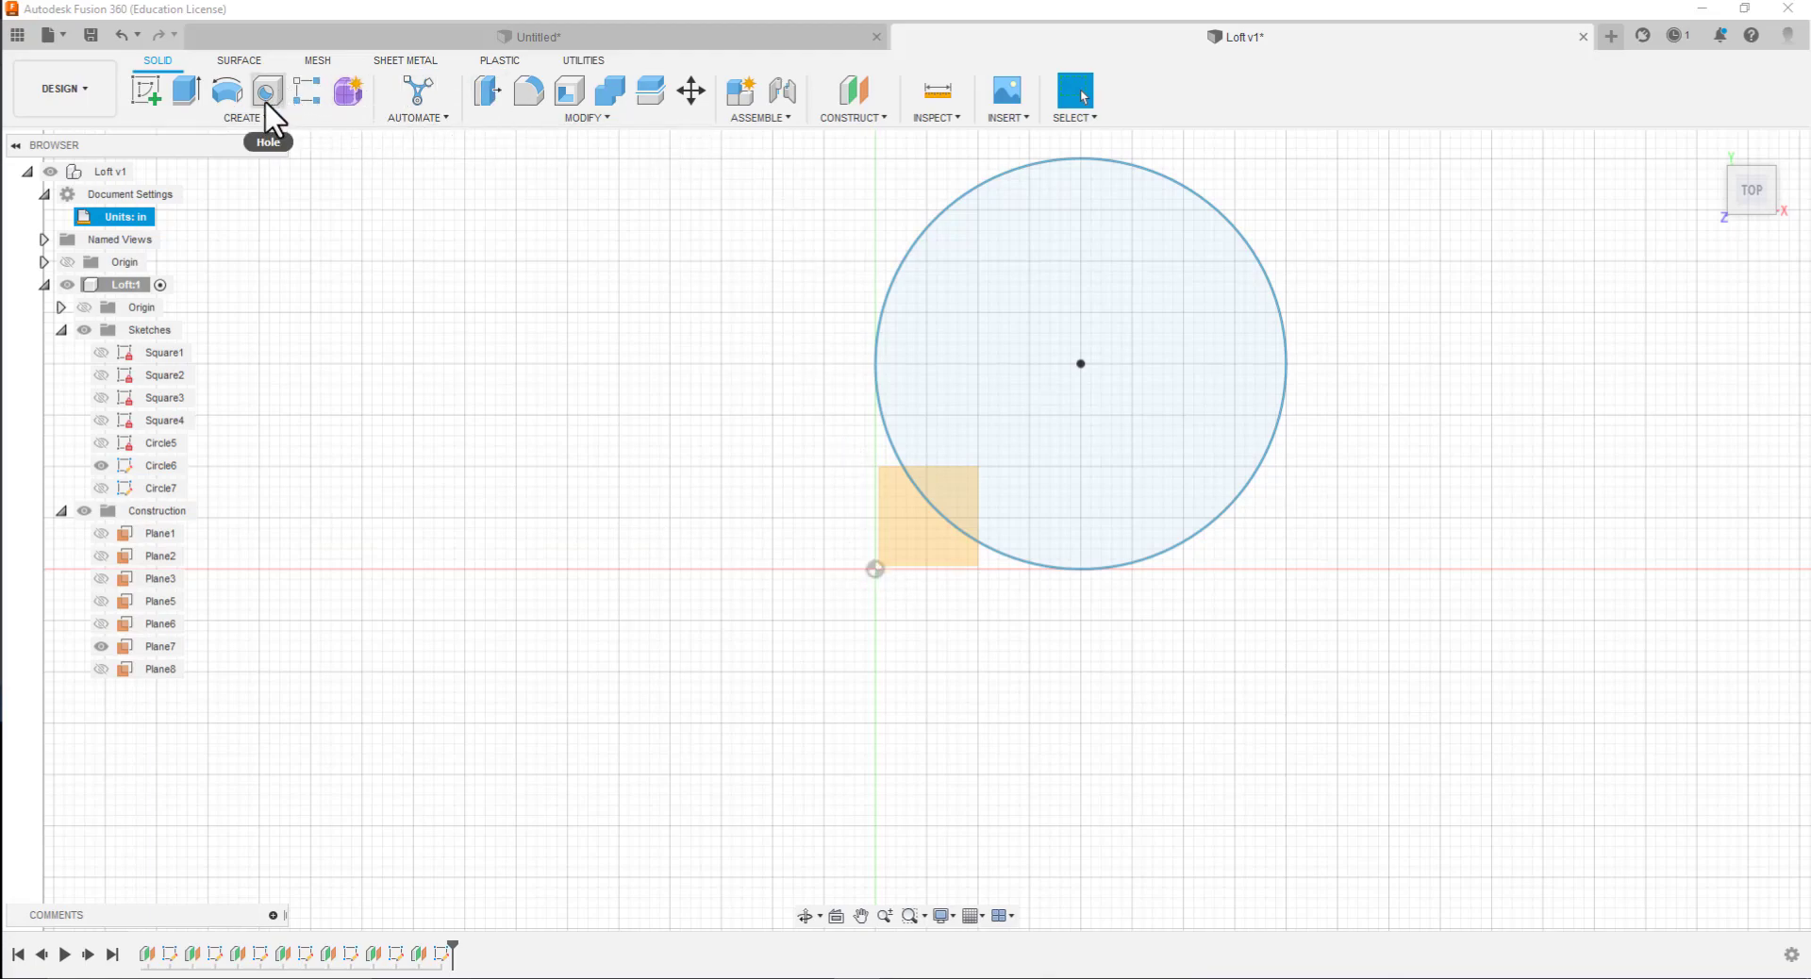
pyautogui.click(121, 463)
pyautogui.doubleClick(121, 464)
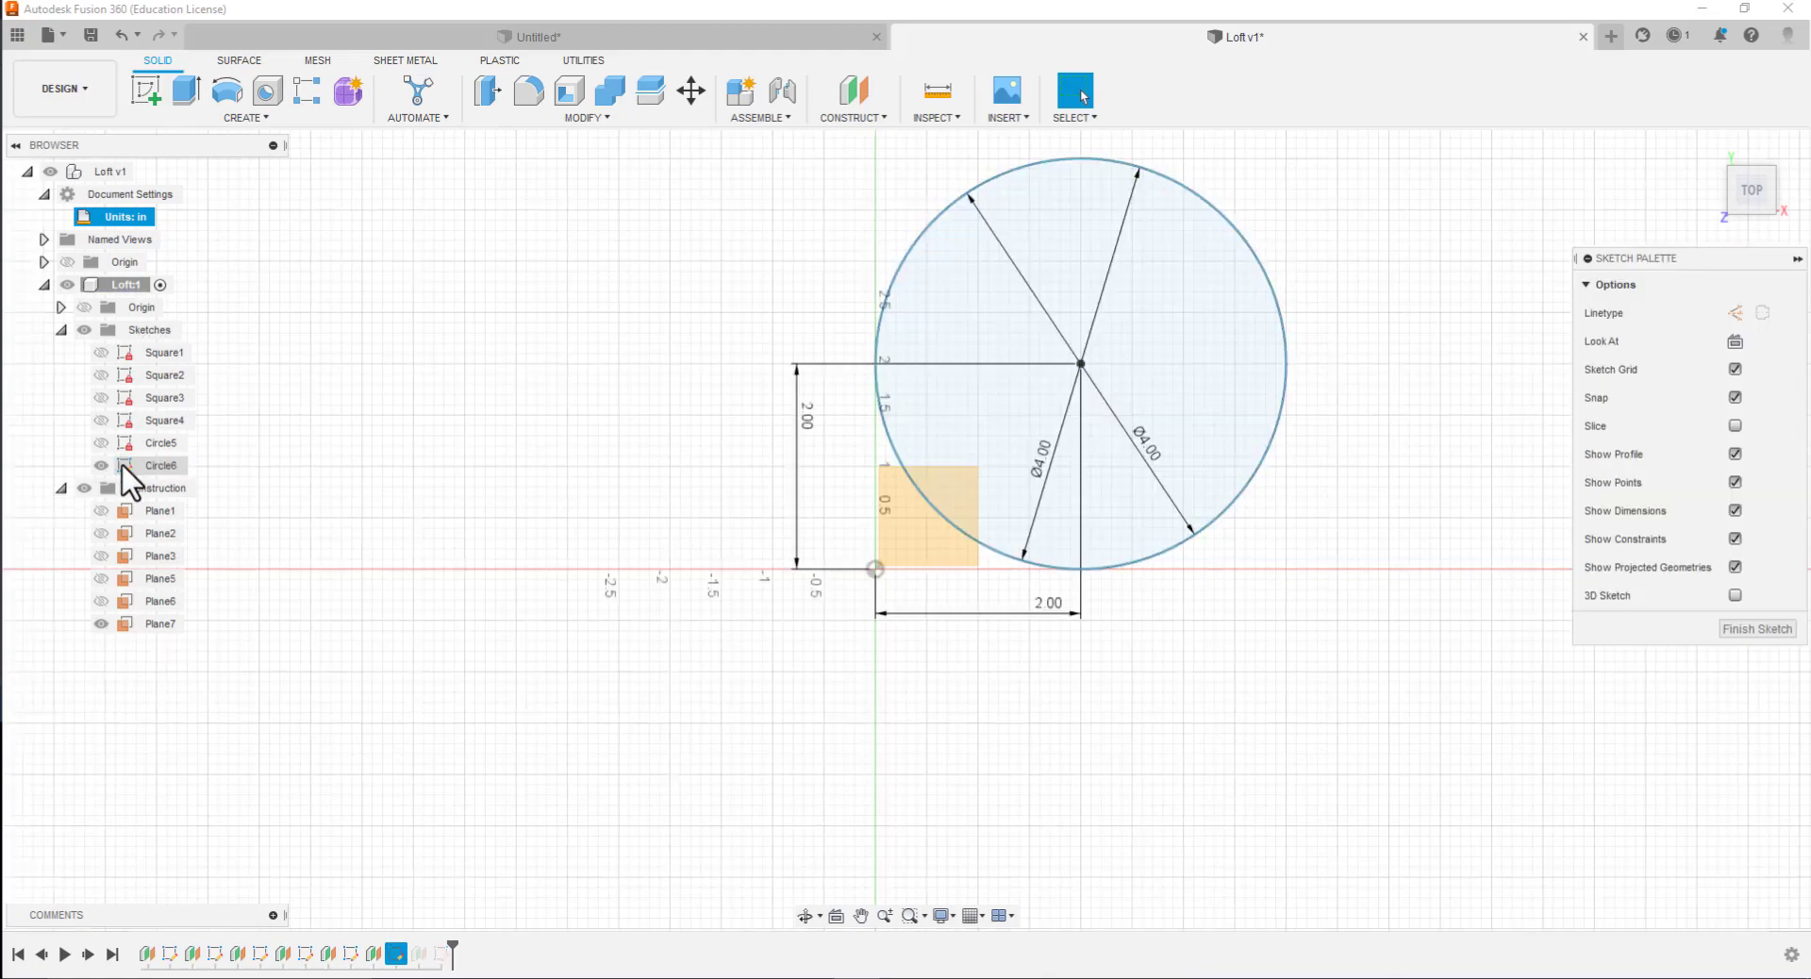
pyautogui.click(1734, 630)
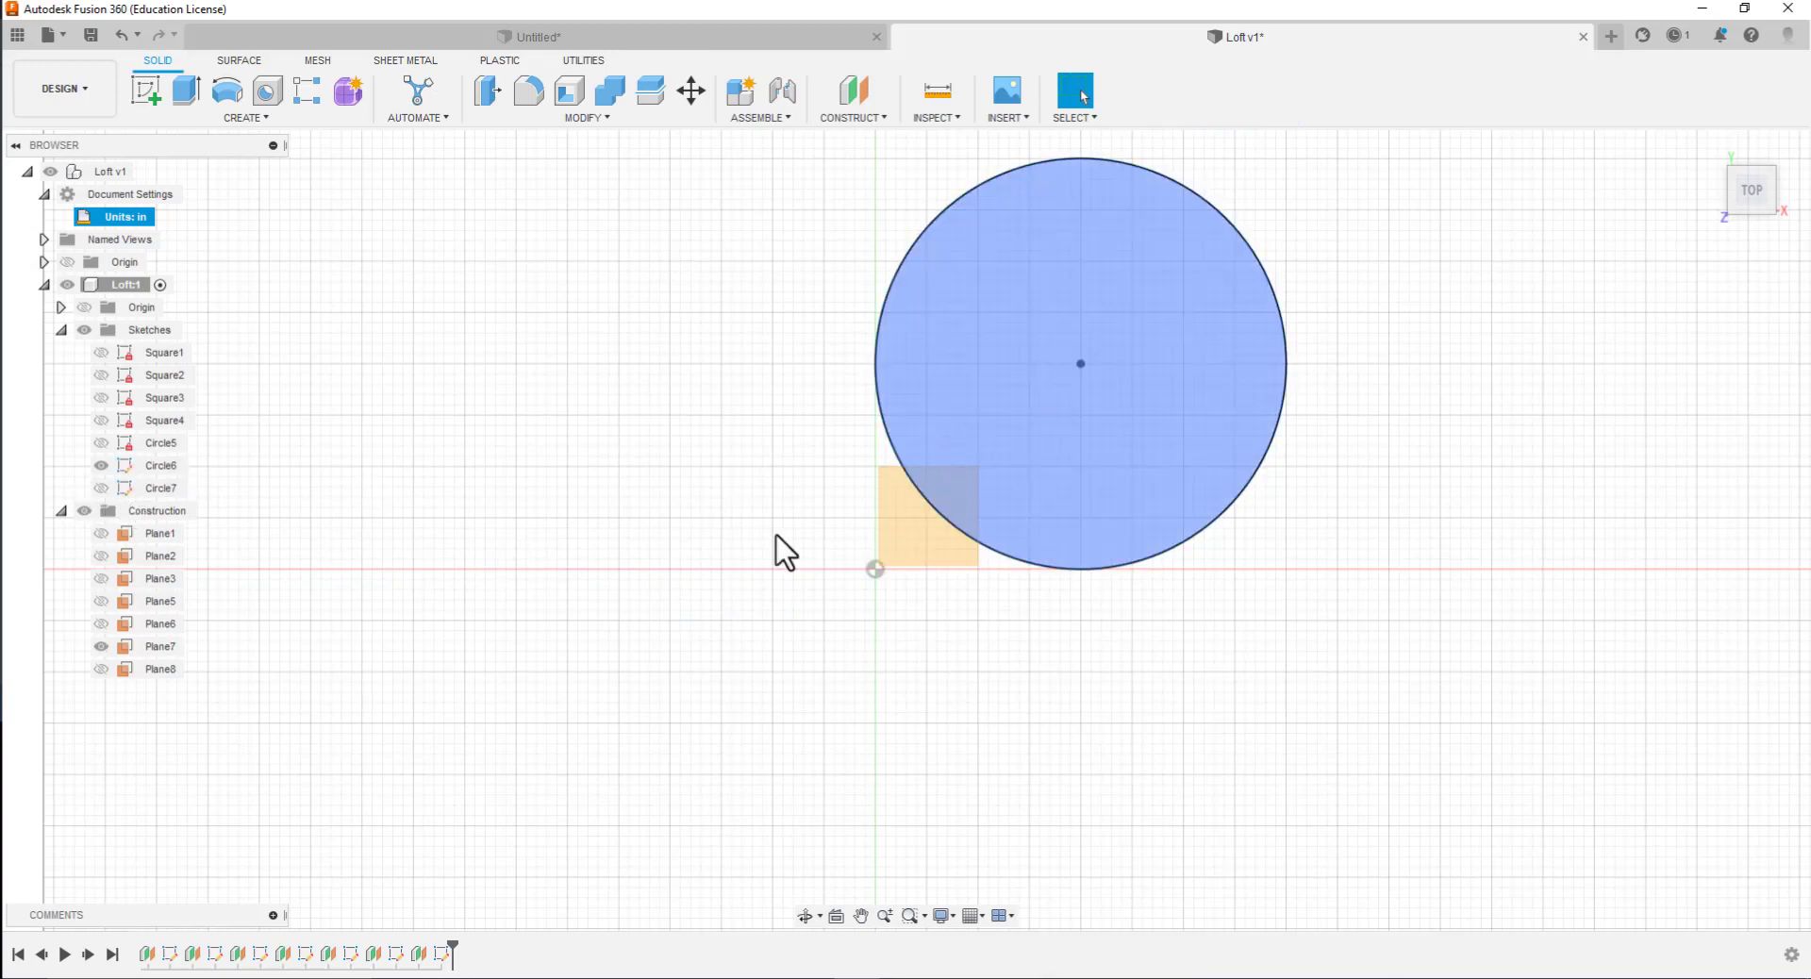
# Show Circle7 with Circle6 hidden, and dimension the vertical distance between the origin and the Circle7 center as 2 in
pyautogui.click(100, 489)
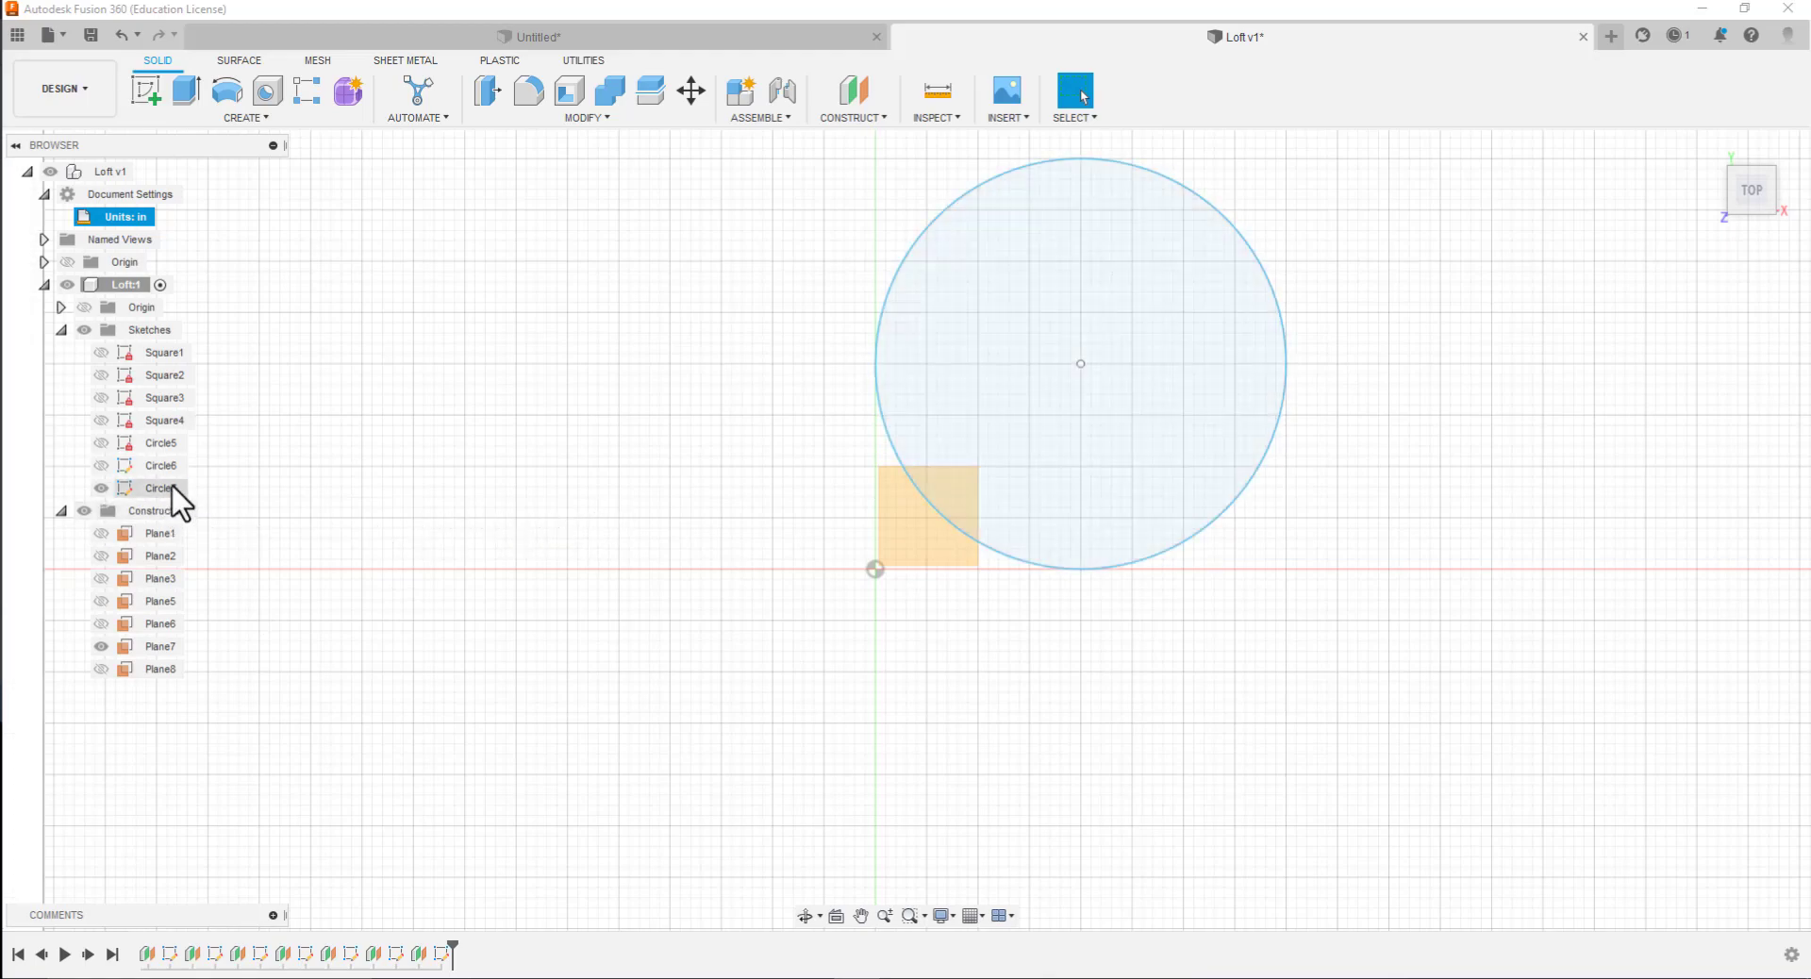
pyautogui.doubleClick(123, 488)
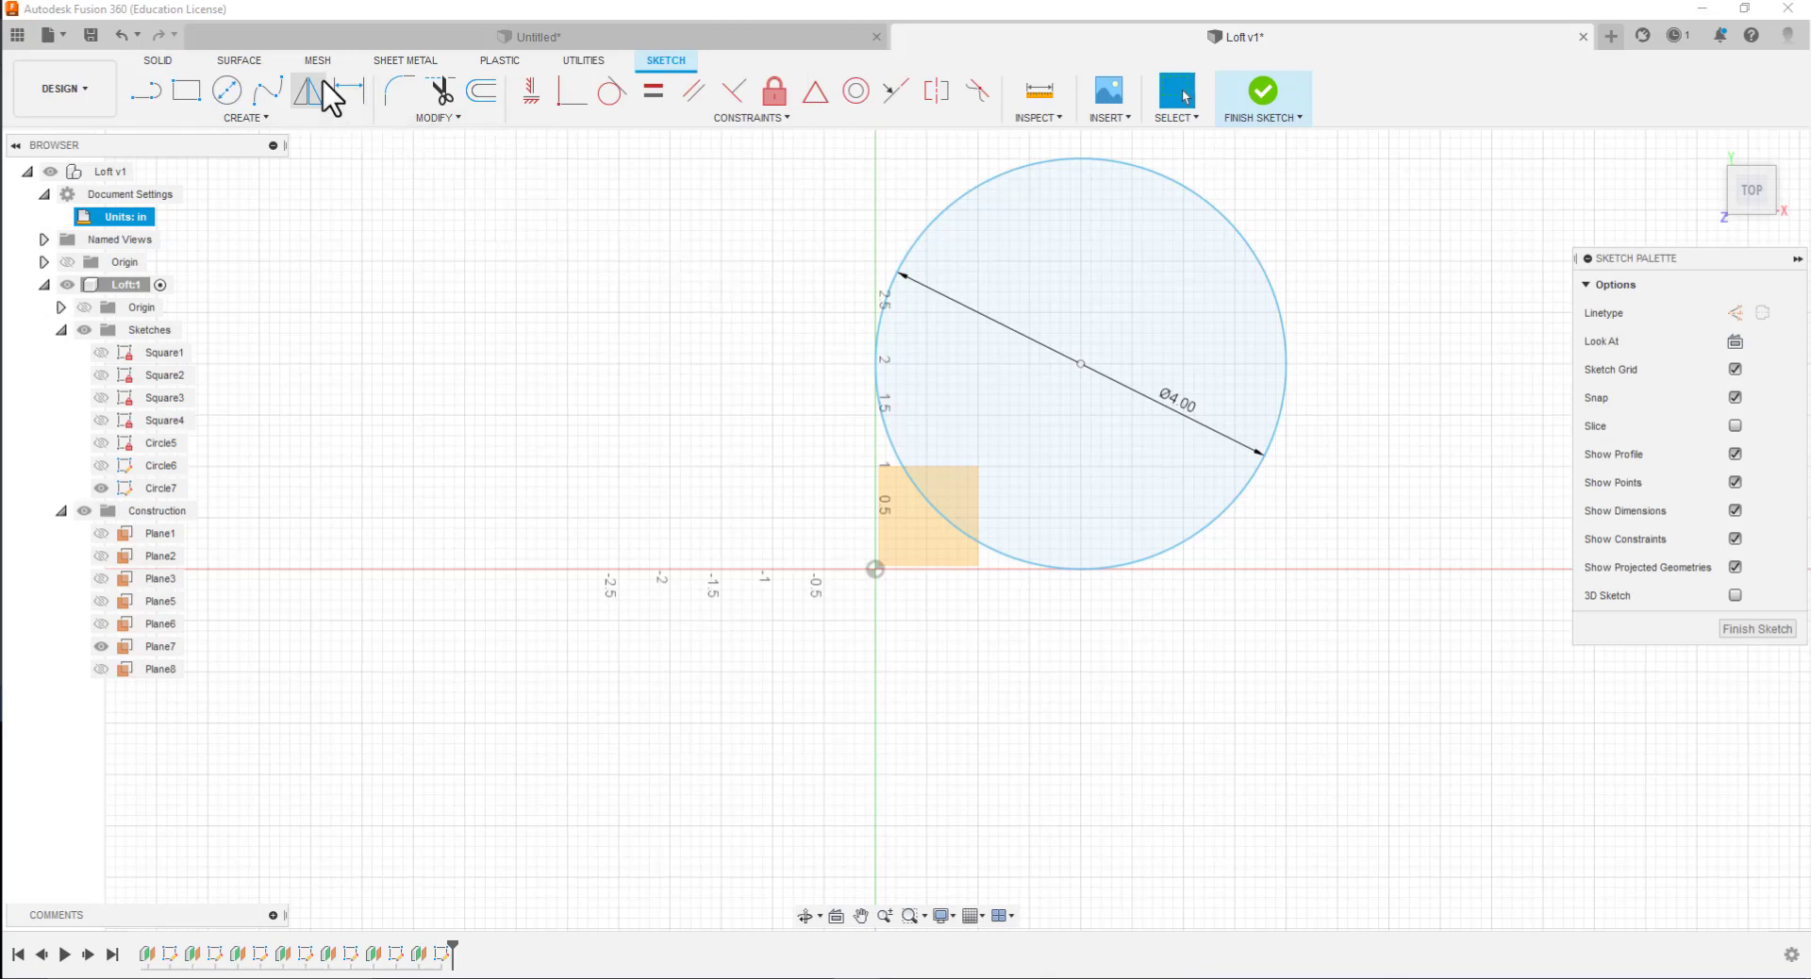
pyautogui.click(353, 89)
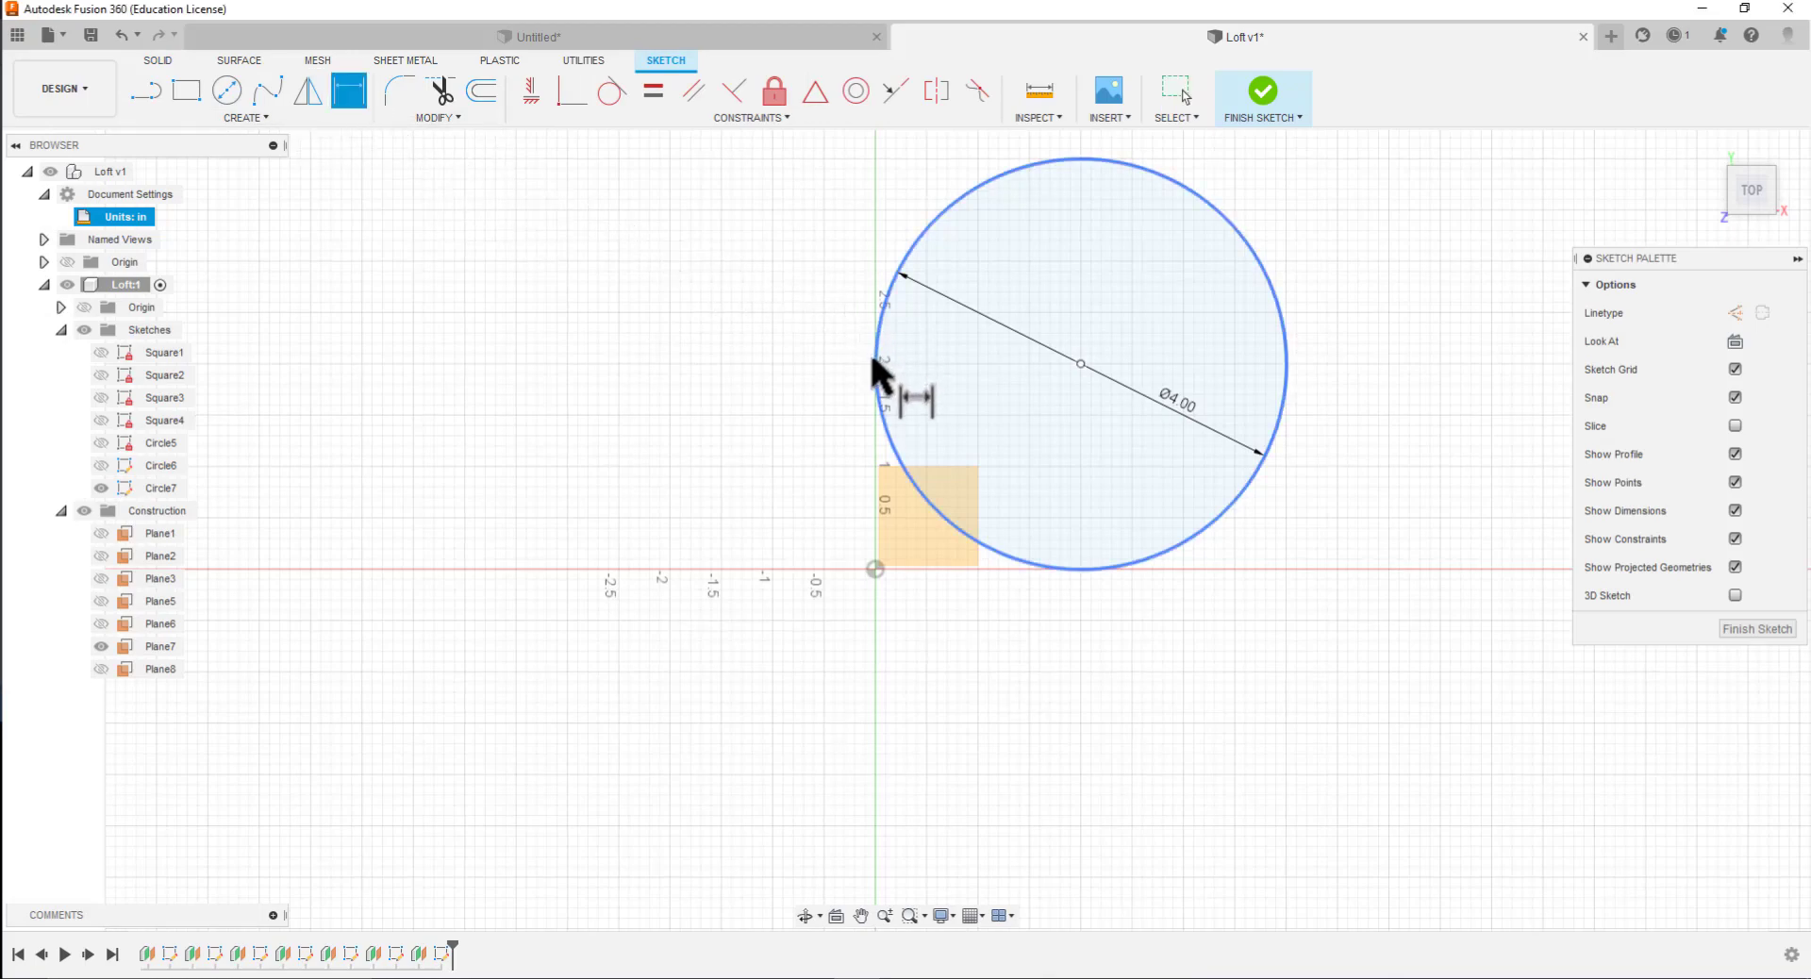
pyautogui.click(875, 567)
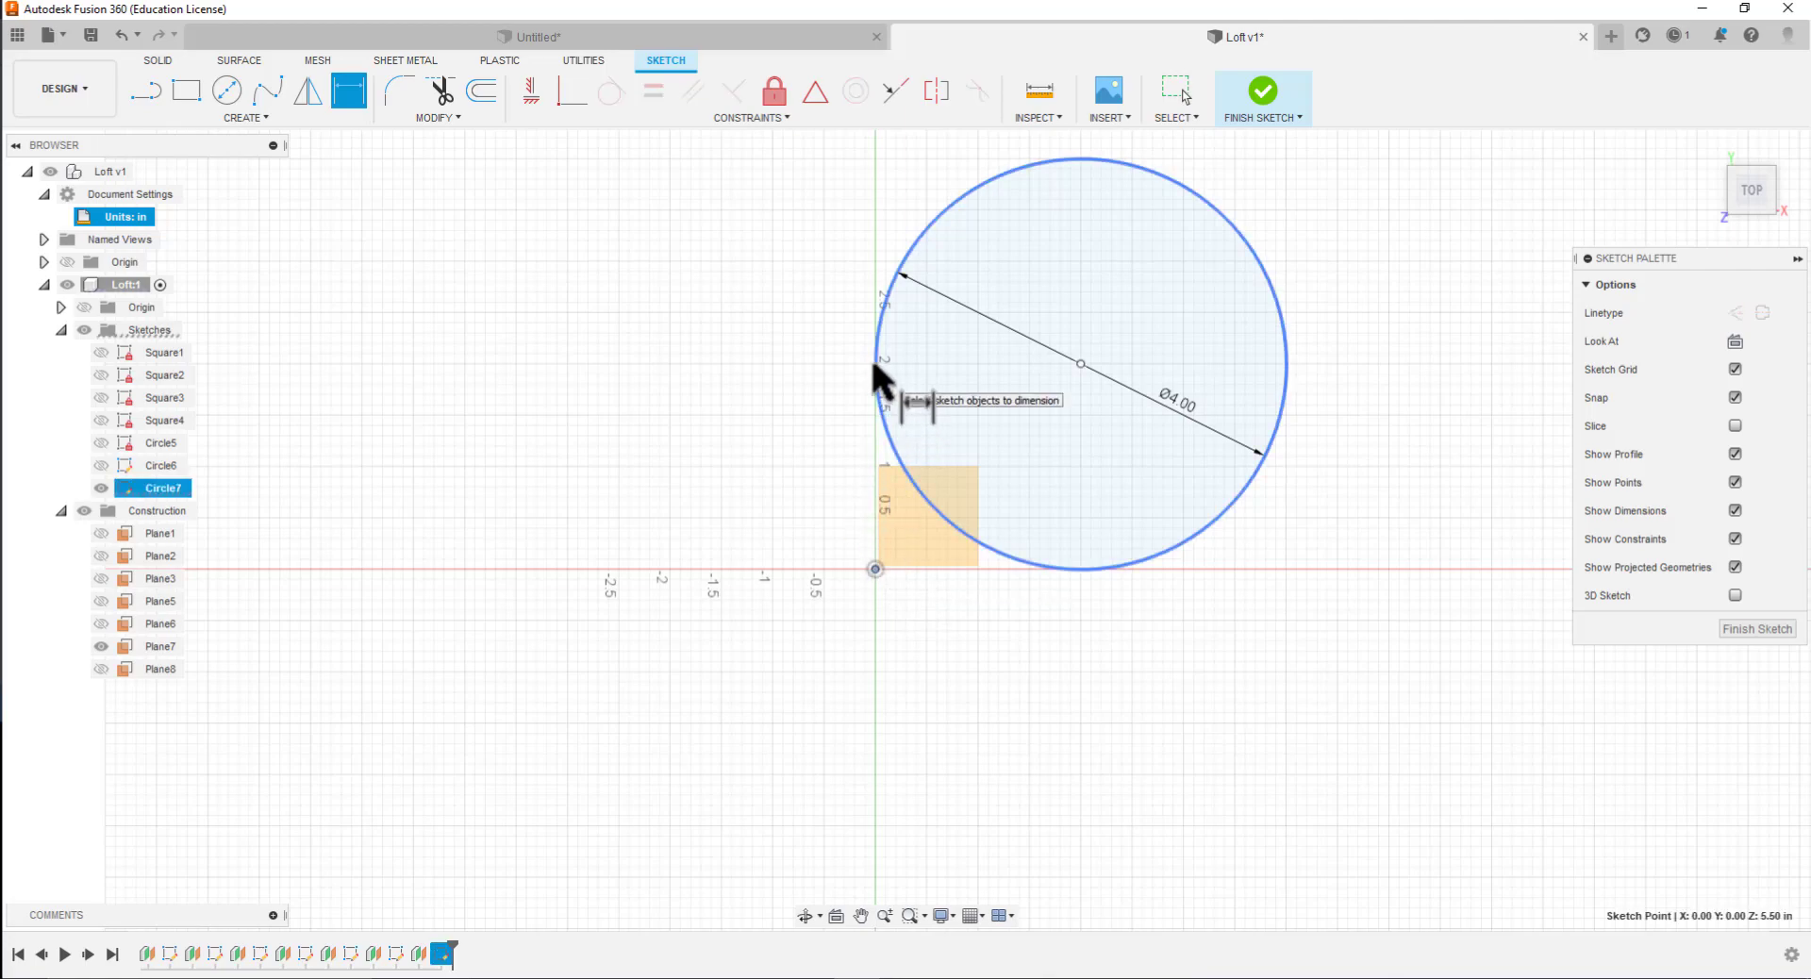
pyautogui.click(1082, 364)
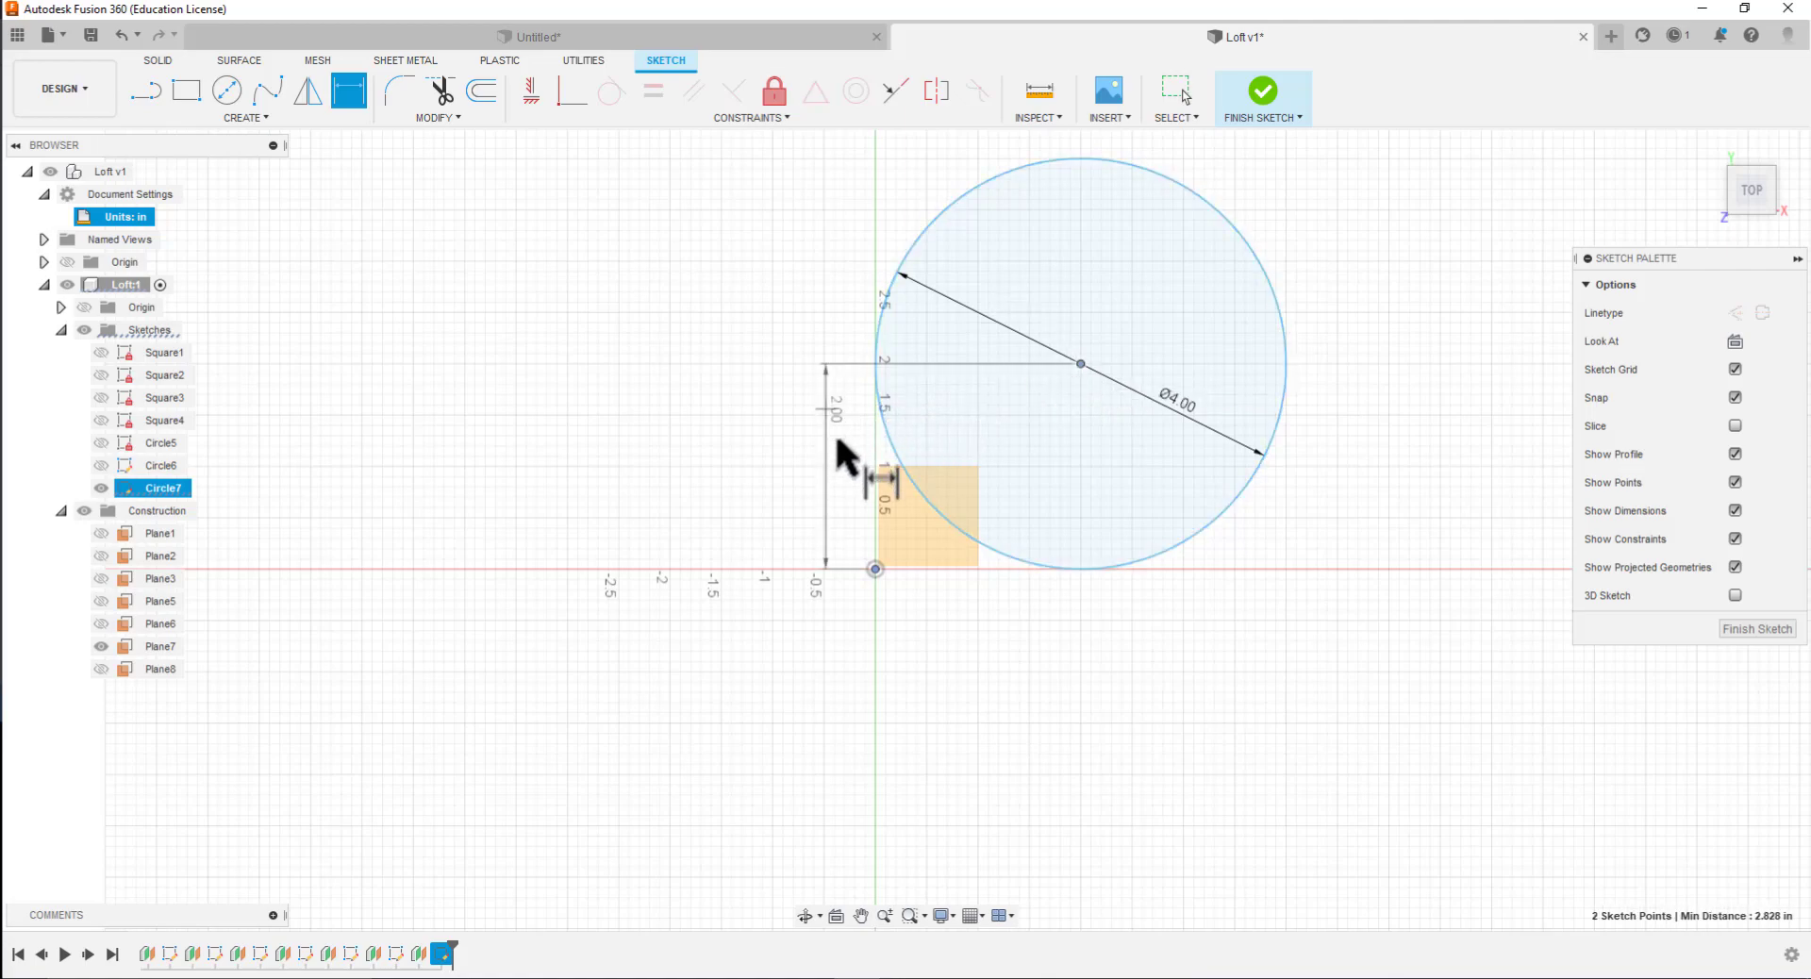
pyautogui.click(829, 462)
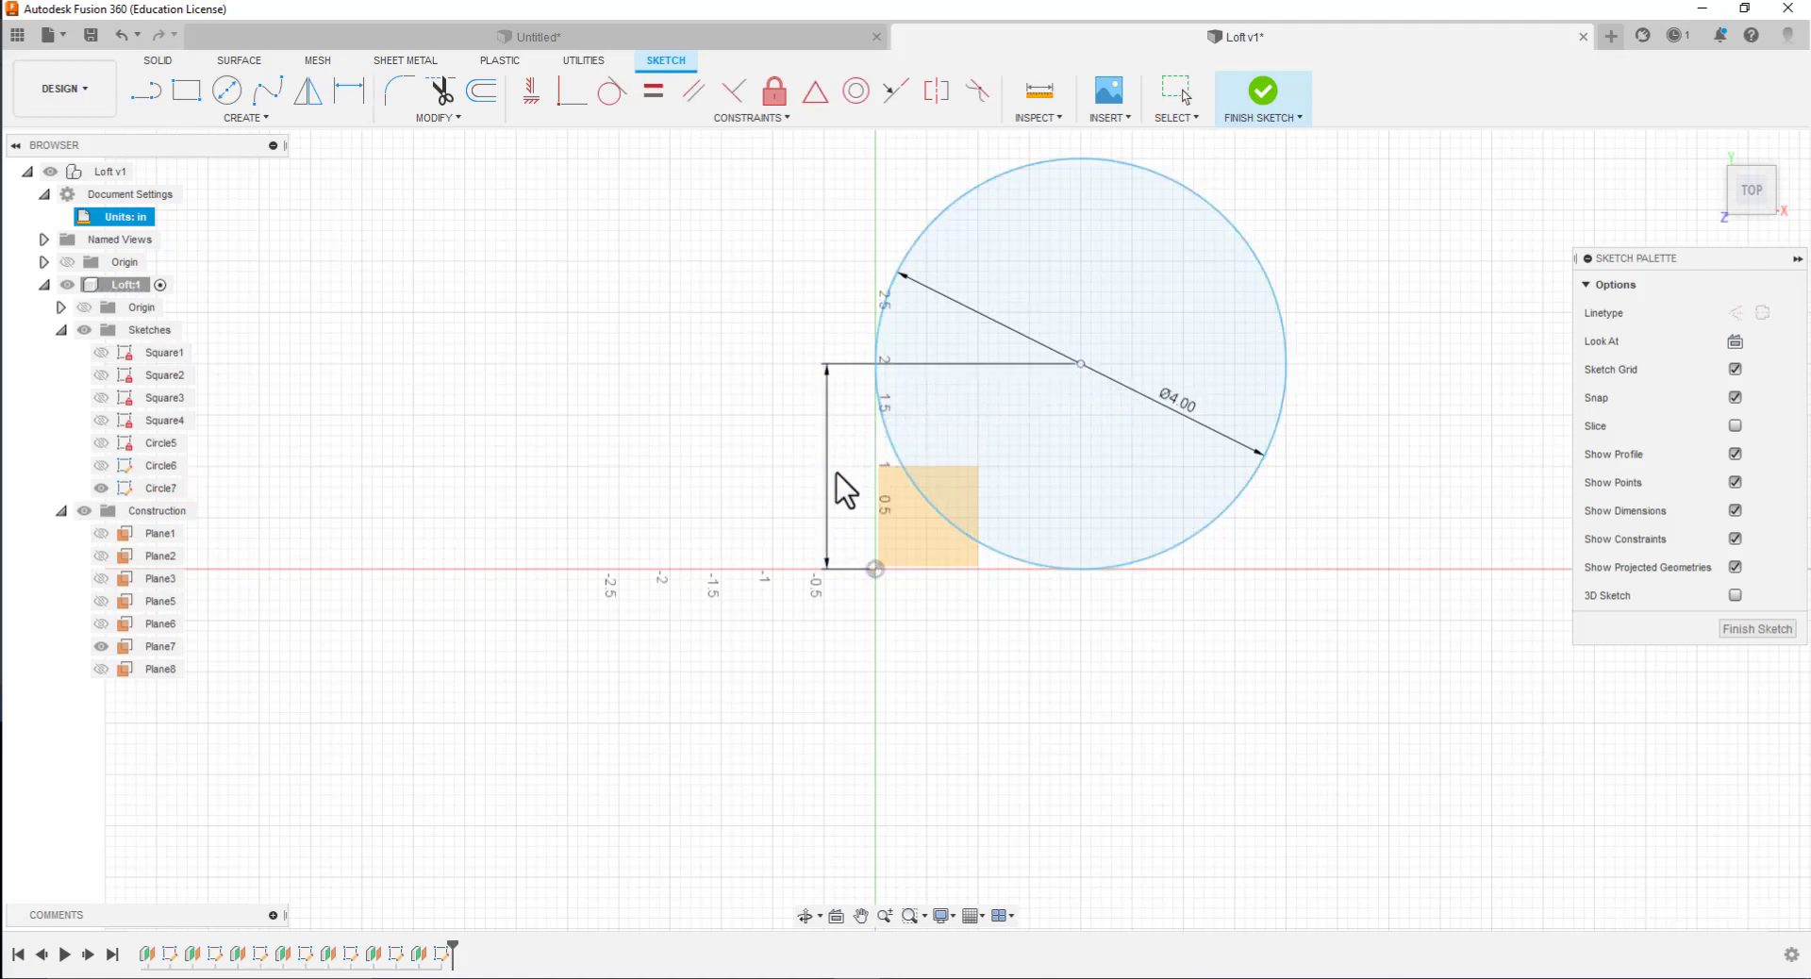
pyautogui.press('Return')
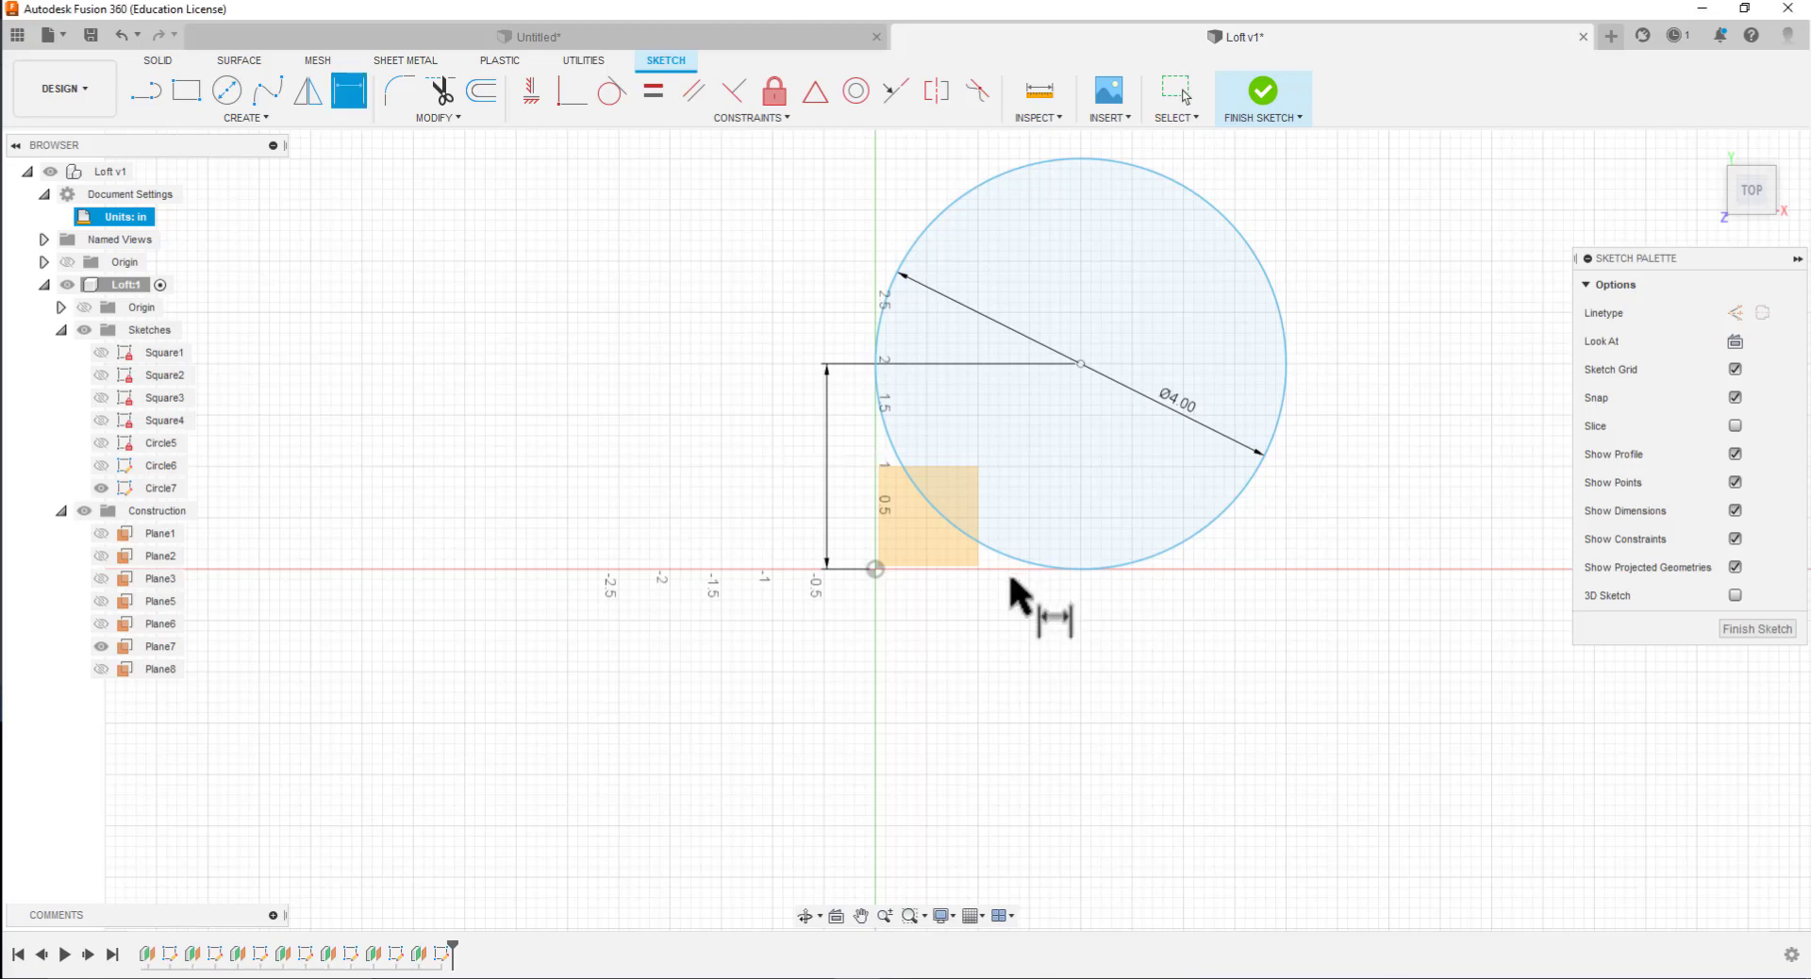
# Dimension the horizontal distance from the origin to the Circle7 center as 2 in and finish the sketch
pyautogui.click(876, 569)
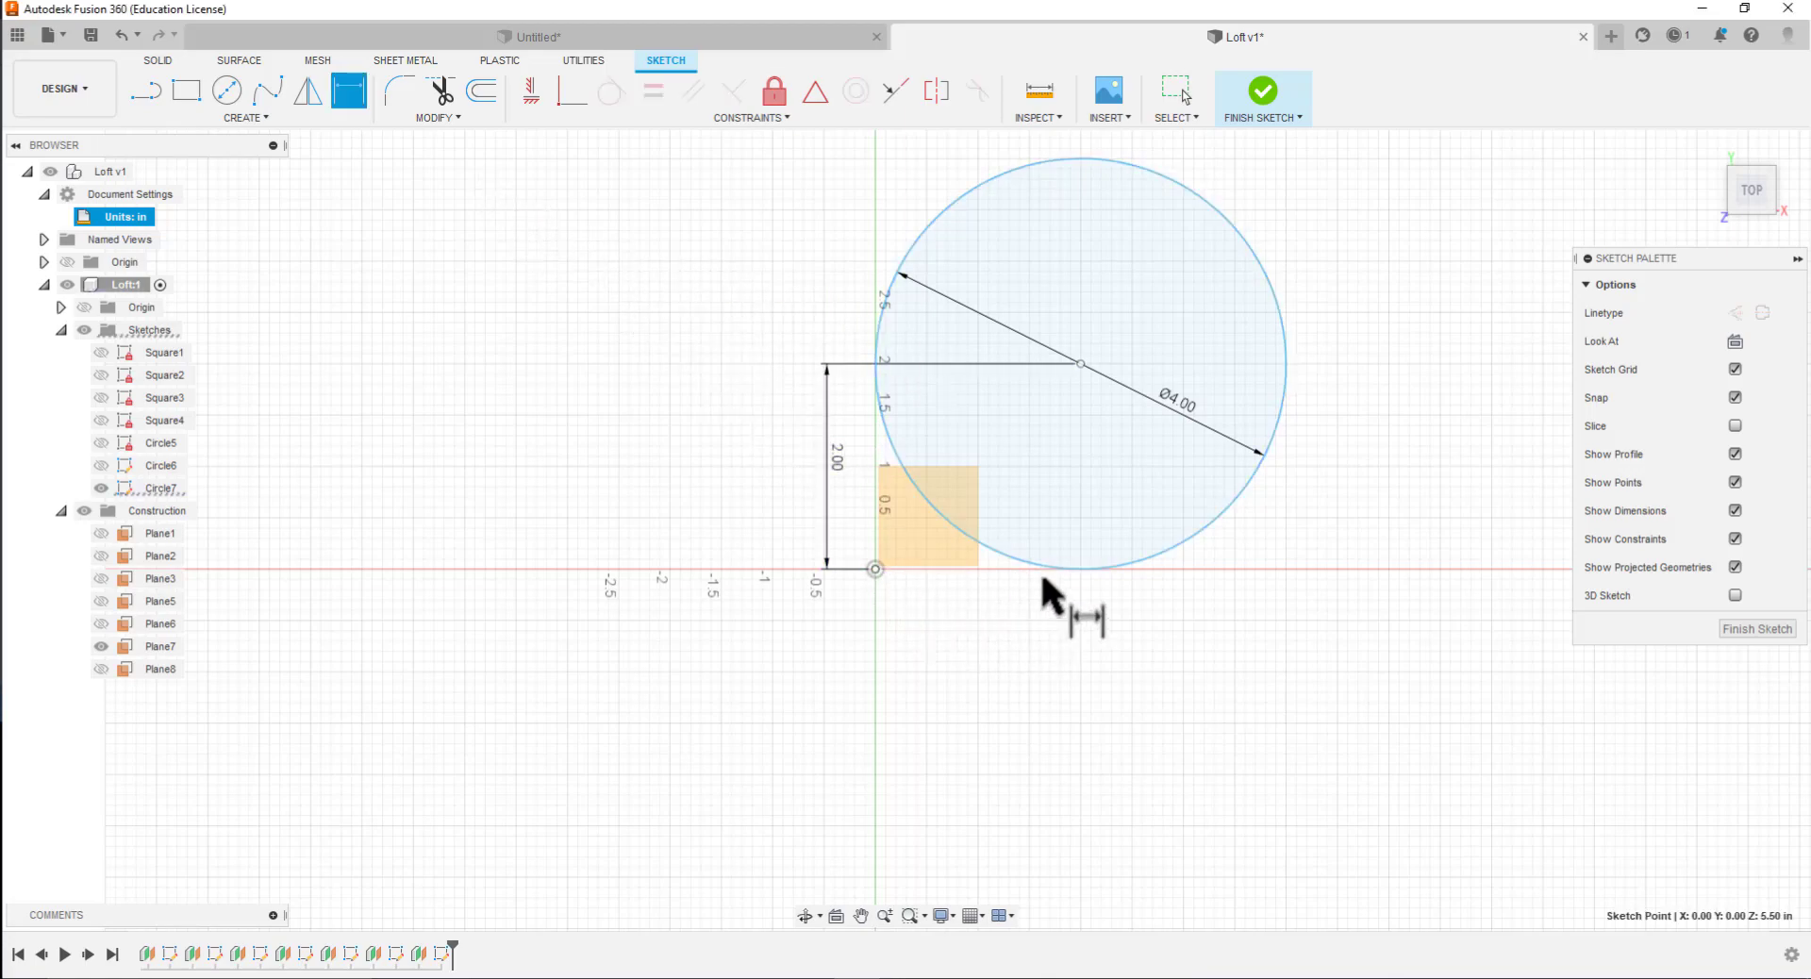
pyautogui.click(1071, 568)
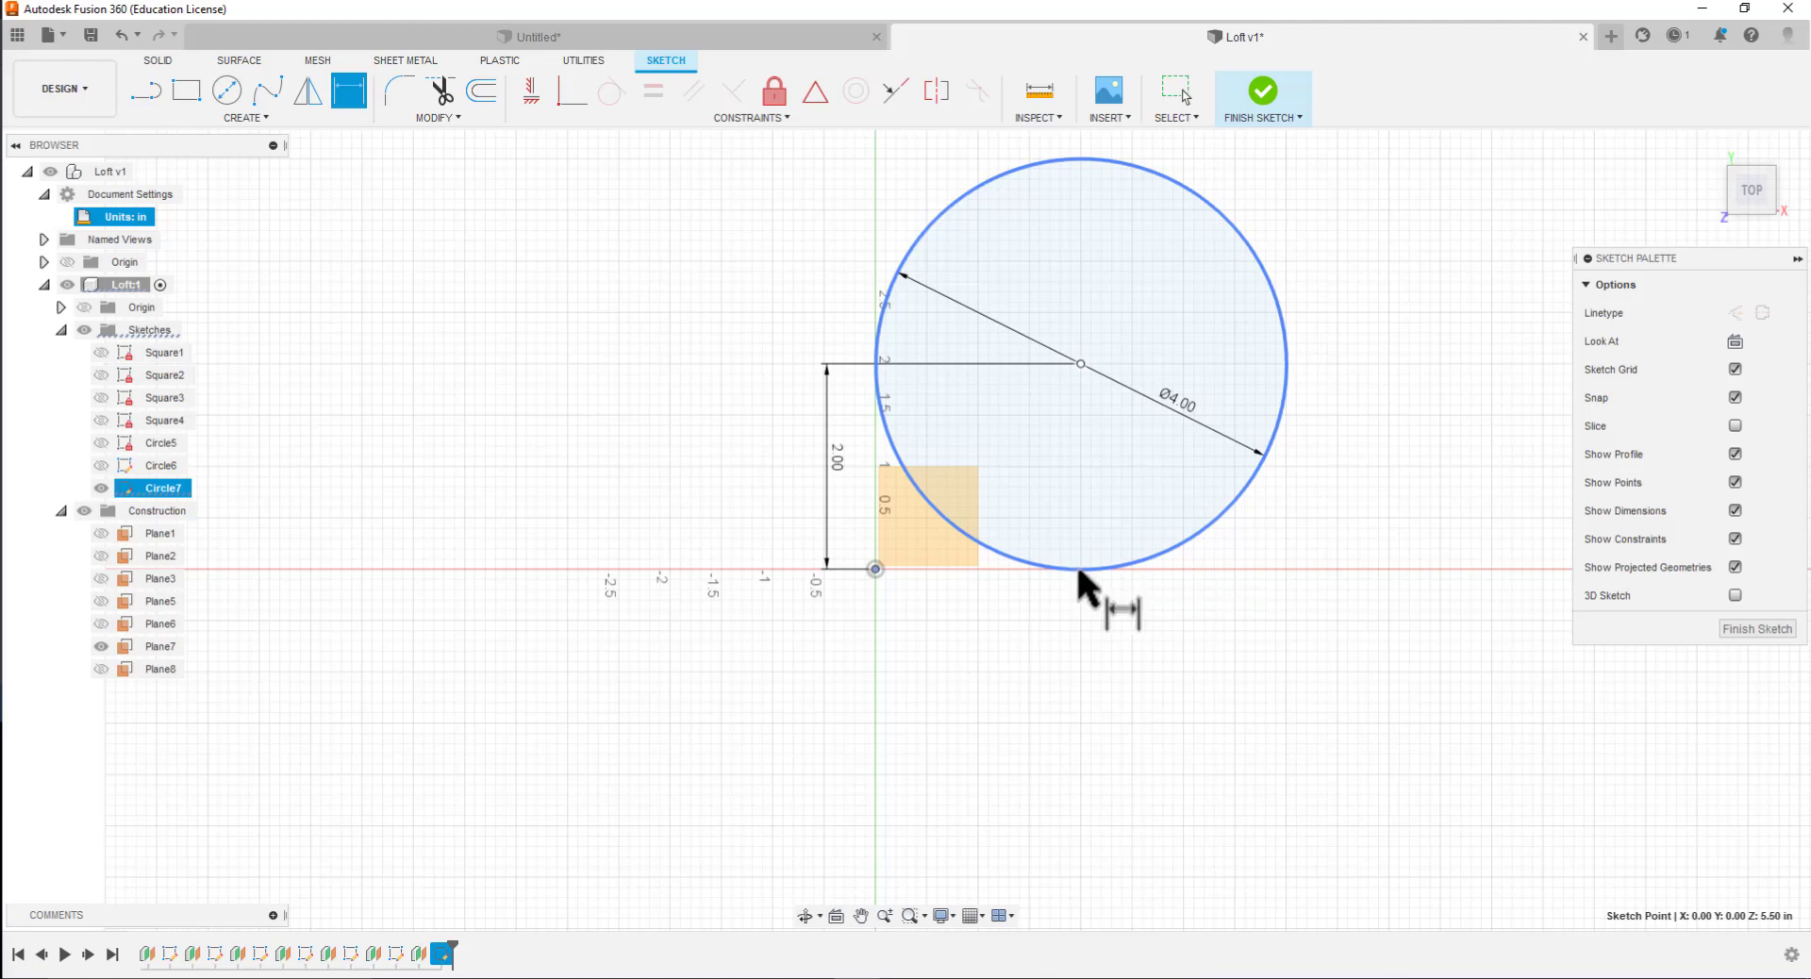
pyautogui.press('Escape')
pyautogui.press('d')
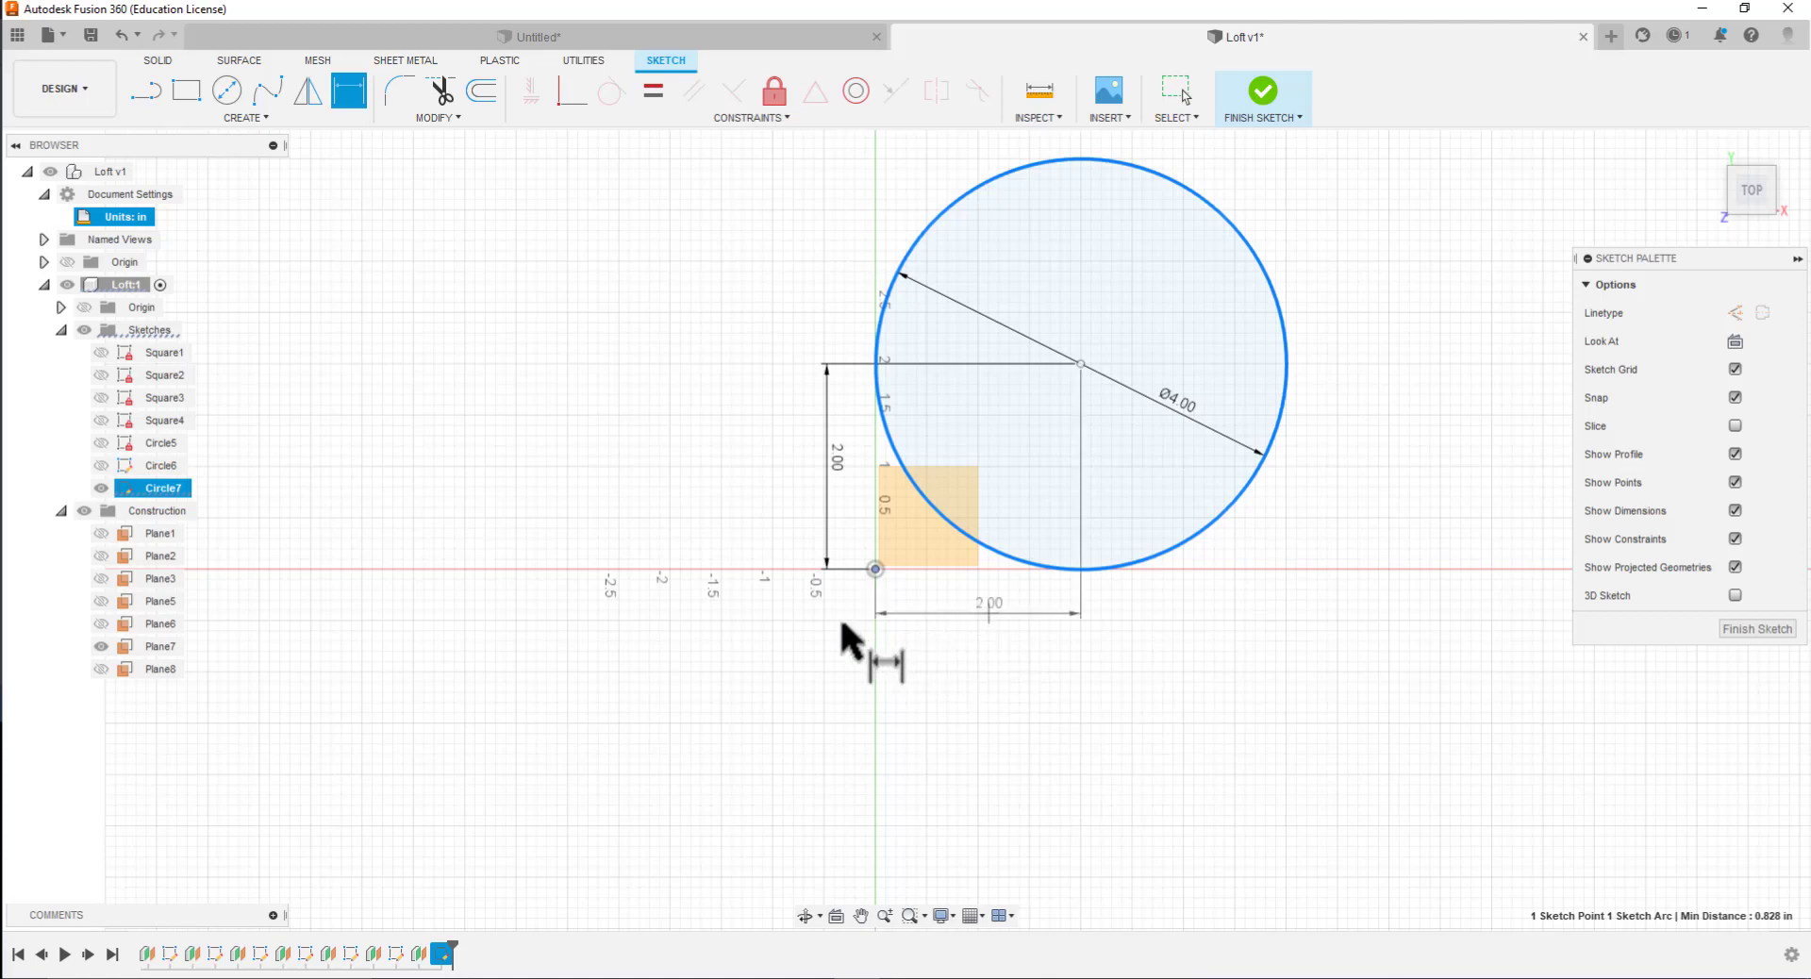
pyautogui.click(984, 689)
pyautogui.press('Return')
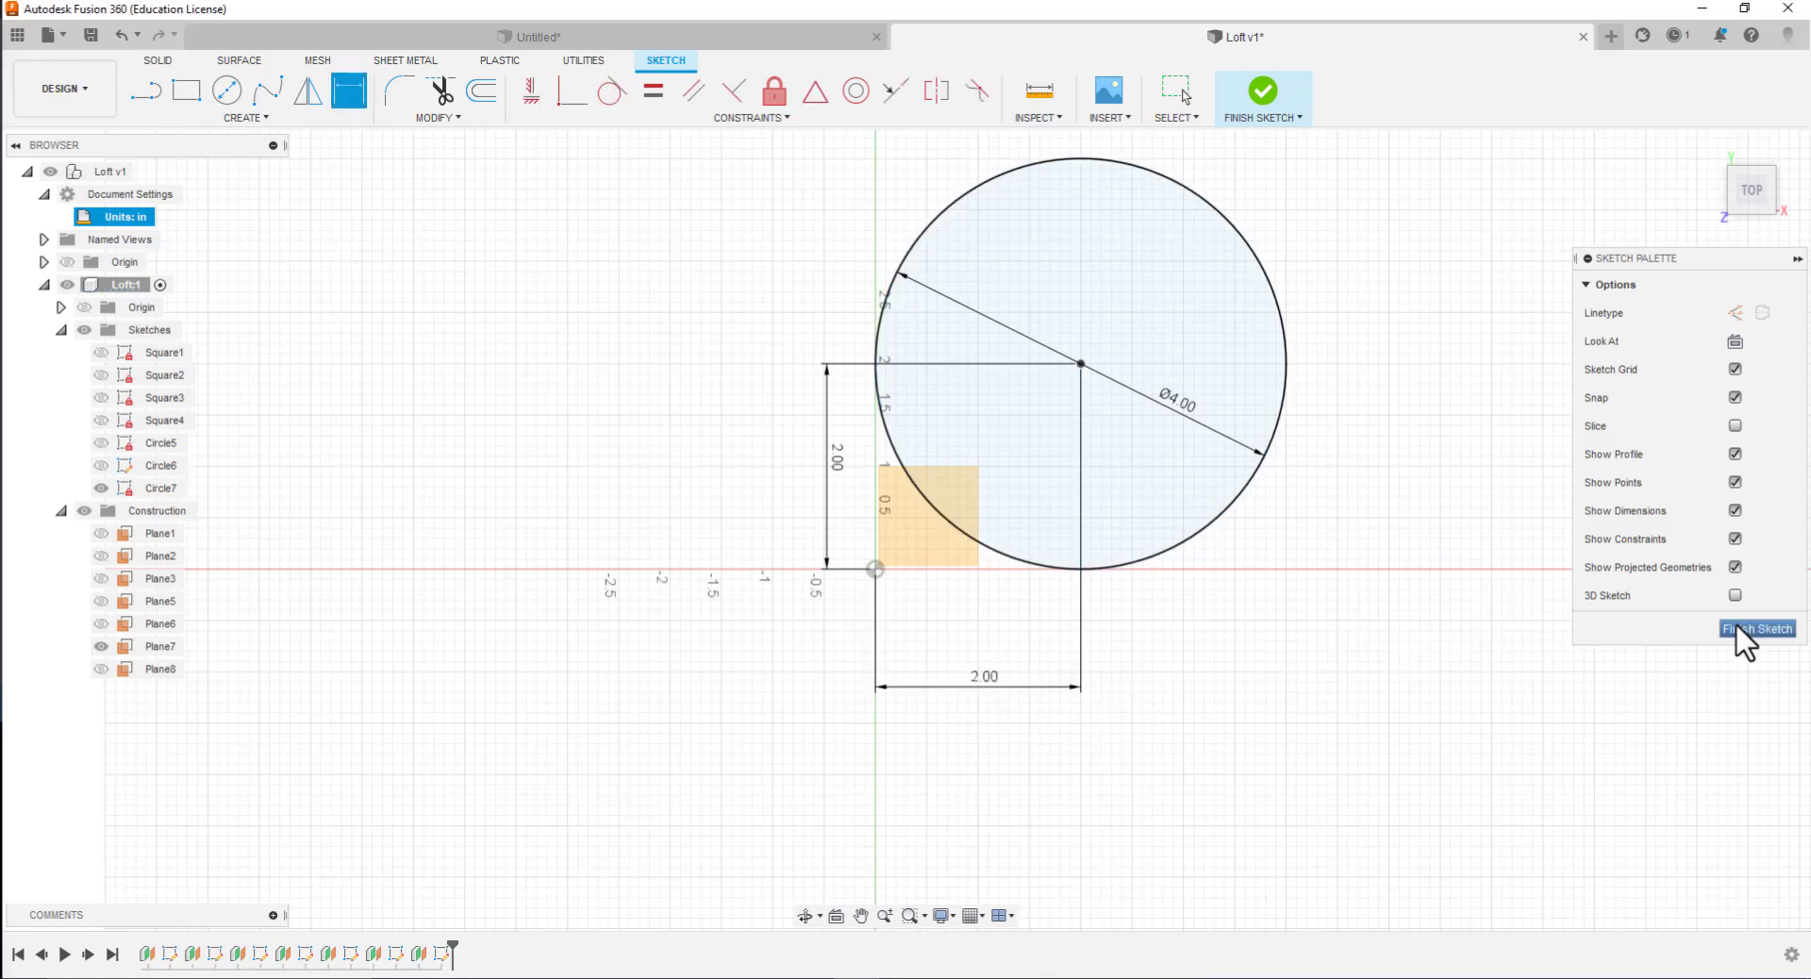
pyautogui.click(1744, 626)
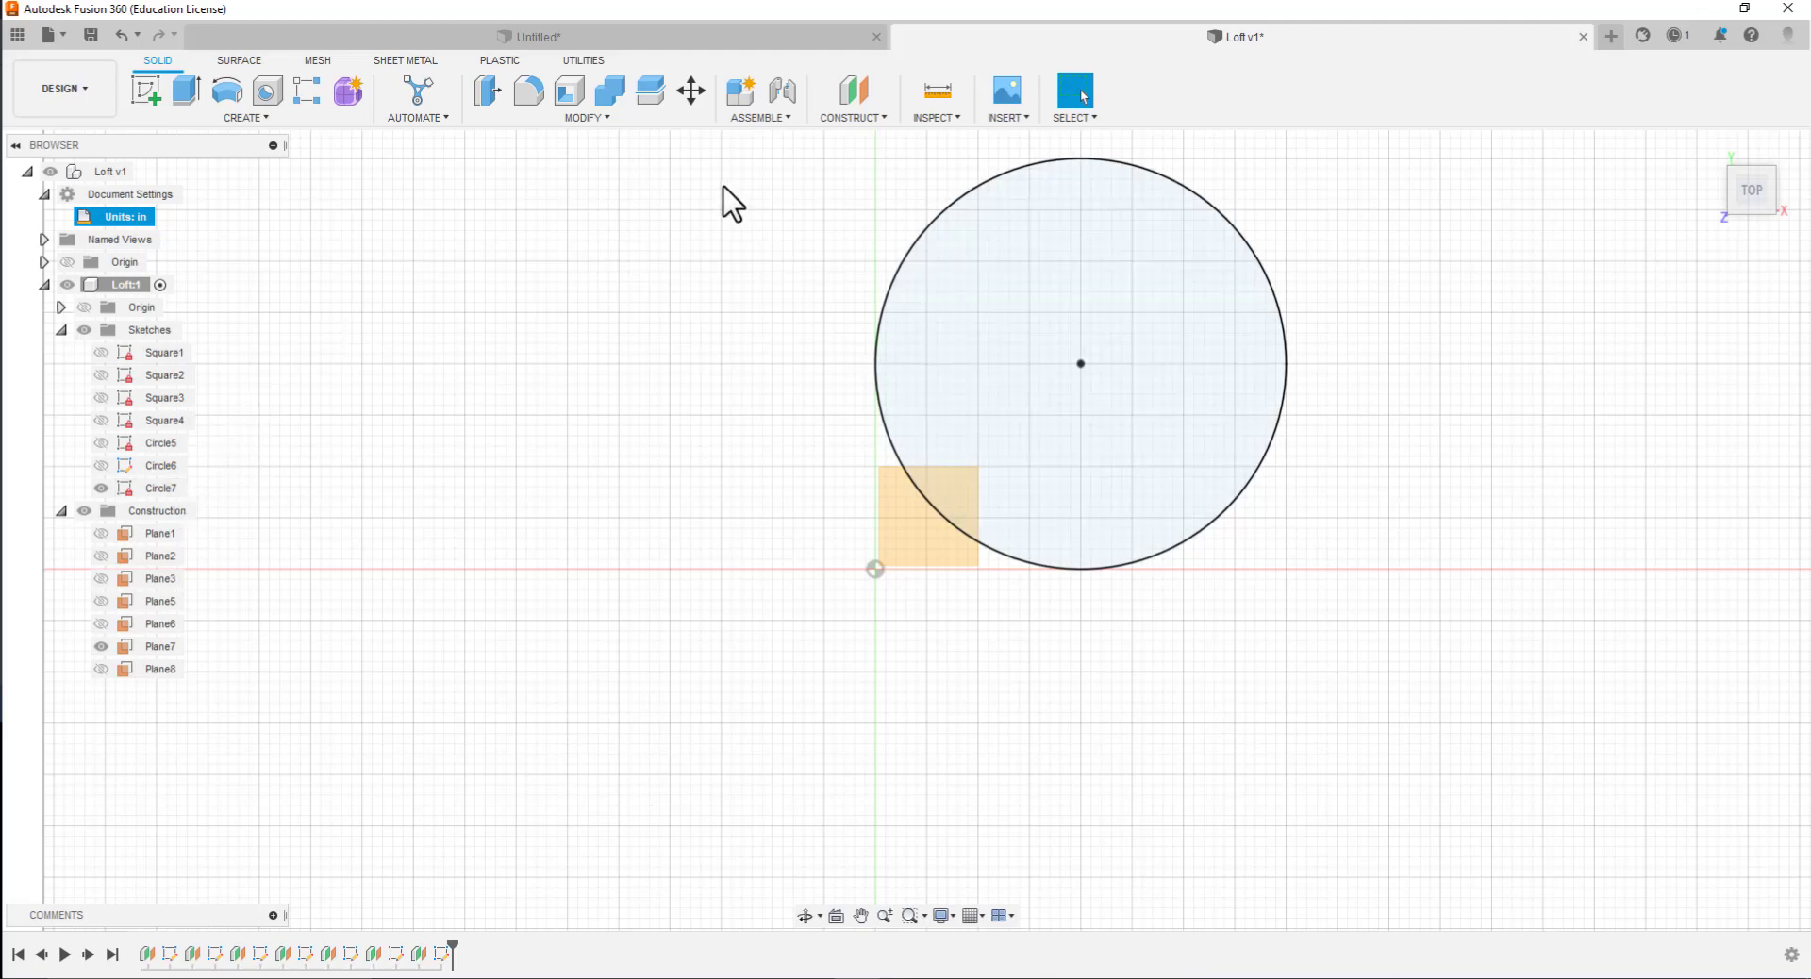
# Try to create a construction plane offset 4 in from Plane7, leaving its default name
pyautogui.click(852, 117)
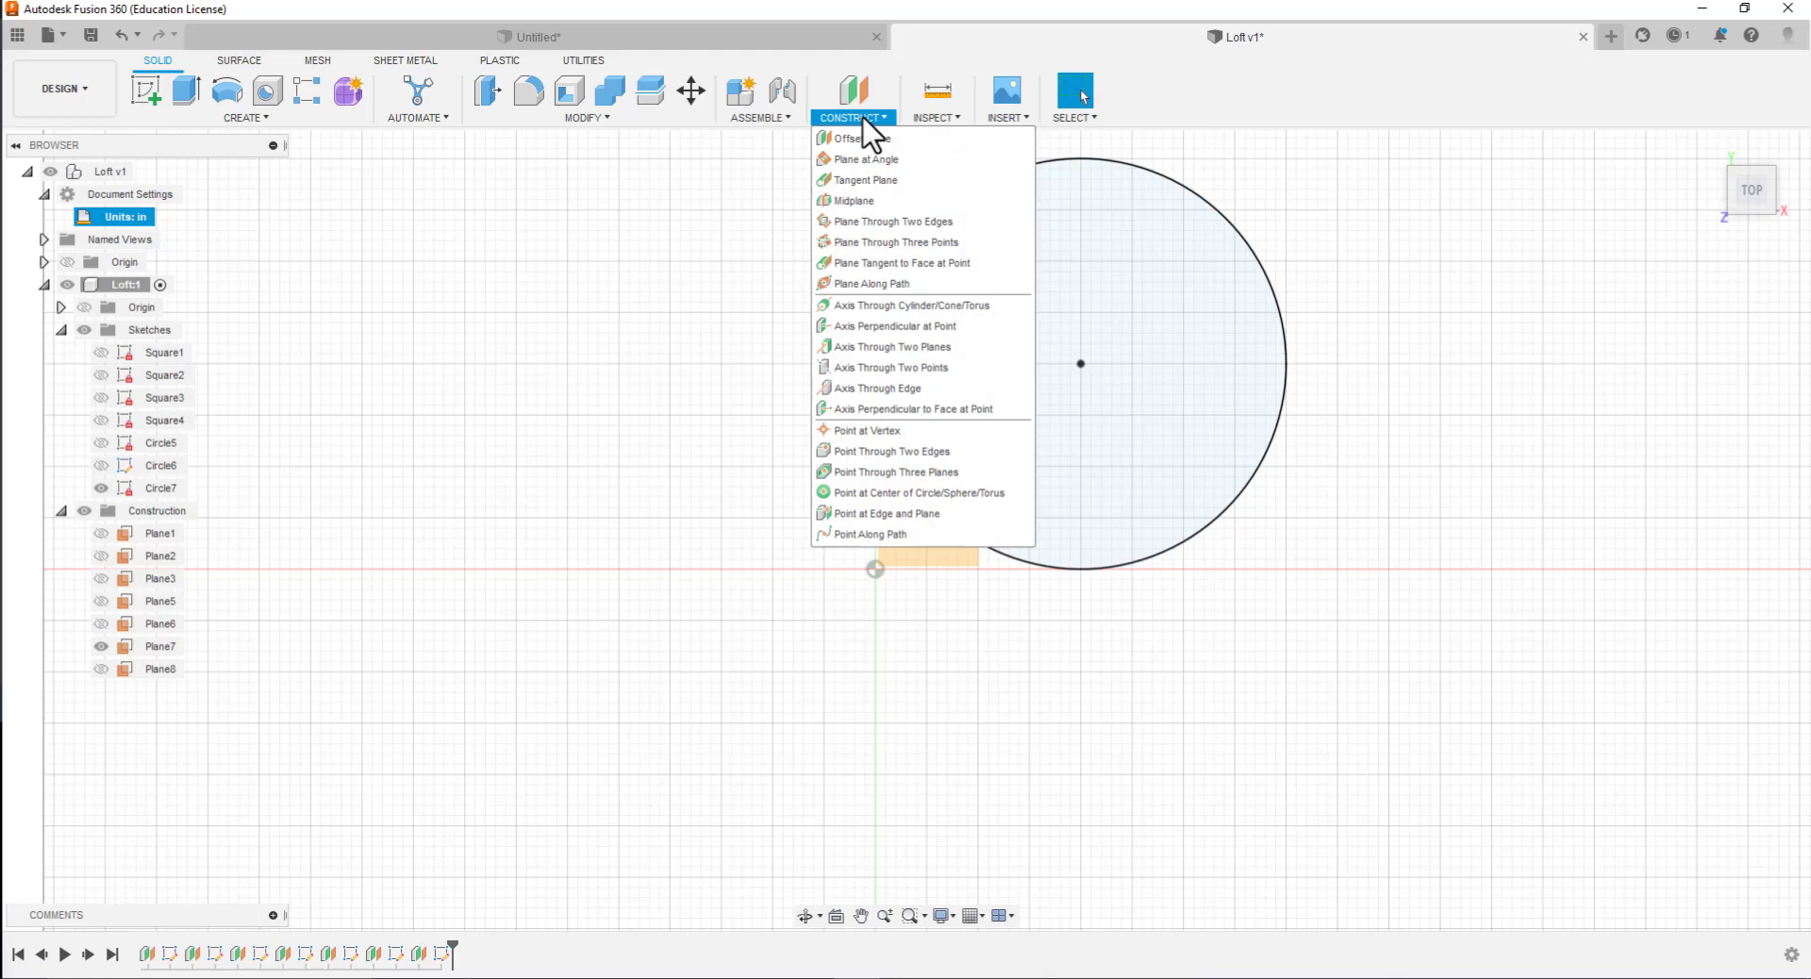
pyautogui.click(862, 138)
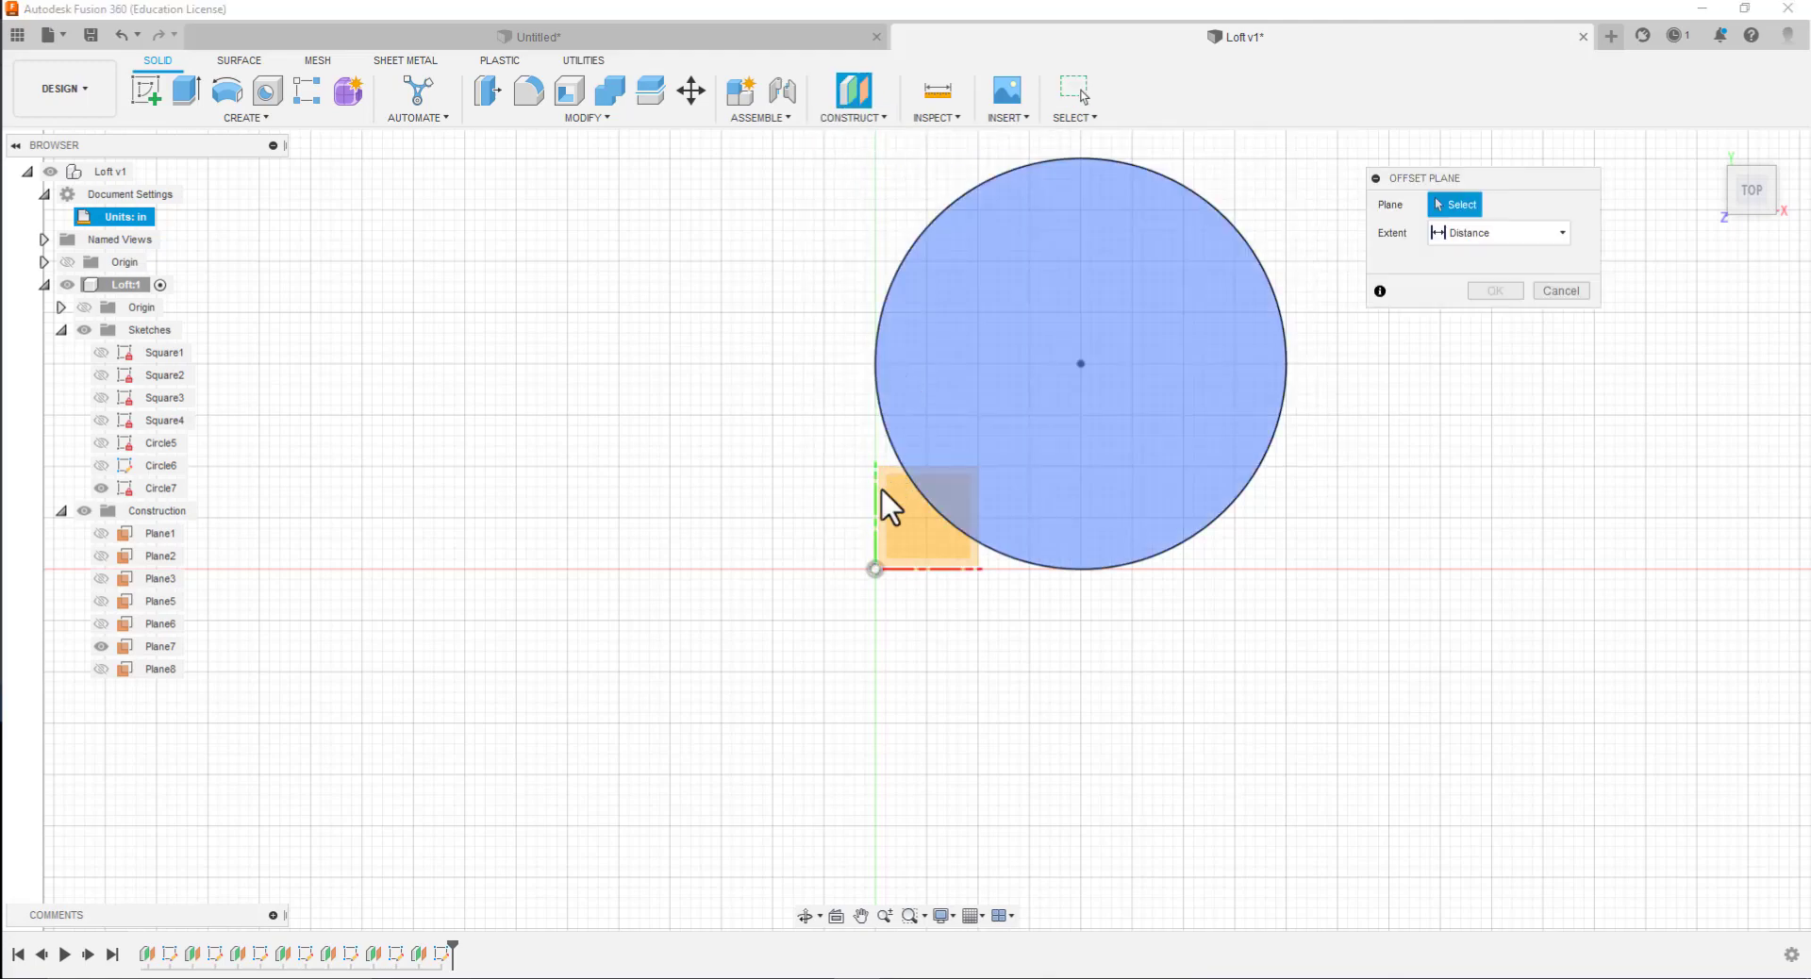
pyautogui.click(899, 564)
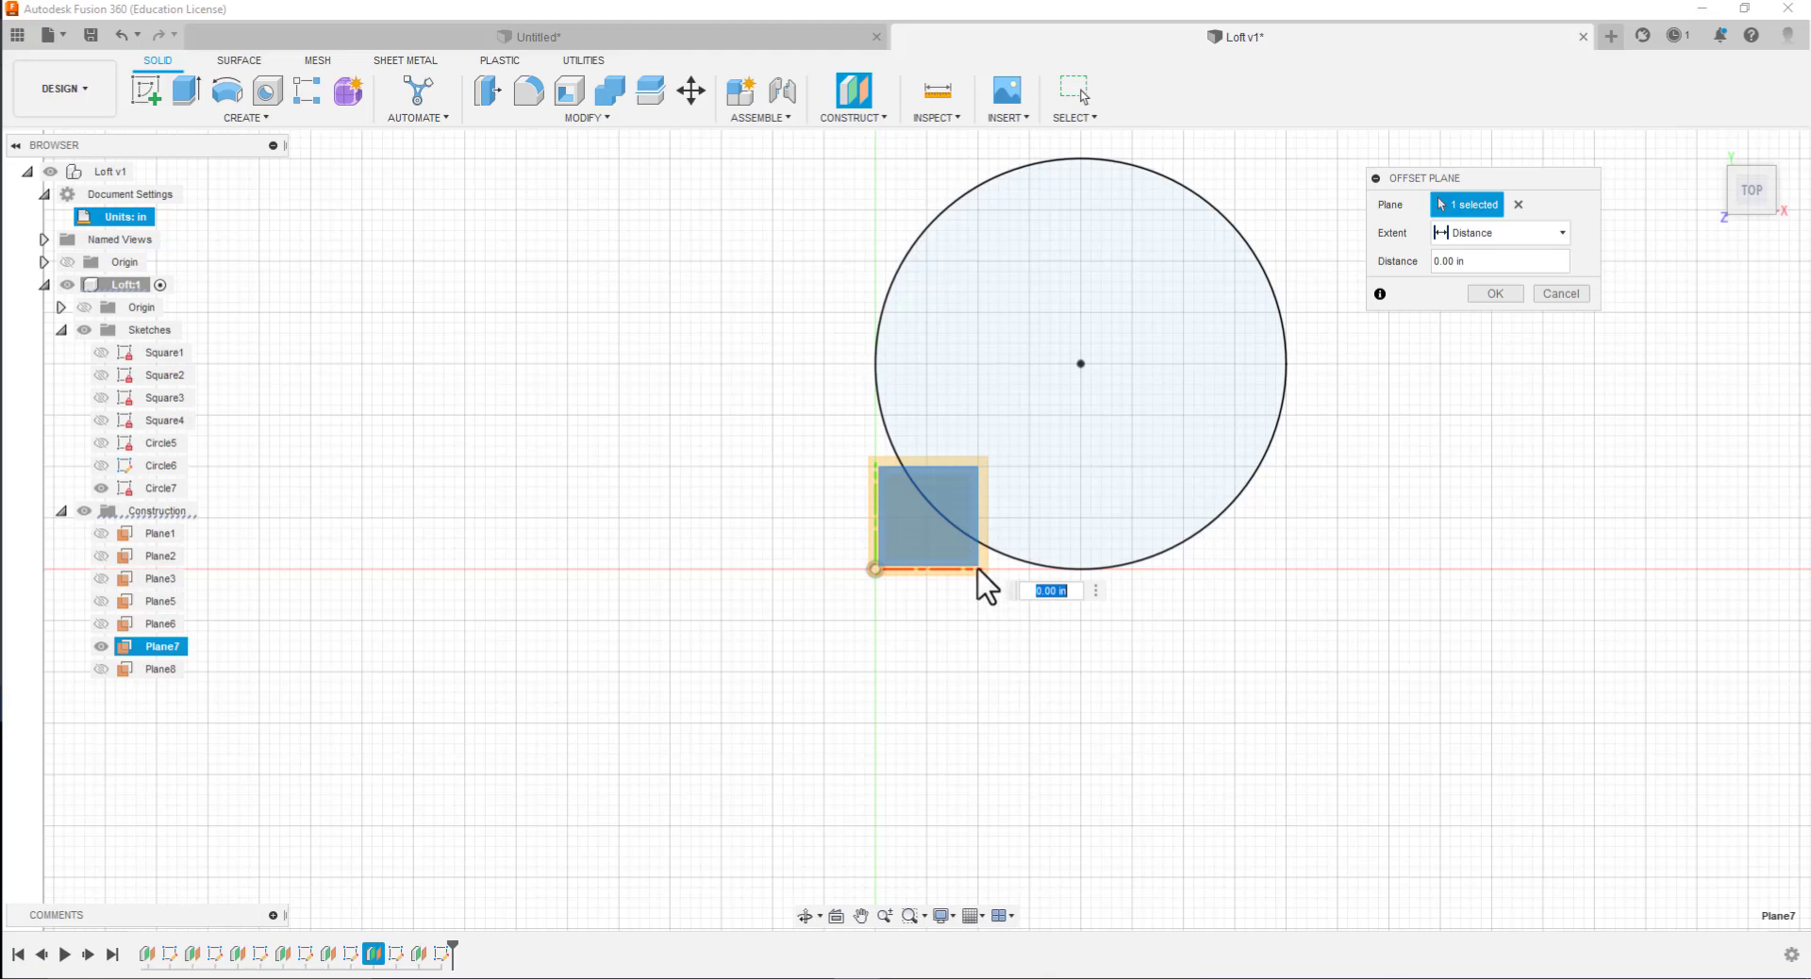
pyautogui.write('4')
pyautogui.press('Return')
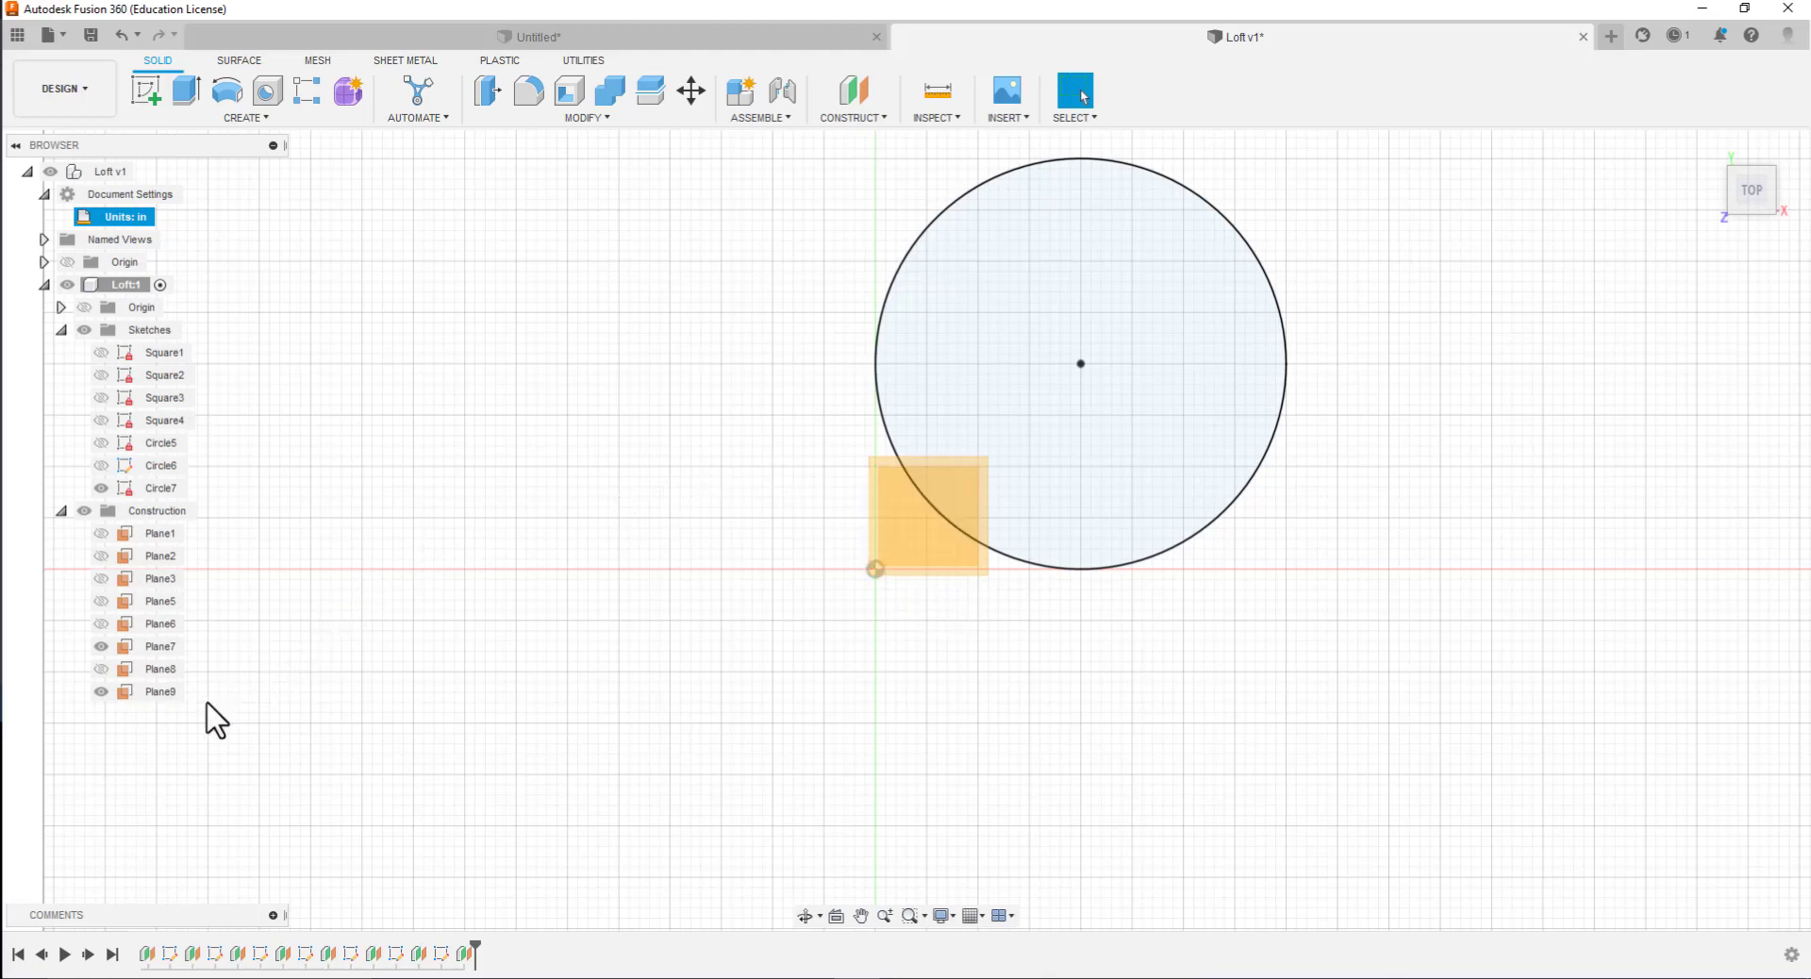
pyautogui.click(159, 695)
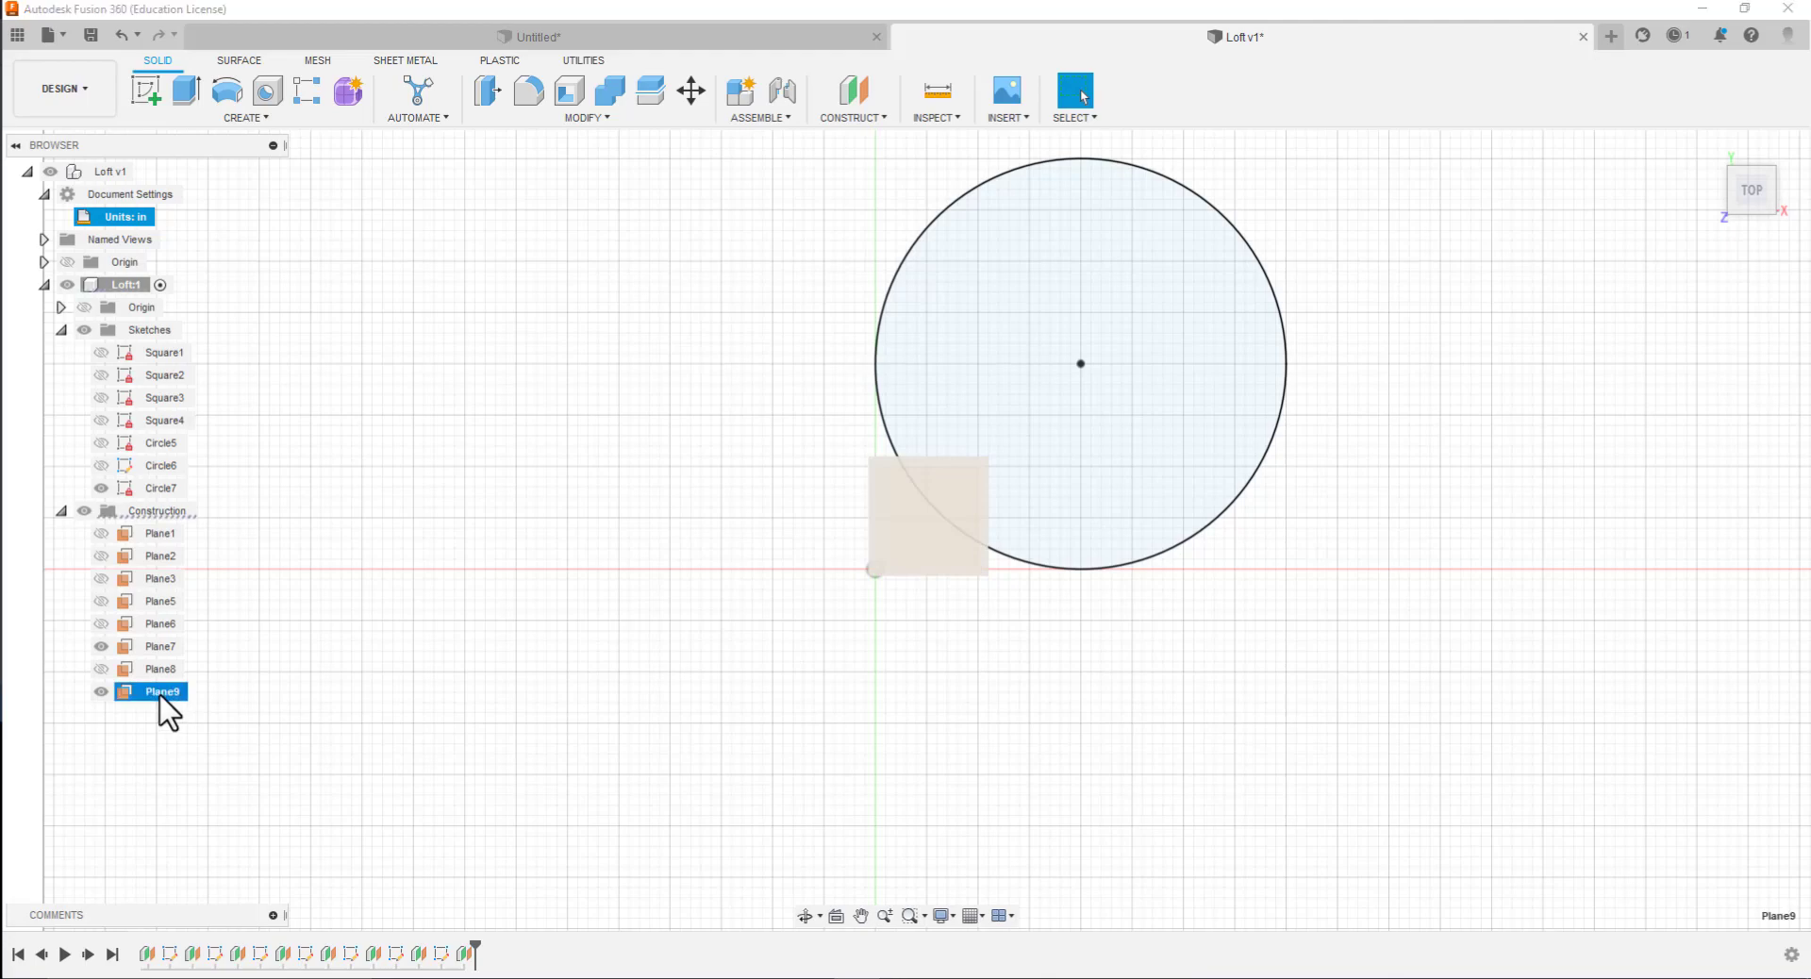
pyautogui.doubleClick(161, 694)
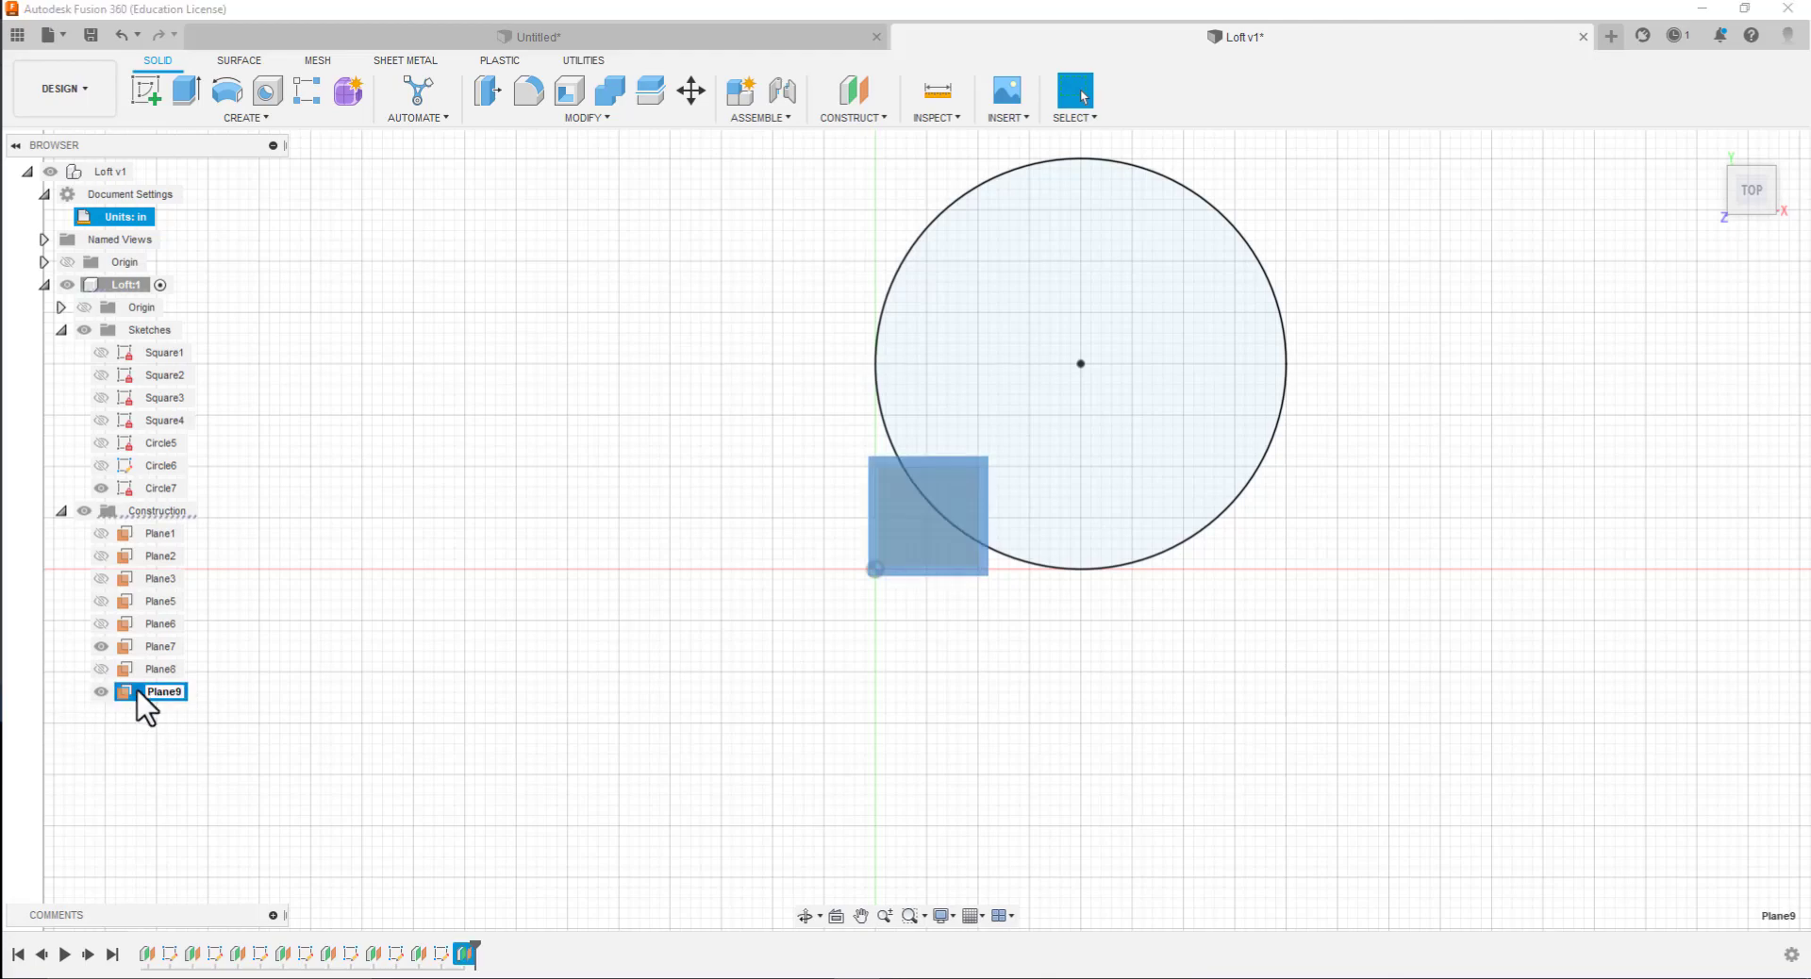
pyautogui.click(121, 694)
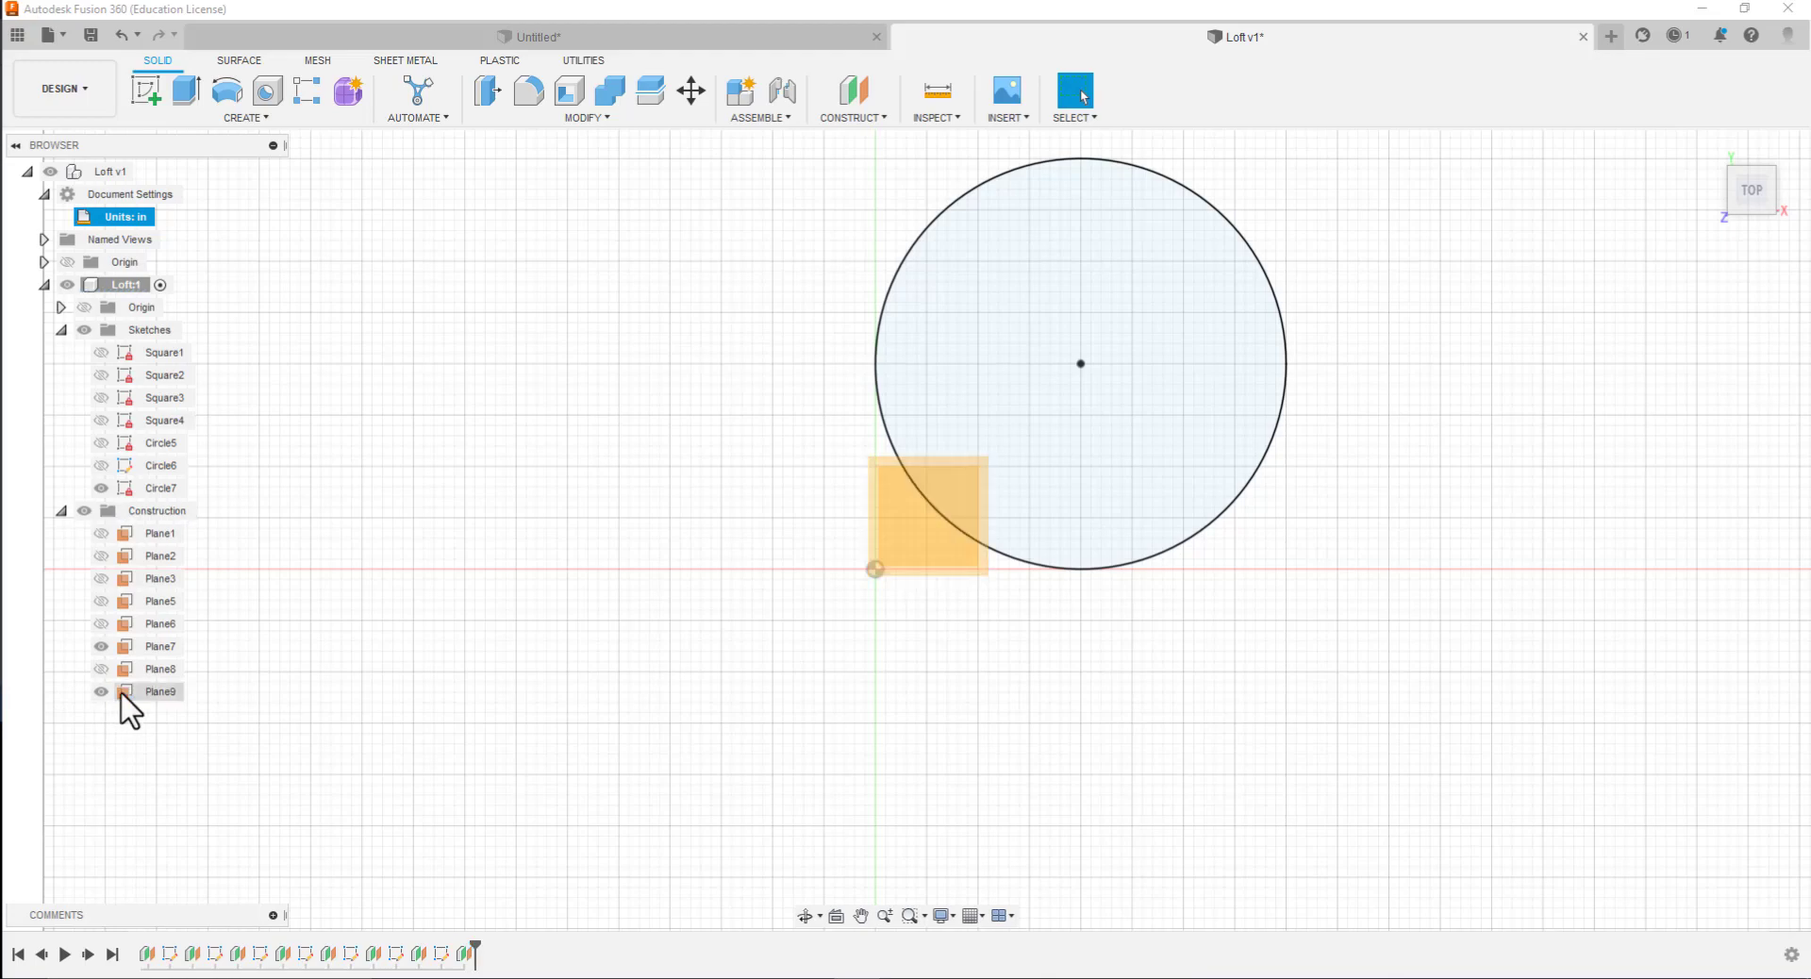
# Hide the Circle7 sketch
pyautogui.click(104, 486)
pyautogui.click(101, 487)
pyautogui.click(896, 510)
pyautogui.click(368, 671)
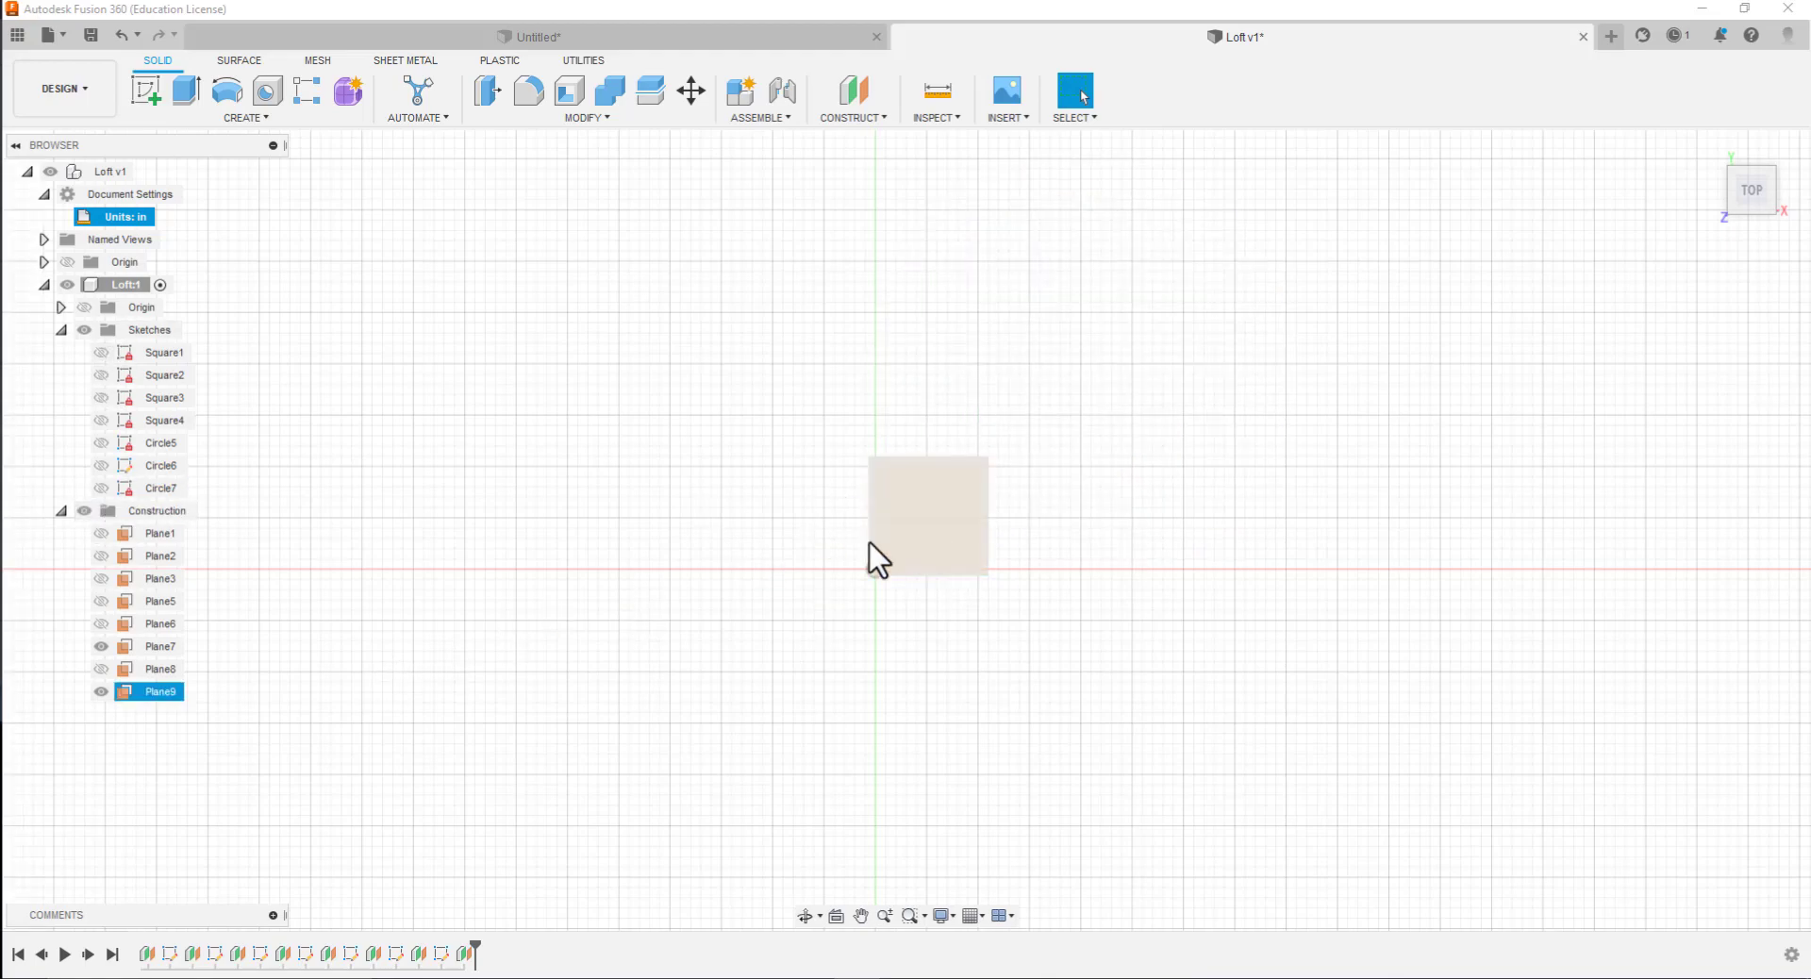
# Delete the construction plane Plane9
pyautogui.click(129, 693)
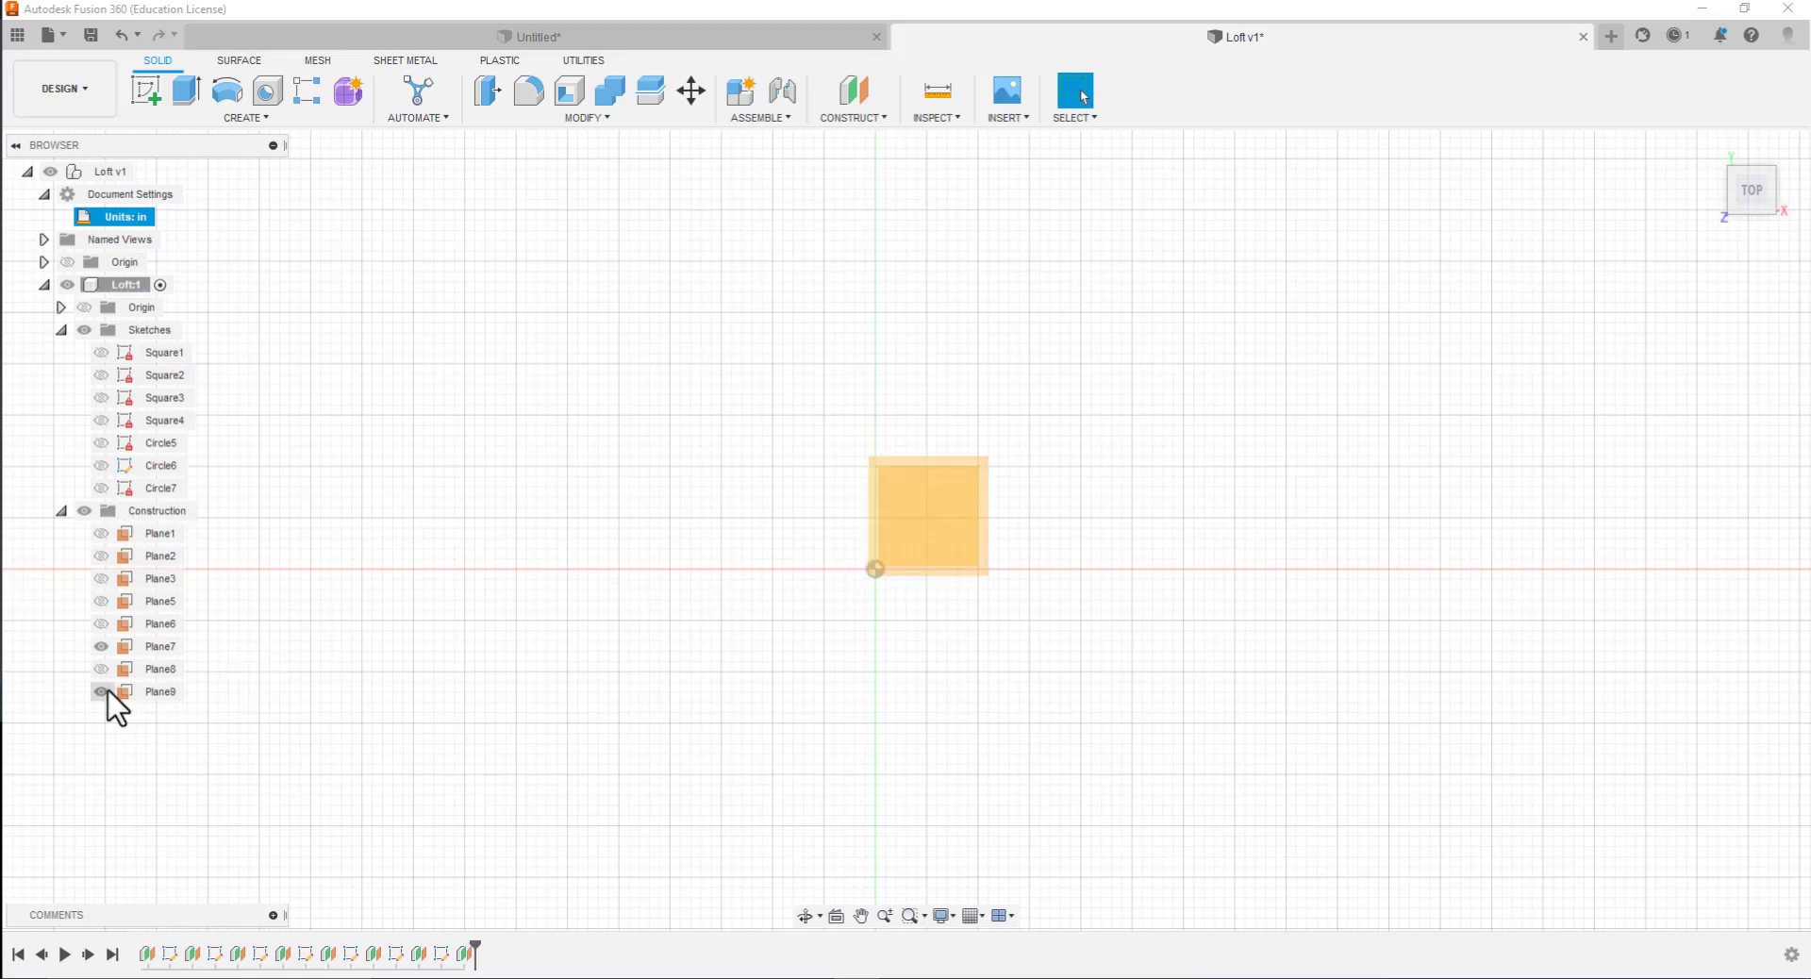
pyautogui.click(122, 694)
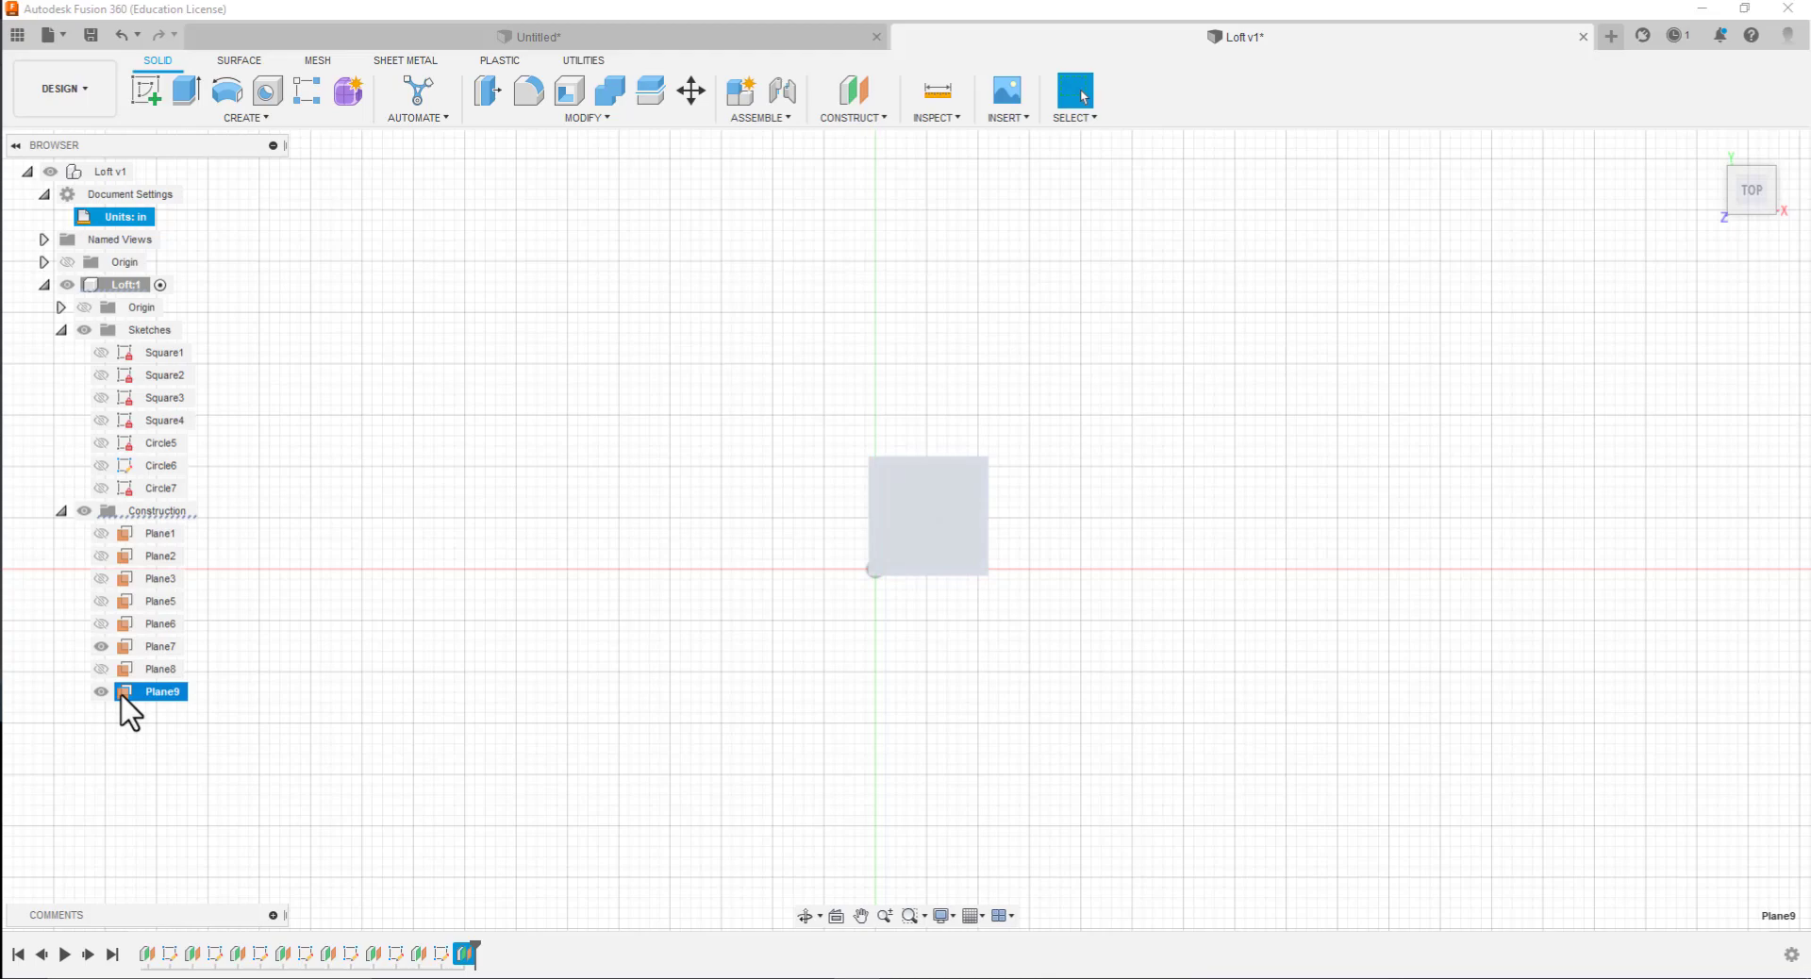
pyautogui.press('Delete')
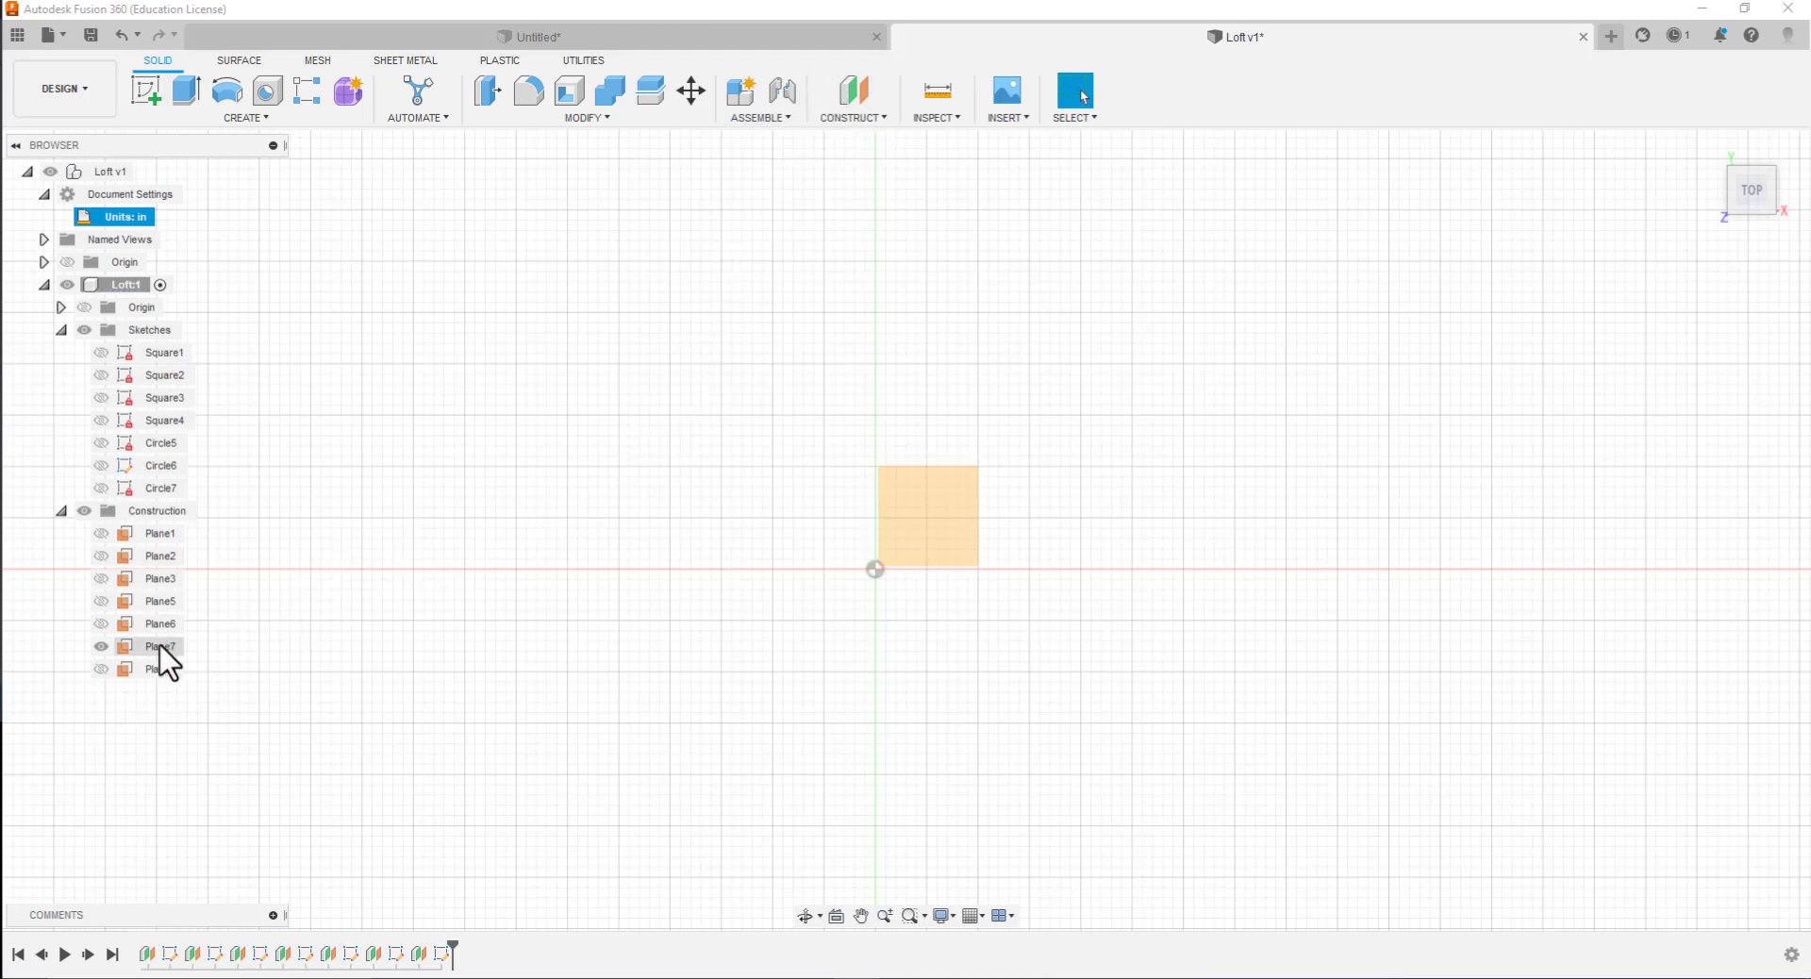
# Hide Plane7 and create a construction plane offset 6 in from the XY plane
pyautogui.click(98, 649)
pyautogui.click(98, 649)
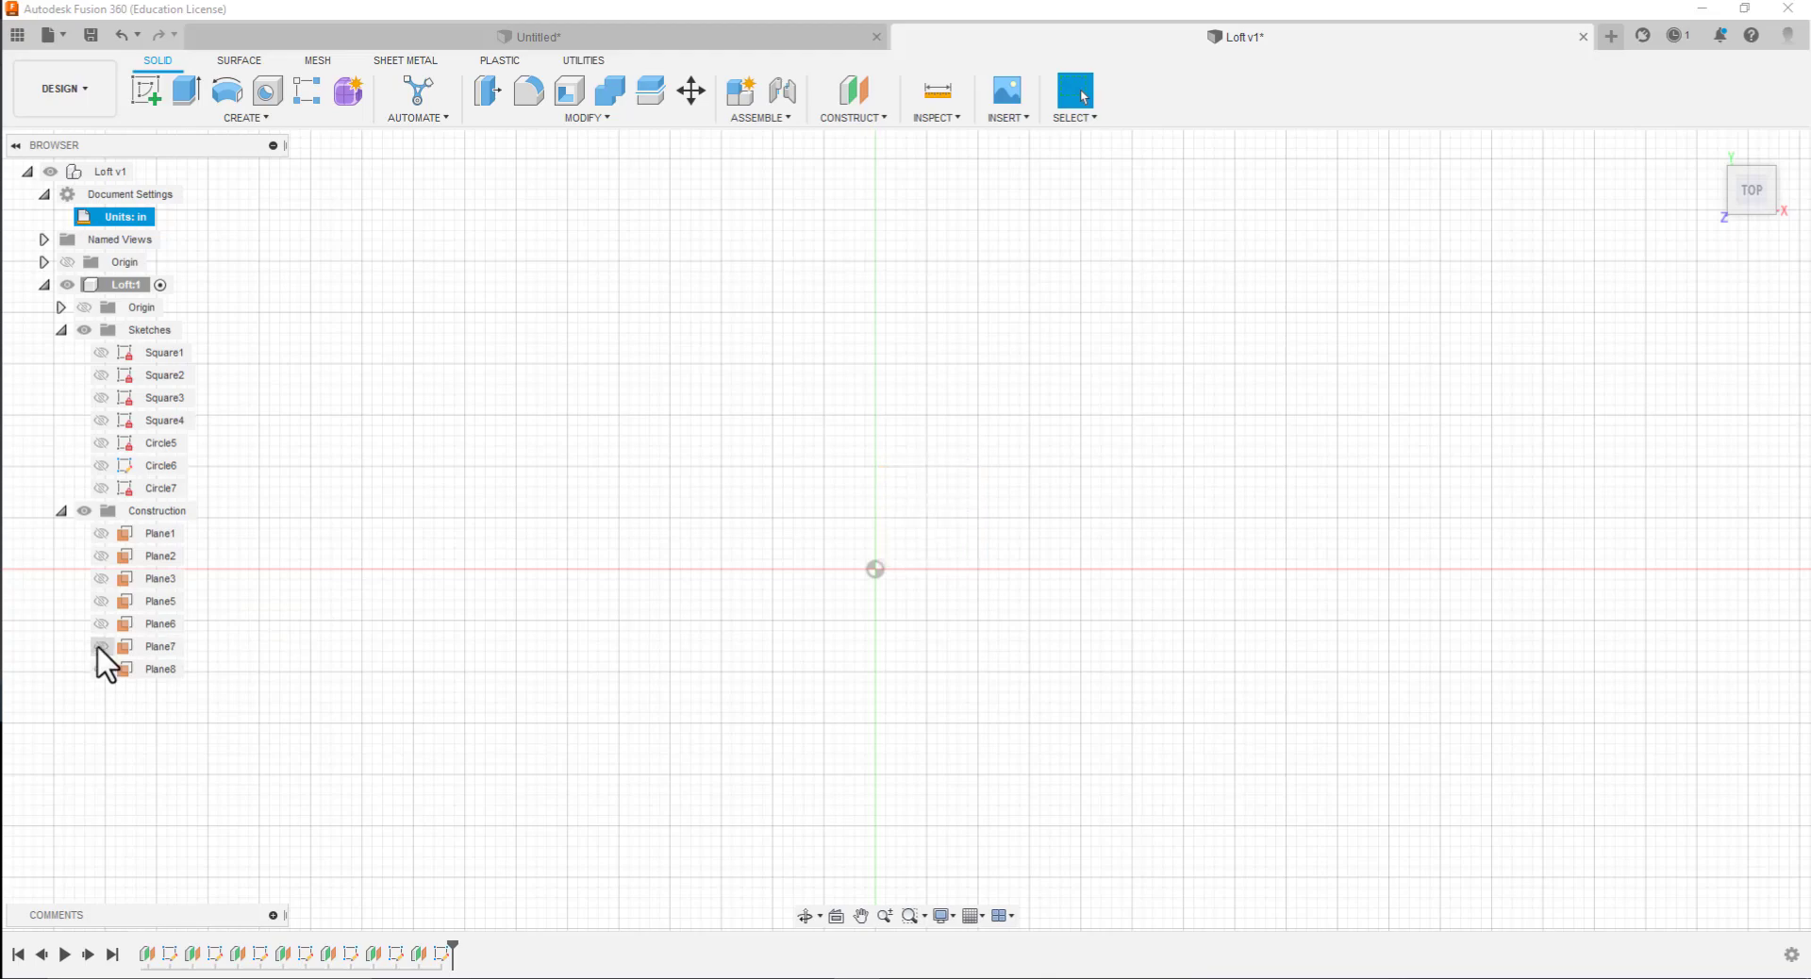
pyautogui.click(887, 119)
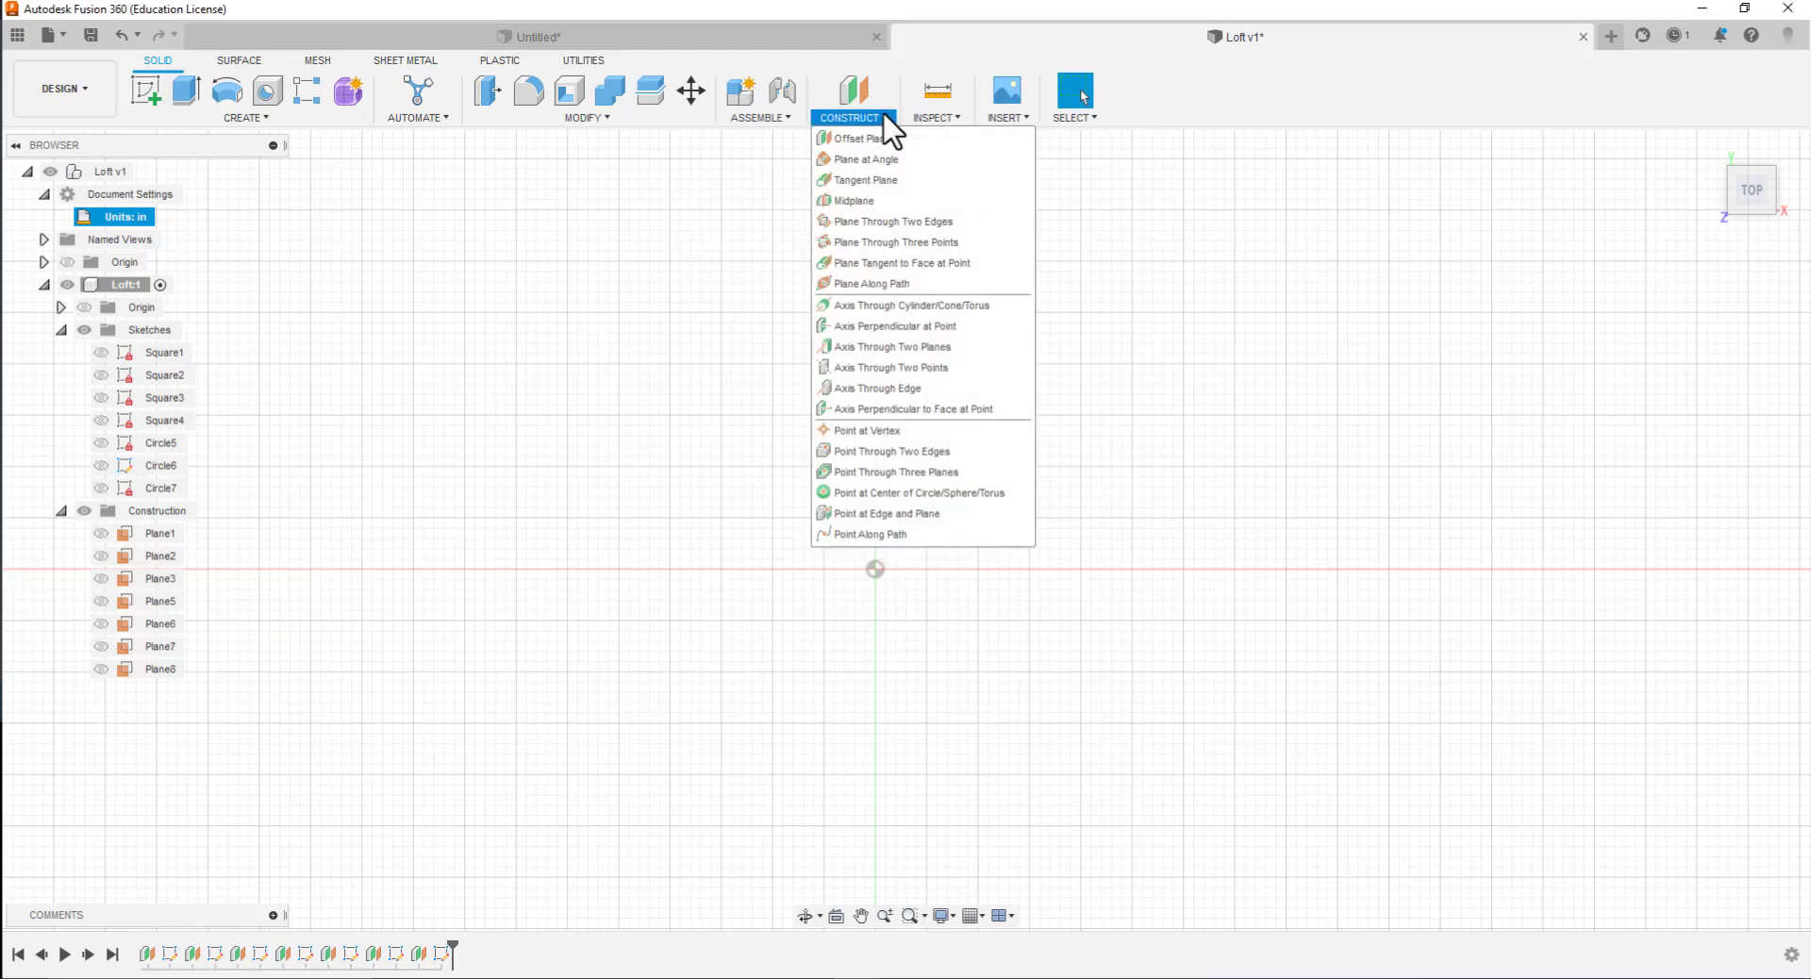
pyautogui.click(872, 140)
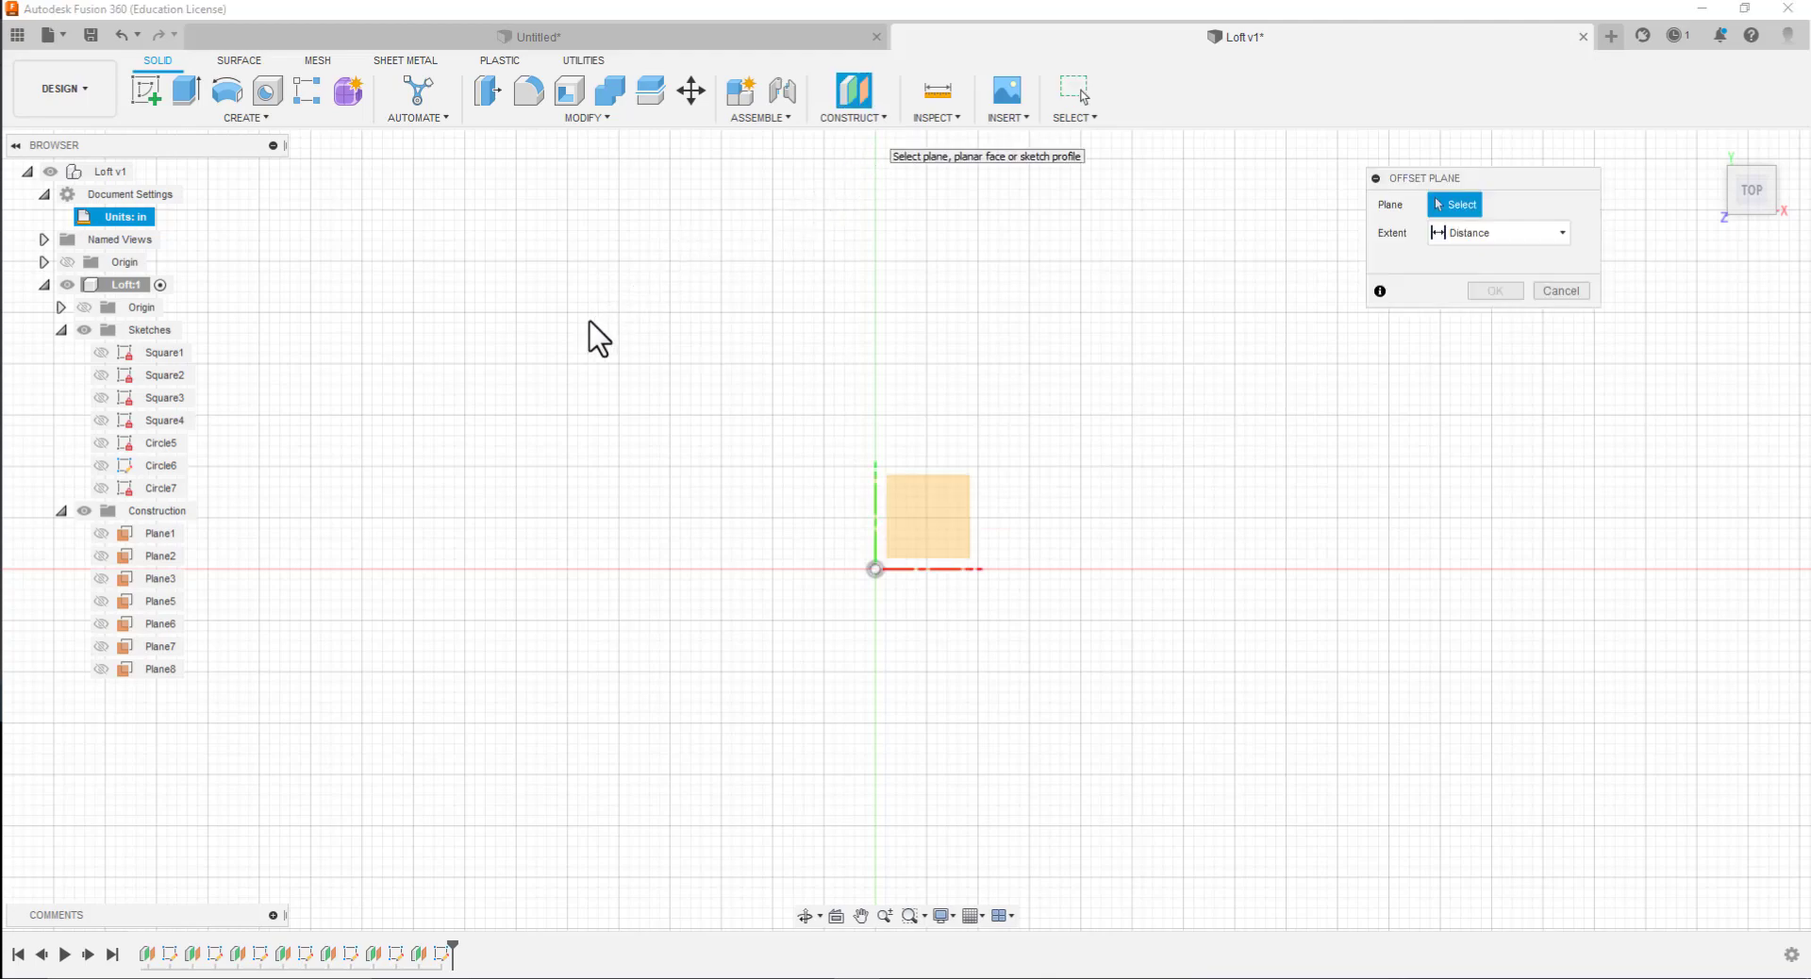
pyautogui.click(906, 509)
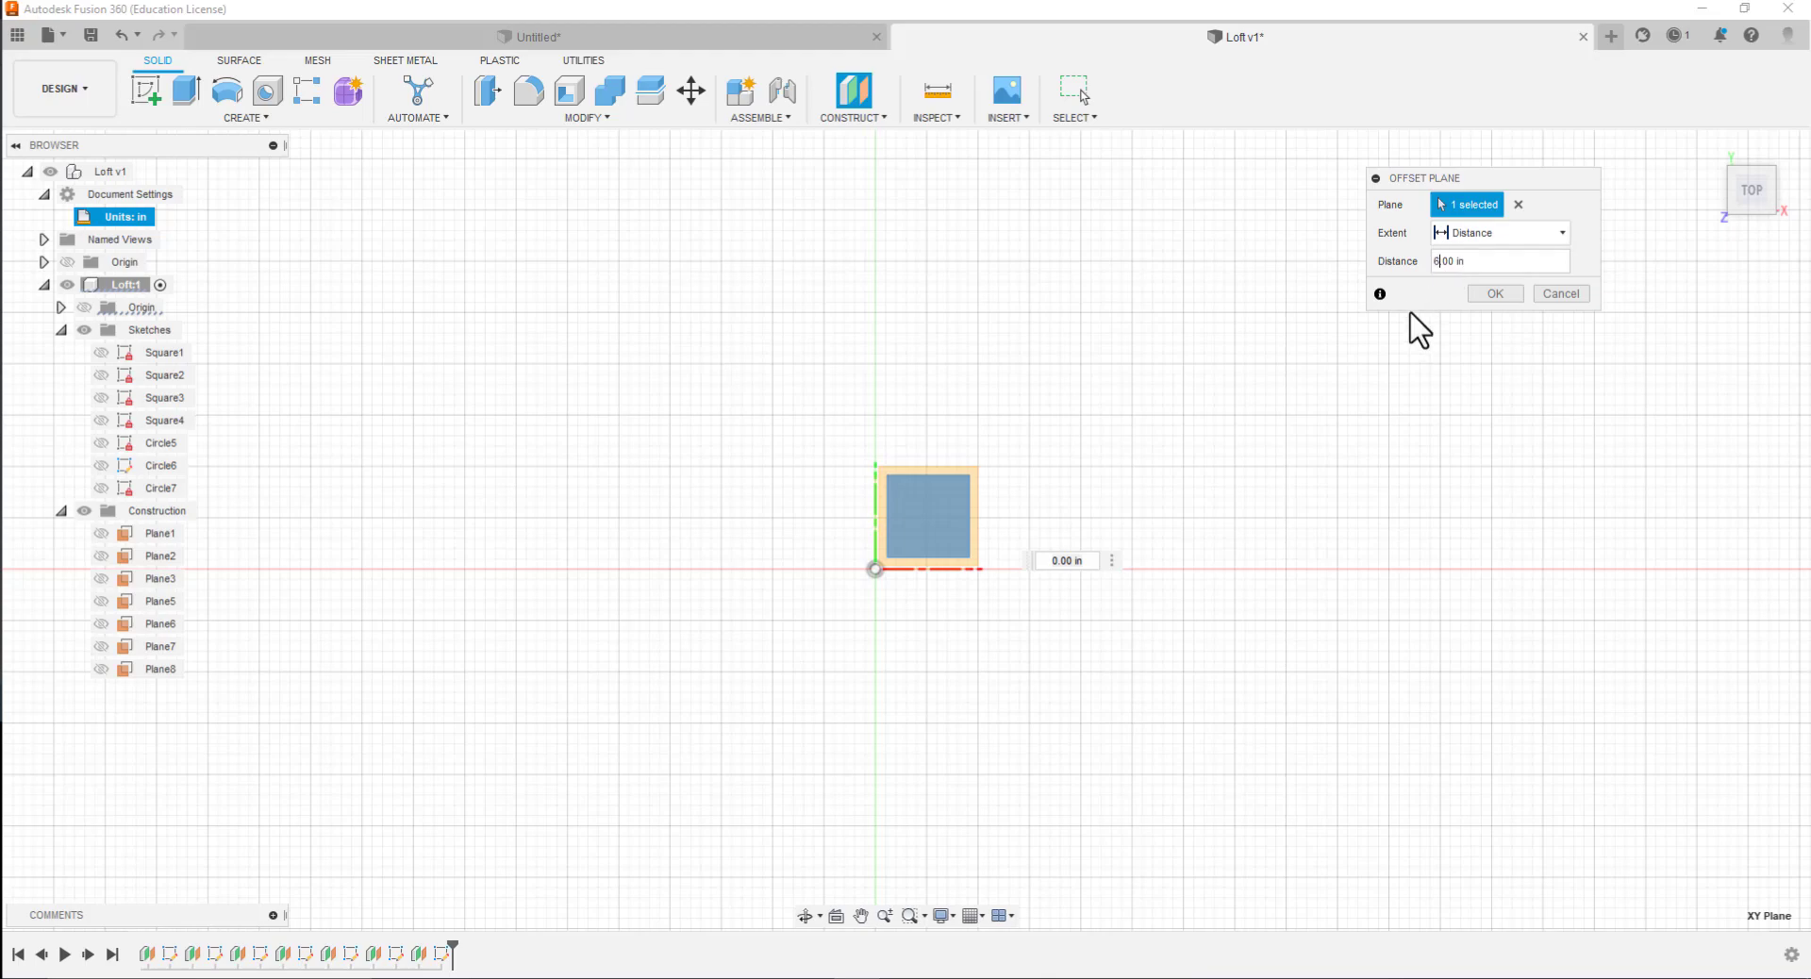
pyautogui.click(1496, 296)
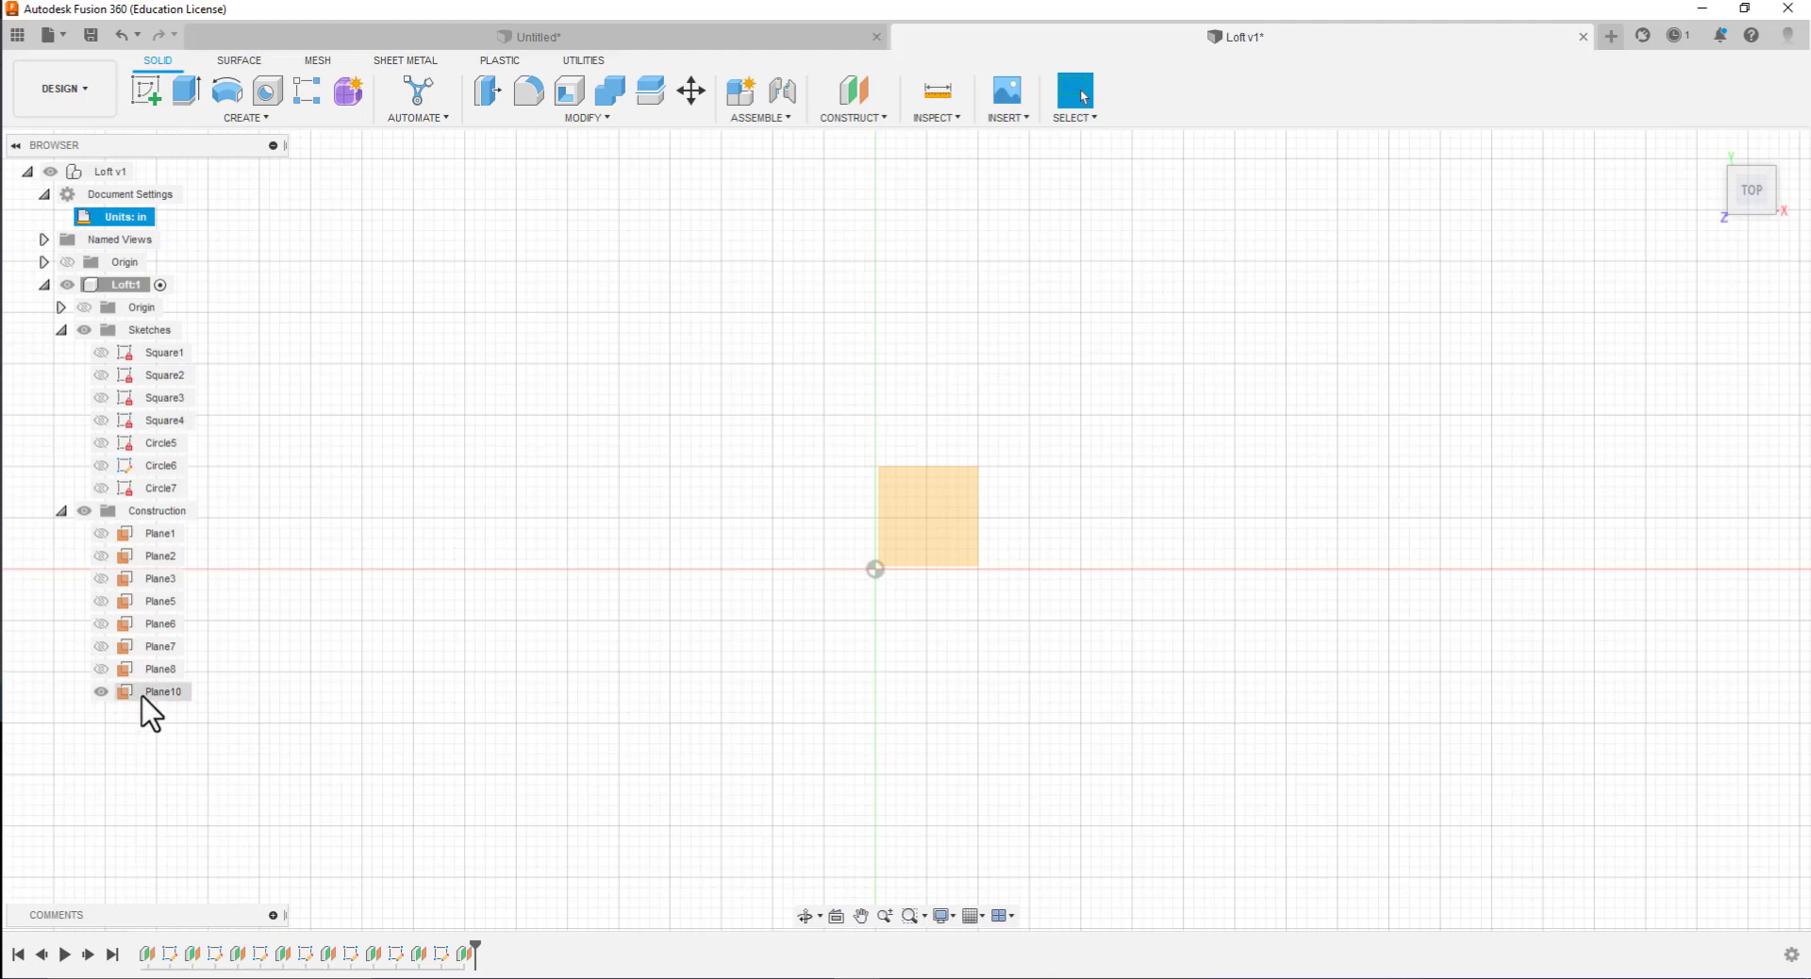
# Start a sketch on the 6 in offset plane and draw a 4 in diameter circle centered about 2 in from the origin in X and Y
pyautogui.click(139, 91)
pyautogui.click(912, 510)
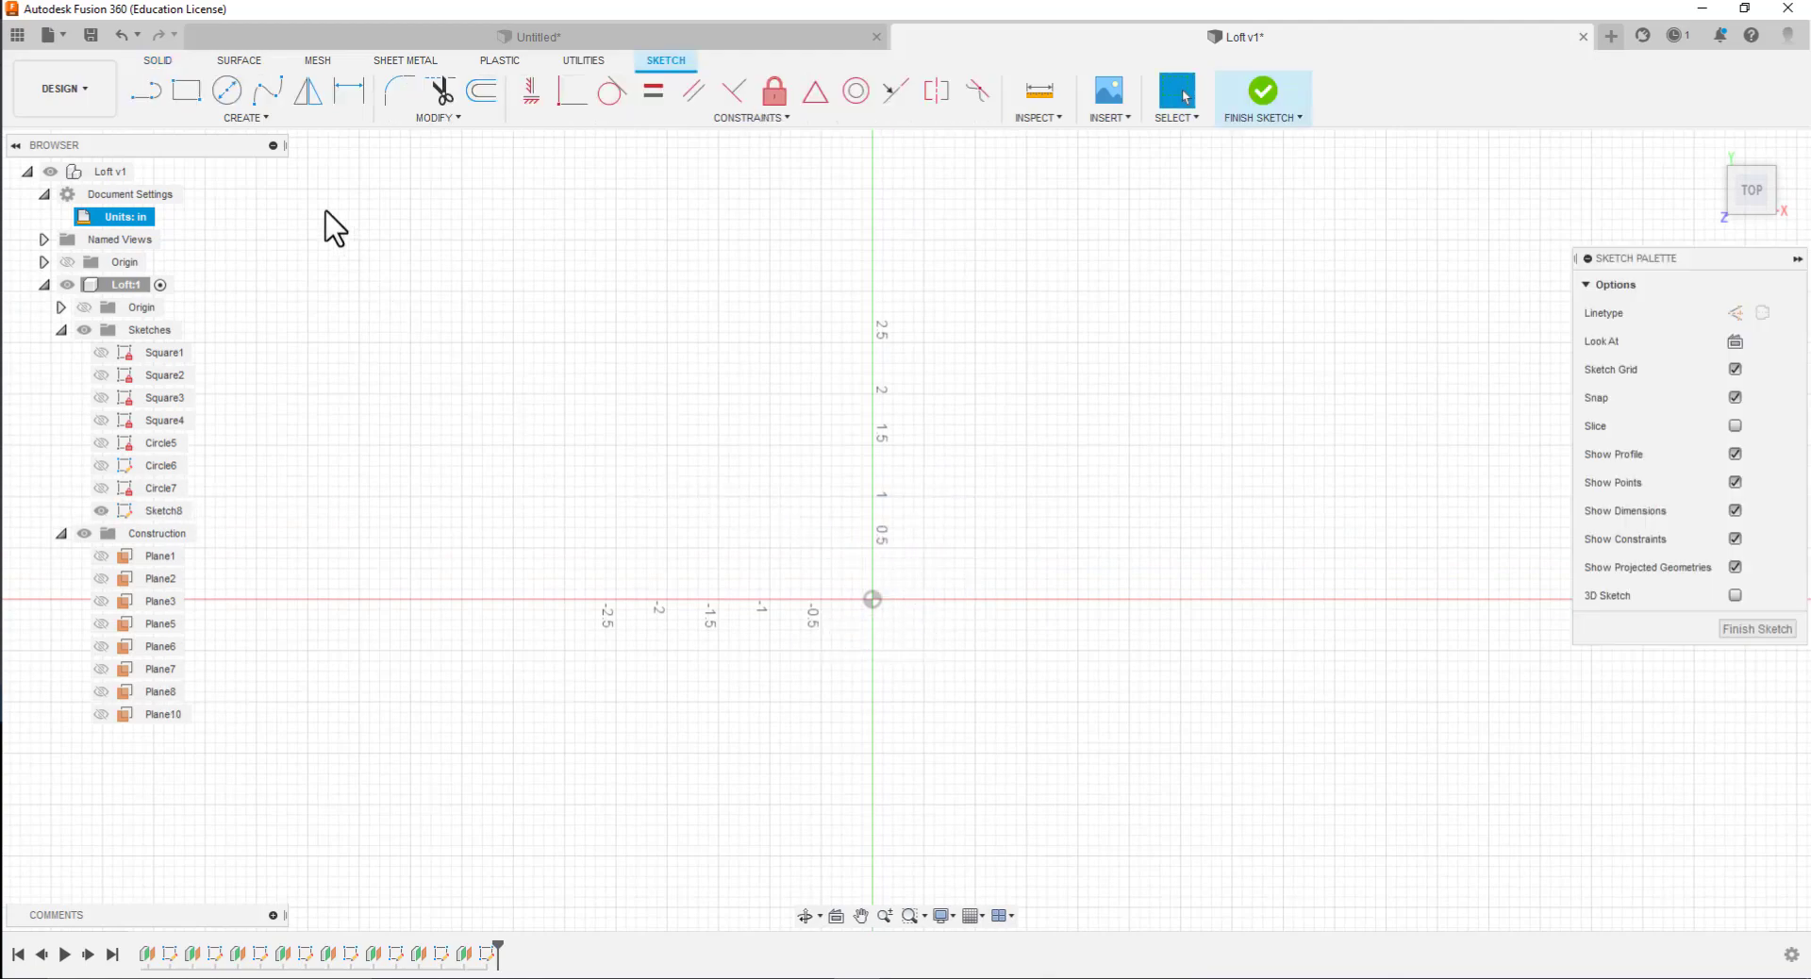
pyautogui.click(224, 92)
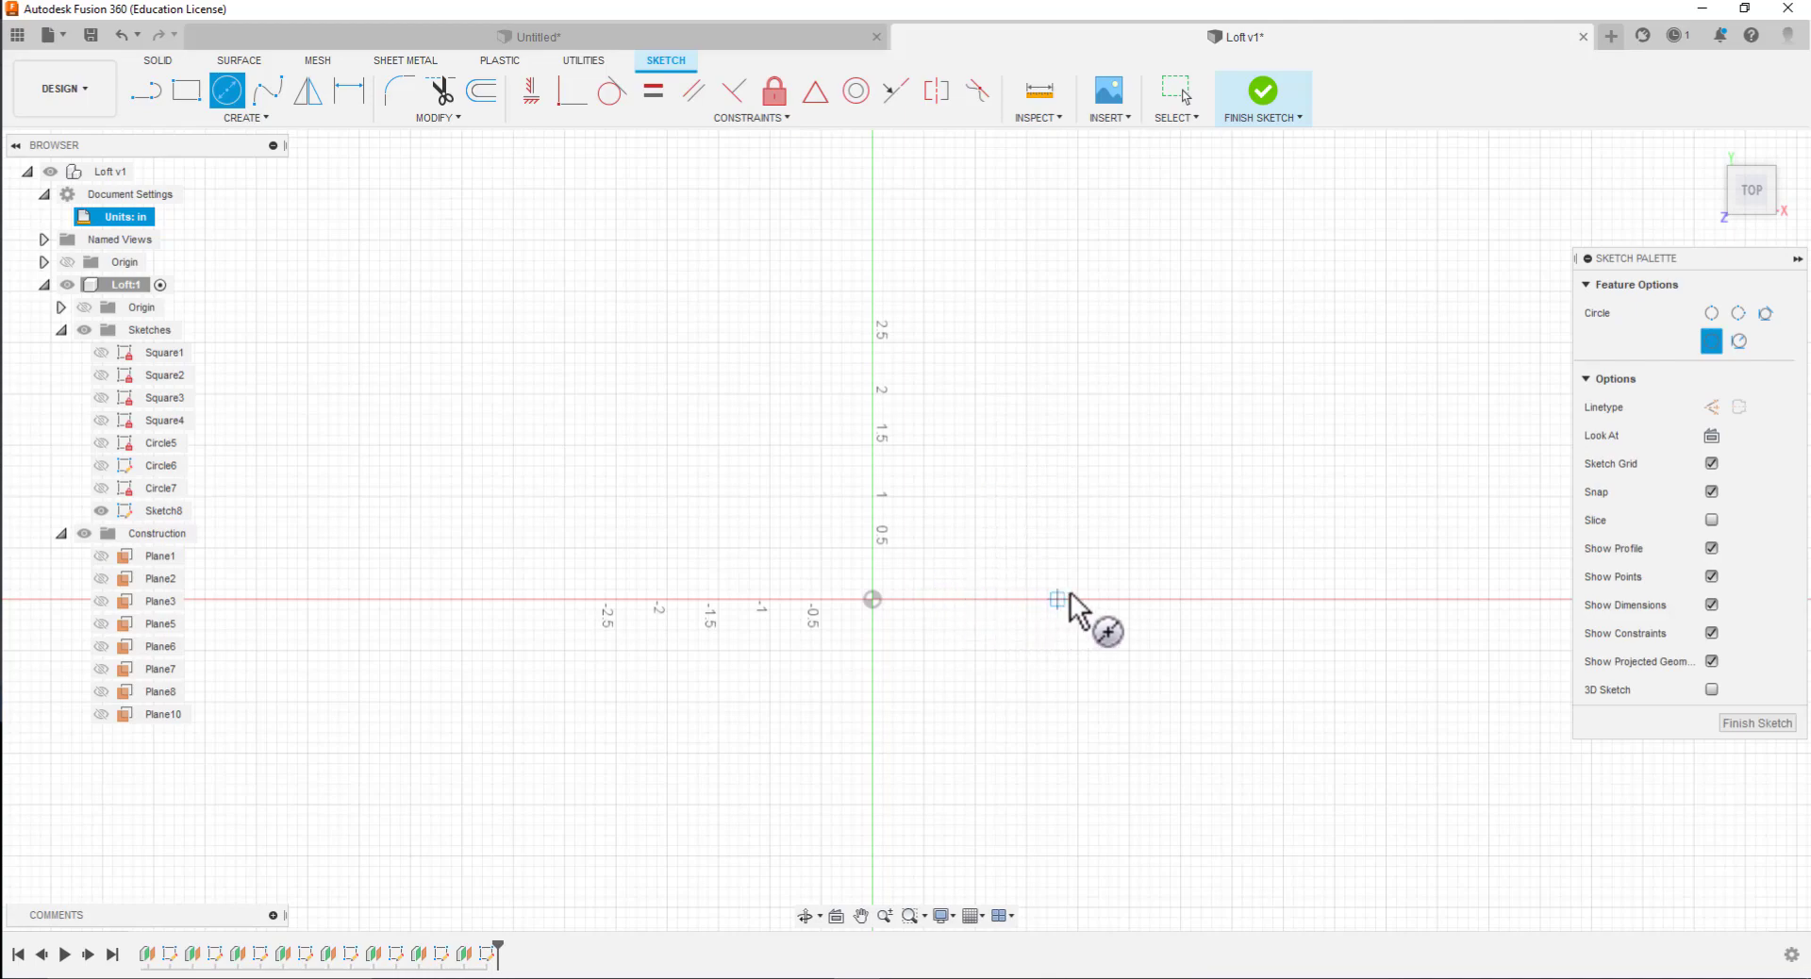
pyautogui.click(1078, 393)
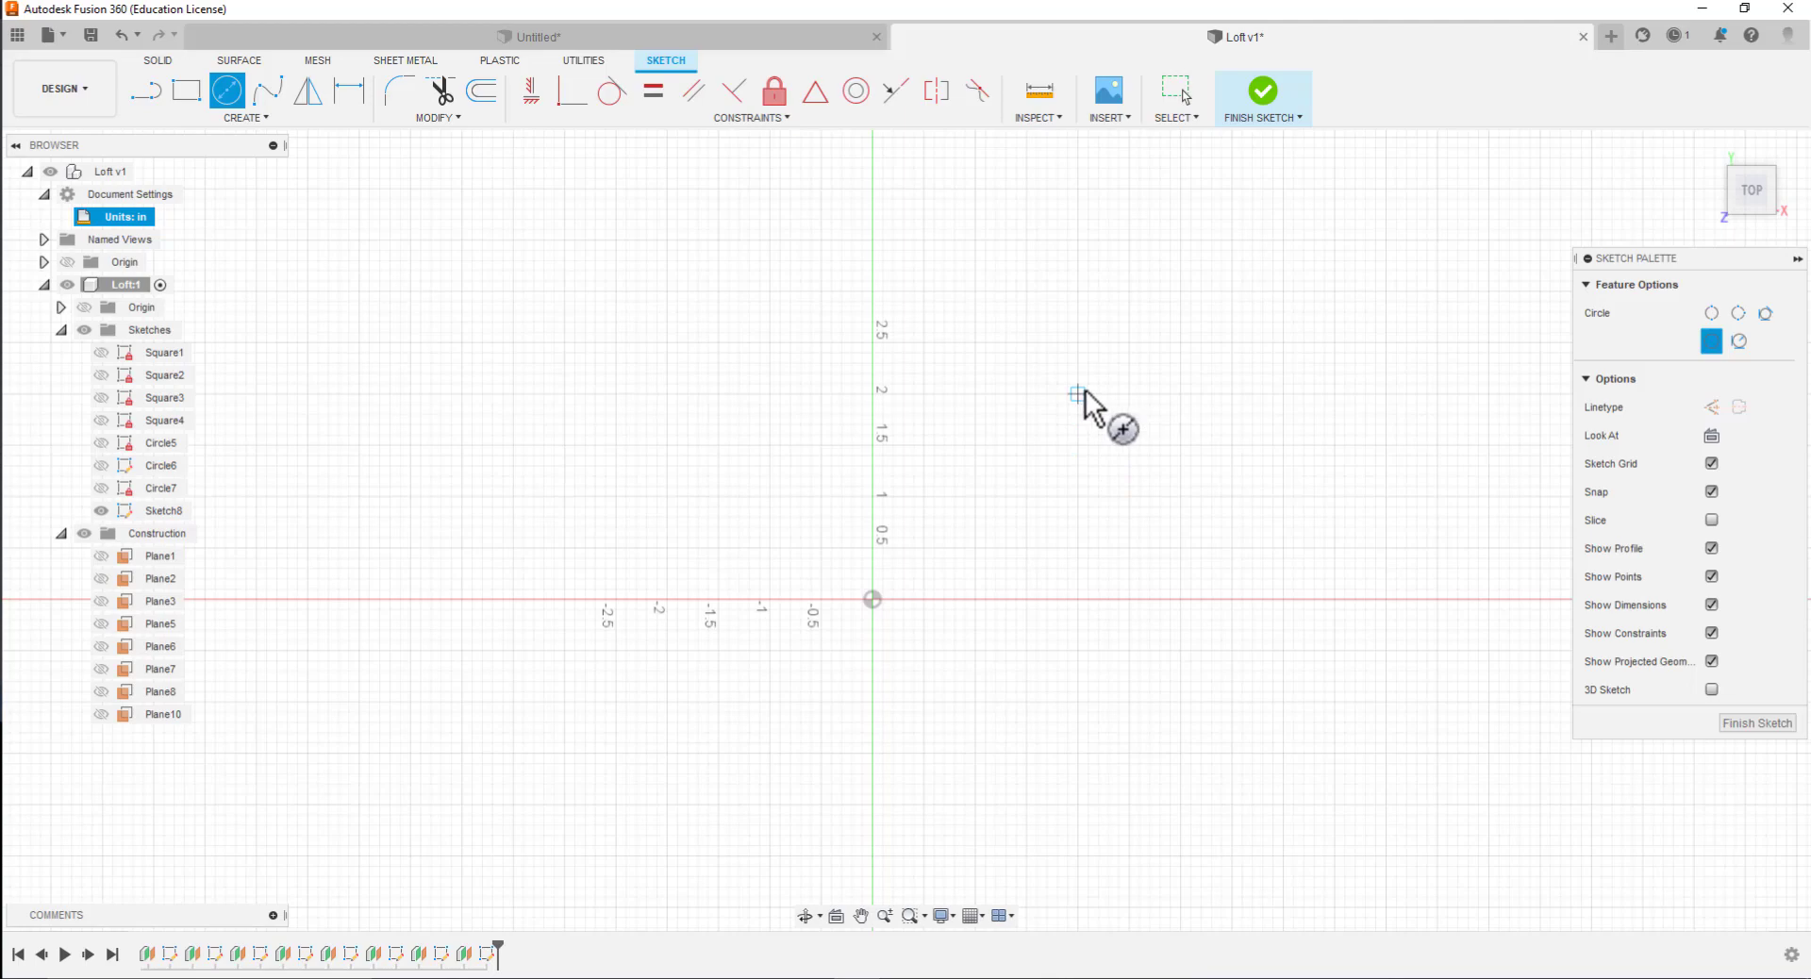
pyautogui.click(1099, 424)
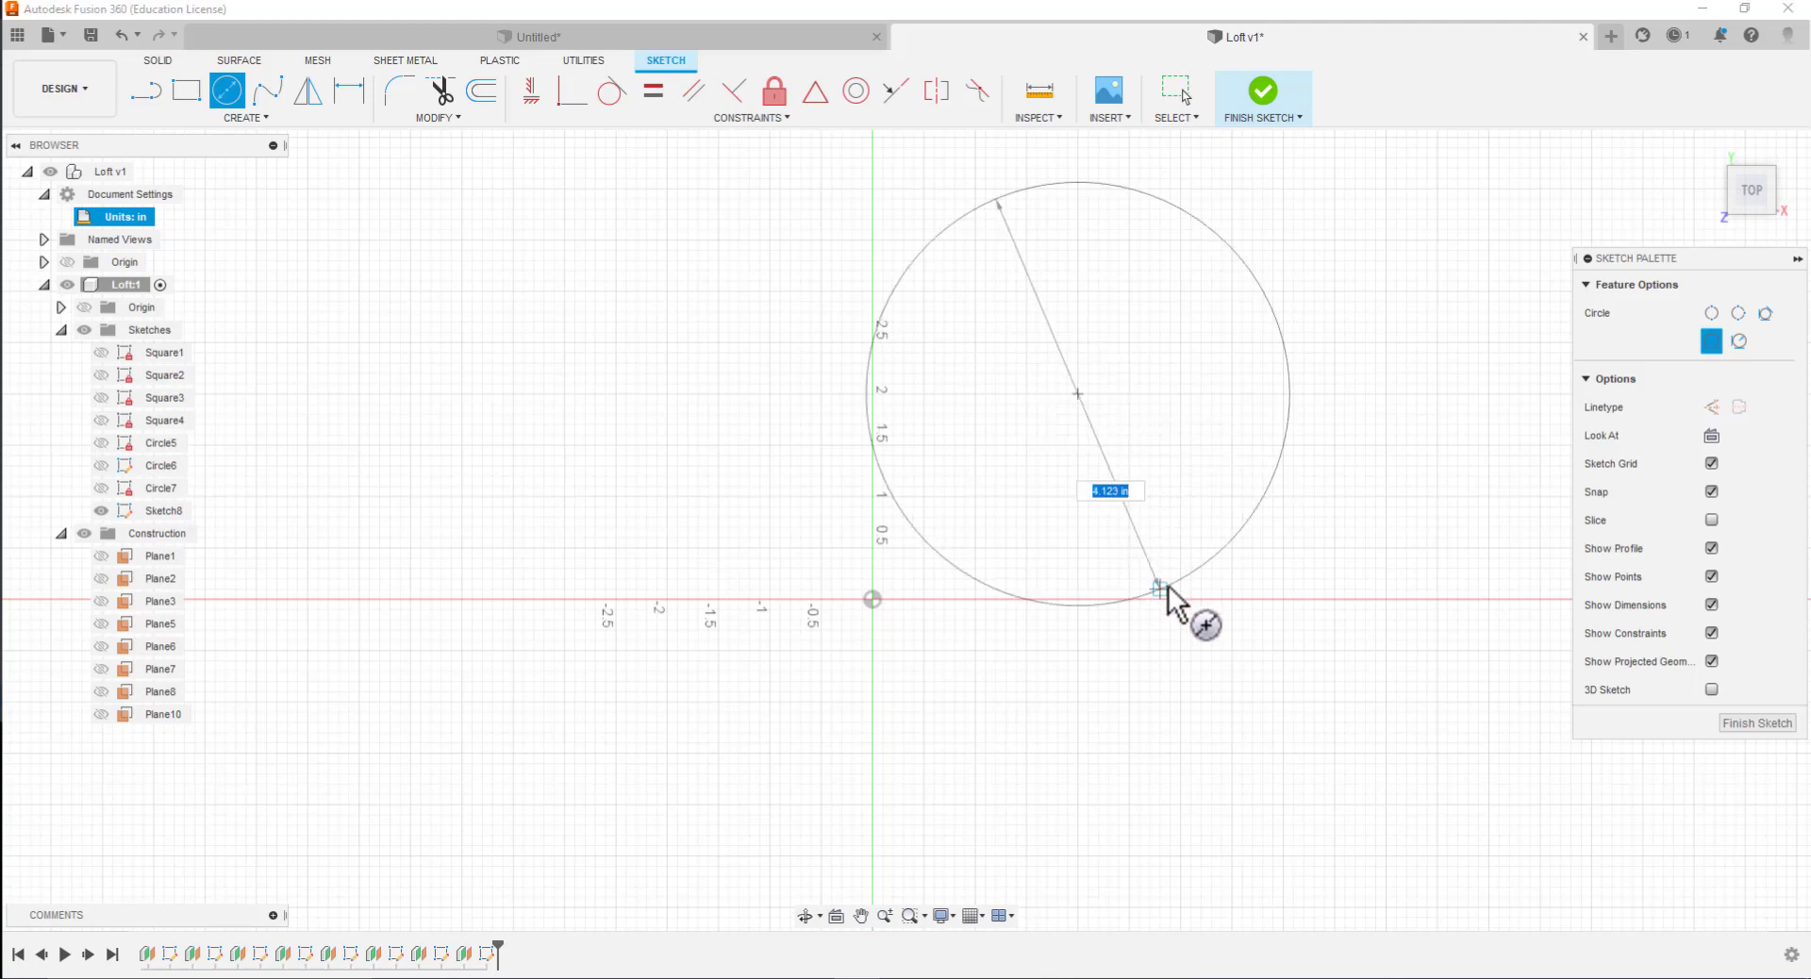
pyautogui.write('4')
pyautogui.press('Tab')
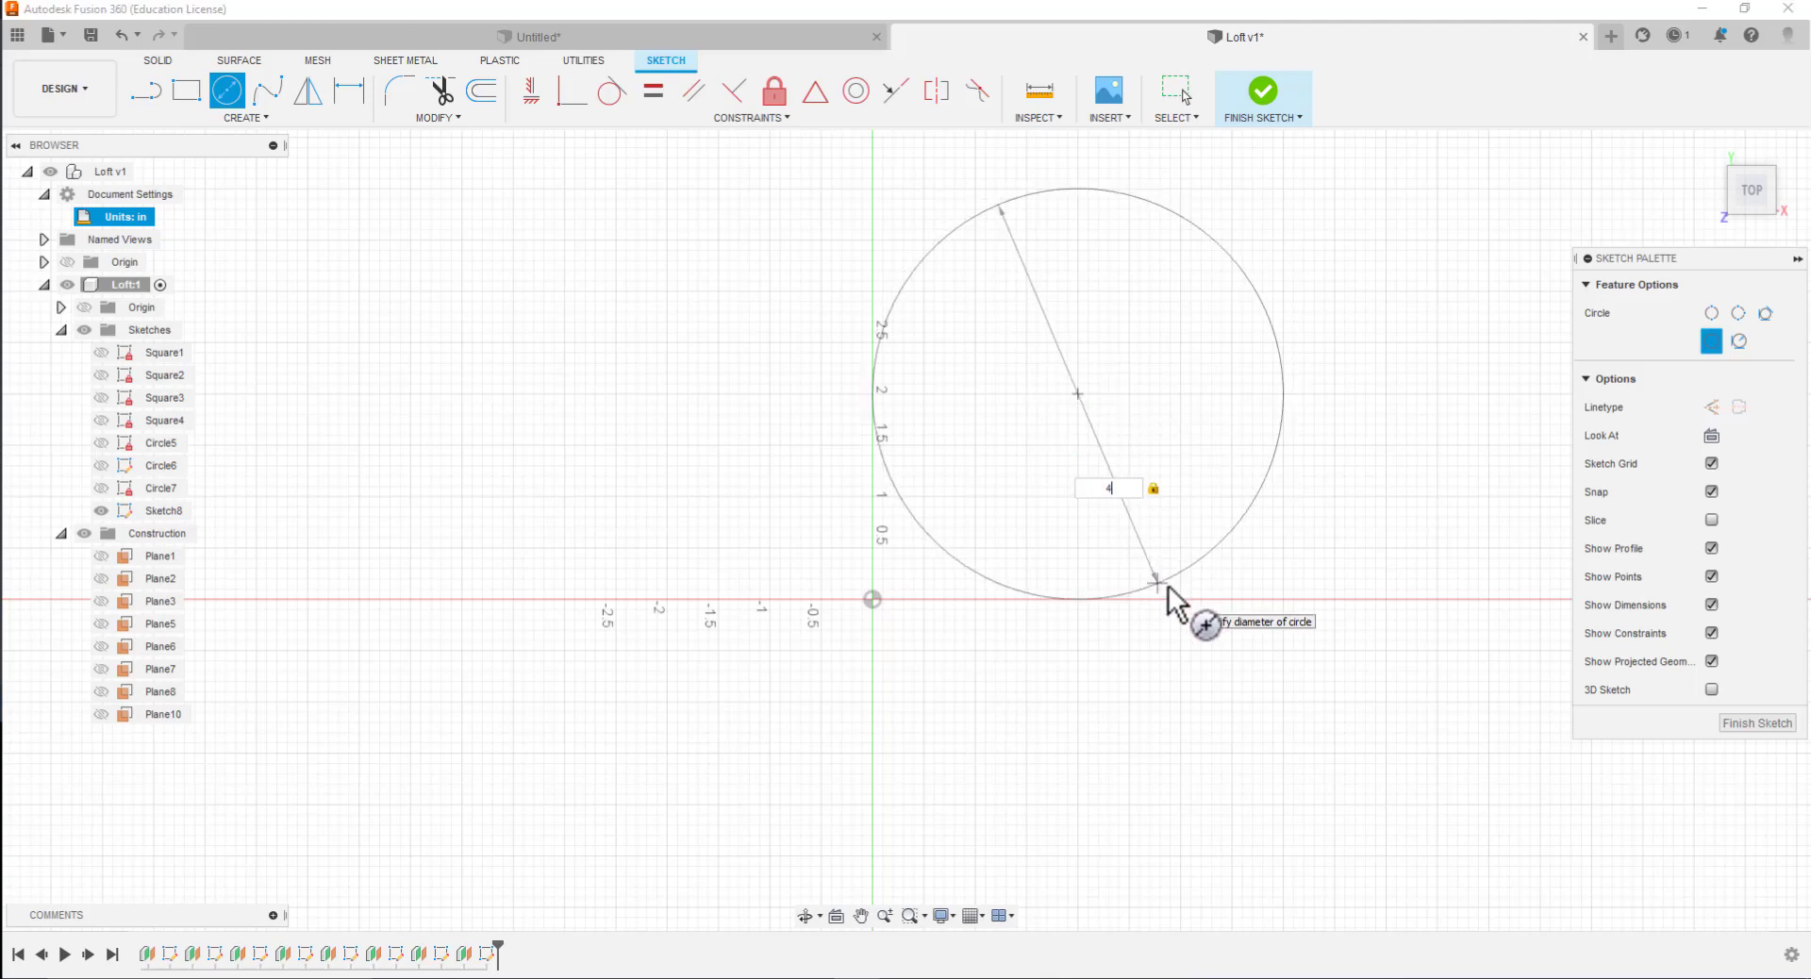
pyautogui.press('Return')
pyautogui.press('Escape')
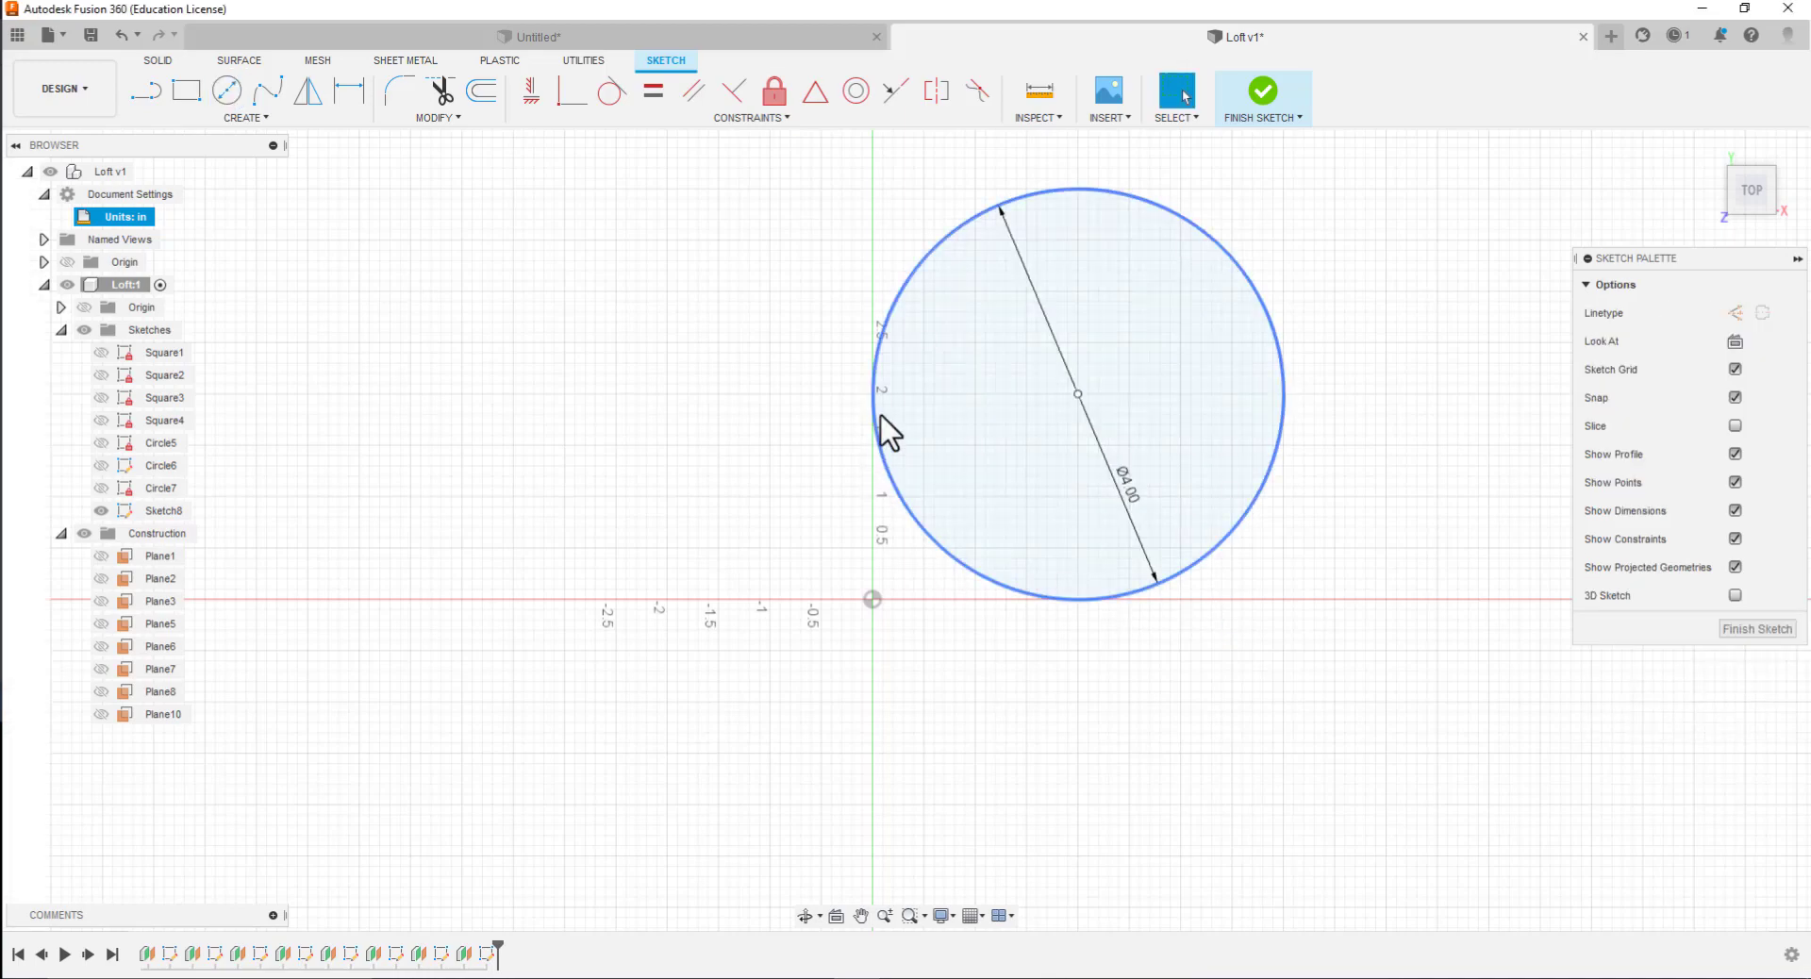
# Dimension the vertical distance between the origin and the new circle's center as 2 in
pyautogui.click(367, 104)
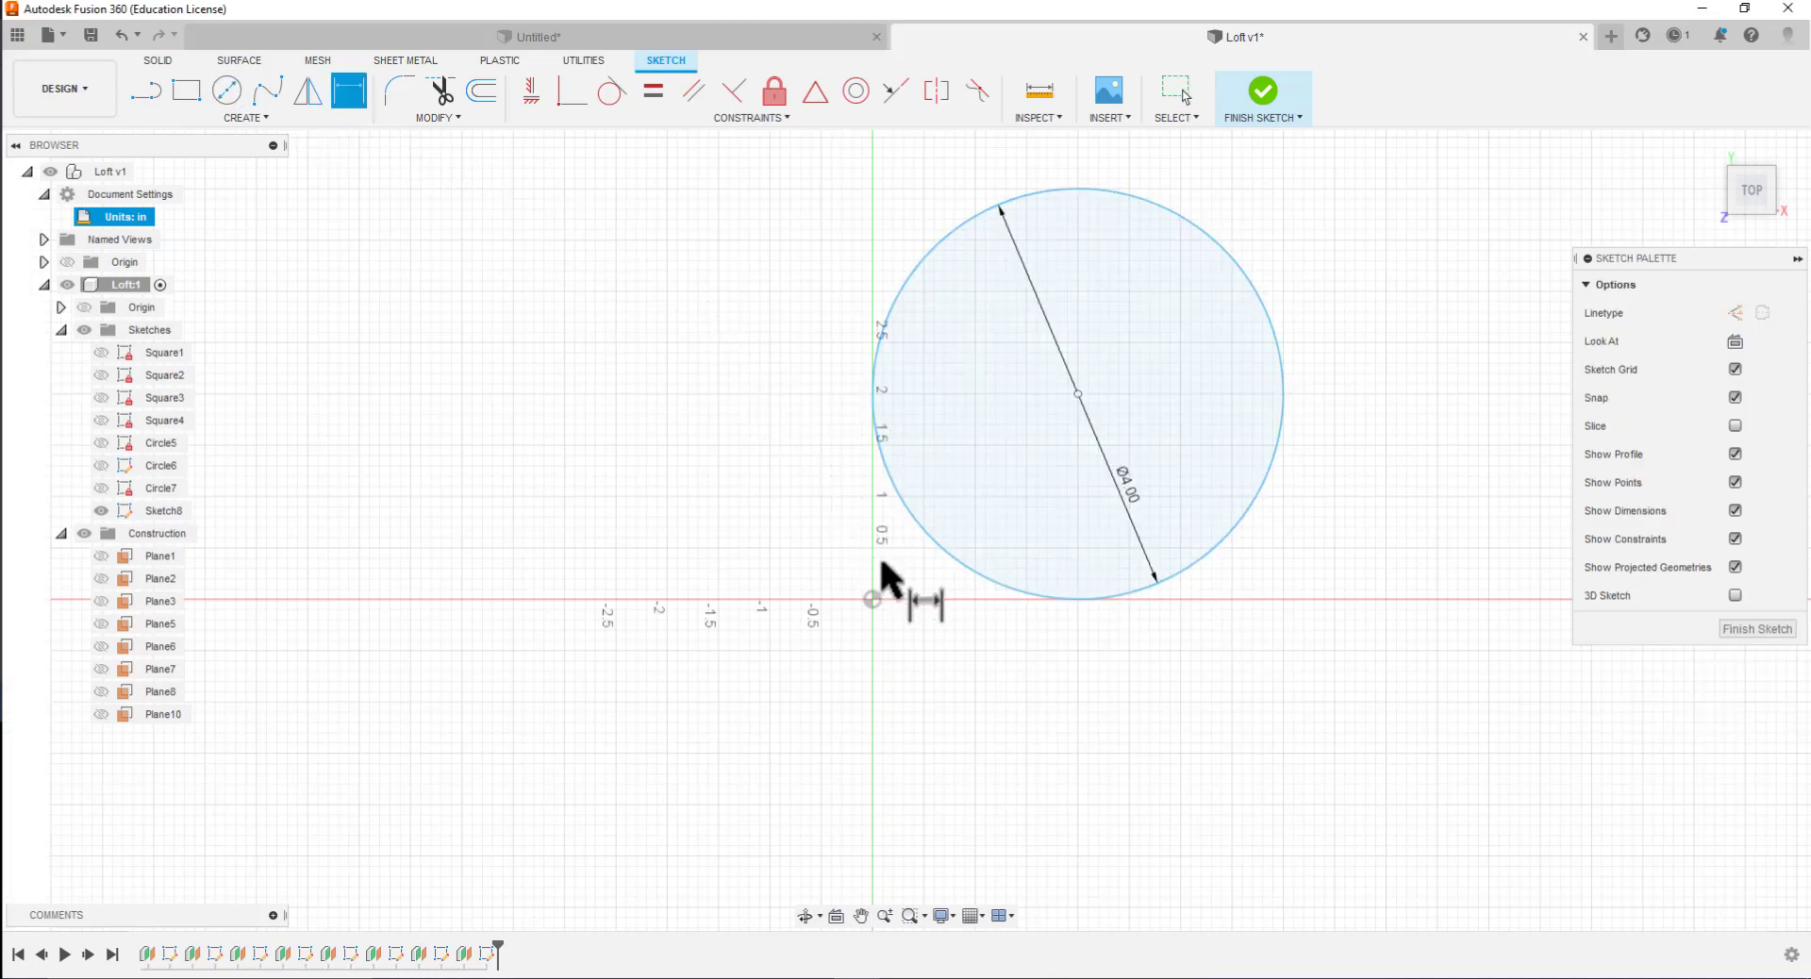
pyautogui.click(871, 596)
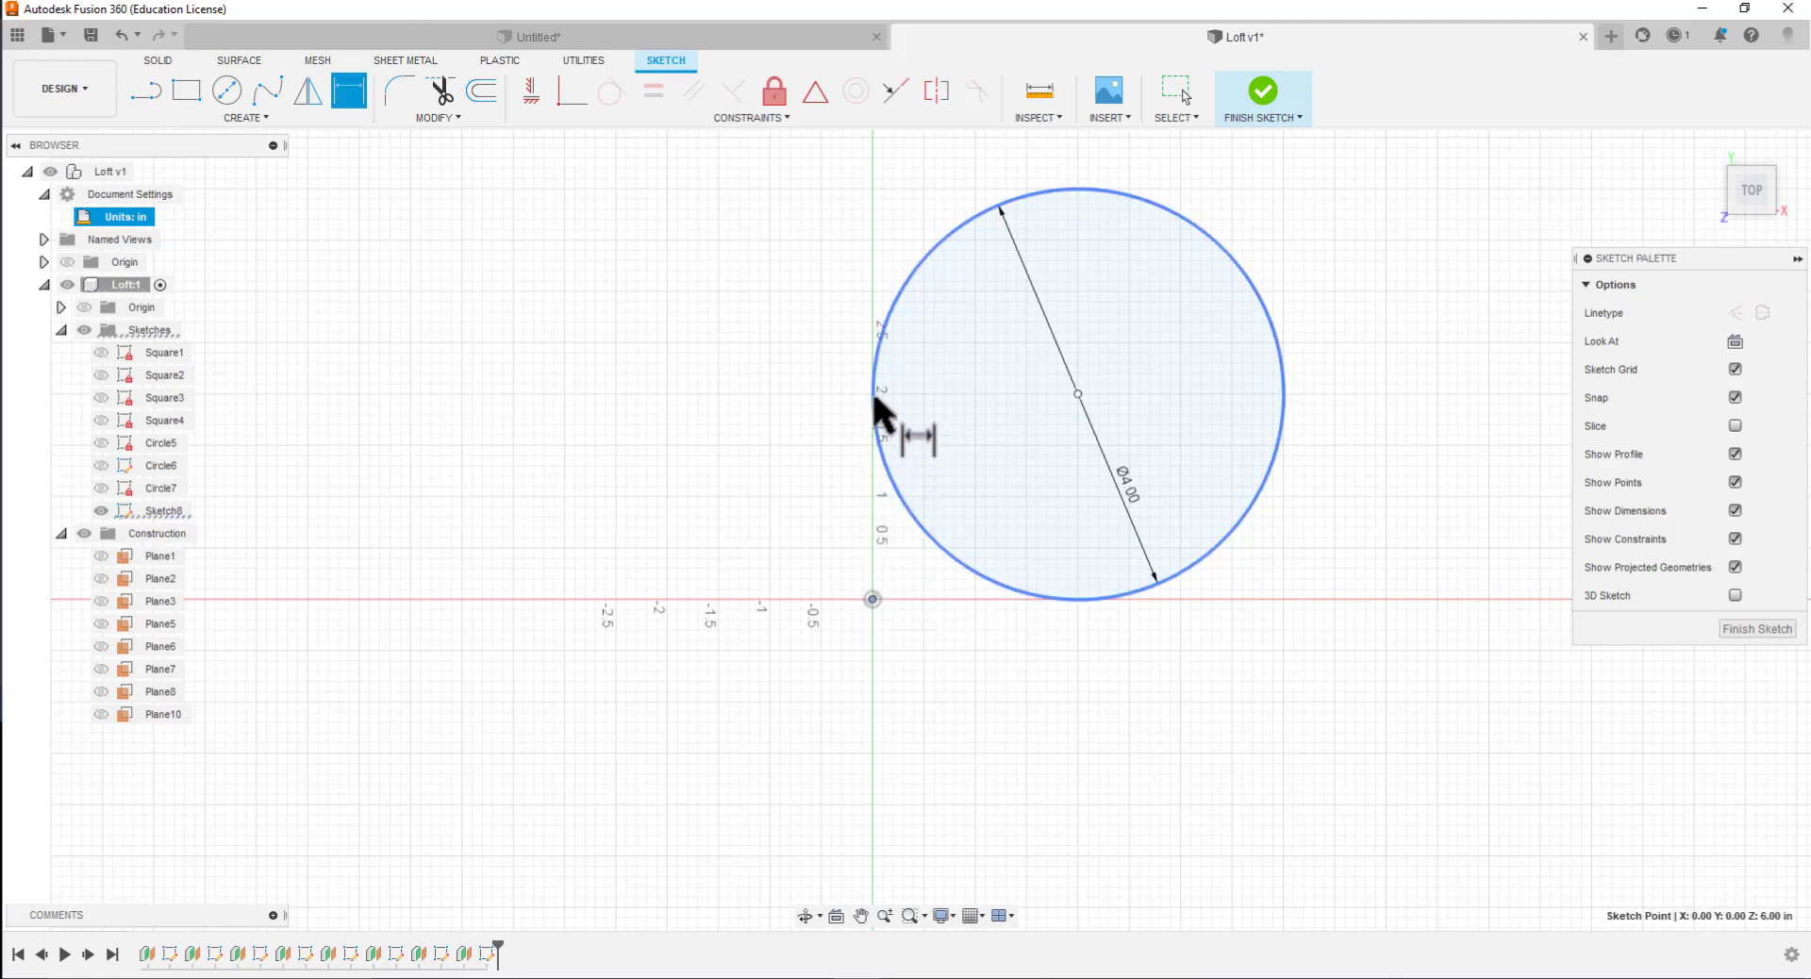
pyautogui.click(1078, 394)
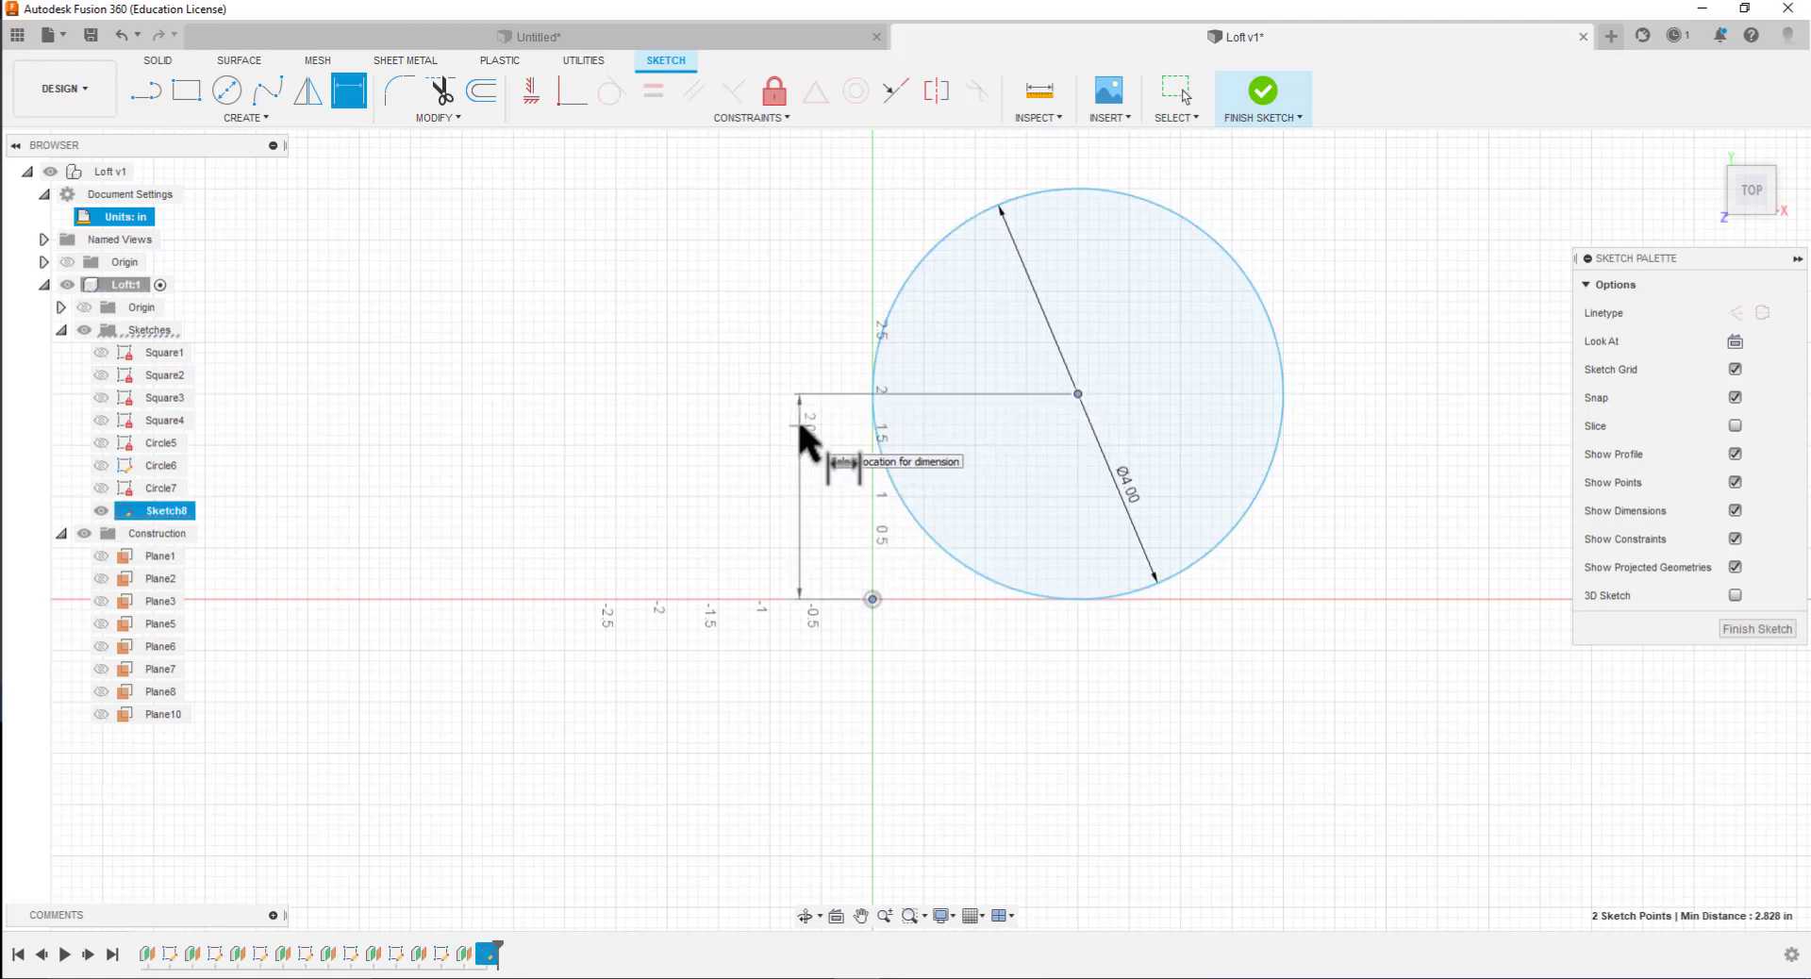
pyautogui.click(796, 416)
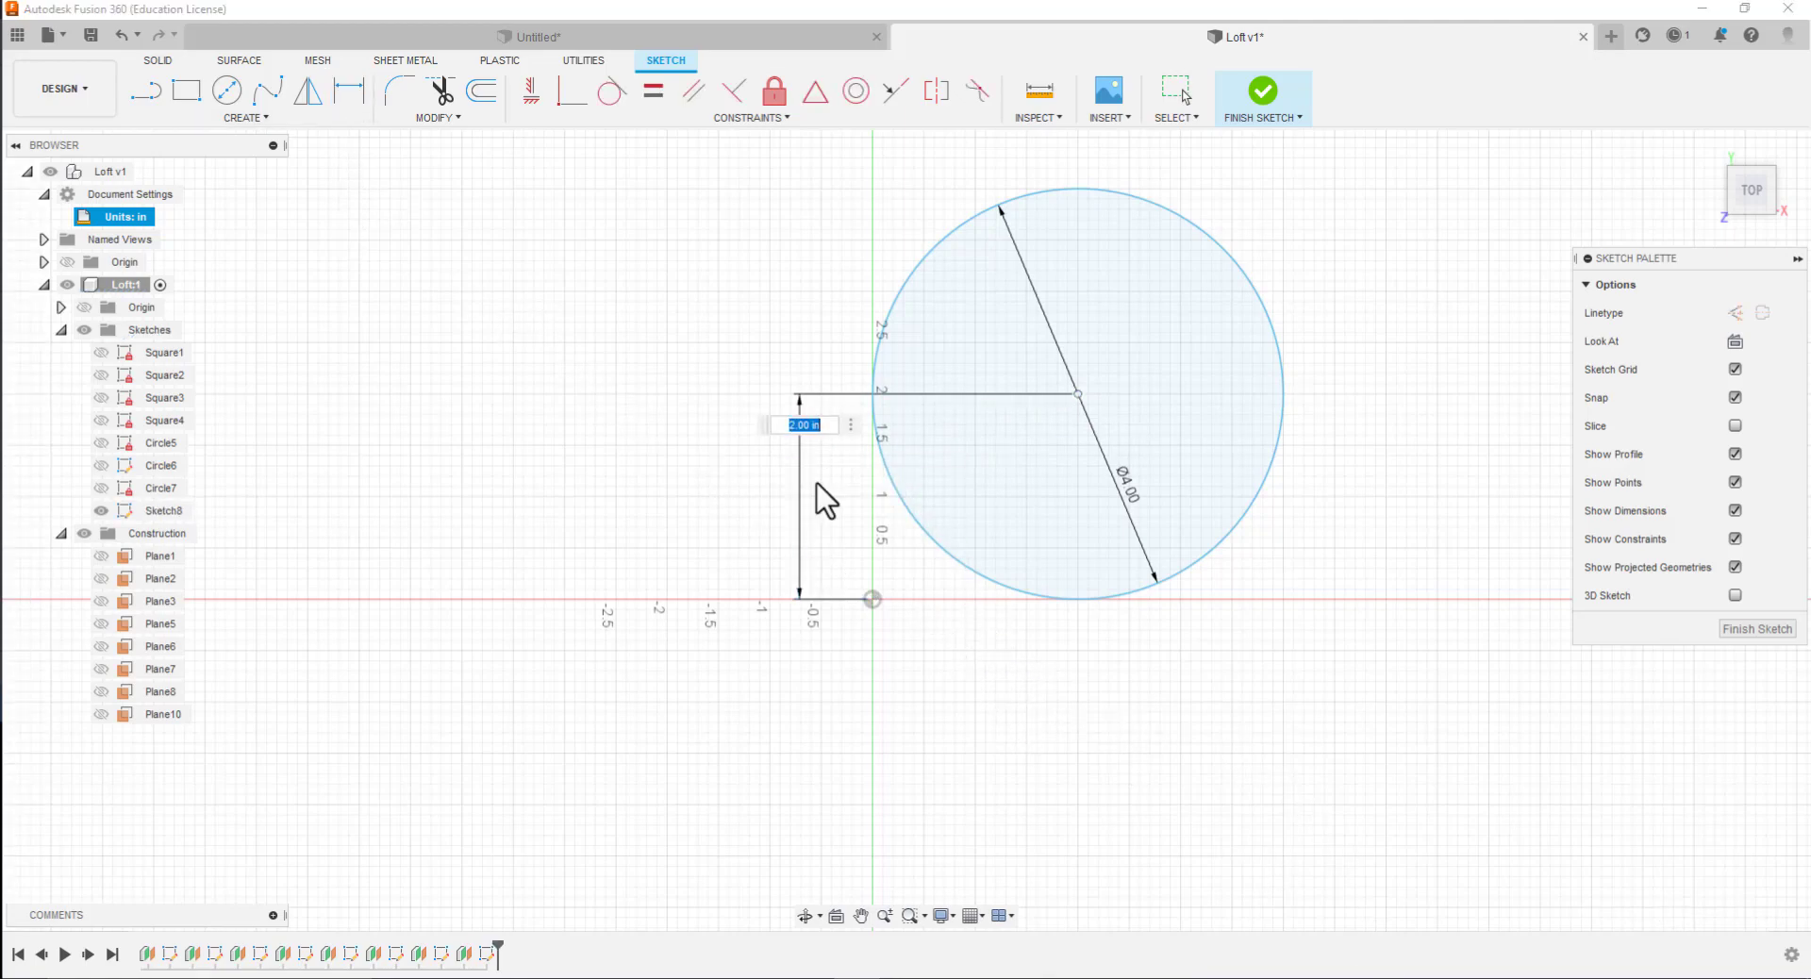
pyautogui.click(346, 101)
pyautogui.press('Return')
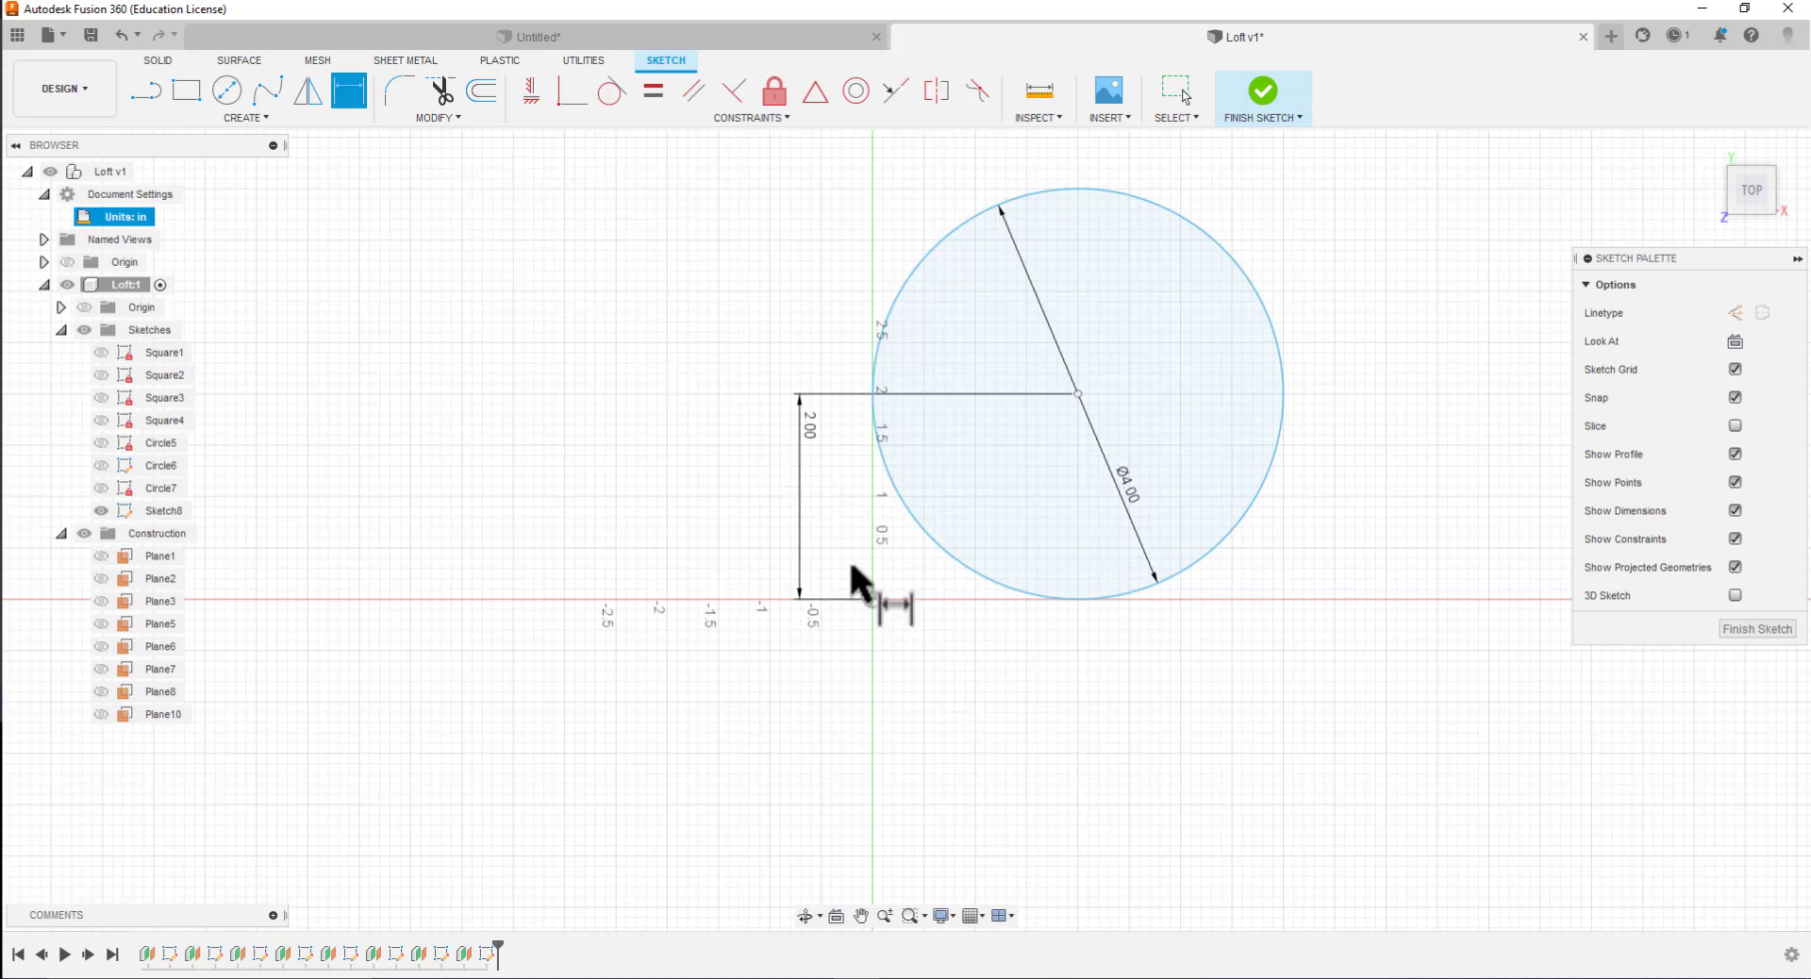
# Dimension the horizontal distance between the origin and the new circle's center as 2 in
pyautogui.click(871, 599)
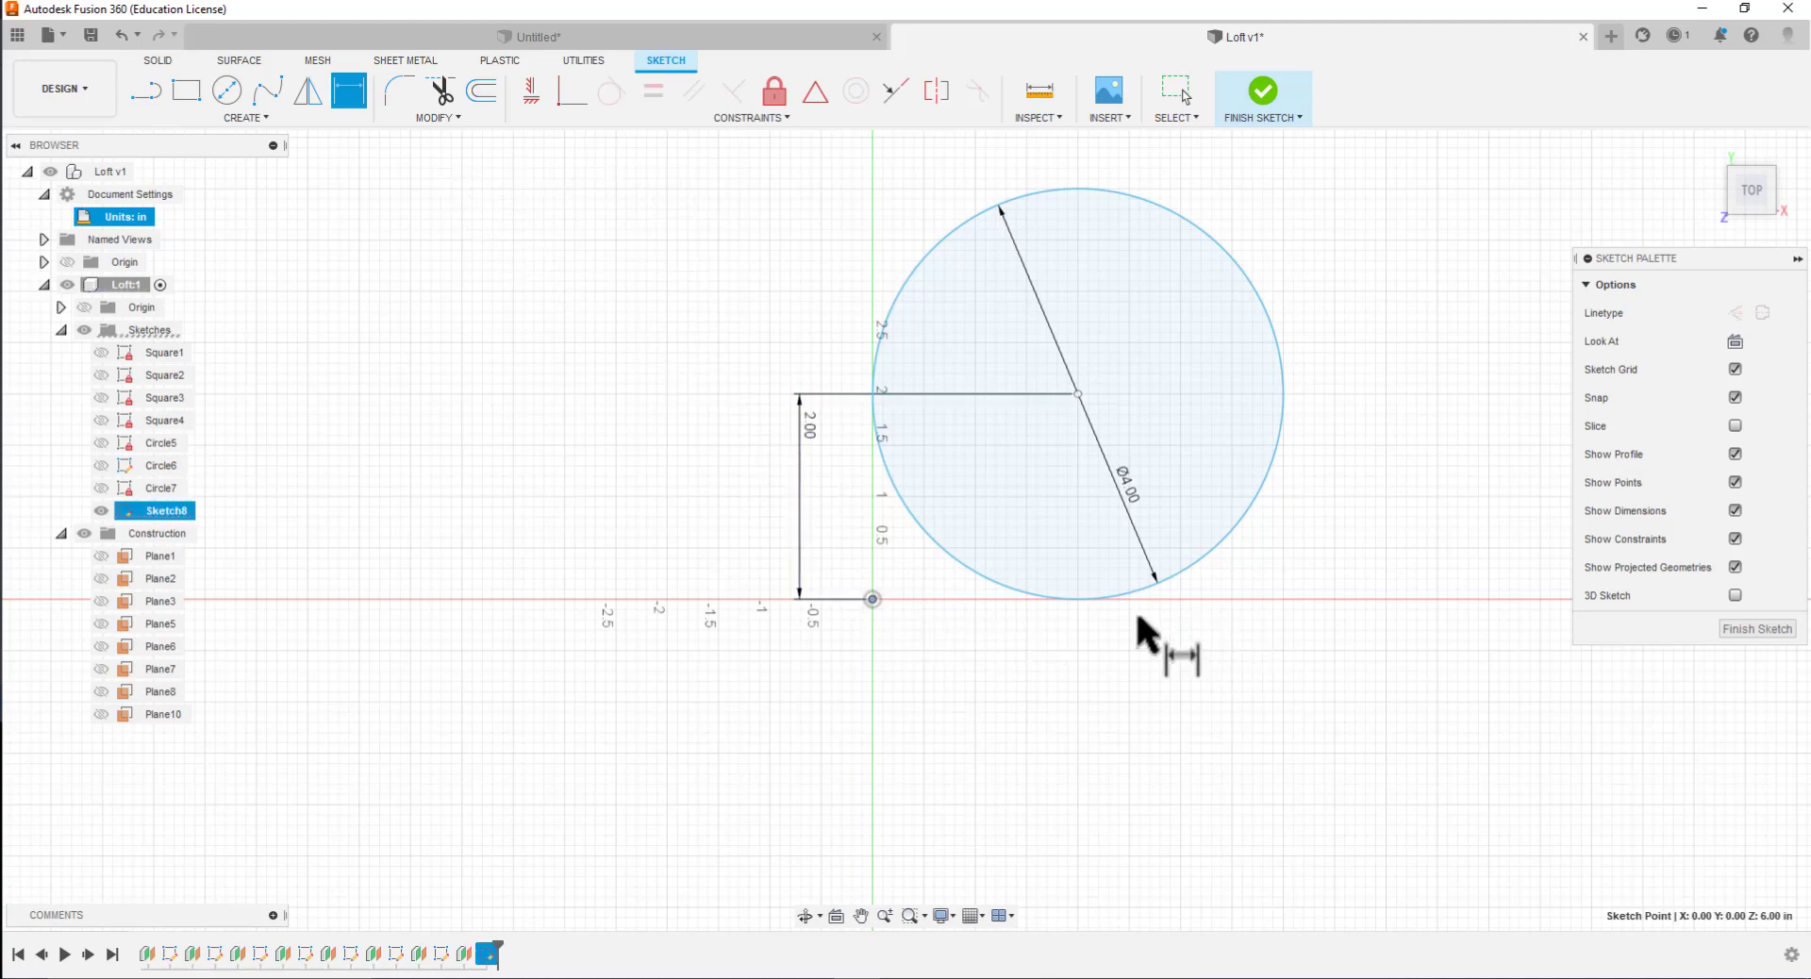
pyautogui.click(1077, 600)
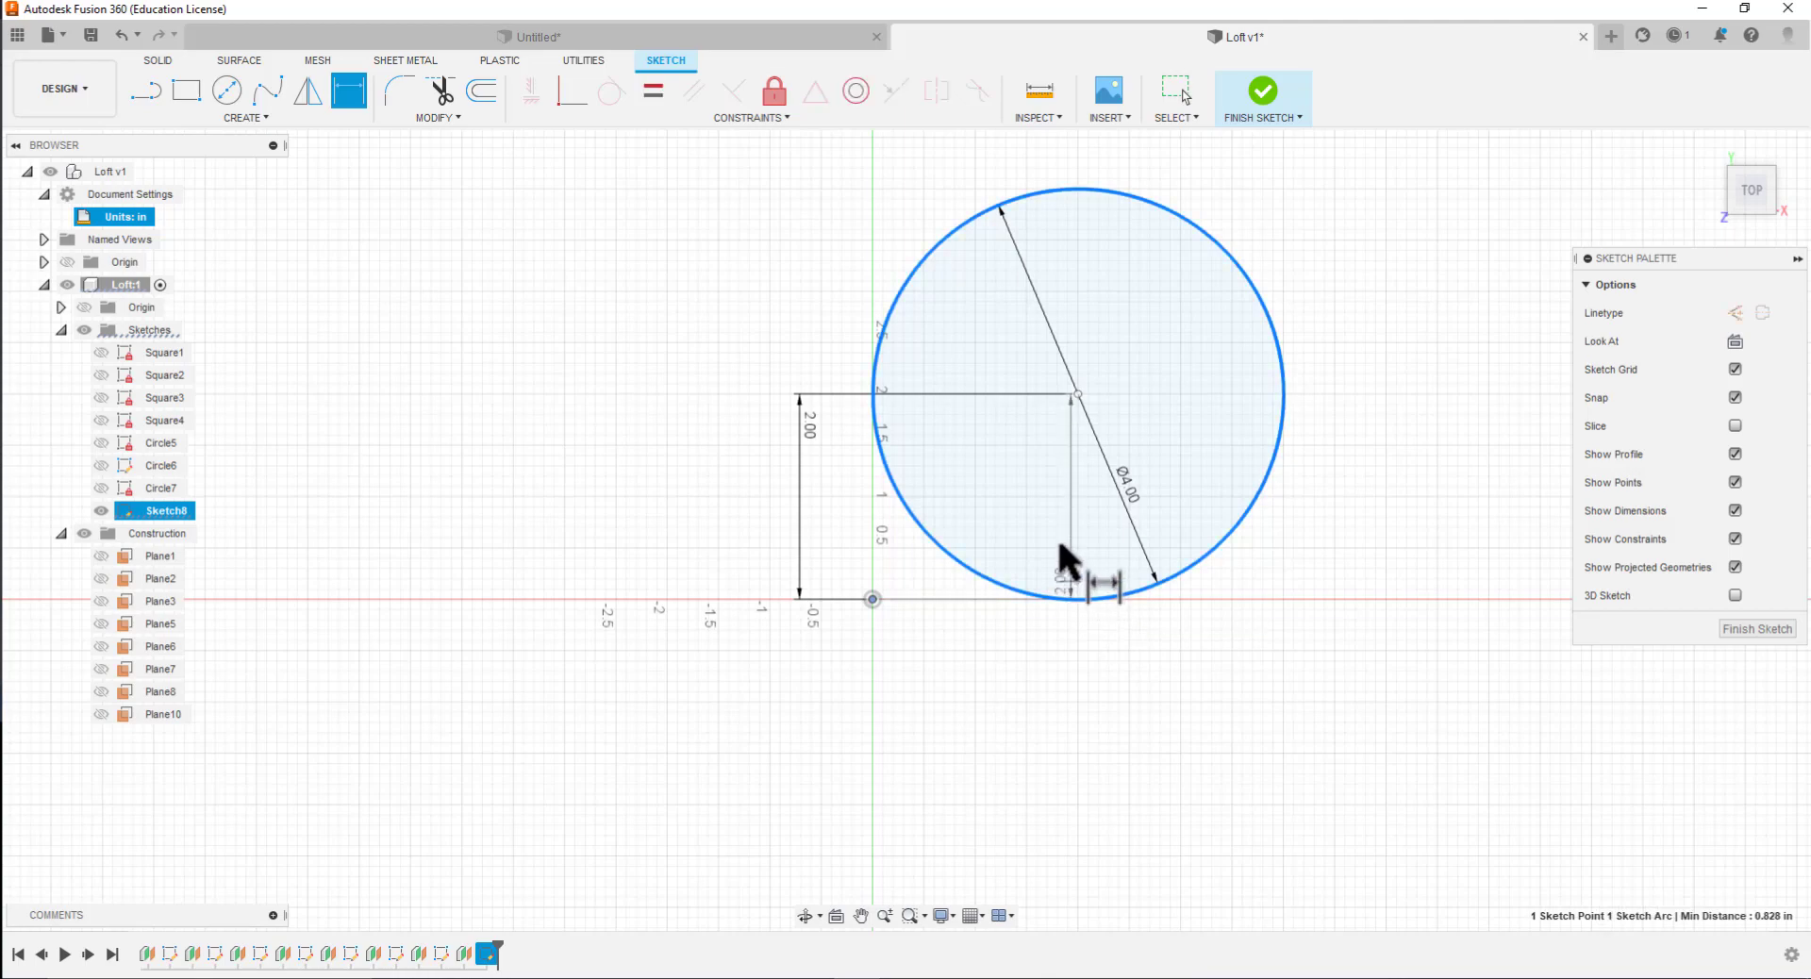
pyautogui.click(947, 658)
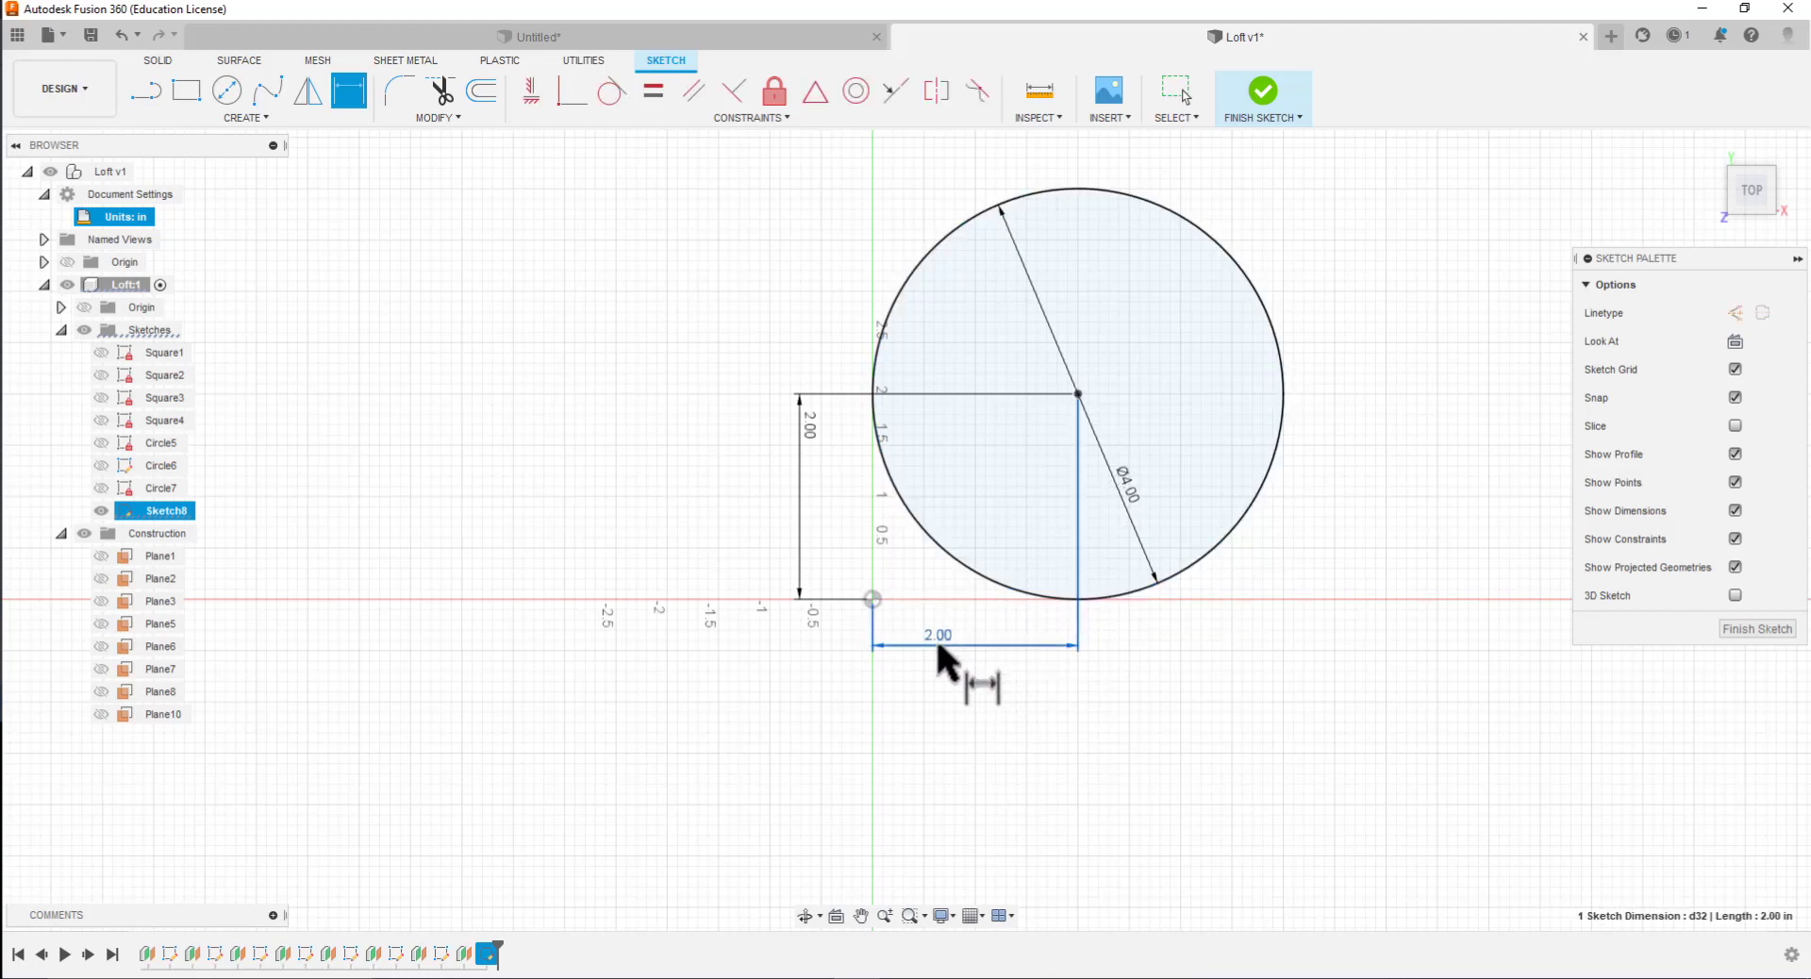
# Finish the sketch of the uppermost circle and hide it
pyautogui.click(1755, 630)
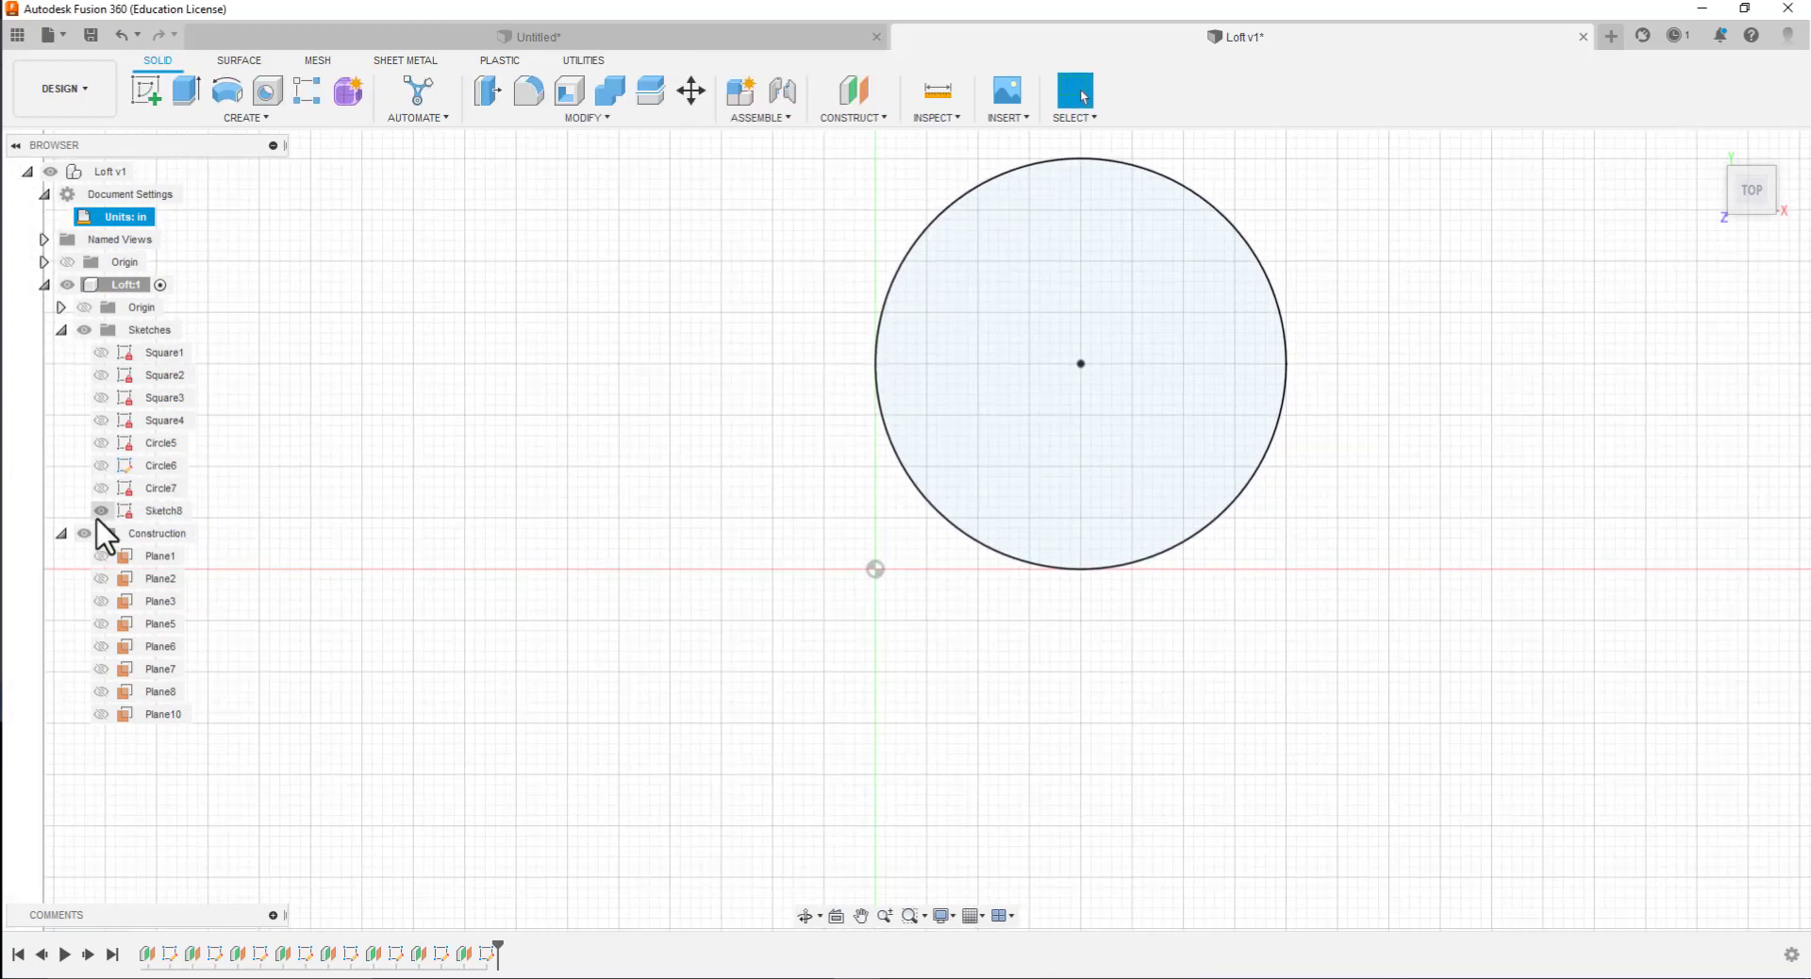
pyautogui.click(132, 510)
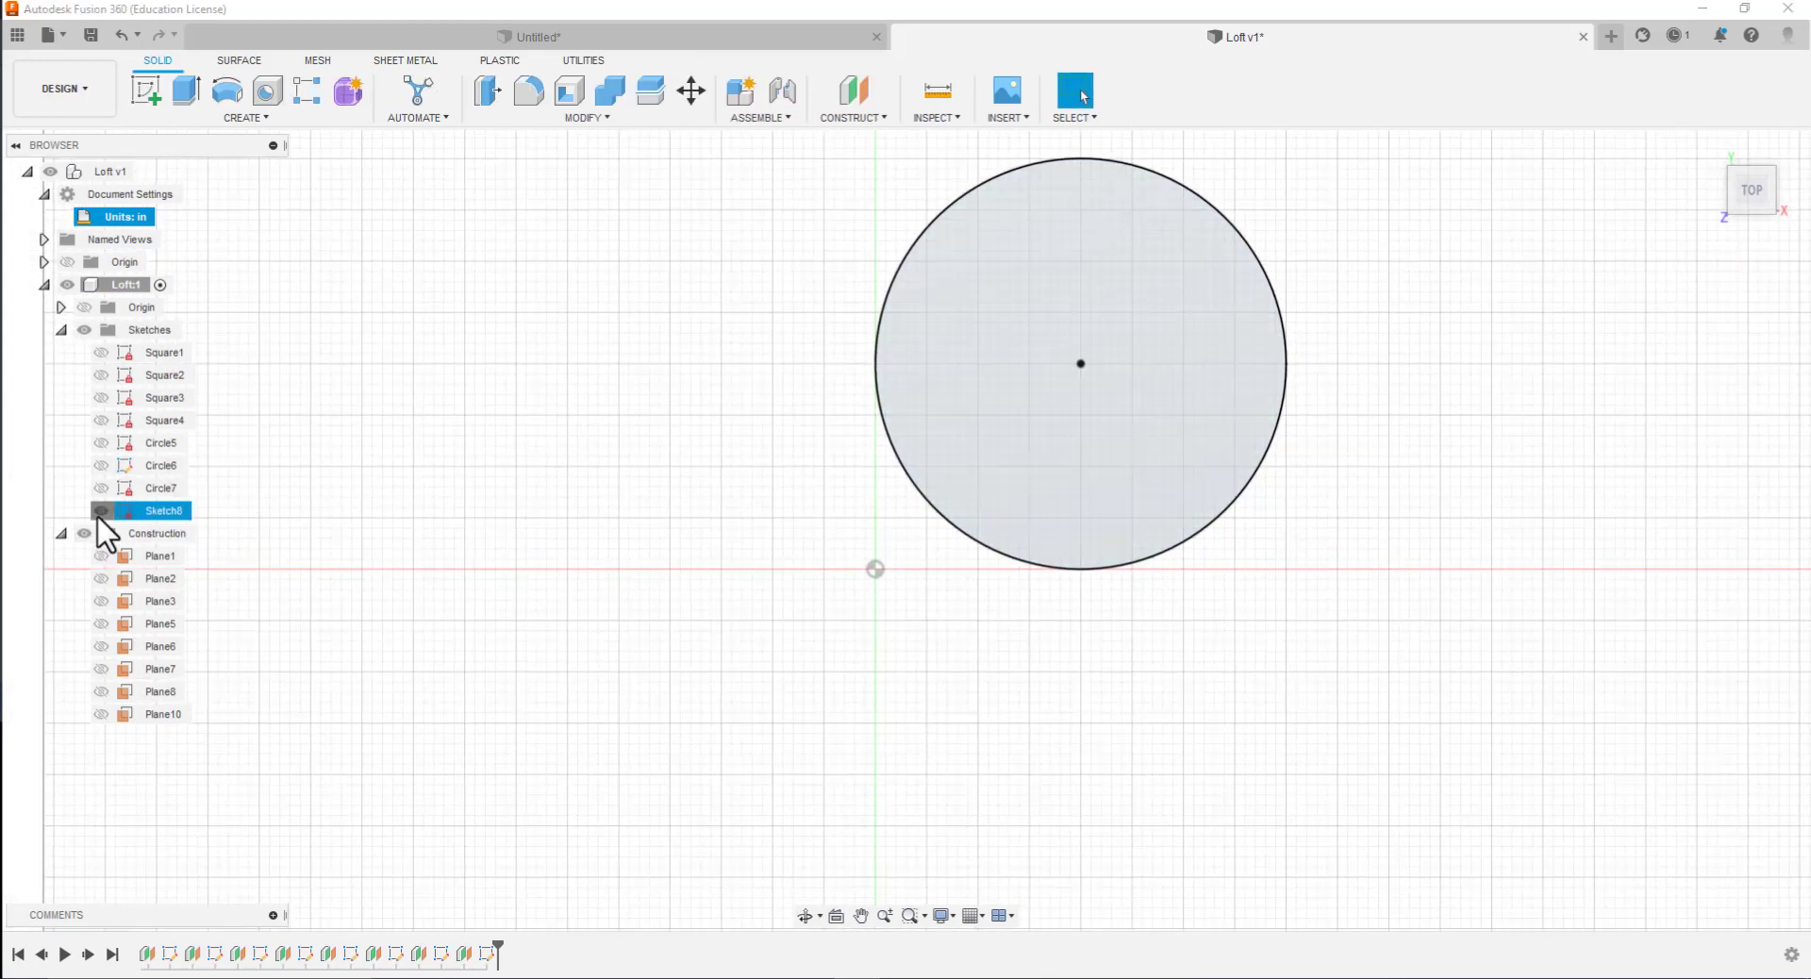
# Delete the duplicate 4 in diameter dimension from the Circle6 sketch, finish the sketch and hide it
pyautogui.click(127, 461)
pyautogui.doubleClick(126, 464)
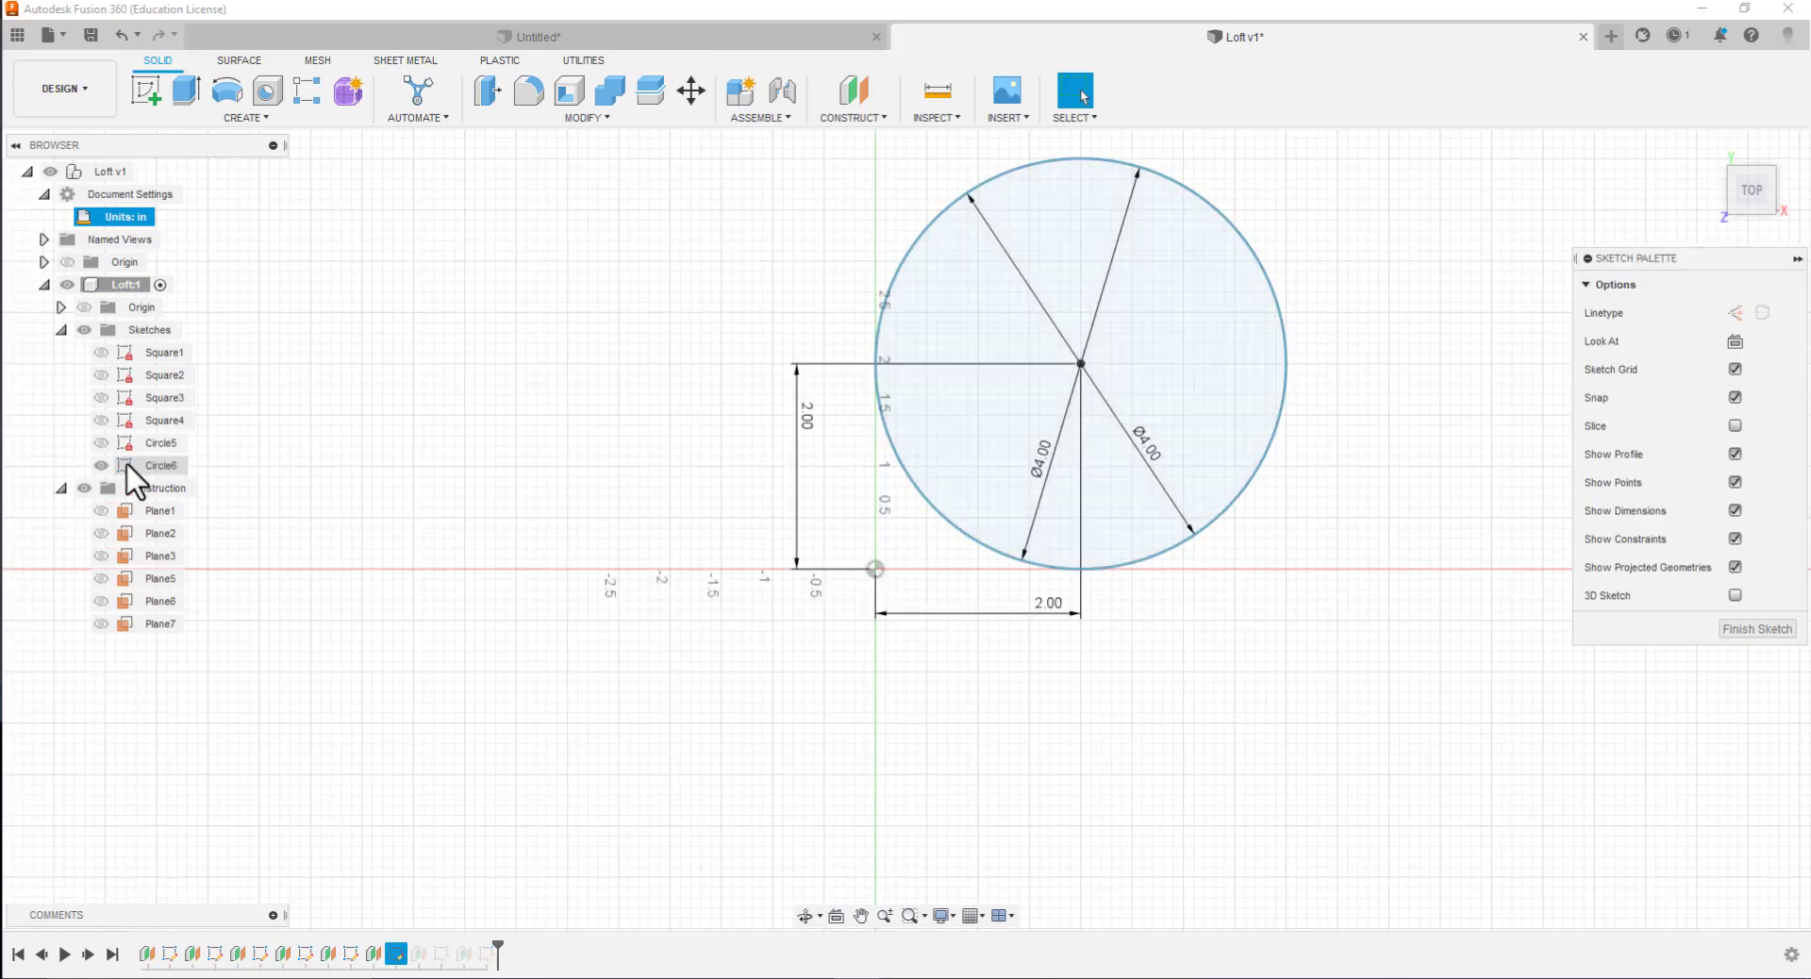
pyautogui.click(1087, 342)
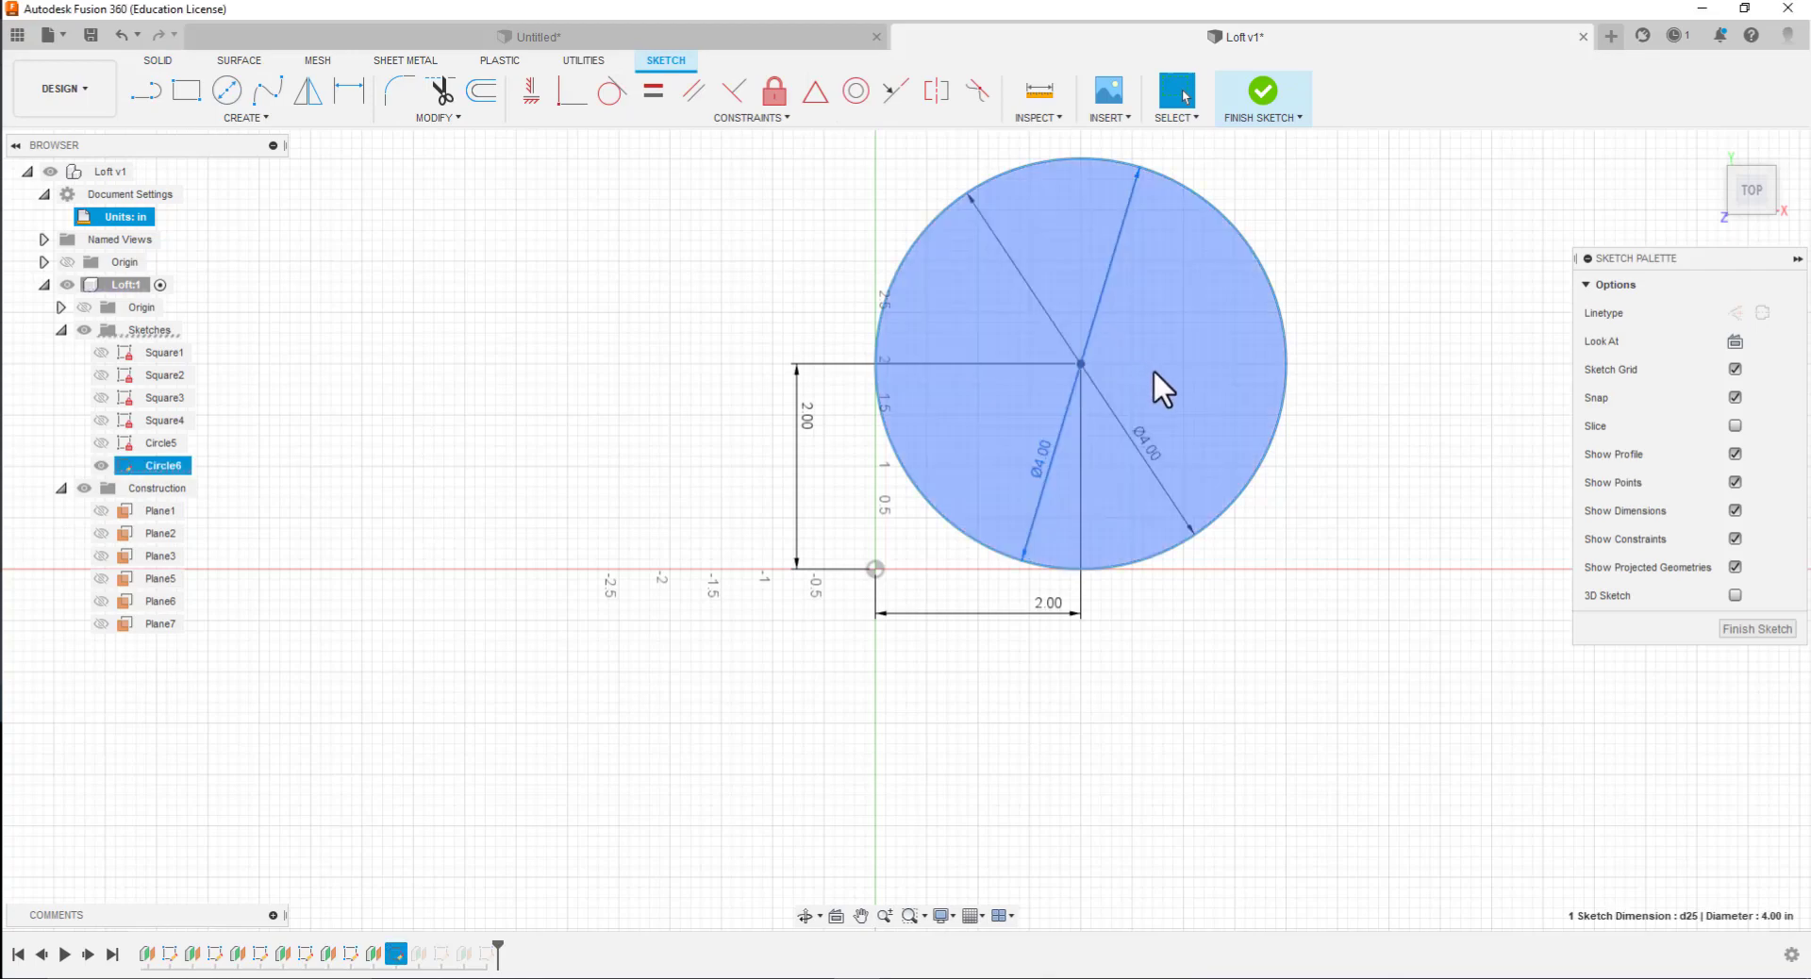
pyautogui.press('Delete')
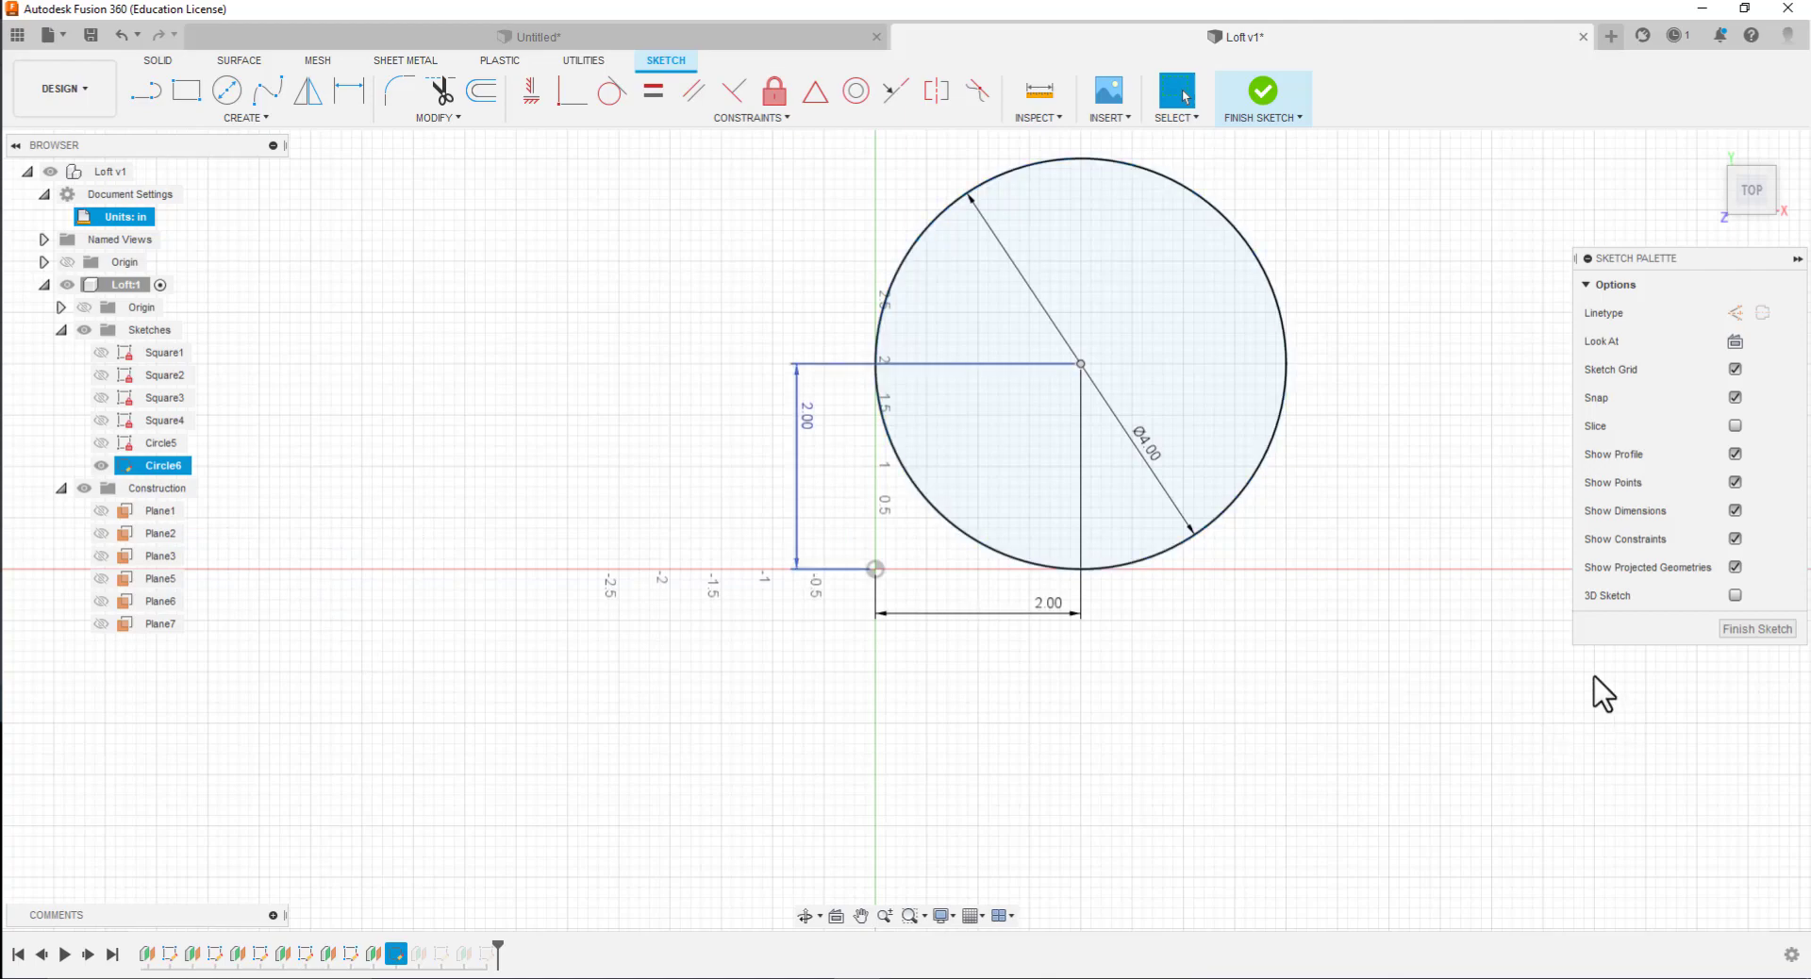
pyautogui.click(1754, 631)
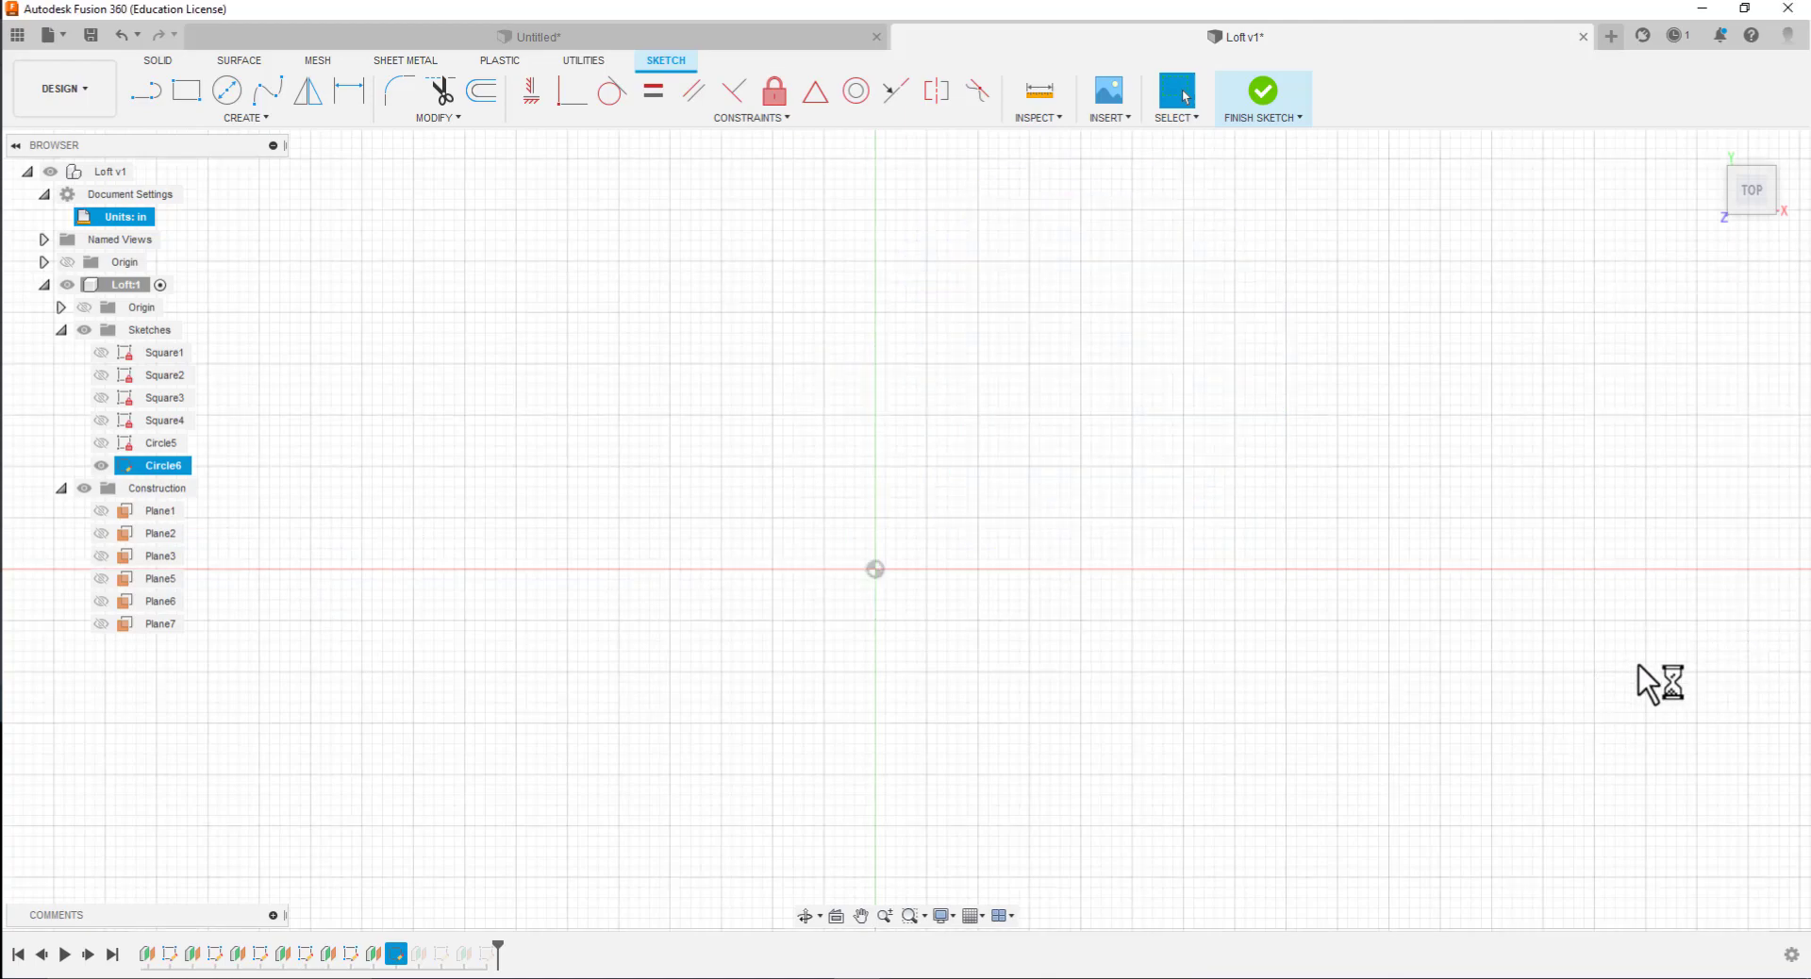
pyautogui.click(101, 466)
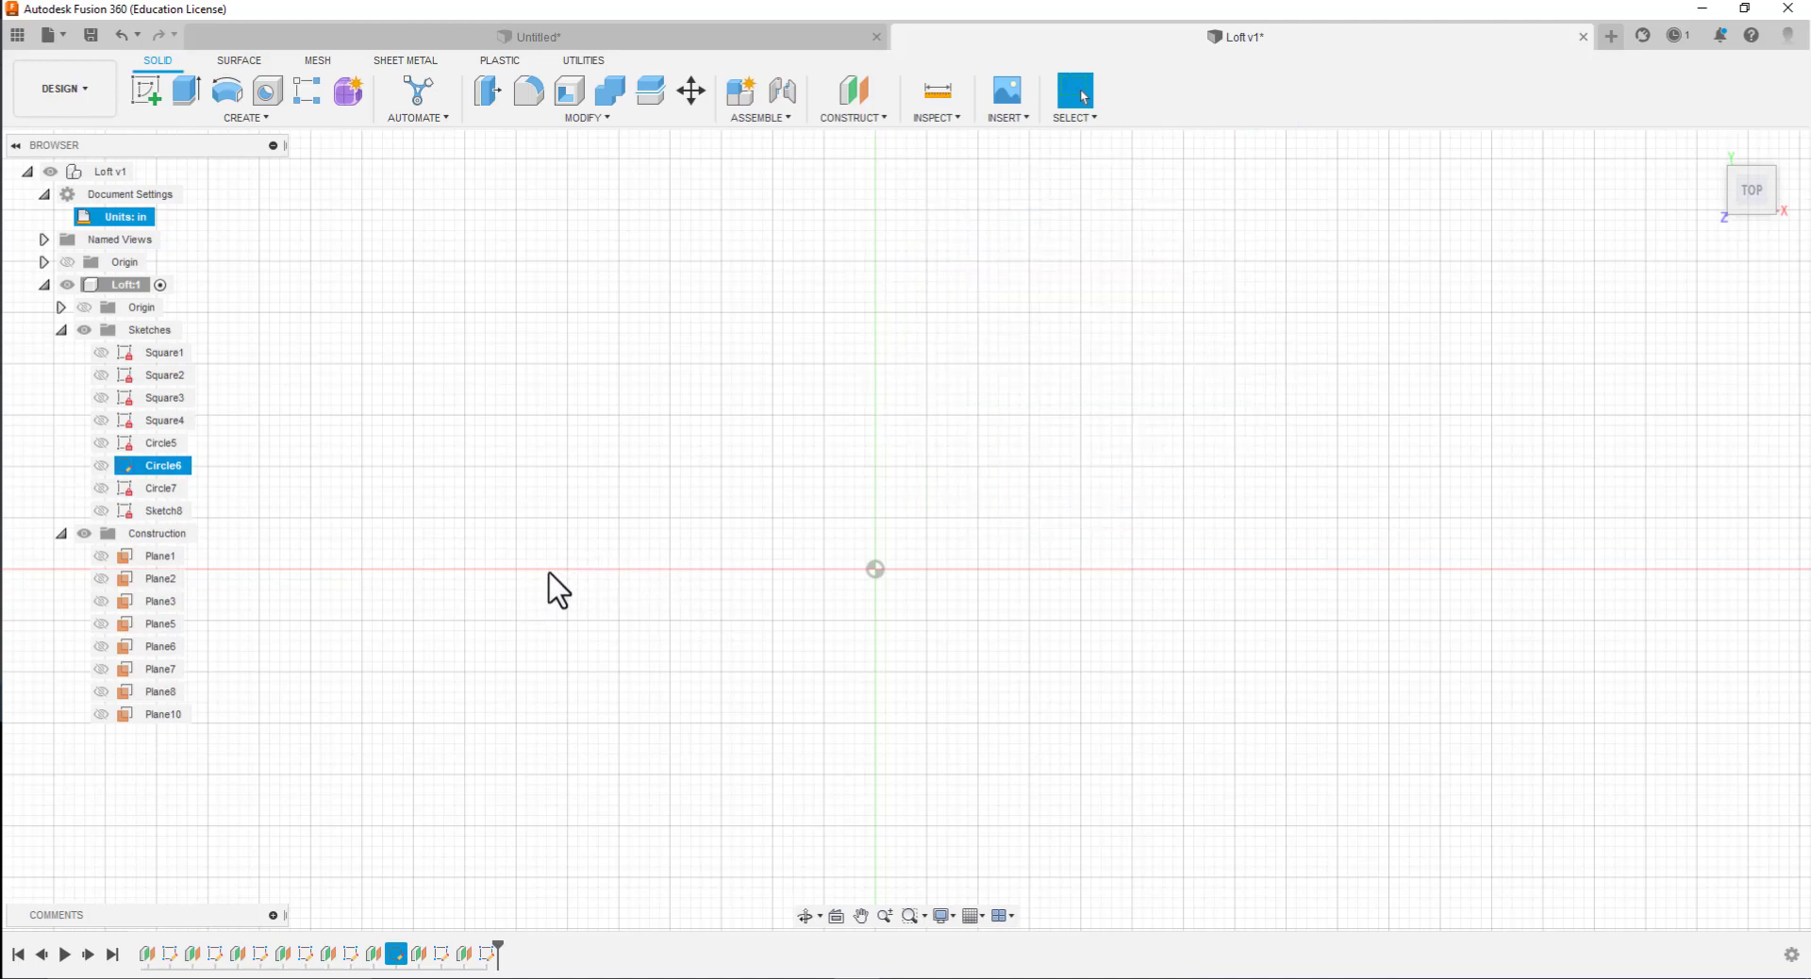
# Rename Sketch8 as Circle8 and close its sketch
pyautogui.keyDown('ctrl'); pyautogui.click(156, 511); pyautogui.keyUp('ctrl')
pyautogui.doubleClick(156, 511)
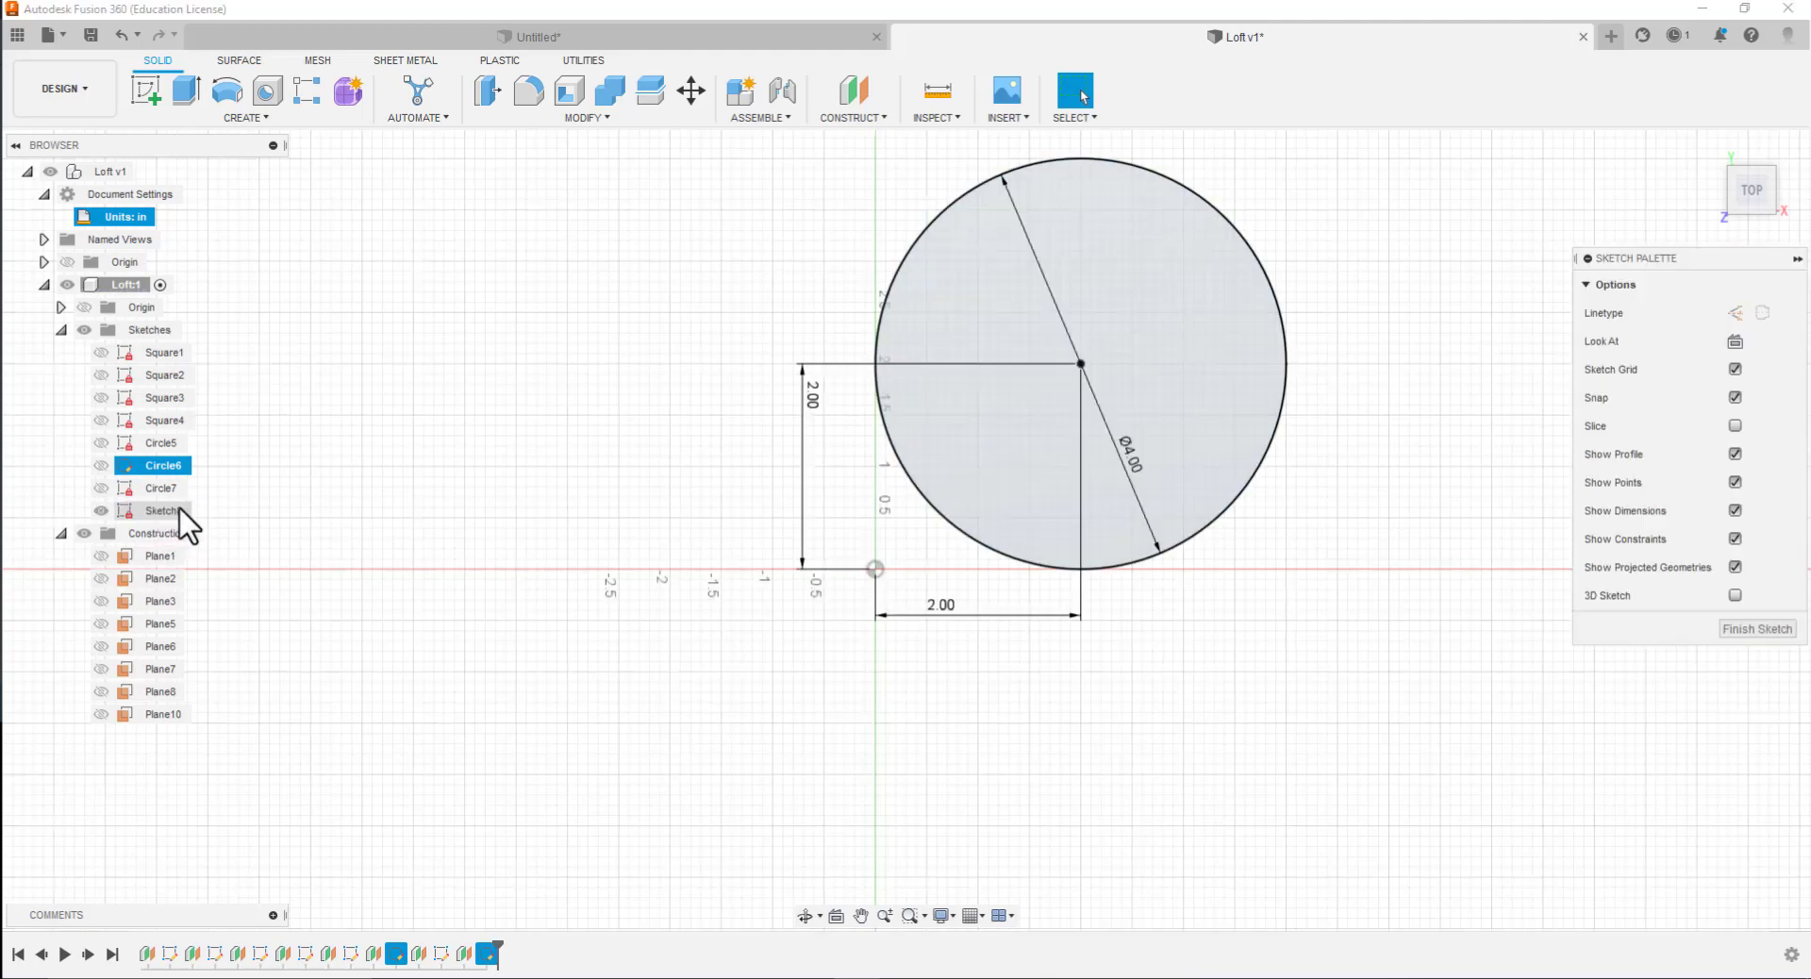
pyautogui.click(179, 512)
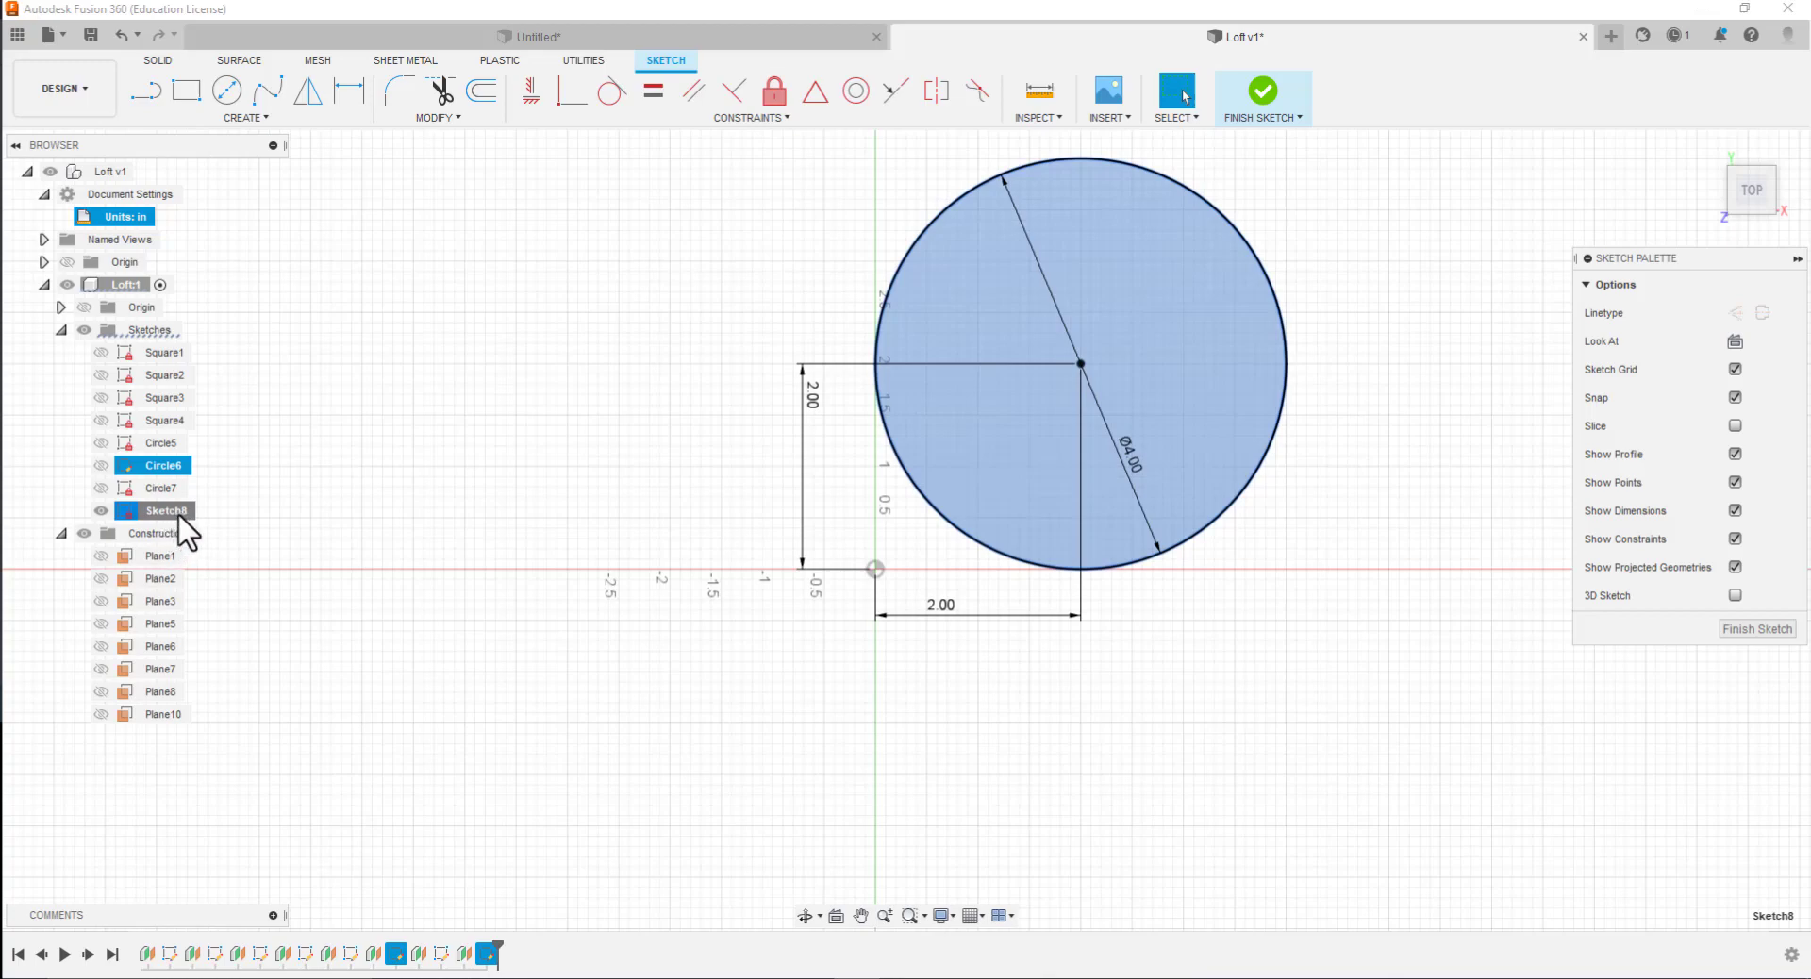
pyautogui.click(177, 516)
pyautogui.click(1734, 632)
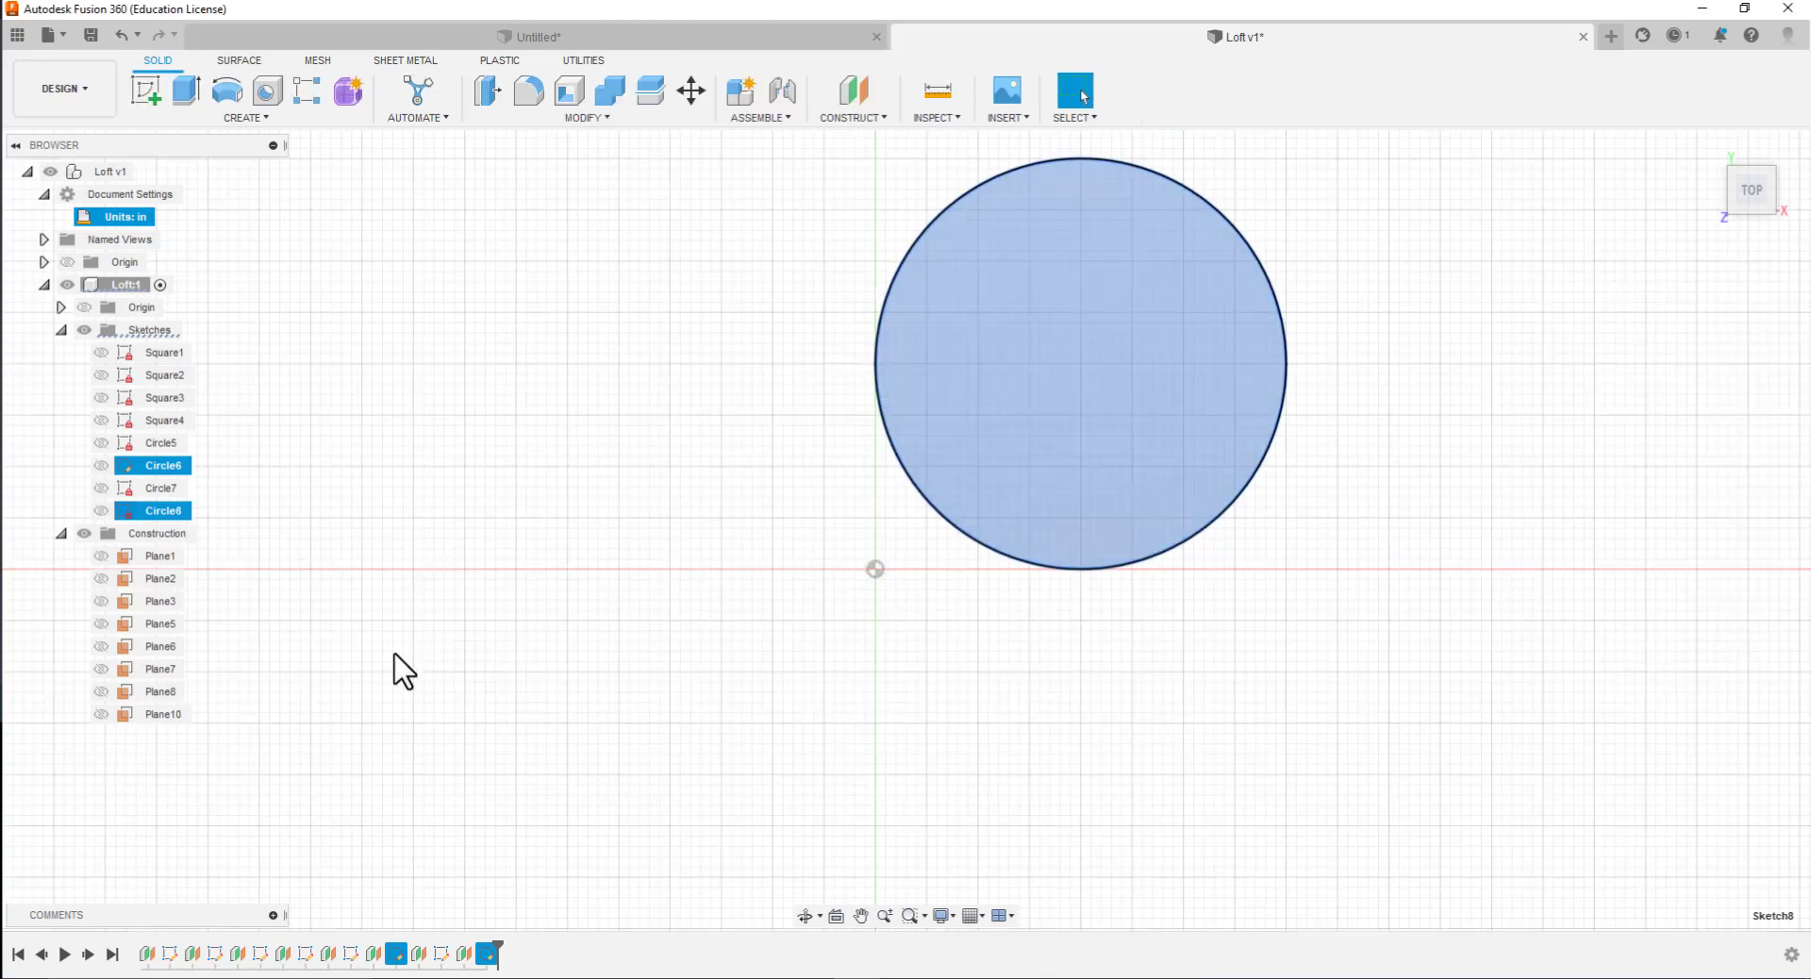
# Show all the hidden square and circle sketches from Square1 to Circle7
pyautogui.keyDown('ctrl'); pyautogui.click(92, 489); pyautogui.keyUp('ctrl')
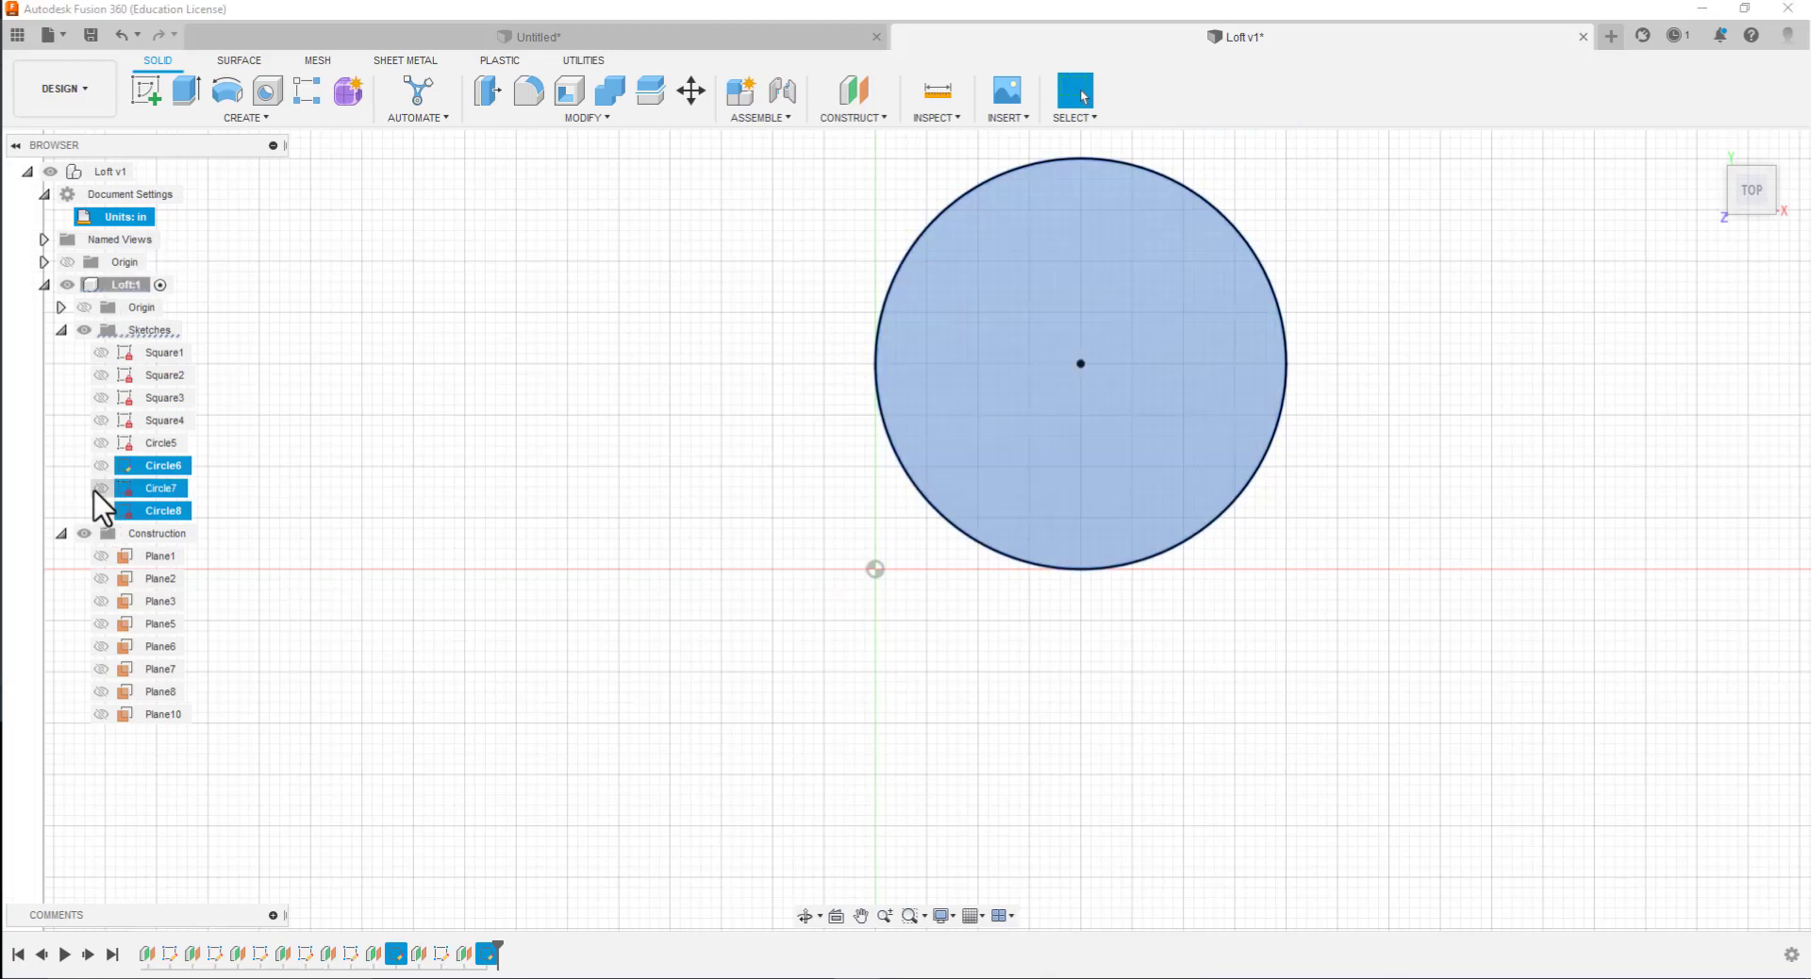
pyautogui.click(98, 465)
pyautogui.click(99, 437)
pyautogui.click(101, 416)
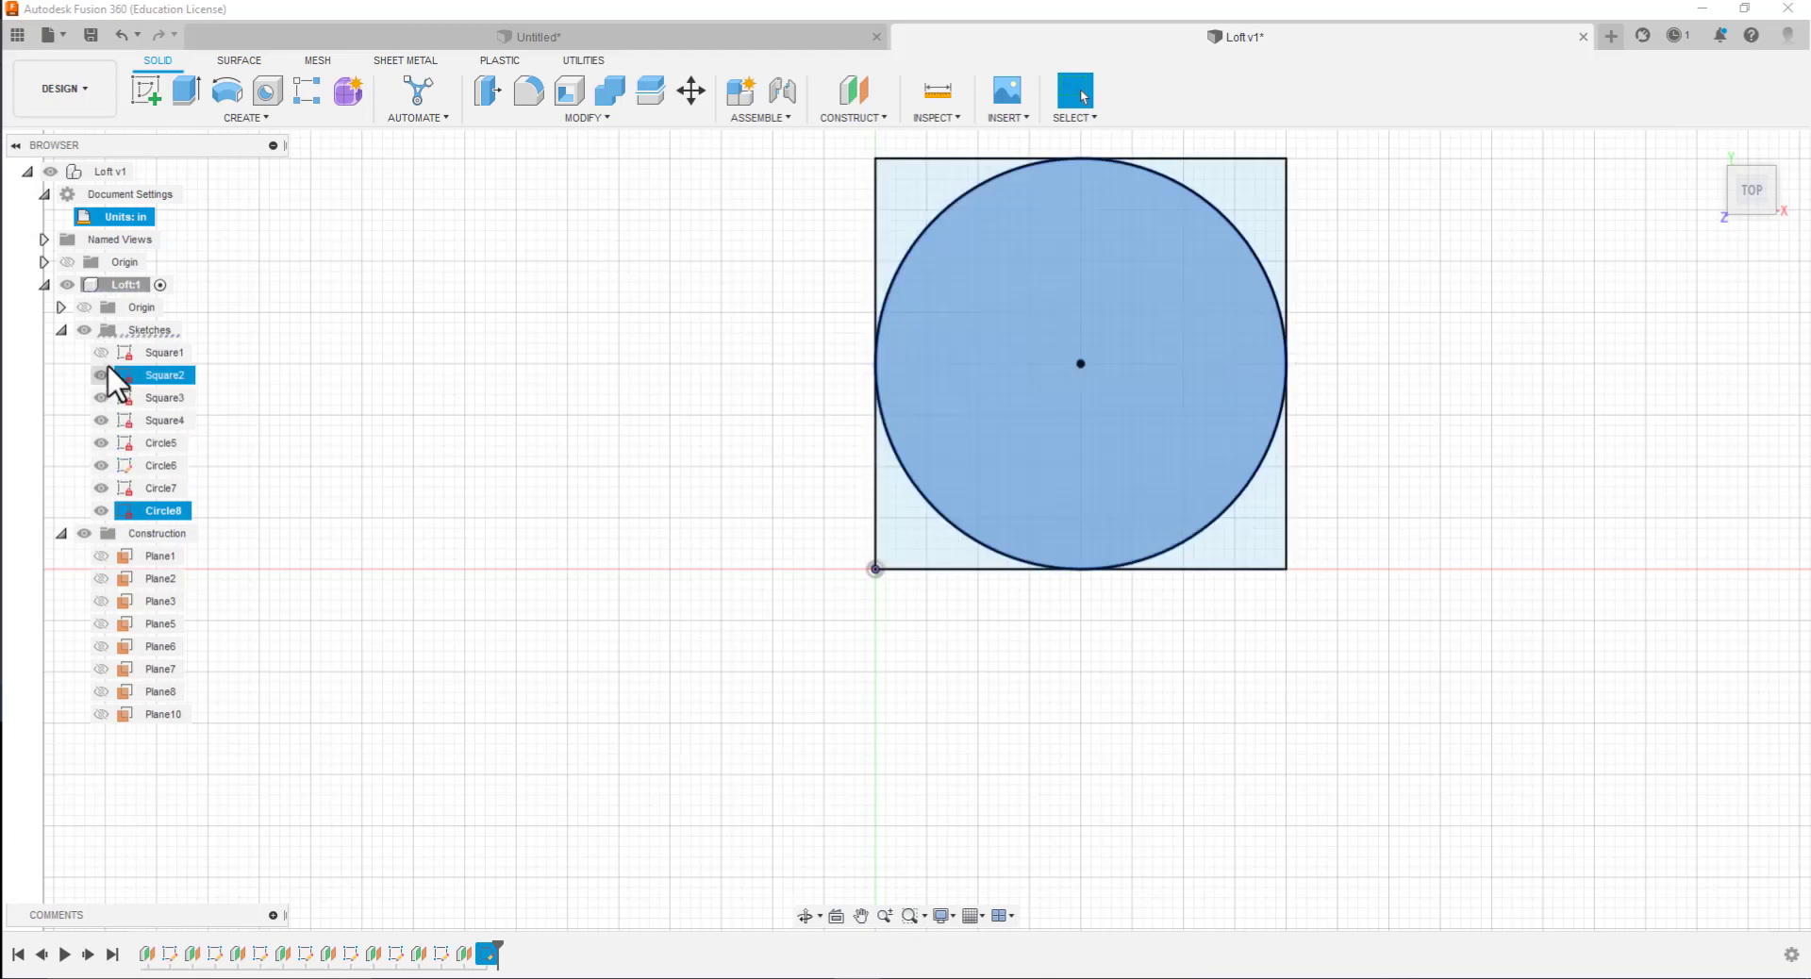
pyautogui.click(101, 374)
pyautogui.click(100, 353)
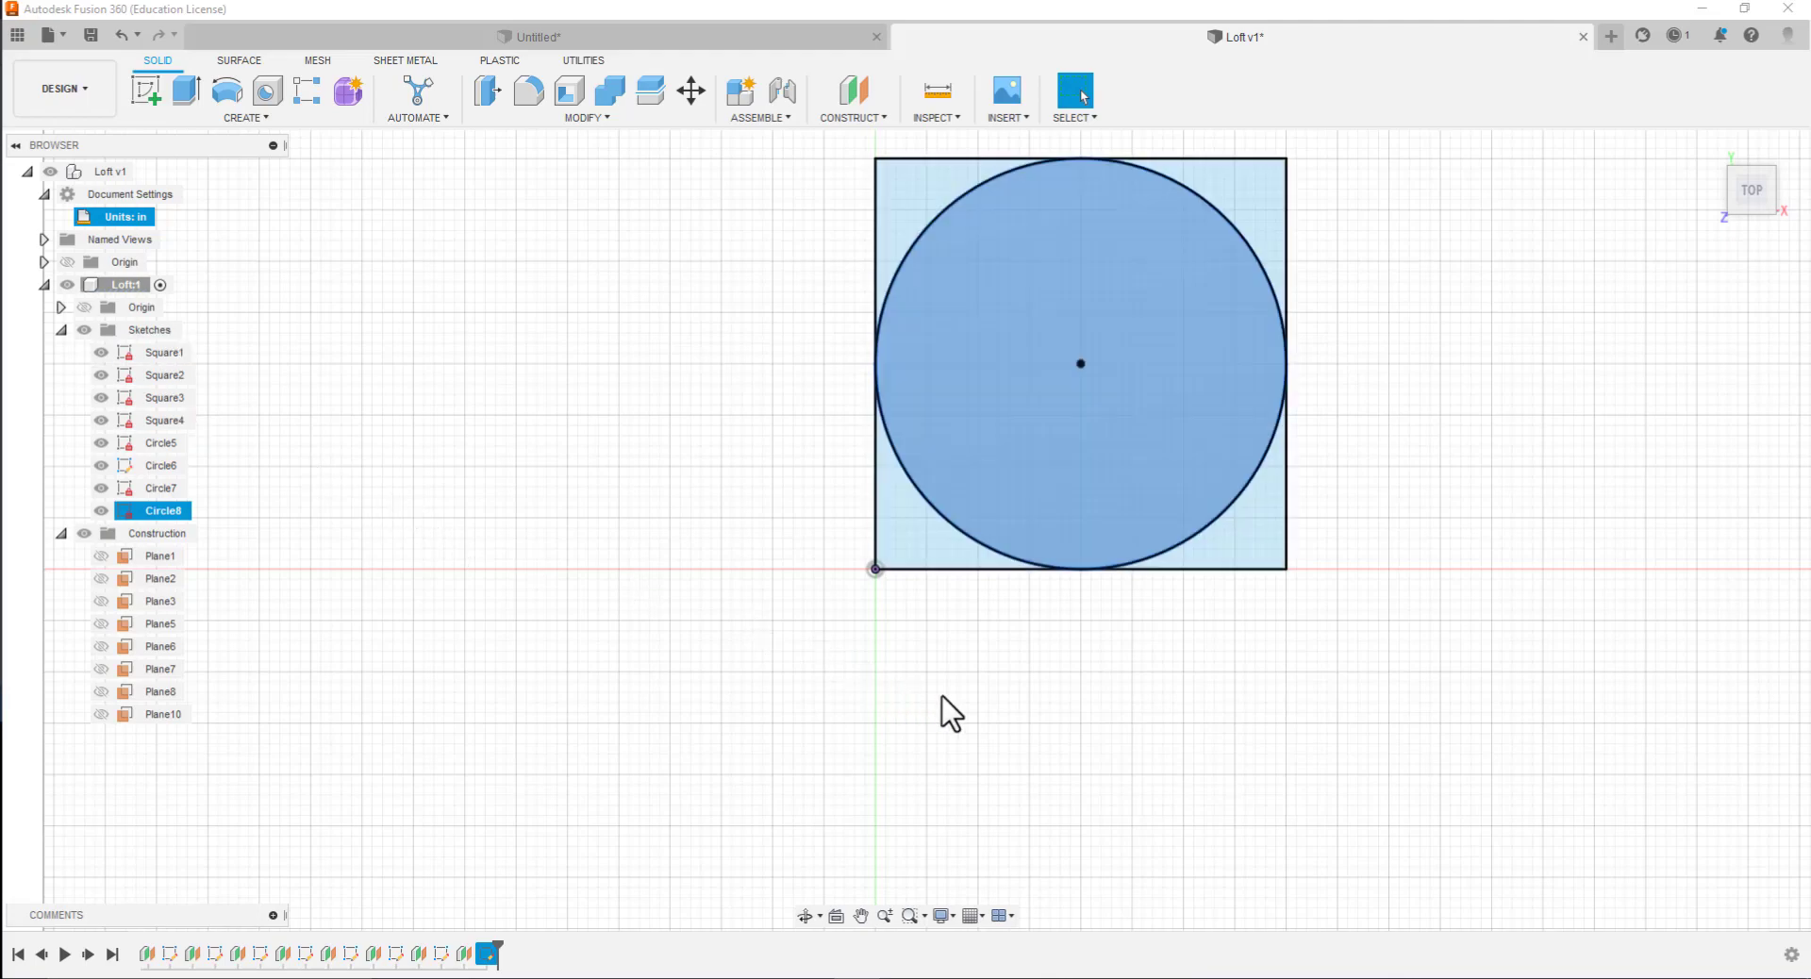
# Start a Loft as a new body and view the stacked profiles from the front
pyautogui.keyDown('shift'); pyautogui.moveTo(1034, 761); pyautogui.dragTo(979, 660, button='middle'); pyautogui.keyUp('shift')
pyautogui.scroll(-3, 1148, 747)
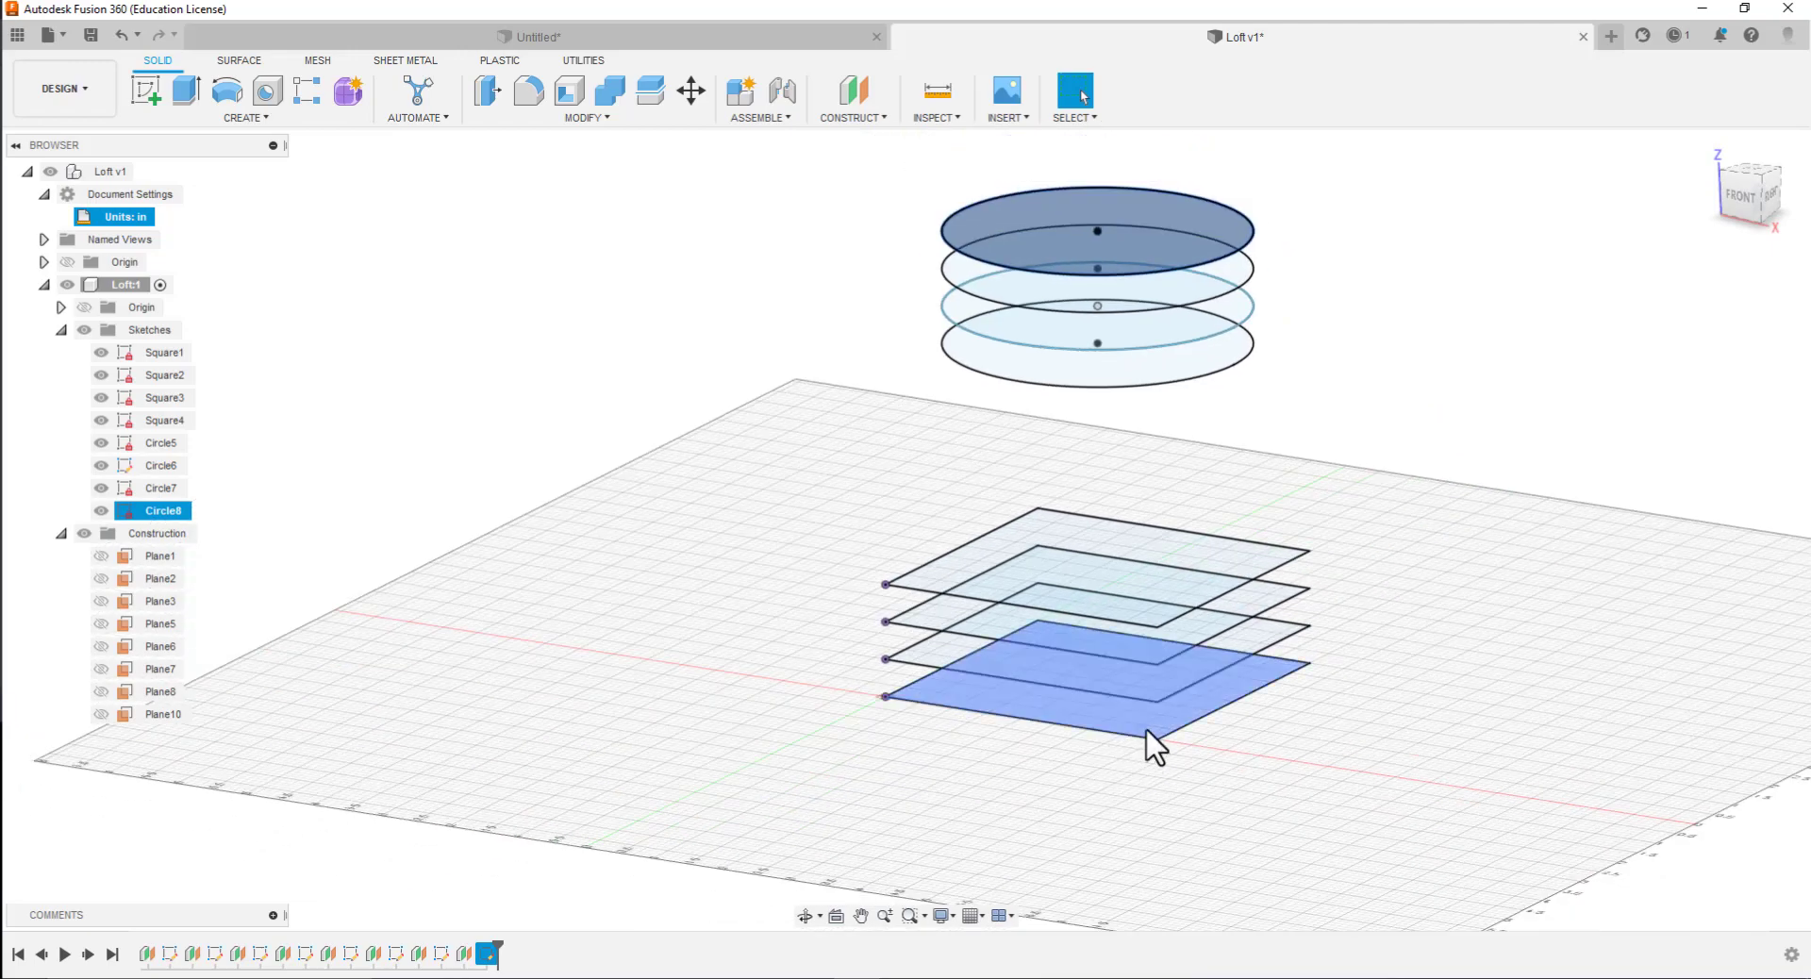
pyautogui.click(1137, 576)
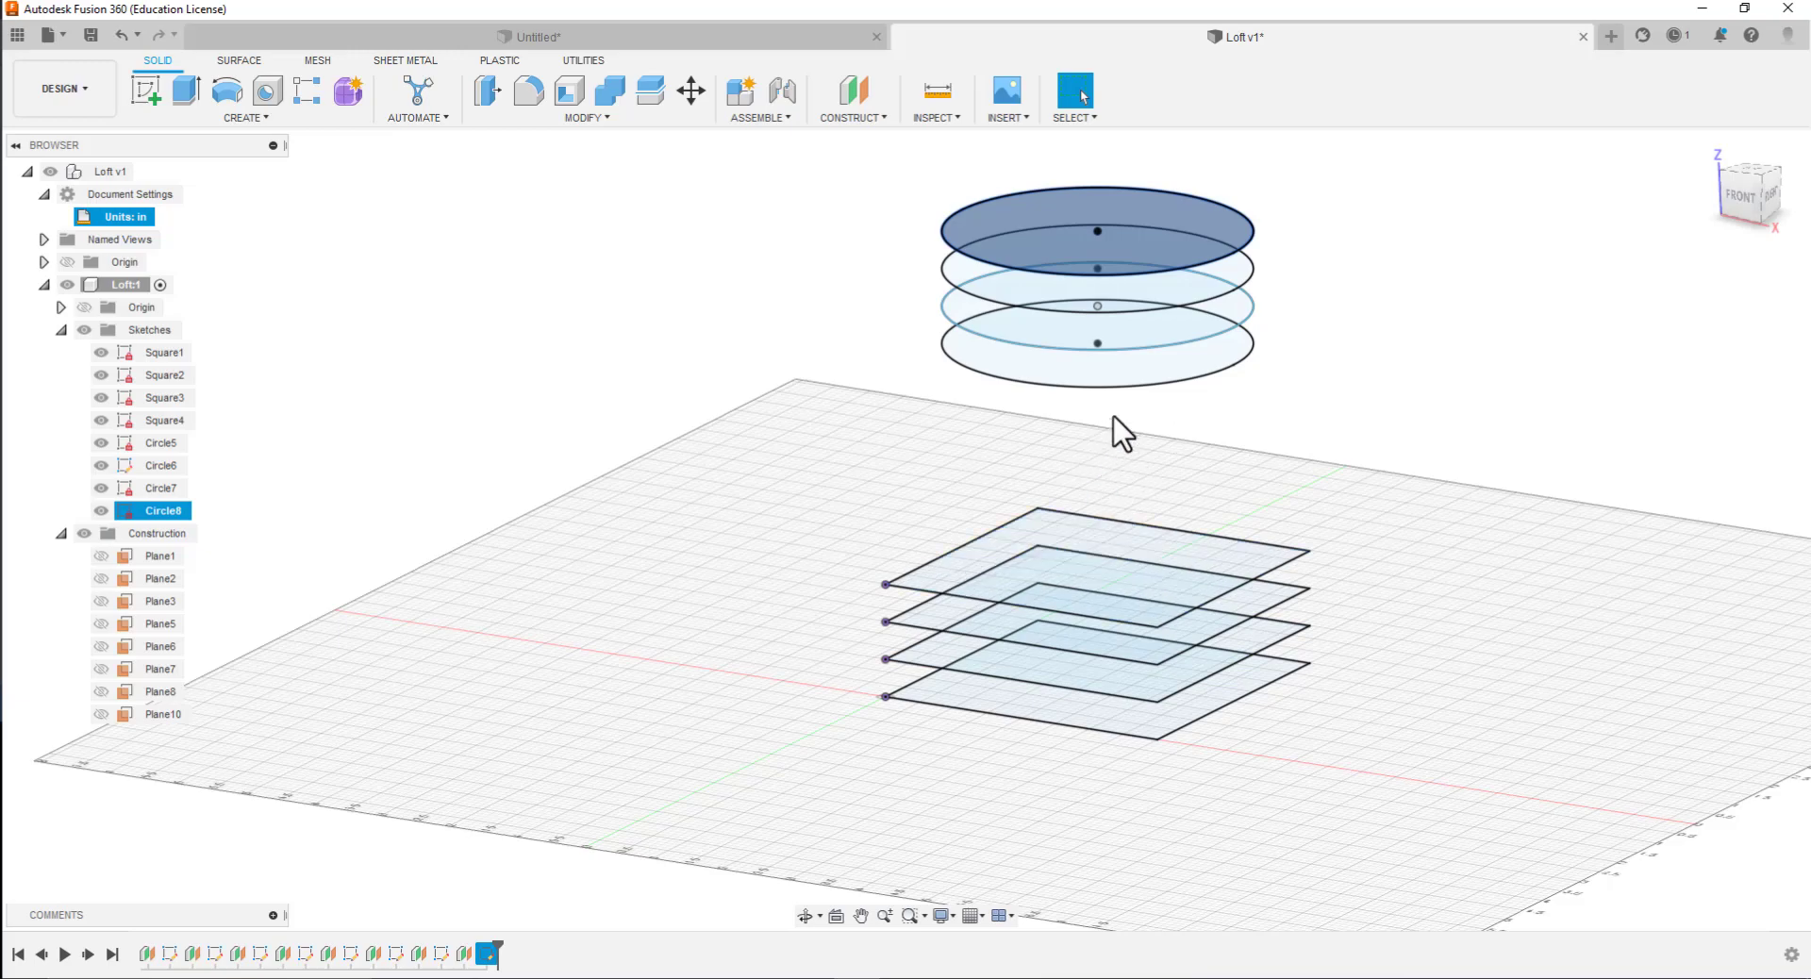
pyautogui.click(1091, 226)
pyautogui.click(578, 118)
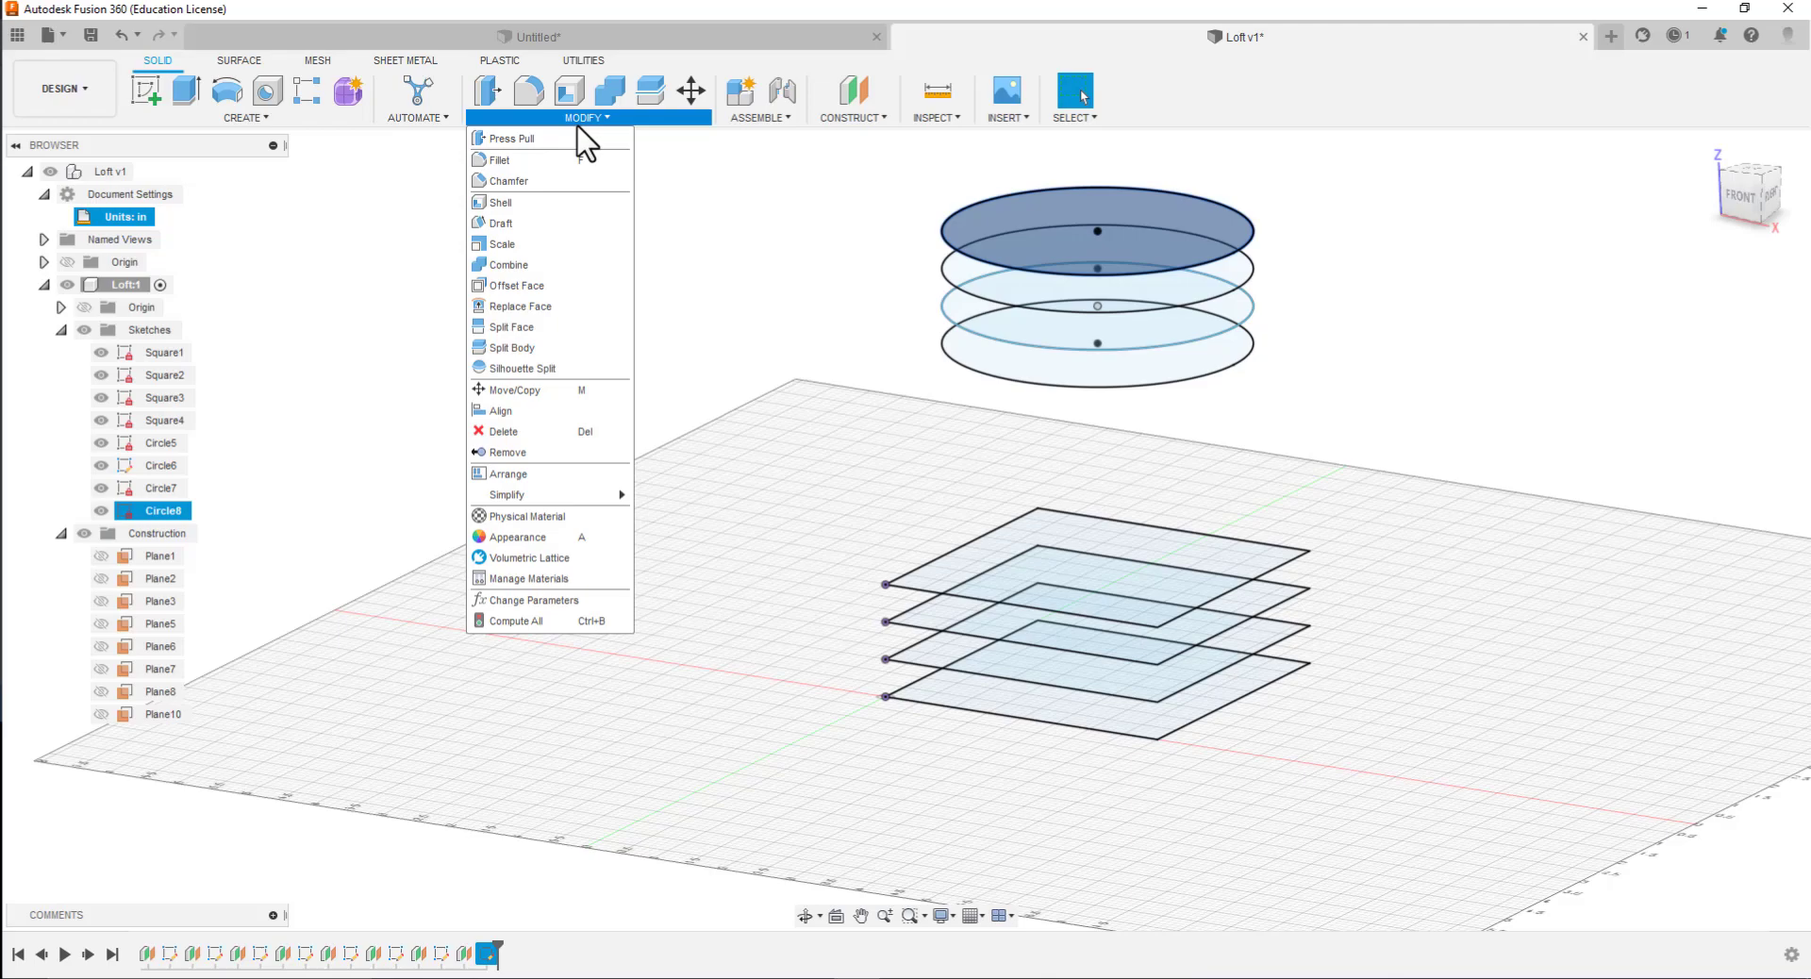
pyautogui.moveTo(775, 120)
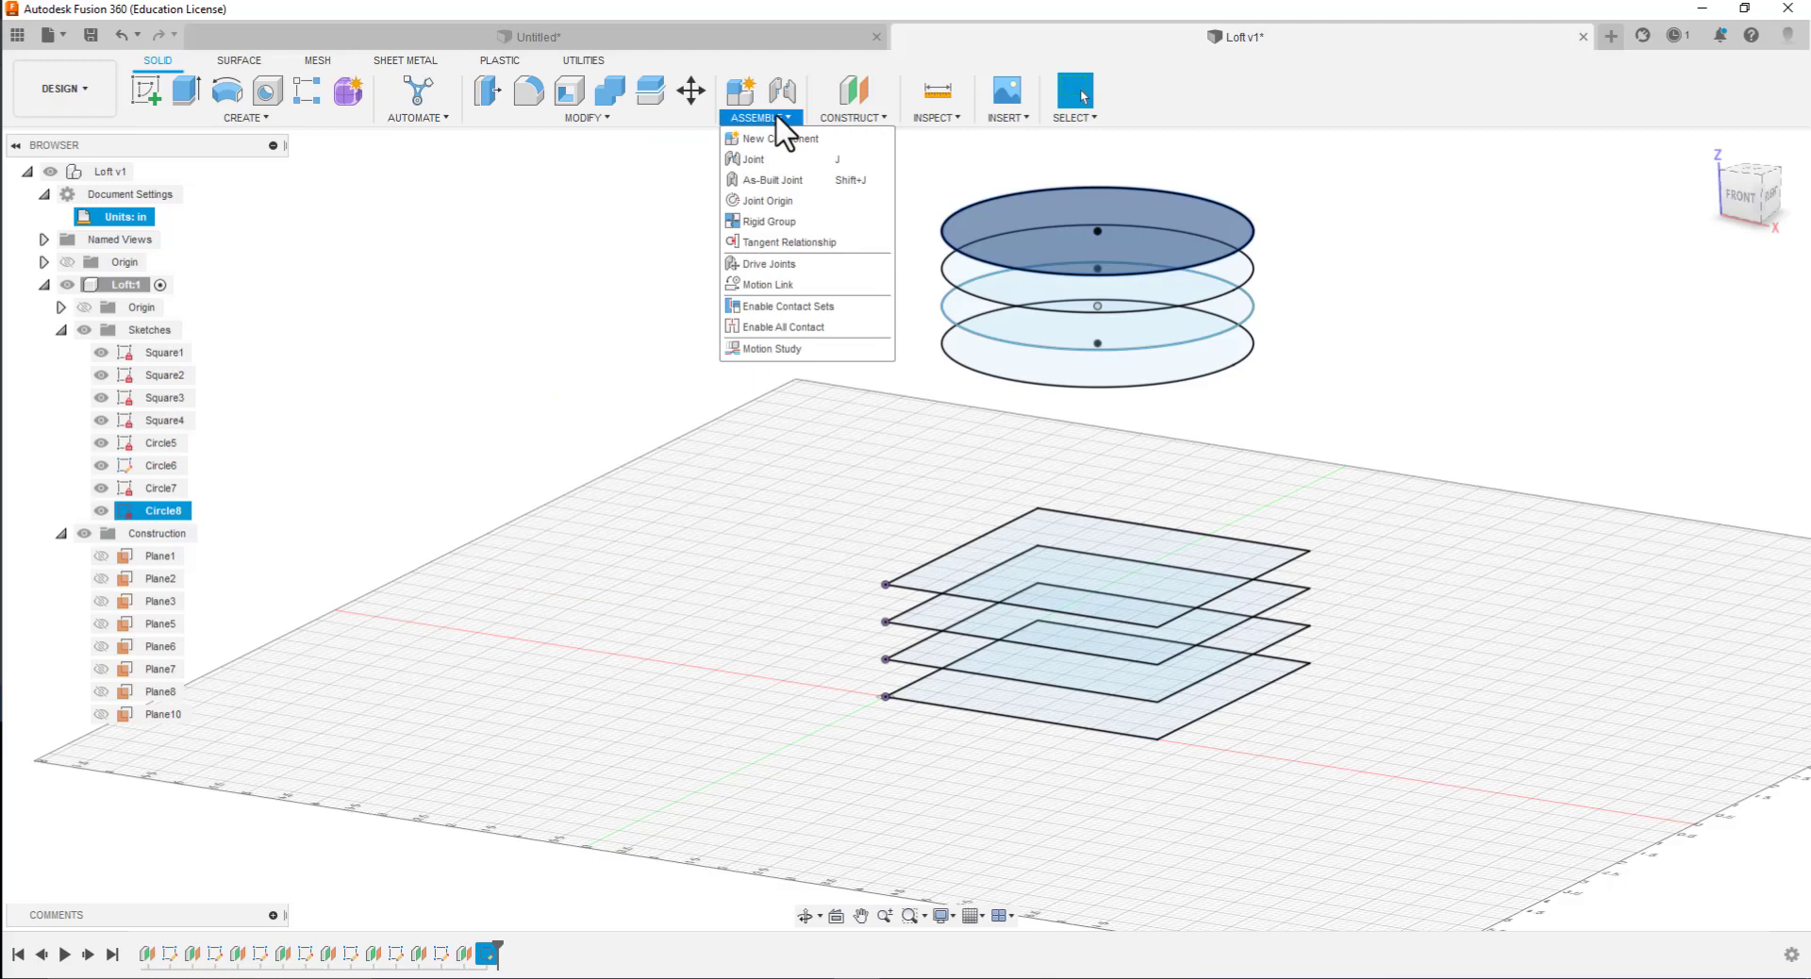
pyautogui.moveTo(849, 121)
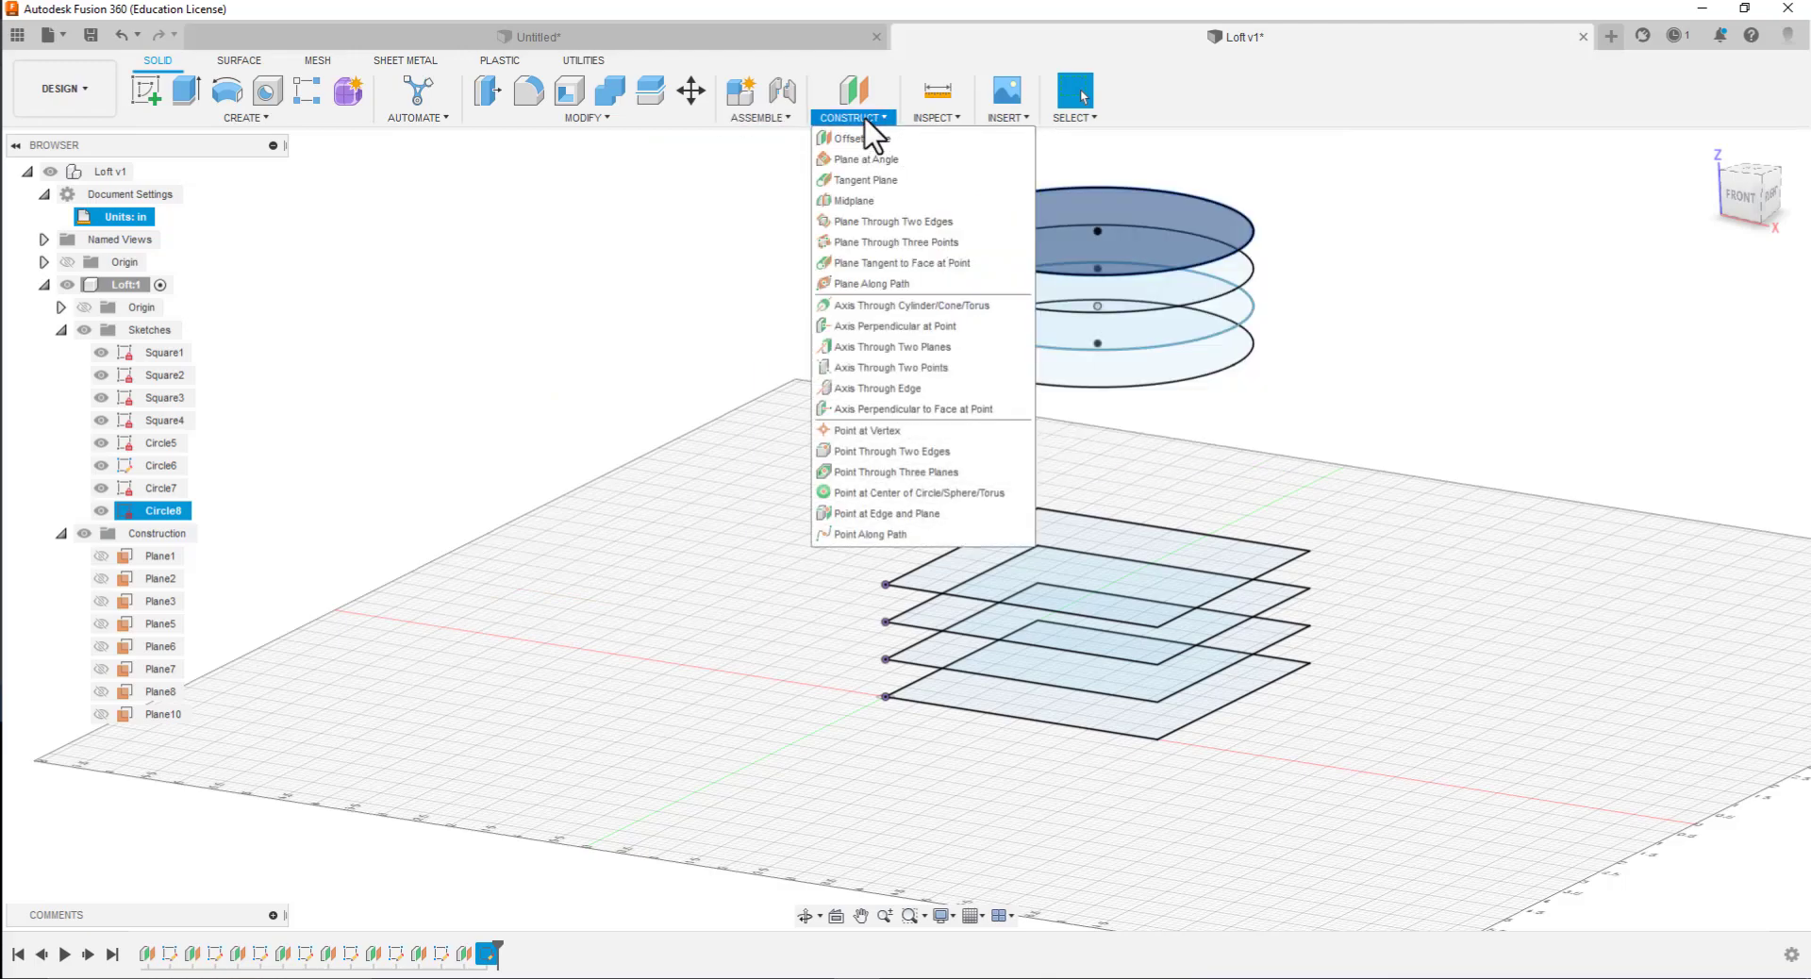
pyautogui.moveTo(275, 126)
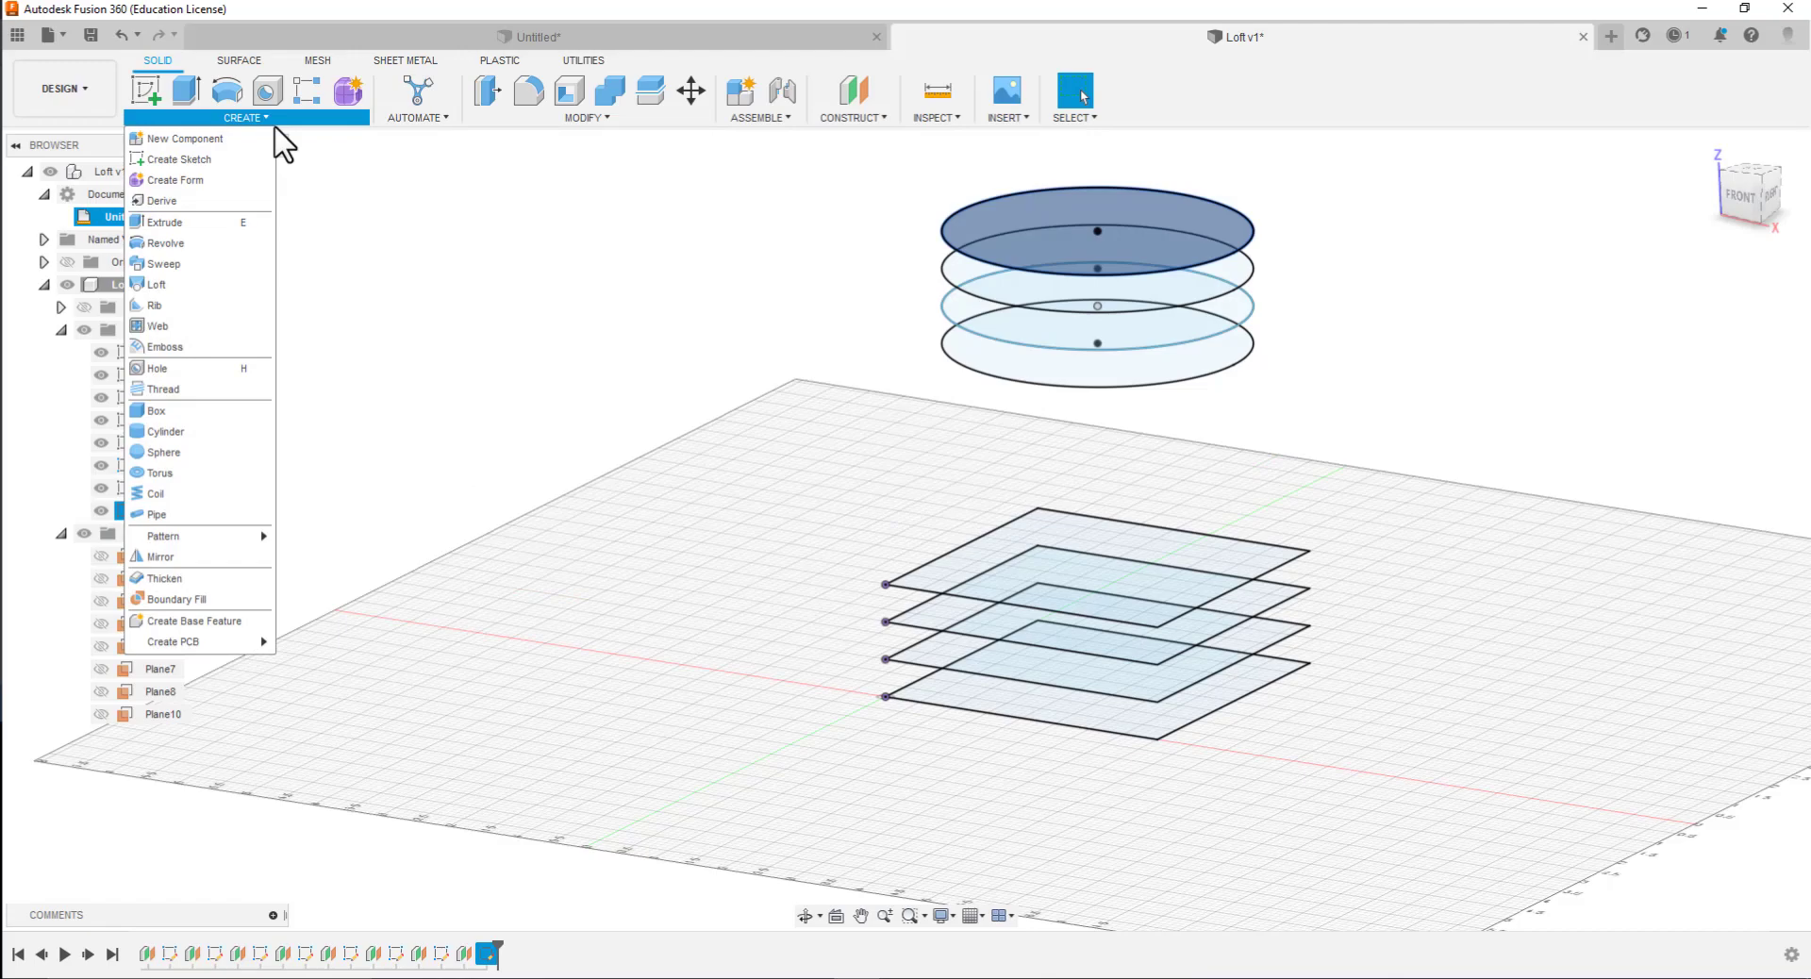
pyautogui.click(135, 282)
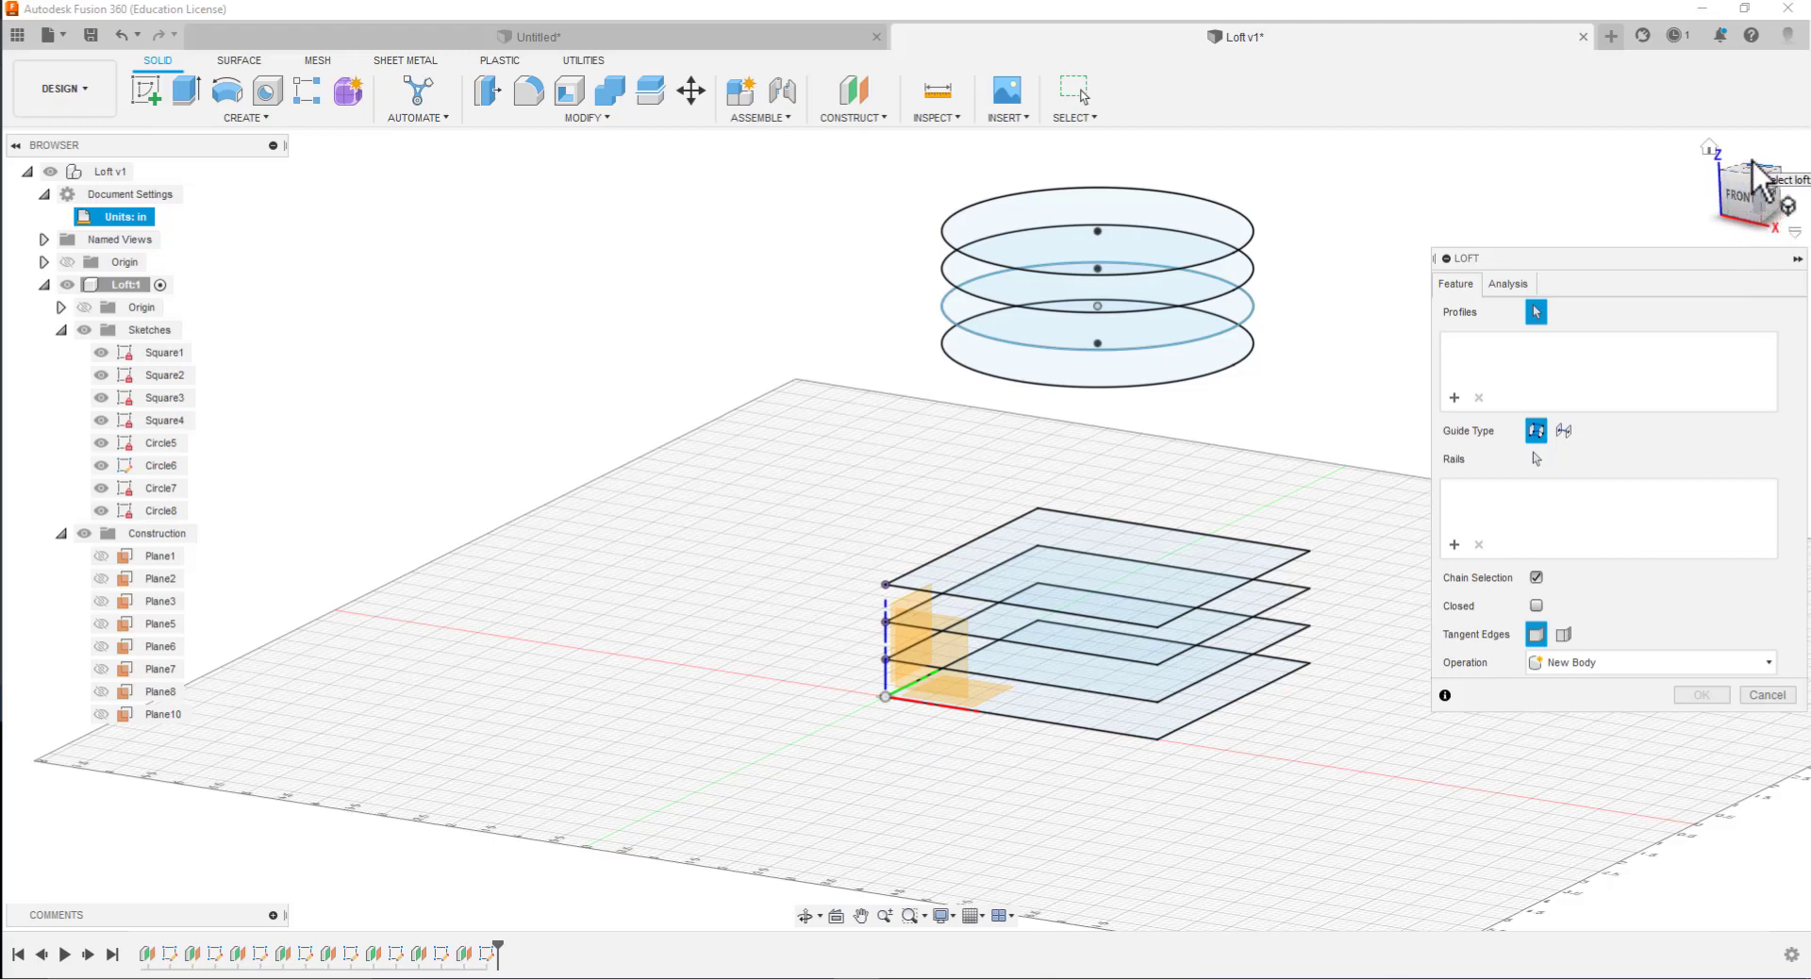
pyautogui.click(1740, 200)
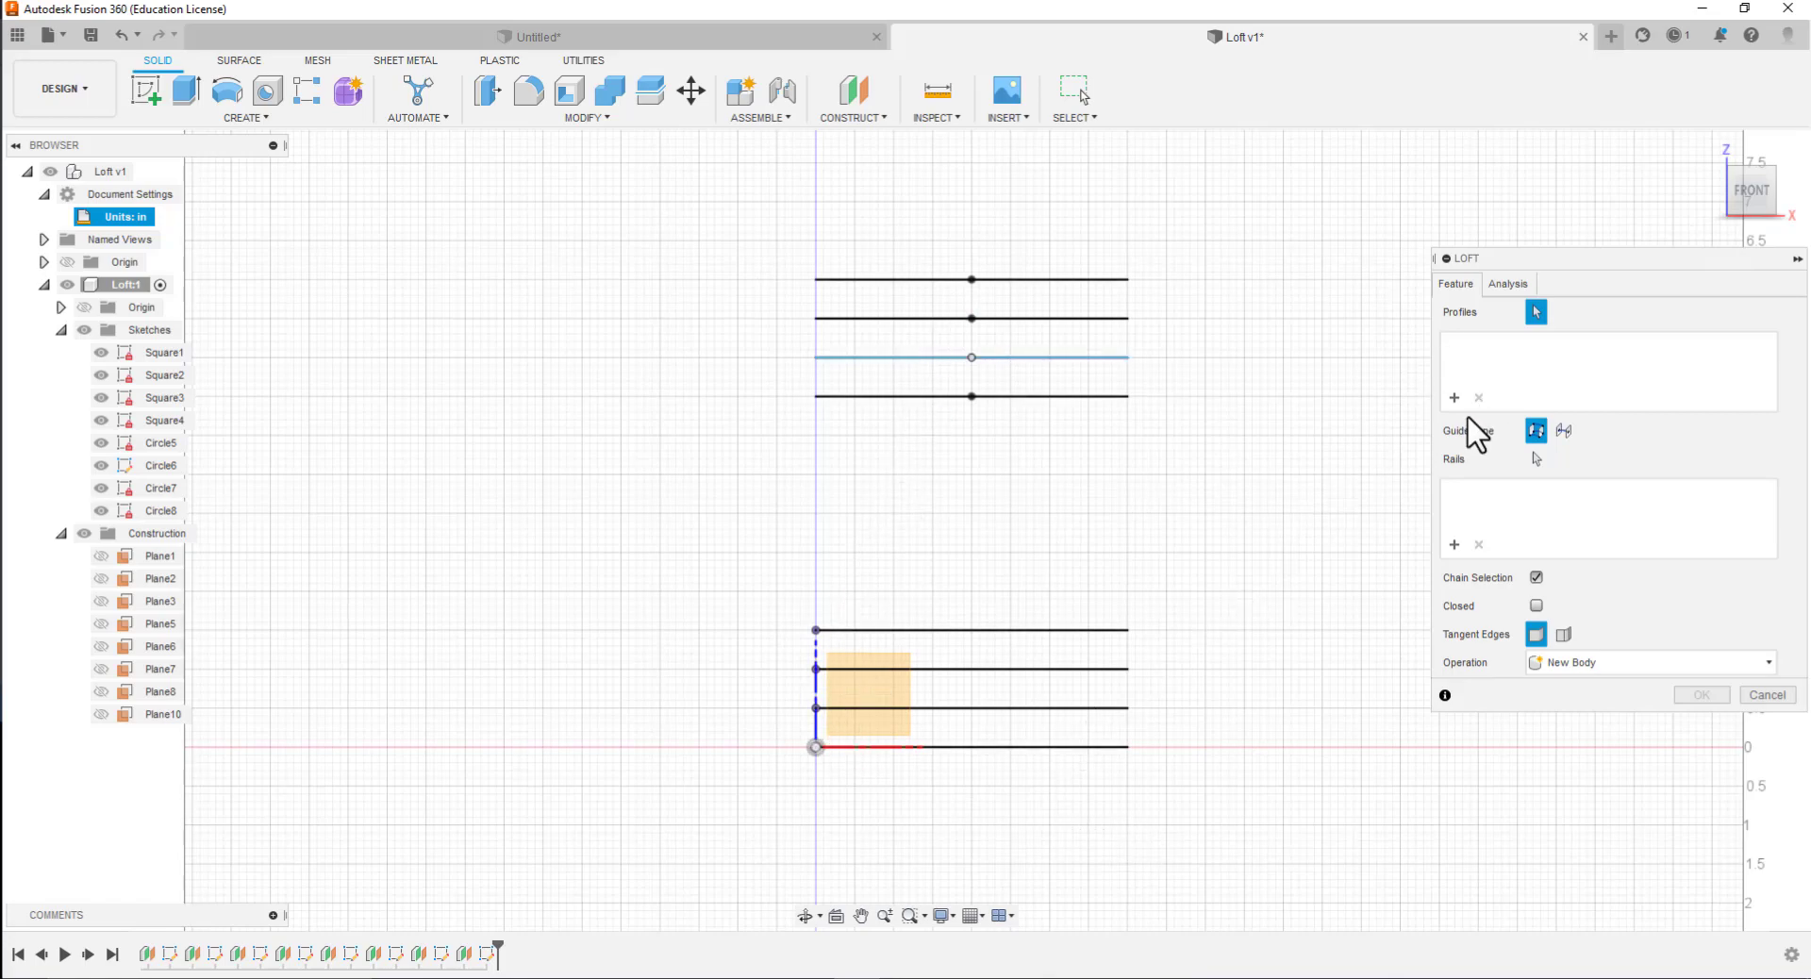
# Try to add the eight loft profiles in order from Square1 up to Circle8, picking each sketch's point along the Z axis
pyautogui.click(817, 710)
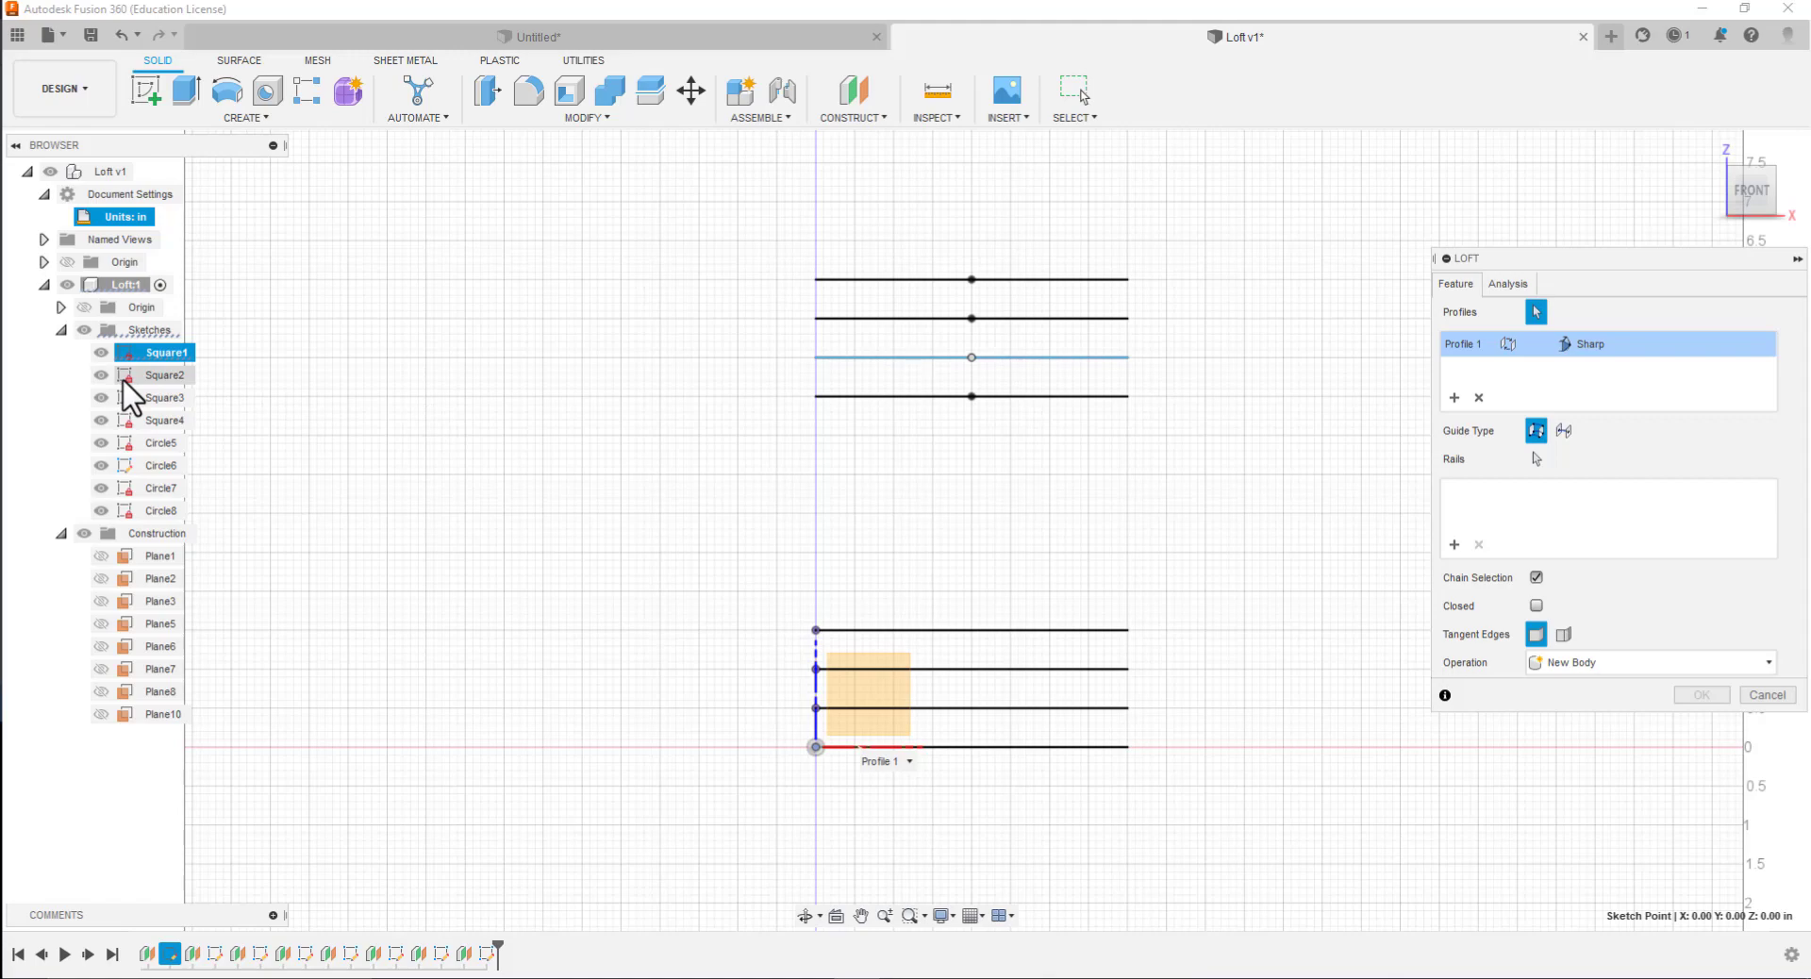
pyautogui.click(816, 669)
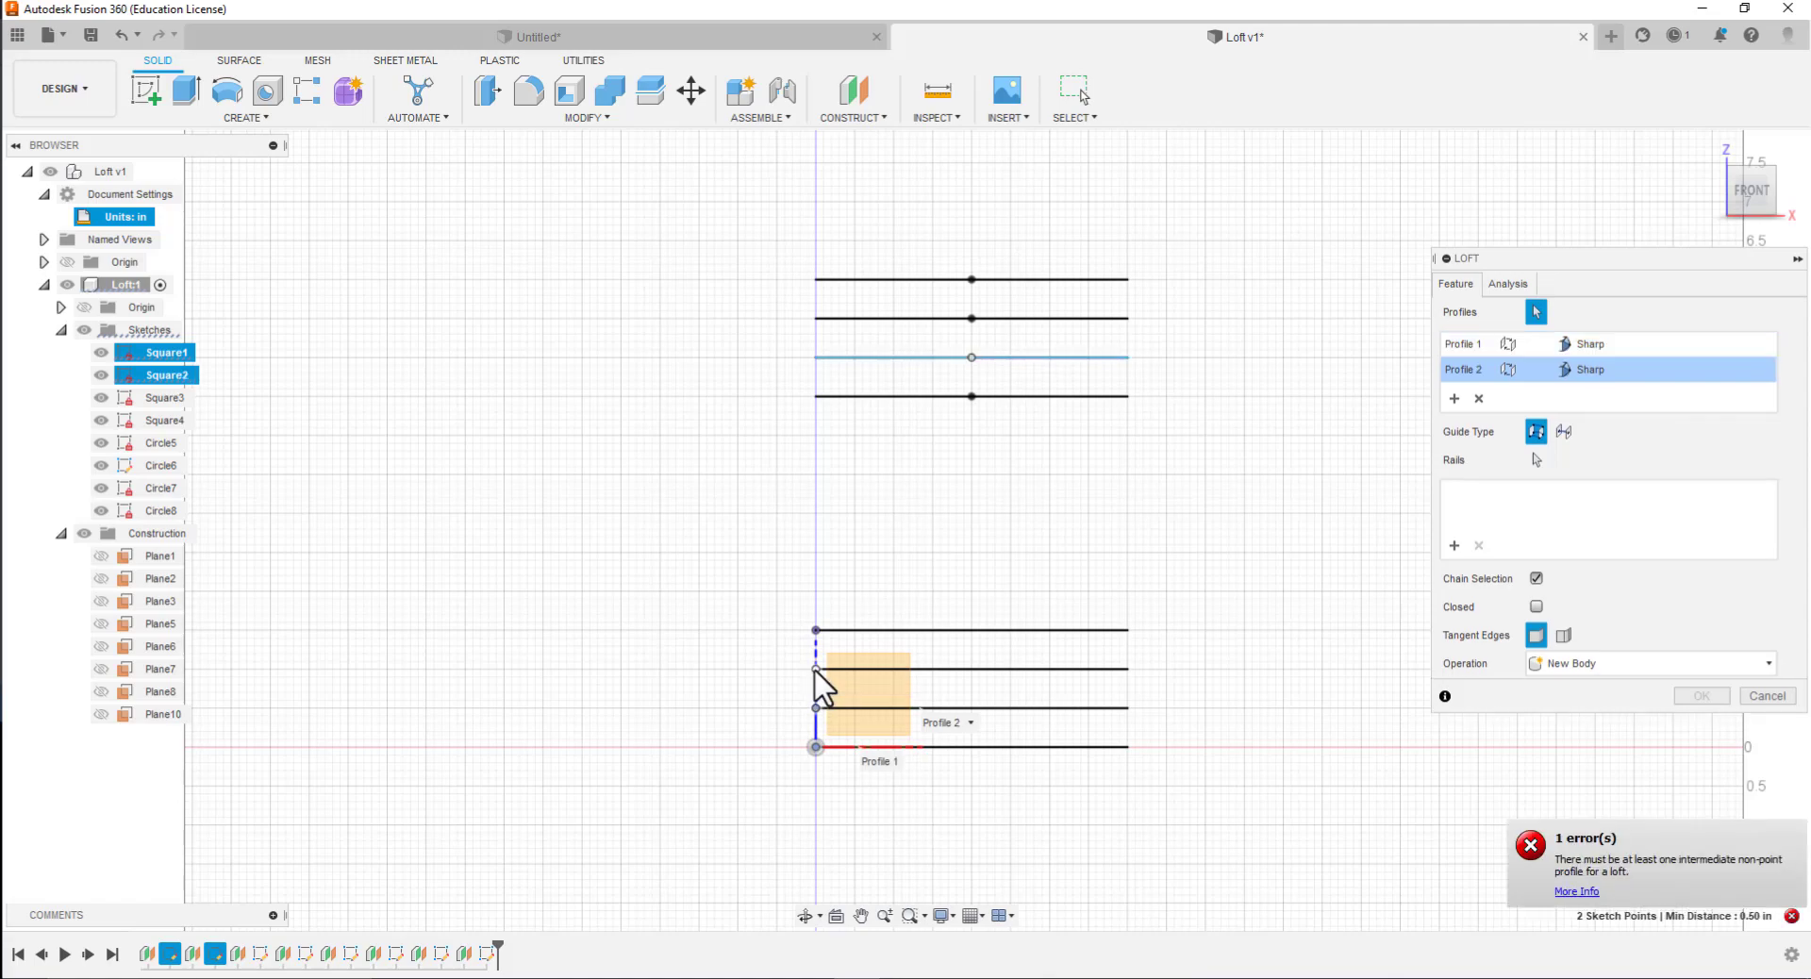
pyautogui.click(816, 669)
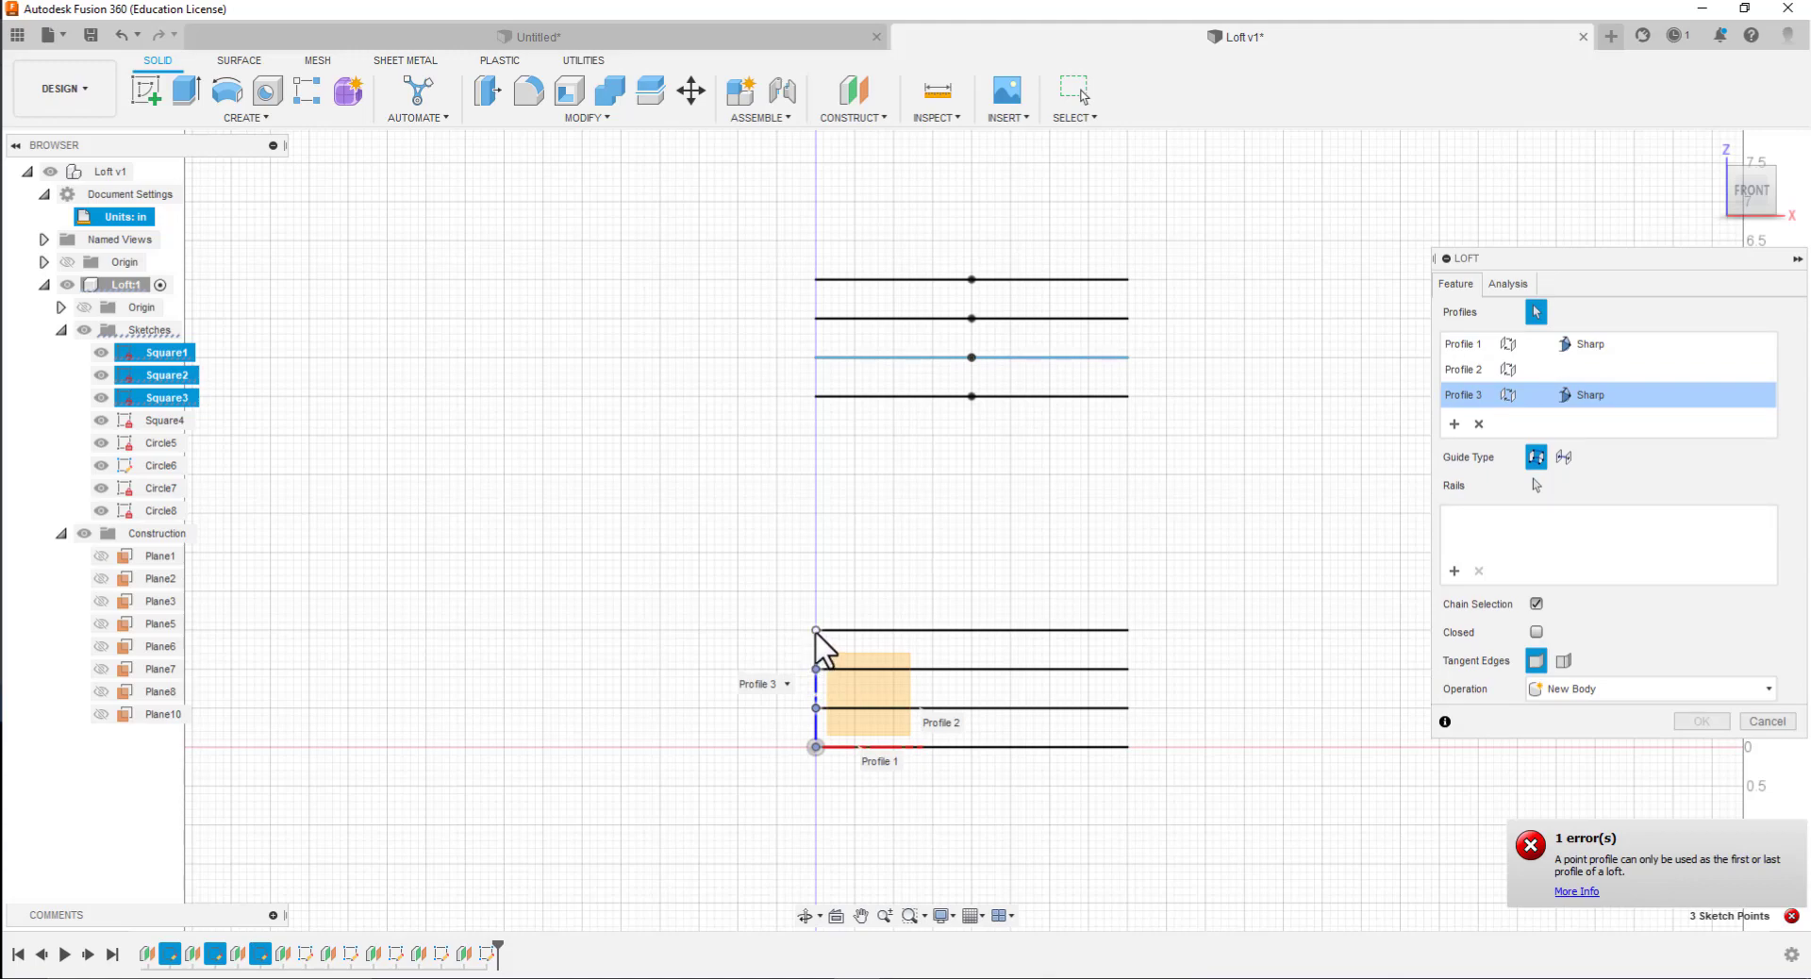
pyautogui.click(816, 629)
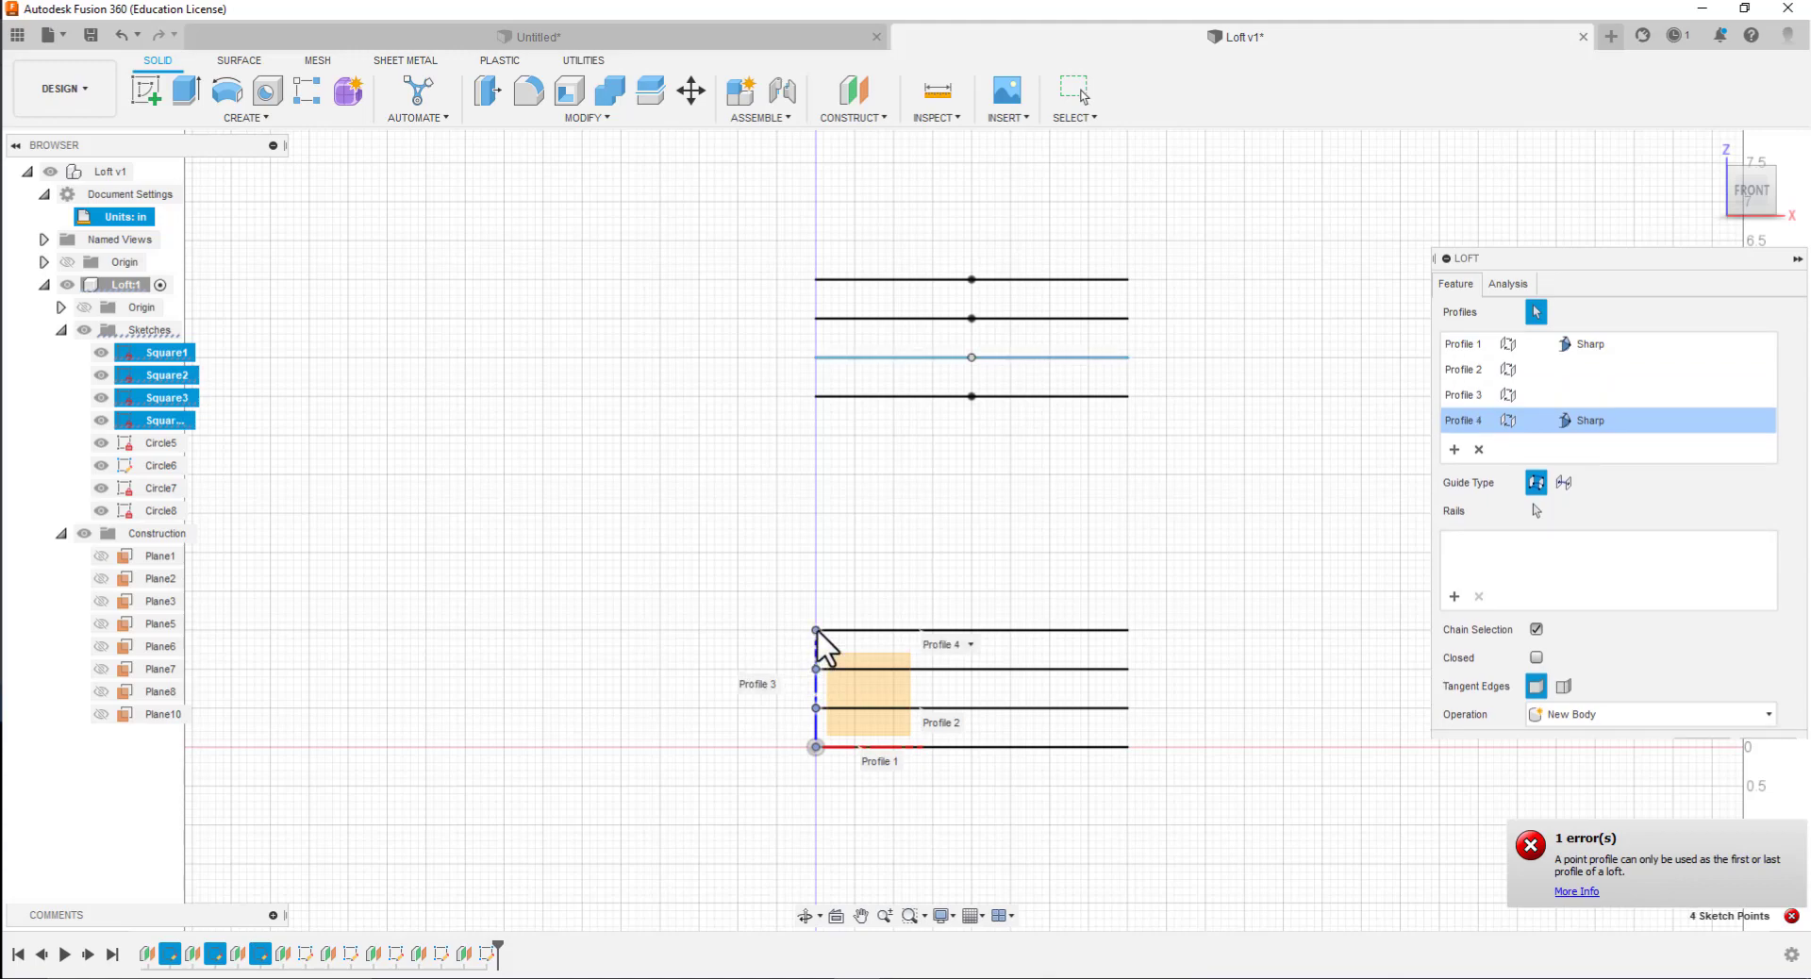
pyautogui.click(816, 396)
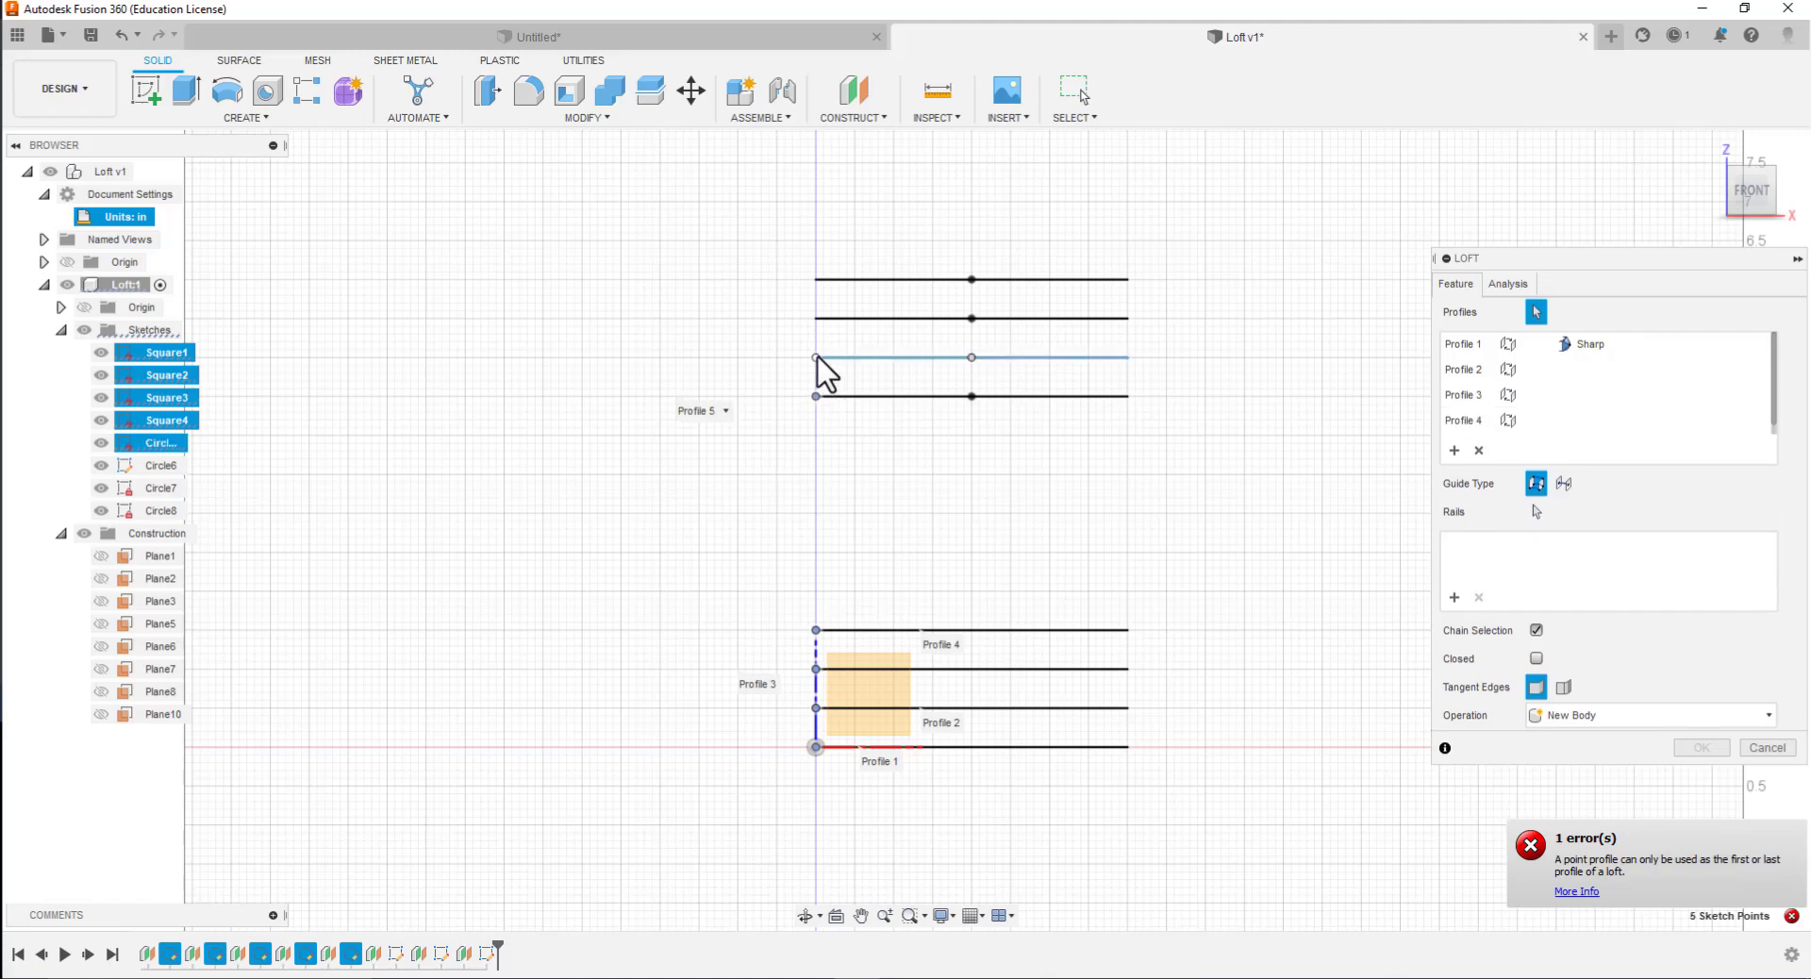
pyautogui.click(816, 357)
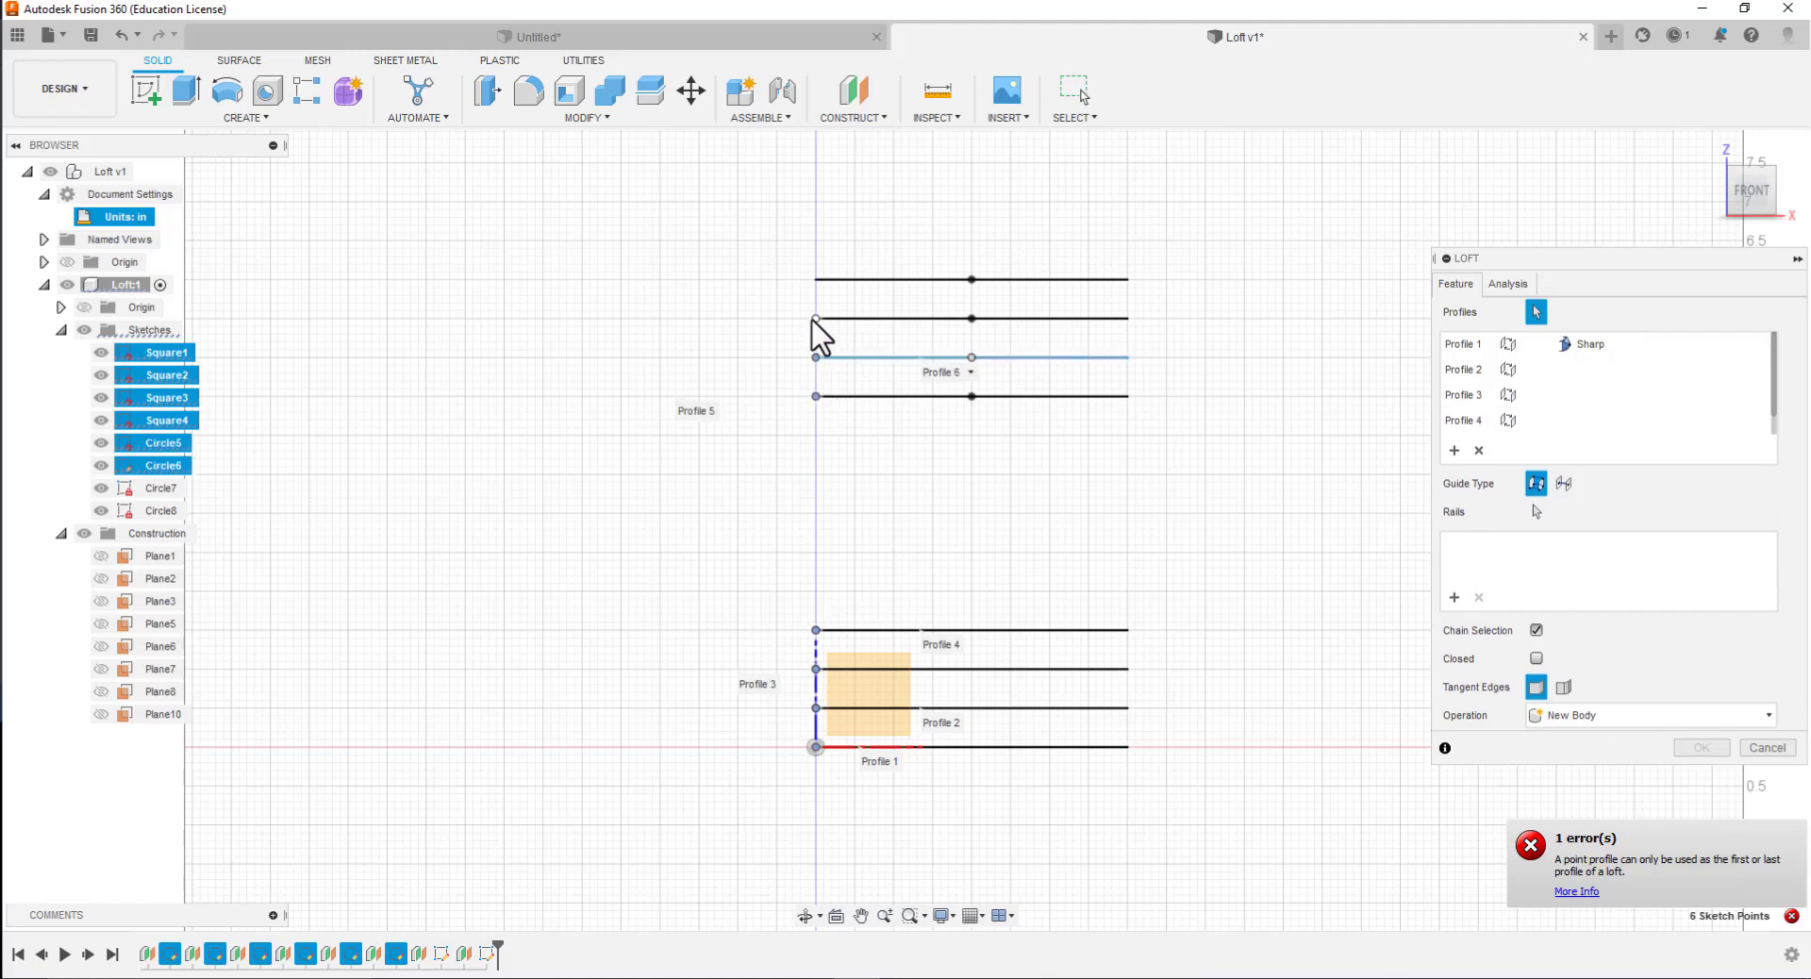
pyautogui.click(816, 318)
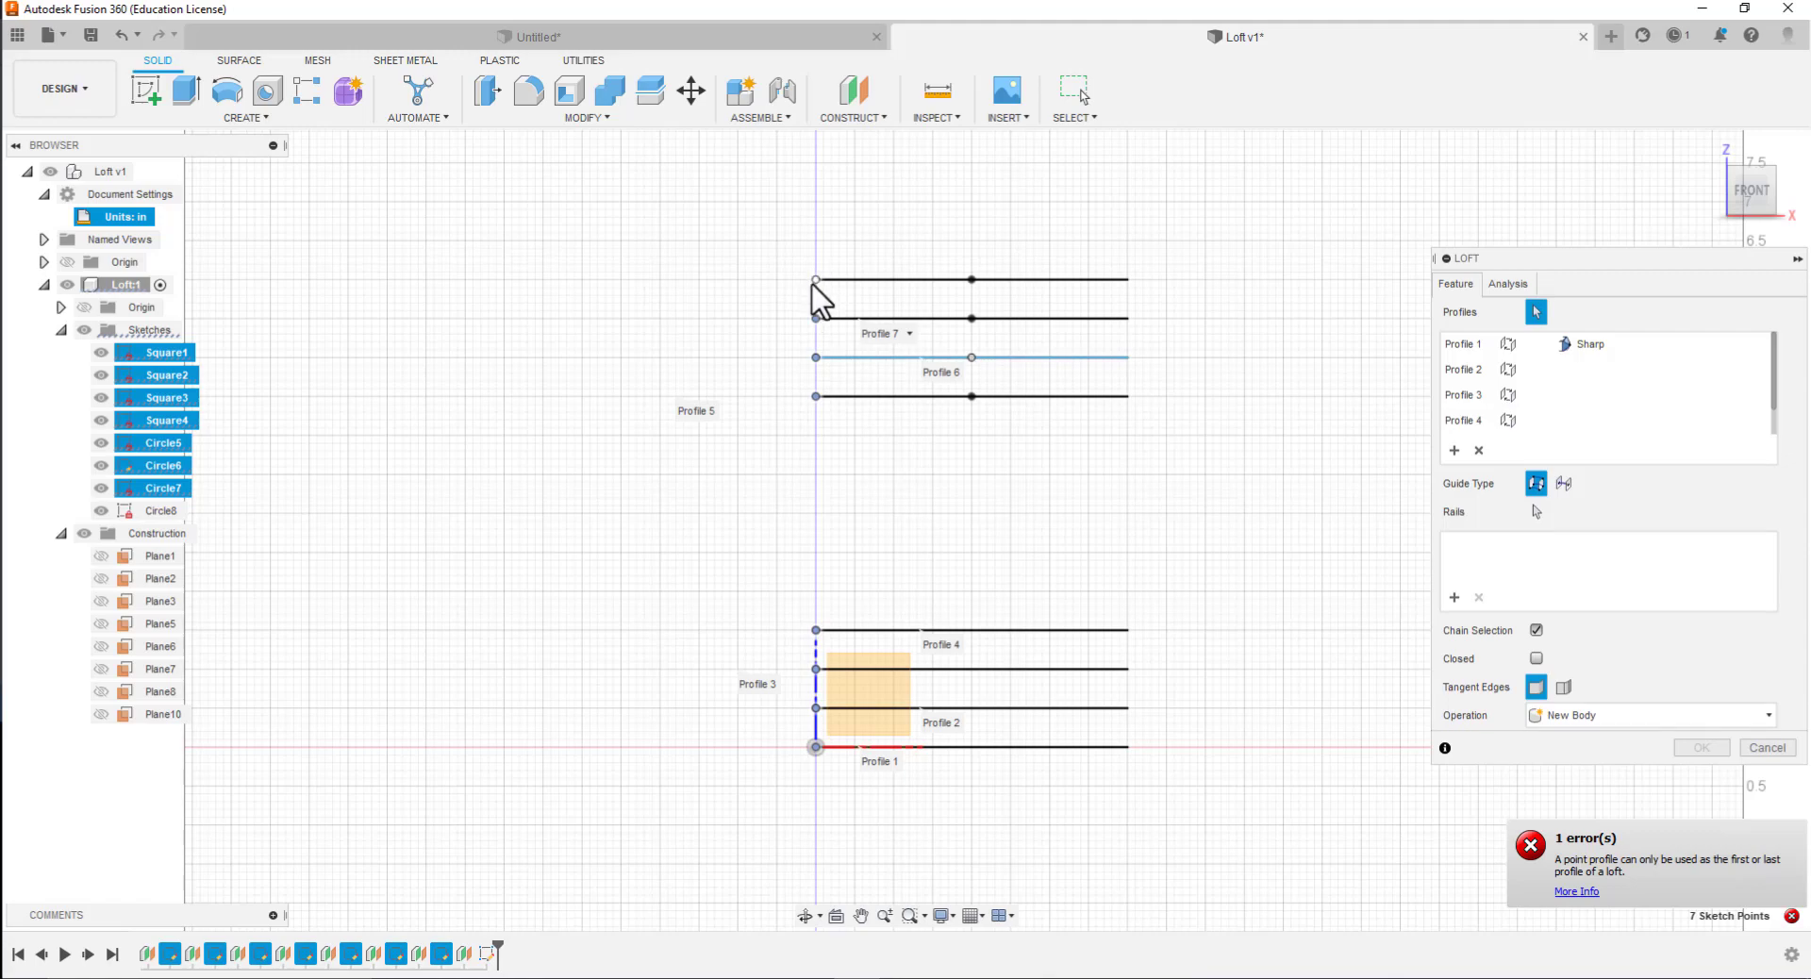
pyautogui.click(816, 279)
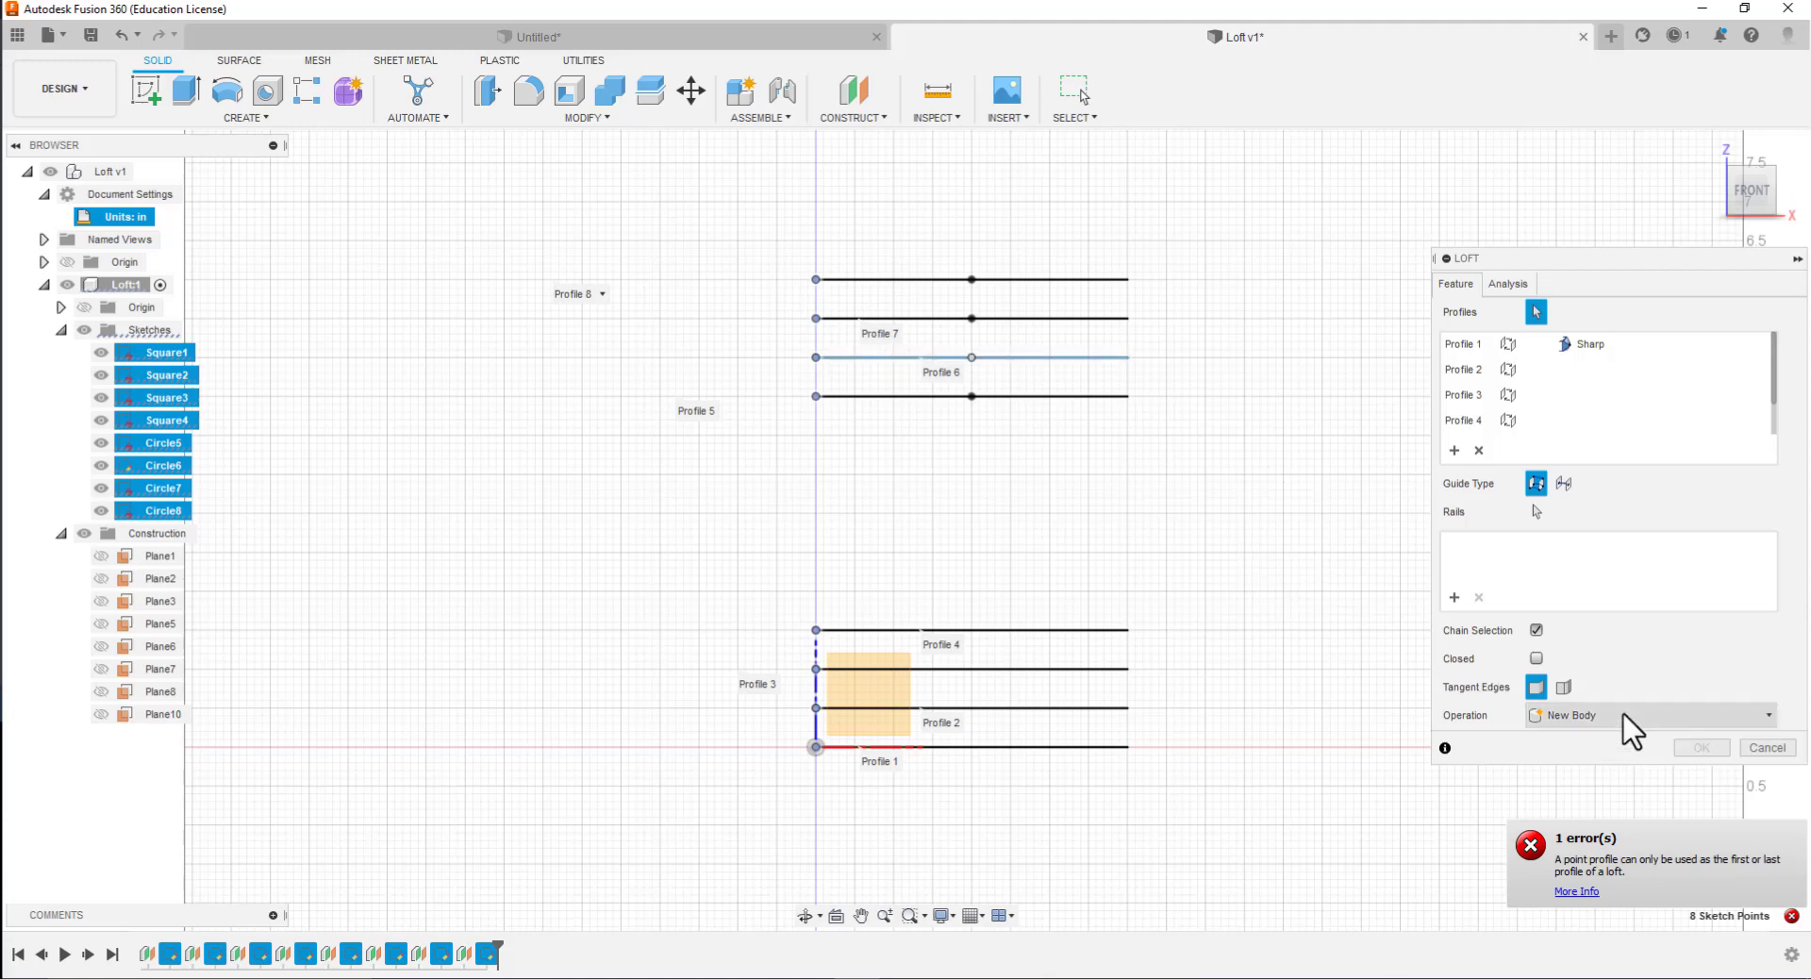
# Check the loft's Closed option and its analysis settings
pyautogui.click(1537, 659)
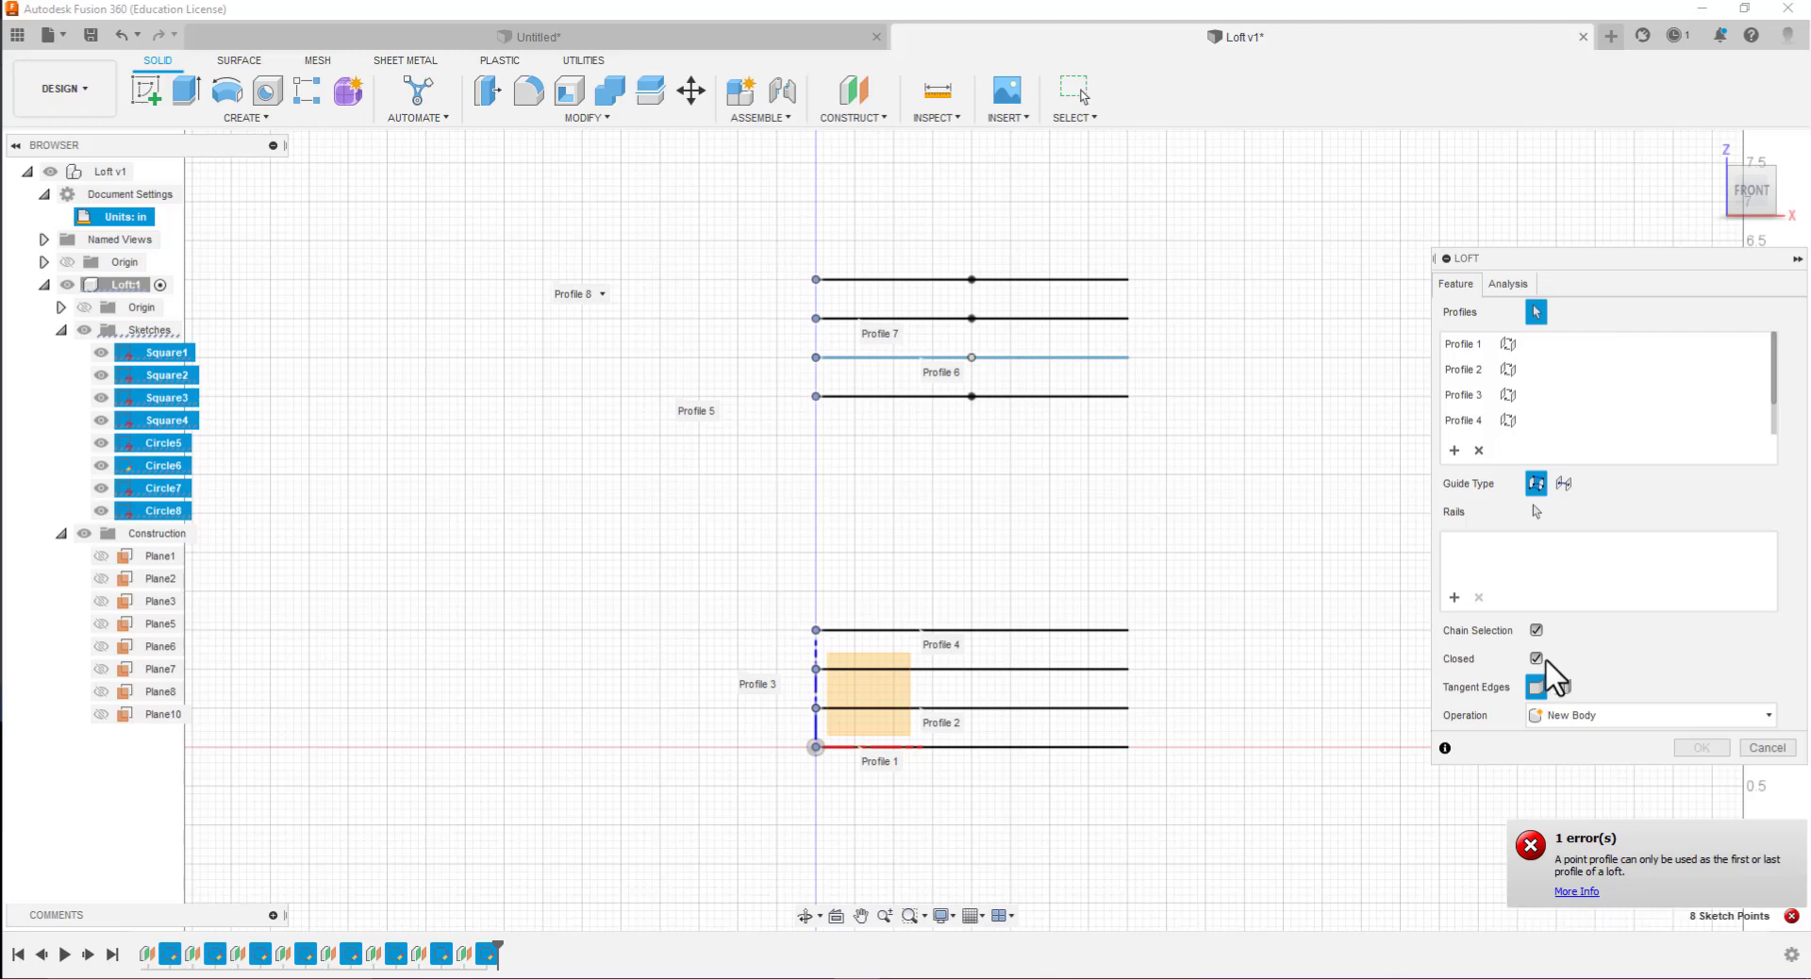
pyautogui.click(1507, 284)
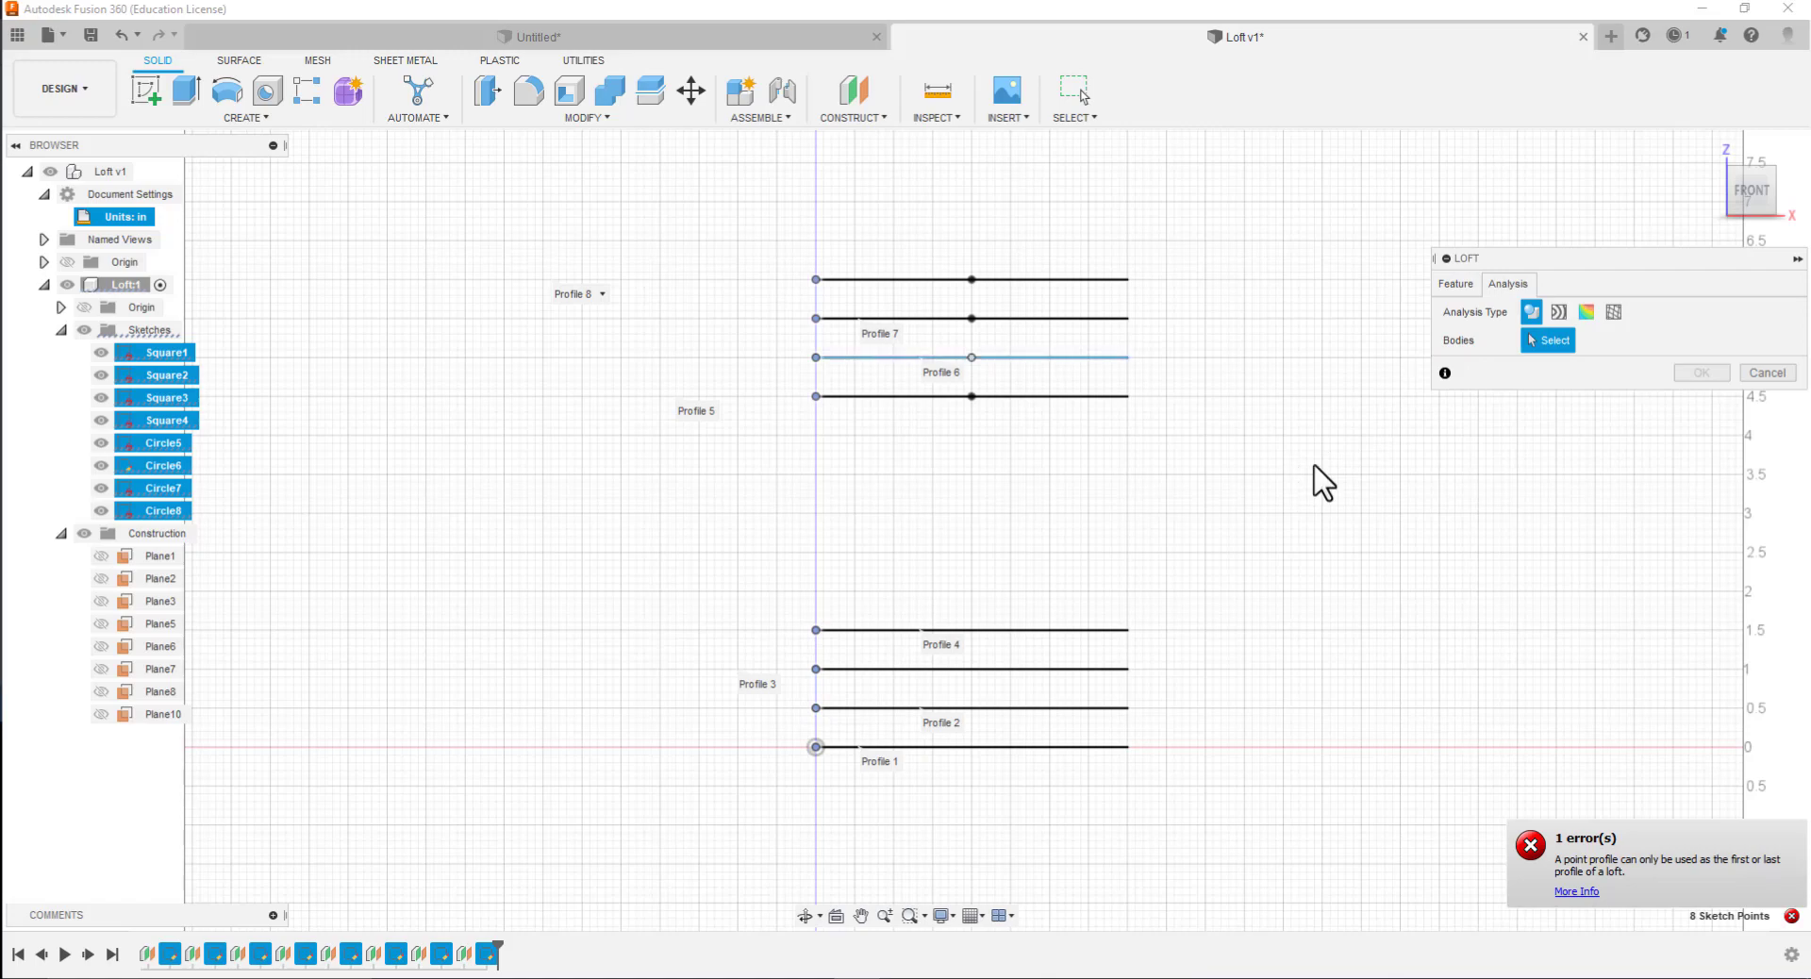
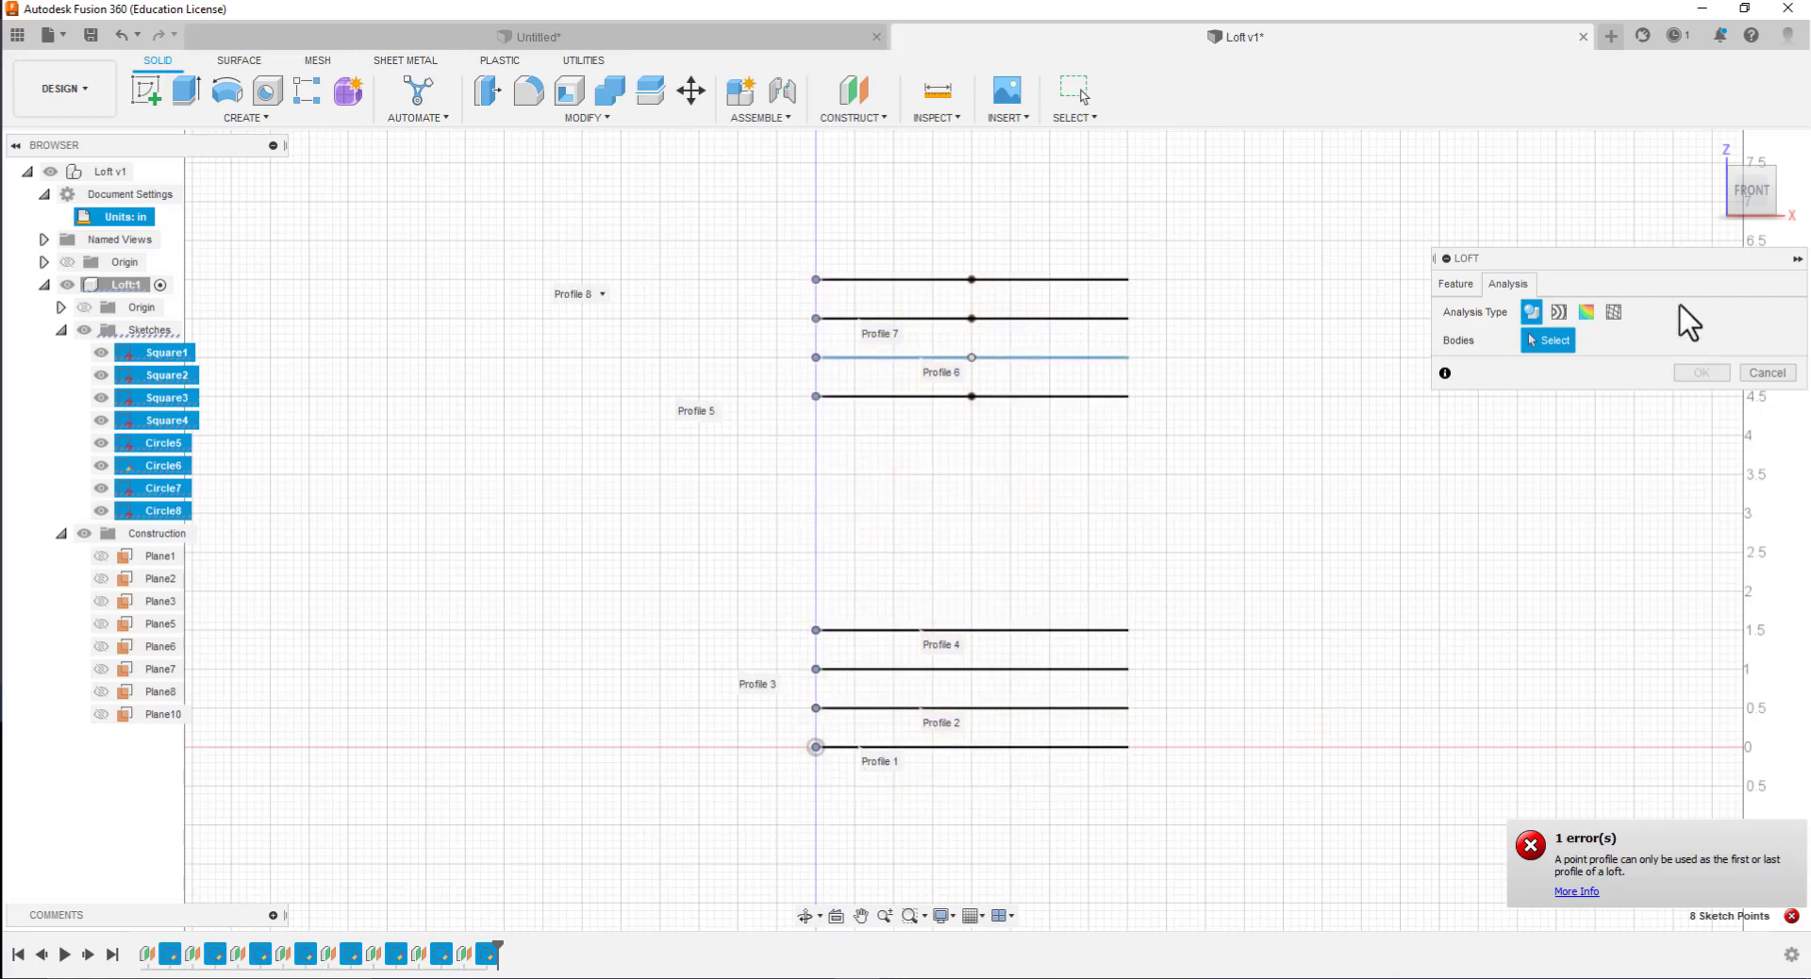
pyautogui.click(1461, 284)
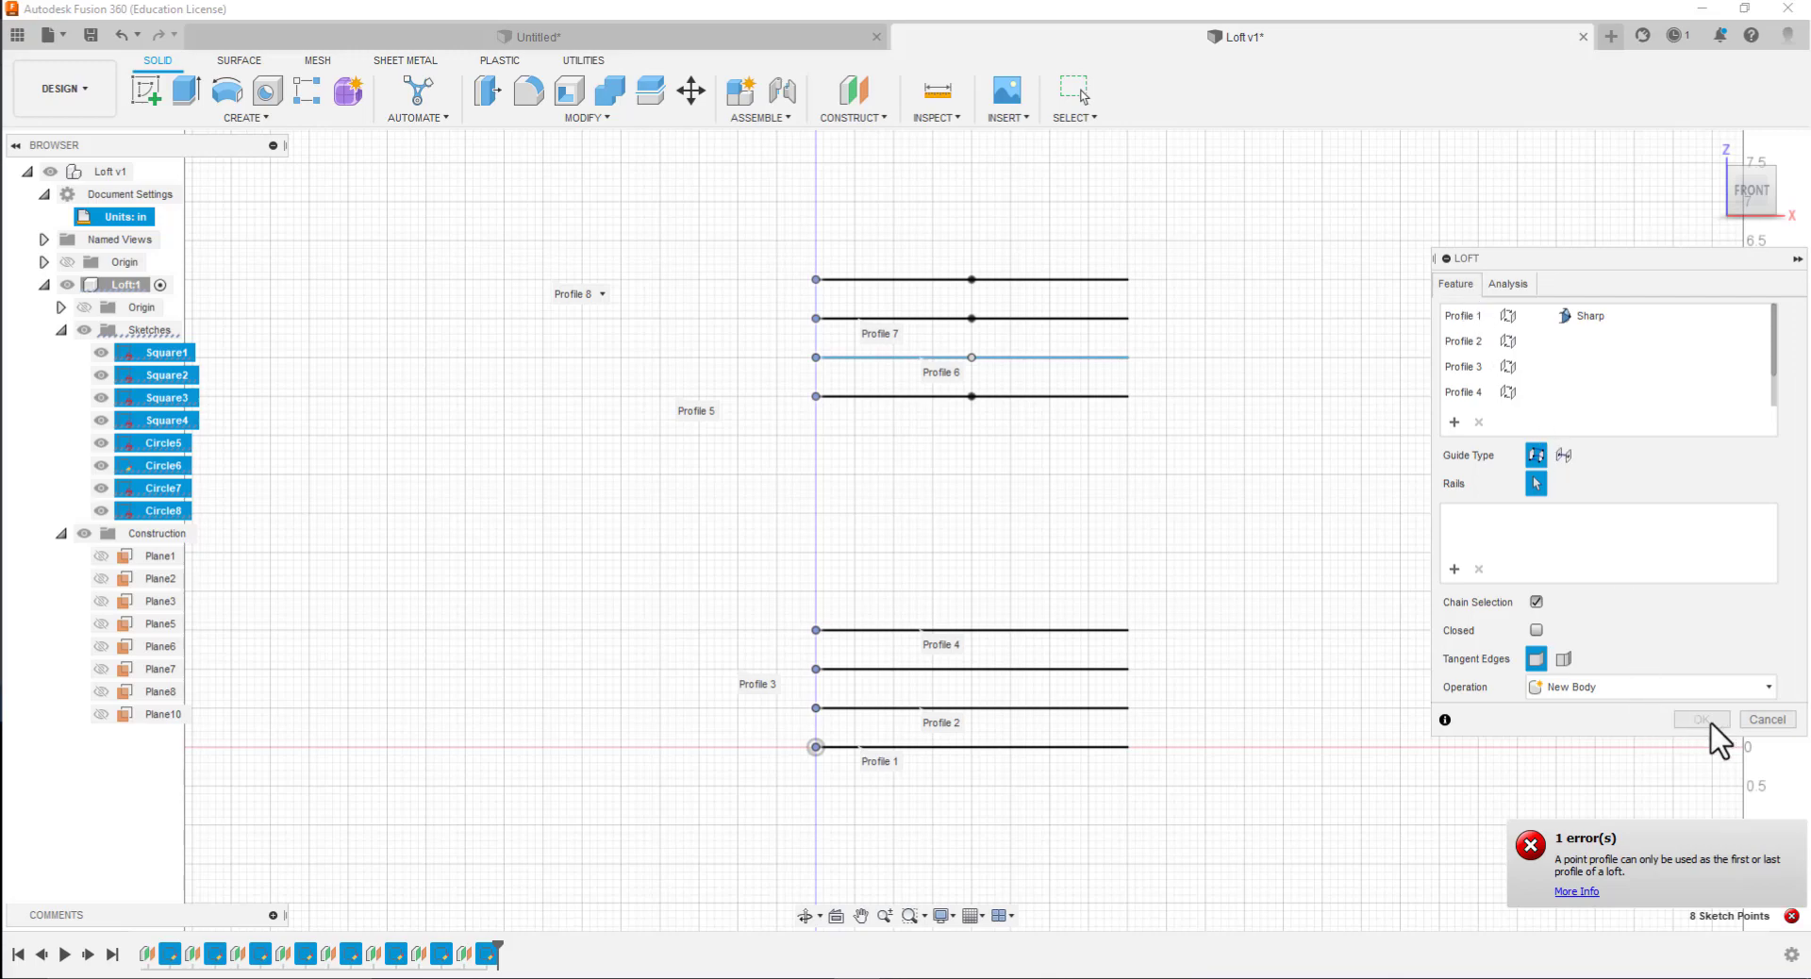
pyautogui.click(1769, 688)
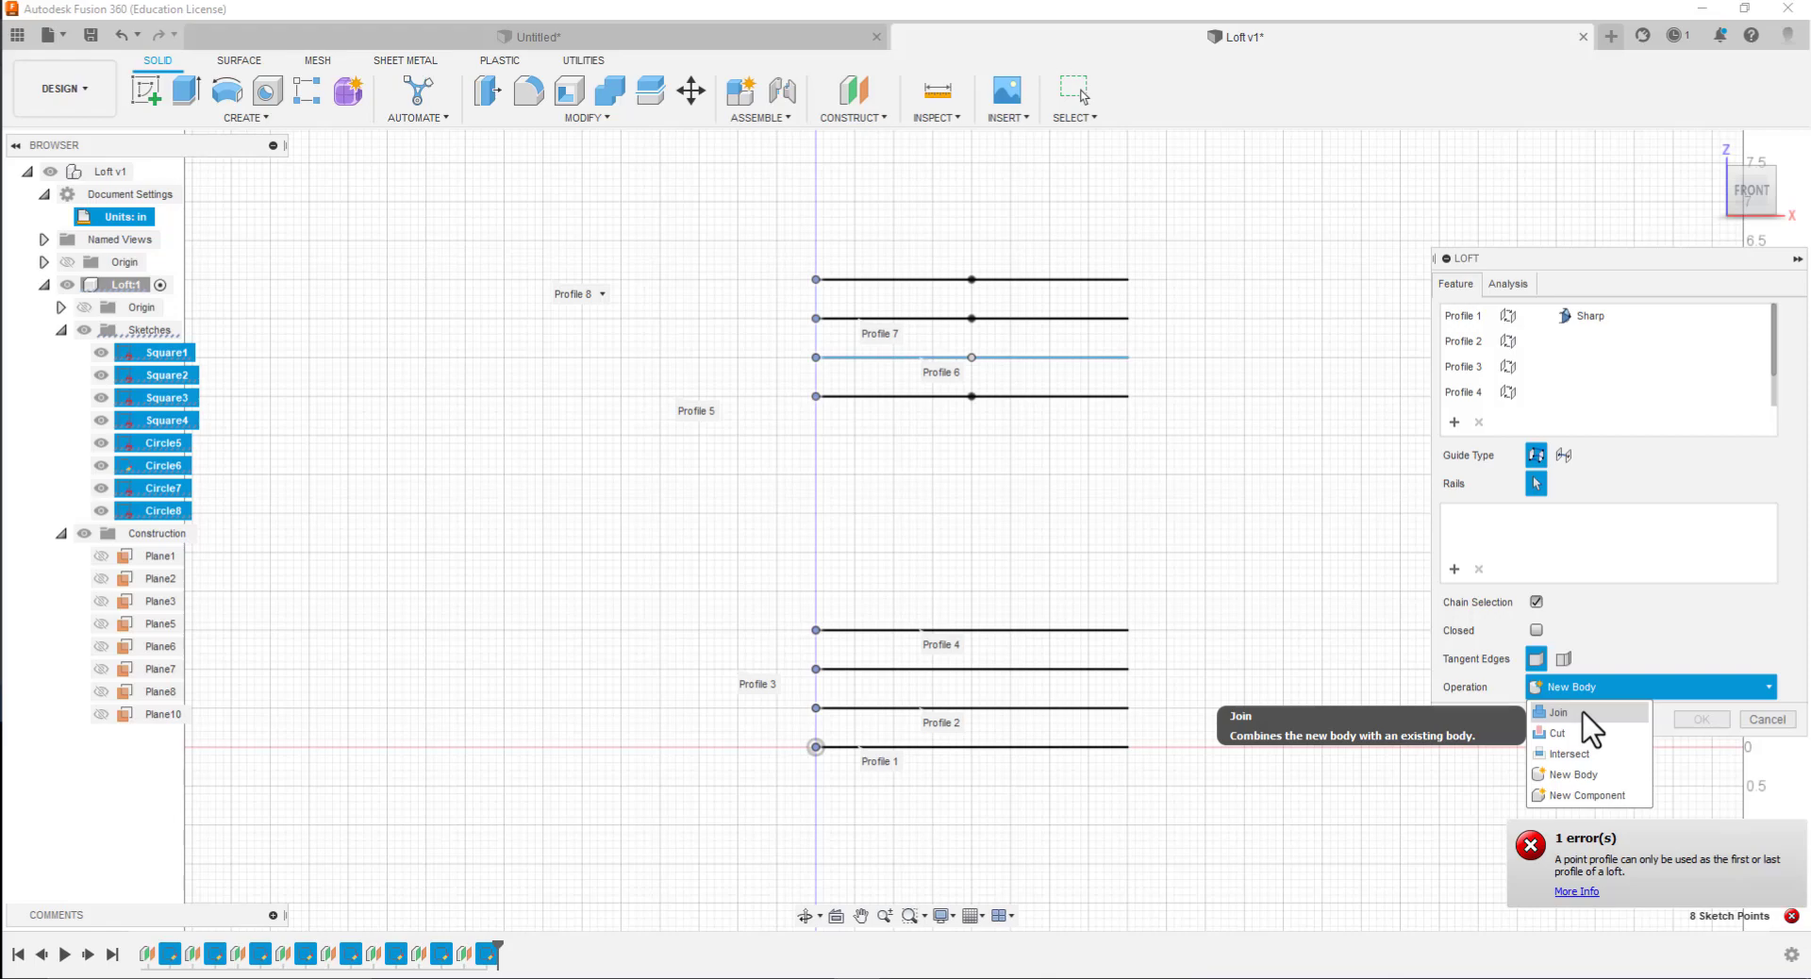
pyautogui.click(1572, 784)
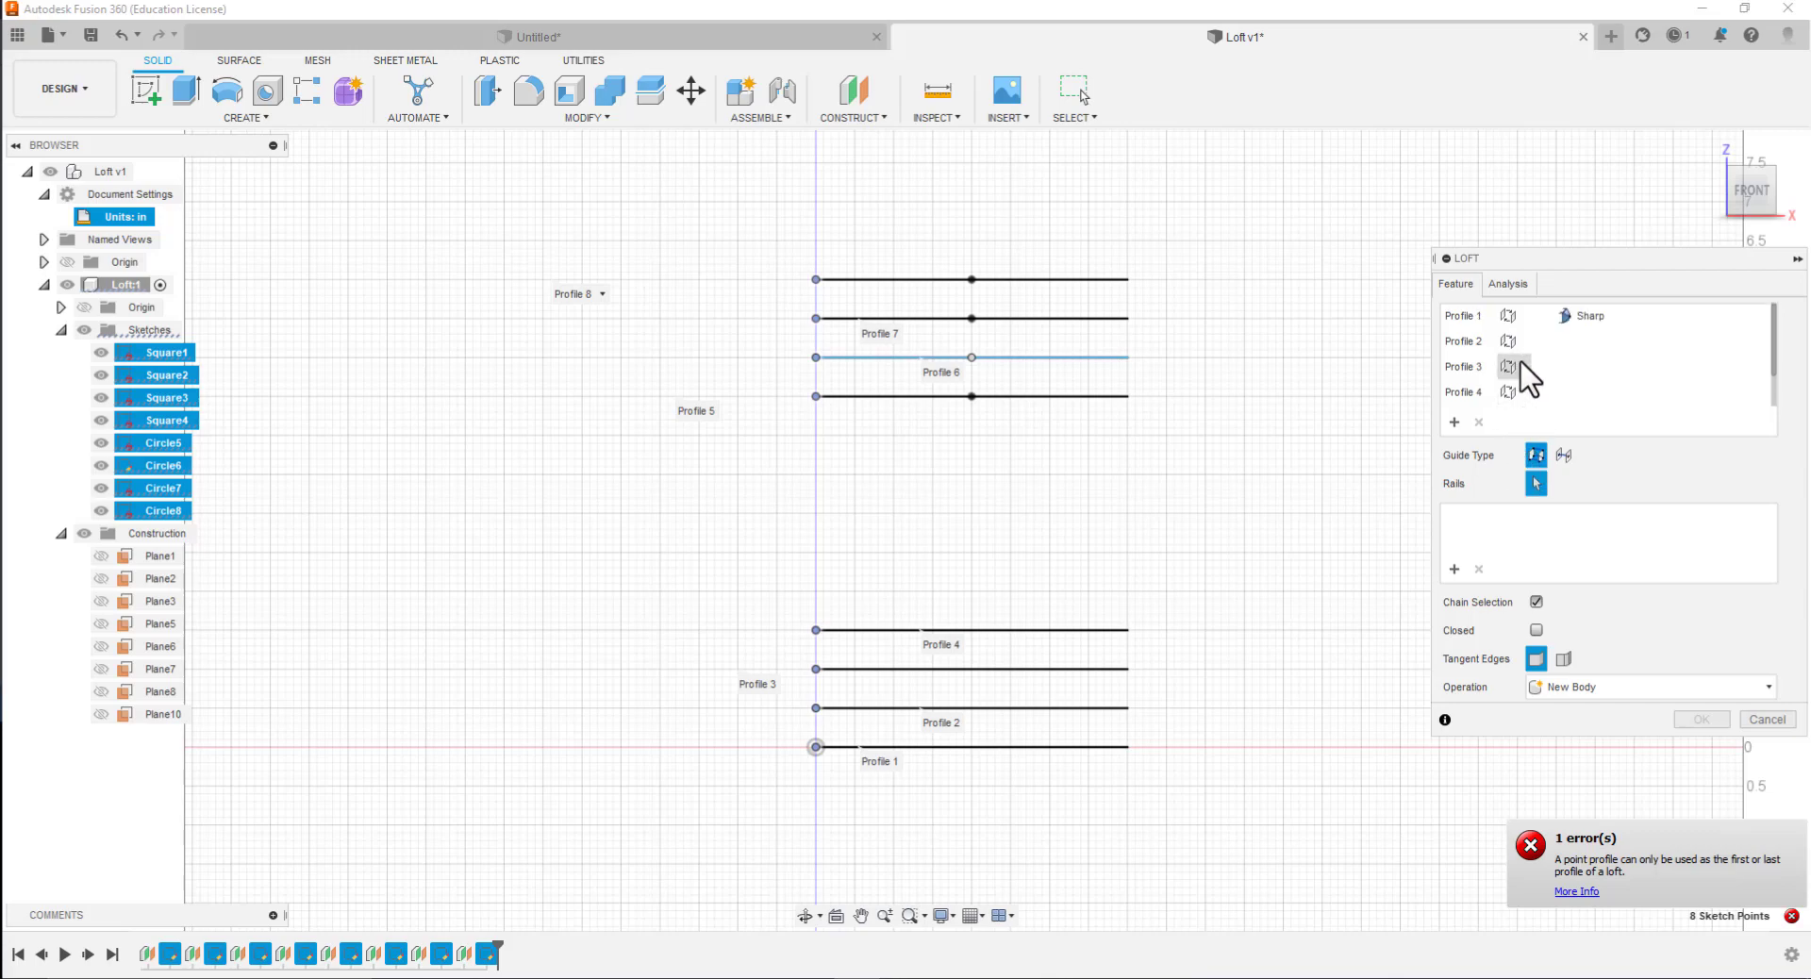
pyautogui.scroll(-1, 1521, 364)
pyautogui.scroll(-1, 1520, 368)
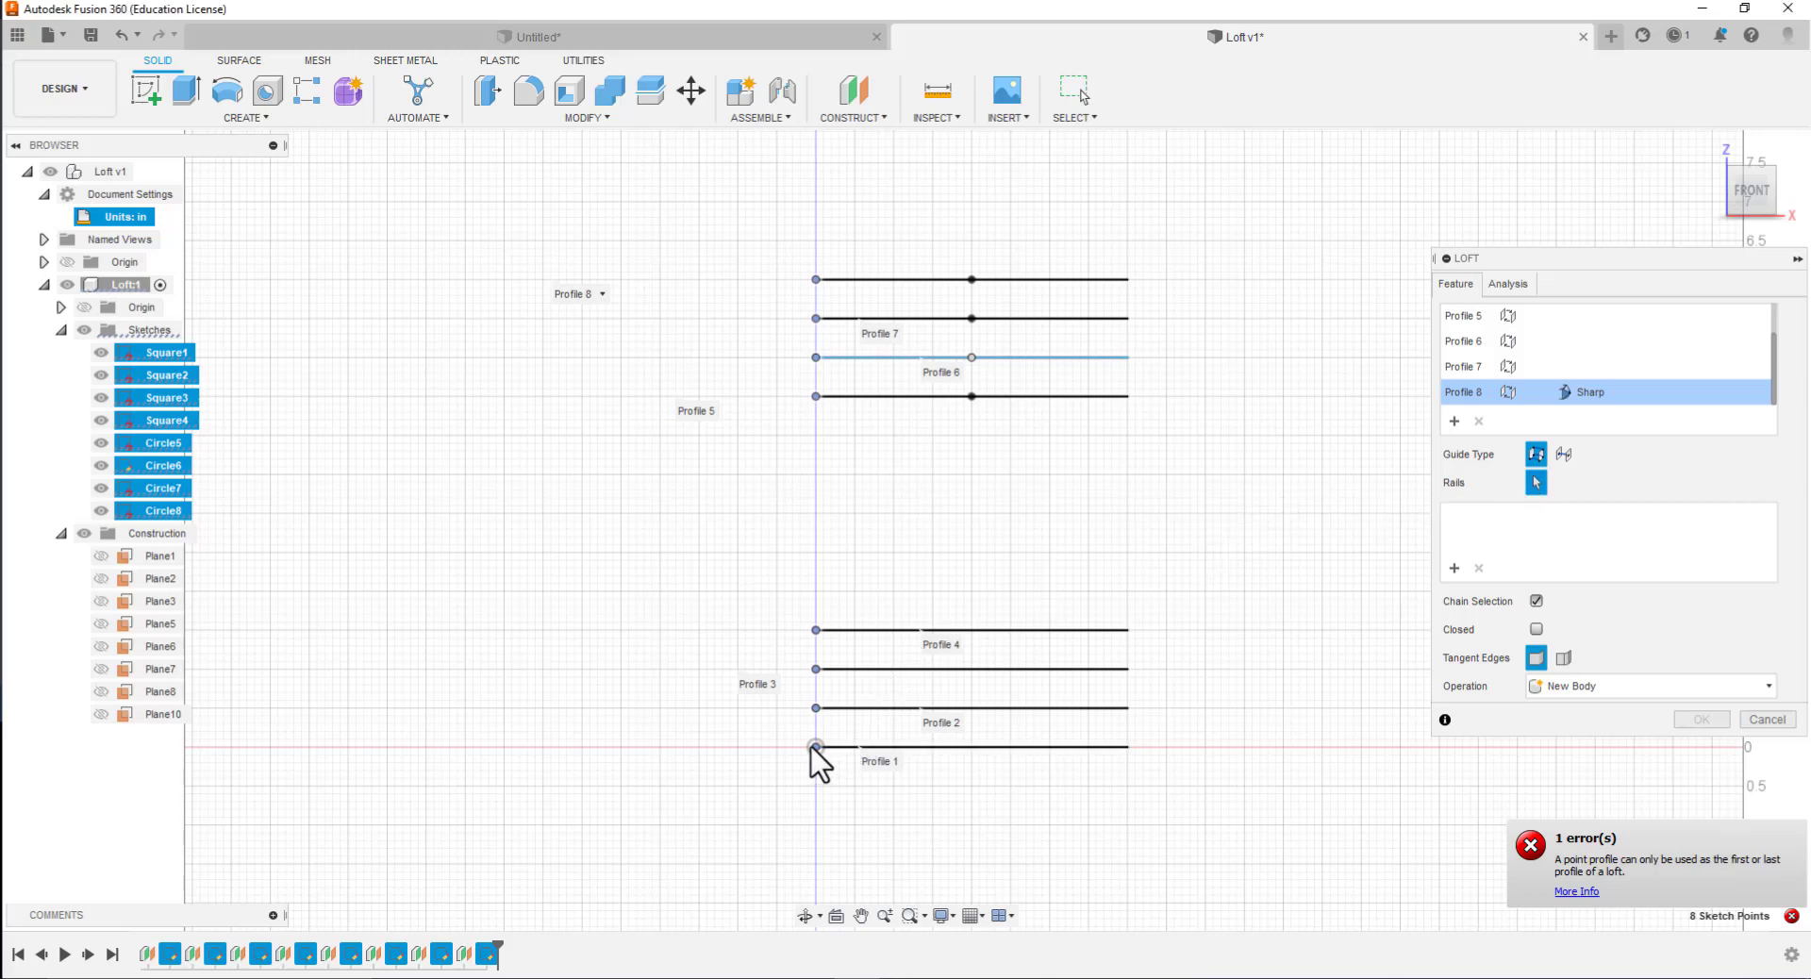
pyautogui.click(816, 711)
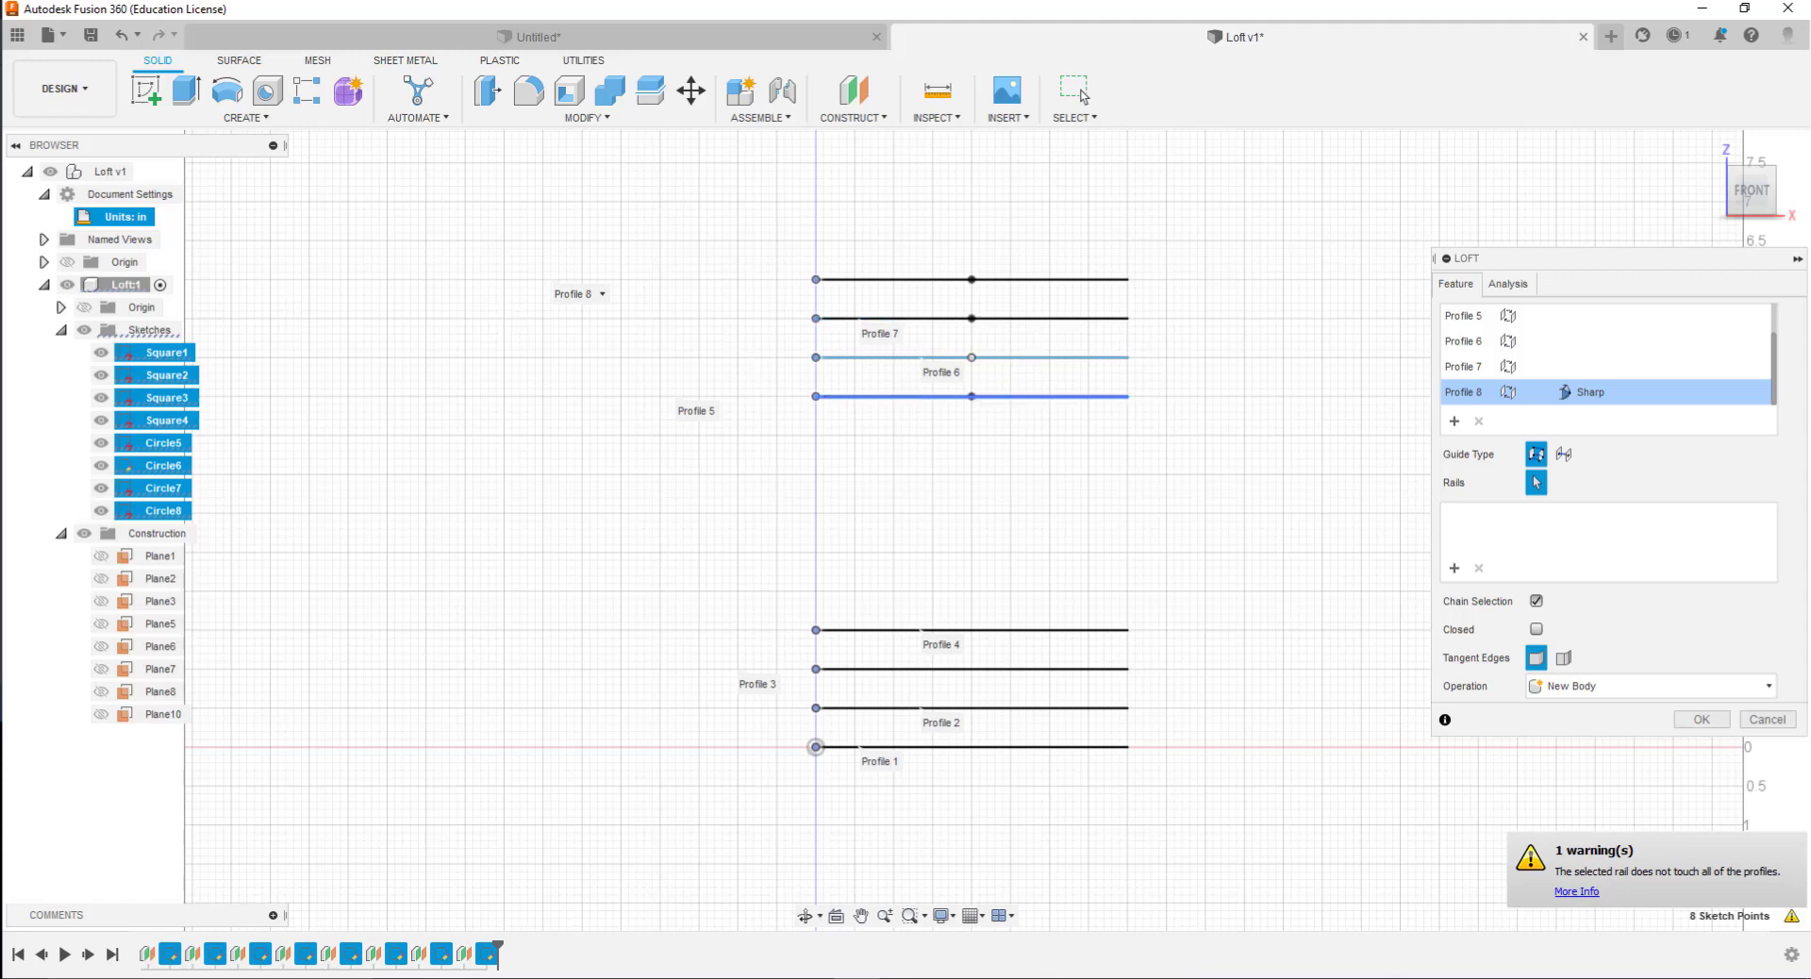
pyautogui.click(1075, 92)
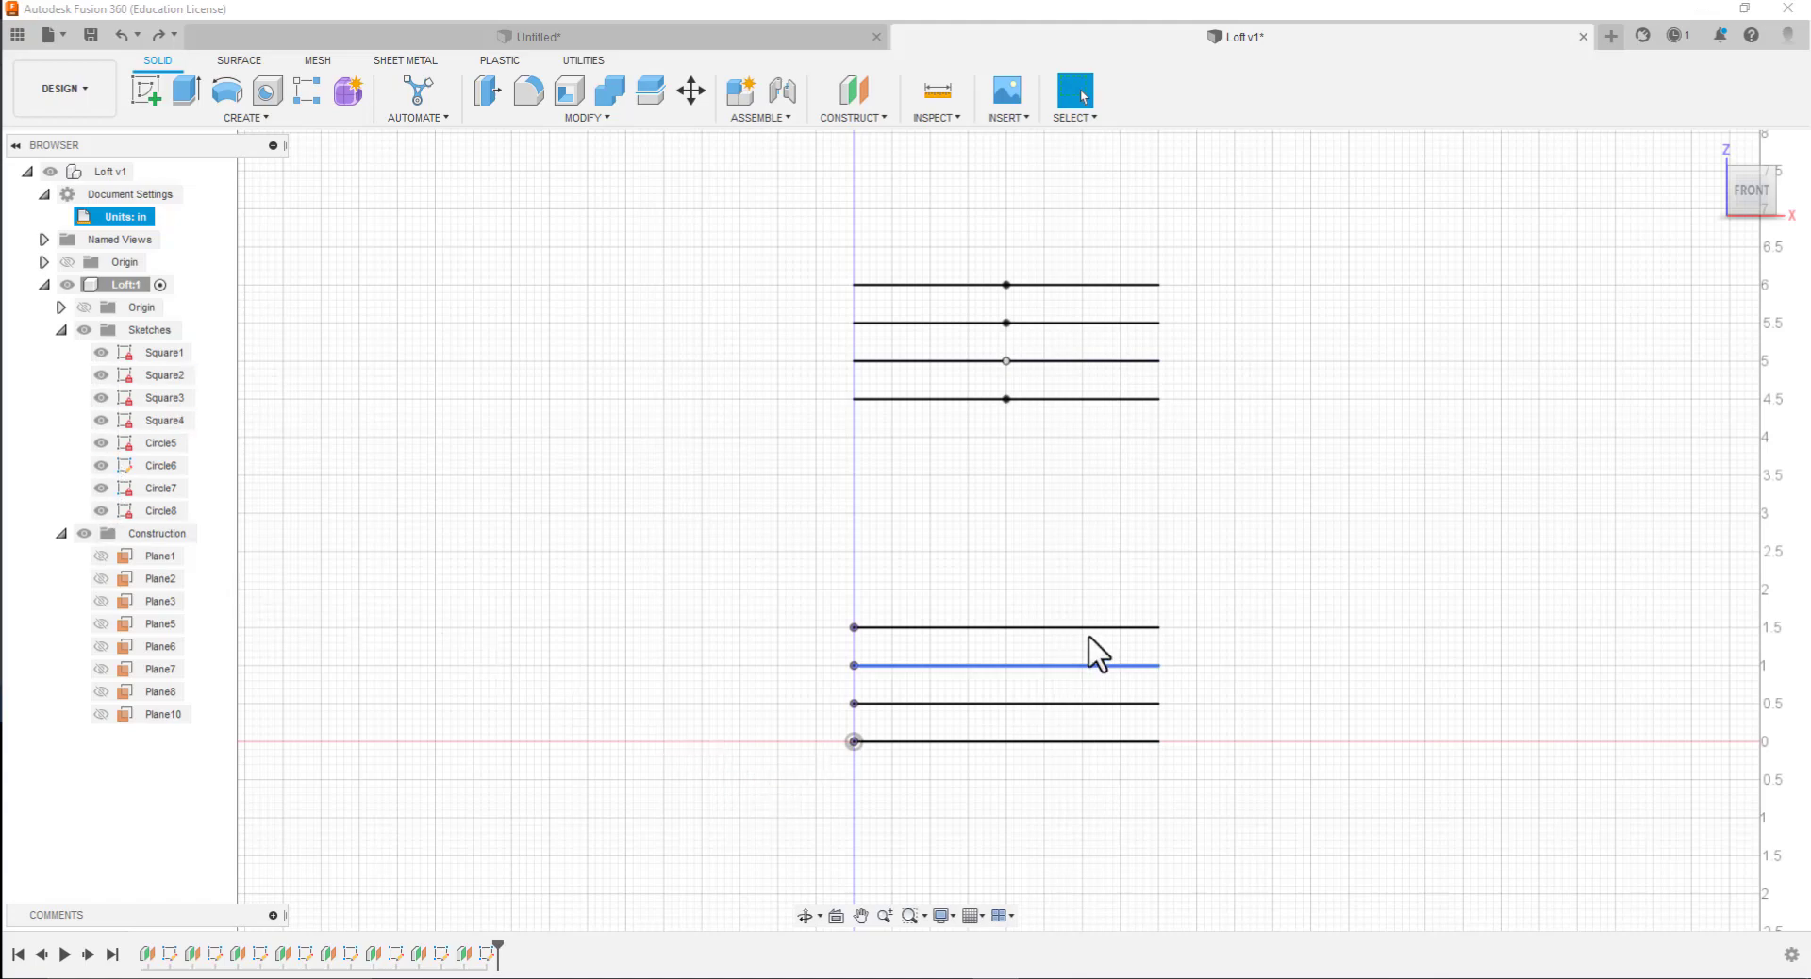
# Start a new Loft and add the four square profile areas in order from Square1 up to Square4
pyautogui.click(251, 120)
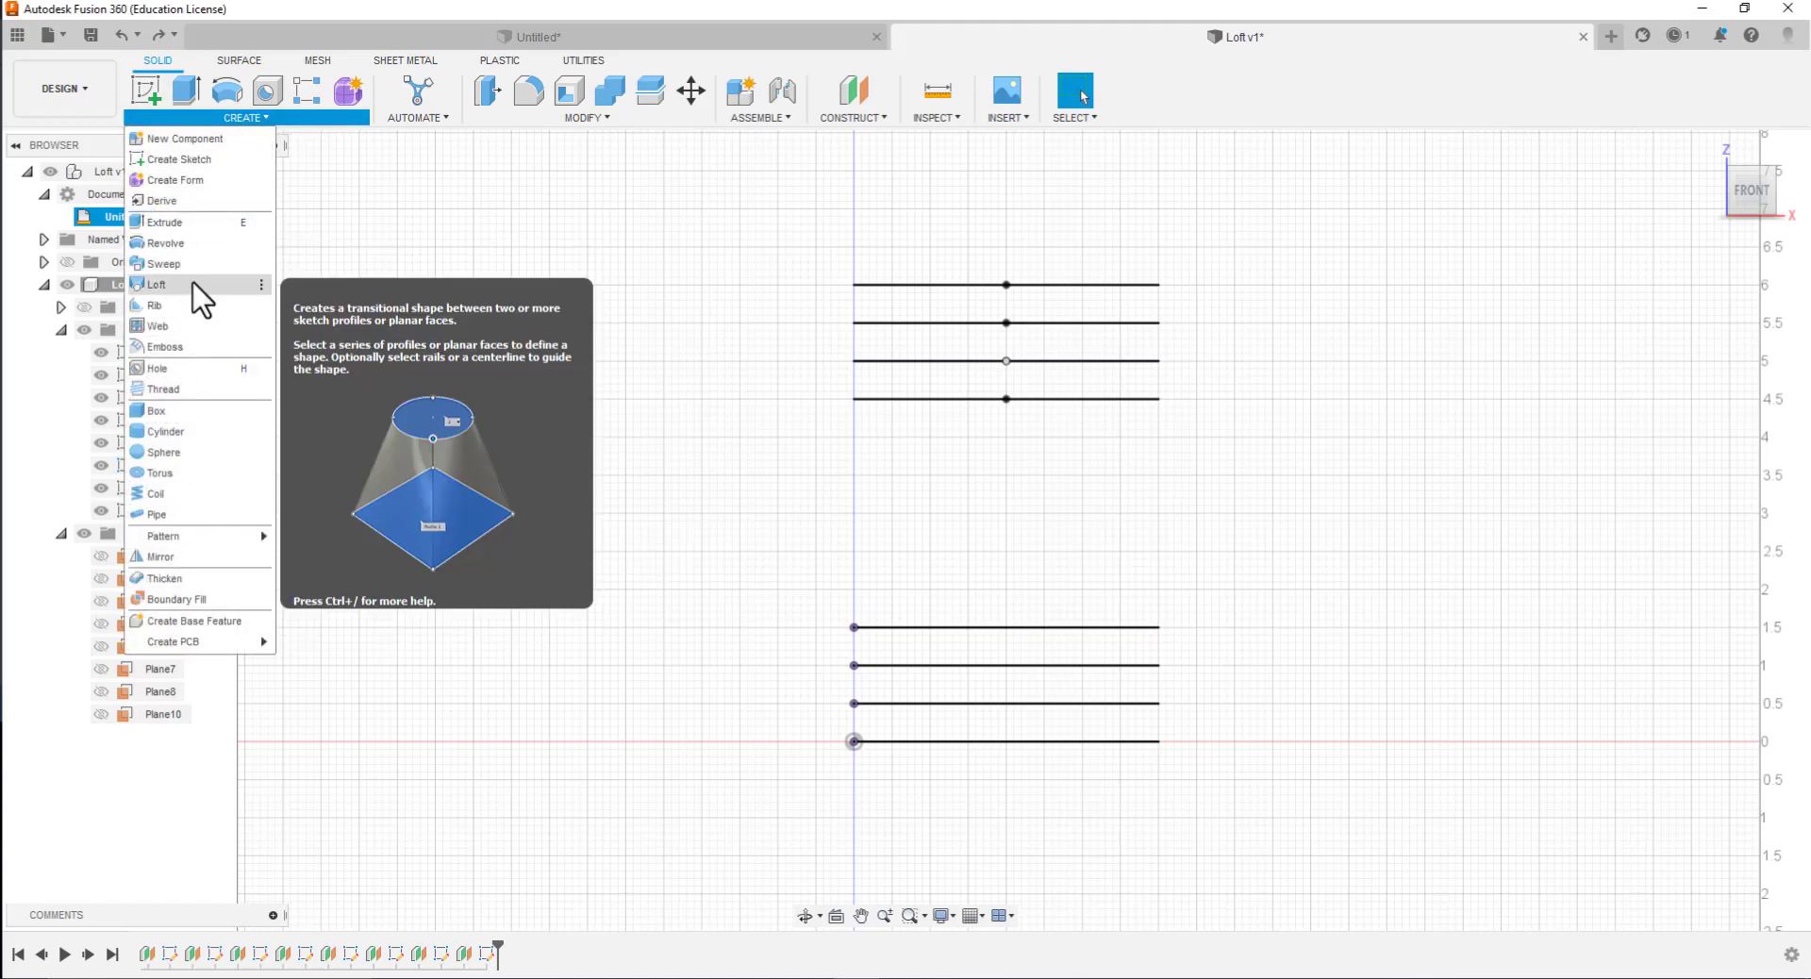
pyautogui.click(226, 284)
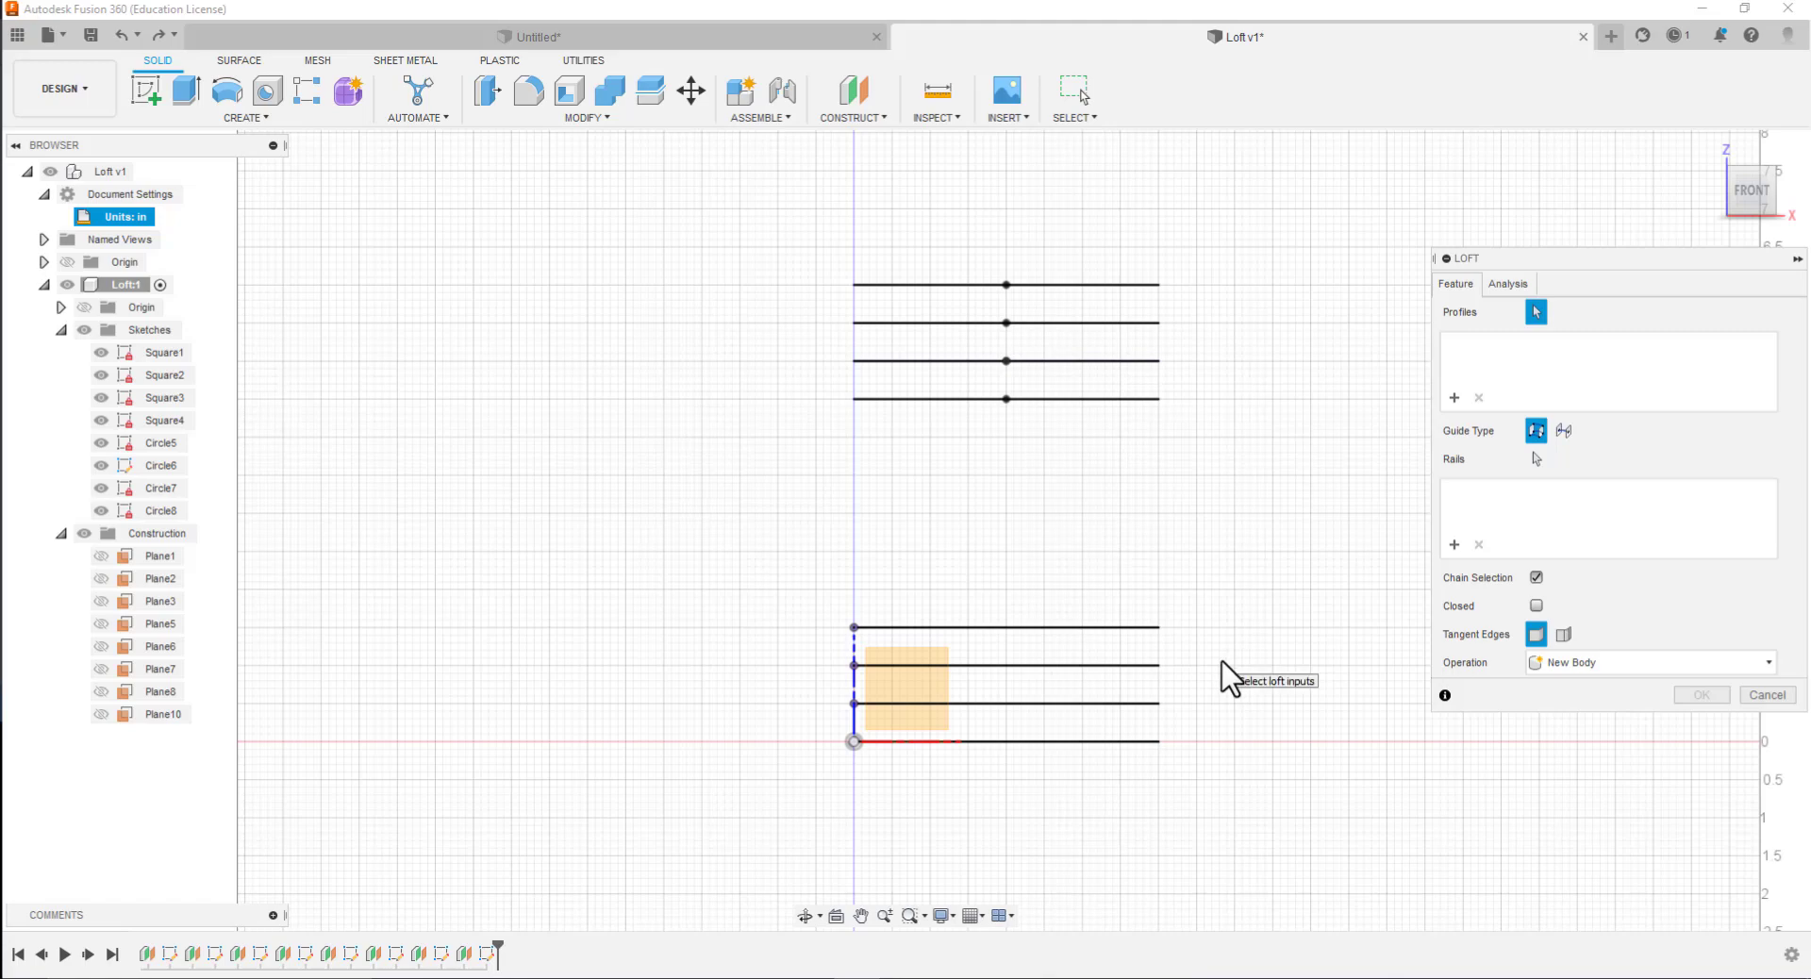
pyautogui.keyDown('shift'); pyautogui.moveTo(1225, 676); pyautogui.dragTo(1221, 664, button='middle'); pyautogui.keyUp('shift')
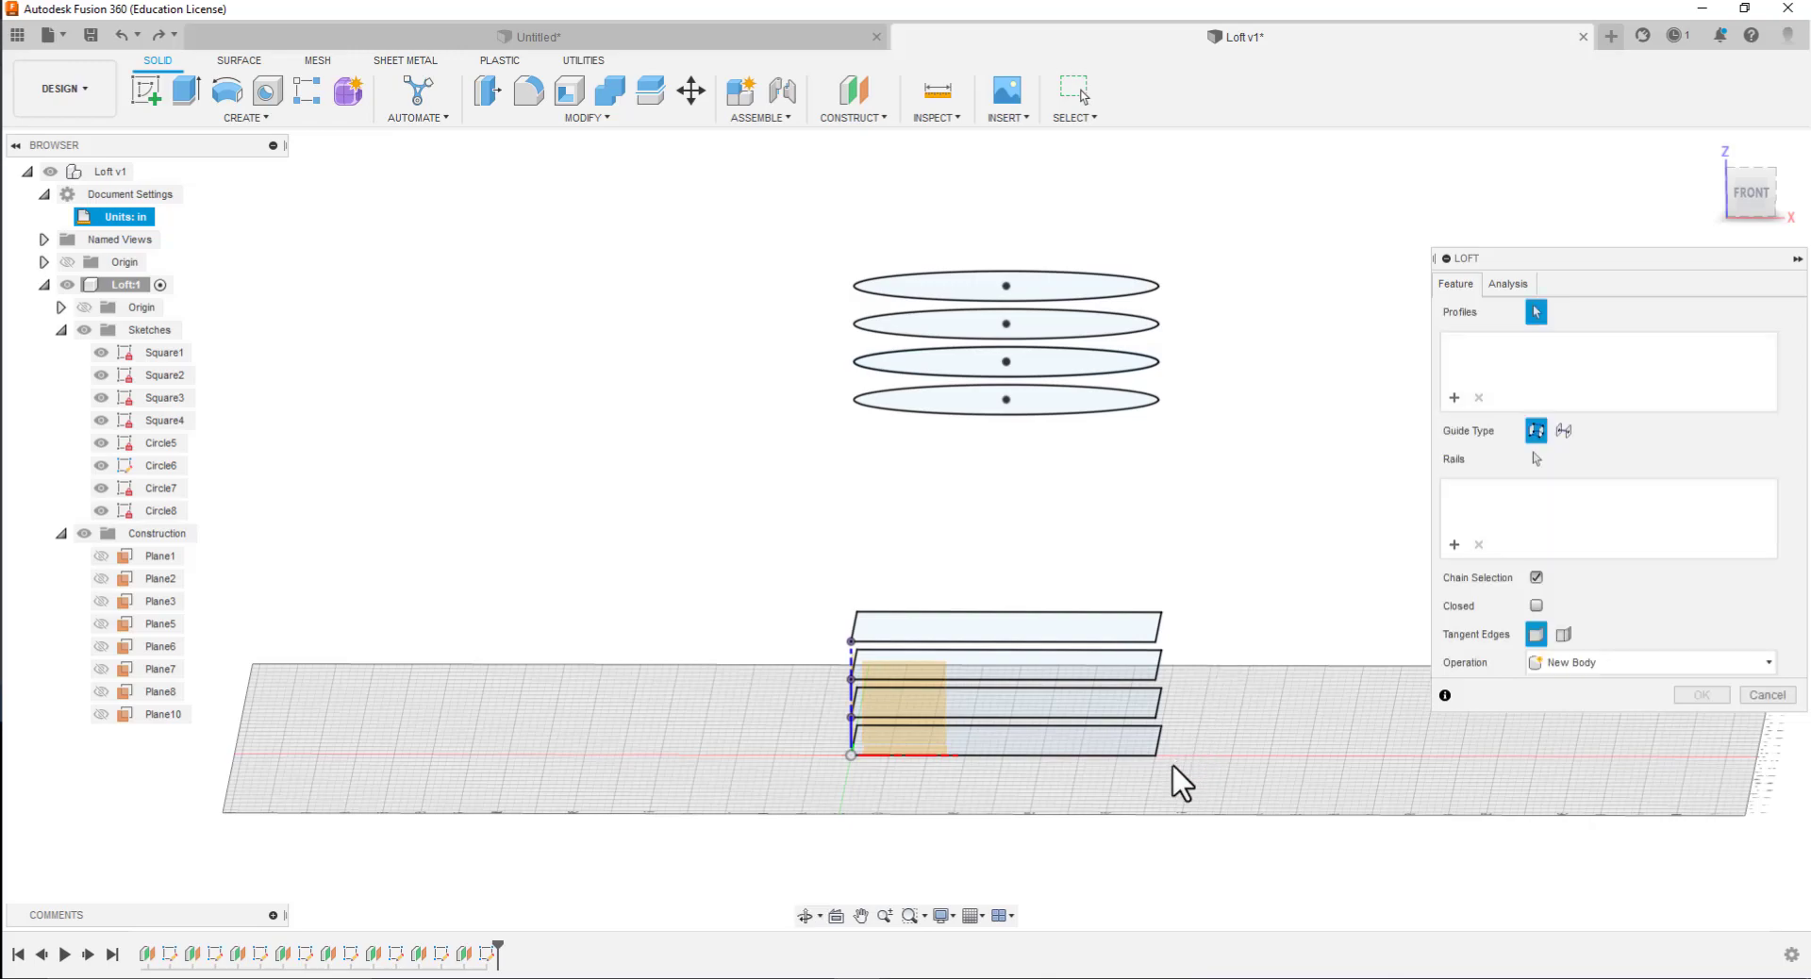
pyautogui.click(1130, 733)
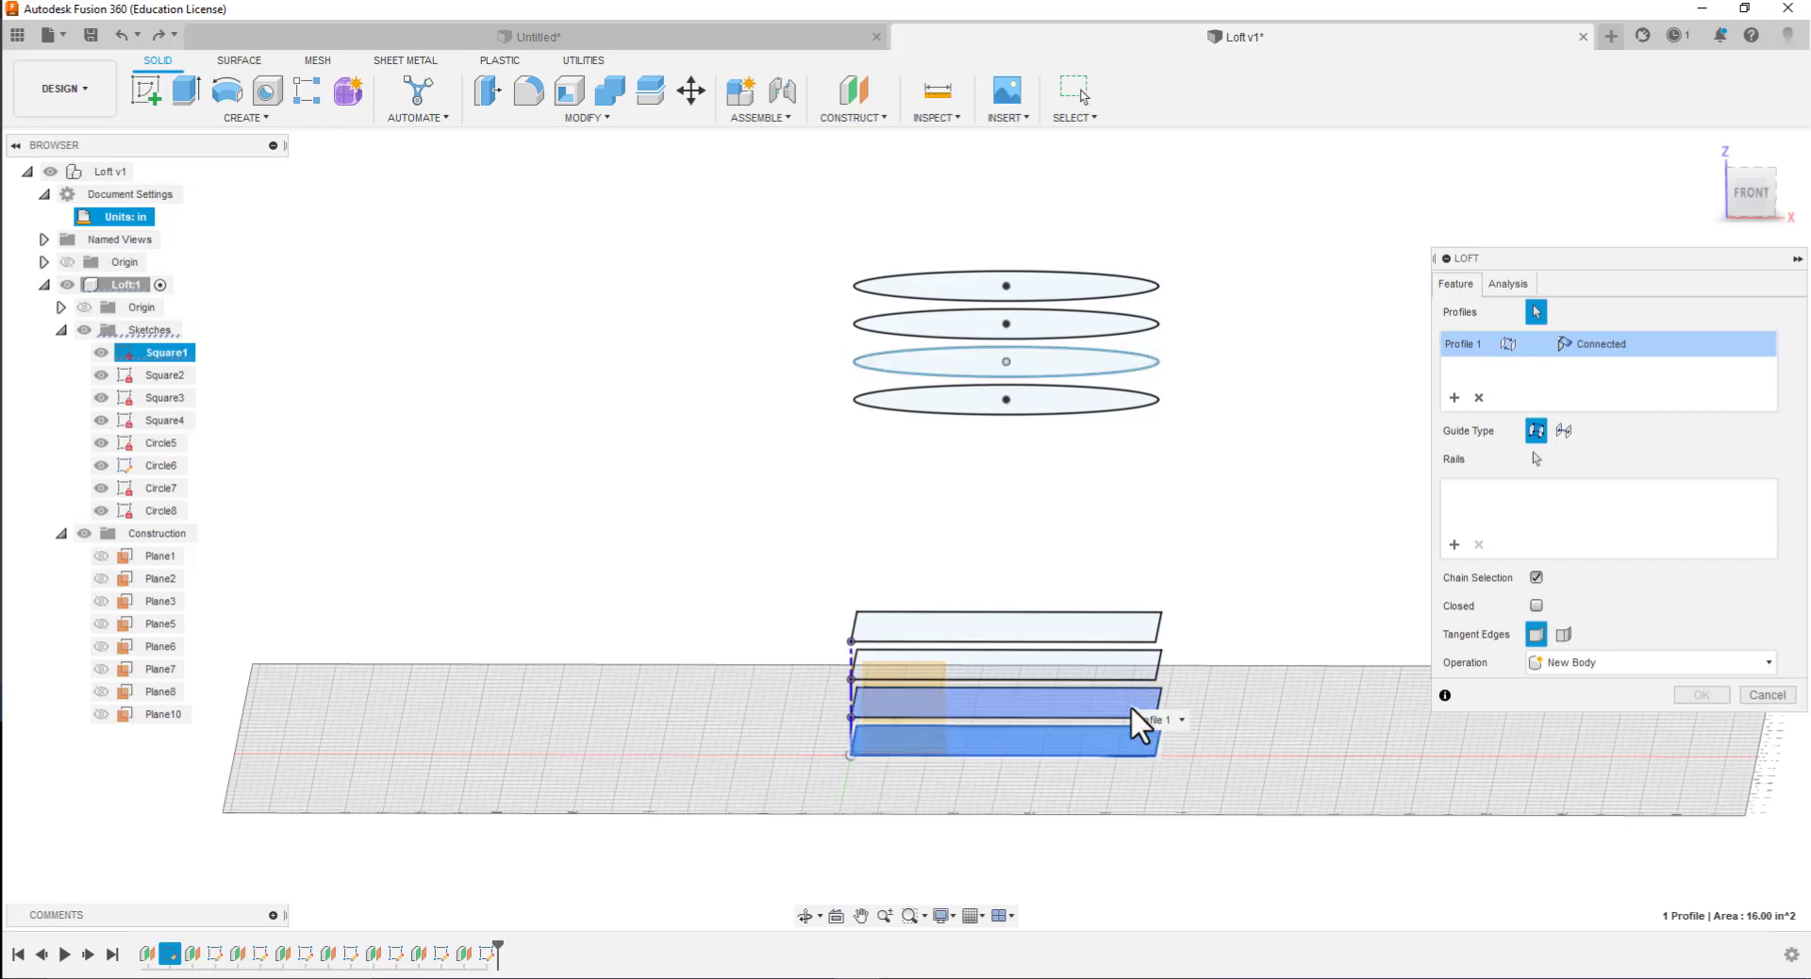
pyautogui.click(1134, 714)
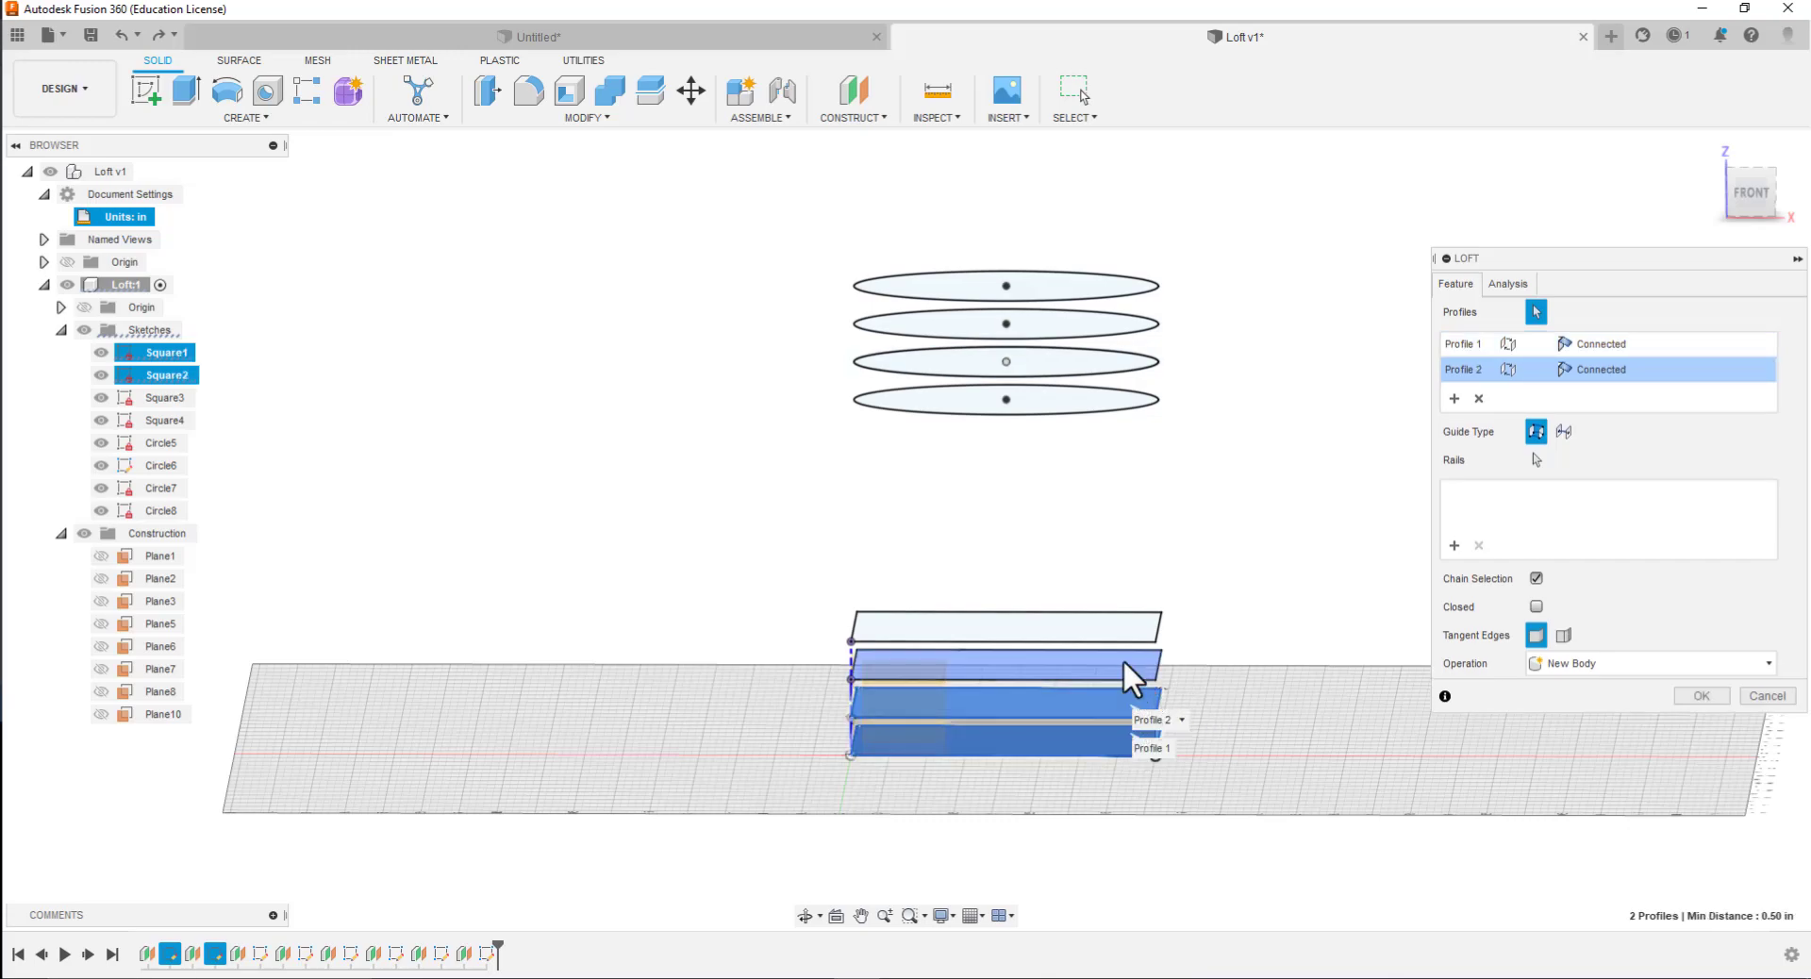
pyautogui.click(1123, 661)
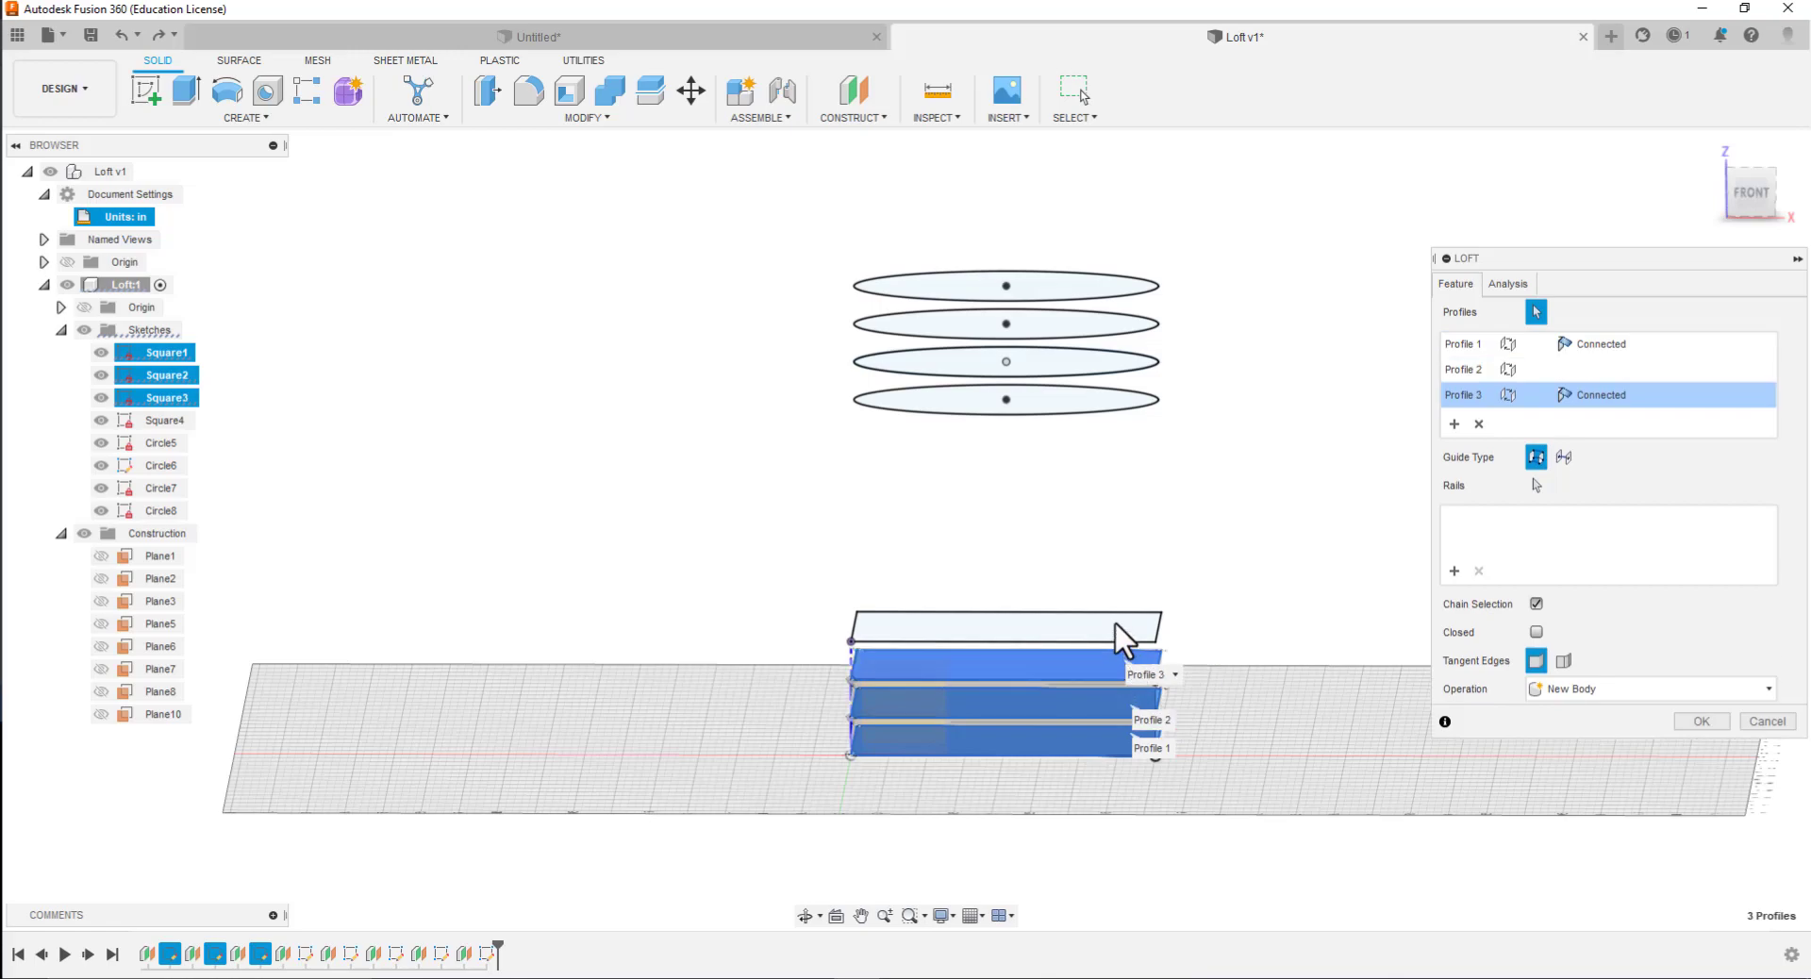
pyautogui.click(1115, 619)
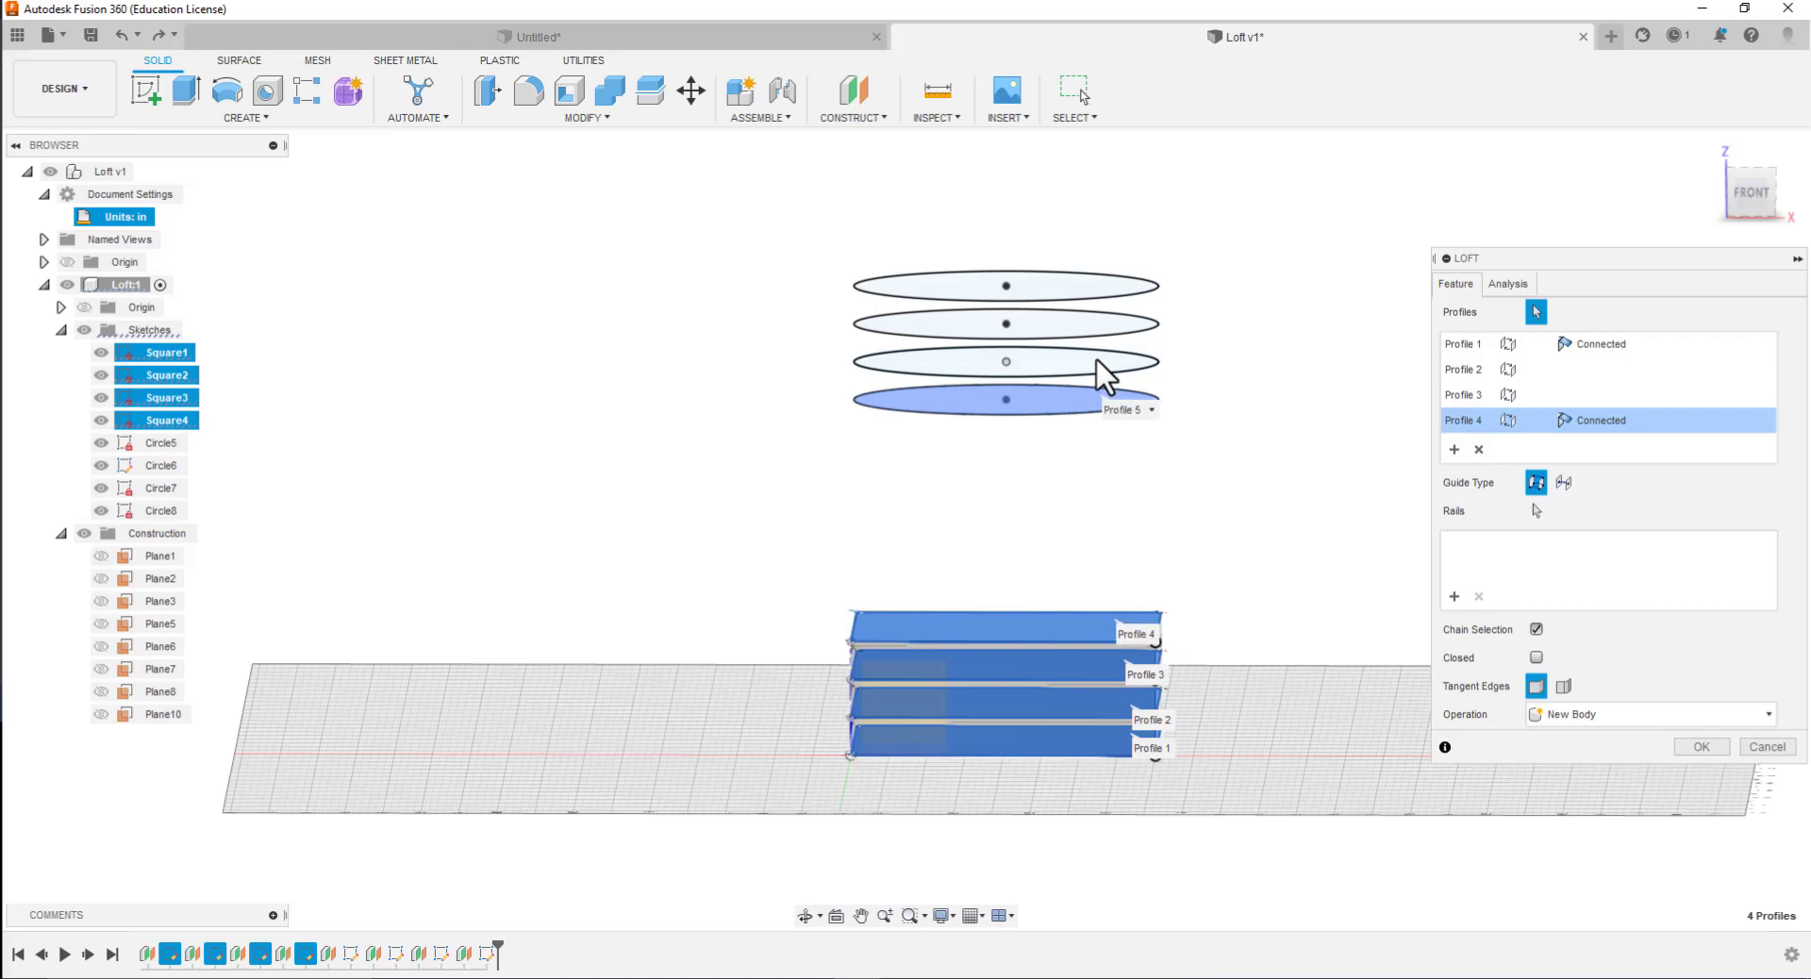
# Add the circle profiles from Circle5 up to Circle8 and create the loft as a new body
pyautogui.click(1102, 394)
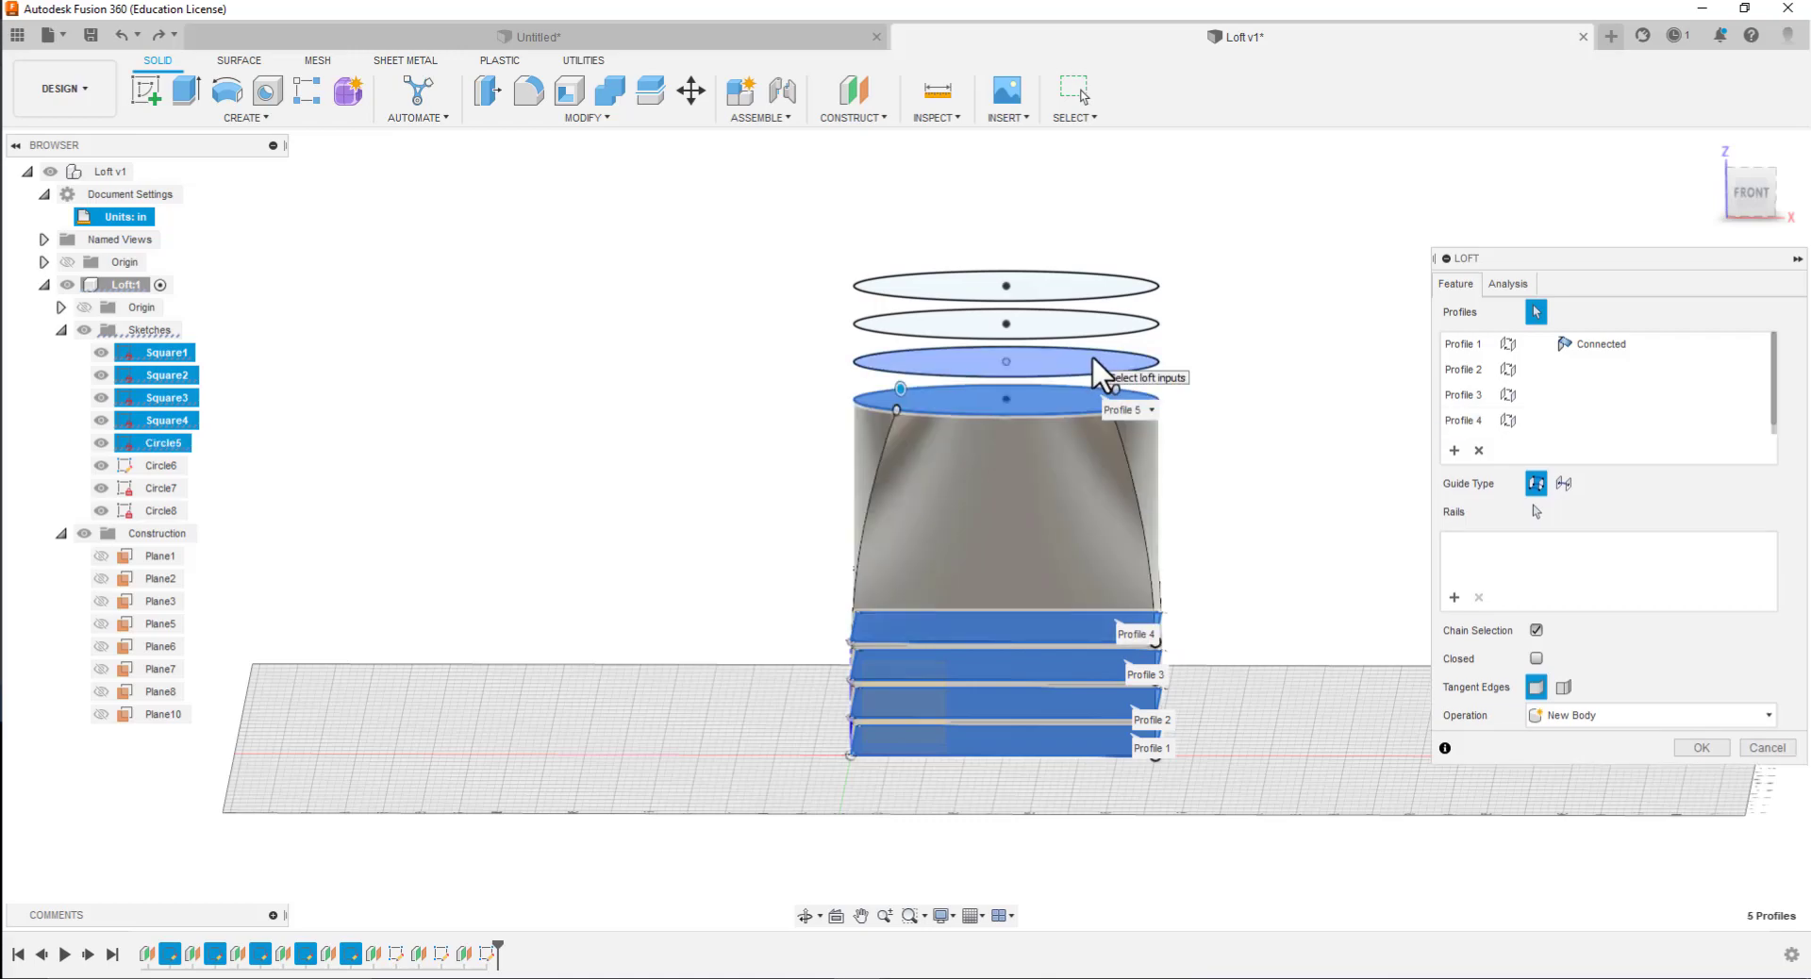
pyautogui.click(1100, 364)
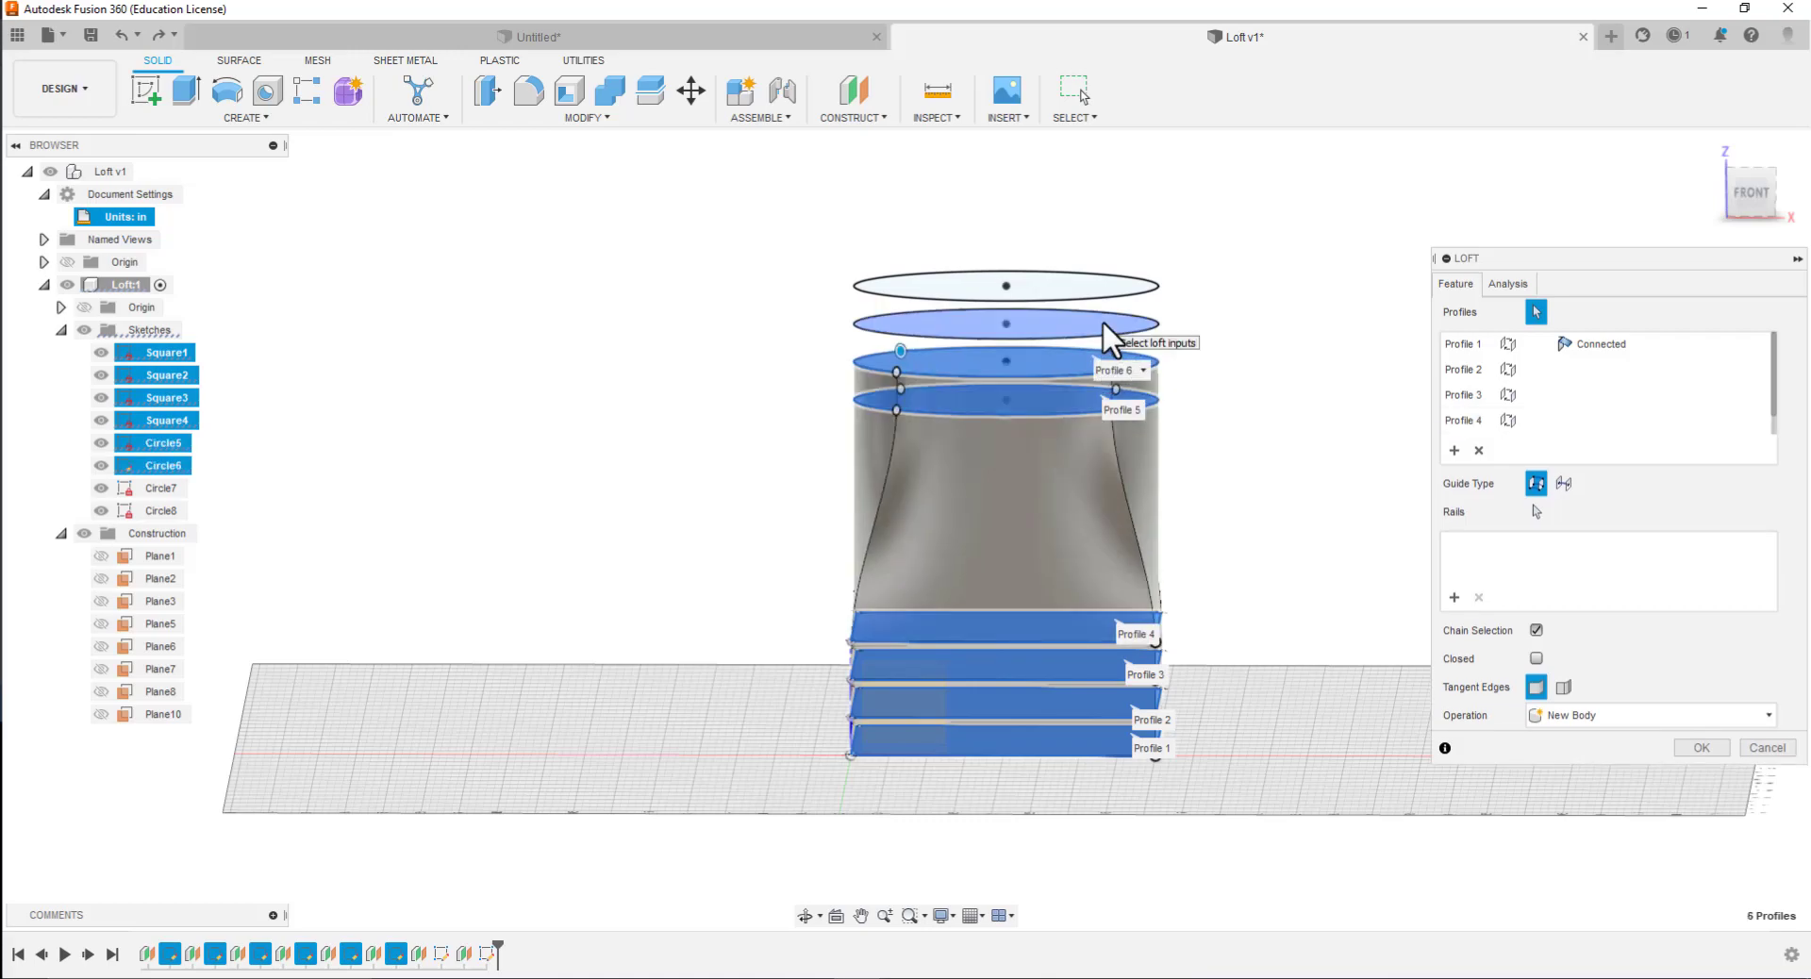
pyautogui.click(1113, 334)
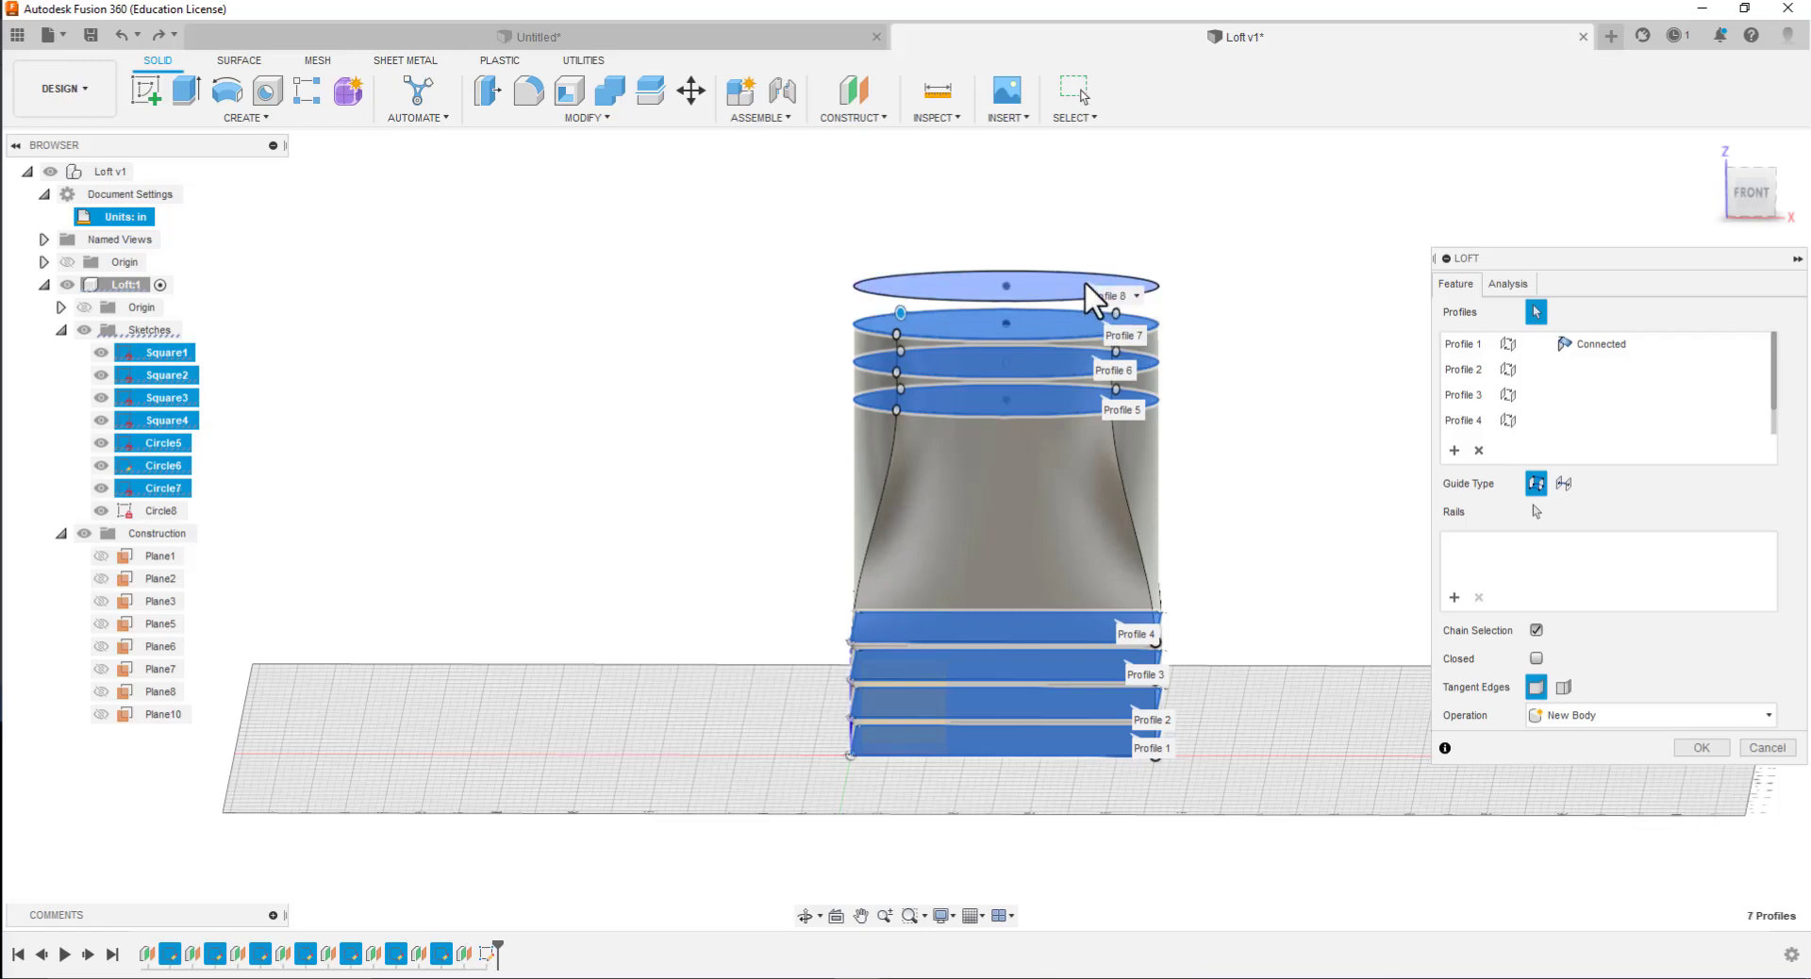
pyautogui.click(1095, 300)
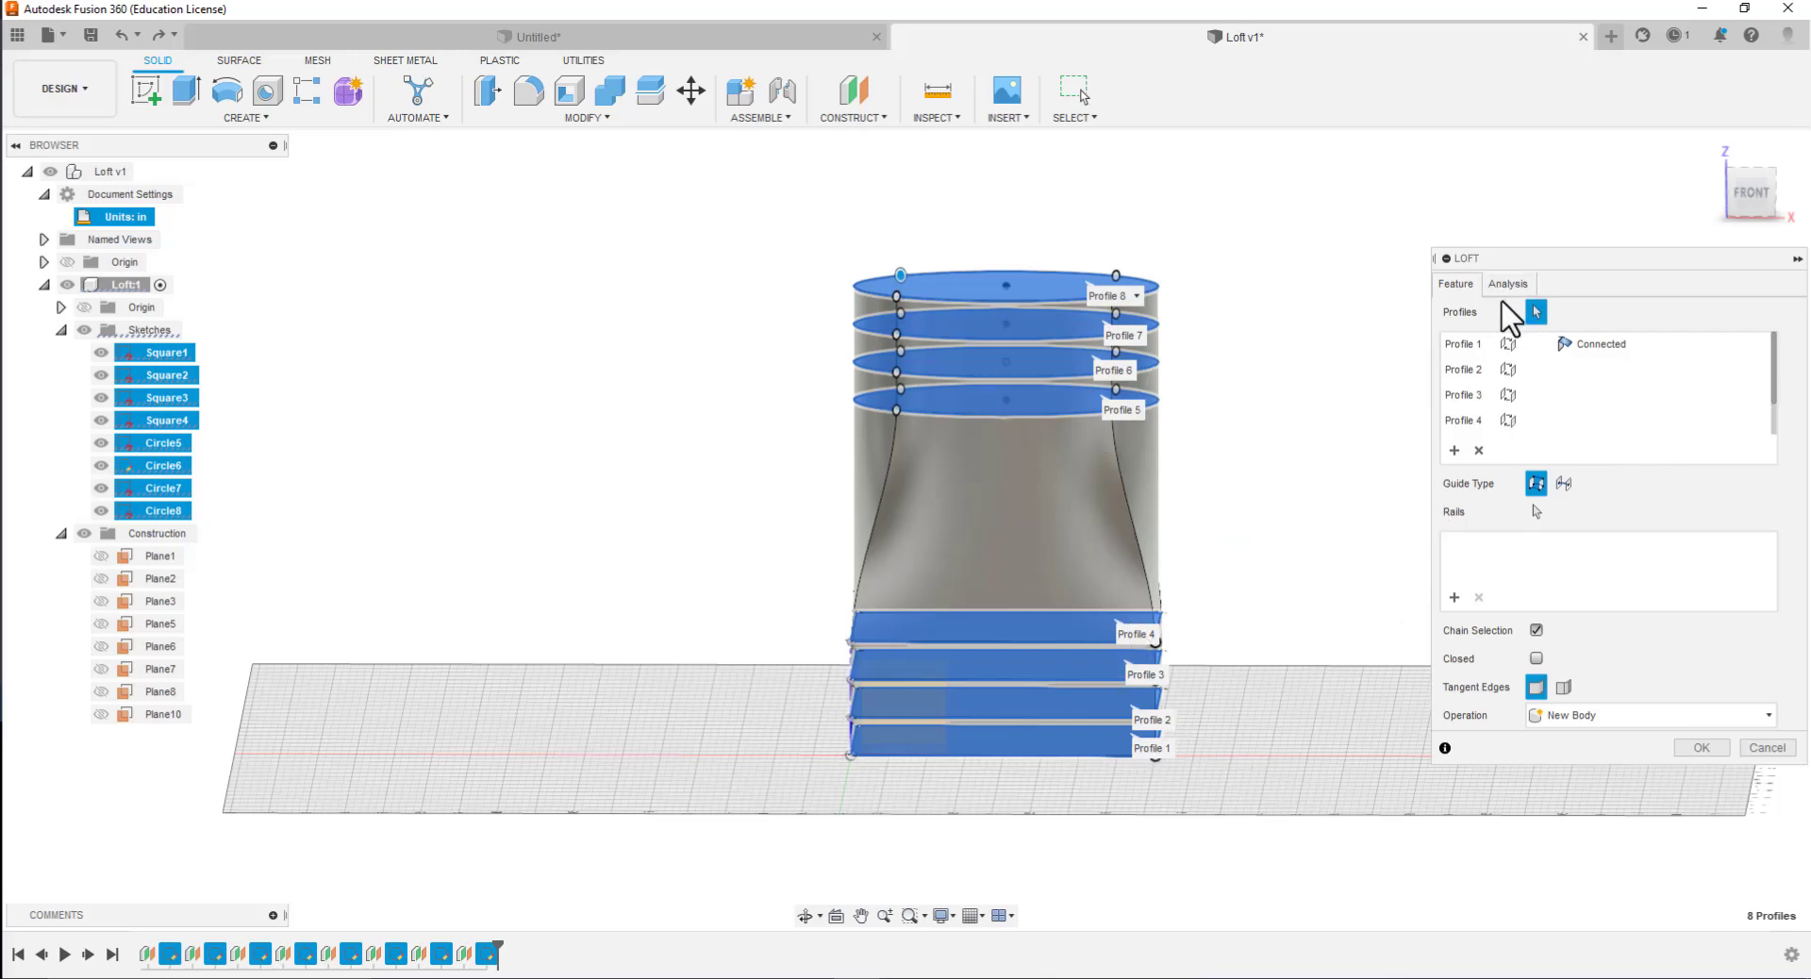
pyautogui.click(1698, 741)
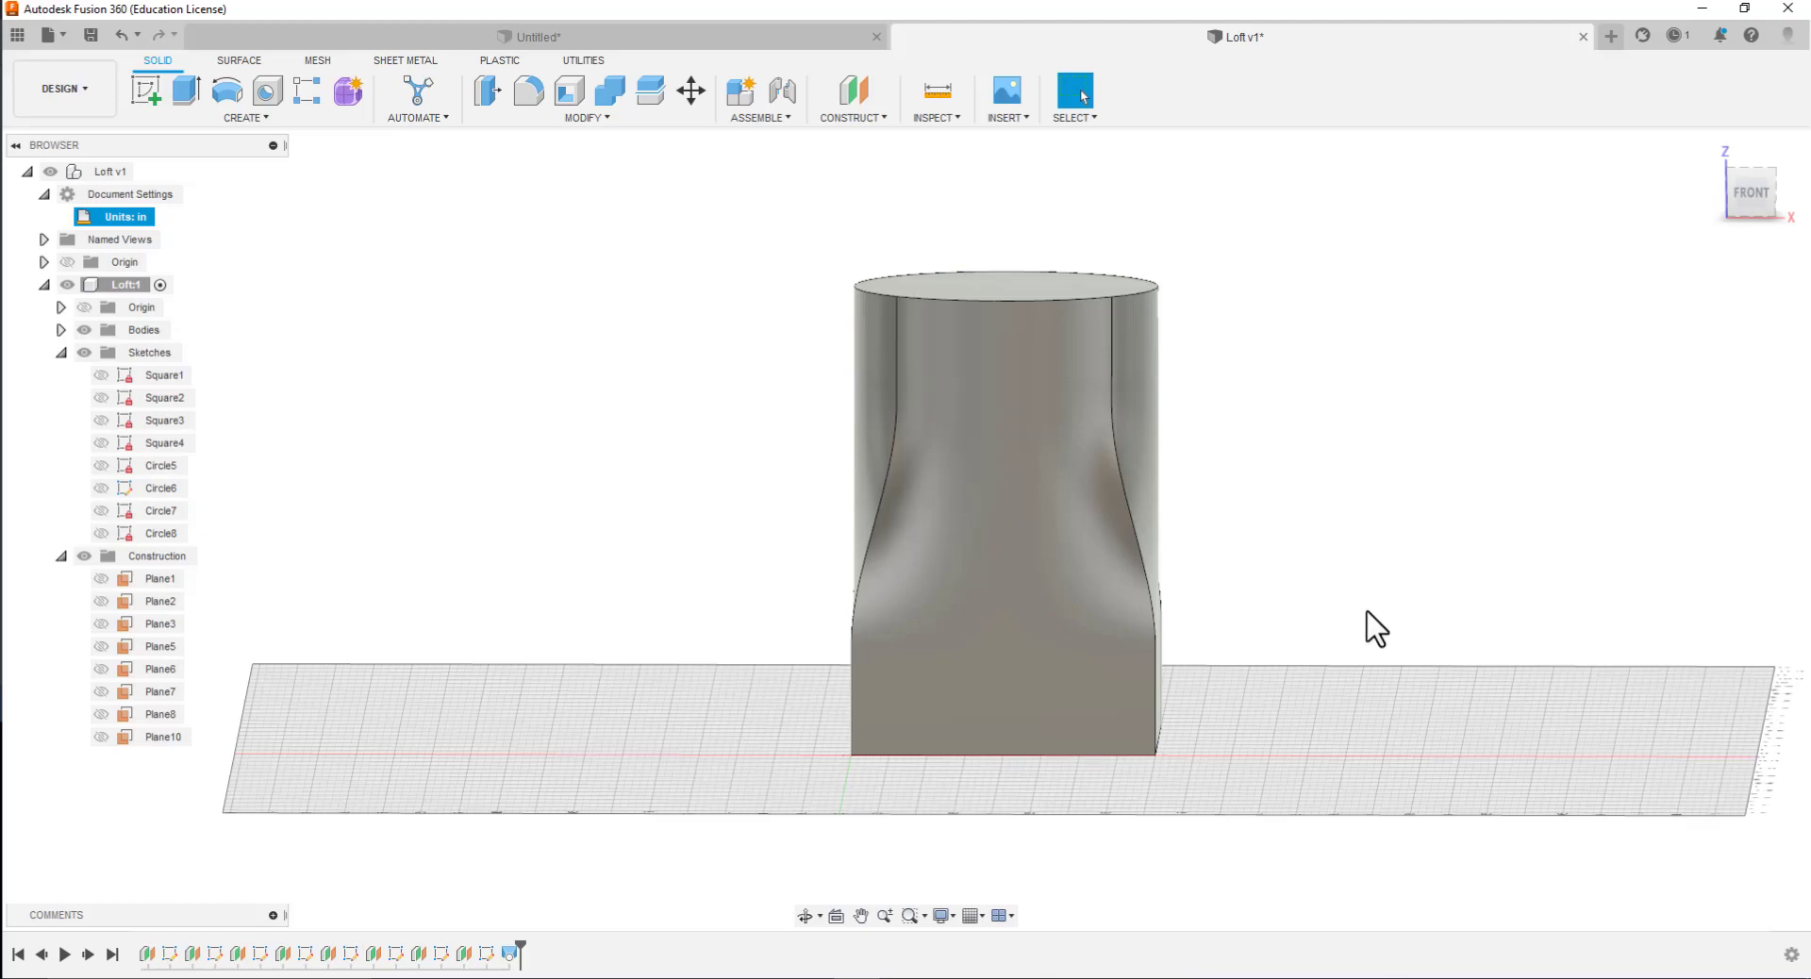
# Start an inside Shell that removes the loft's circular top face and square bottom face, and open its inside thickness for editing
pyautogui.moveTo(1306, 580)
pyautogui.keyDown('shift'); pyautogui.mouseDown(button='middle')
pyautogui.moveTo(1266, 740)
pyautogui.moveTo(1314, 542)
pyautogui.moveTo(1314, 419)
pyautogui.moveTo(1265, 626)
pyautogui.moveTo(1305, 615)
pyautogui.mouseUp(button='middle'); pyautogui.keyUp('shift')
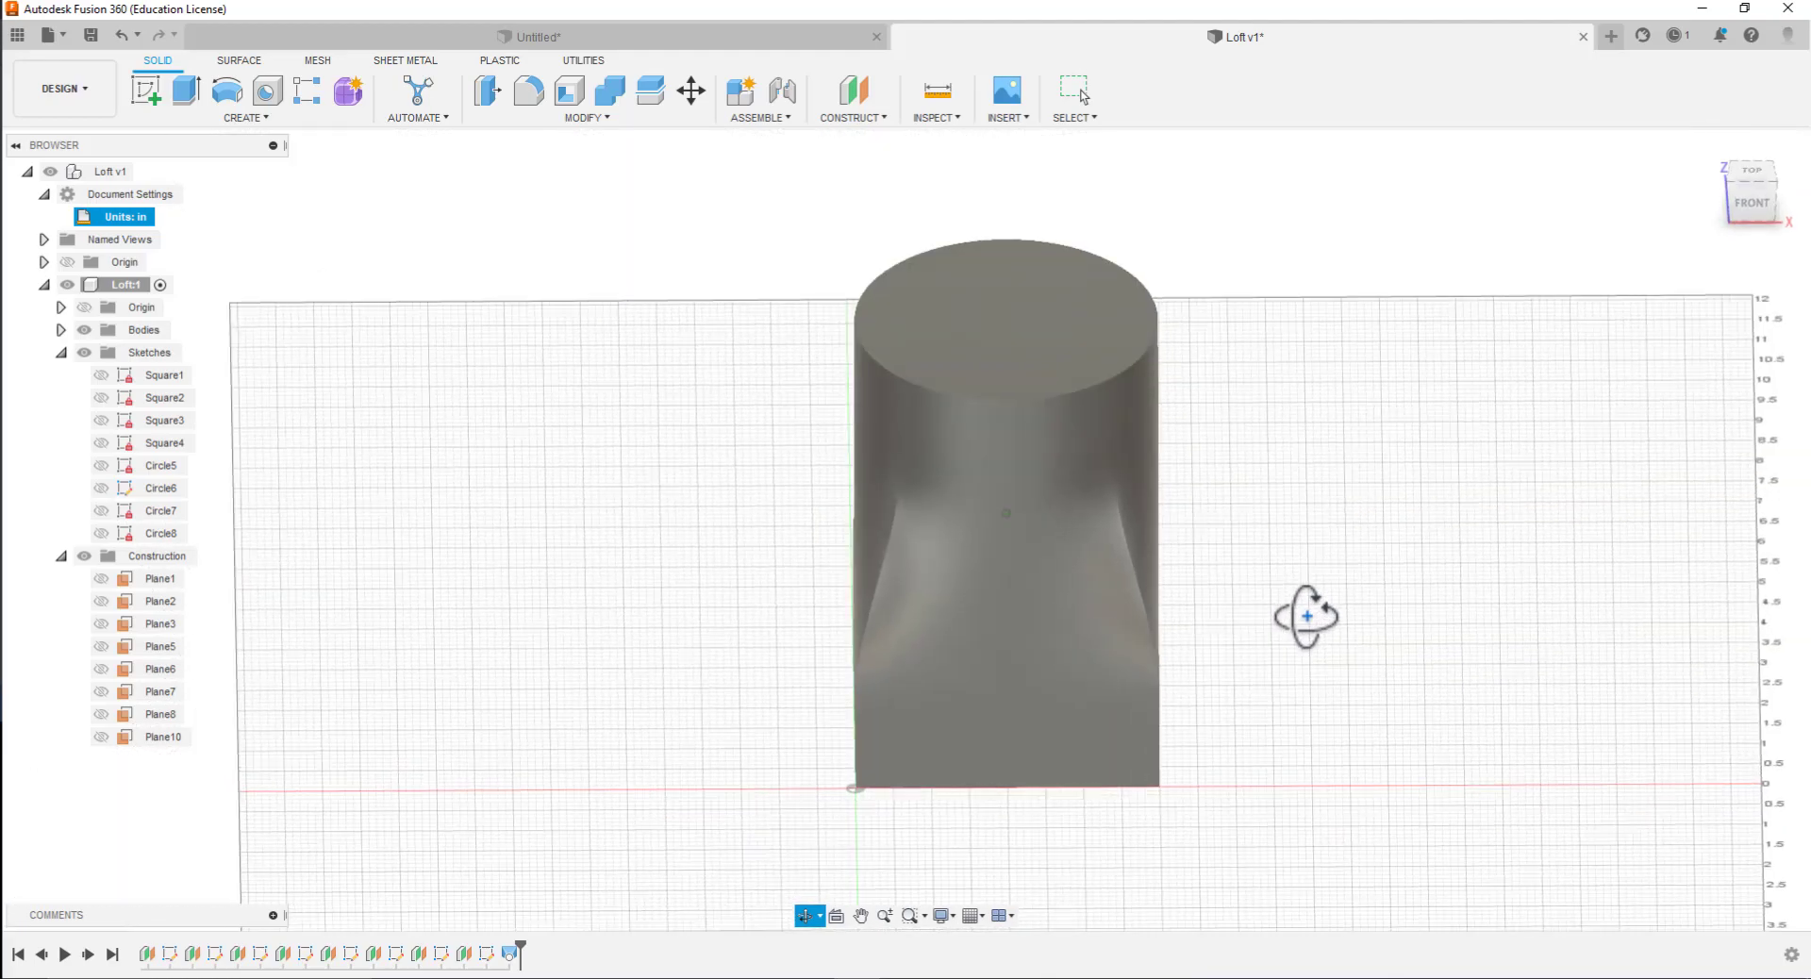
pyautogui.click(1751, 173)
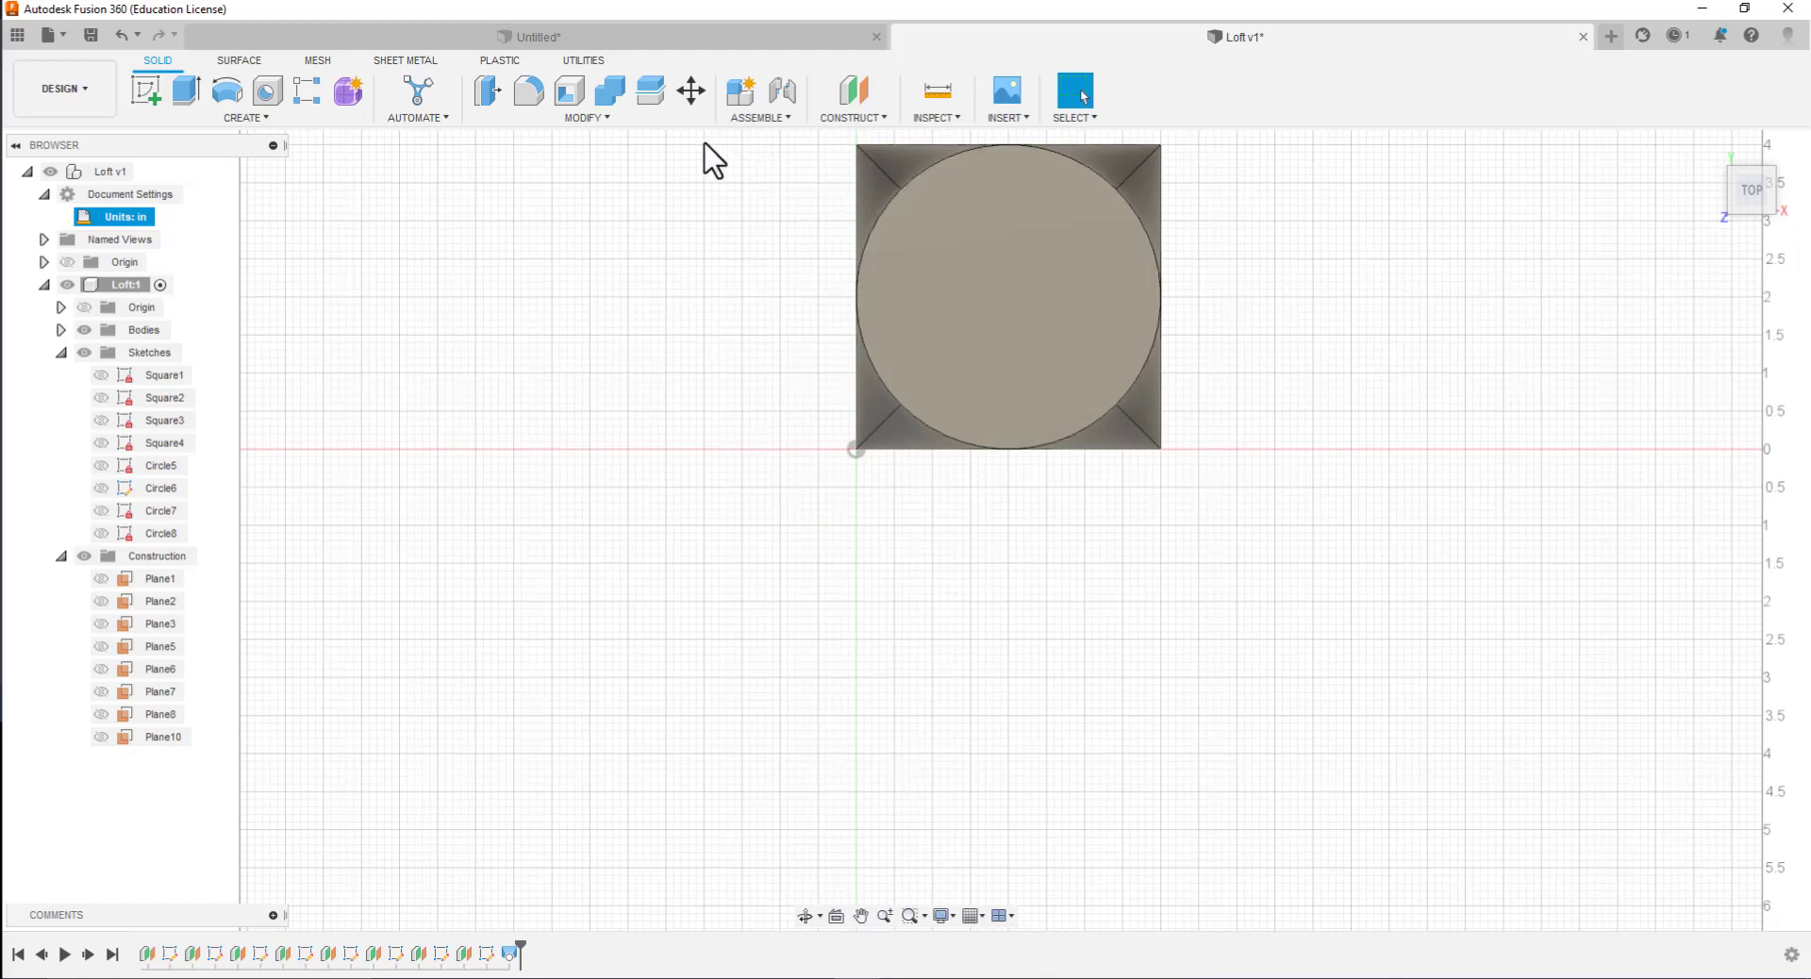
pyautogui.click(569, 91)
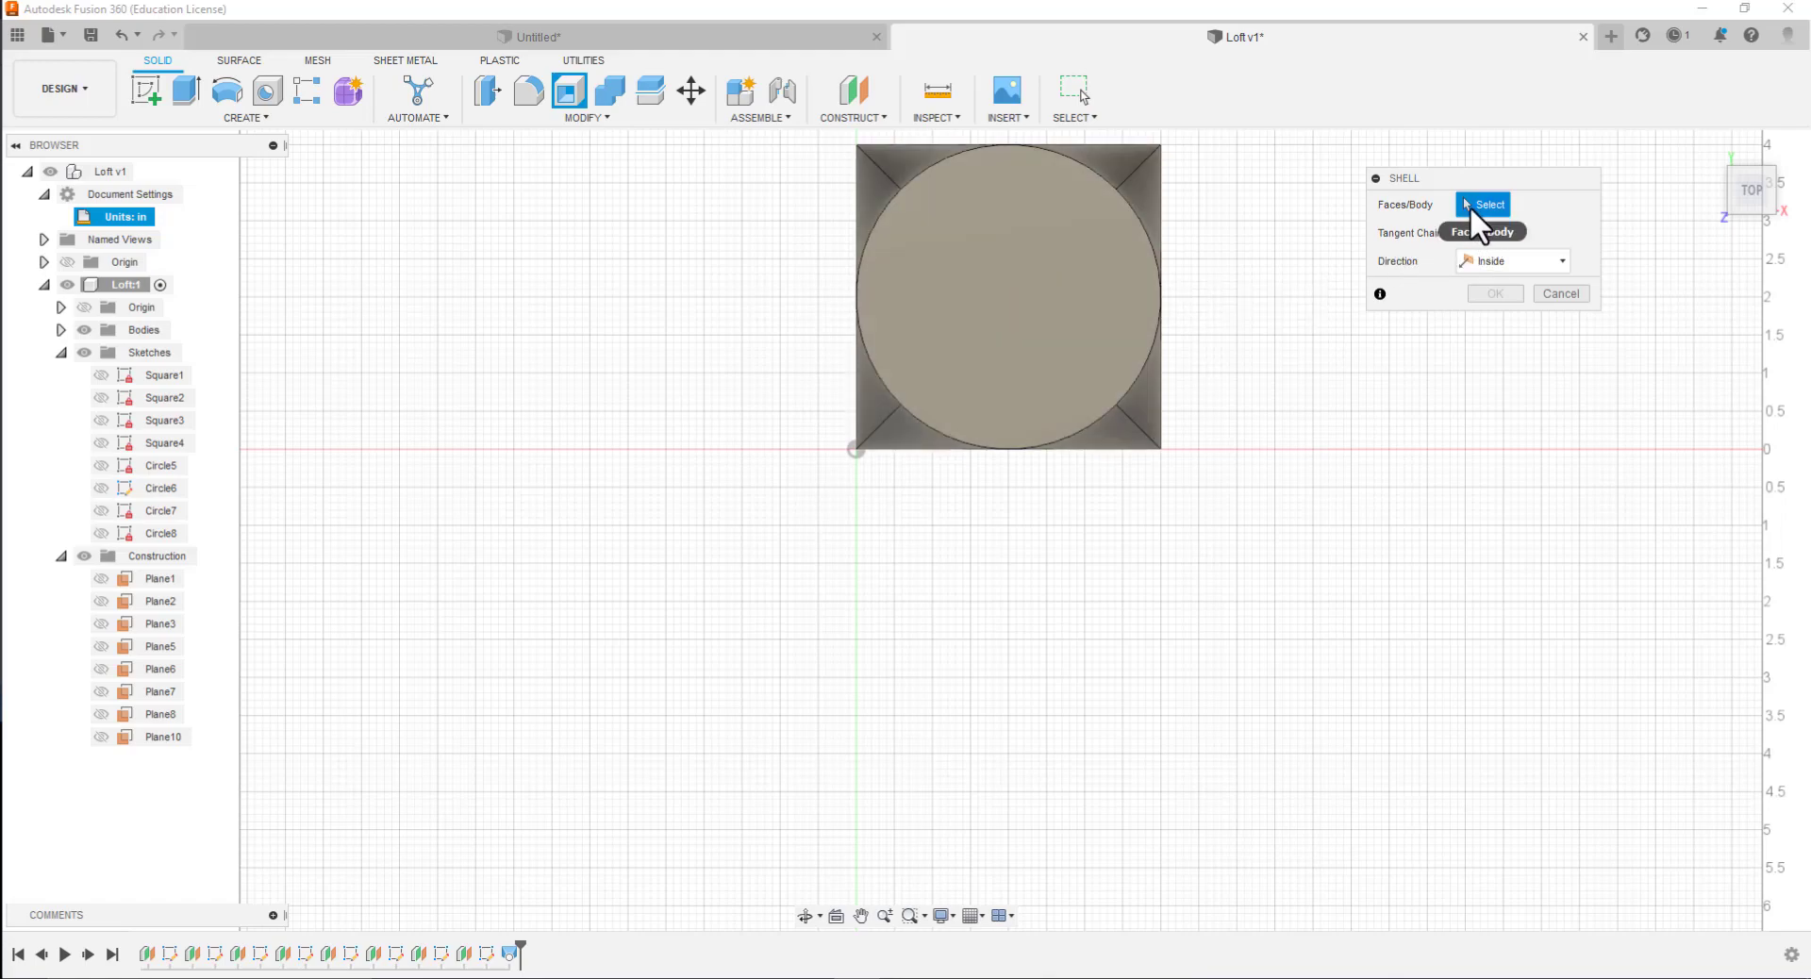
pyautogui.click(987, 308)
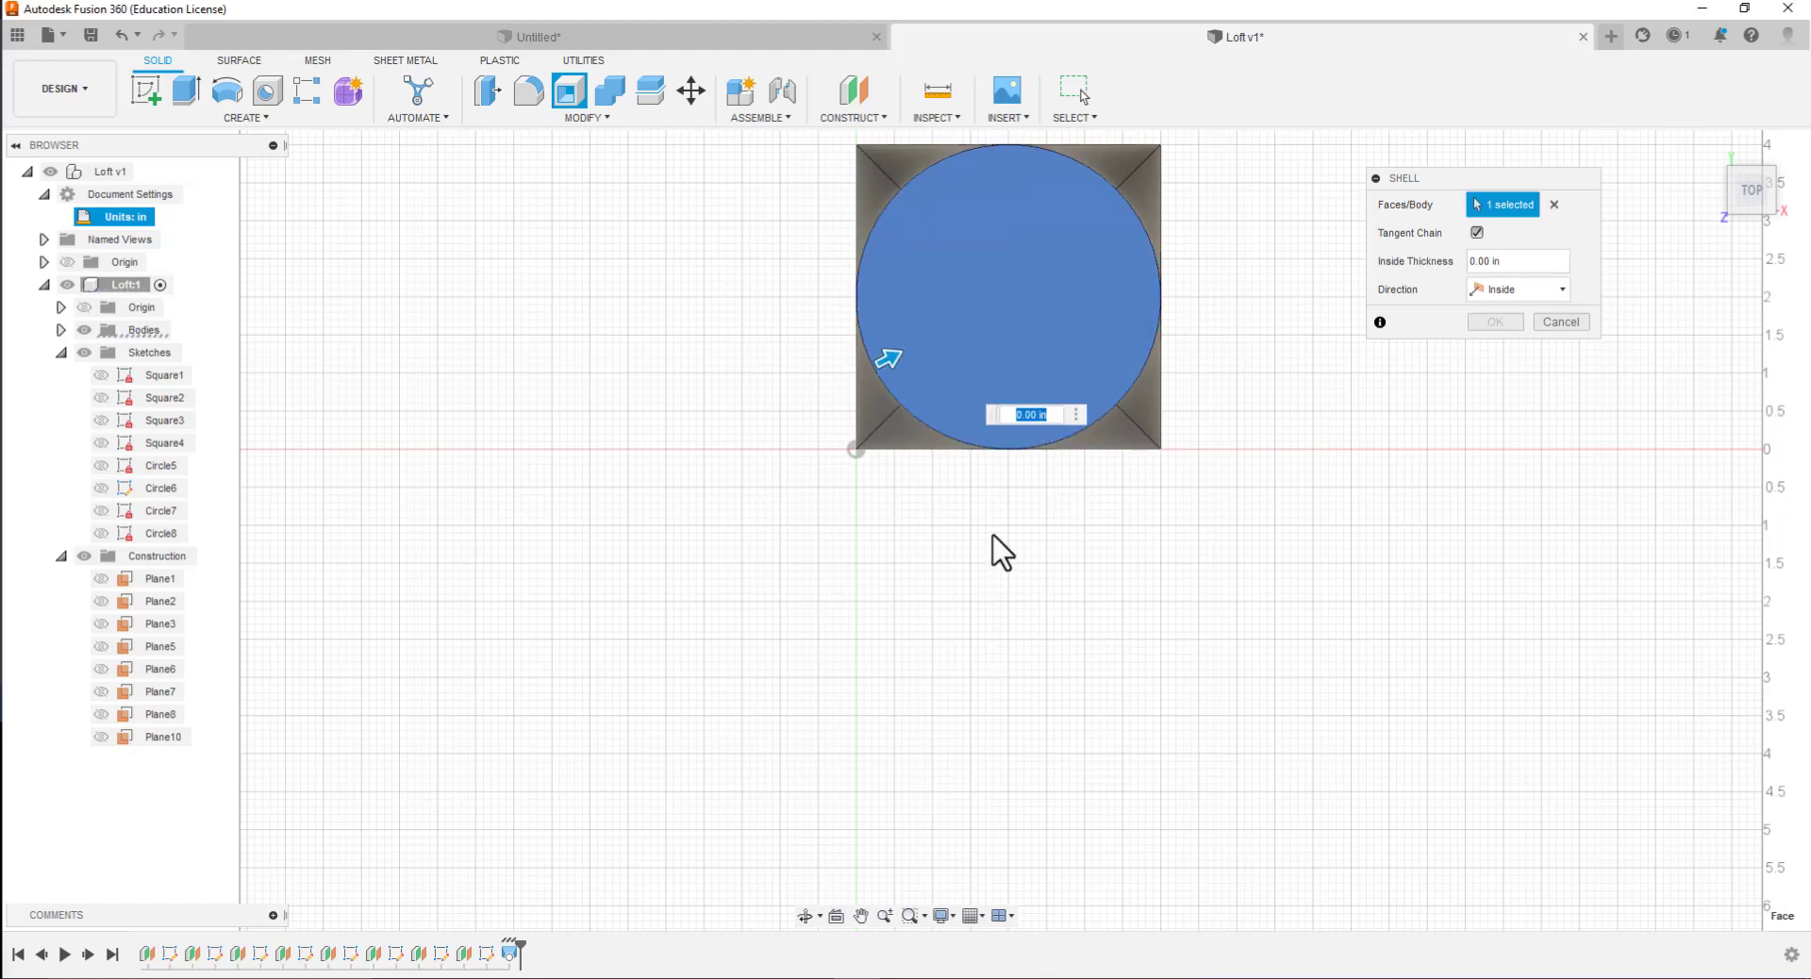
pyautogui.keyDown('shift'); pyautogui.moveTo(998, 533); pyautogui.dragTo(996, 396, button='middle'); pyautogui.keyUp('shift')
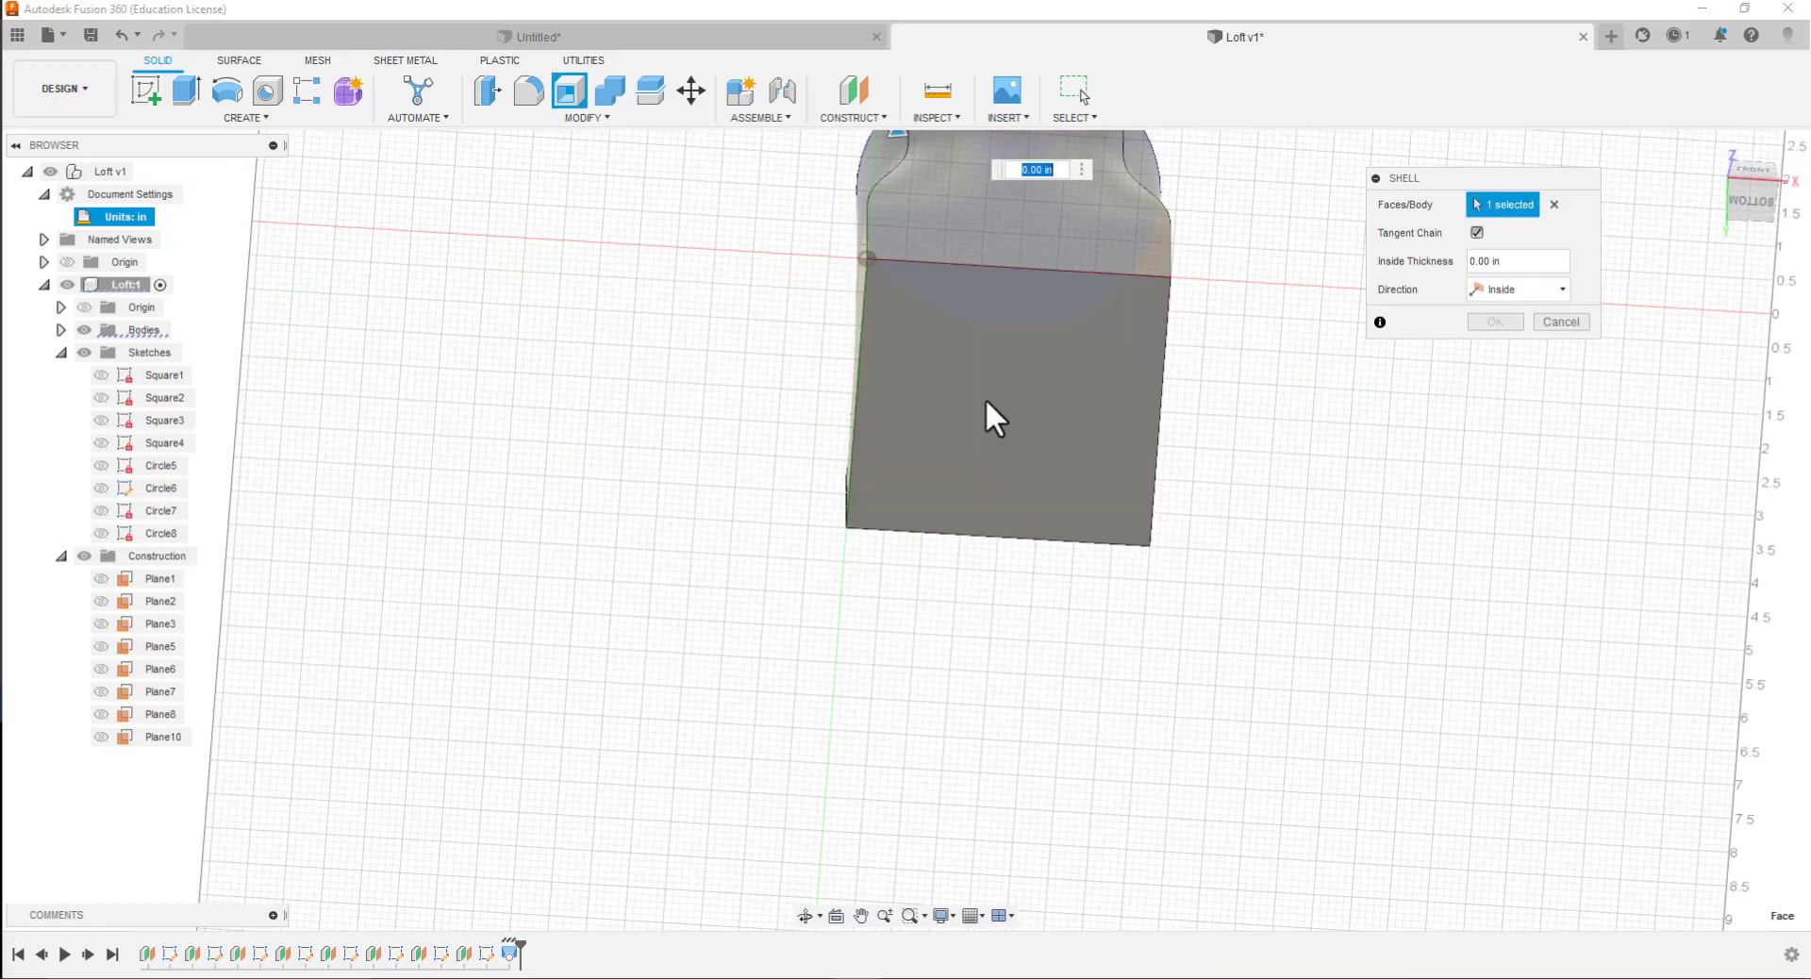
pyautogui.click(986, 401)
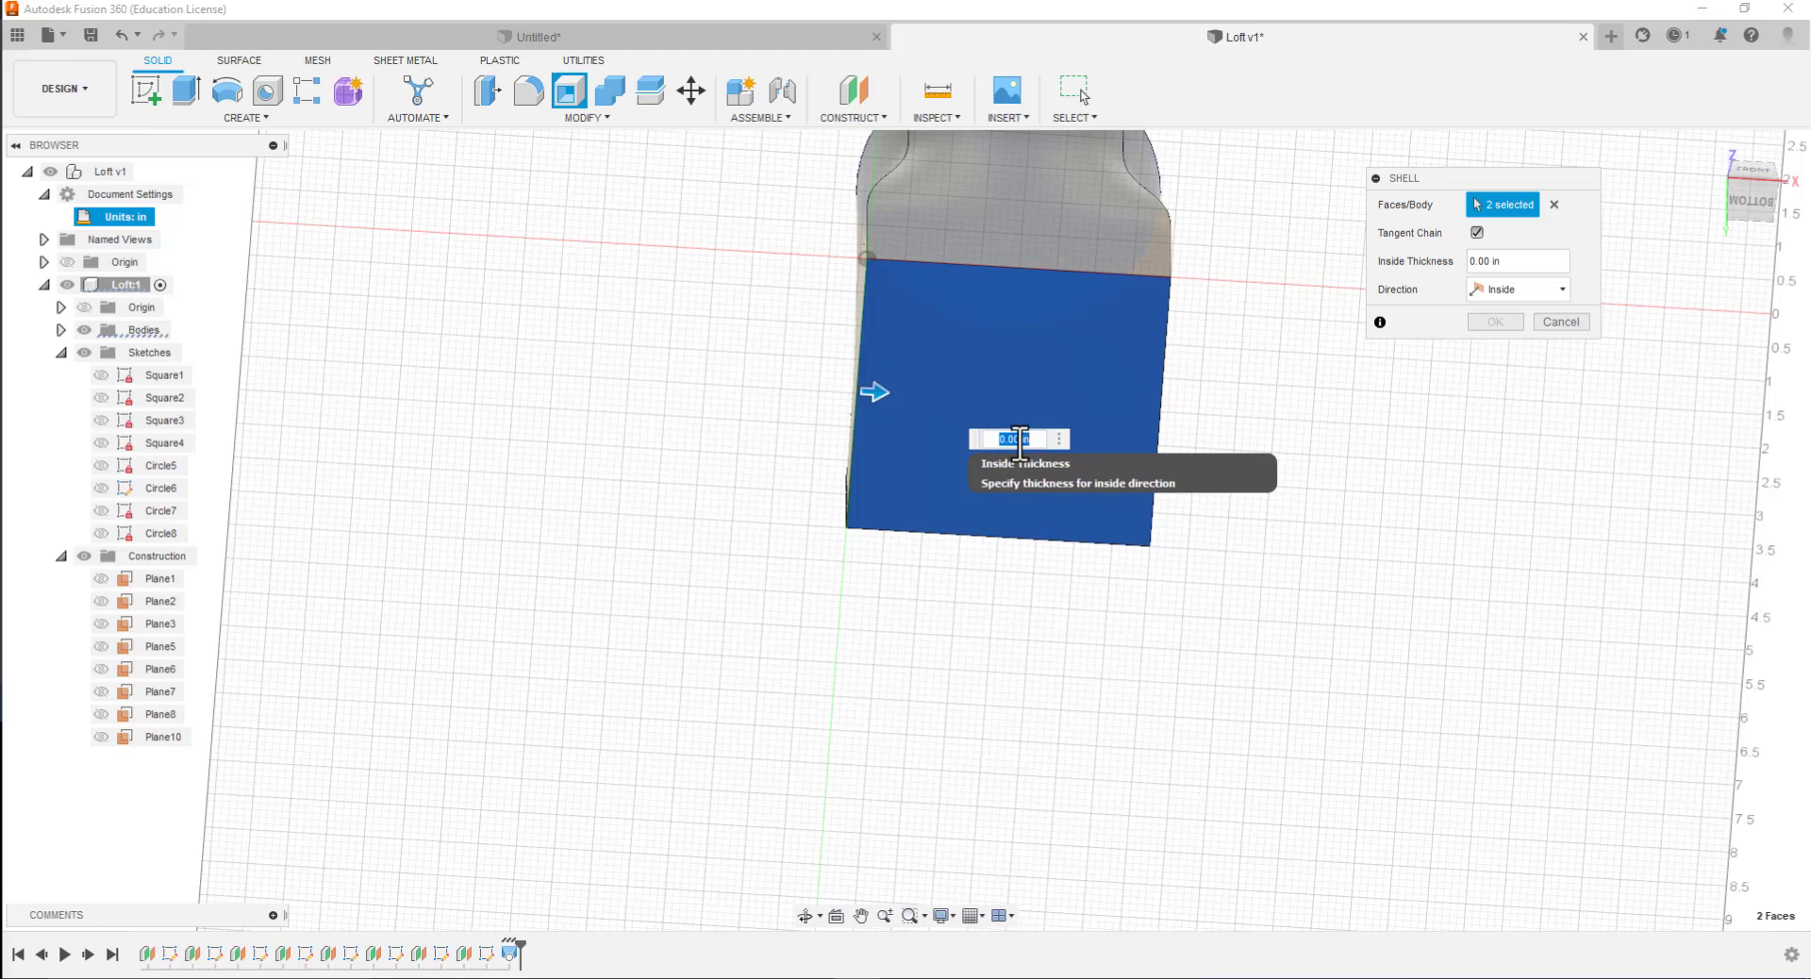
pyautogui.click(1016, 439)
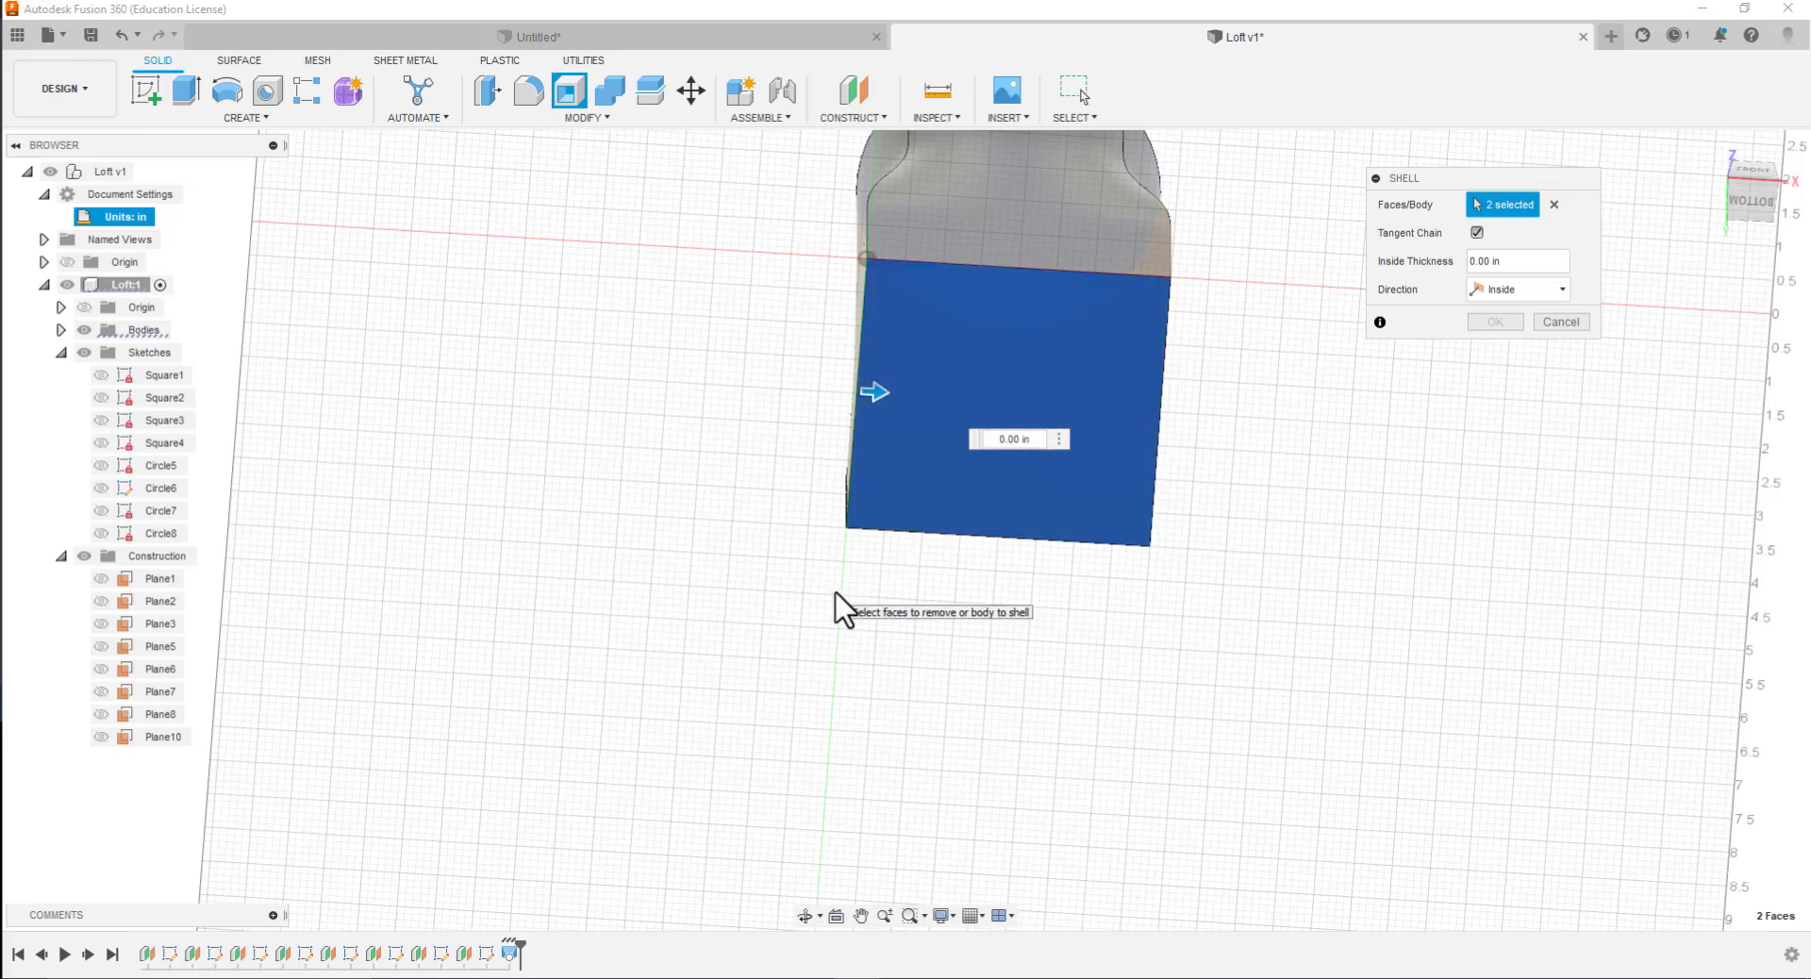